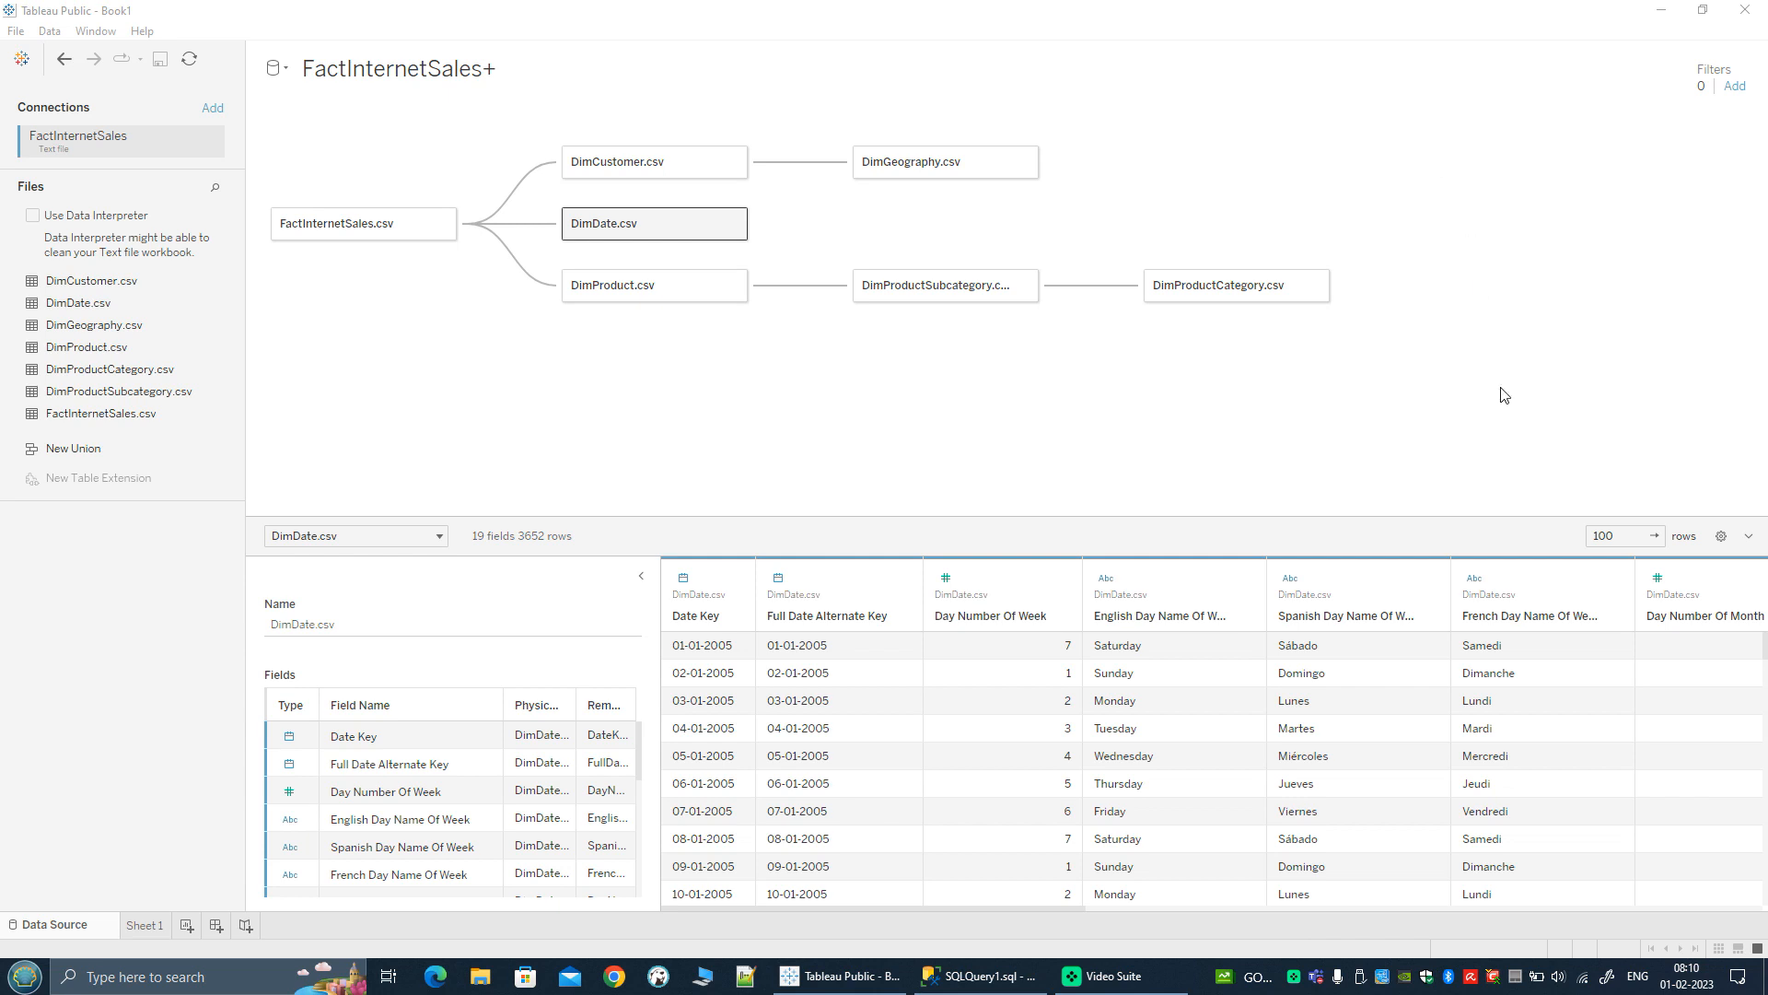
# Step: Open Sheet 1 and add Sales Amount from FactInternetSales.csv to the view as a summed measure on rows
pyautogui.click(146, 924)
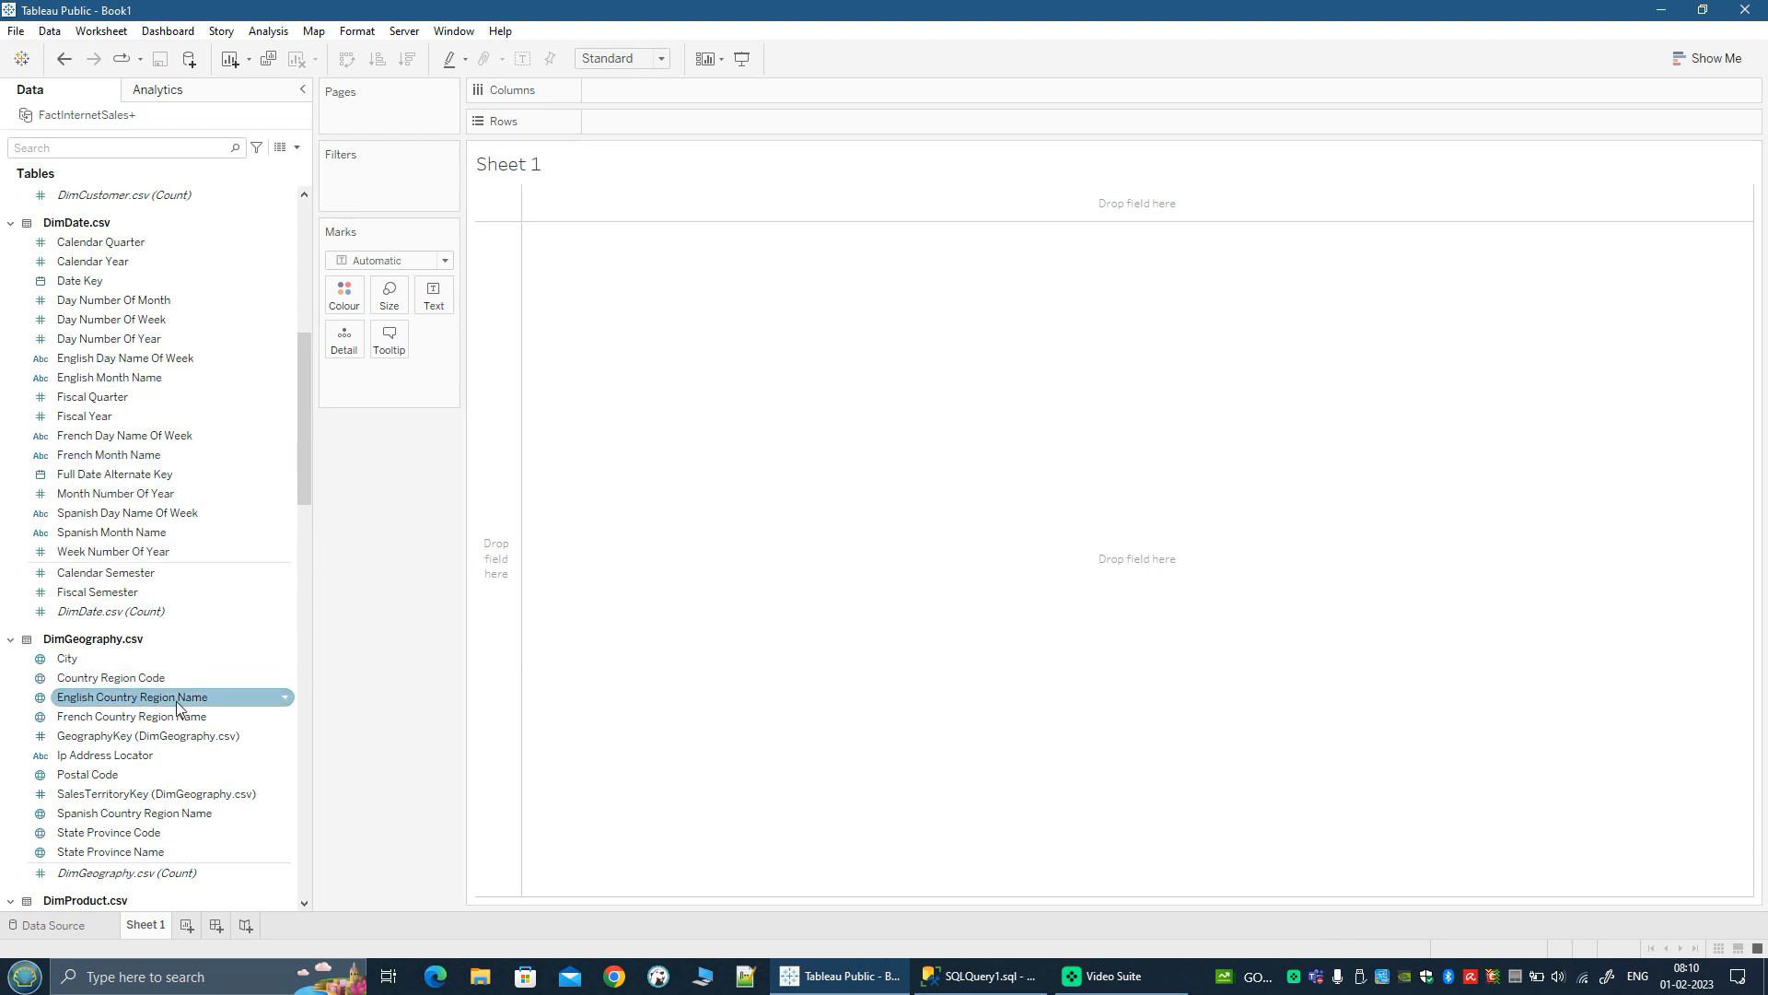
pyautogui.scroll(-20, 178, 705)
pyautogui.scroll(-3, 178, 705)
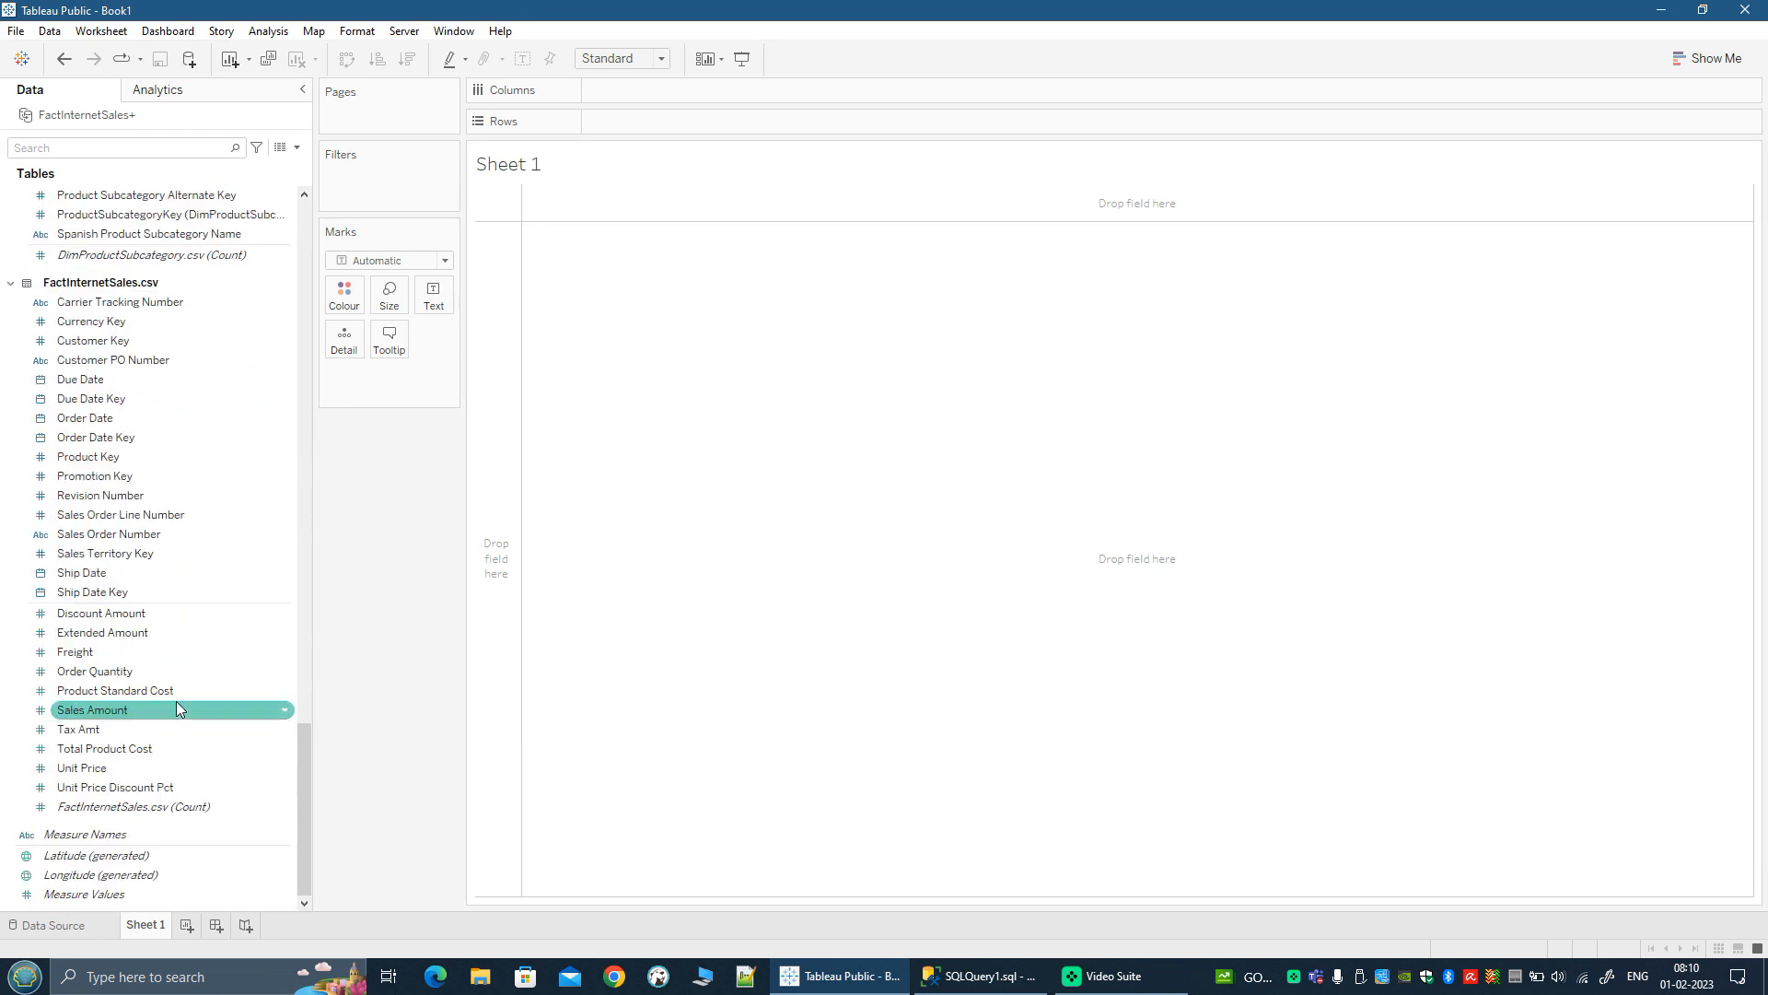
pyautogui.doubleClick(89, 711)
# Step: Break the sales bars down on columns by English Occupation and English Education from DimCustomer.csv
pyautogui.scroll(20, 88, 718)
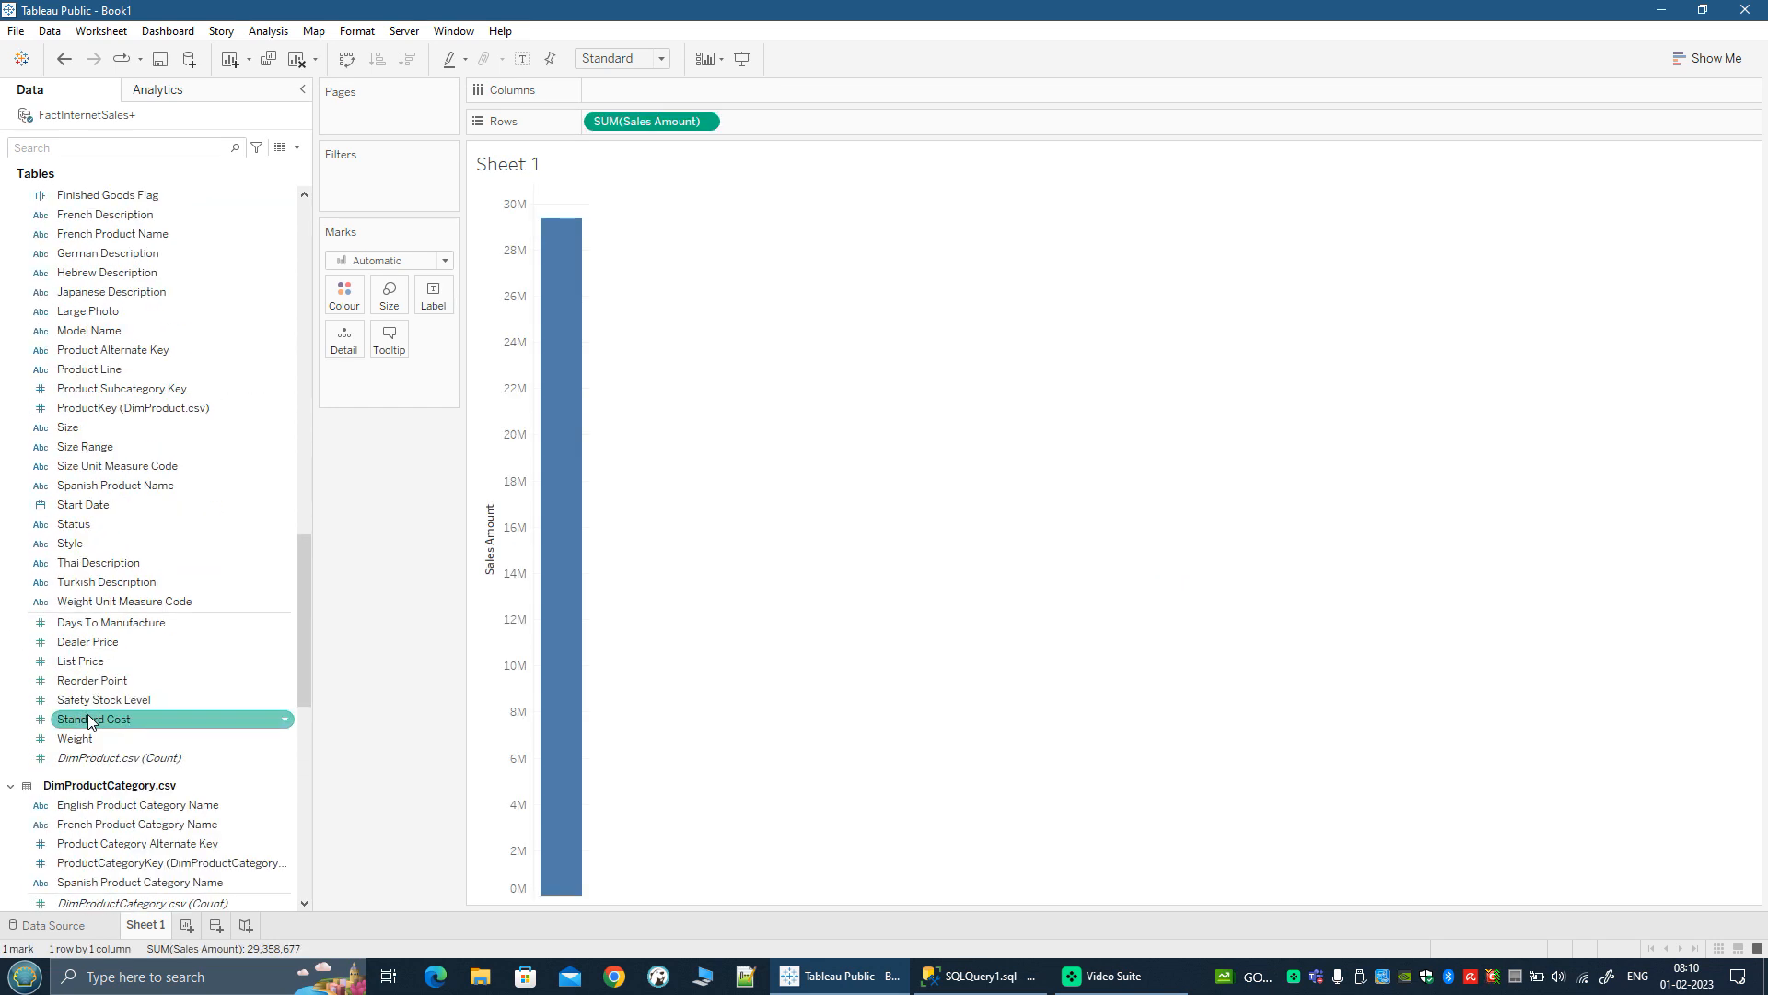
pyautogui.scroll(10, 89, 721)
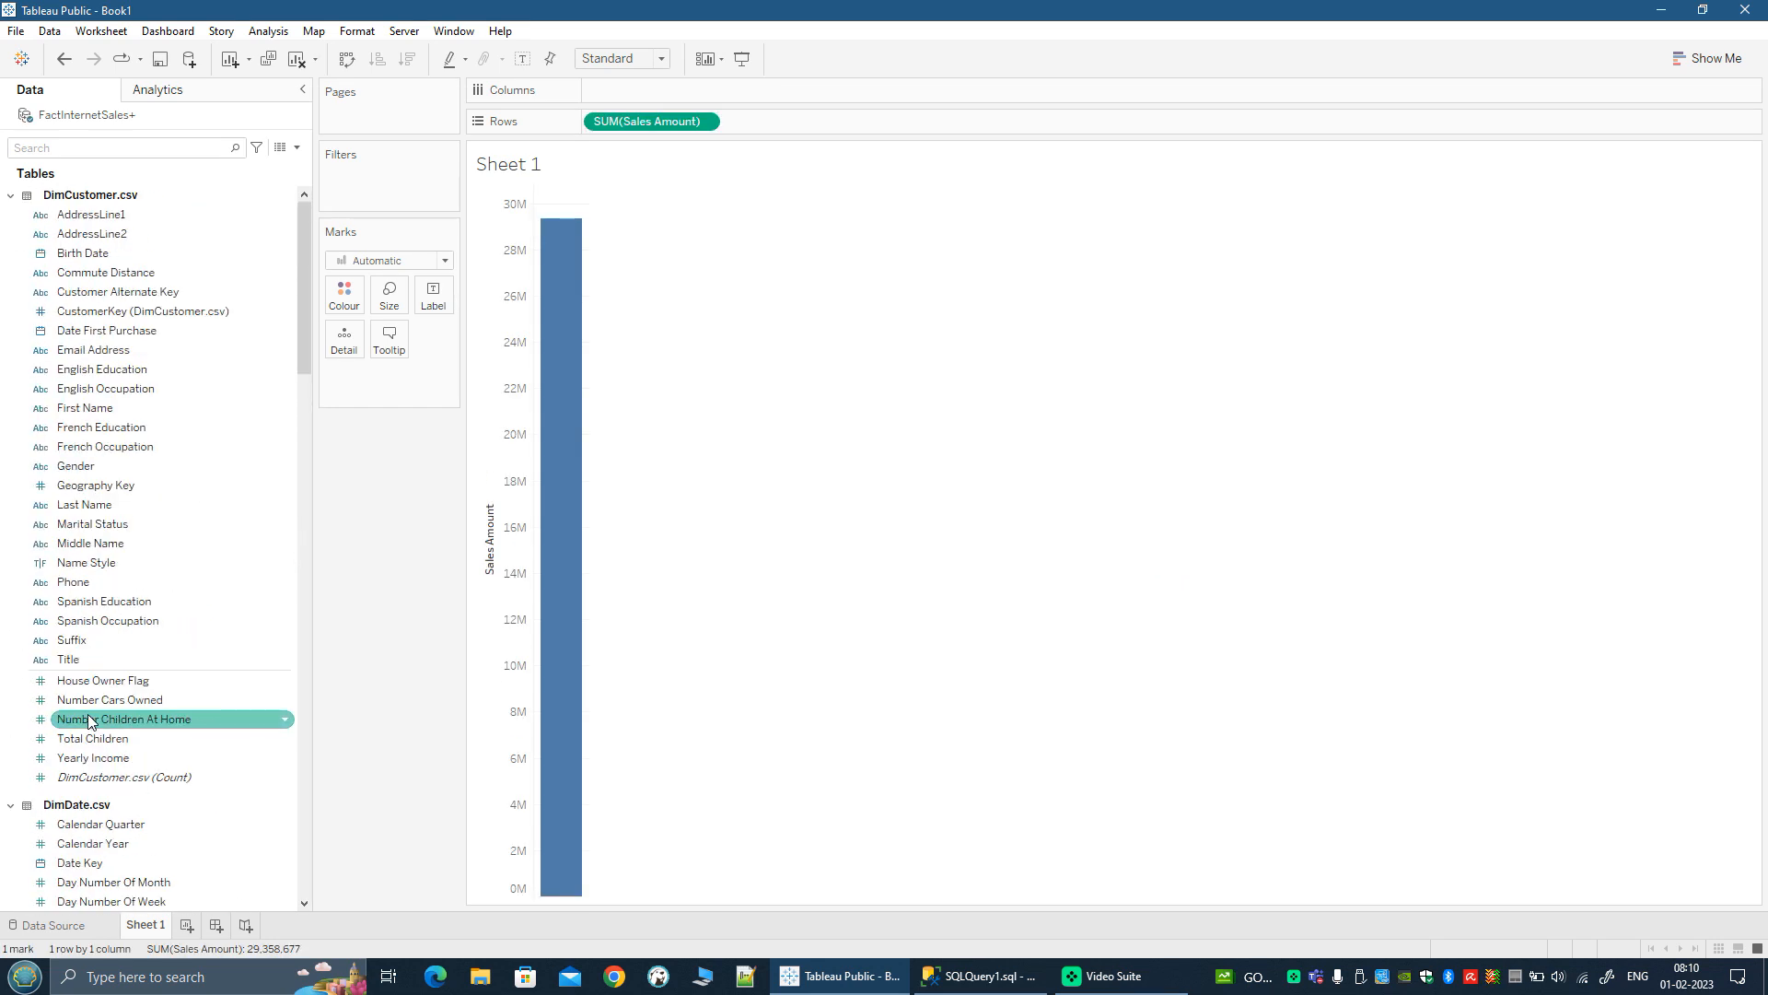
pyautogui.click(99, 388)
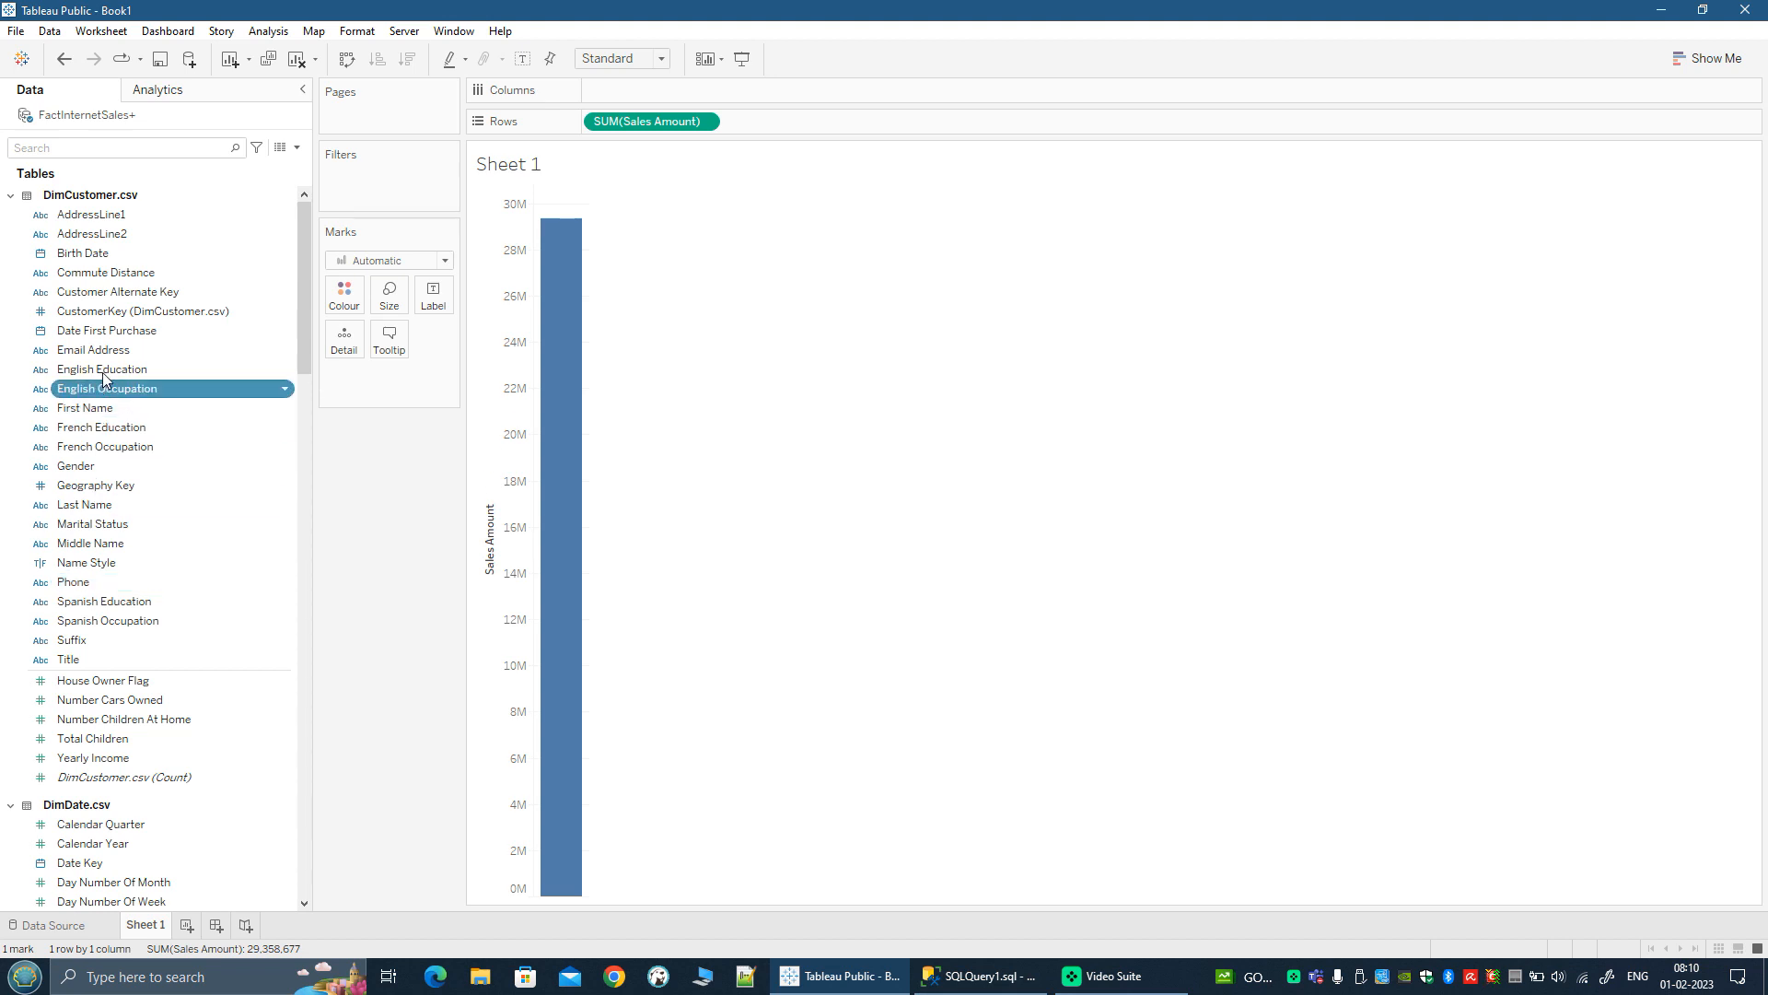
pyautogui.click(102, 372)
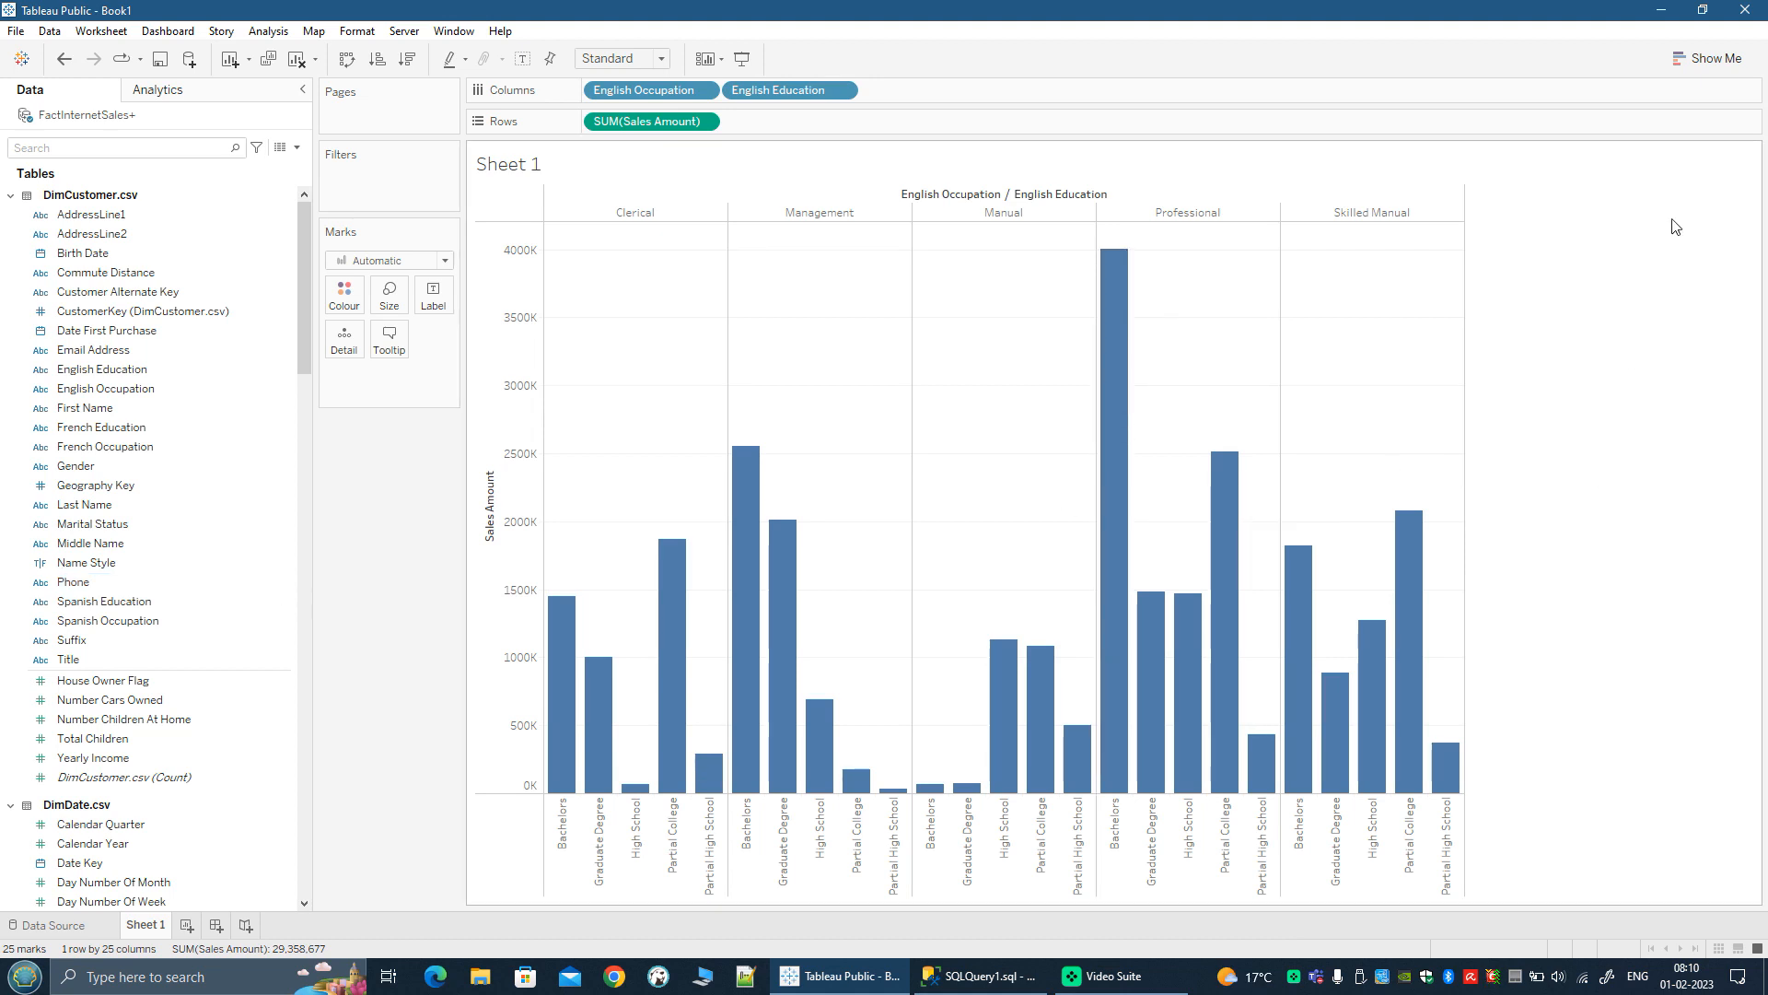
# Step: Convert the bar chart to a heat map and enlarge its row height and column width so every occupation heading is readable
pyautogui.click(1700, 61)
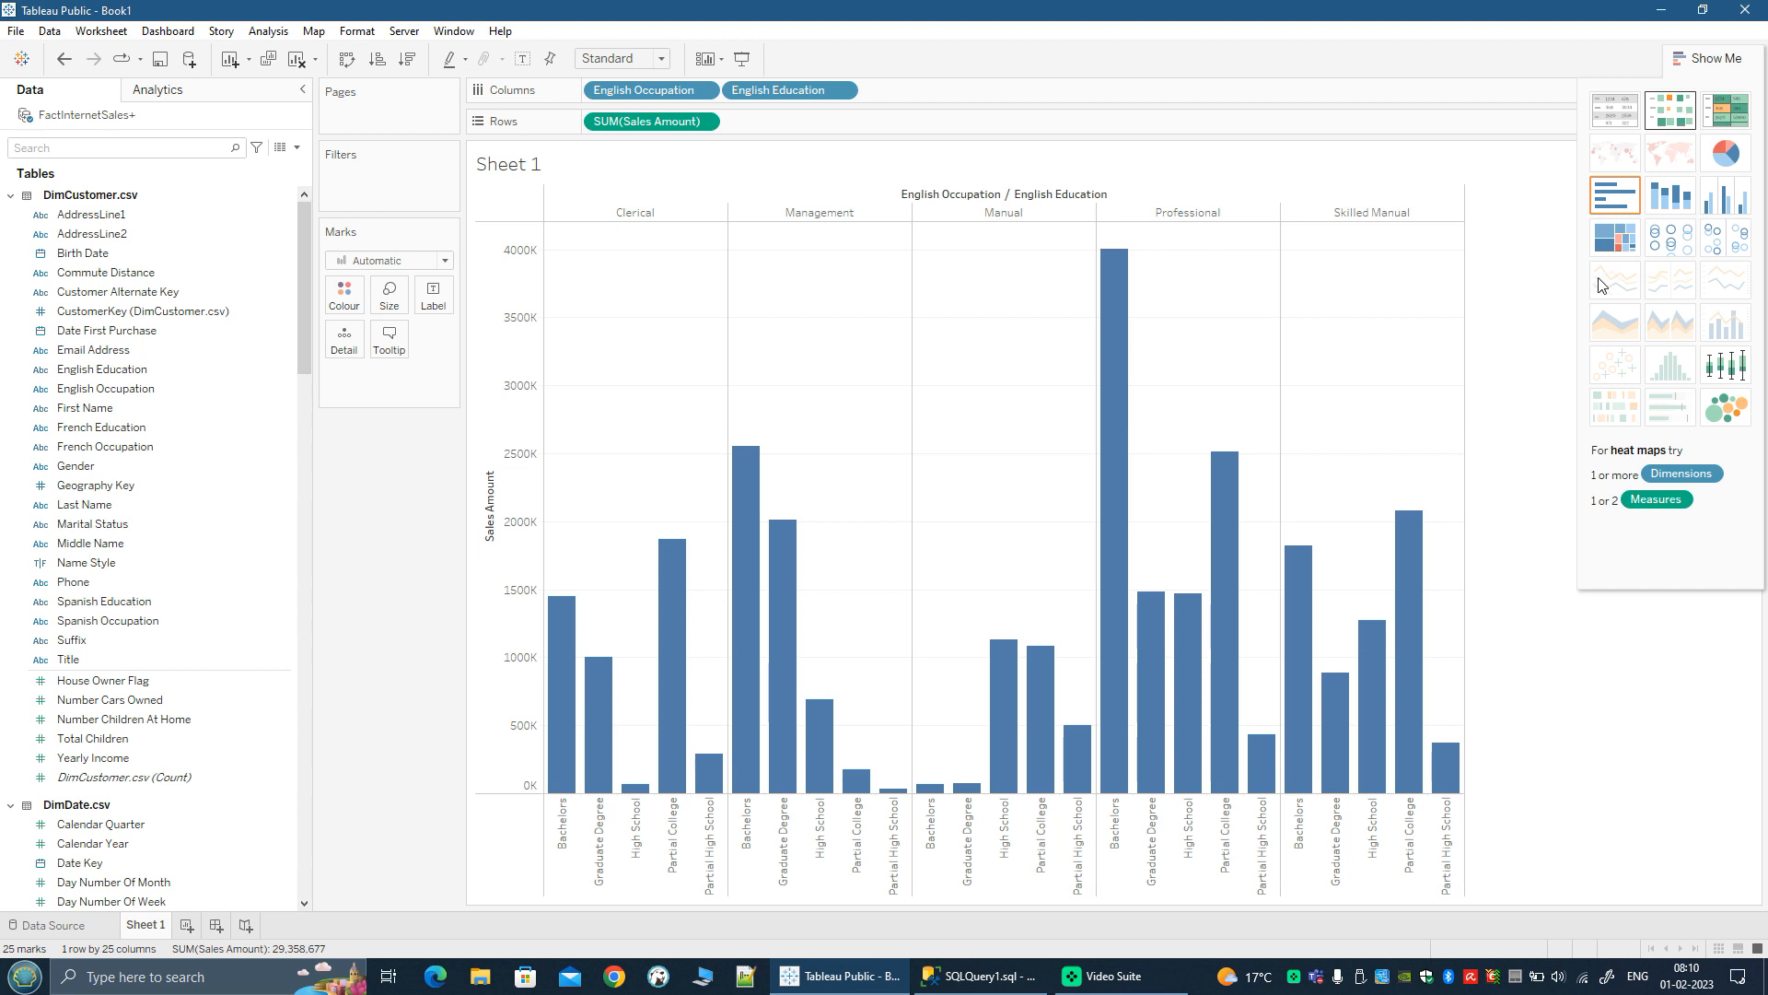
pyautogui.click(1671, 110)
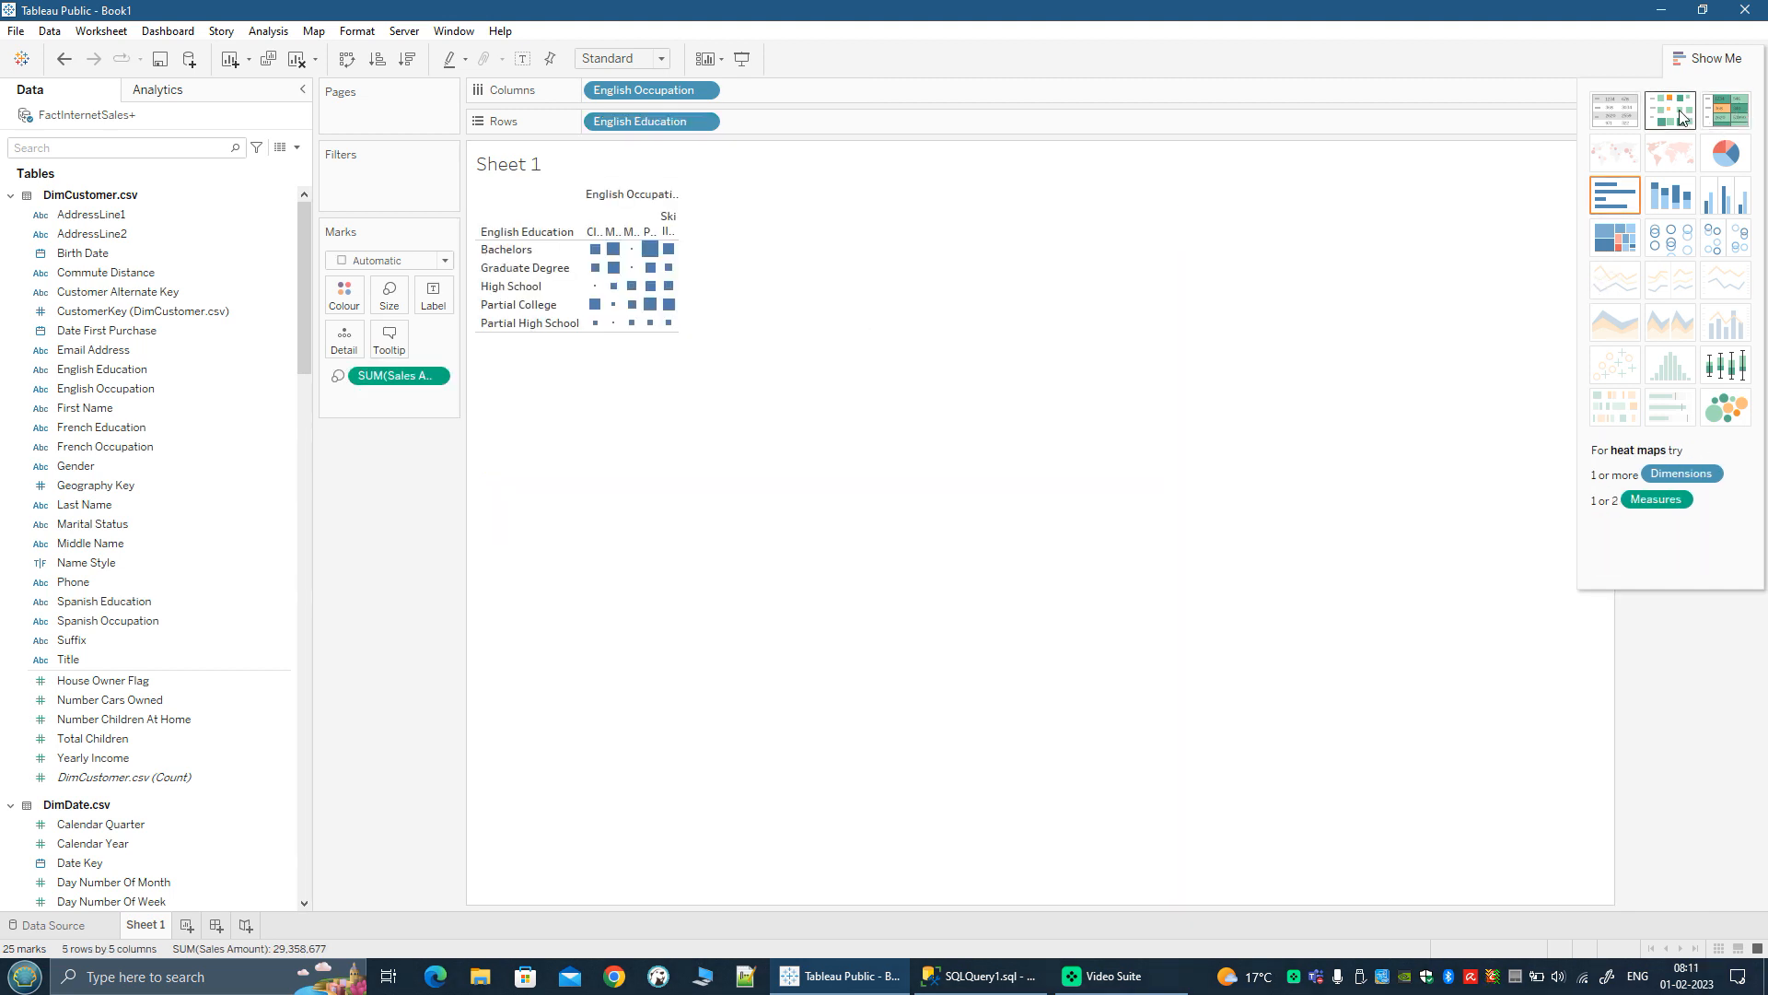
pyautogui.moveTo(670, 331); pyautogui.dragTo(692, 530)
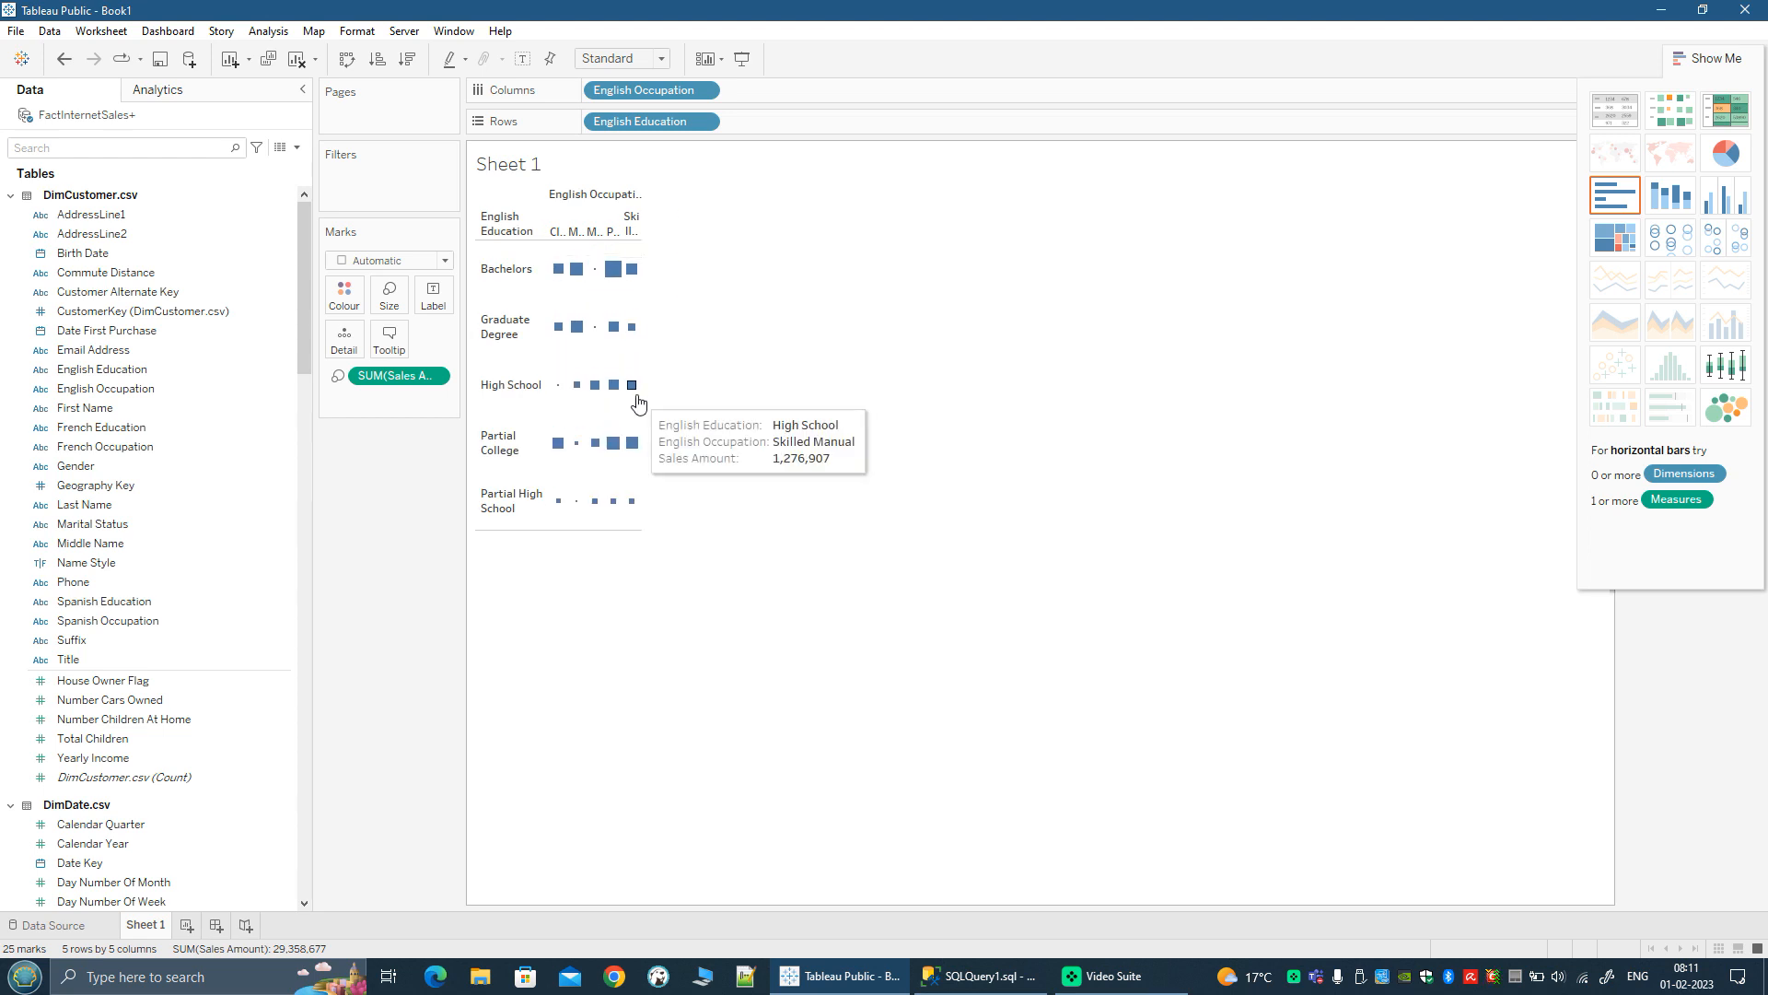
pyautogui.moveTo(643, 396); pyautogui.dragTo(1053, 406)
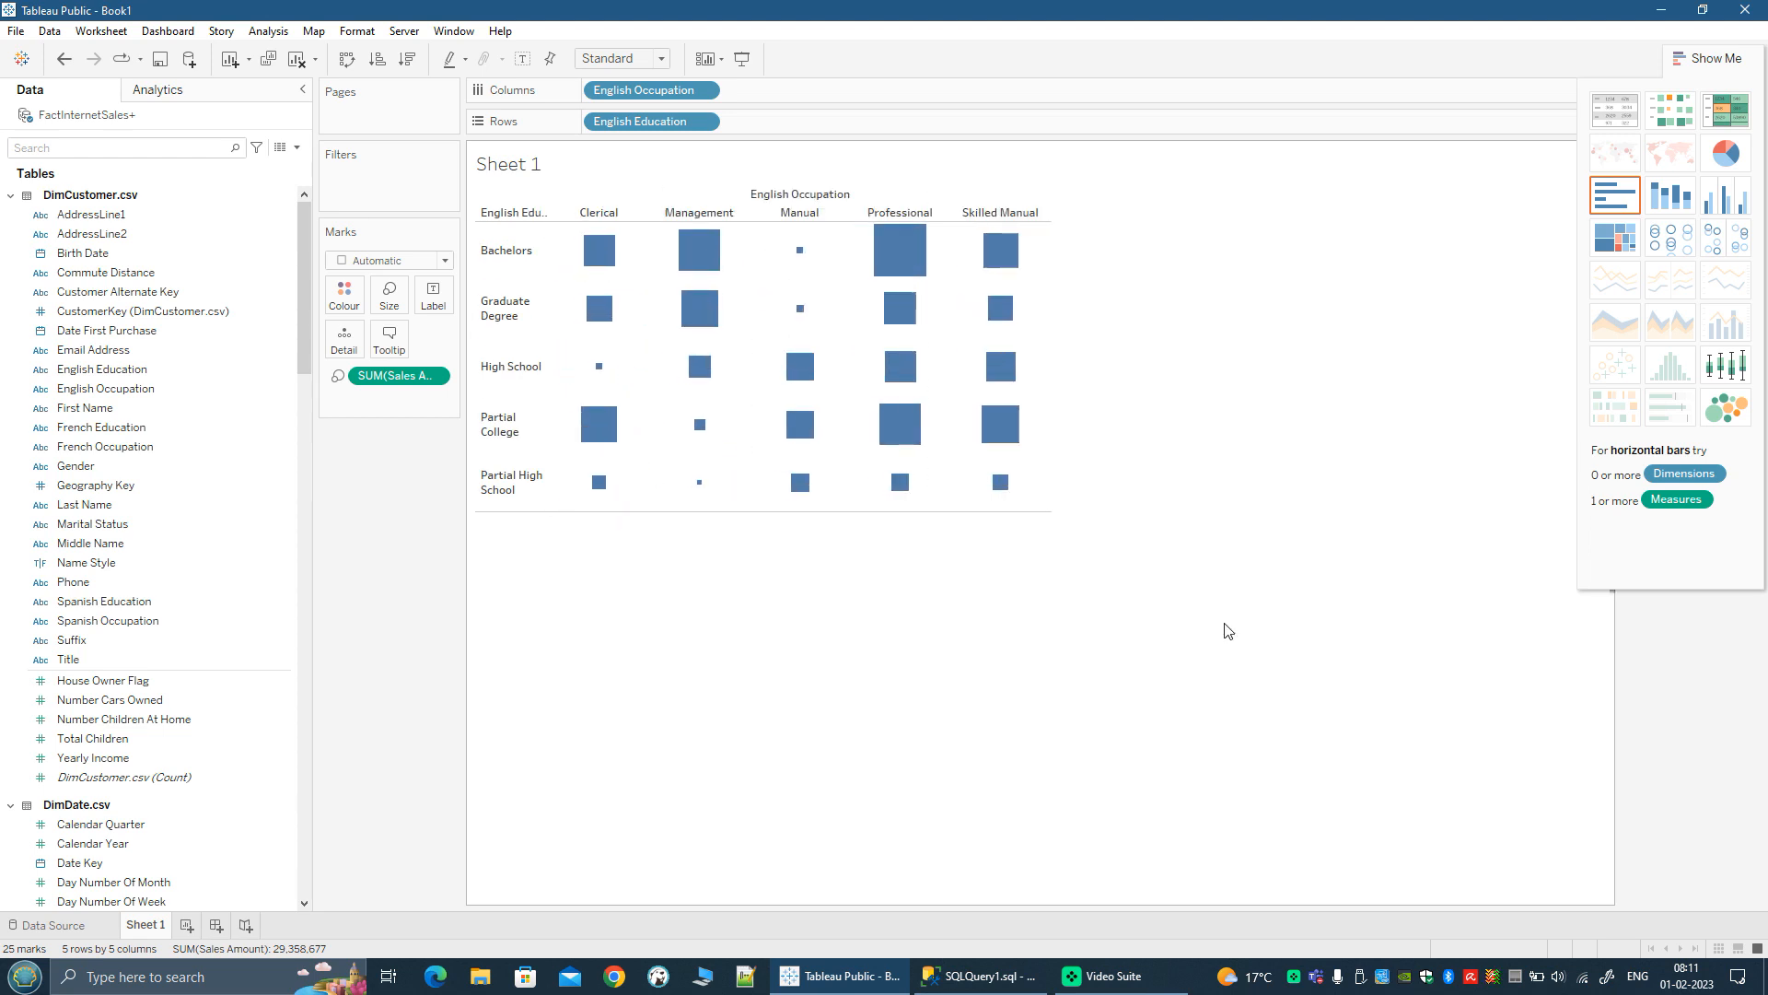
pyautogui.click(1699, 62)
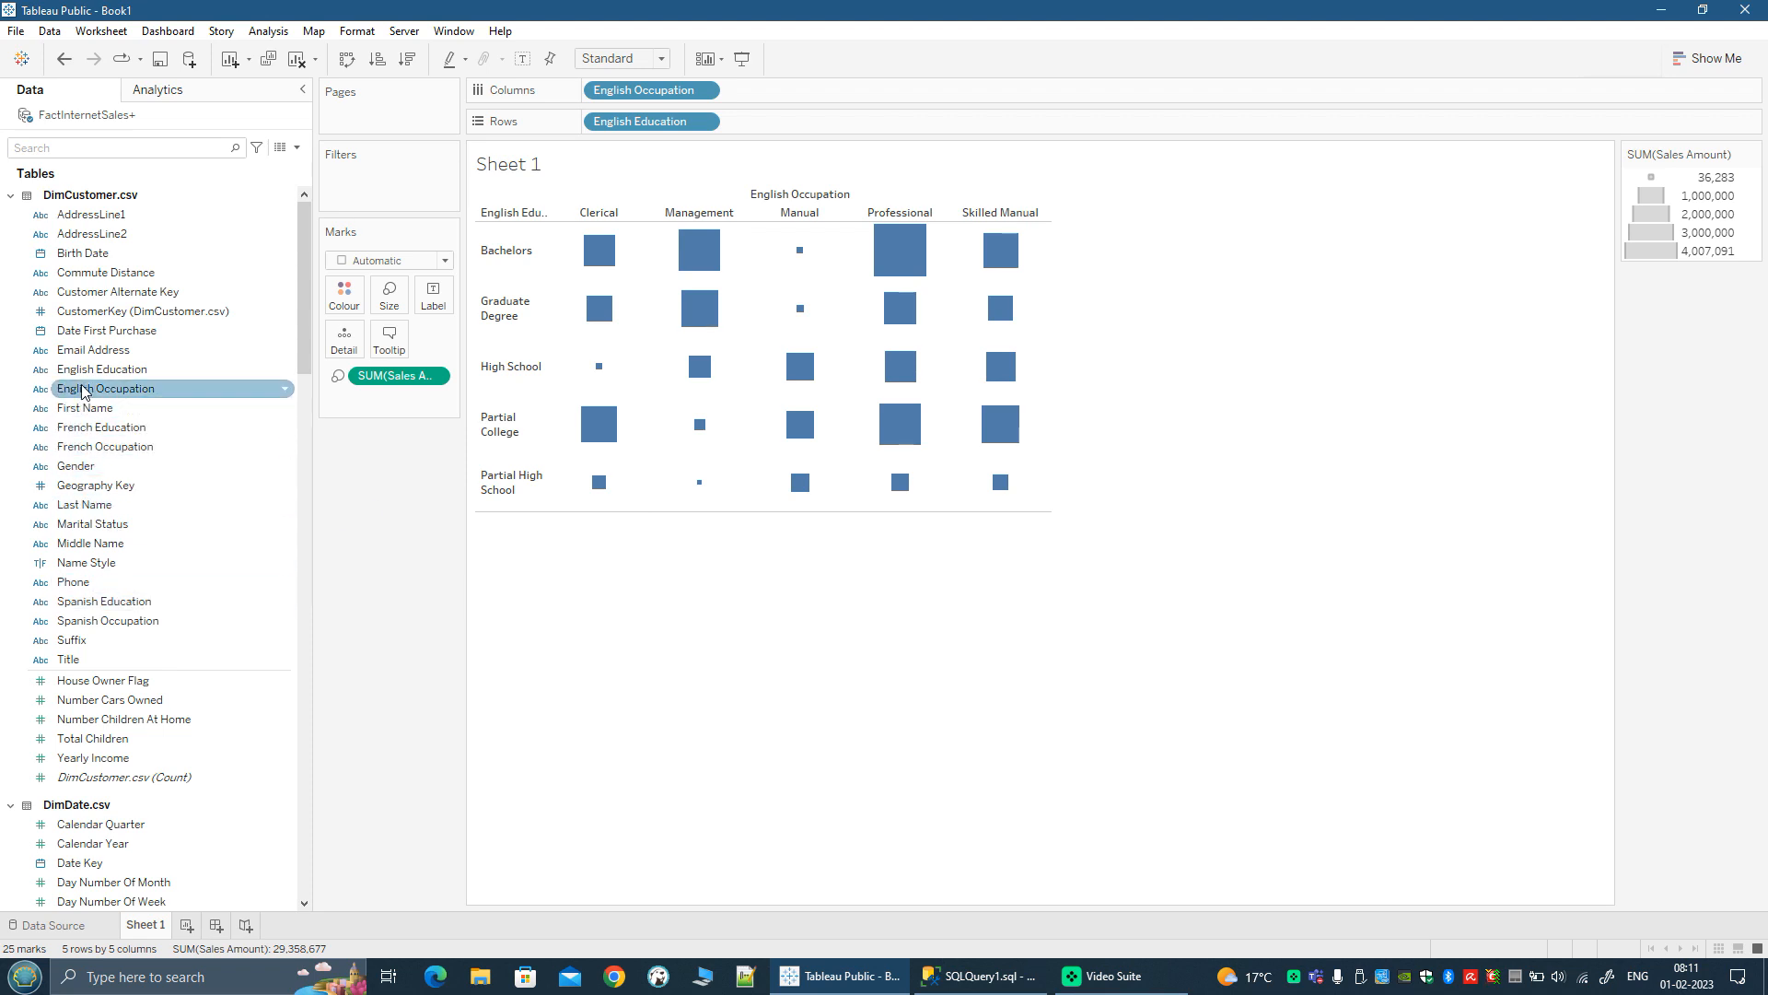
# Step: Widen the Sales Amount legend area and change the heat map's mark type to Circle
pyautogui.moveTo(82, 390); pyautogui.dragTo(375, 185)
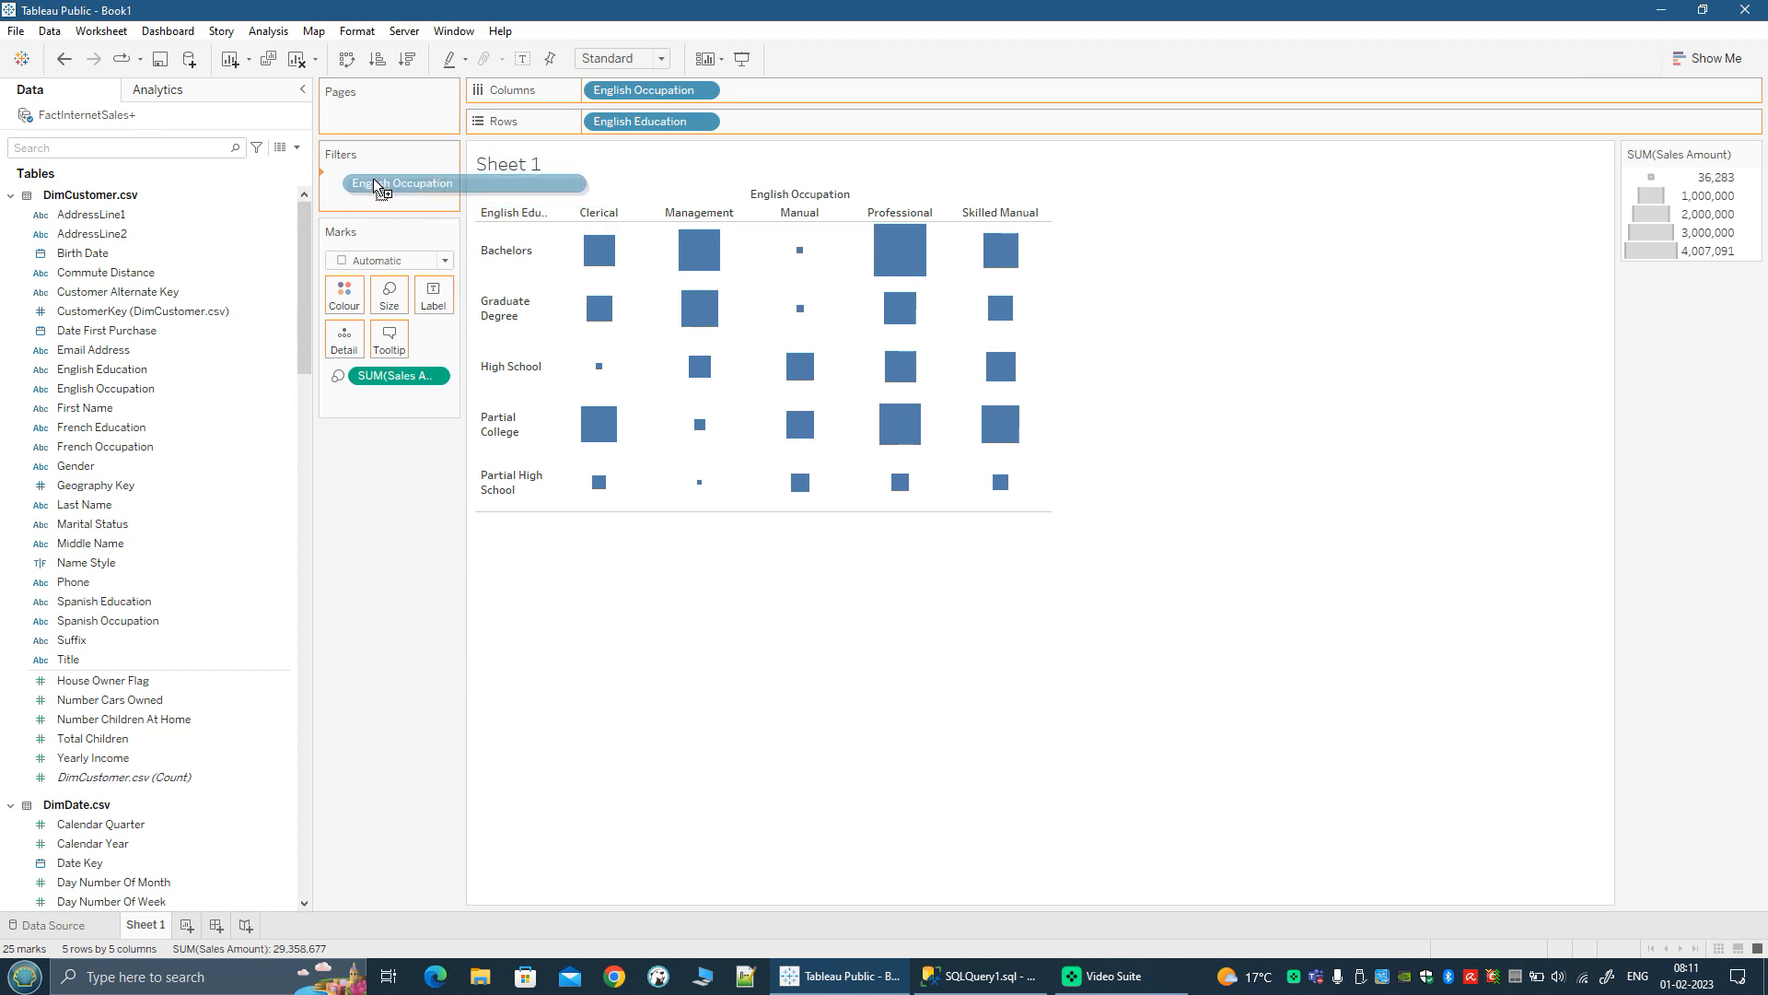
pyautogui.moveTo(372, 179); pyautogui.dragTo(65, 446)
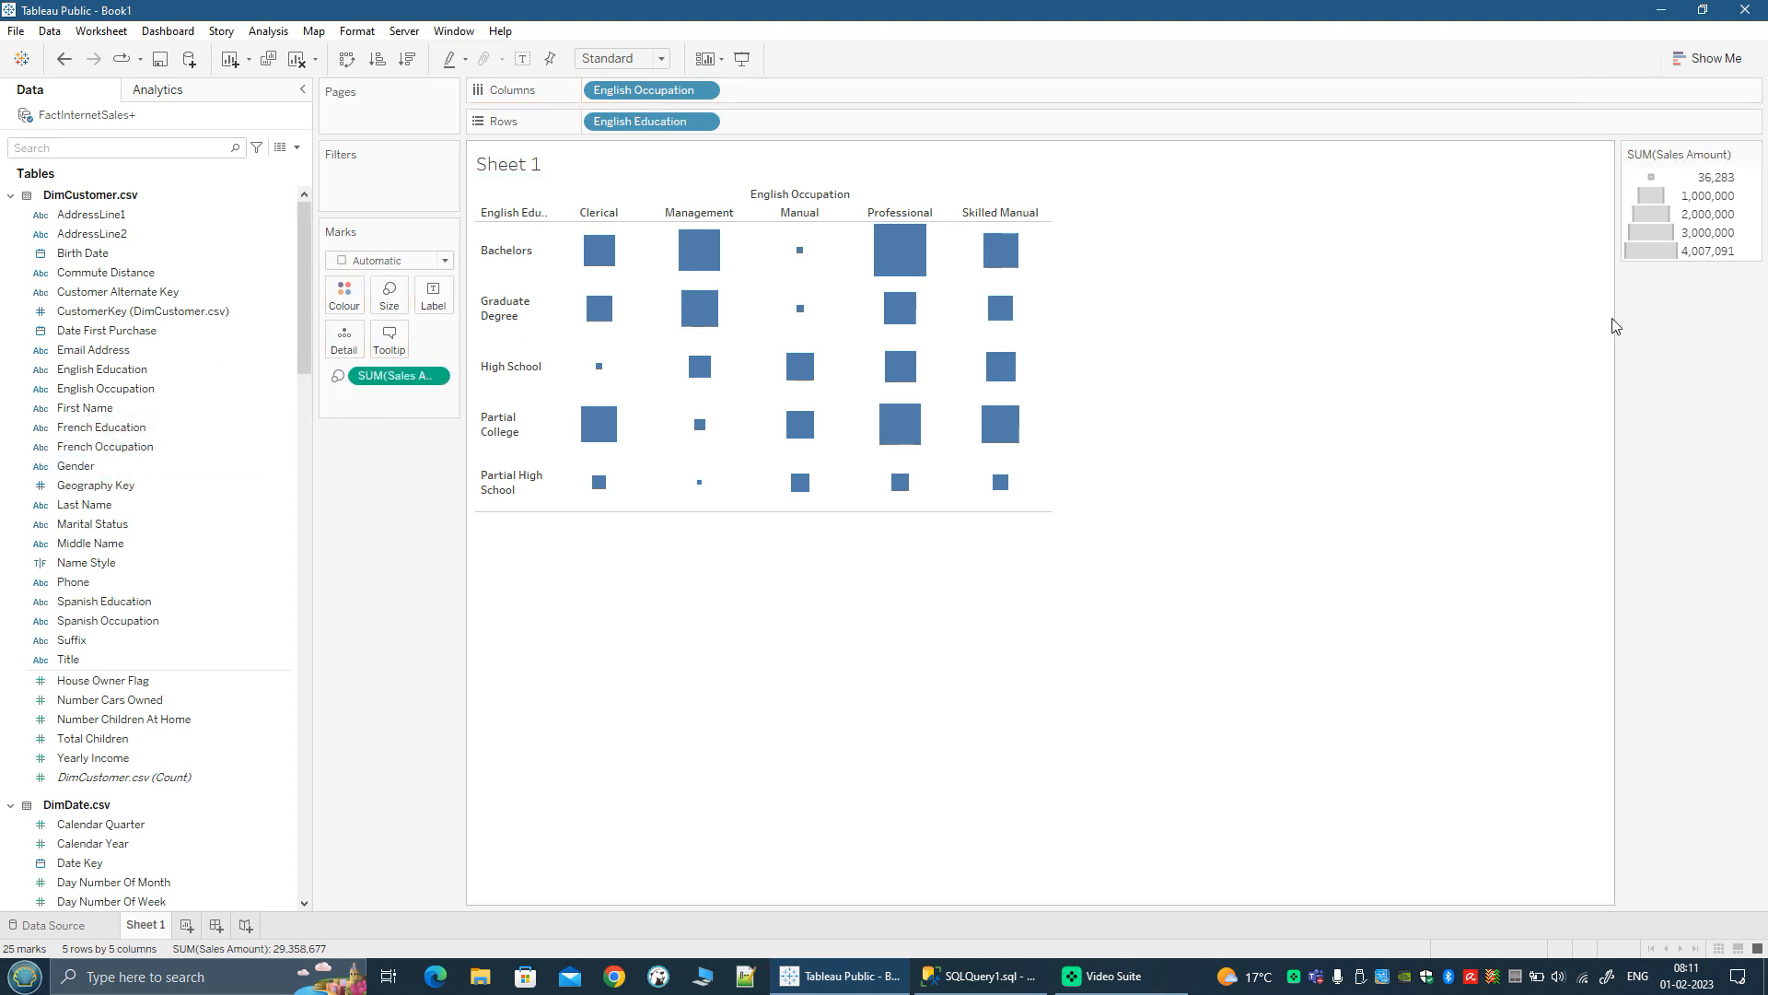
pyautogui.moveTo(1616, 330); pyautogui.dragTo(1564, 319)
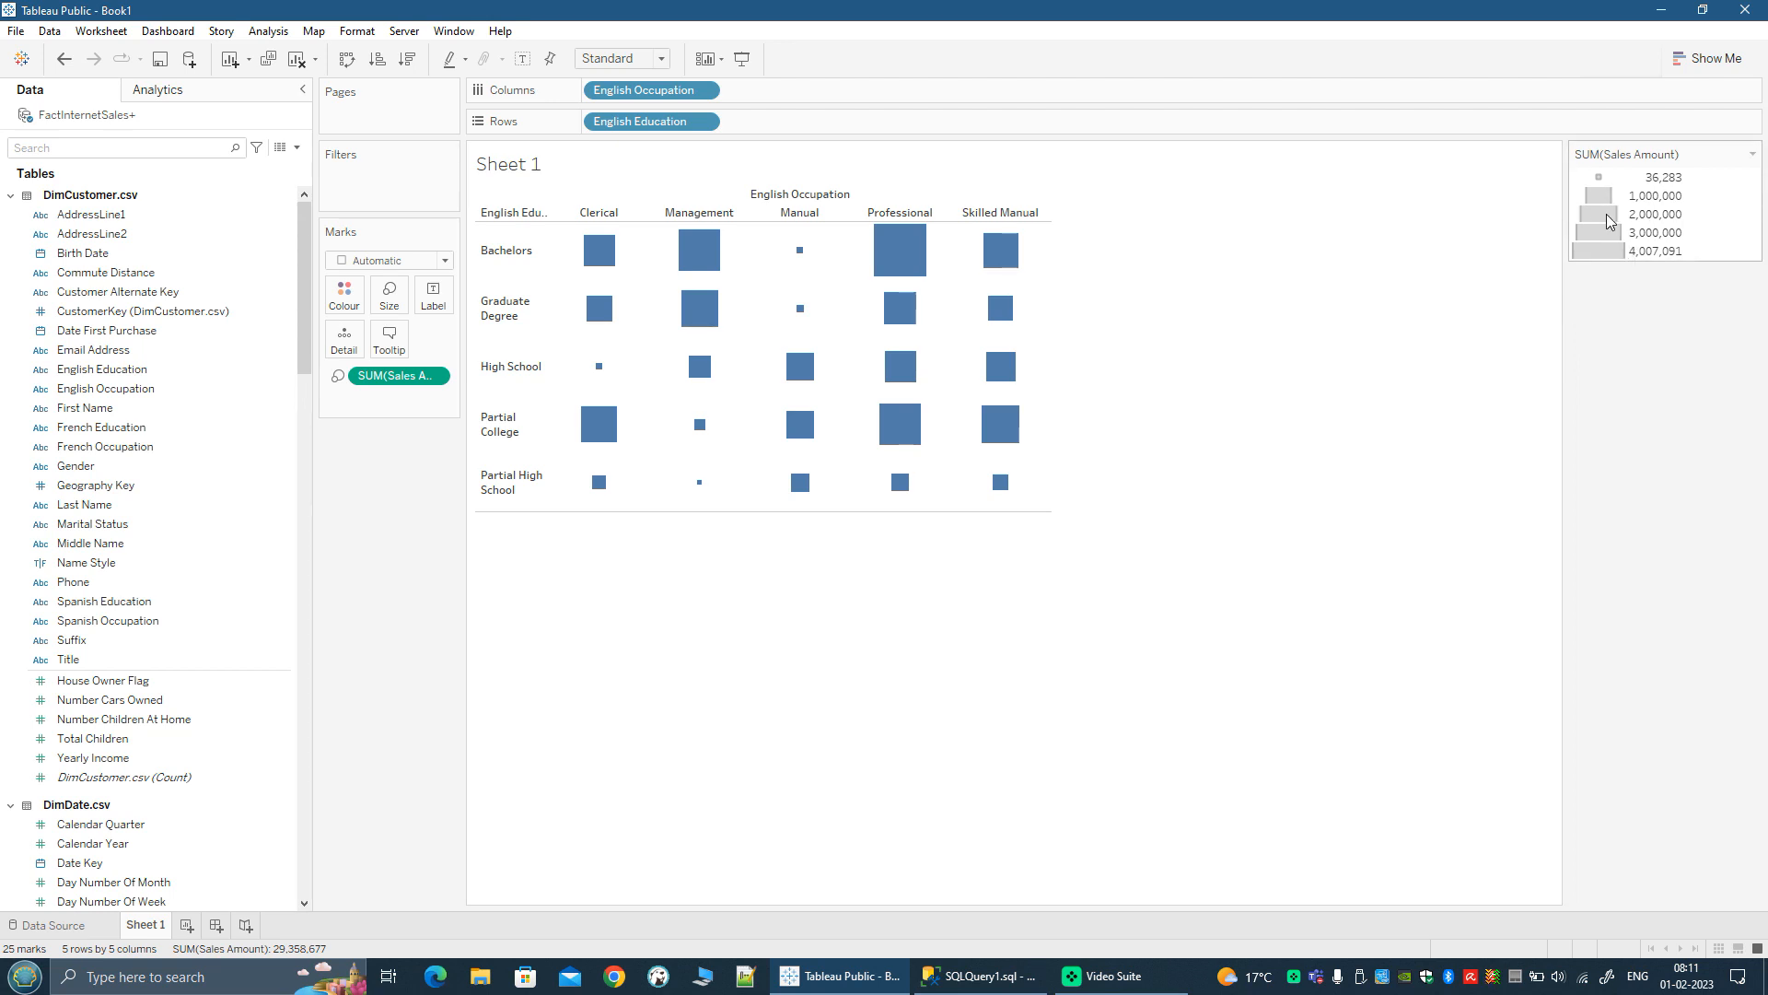
pyautogui.moveTo(716, 262)
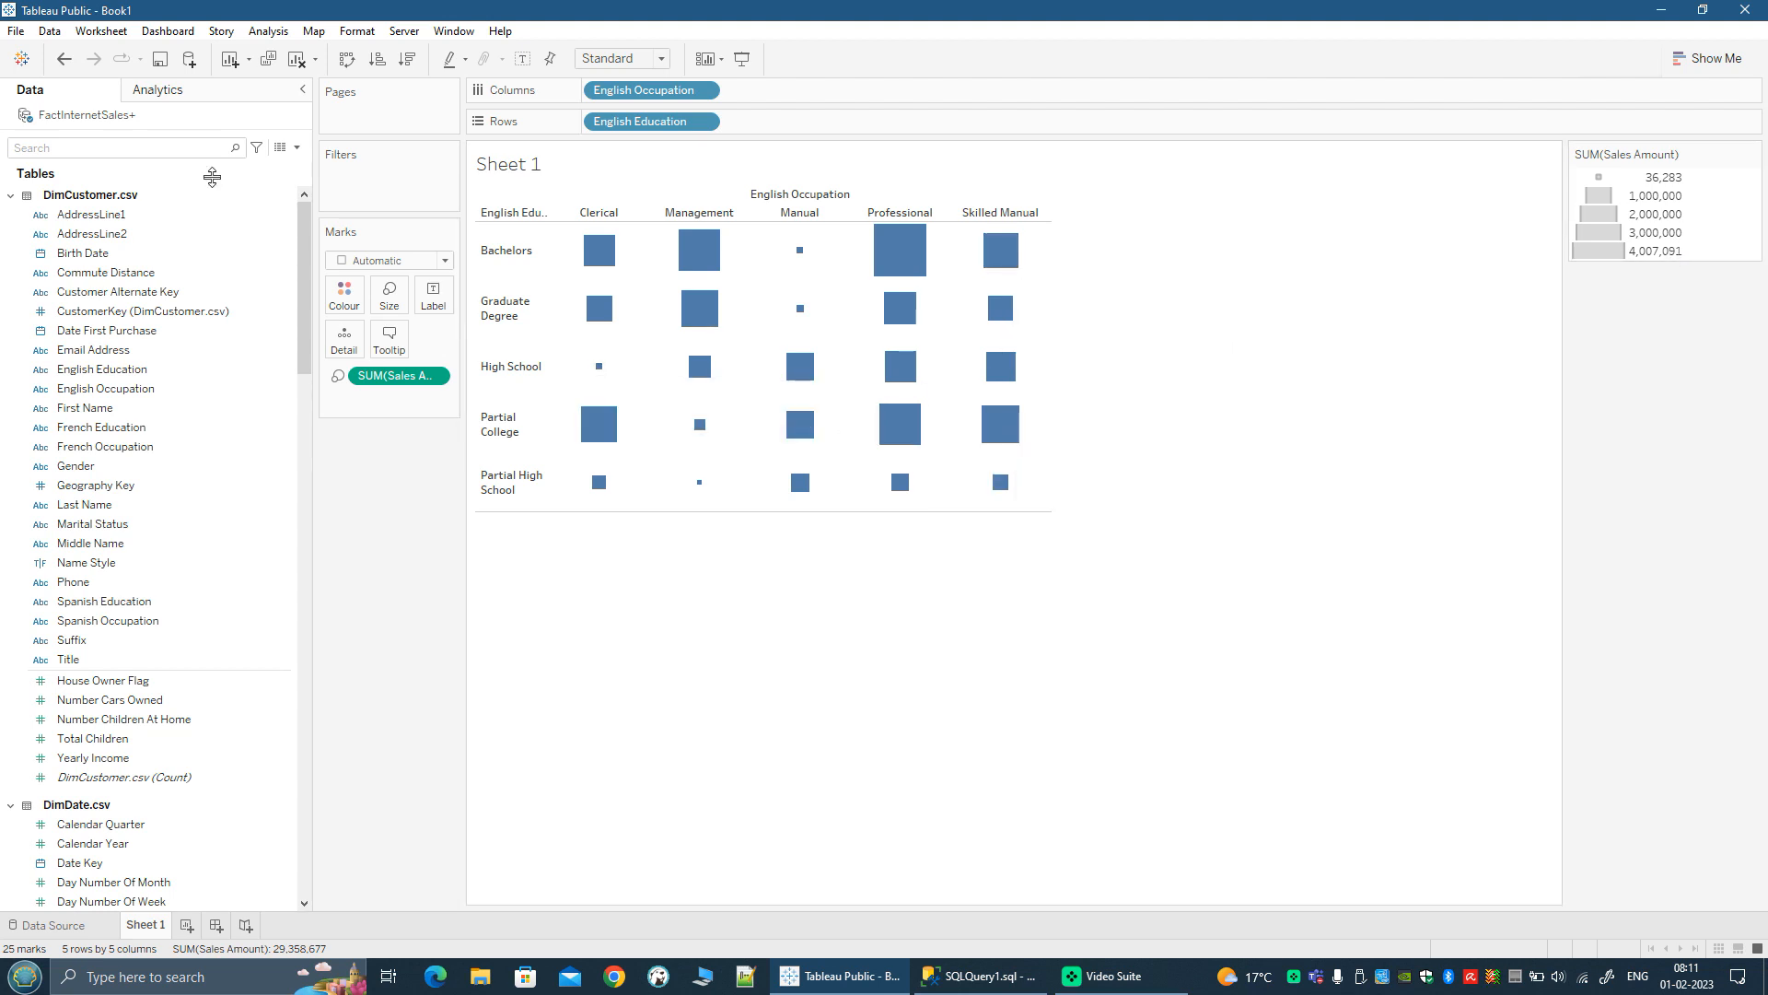
pyautogui.click(445, 262)
pyautogui.click(373, 385)
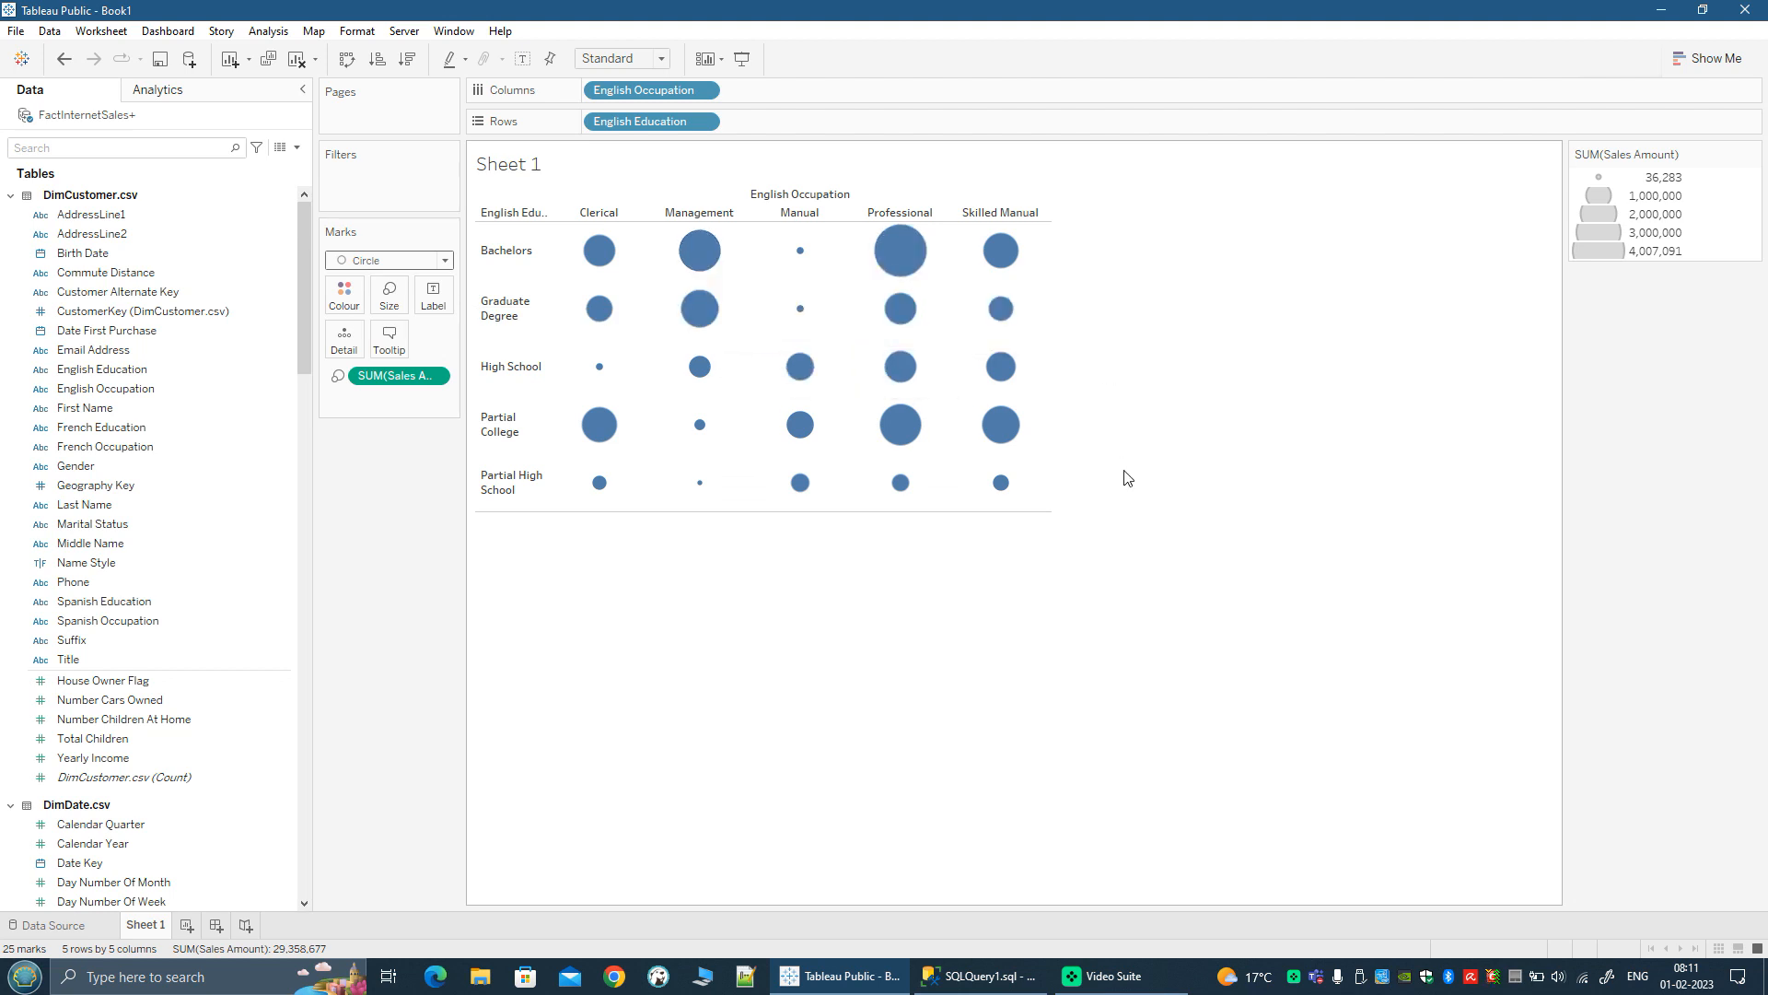
# Step: Colour the circles by Sales Amount from FactInternetSales.csv
pyautogui.scroll(-20, 122, 705)
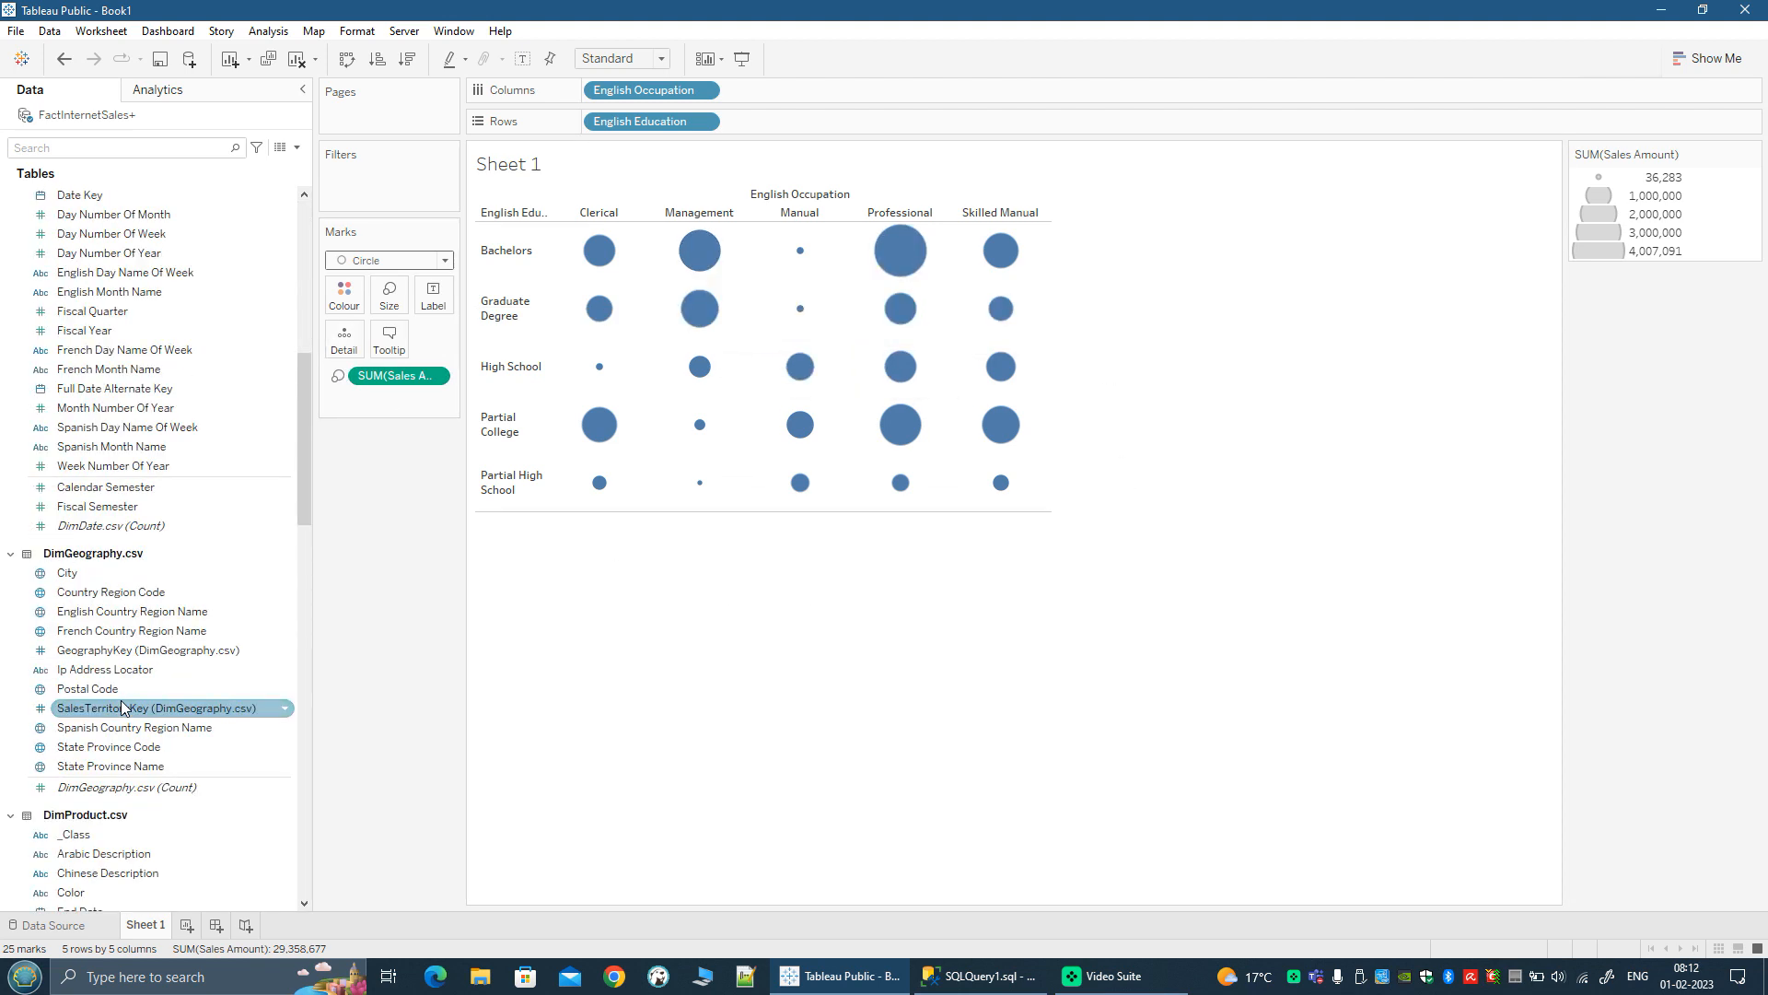
pyautogui.scroll(-20, 123, 705)
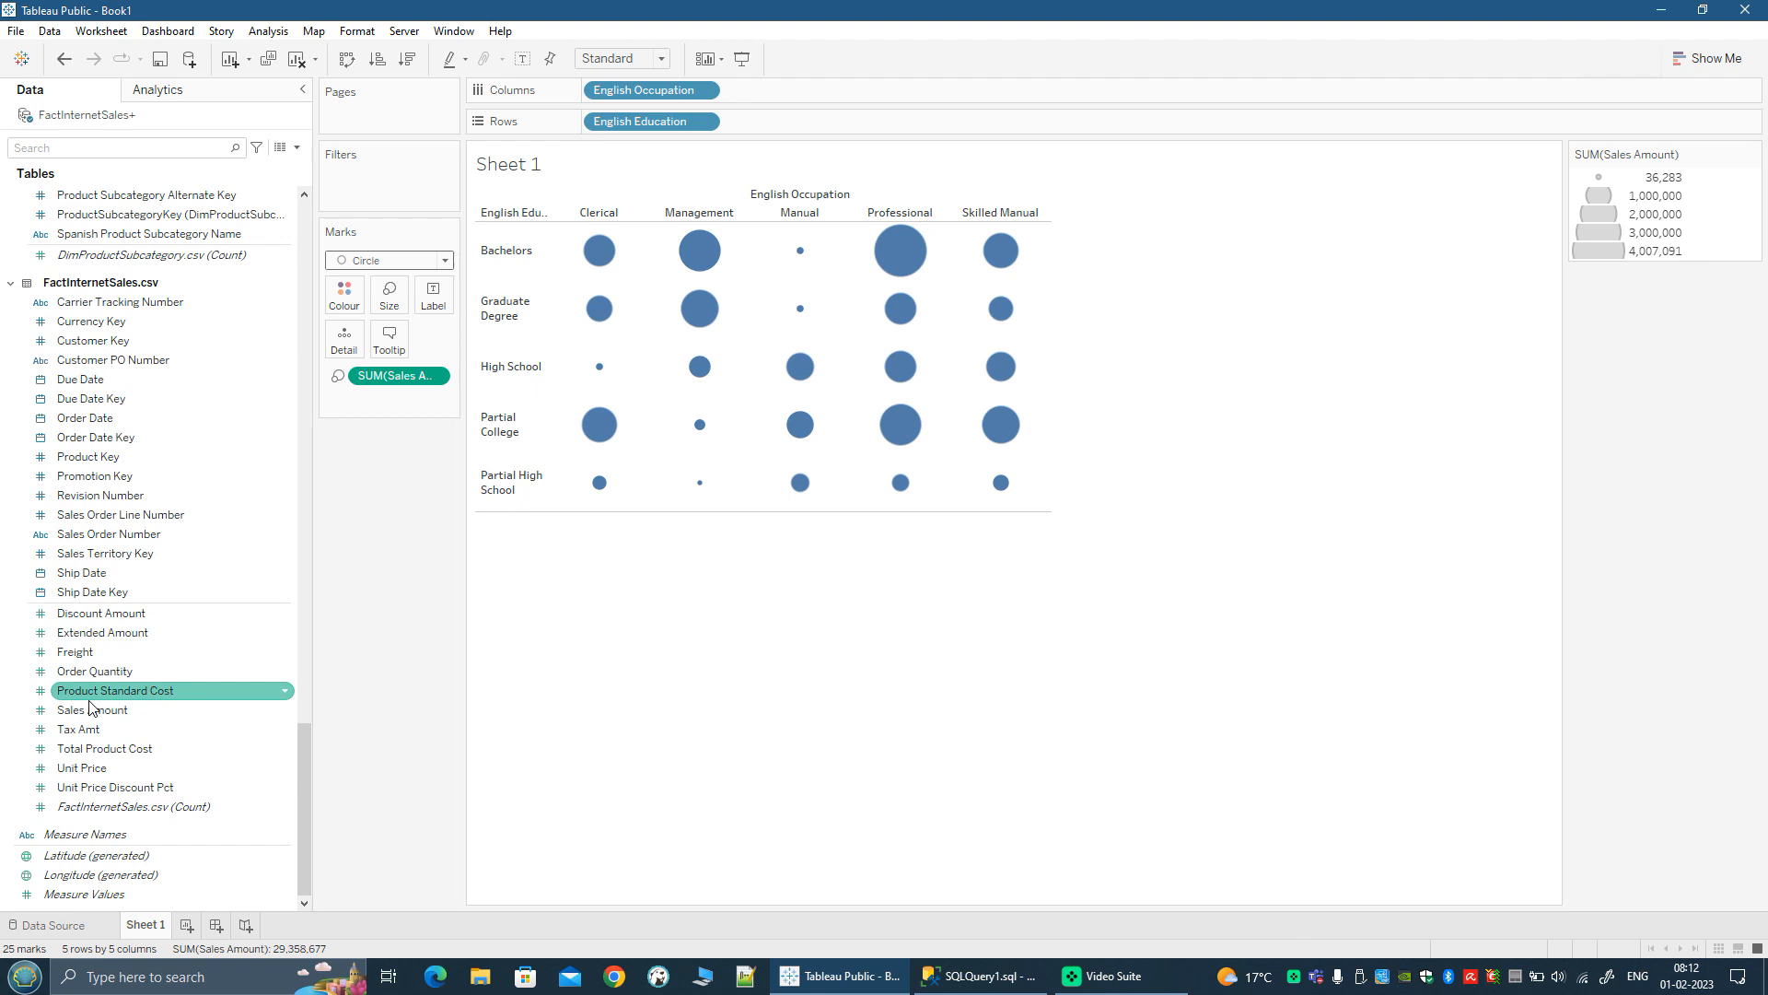
pyautogui.moveTo(88, 718)
pyautogui.mouseDown()
pyautogui.moveTo(329, 380)
pyautogui.moveTo(344, 307)
pyautogui.mouseUp()
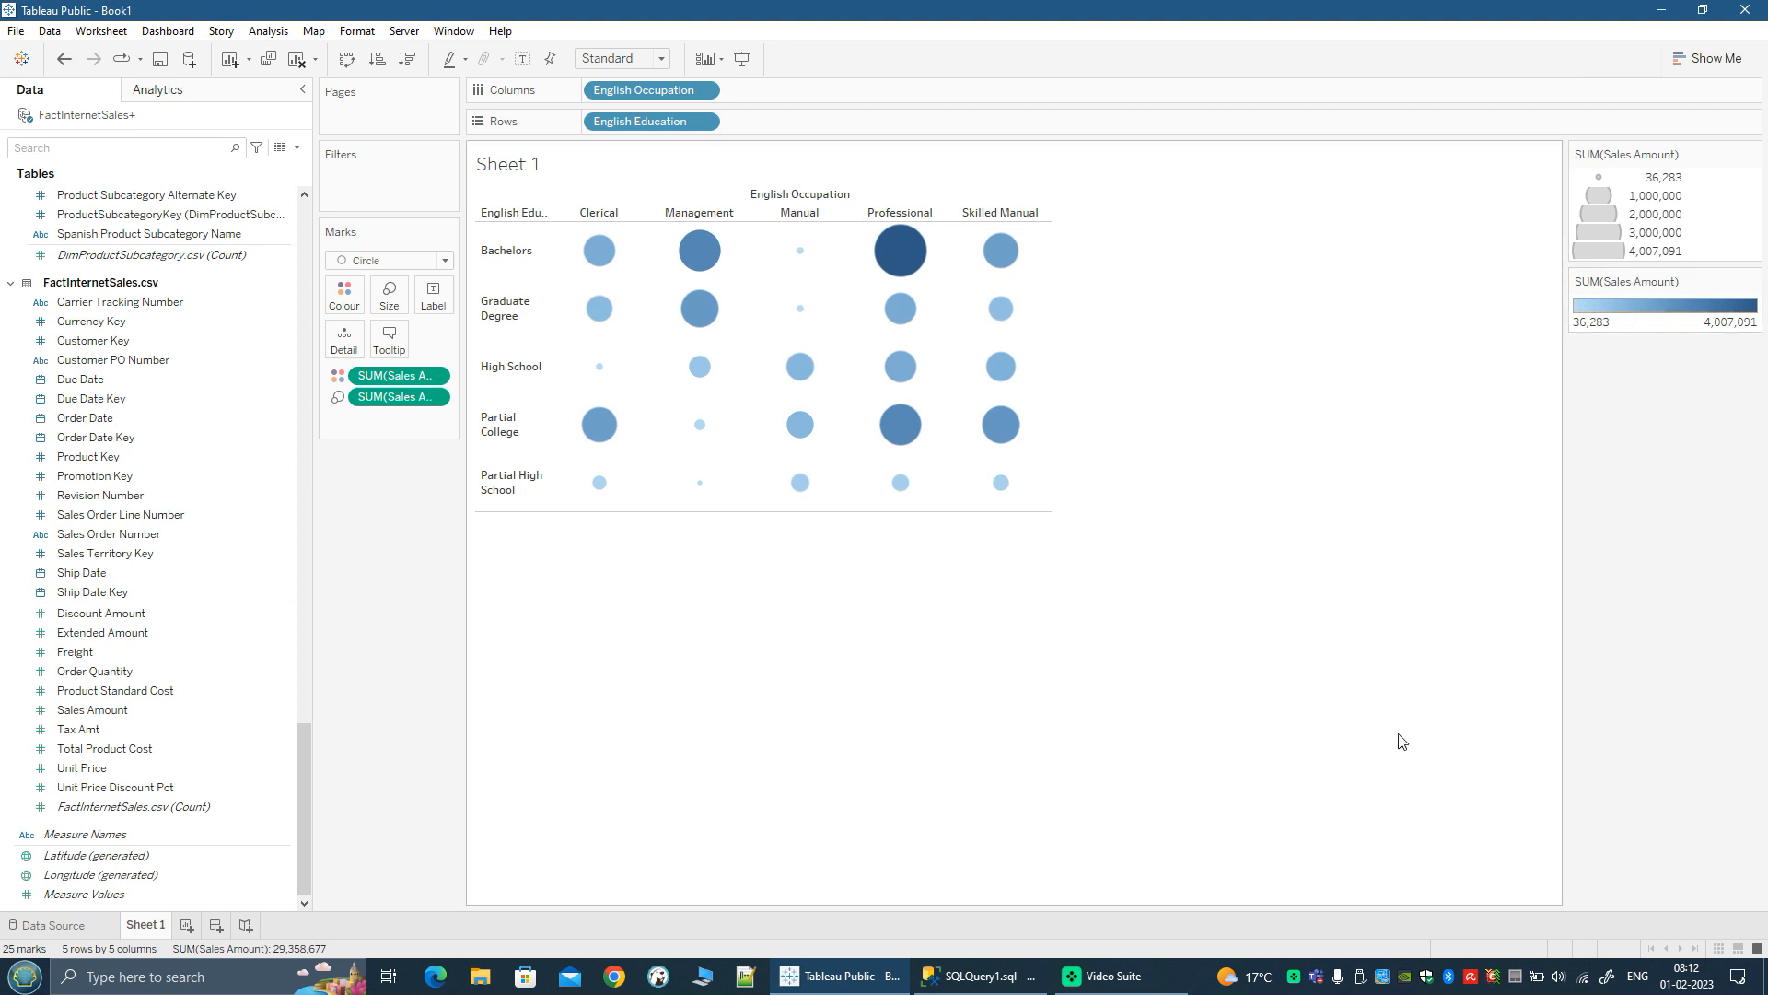
# Step: Start a filter on English Occupation from DimCustomer.csv and move its dialog clear of the chart
pyautogui.scroll(2, 115, 659)
pyautogui.scroll(3, 115, 659)
pyautogui.moveTo(302, 781); pyautogui.dragTo(282, 293)
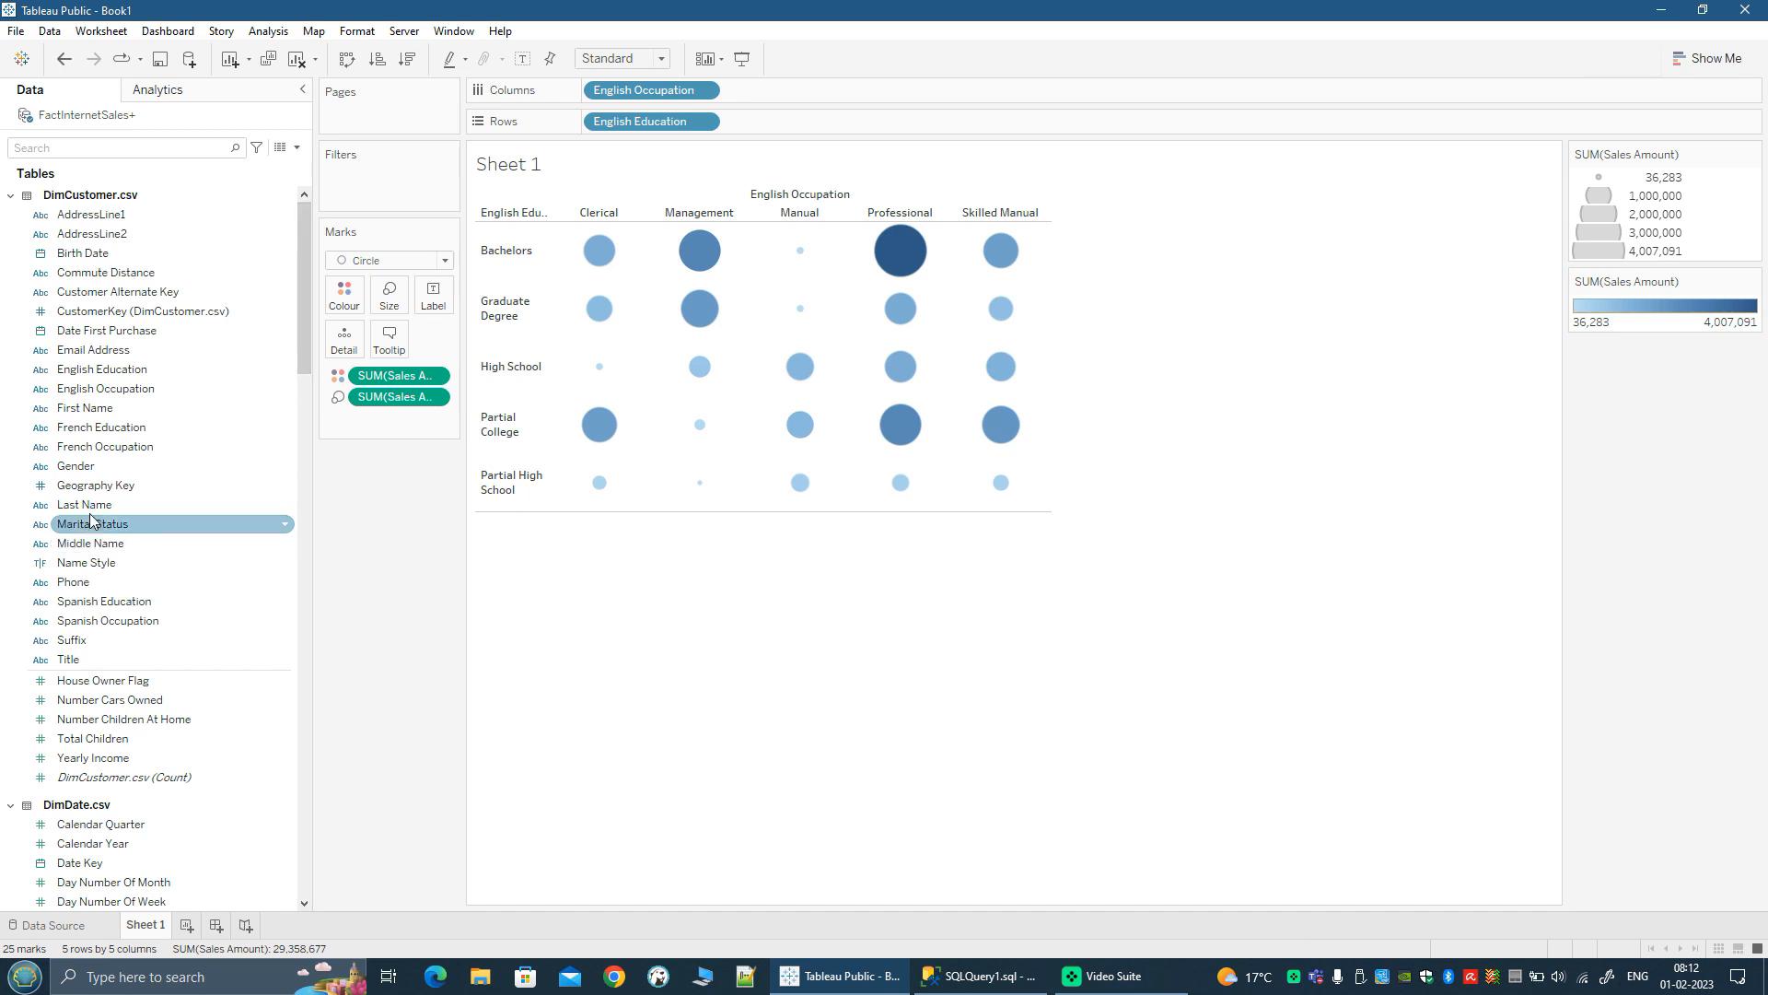
pyautogui.moveTo(78, 397); pyautogui.dragTo(379, 195)
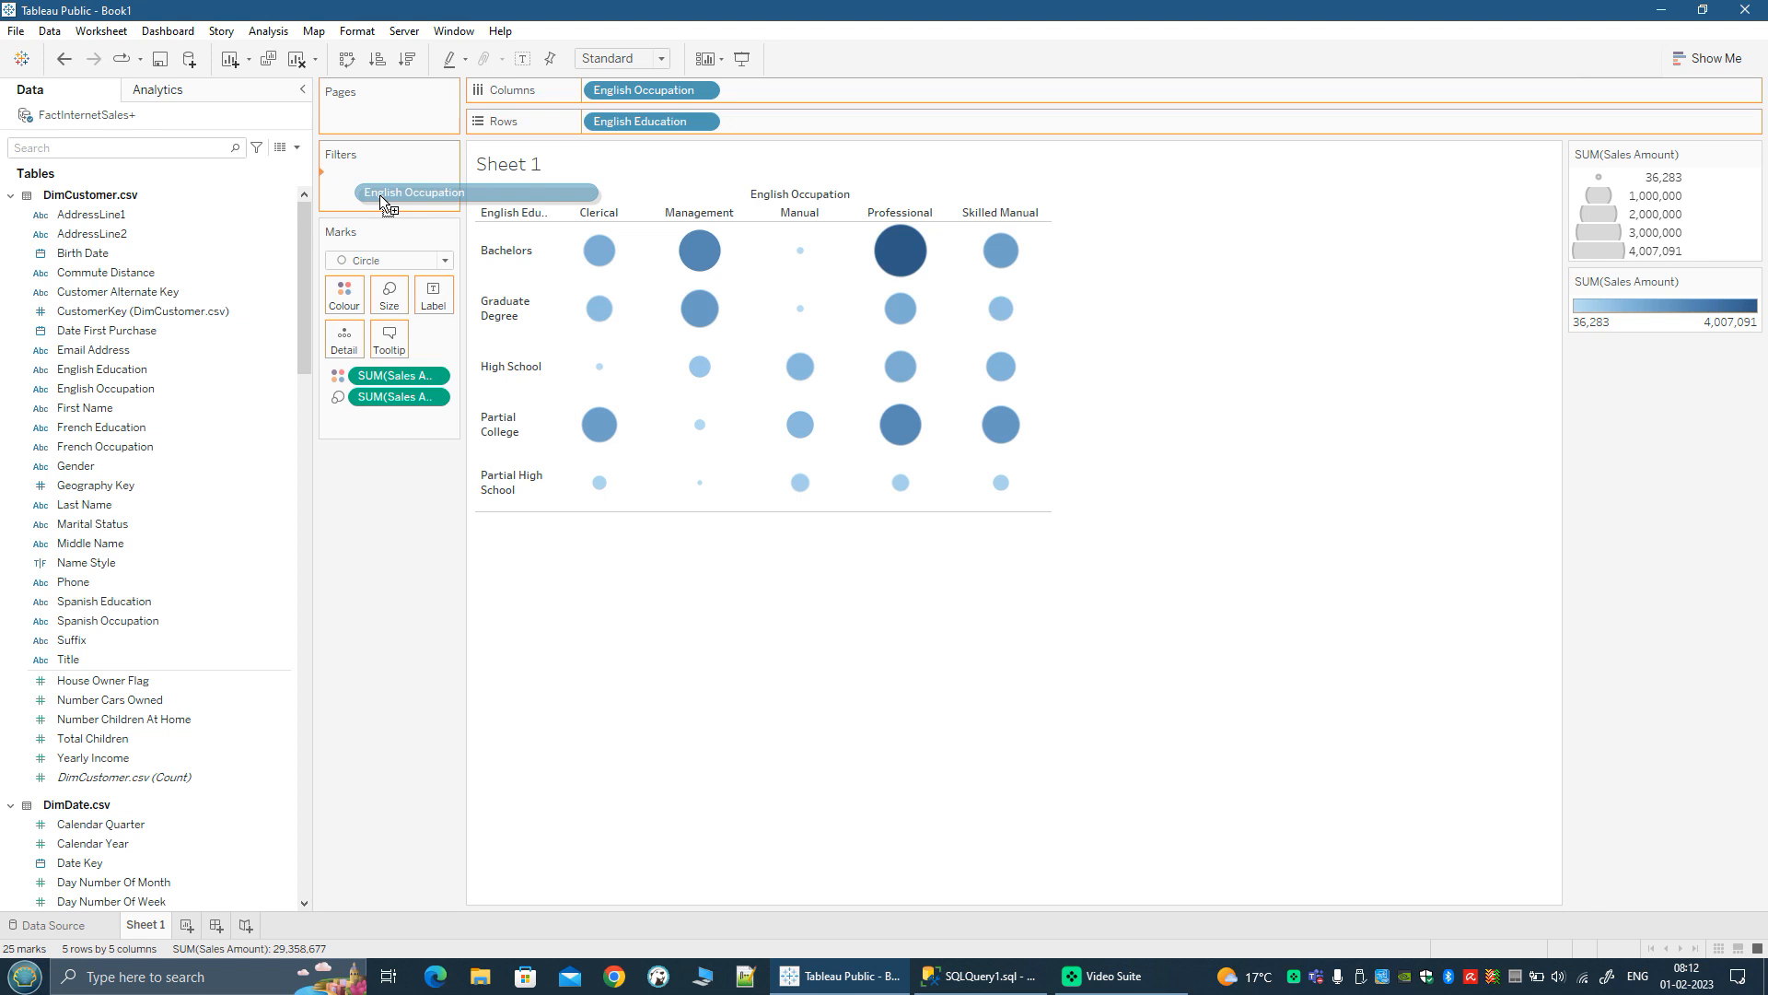
pyautogui.moveTo(379, 195); pyautogui.dragTo(379, 196)
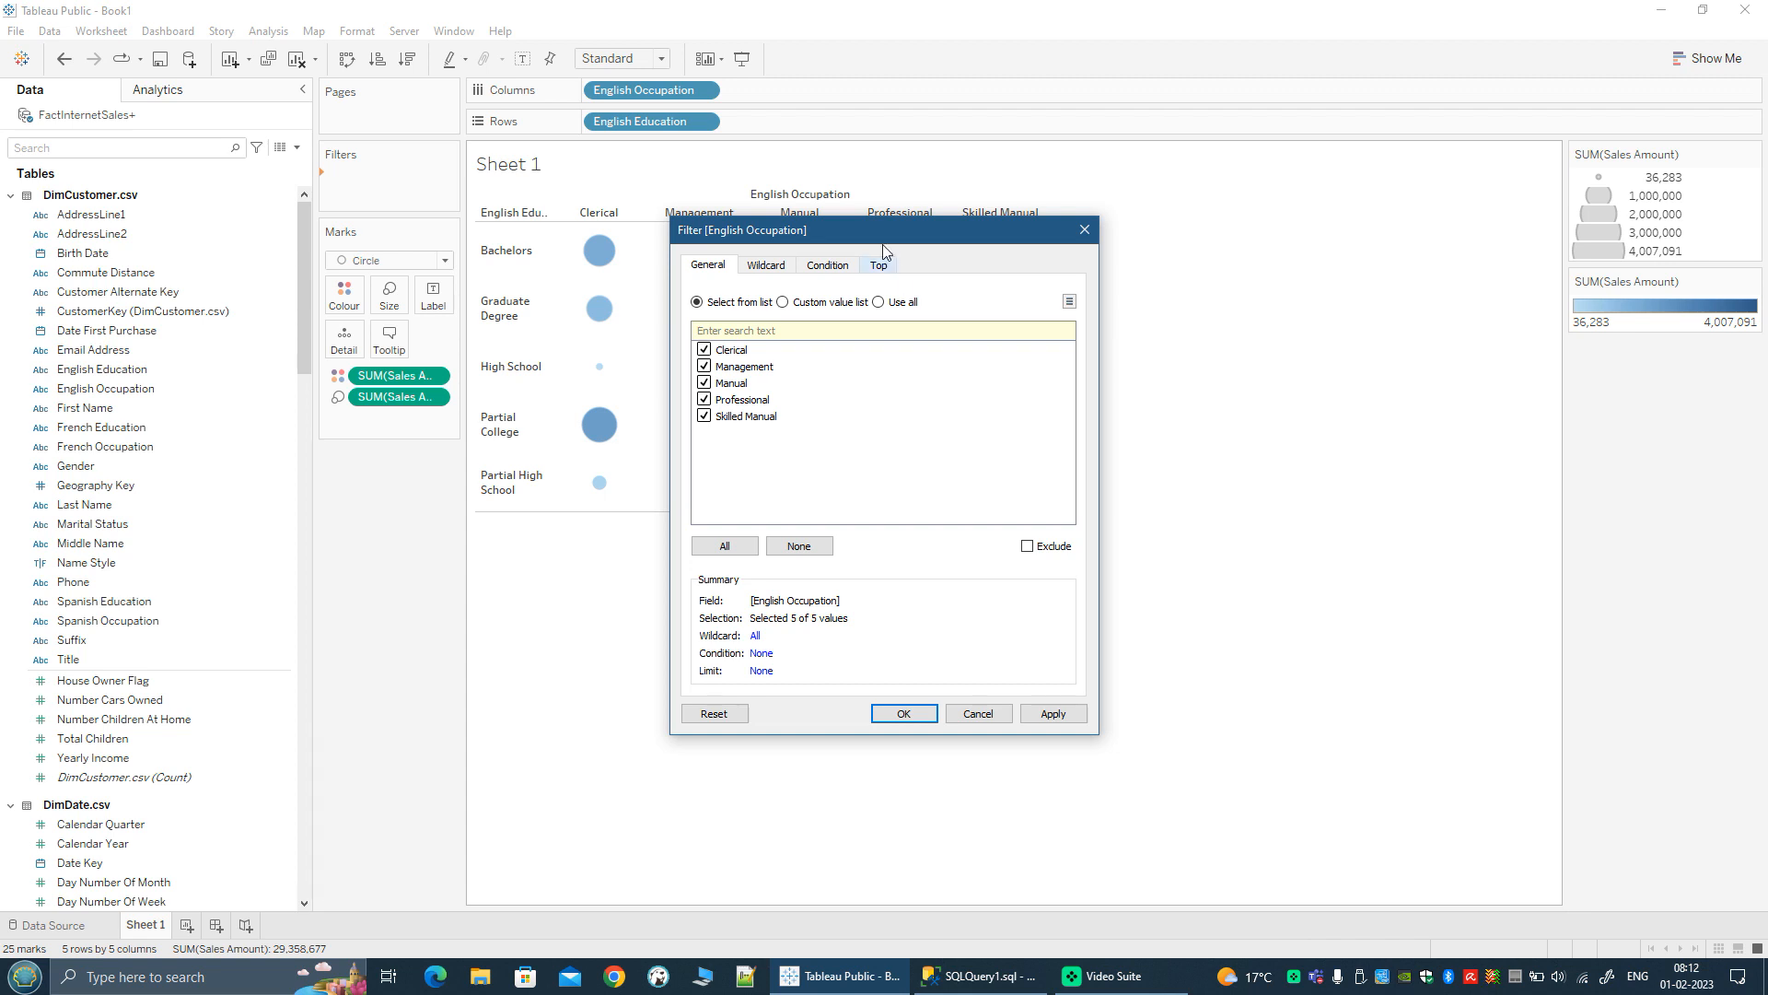
pyautogui.moveTo(875, 236); pyautogui.dragTo(1285, 271)
# Step: Try deselecting Manual and toggling Exclude in the occupation filter, then accept it with all five occupations included
pyautogui.click(1137, 419)
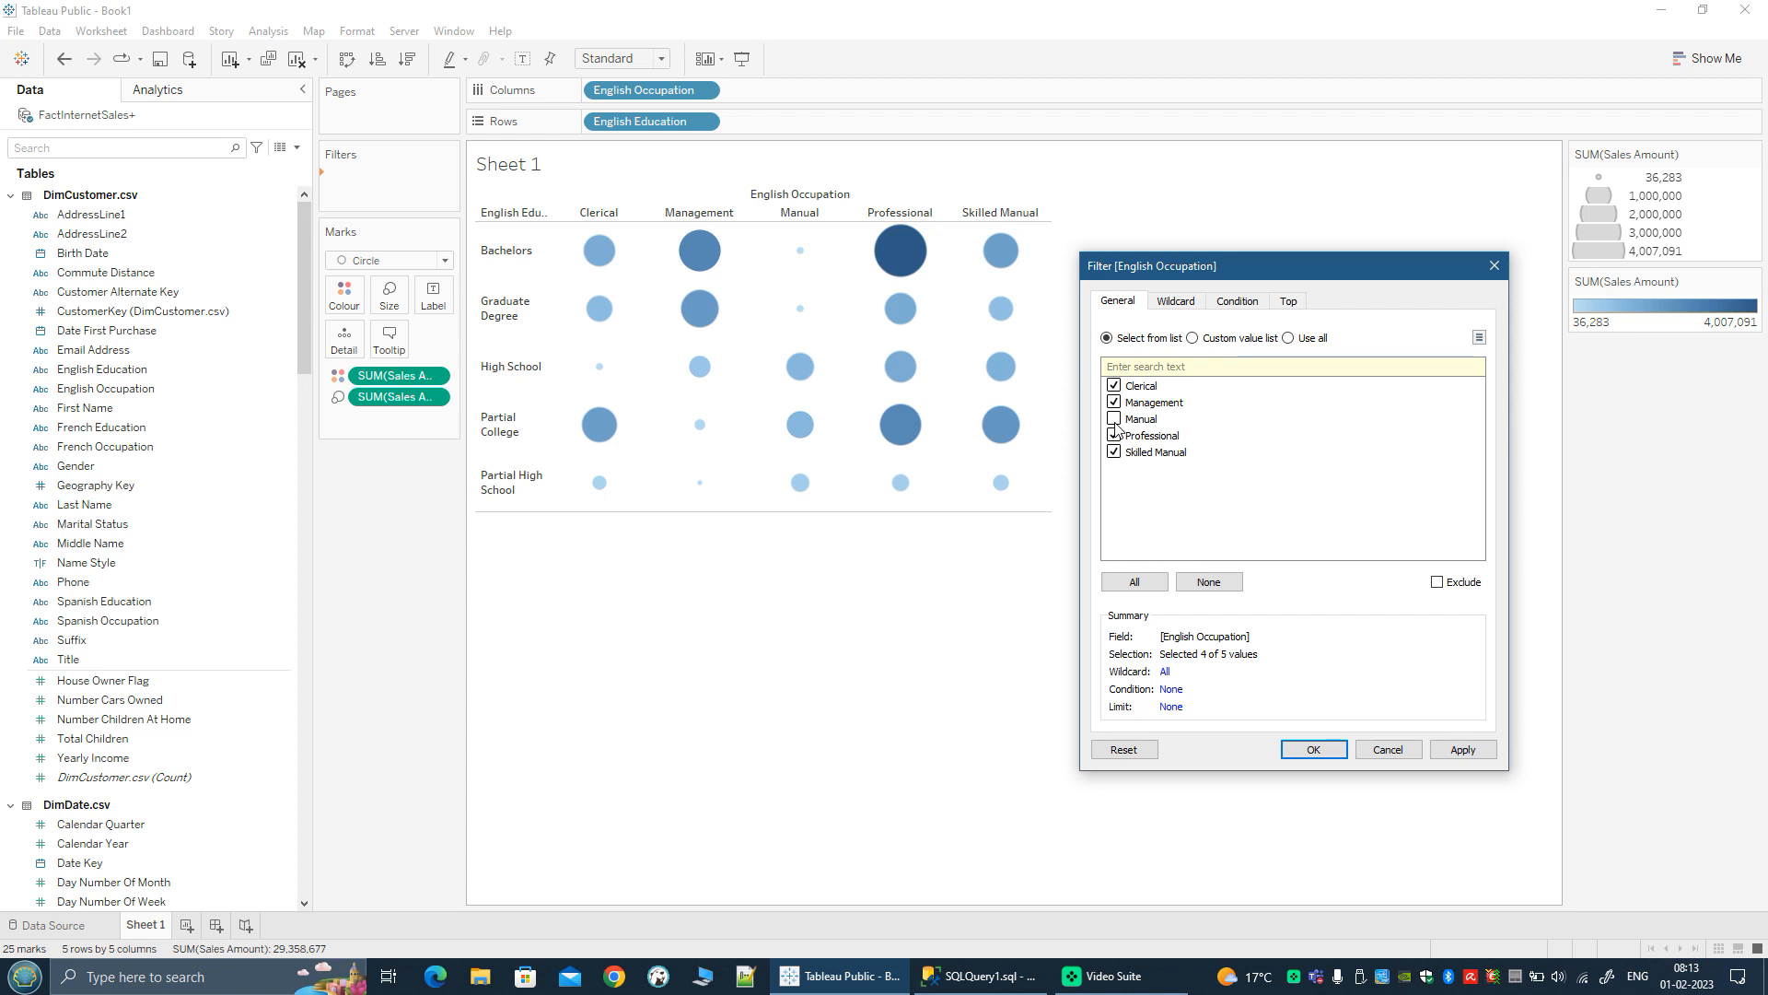
pyautogui.click(1437, 583)
pyautogui.click(1438, 583)
pyautogui.click(1114, 419)
pyautogui.click(1114, 435)
pyautogui.click(1309, 749)
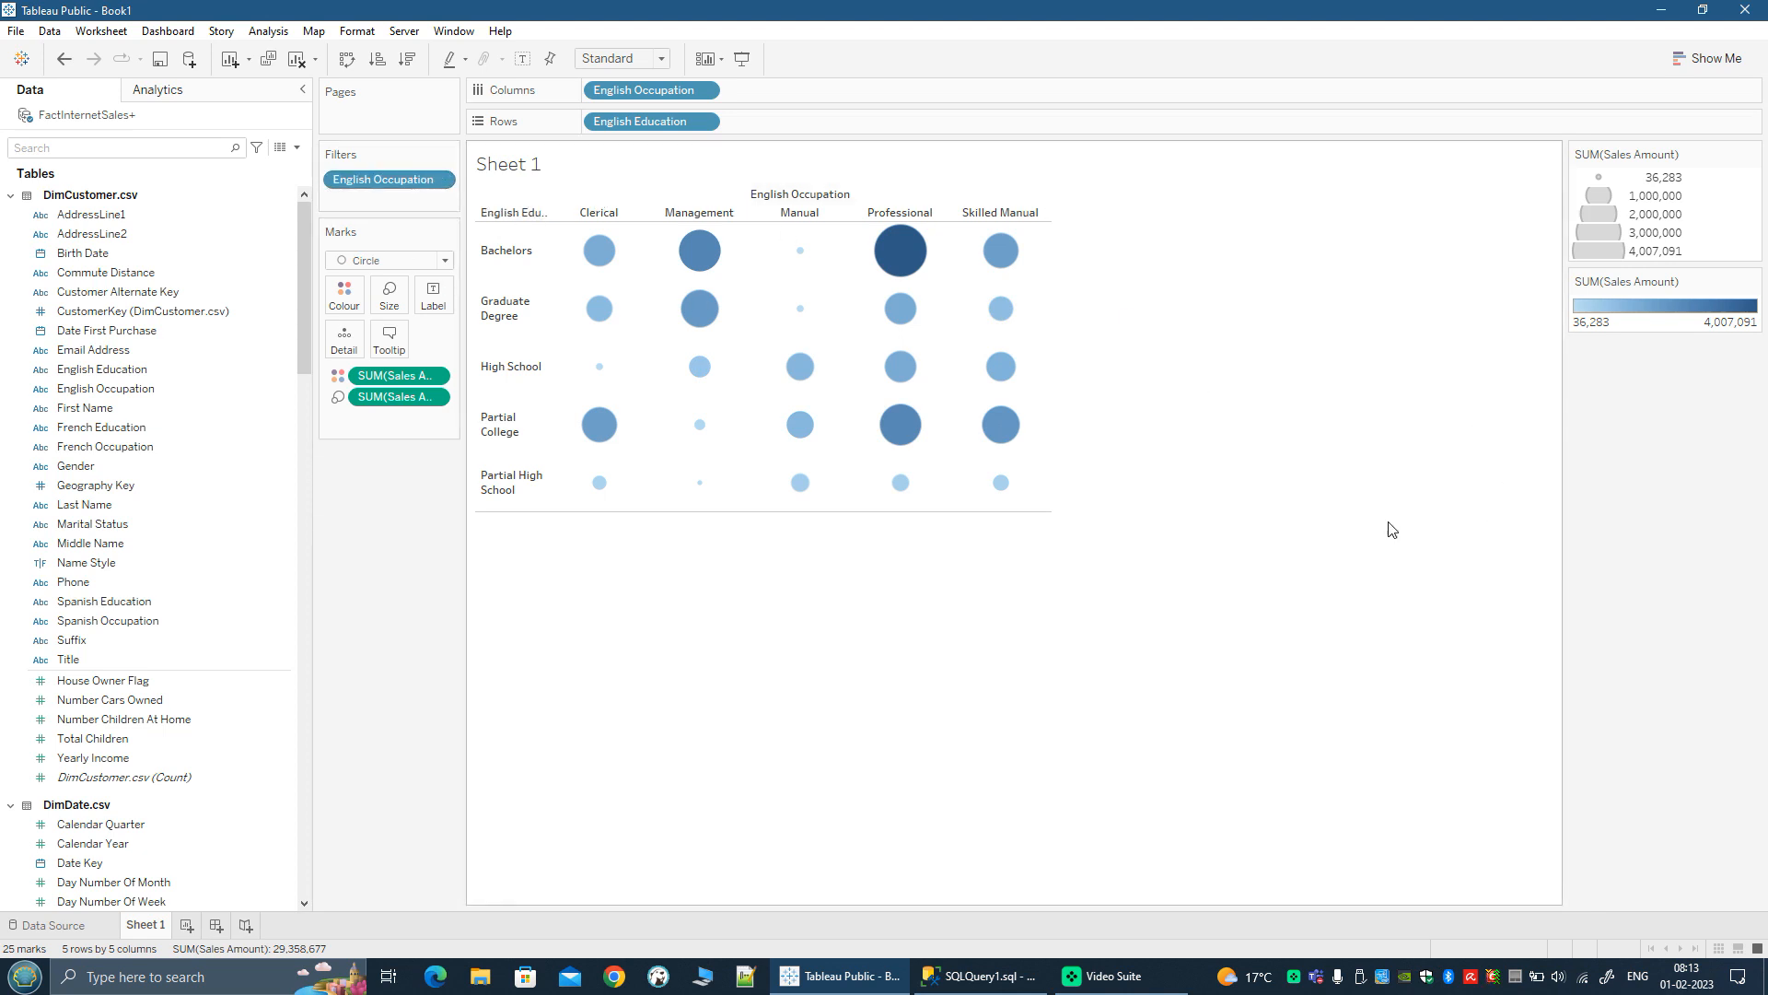
# Step: Display the English Occupation filter control and try it by hiding Manual, Management and all occupations in turn
pyautogui.click(441, 181)
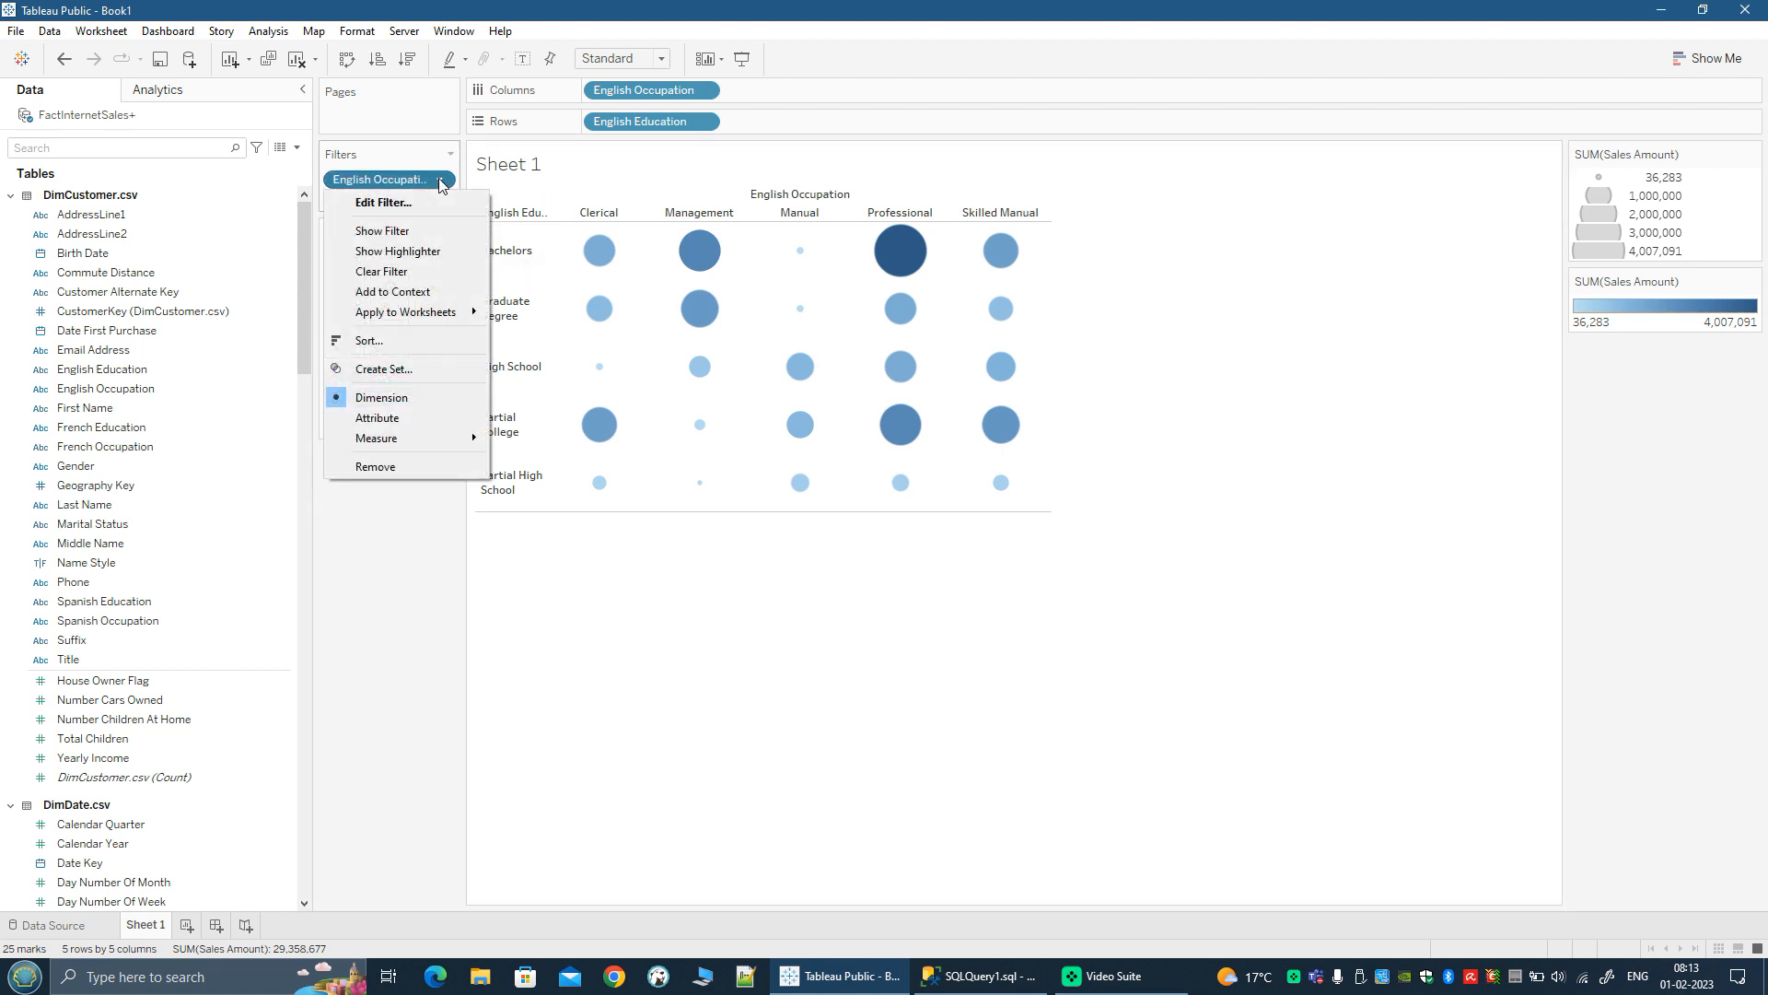
pyautogui.click(346, 240)
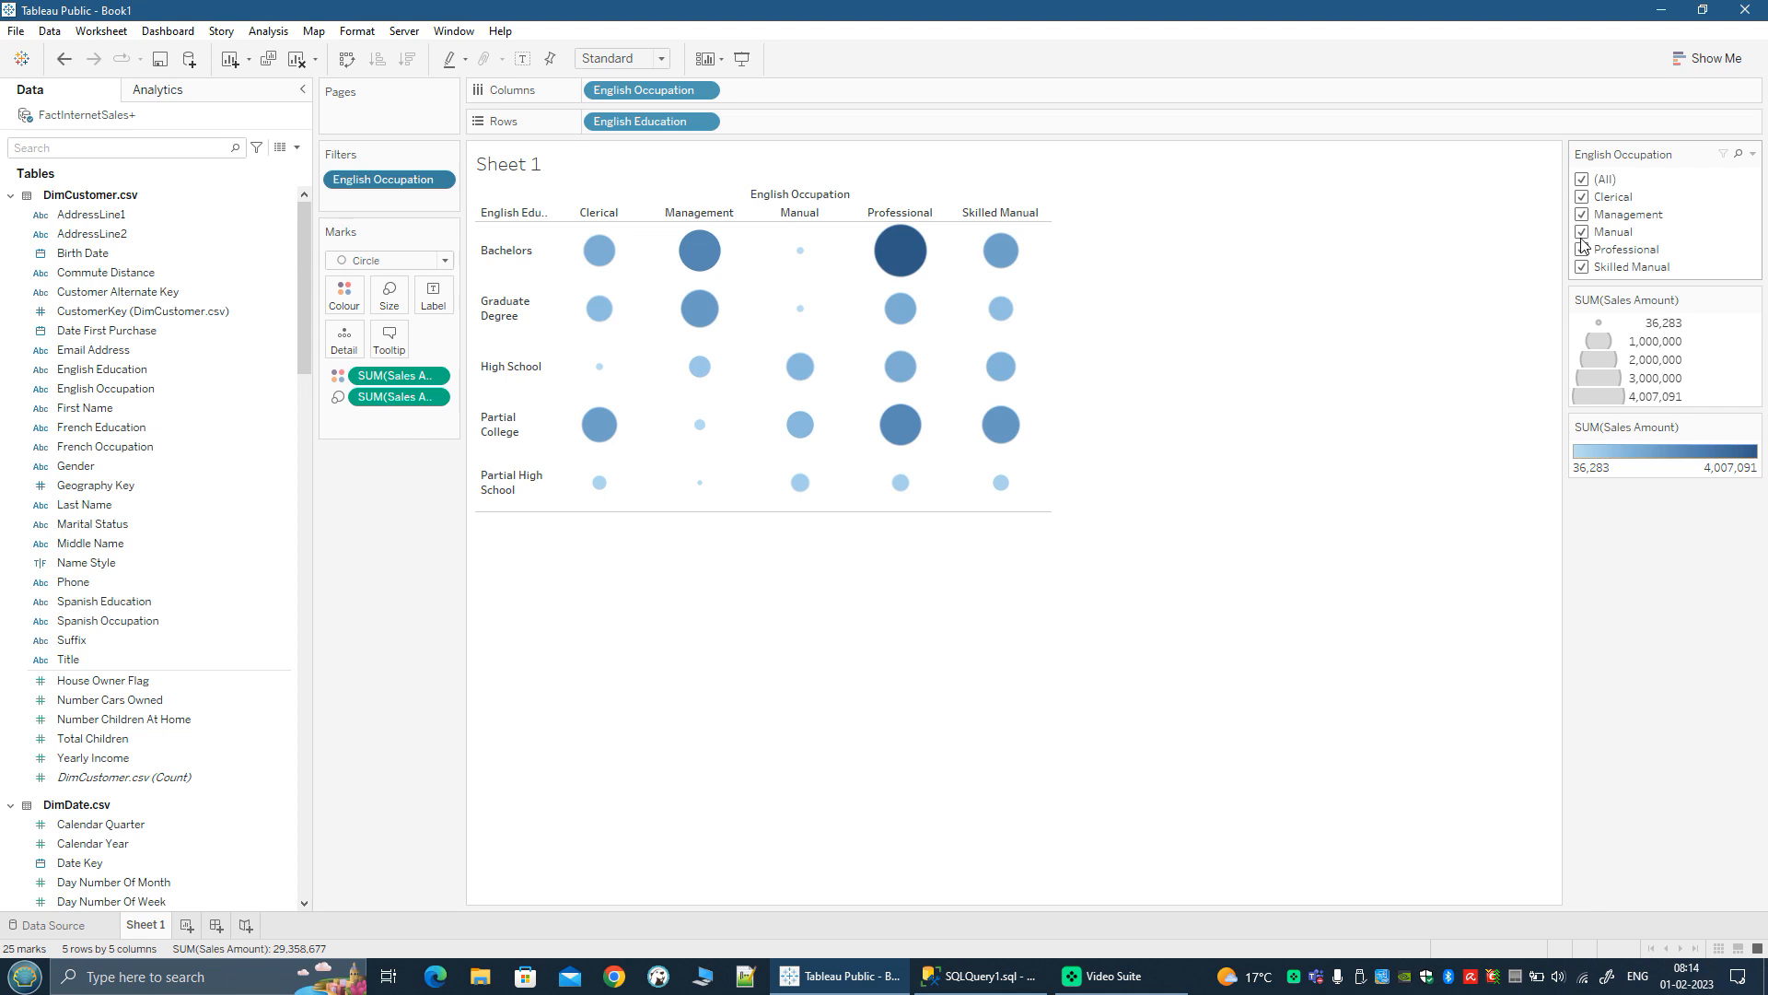
pyautogui.click(1582, 235)
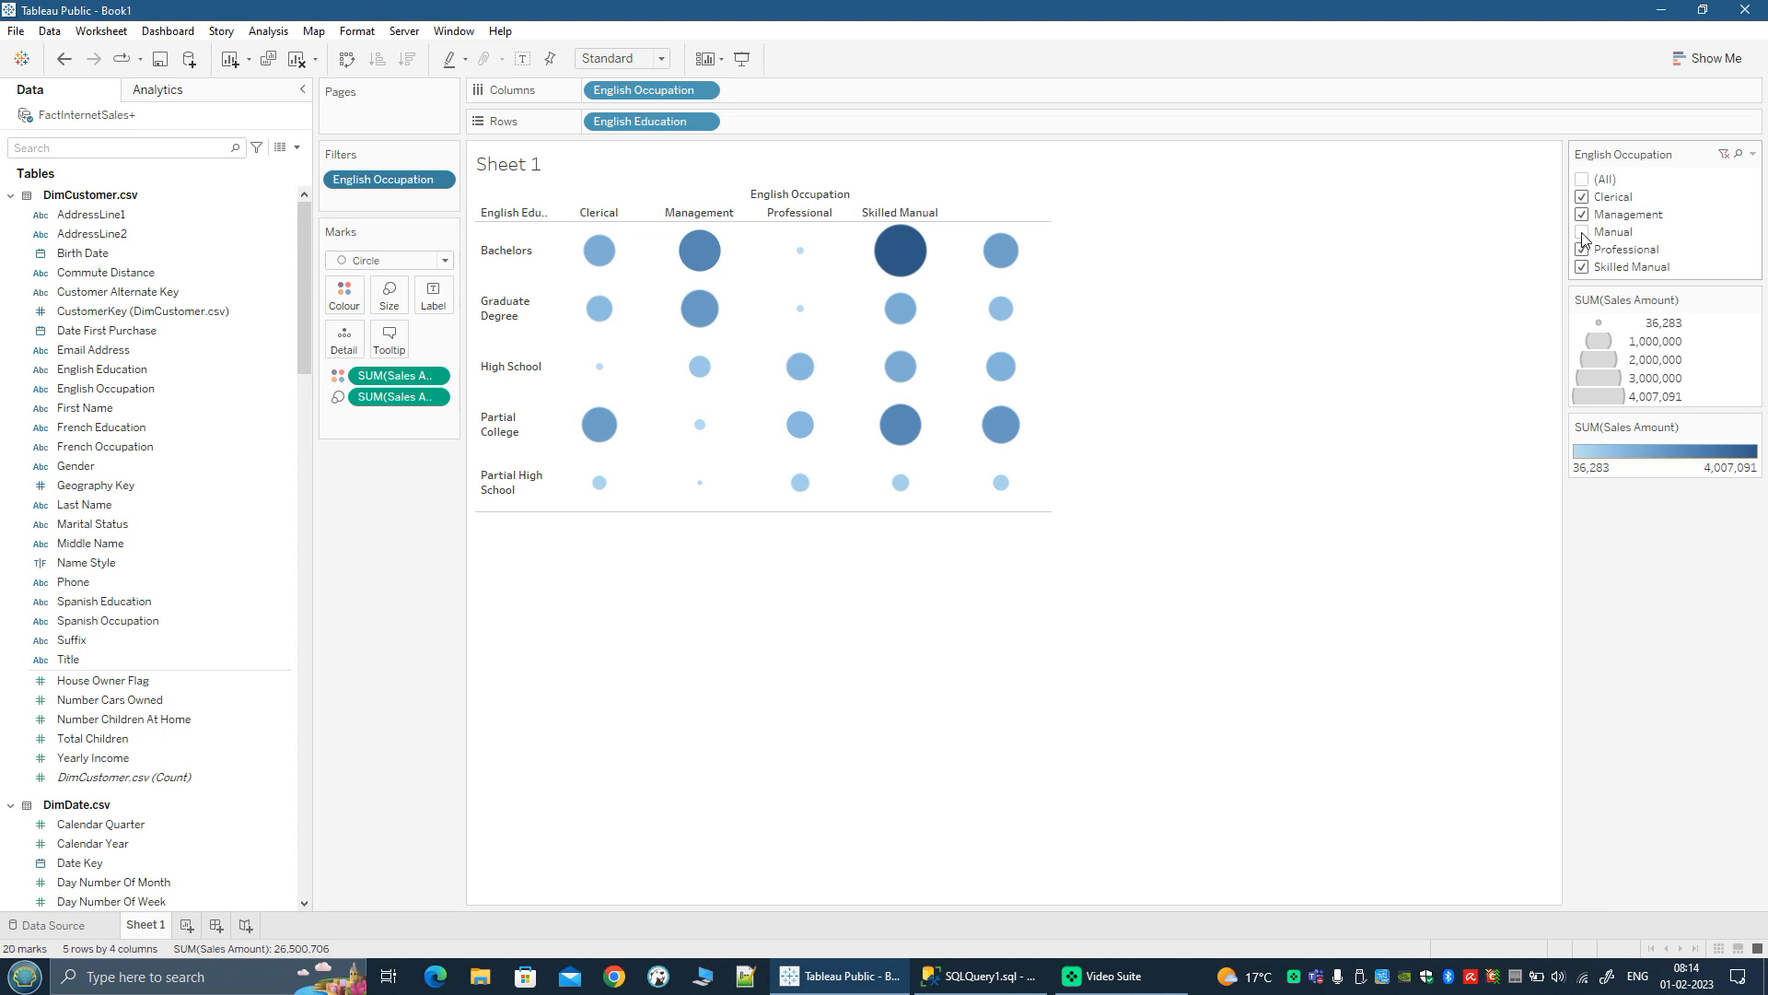
pyautogui.click(1583, 212)
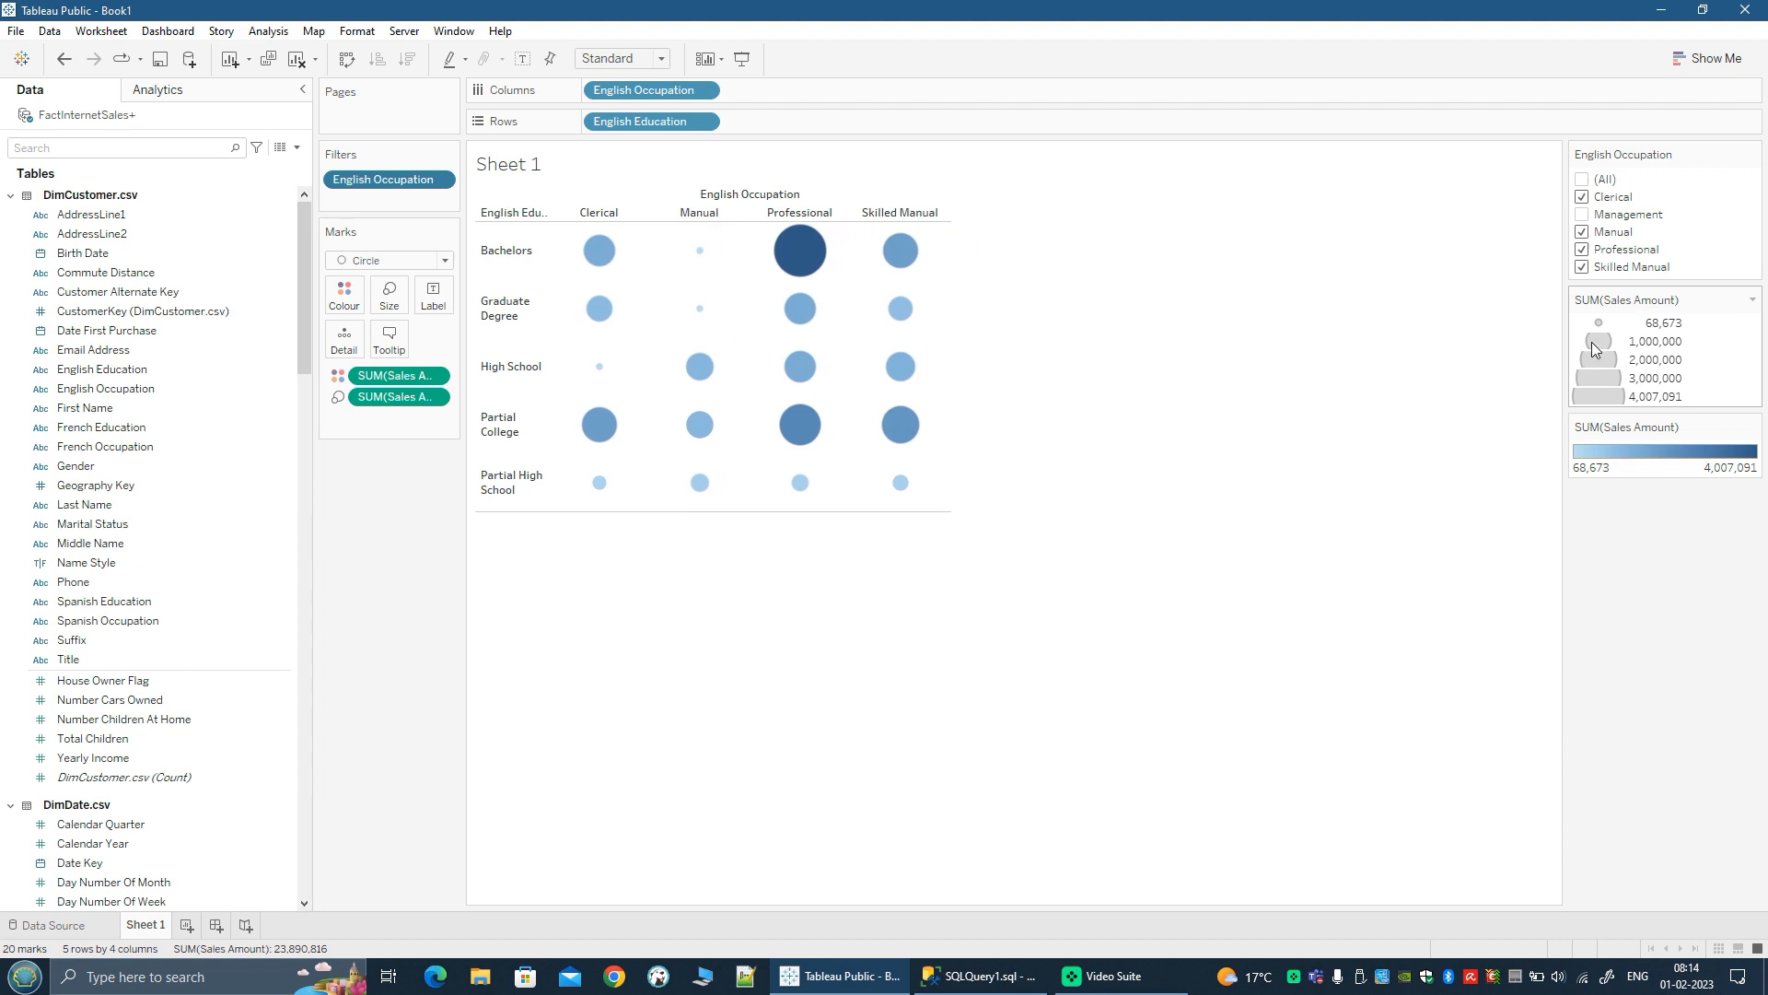
pyautogui.click(1582, 181)
# Step: Add an English Education filter with all values selected and display its filter control
pyautogui.click(89, 368)
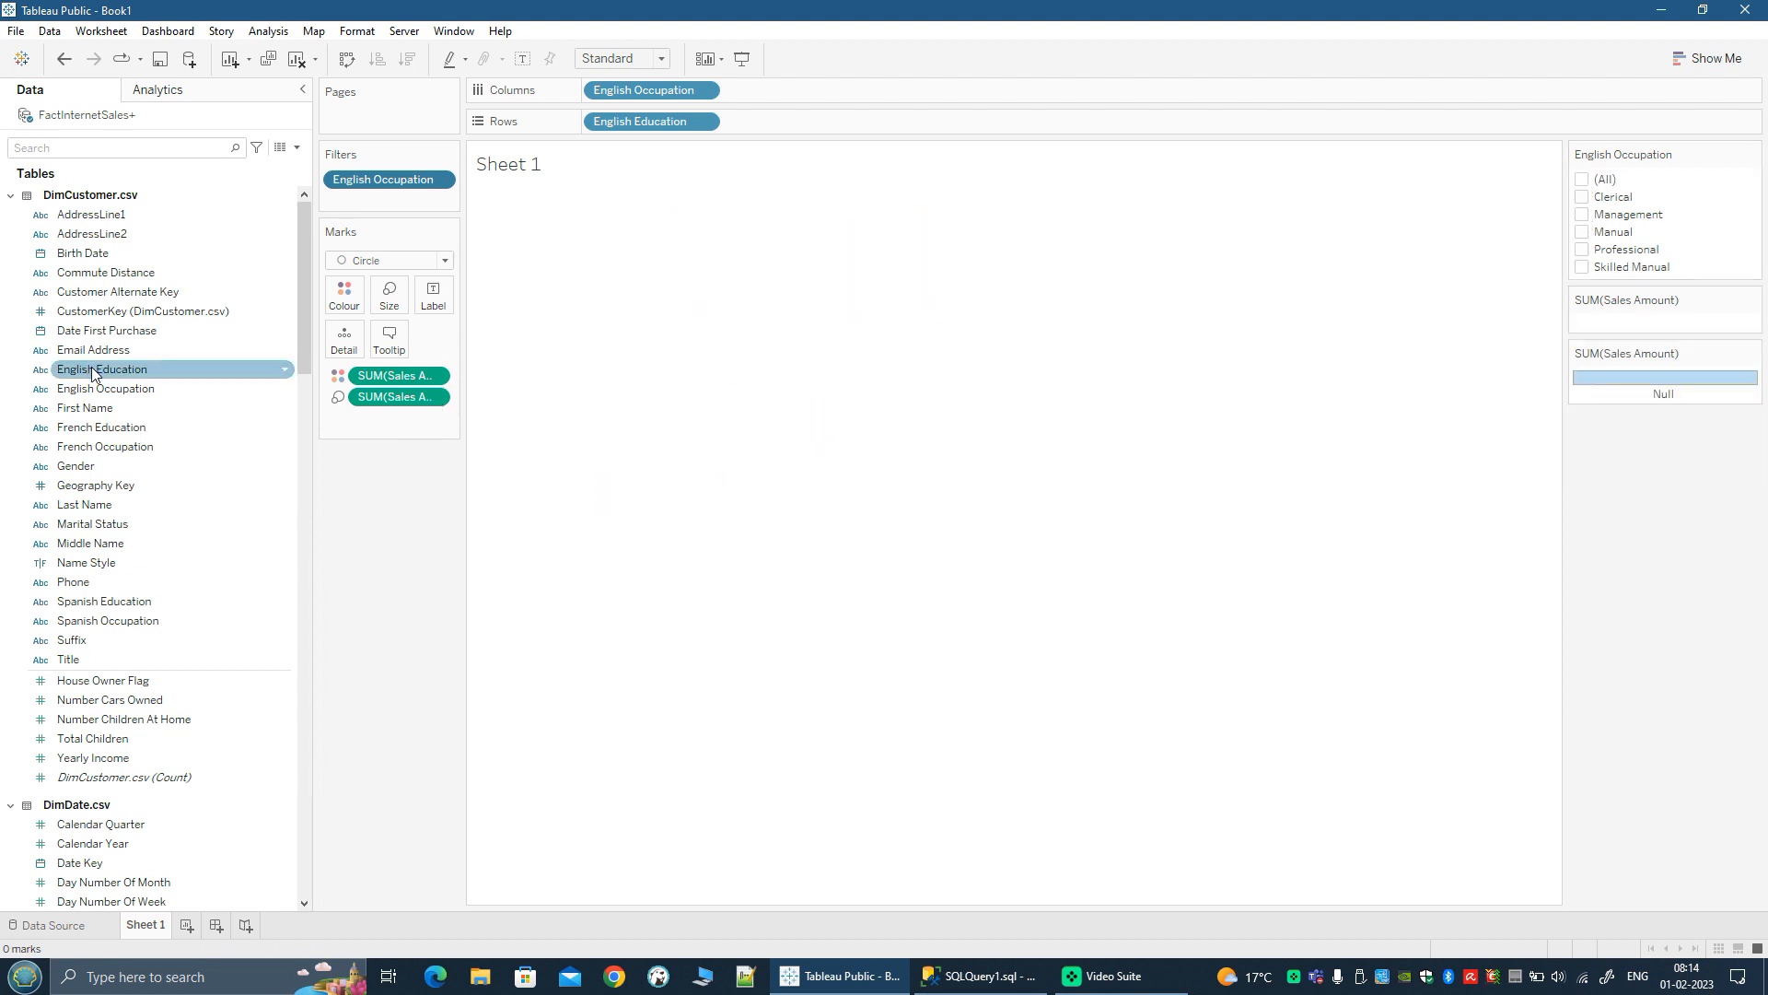
pyautogui.moveTo(92, 373); pyautogui.dragTo(385, 205)
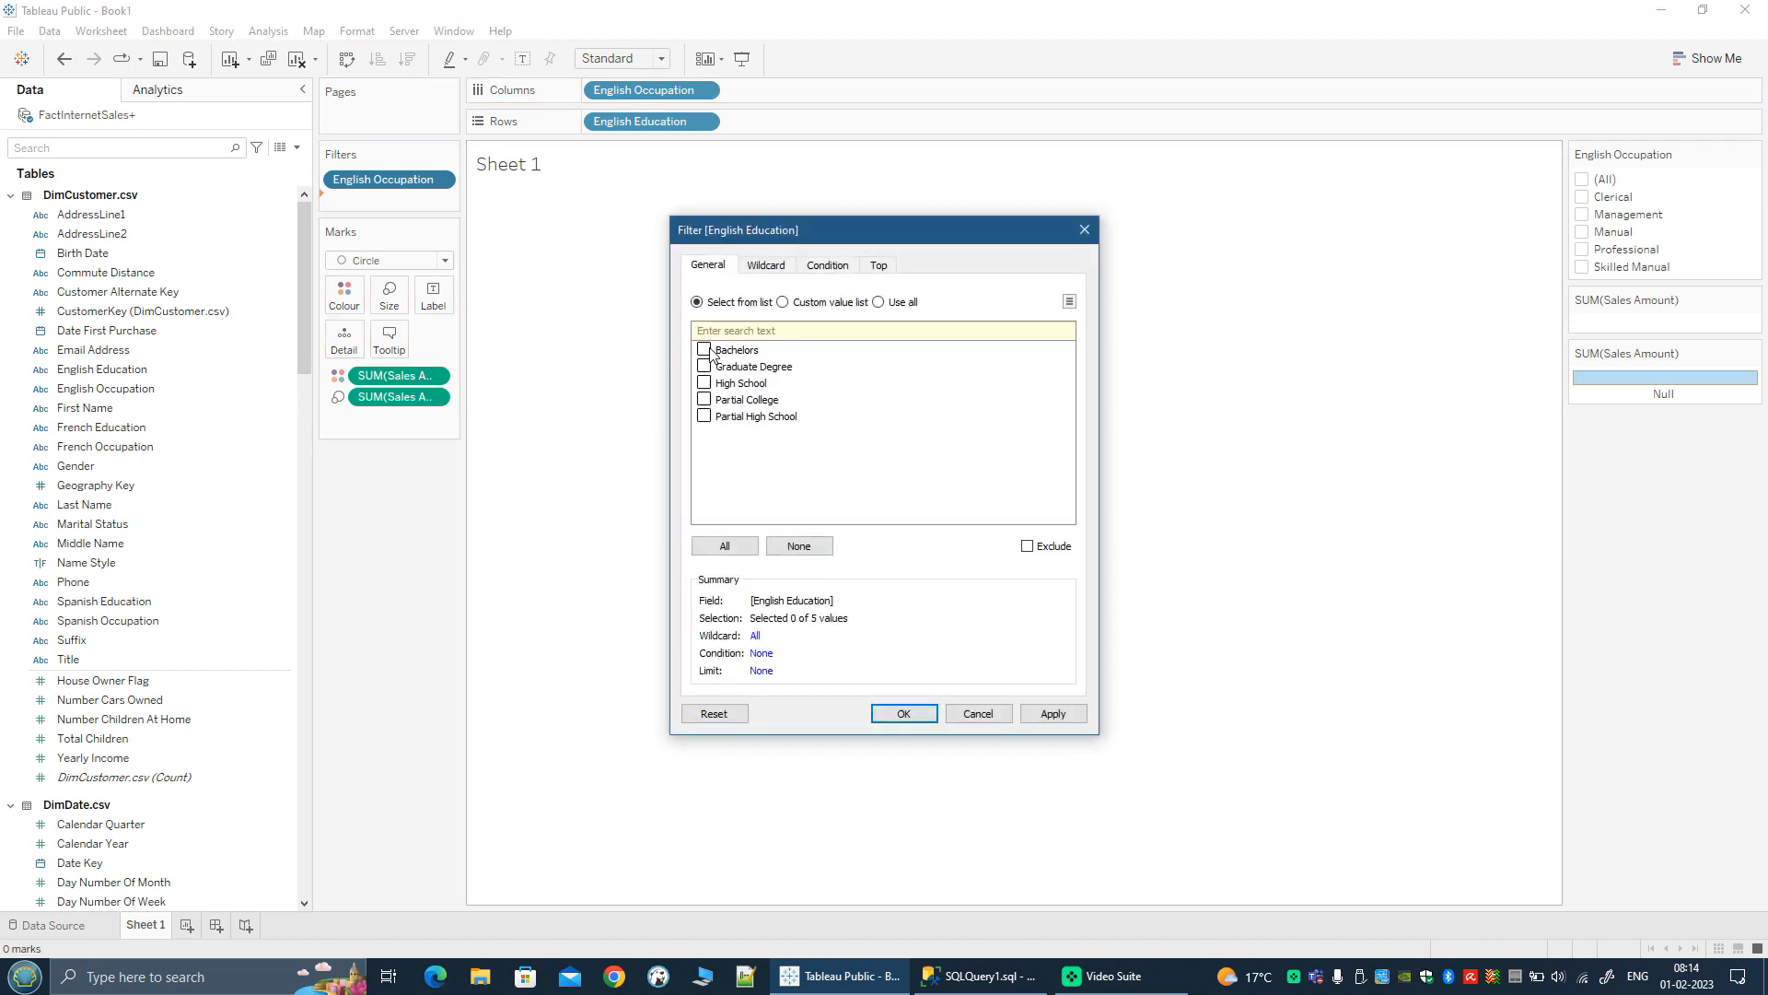
pyautogui.click(725, 546)
pyautogui.click(903, 715)
pyautogui.click(442, 202)
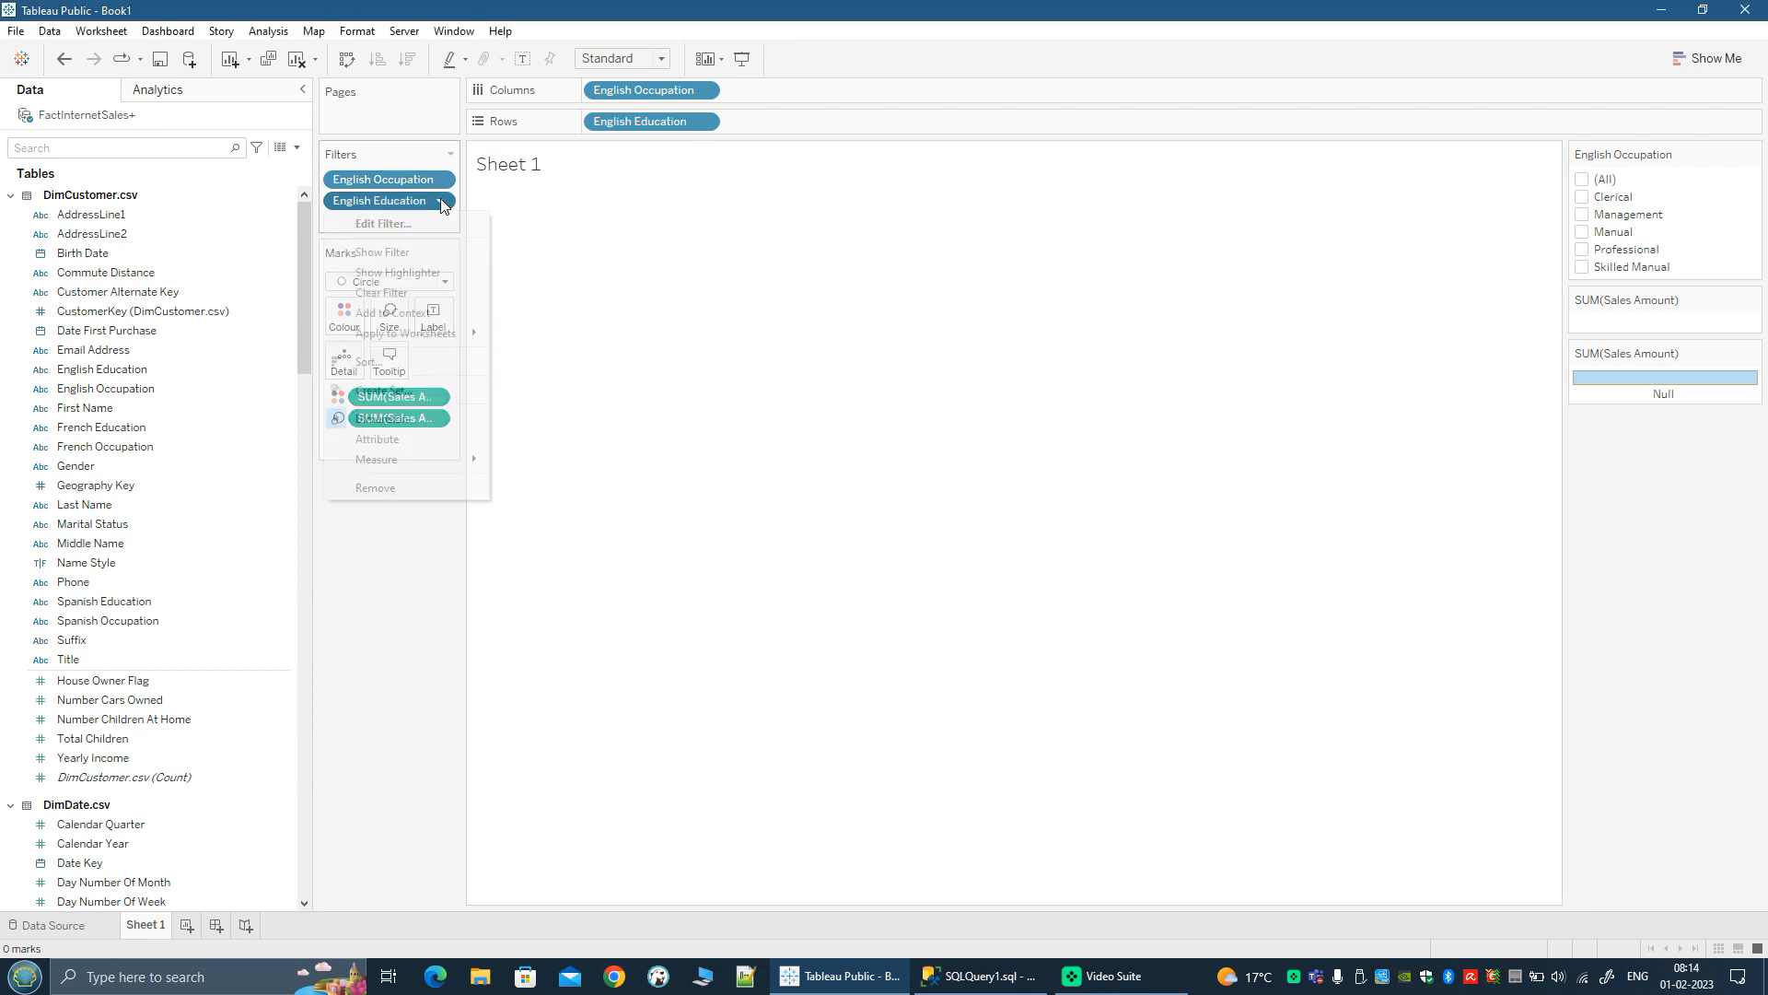
pyautogui.click(682, 298)
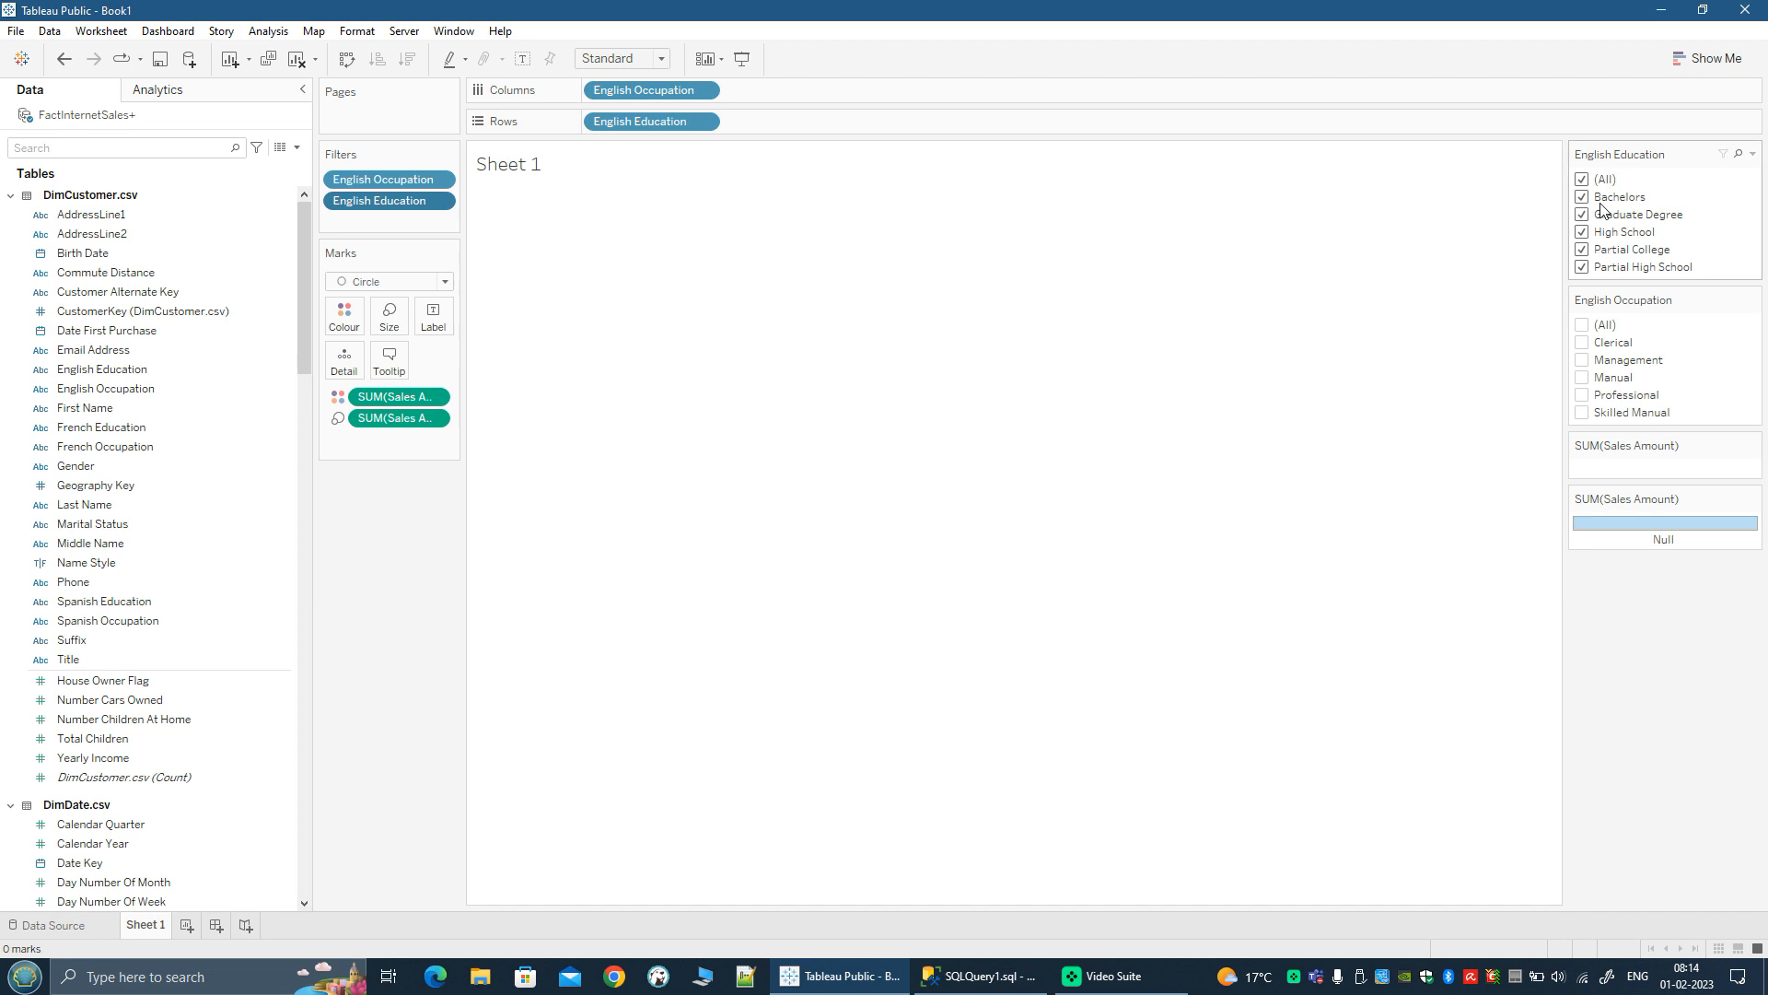
# Step: Reselect all occupations, then use the filter controls to hide Graduate Degree, Partial College and the Management occupation
pyautogui.click(1582, 325)
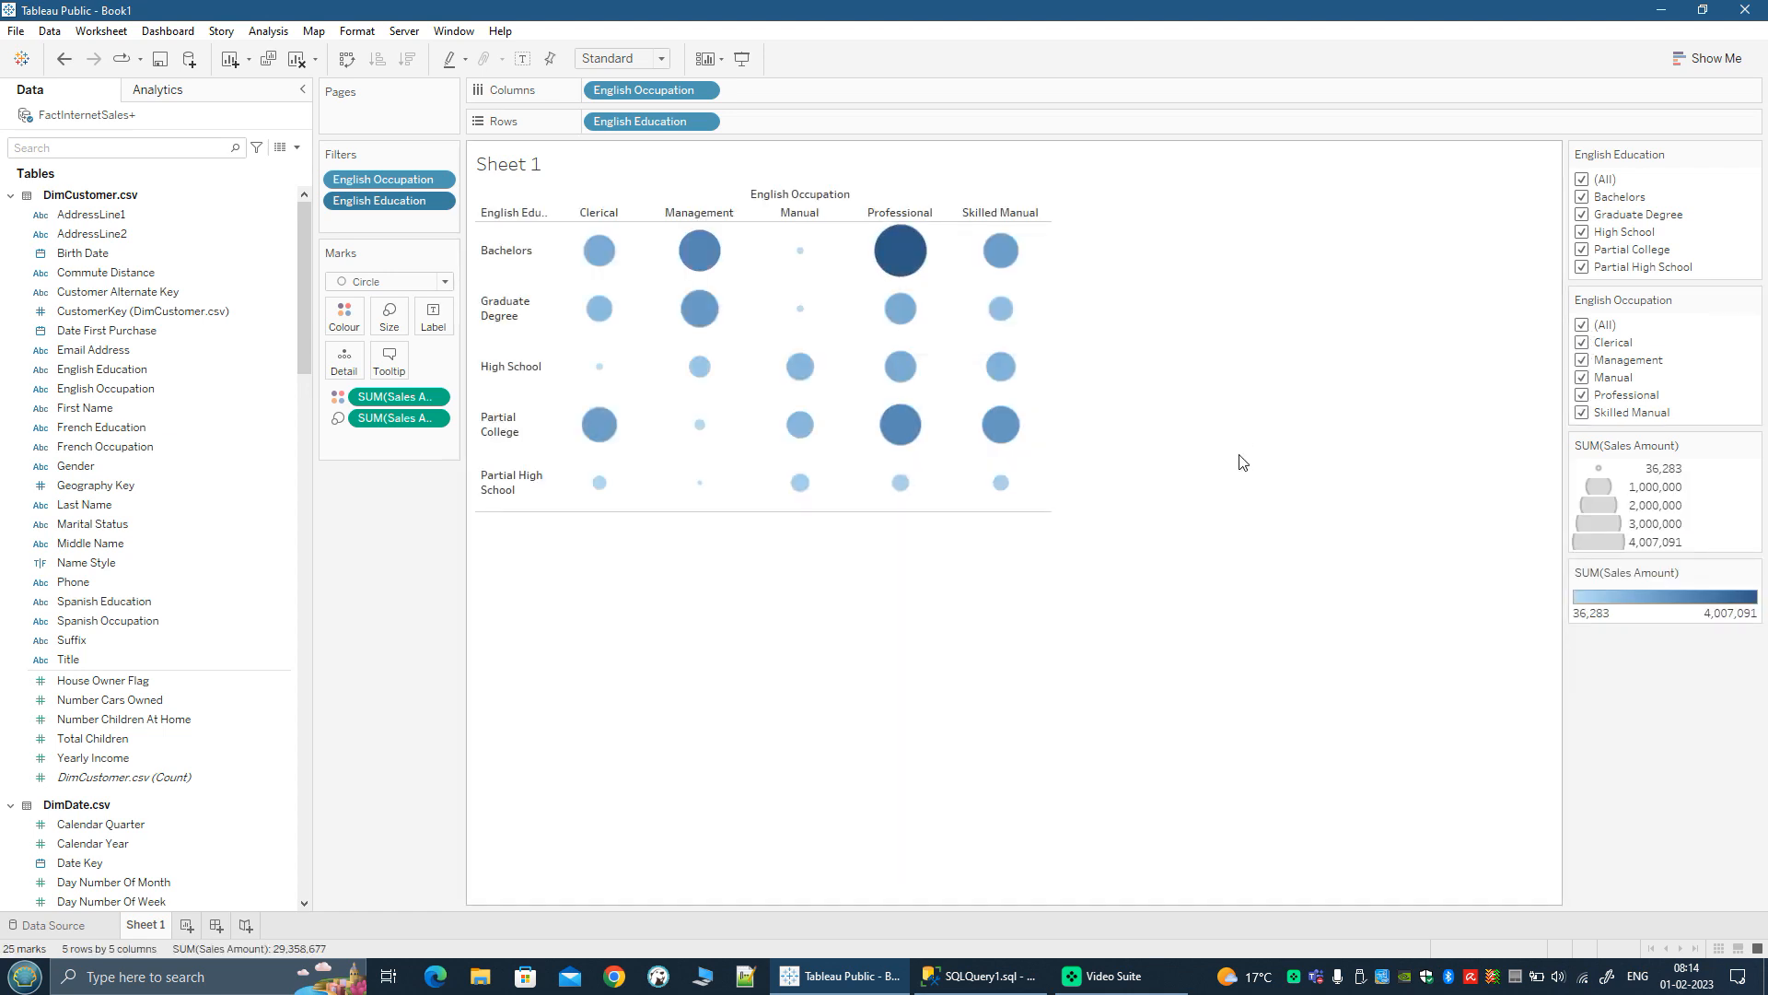
pyautogui.click(1583, 215)
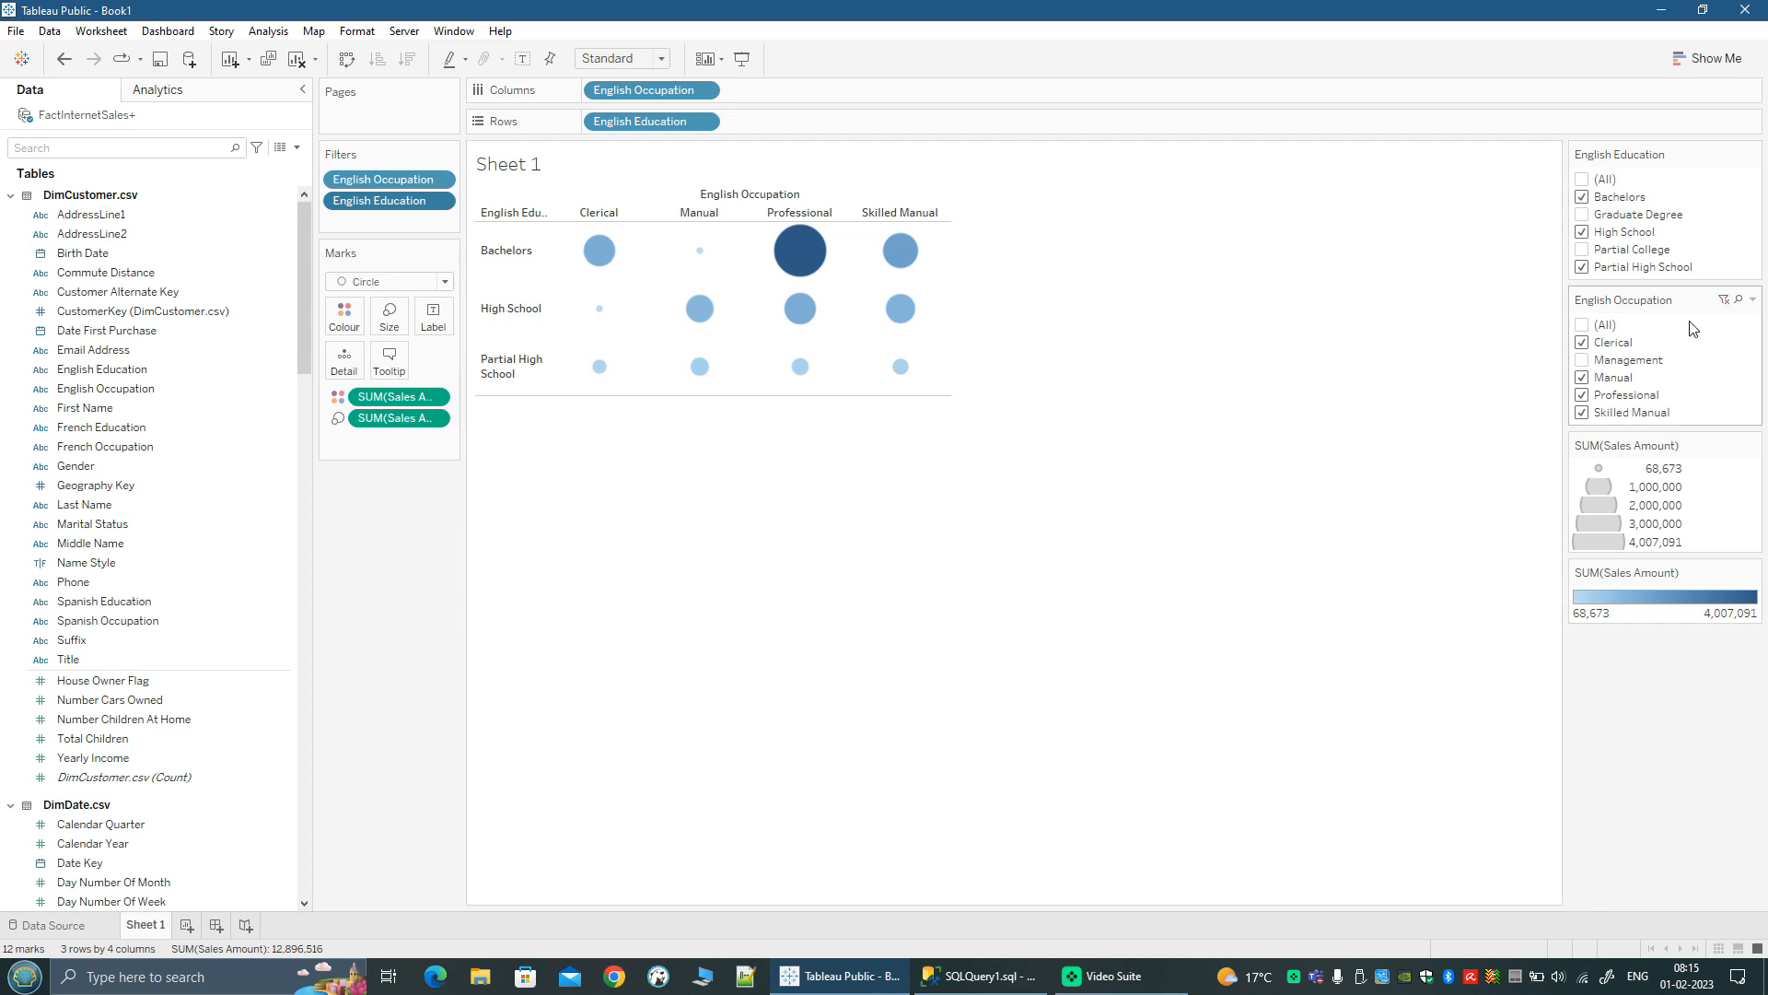
# Step: Switch the English Occupation filter control to Multiple Values (dropdown) and widen the filter cards area
pyautogui.click(1753, 301)
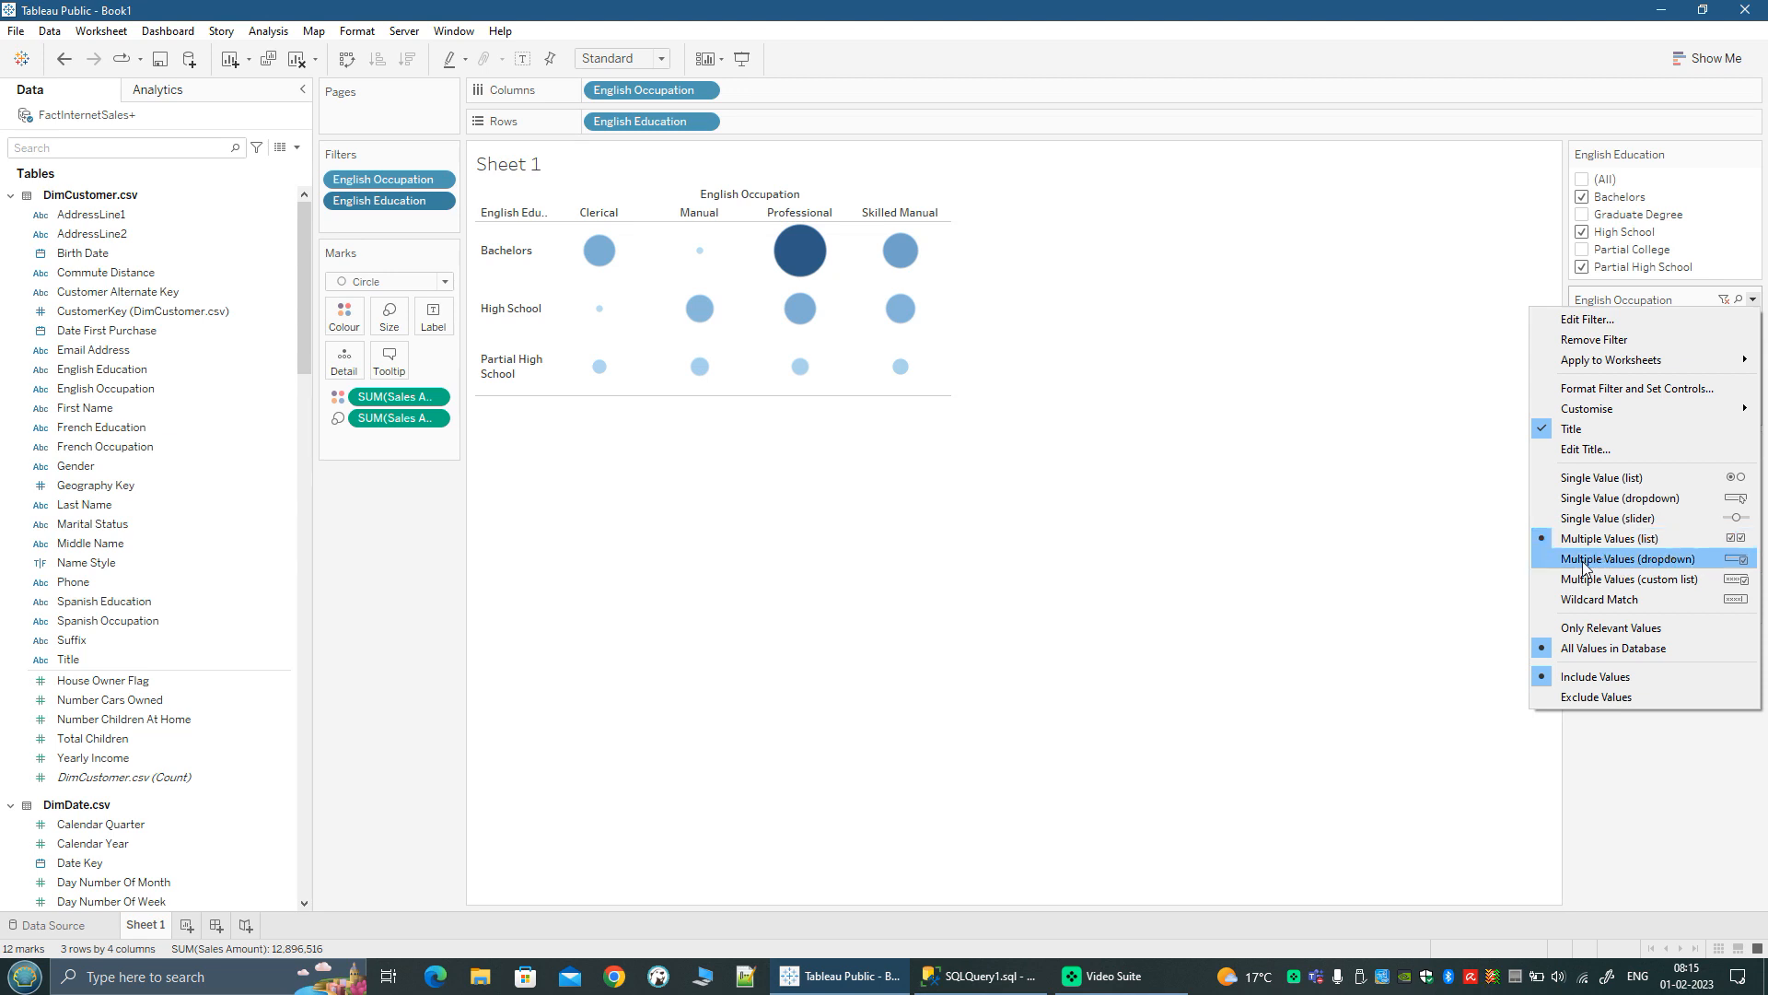
pyautogui.click(1318, 497)
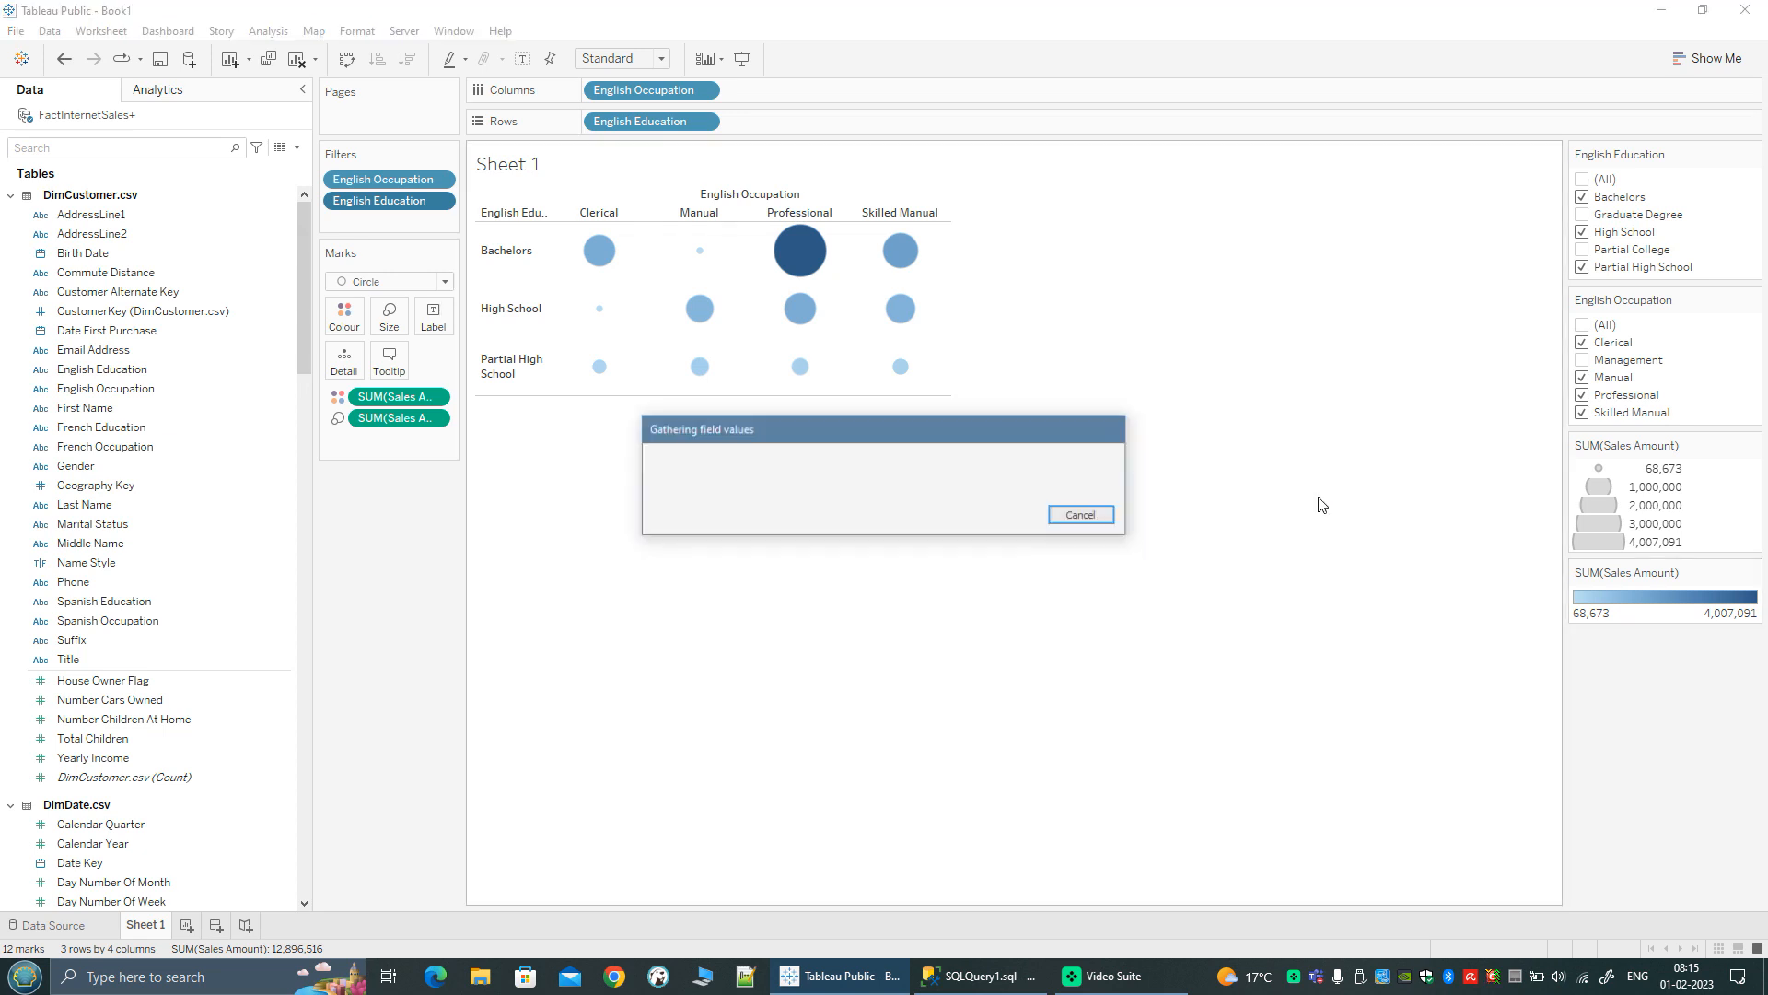
pyautogui.click(1658, 330)
pyautogui.click(1625, 328)
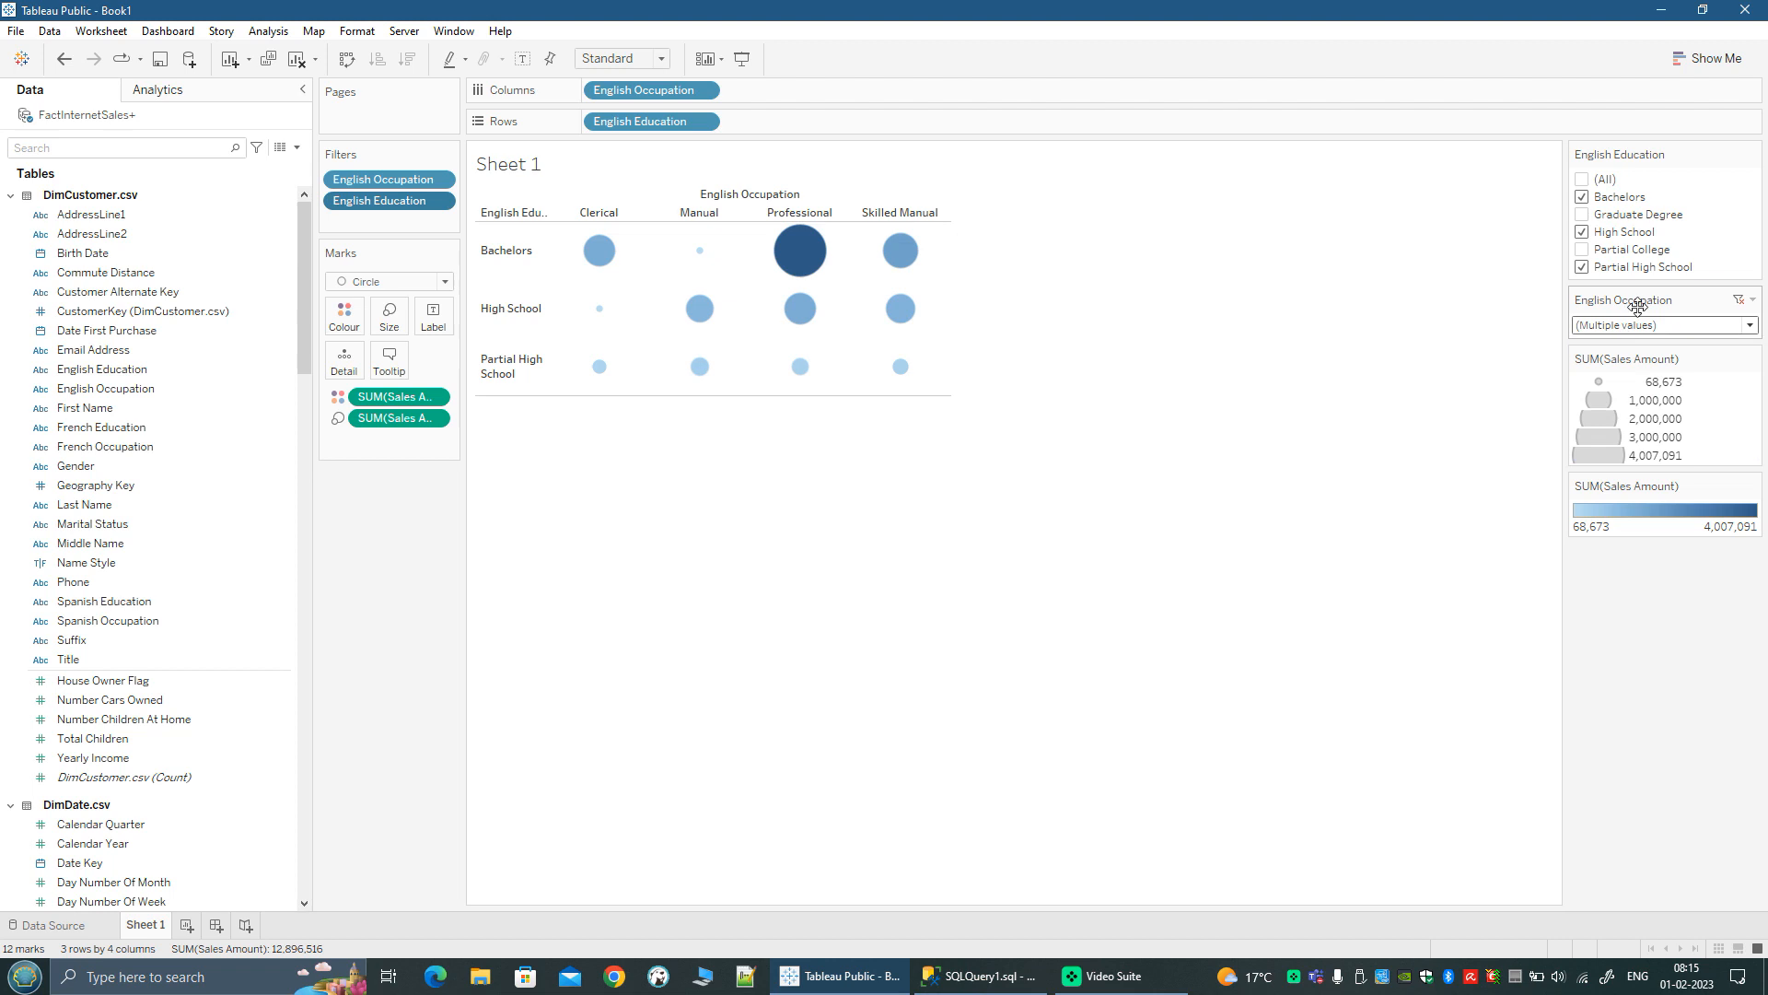
pyautogui.moveTo(1570, 336); pyautogui.dragTo(1489, 336)
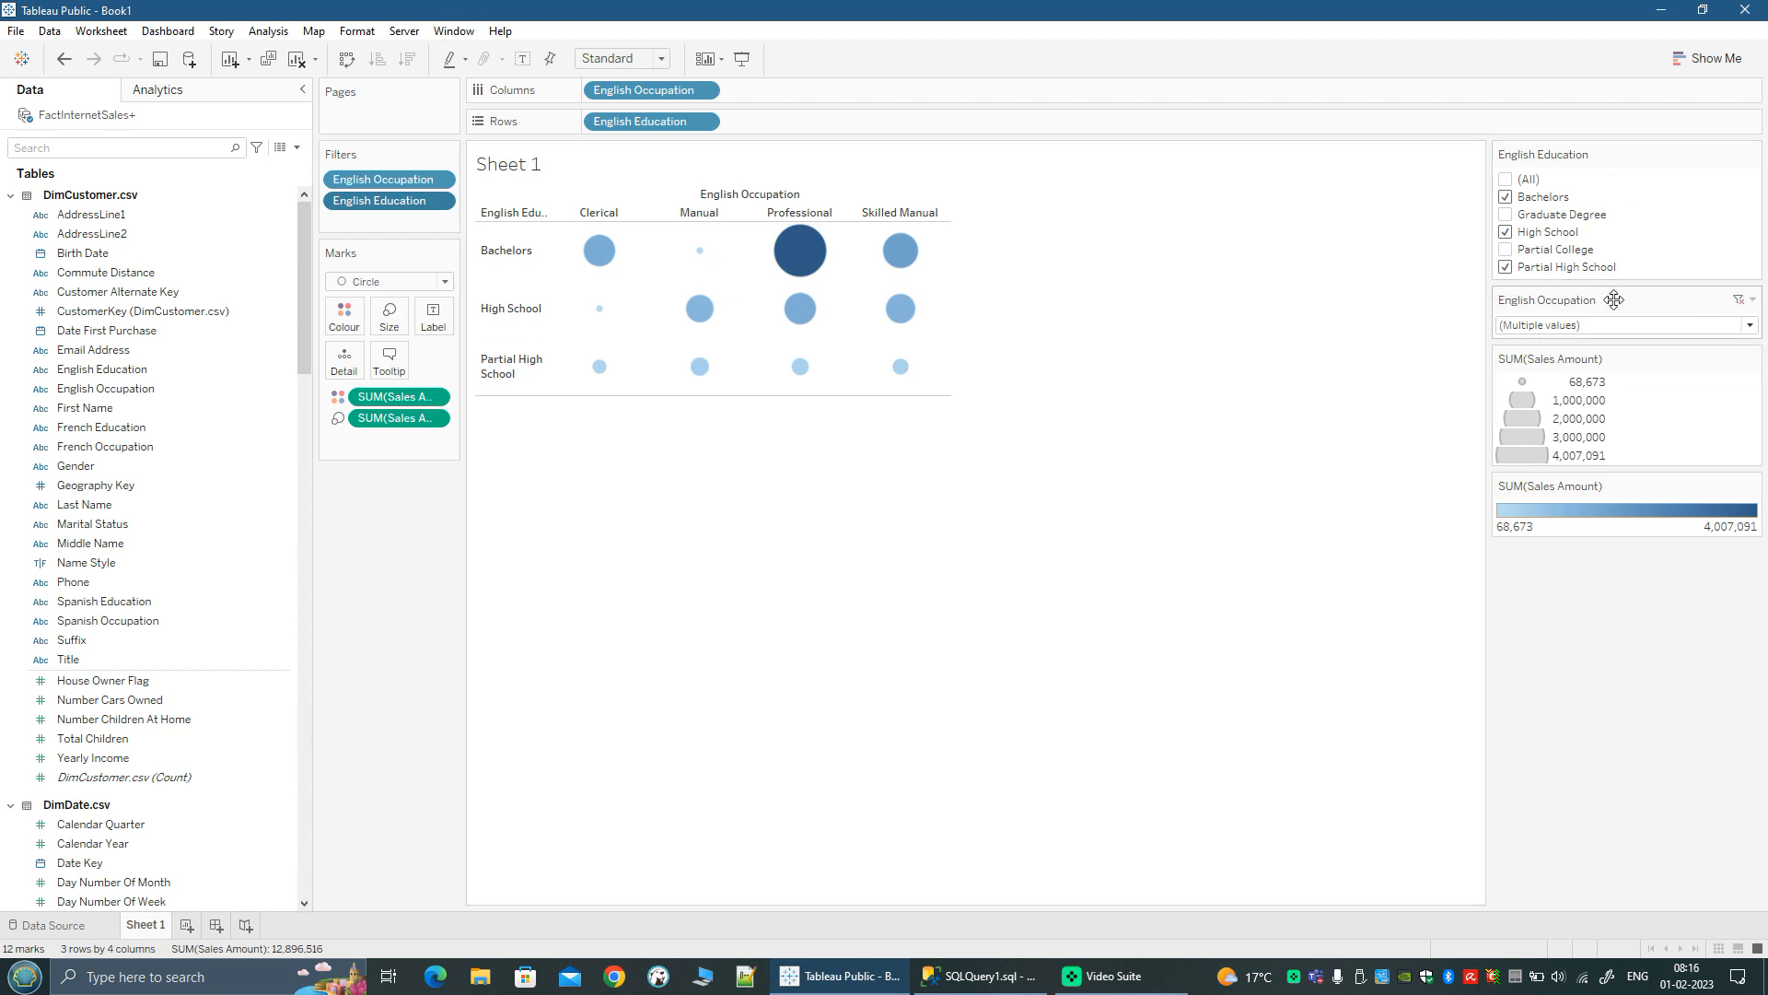
# Step: Switch the English Education filter control to Multiple Values (dropdown) and try its list
pyautogui.click(1752, 153)
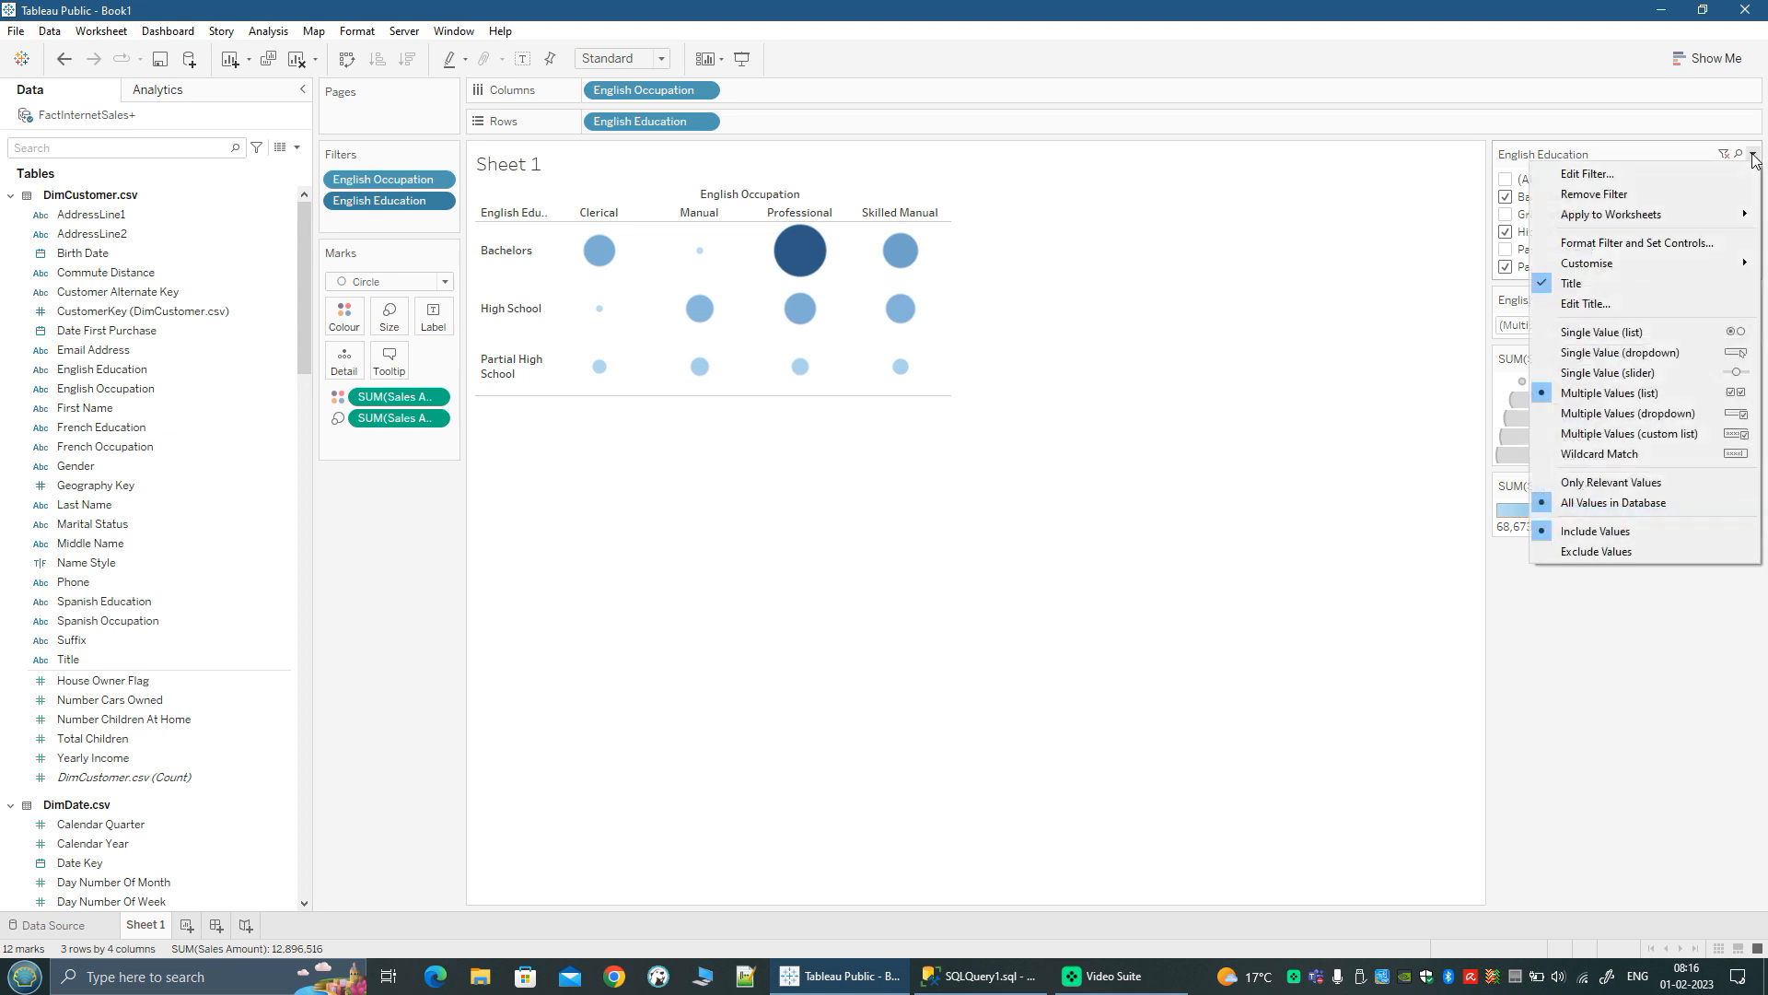
pyautogui.click(1639, 414)
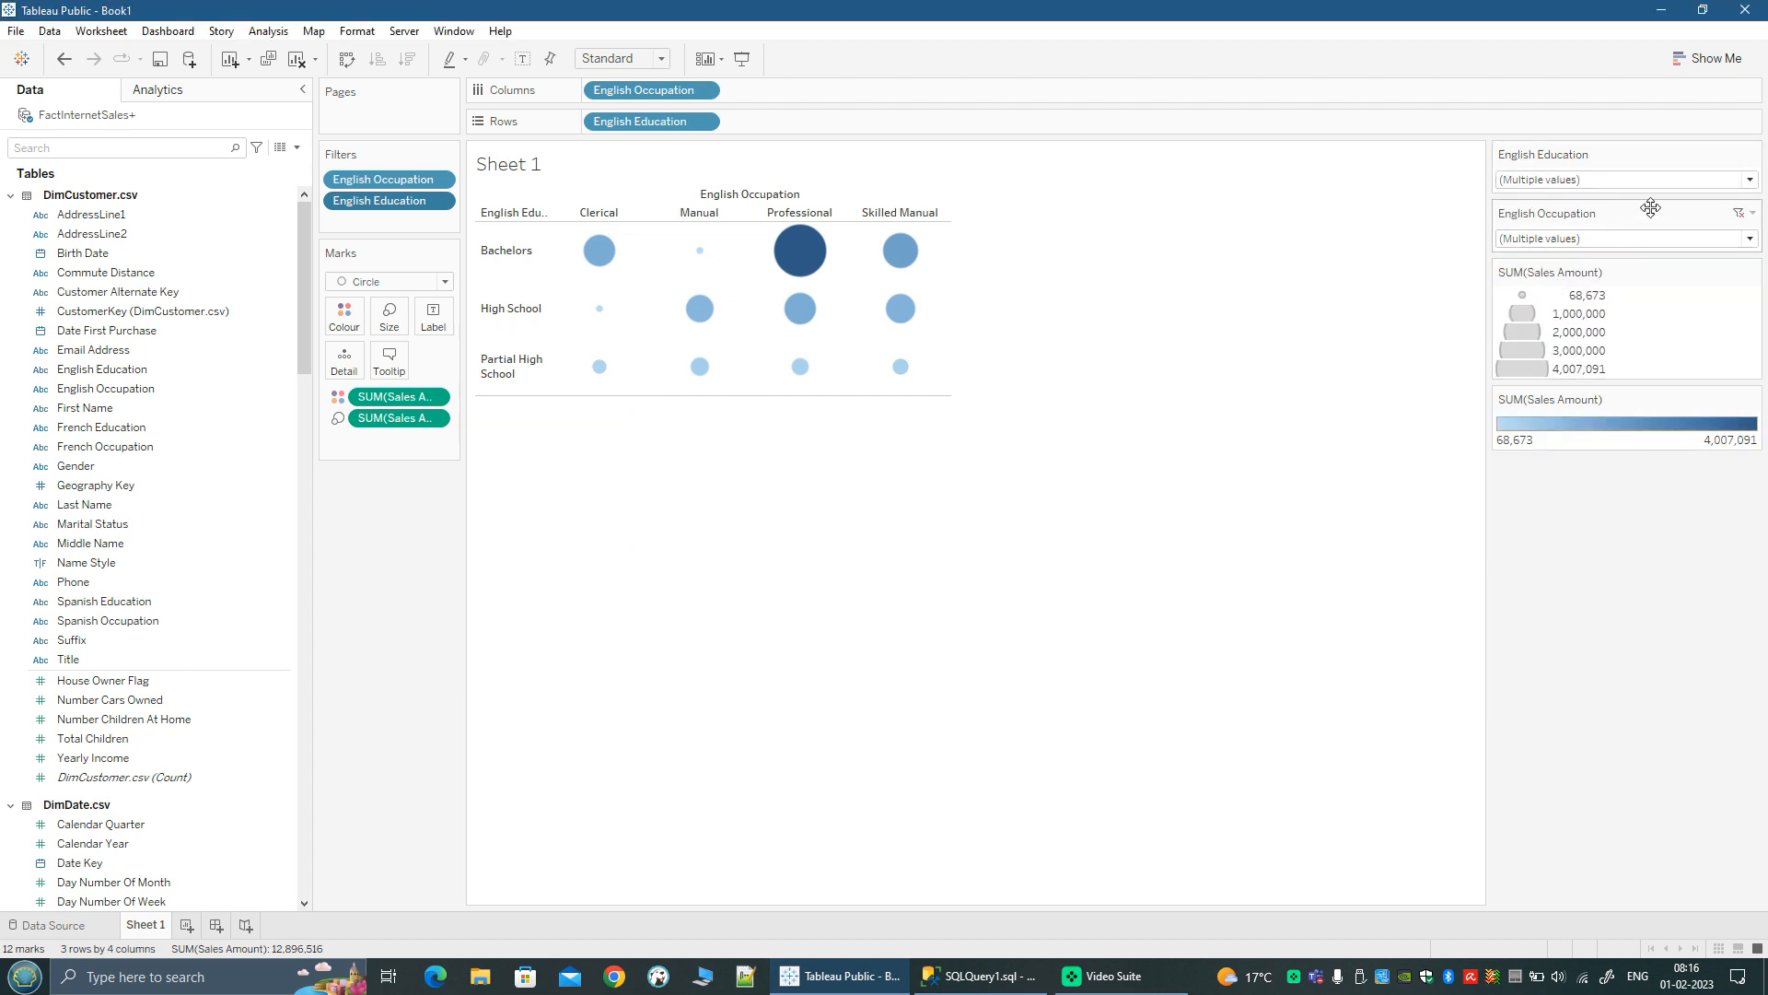
pyautogui.click(1749, 180)
pyautogui.click(1750, 181)
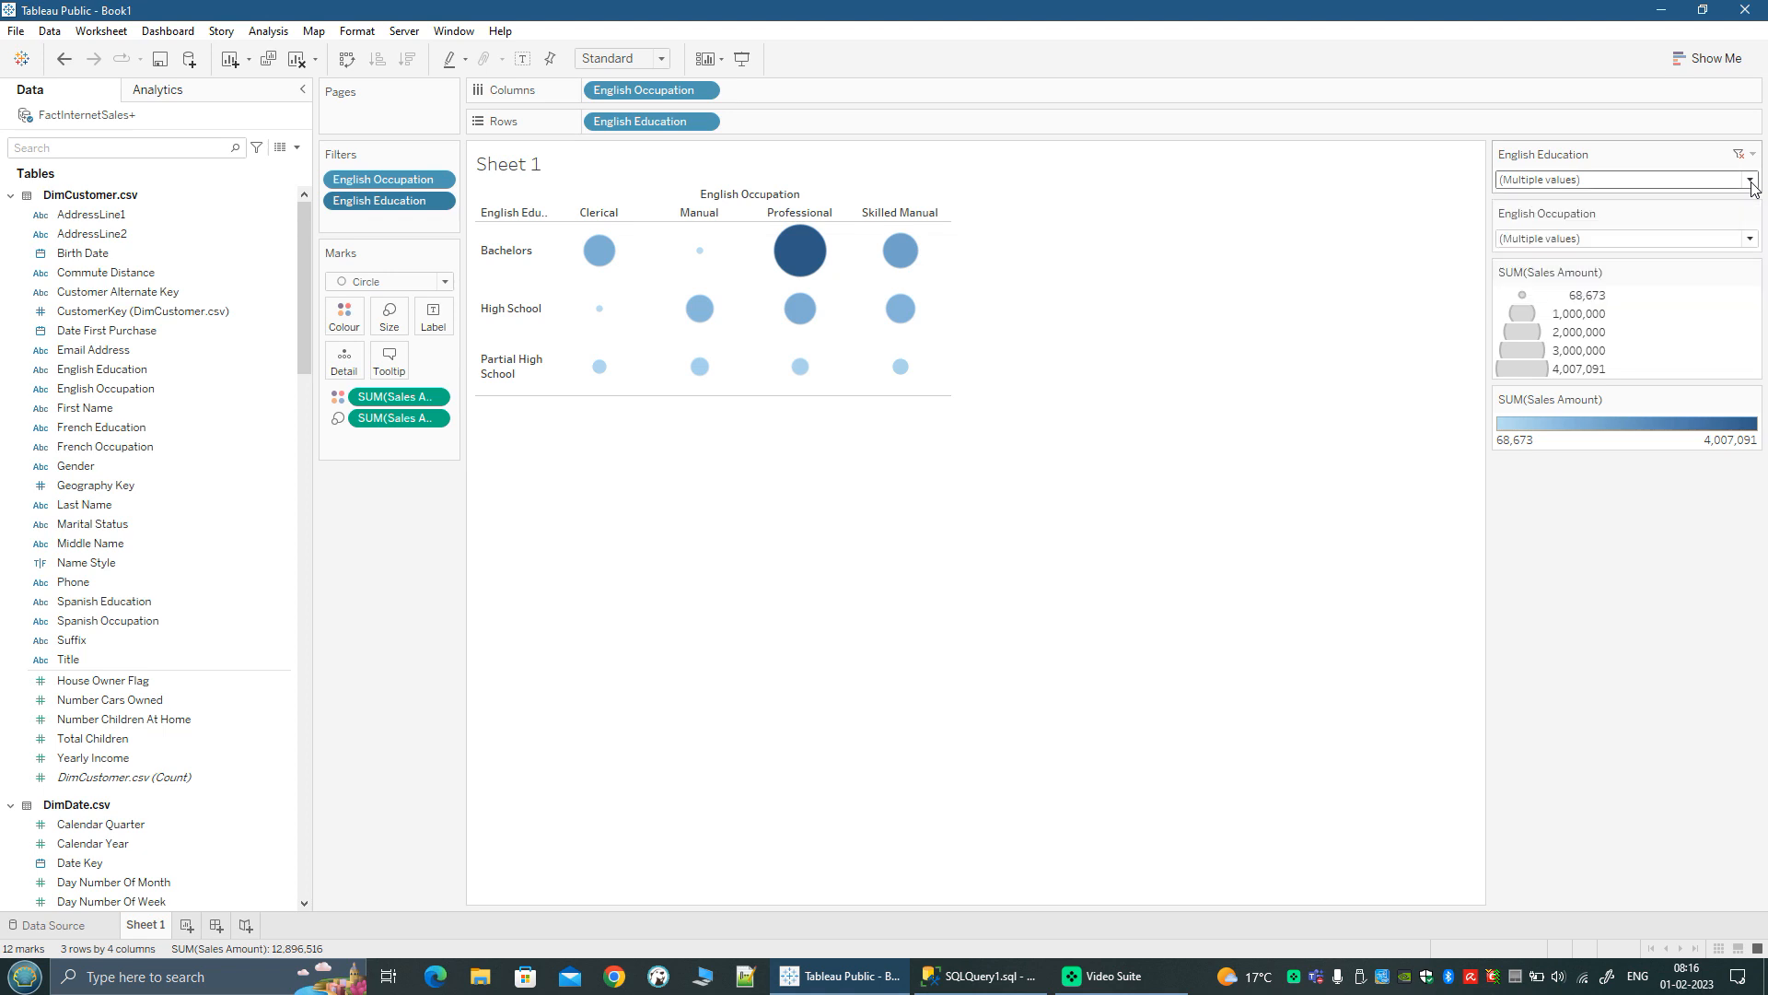
# Step: Change the English Education filter control to Single Value (dropdown) and choose High School
pyautogui.click(1752, 154)
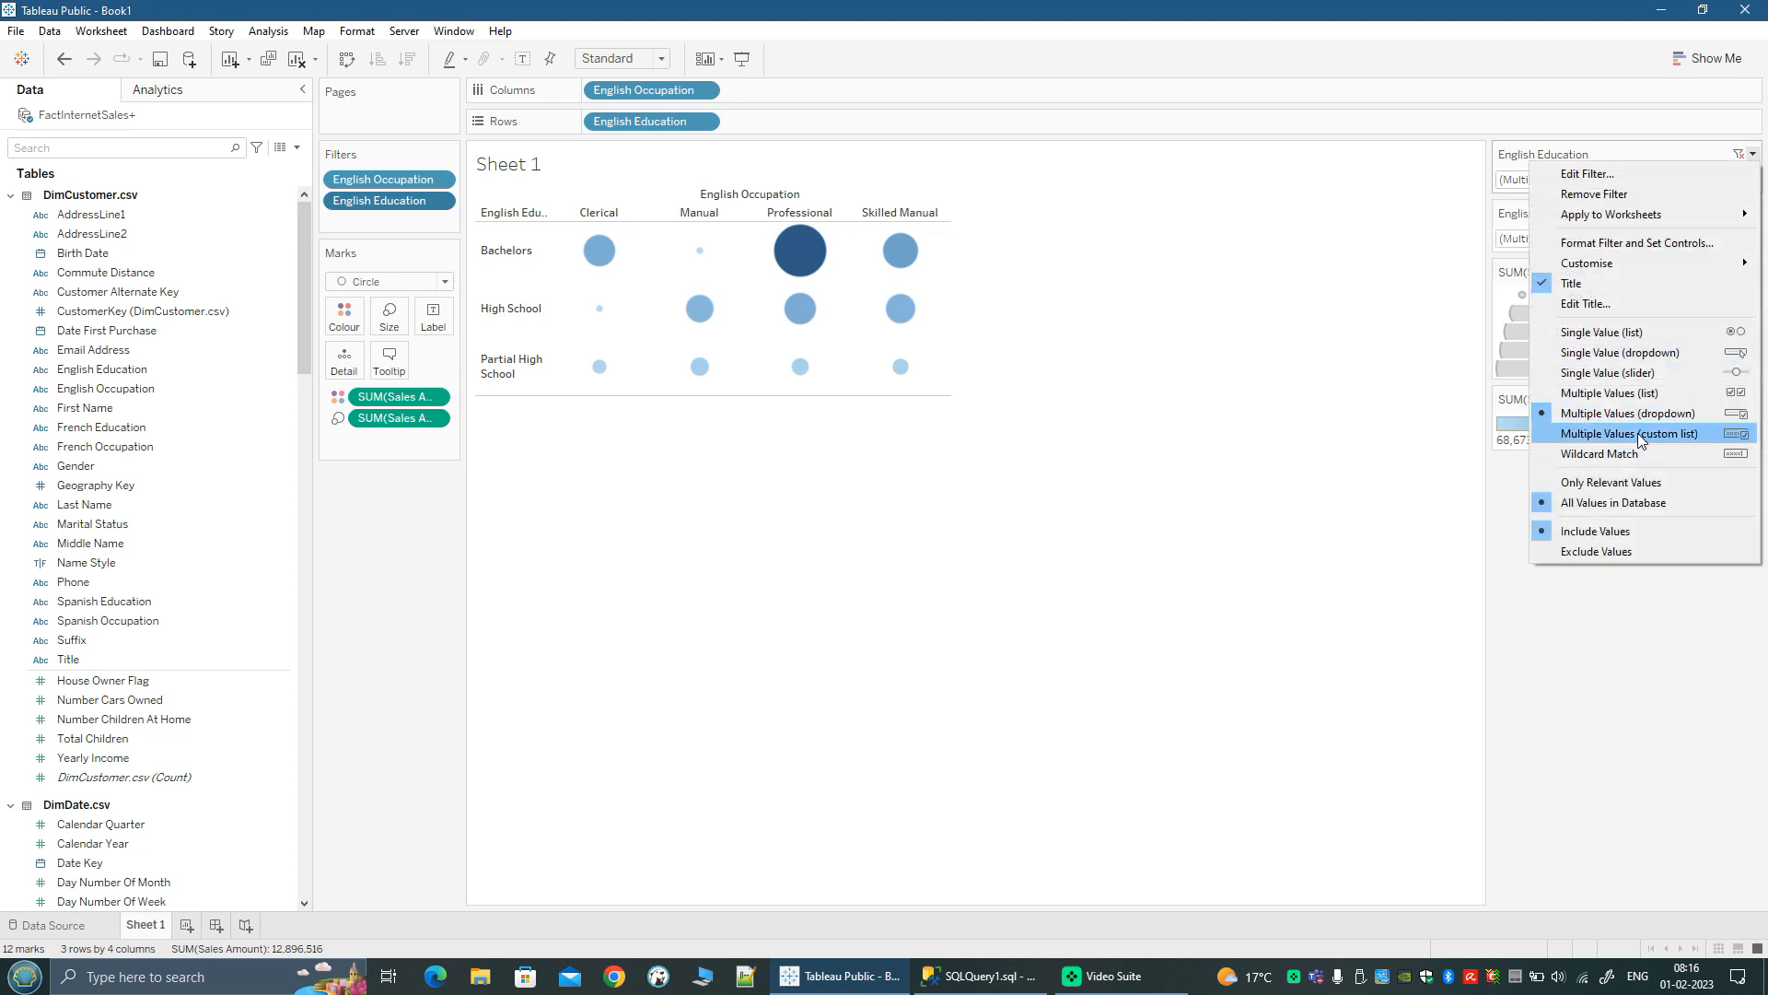
pyautogui.click(1618, 352)
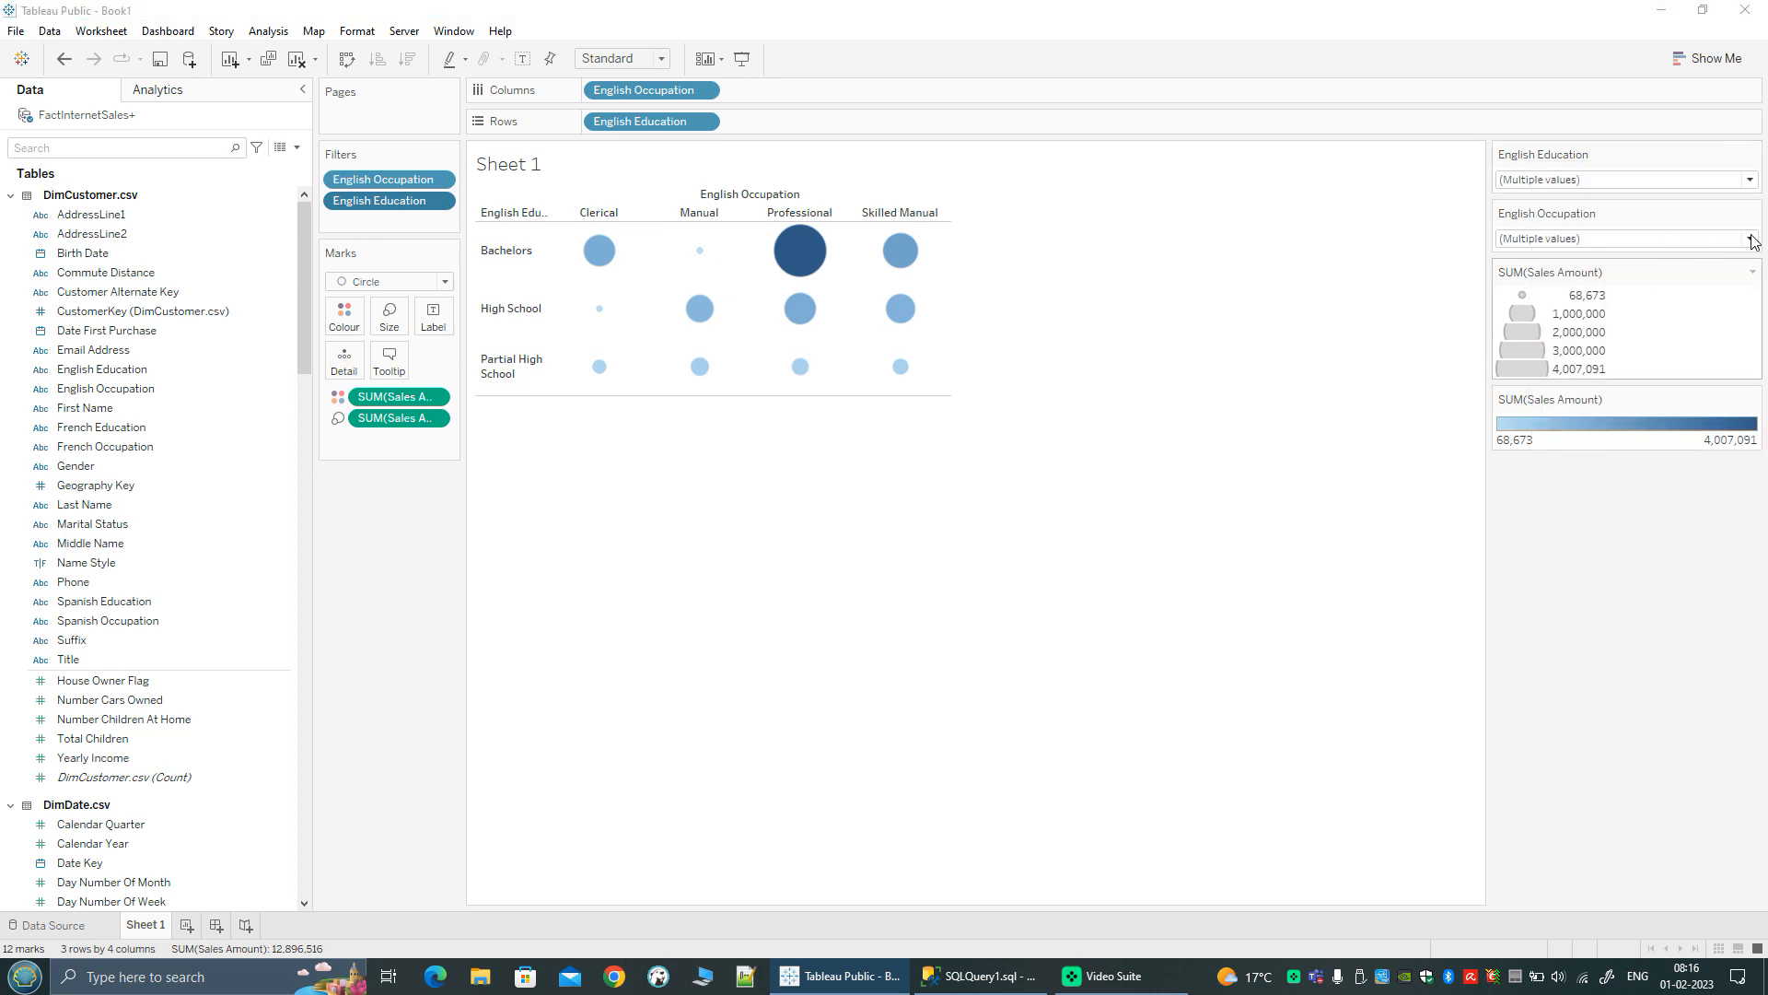
pyautogui.click(1536, 185)
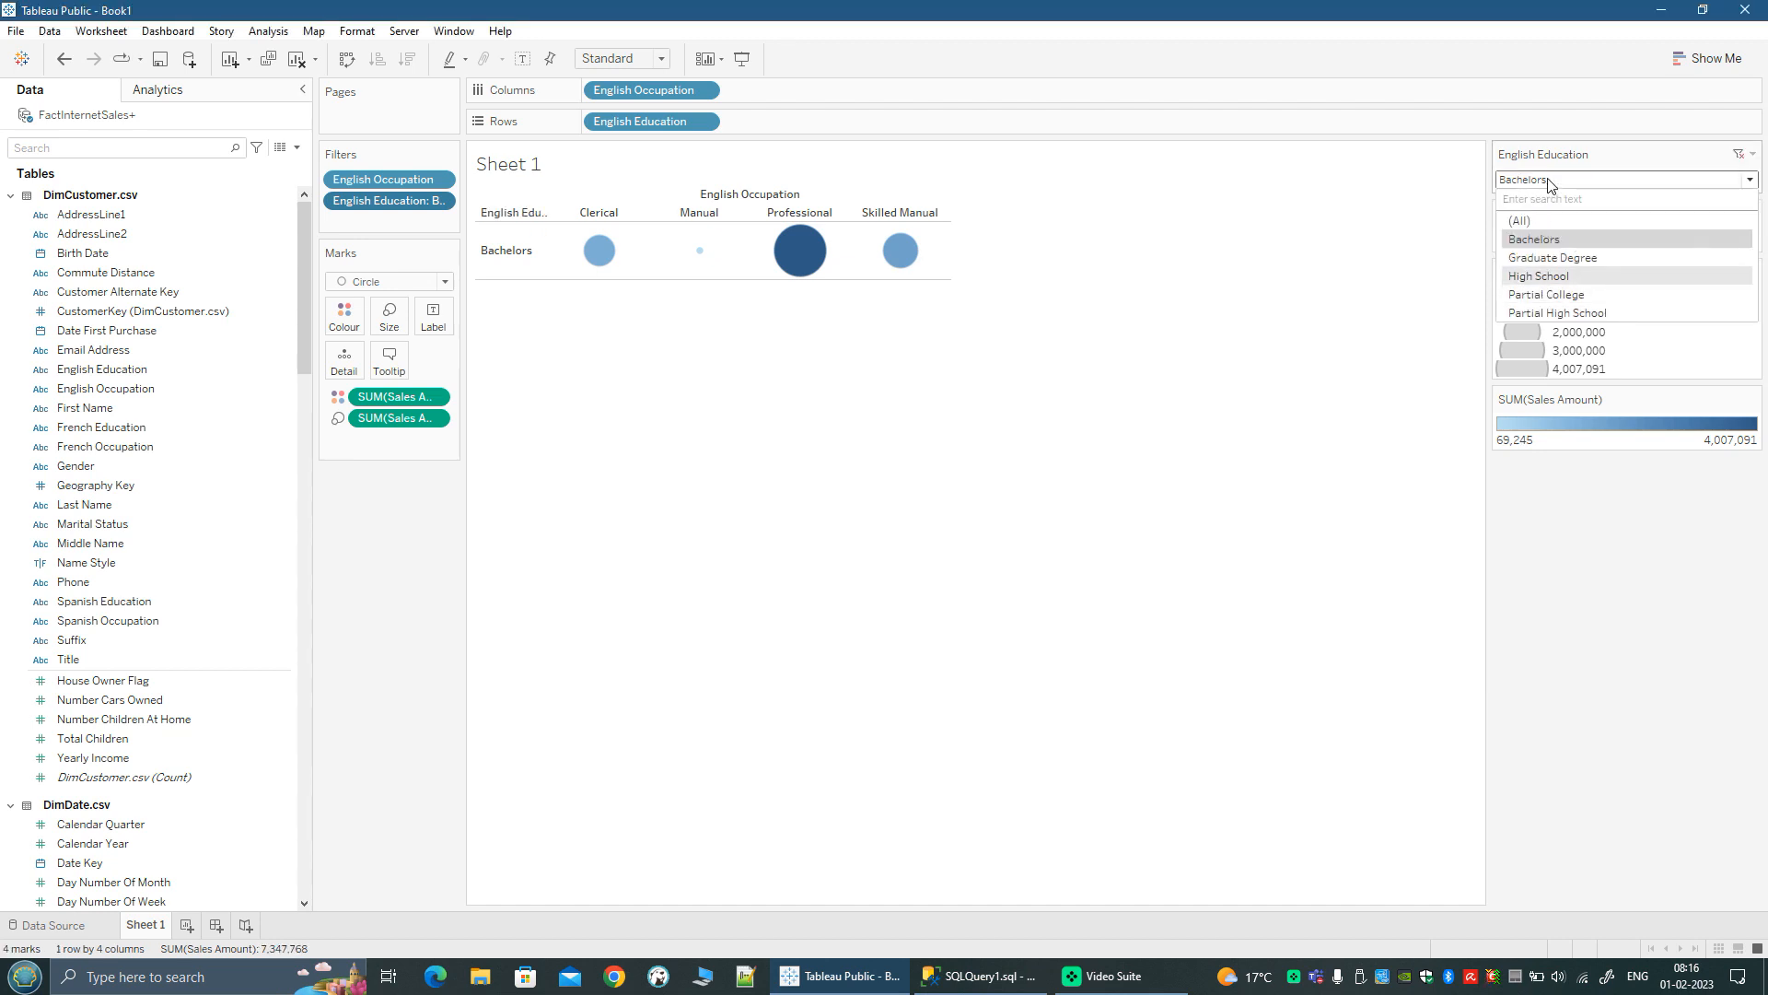
pyautogui.press('Return')
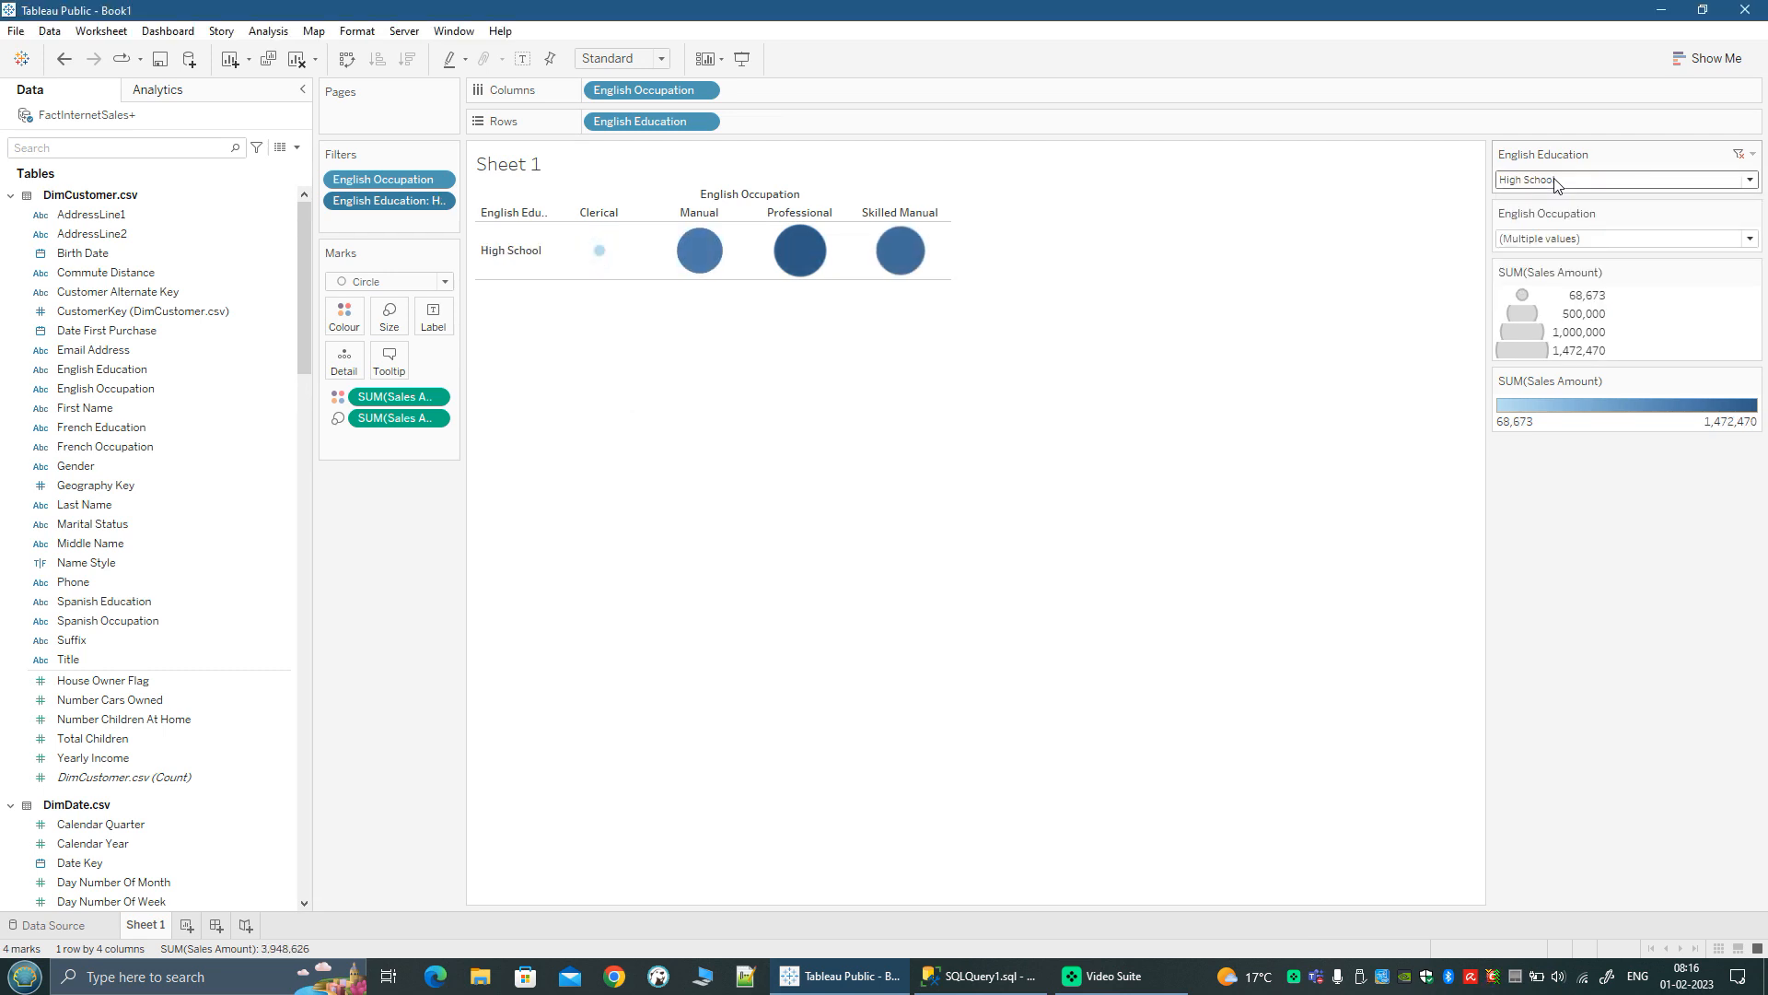
# Step: Set both the English Education and English Occupation filter controls back to Multiple Values (list)
pyautogui.click(1753, 154)
pyautogui.click(1608, 390)
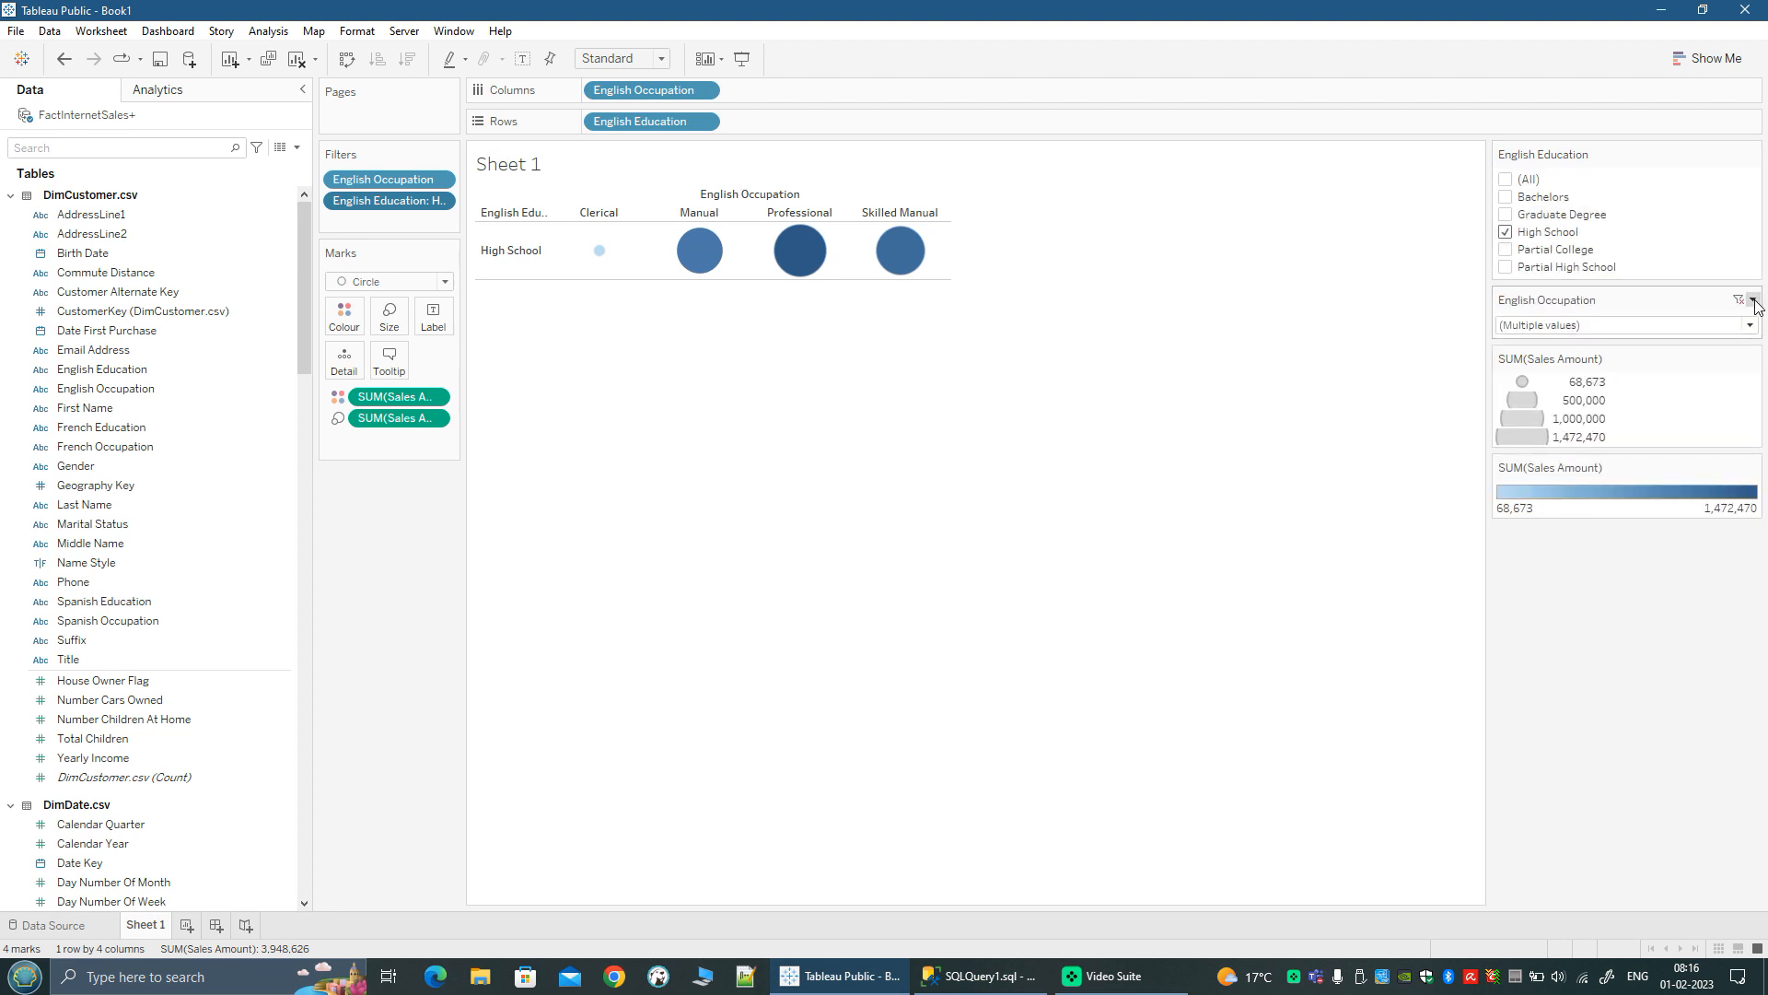
pyautogui.click(1752, 300)
pyautogui.click(1603, 539)
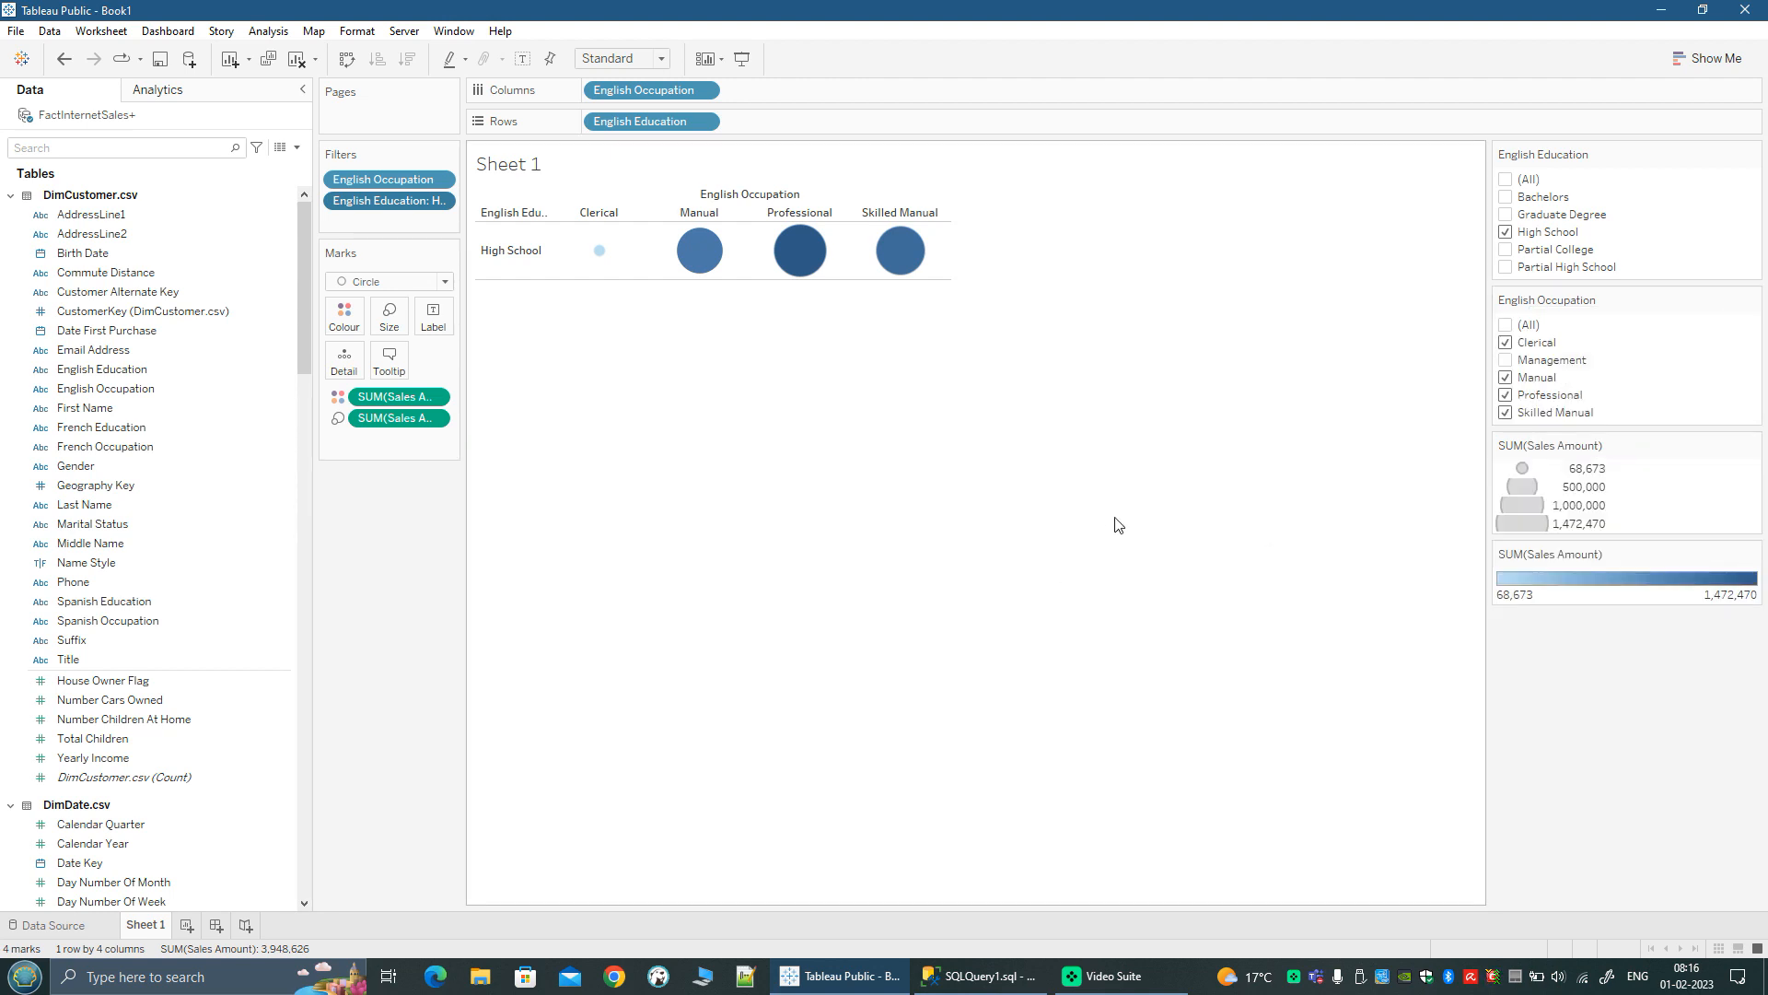
# Step: Select all values in both the English Occupation and English Education filter controls
pyautogui.click(1507, 329)
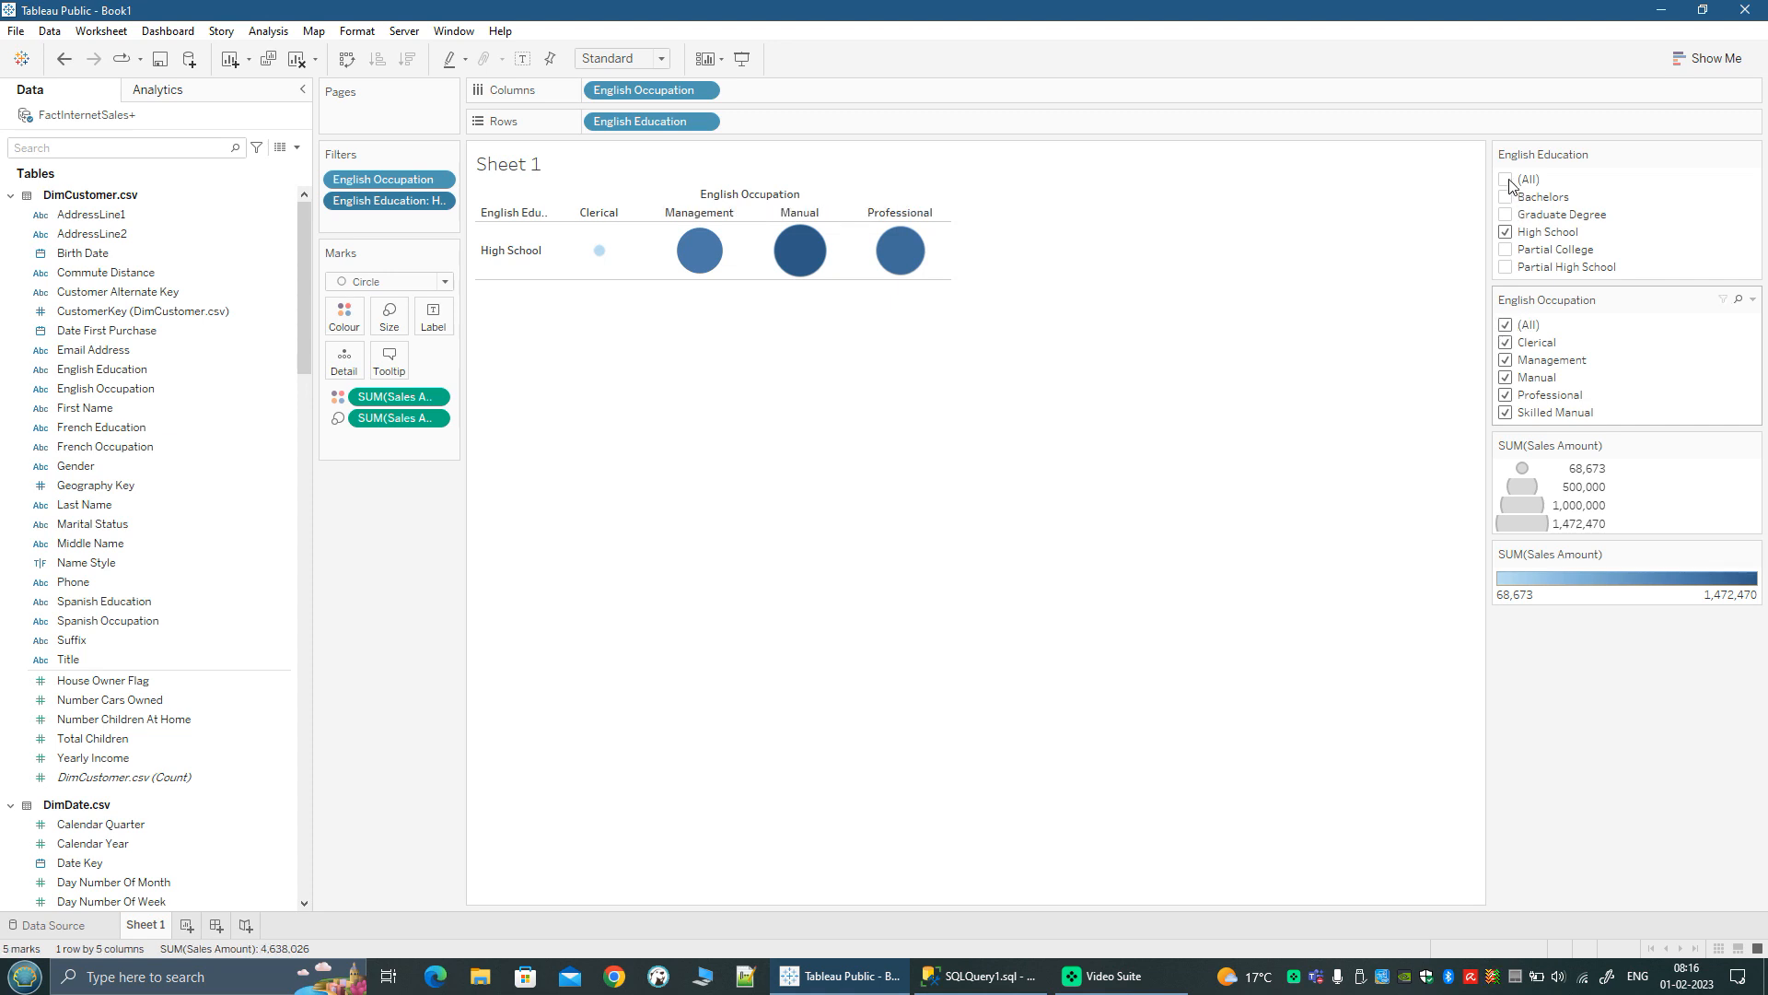
pyautogui.click(1508, 180)
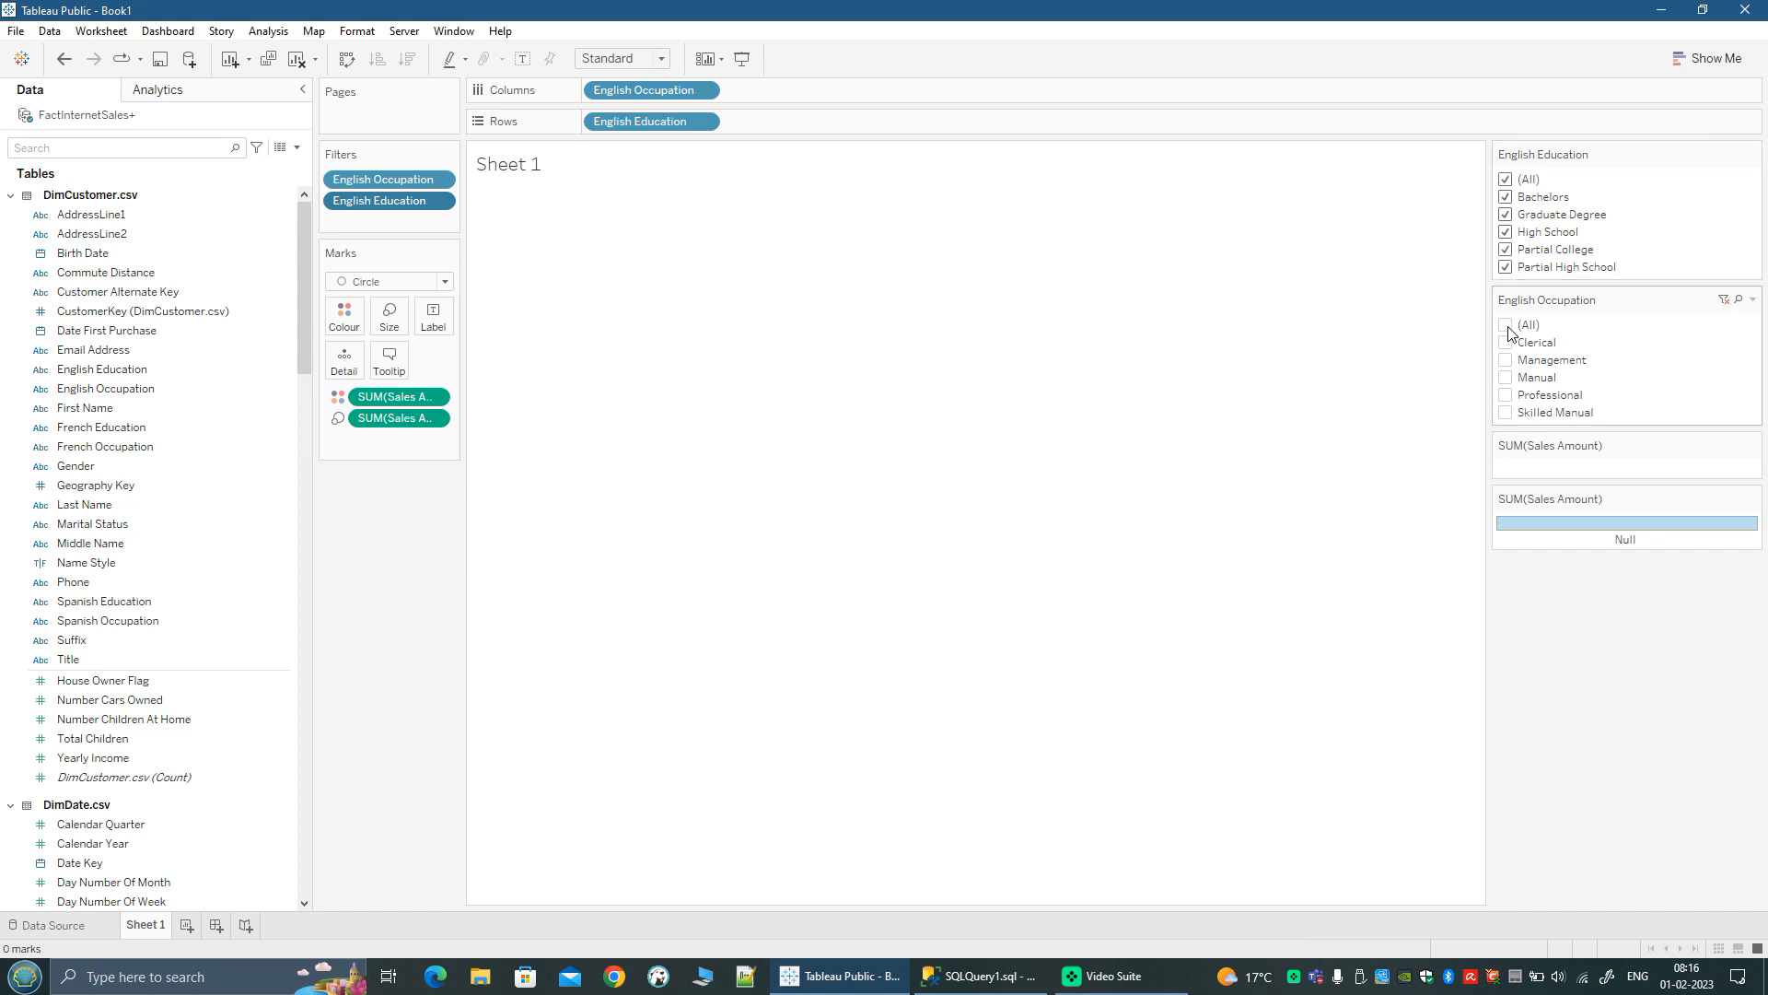
pyautogui.click(1508, 328)
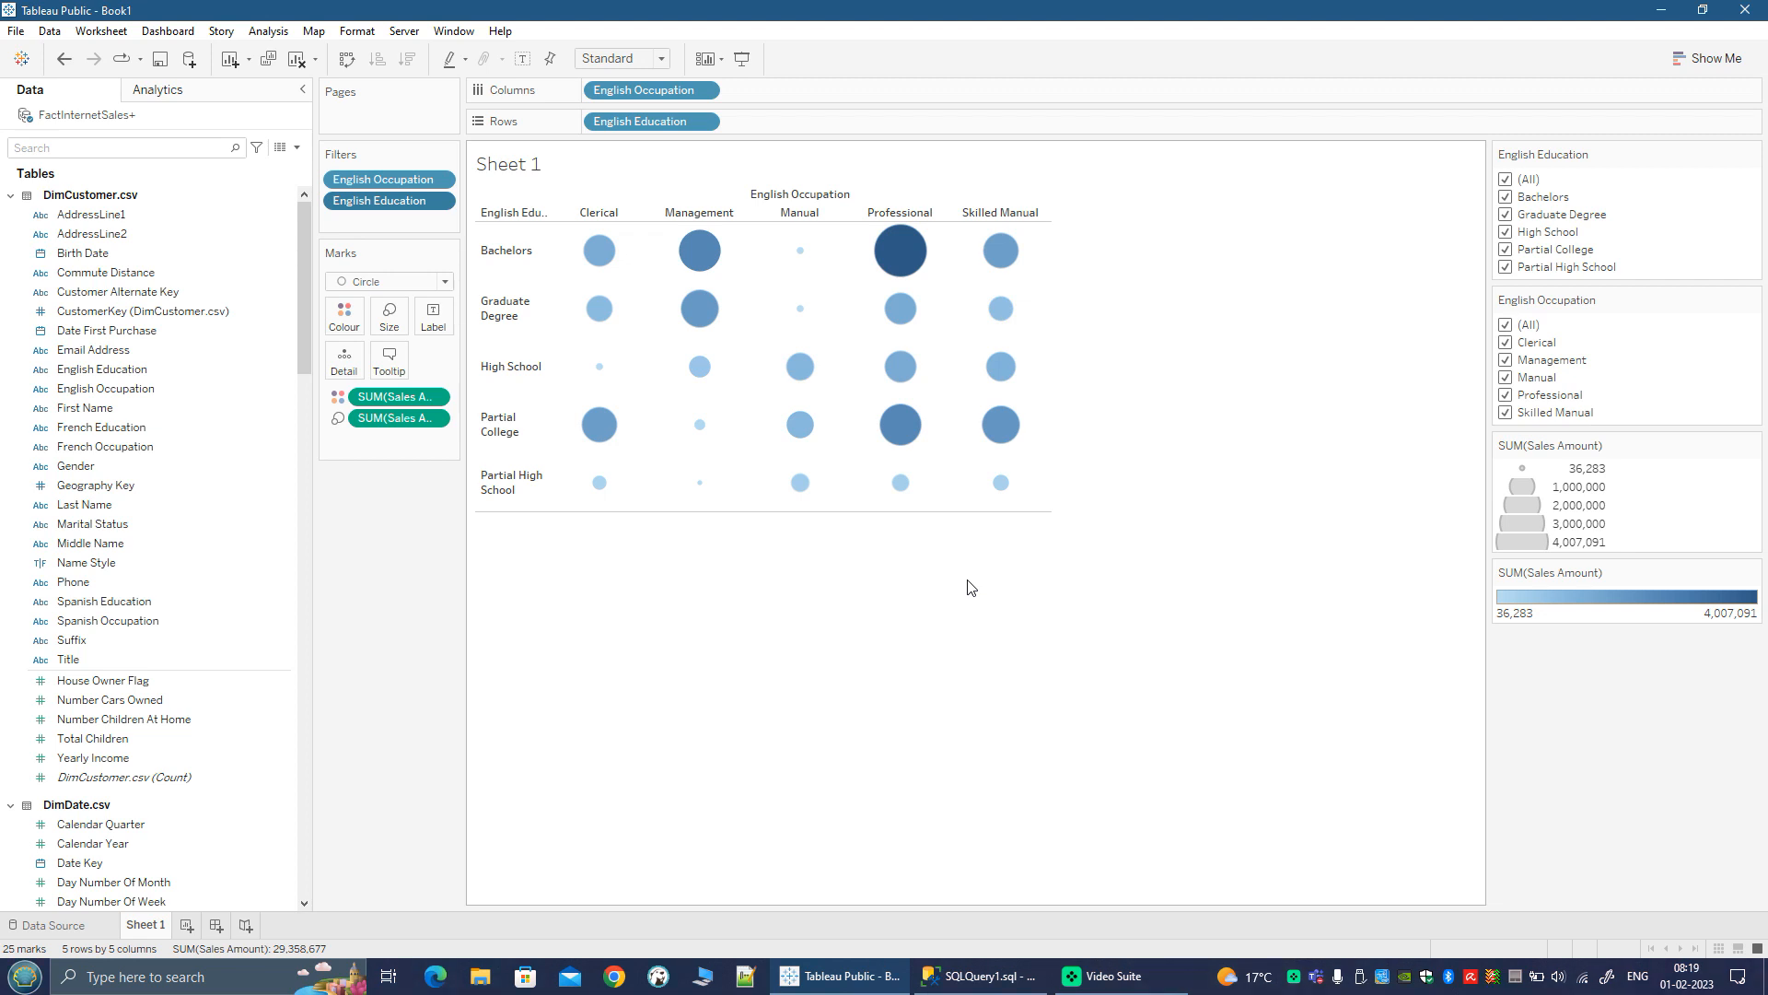
# Step: Go to the data source page and add a data source filter on the English Education field
pyautogui.click(1107, 679)
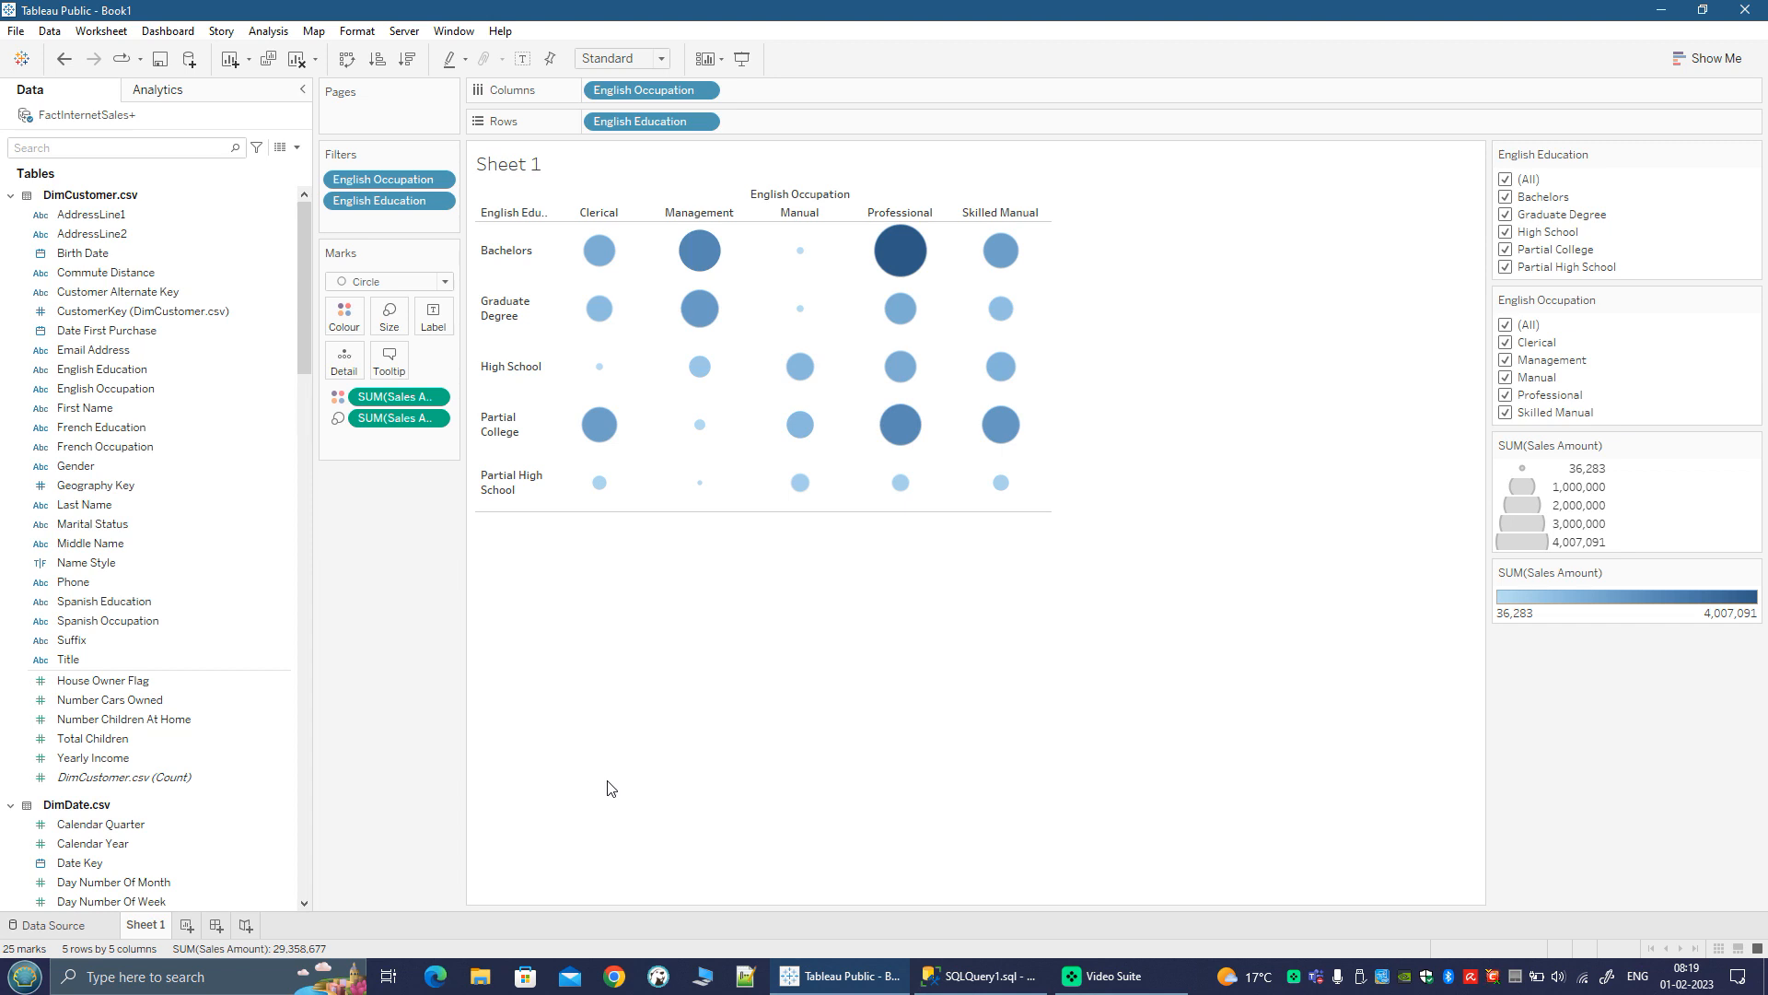
pyautogui.click(60, 924)
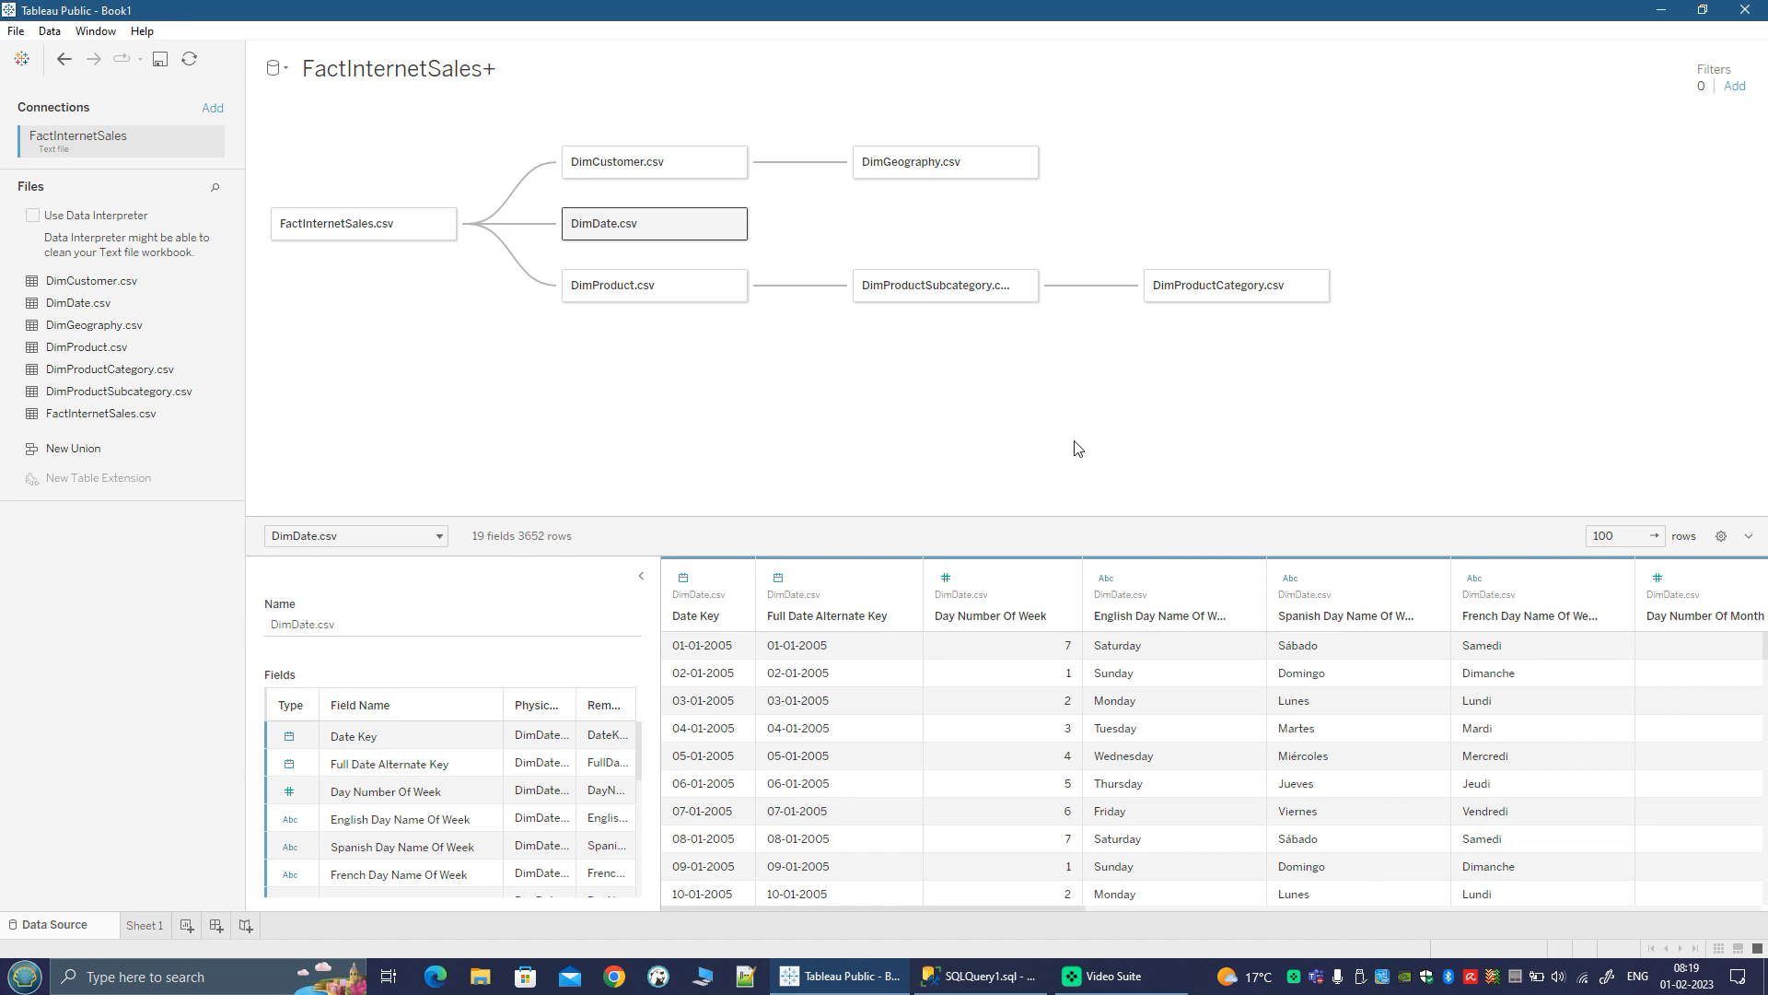
pyautogui.click(1735, 86)
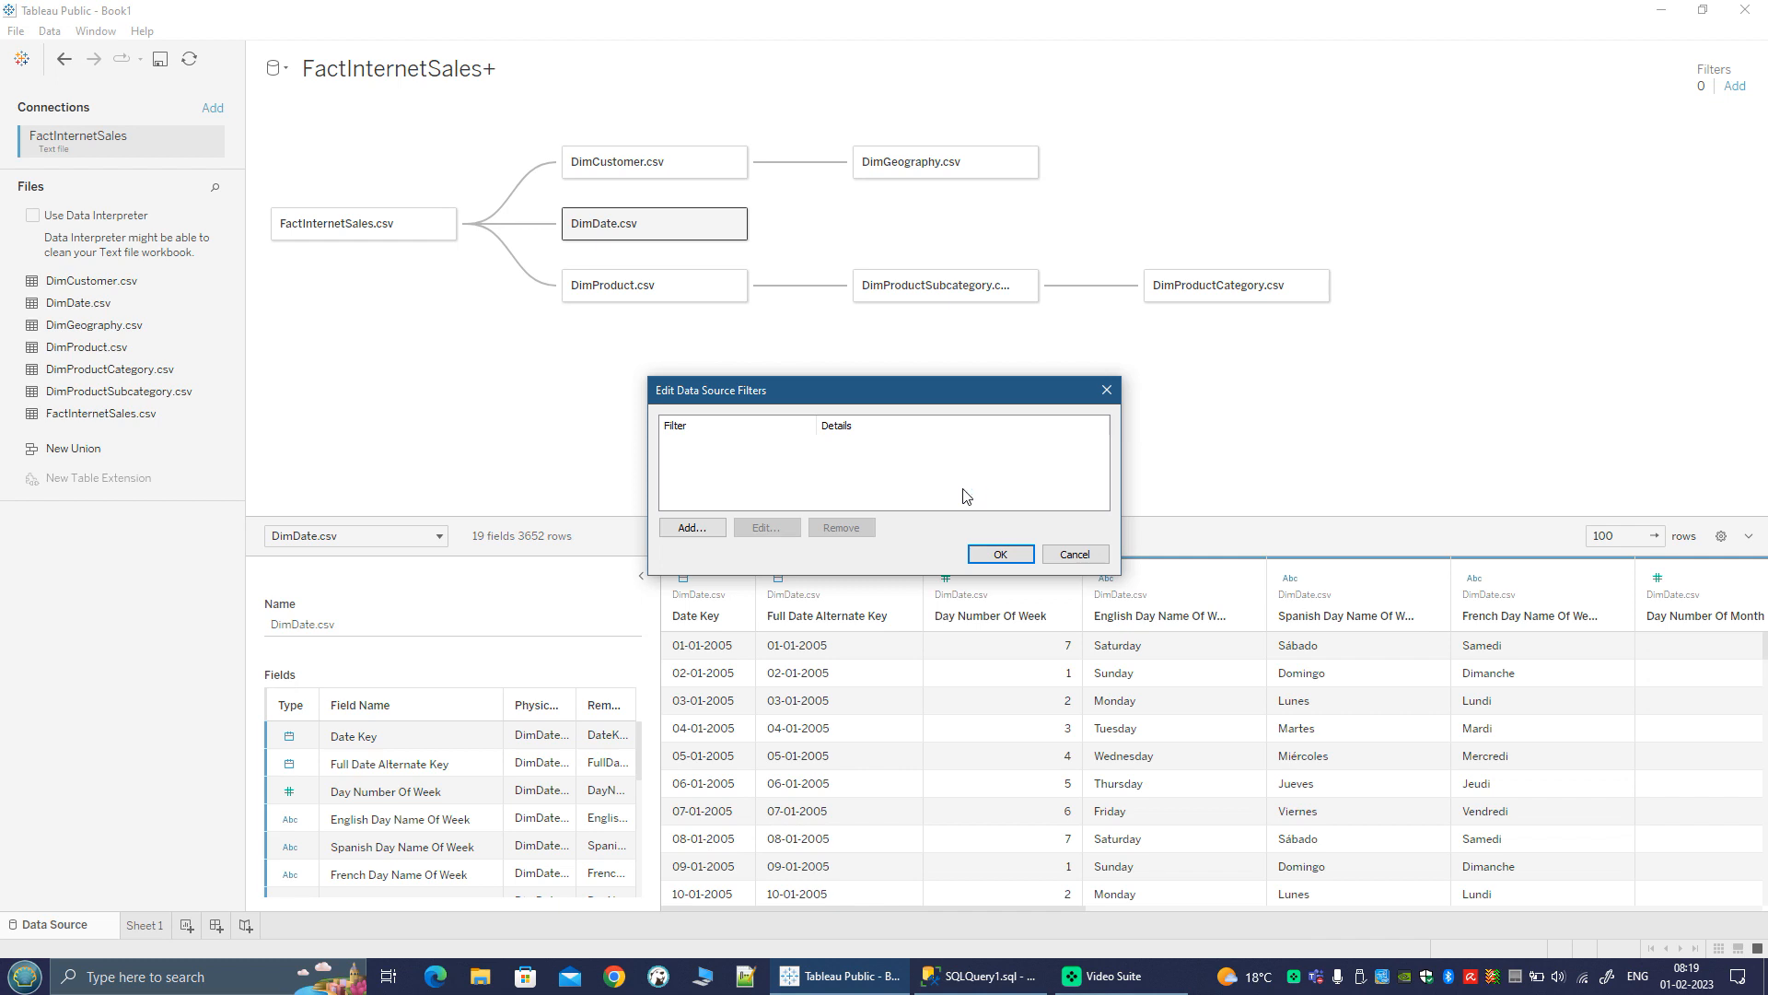
pyautogui.click(690, 528)
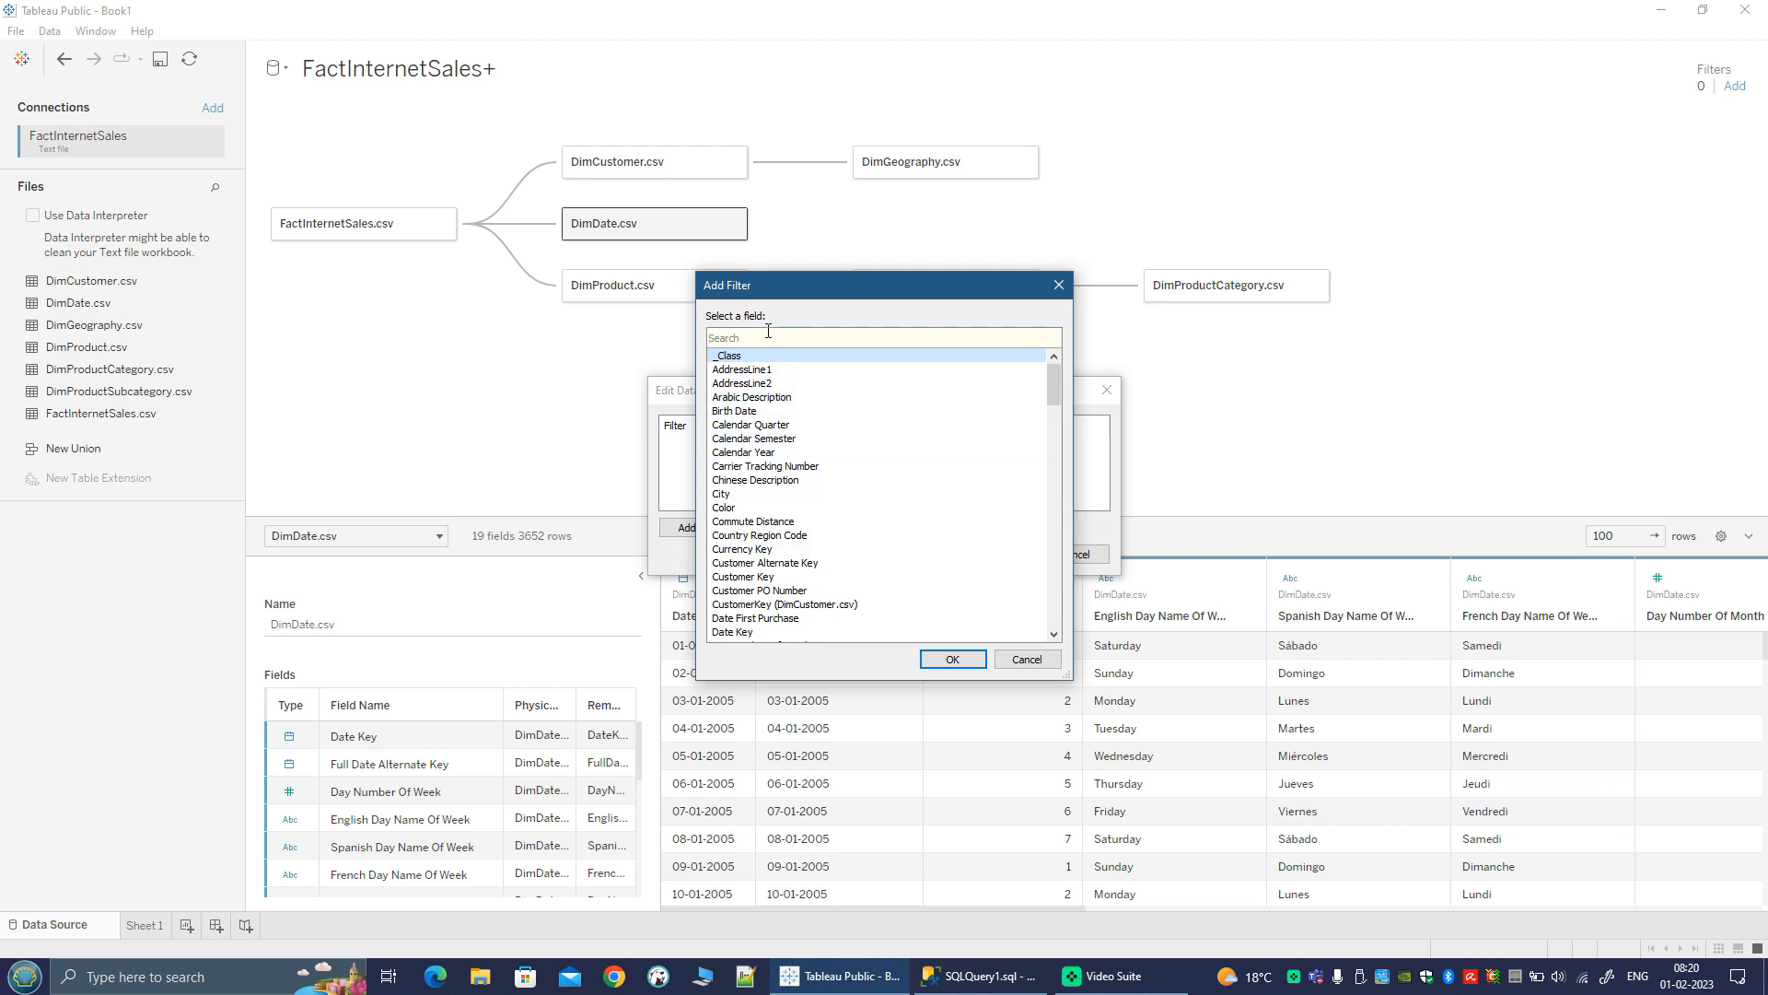
pyautogui.write('educ')
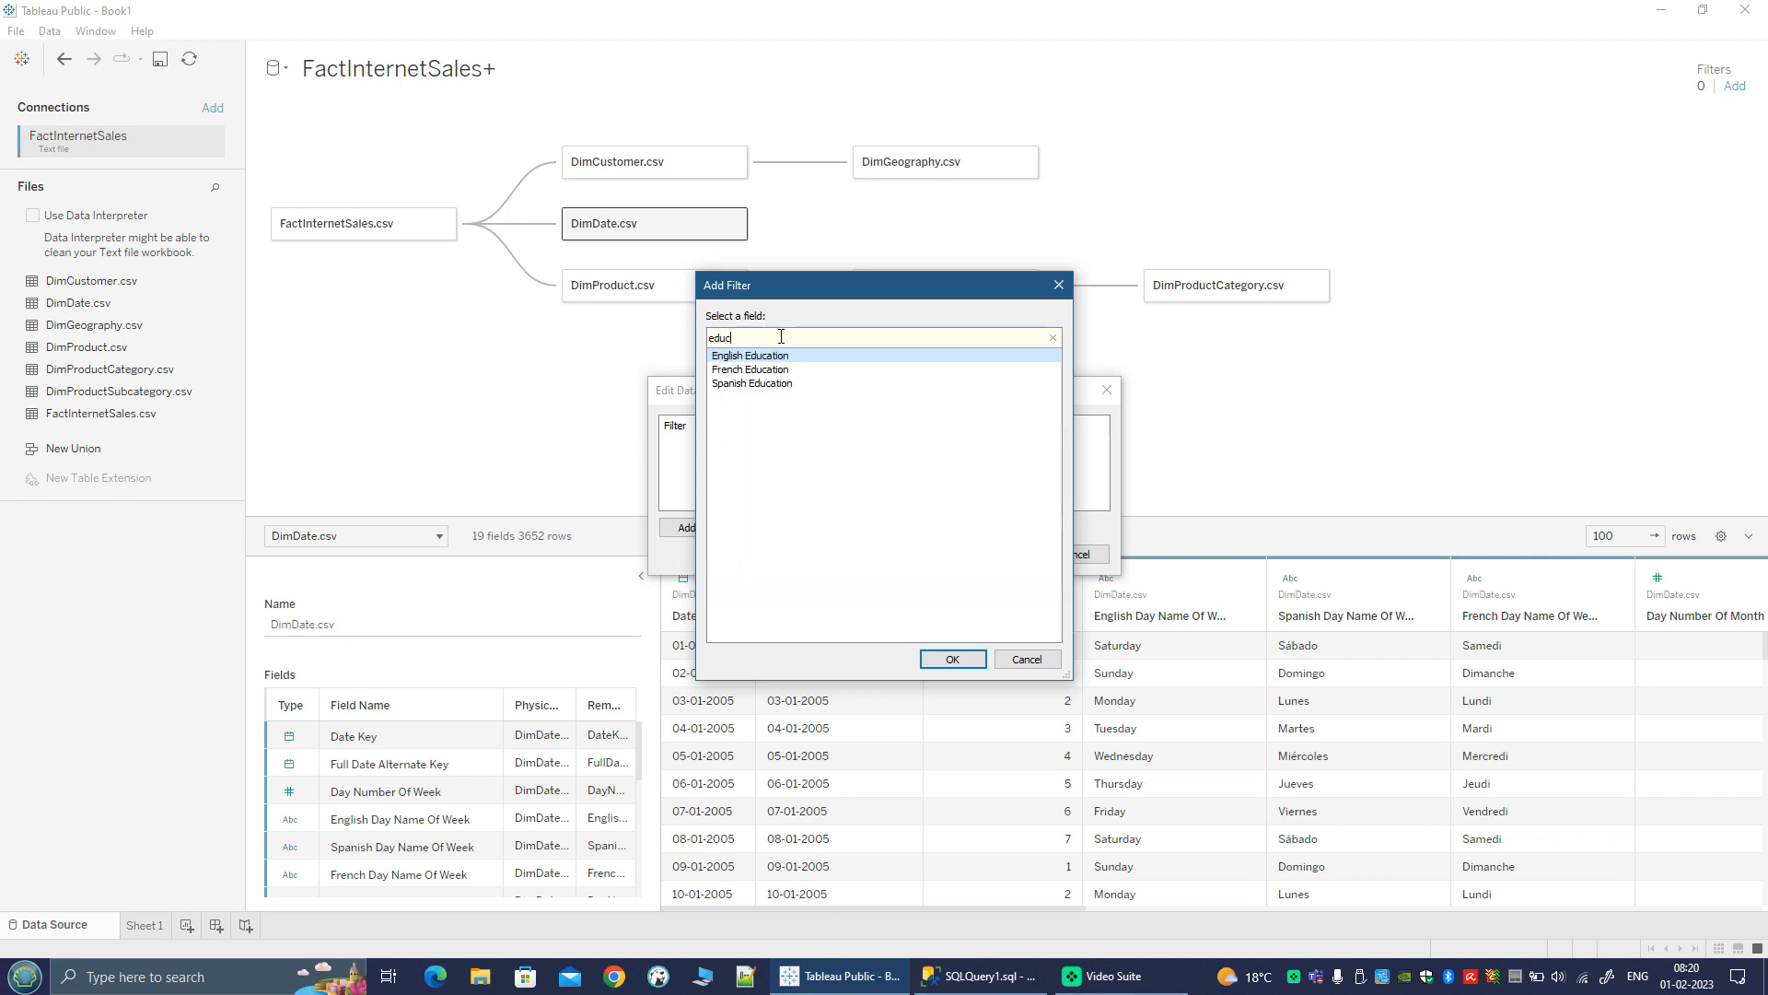
pyautogui.click(958, 659)
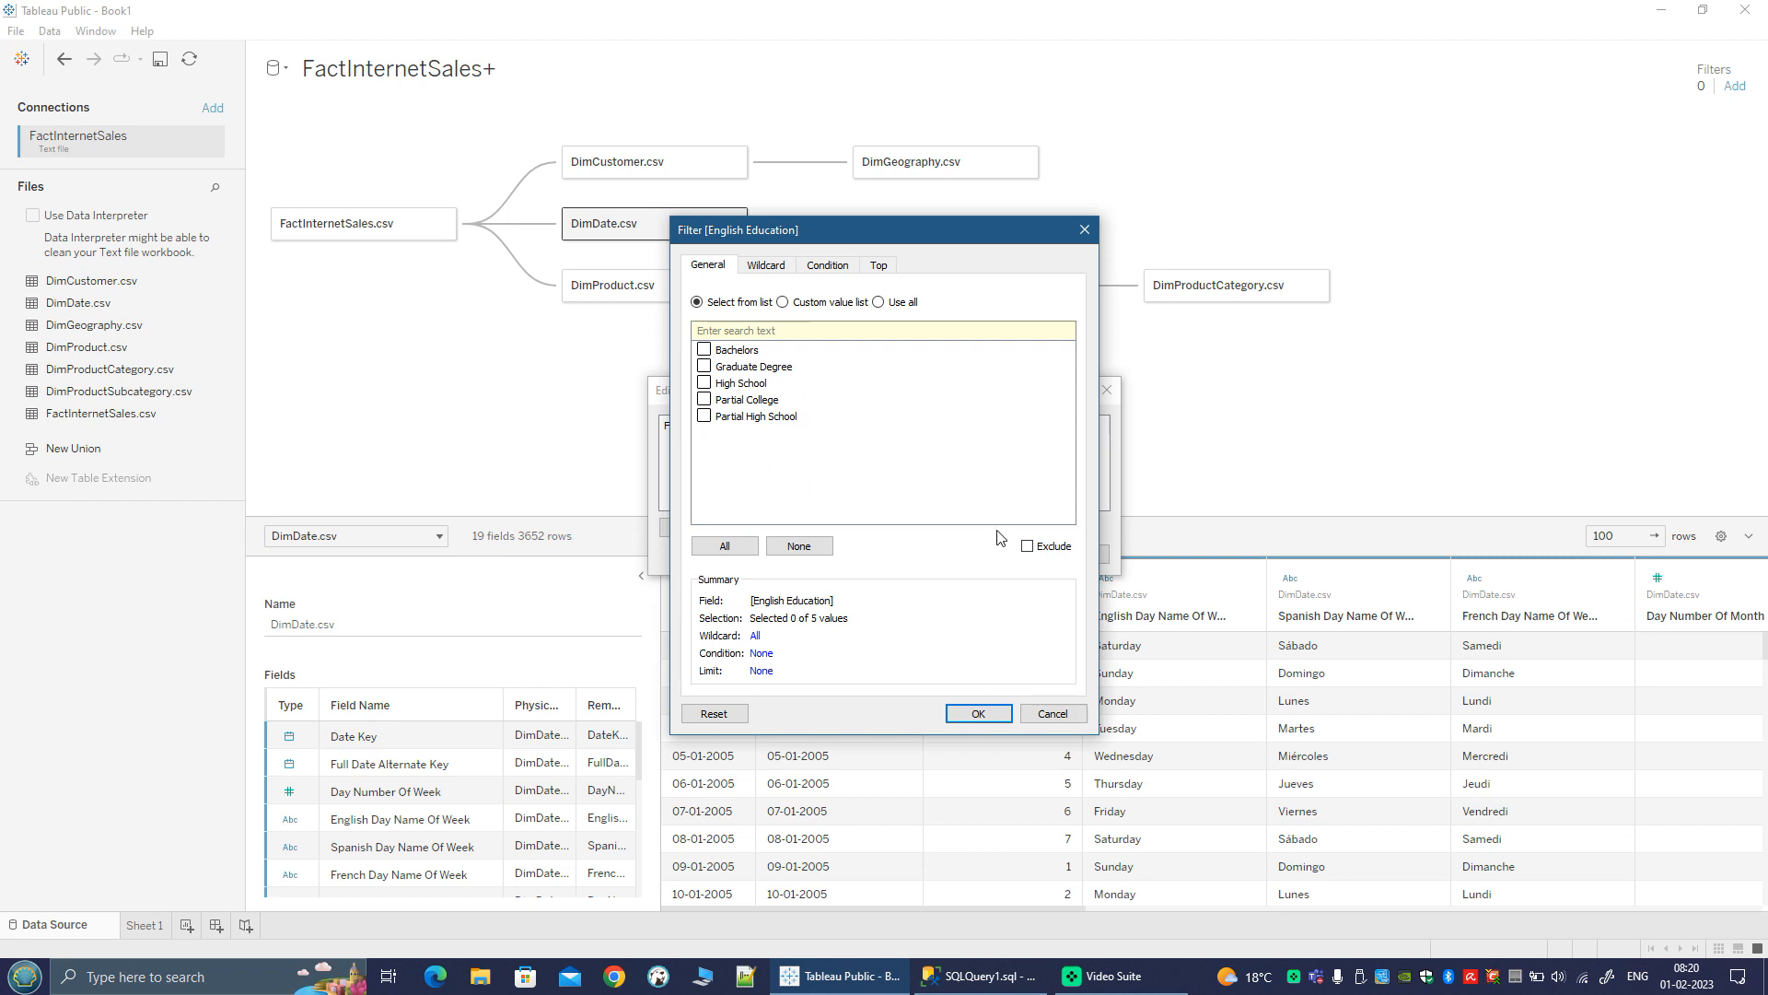
# Step: Exclude Partial College and Partial High School in the data source filter, apply it and return to Sheet 1
pyautogui.click(1029, 549)
pyautogui.click(704, 404)
pyautogui.click(704, 417)
pyautogui.click(980, 714)
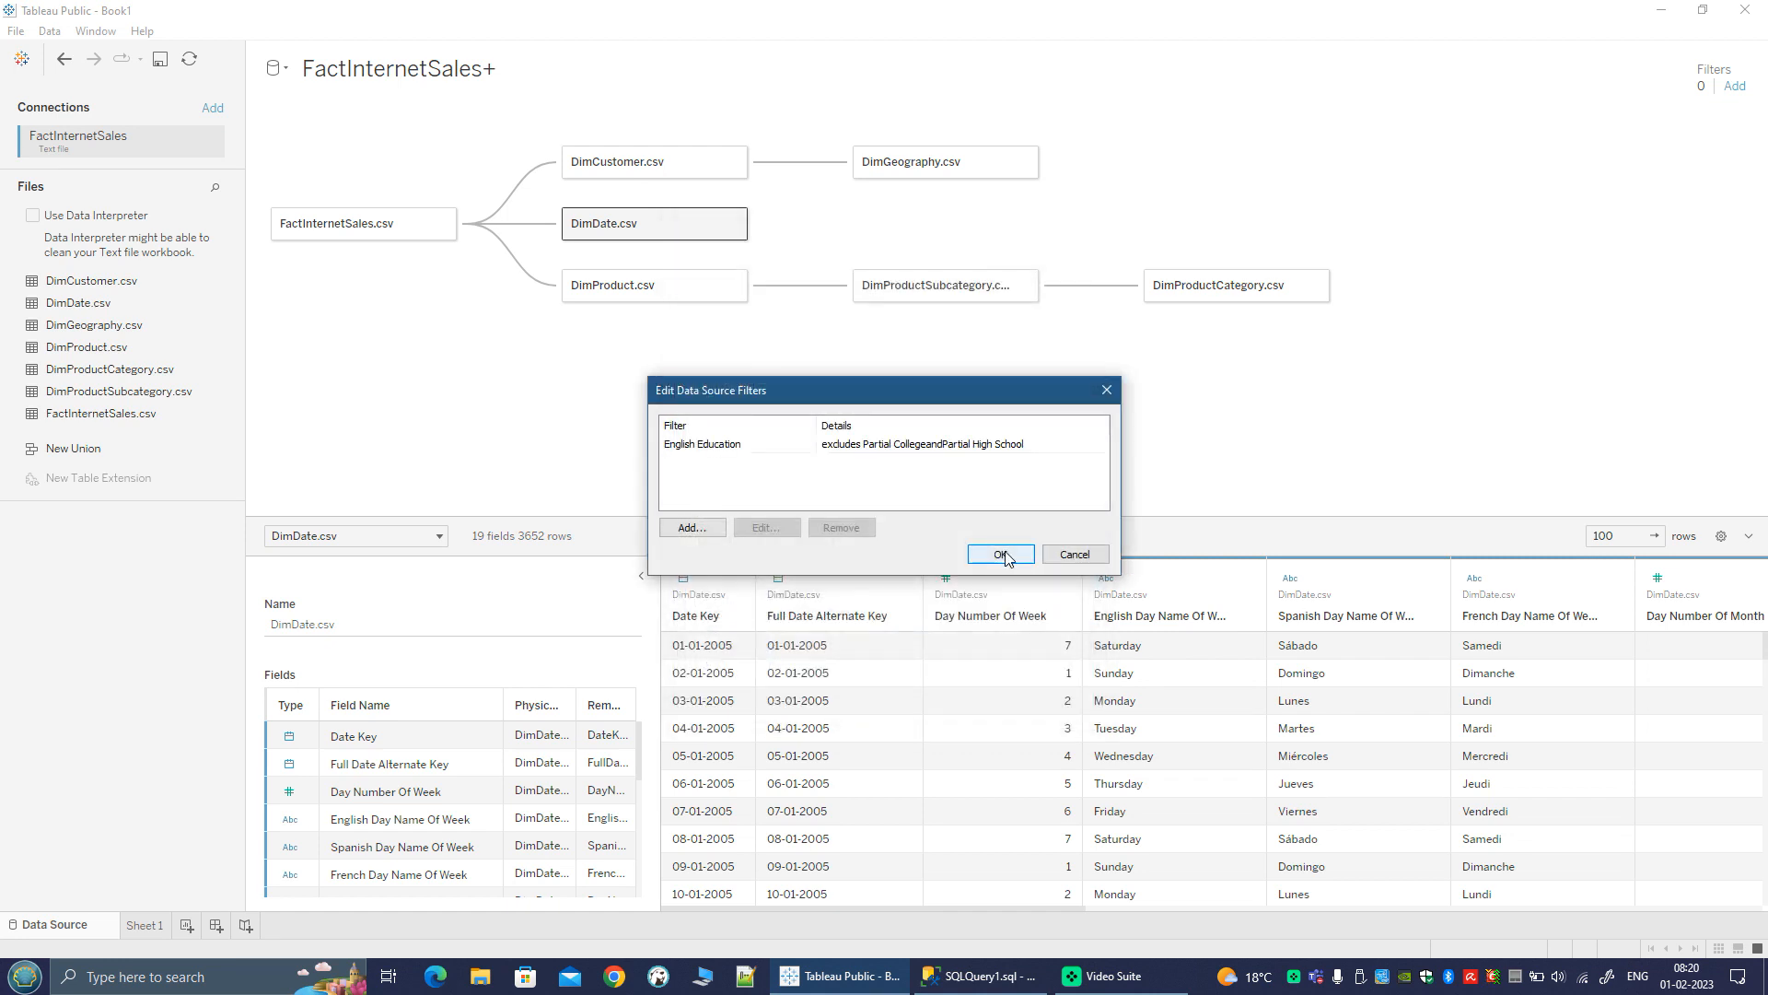
pyautogui.click(1001, 554)
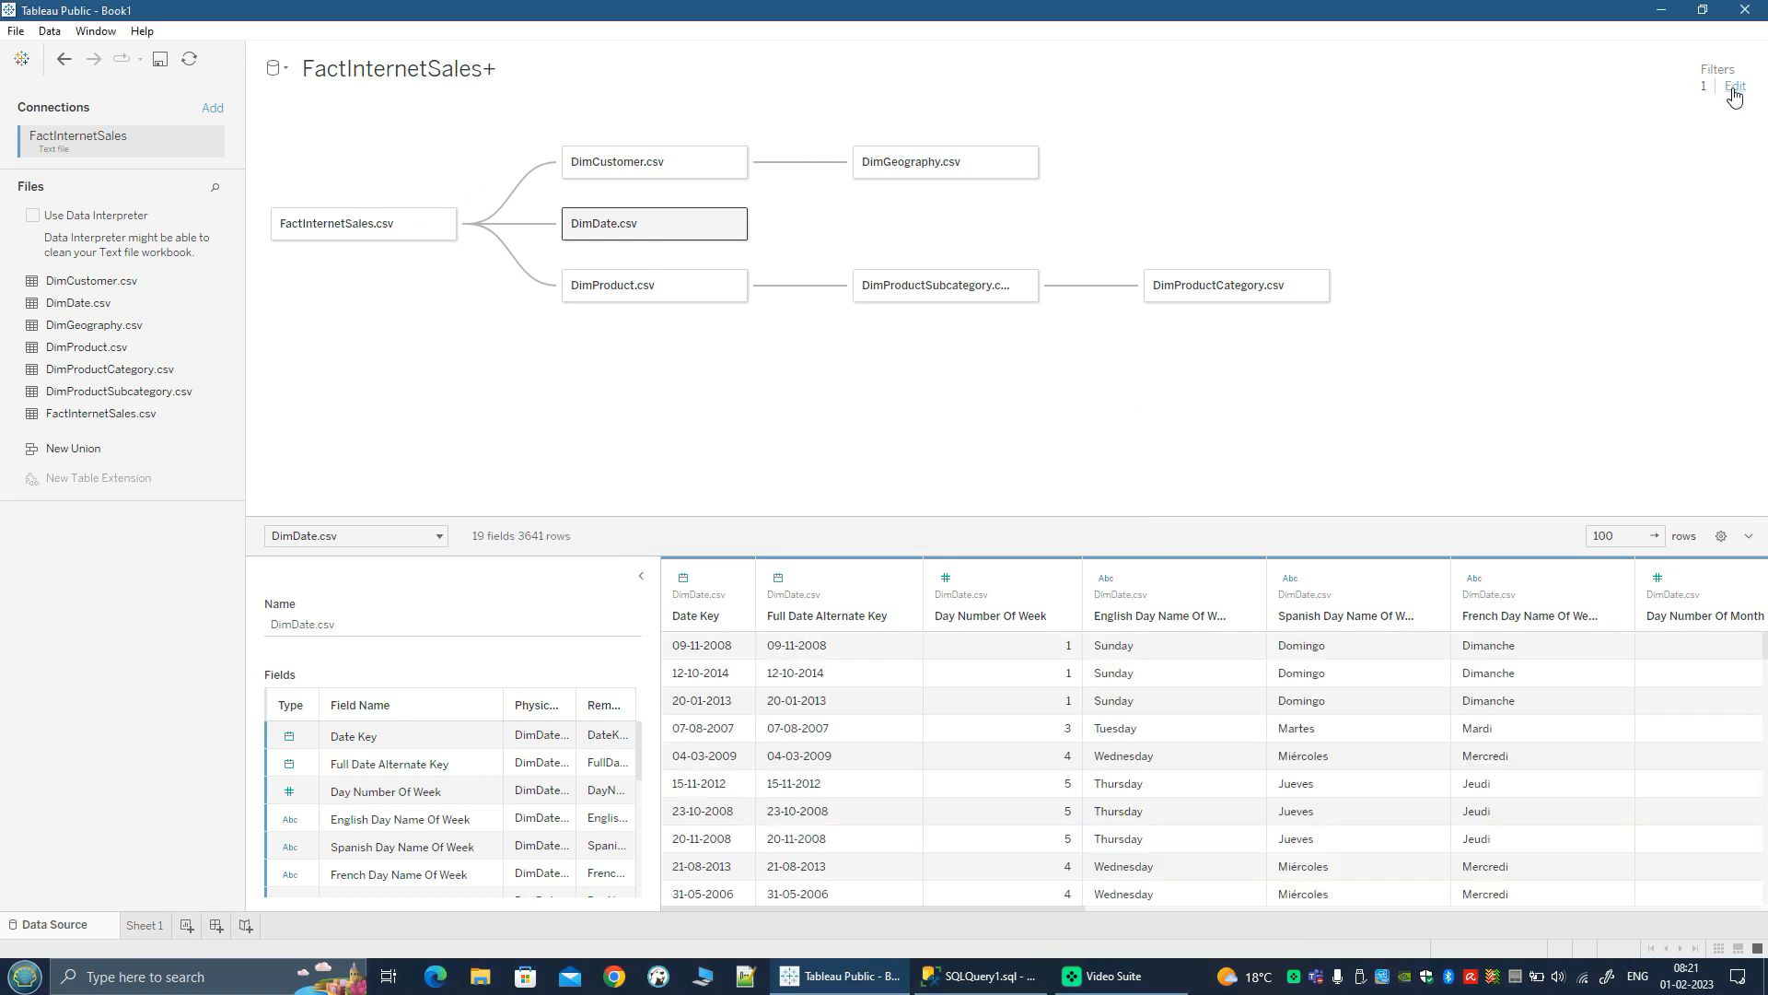
pyautogui.click(138, 926)
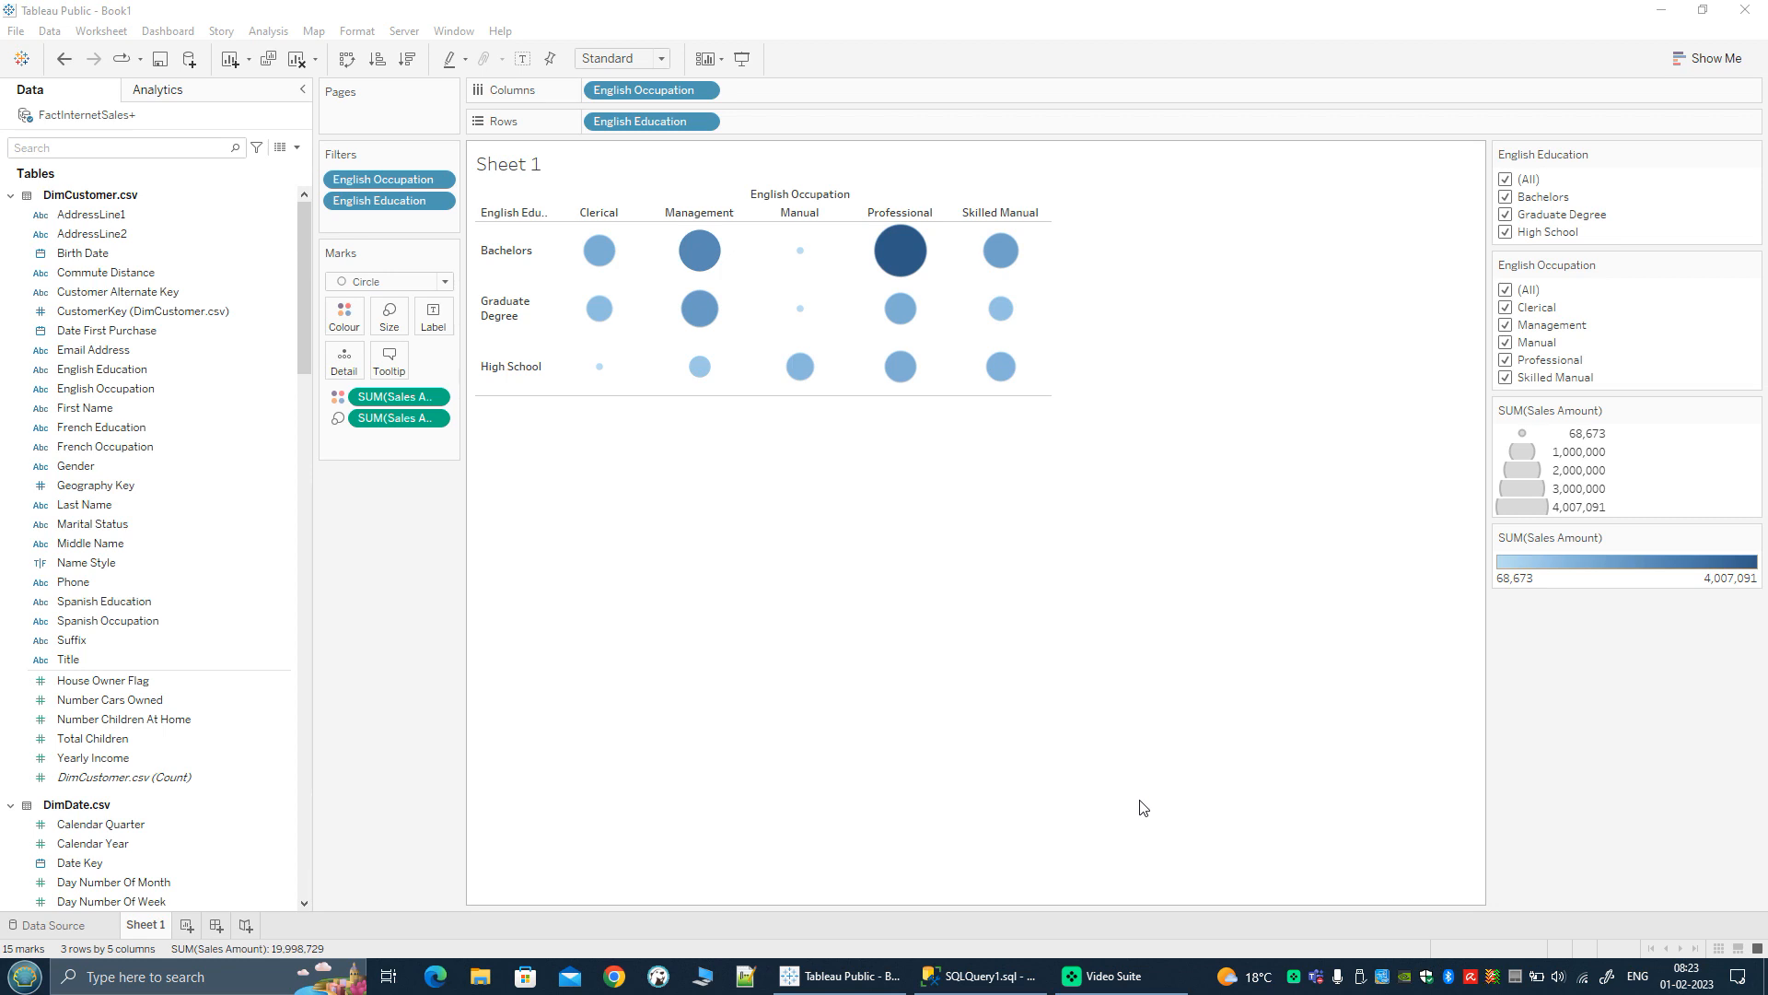
# Step: Switch to SQL Server Management Studio and write a SELECT * query from FactInternetSales with the alias FIS
pyautogui.click(982, 976)
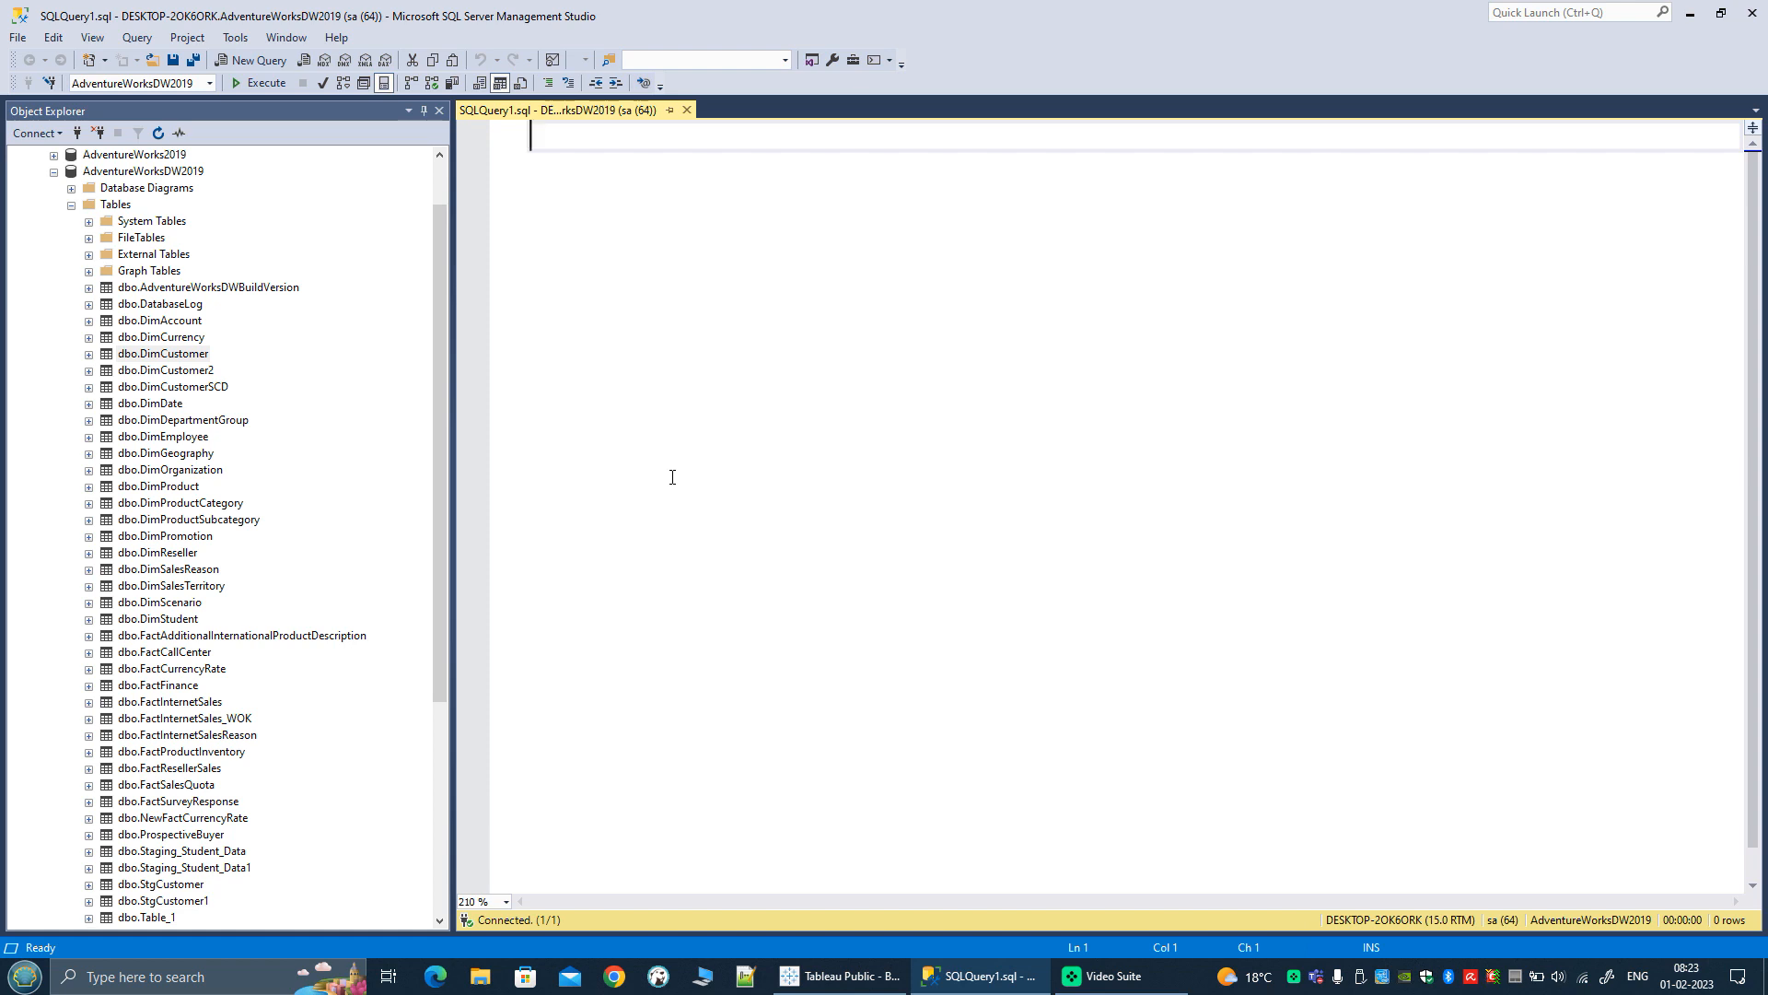
pyautogui.scroll(5, 715, 449)
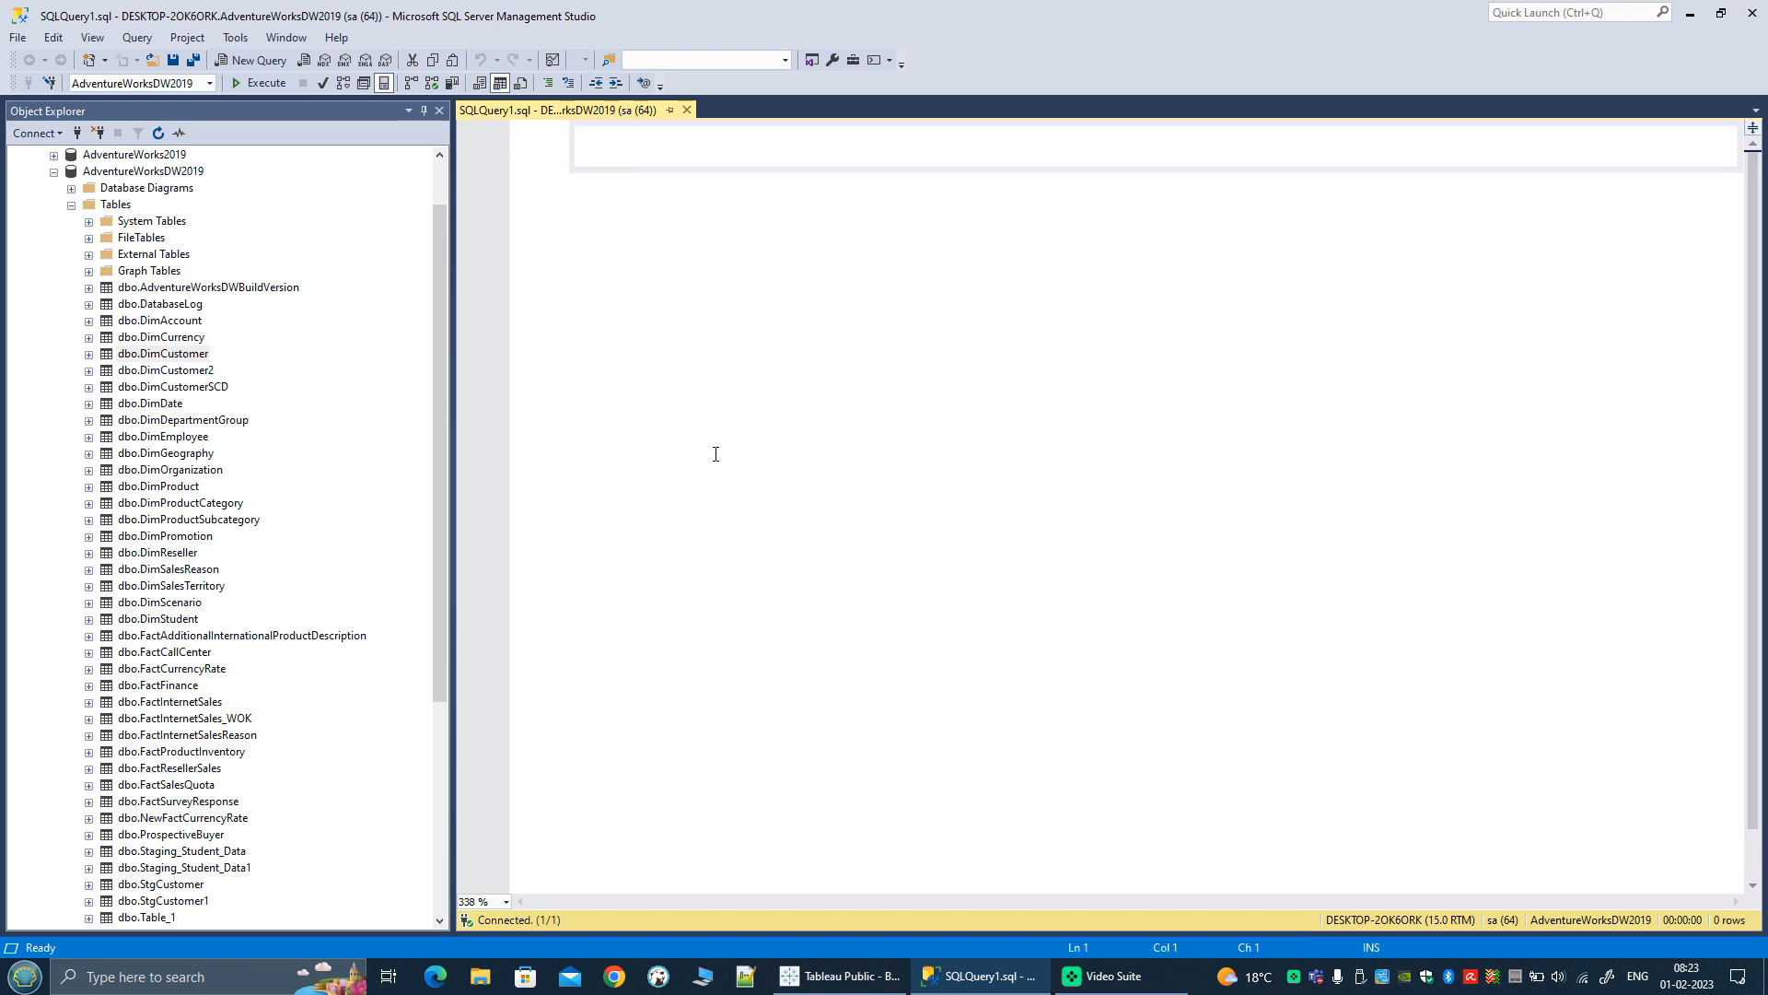
pyautogui.write('SELECT')
pyautogui.press('Return')
pyautogui.press('Tab')
pyautogui.write('*')
pyautogui.press('Return')
pyautogui.press('BackSpace')
pyautogui.write('FROM')
pyautogui.press('Return')
pyautogui.press('Tab')
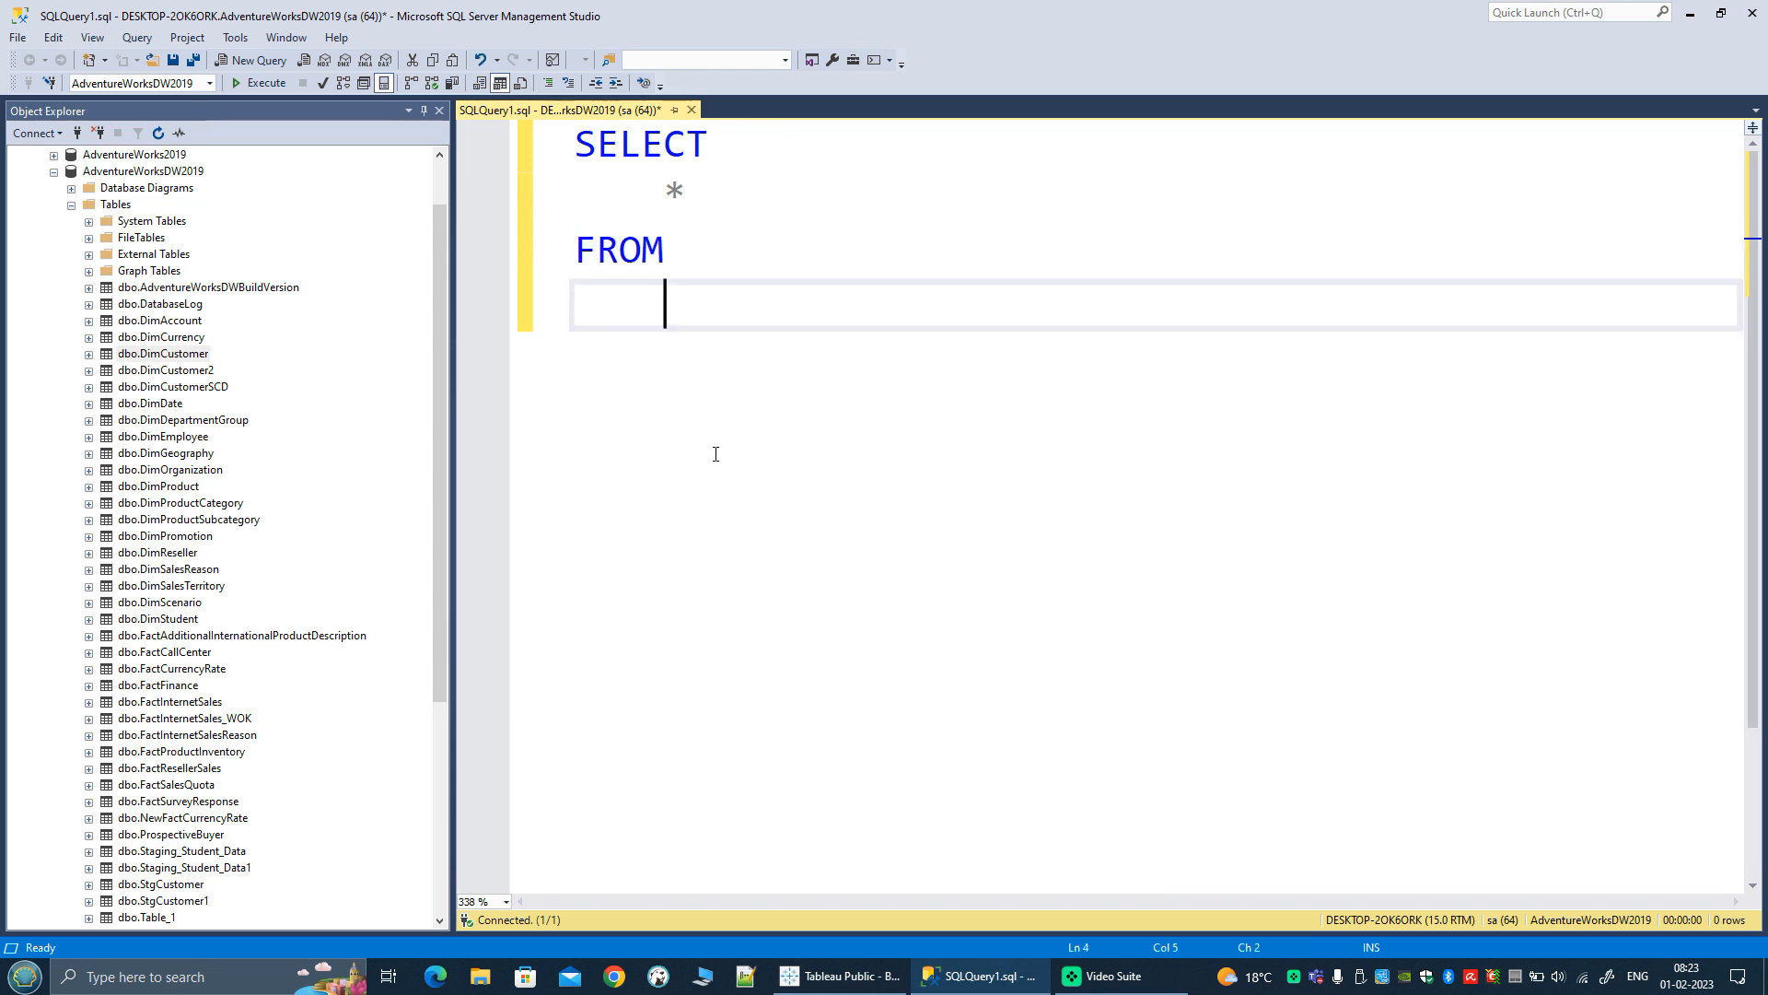
pyautogui.write('FactInt')
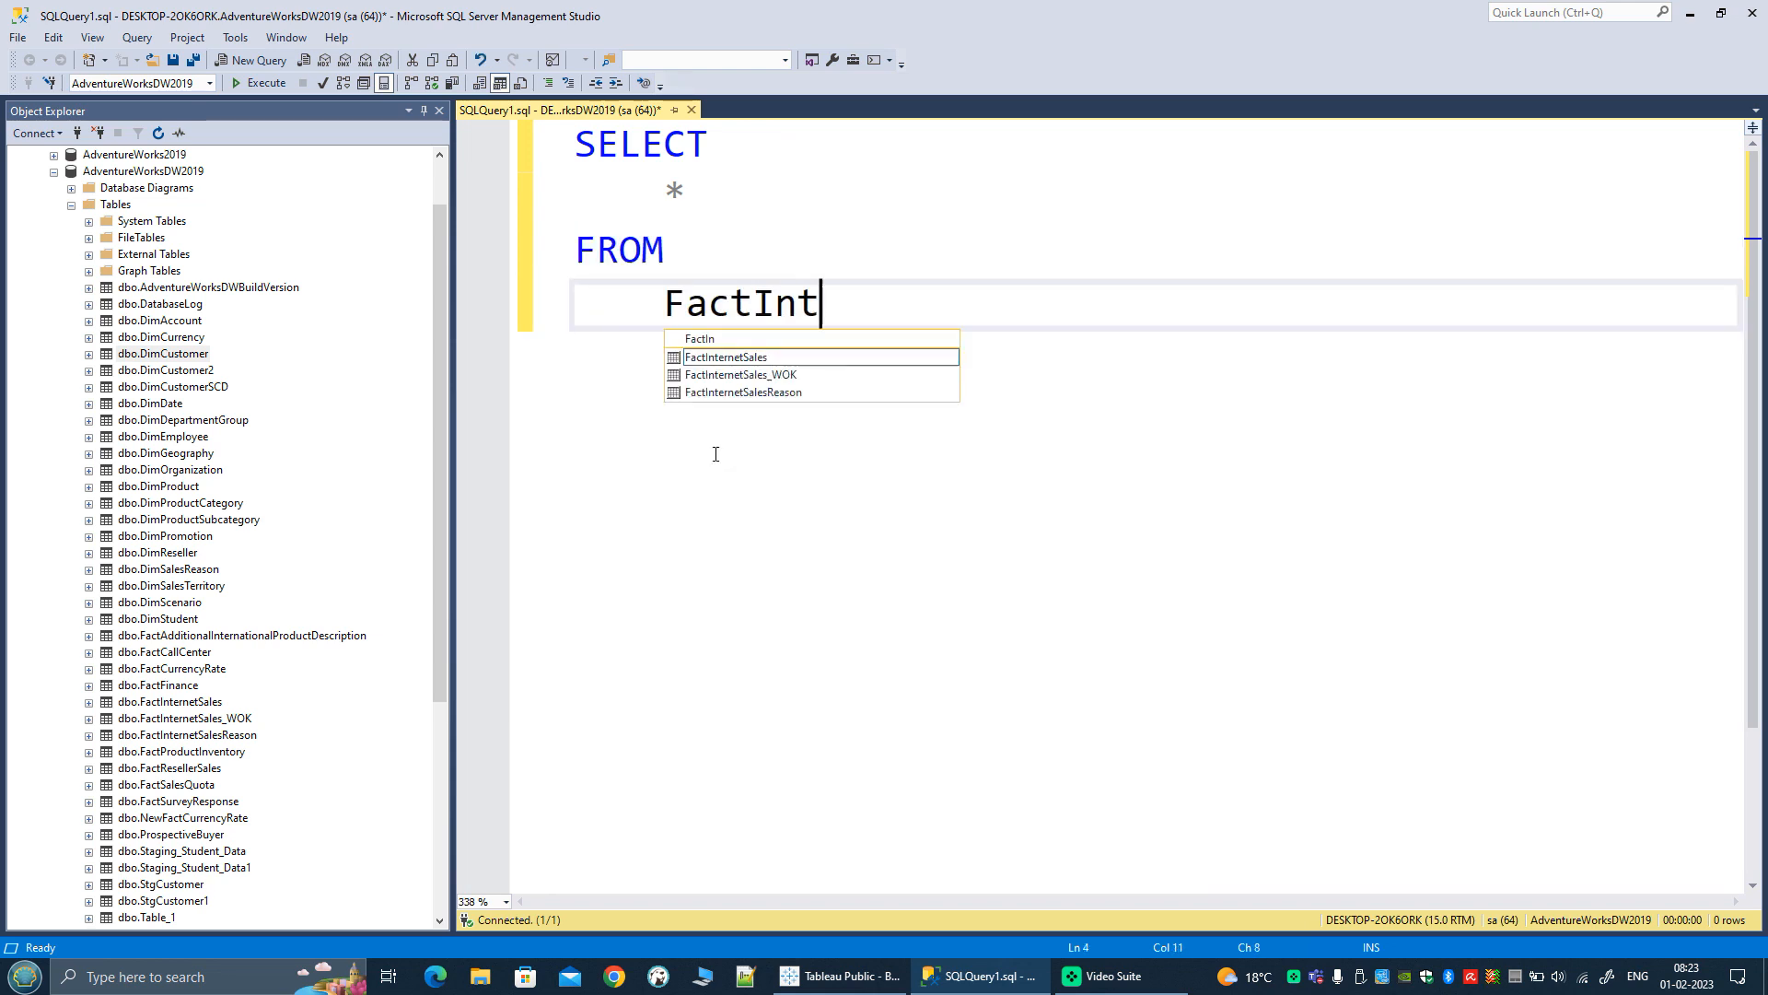
pyautogui.write('ernetSales FIS')
pyautogui.press('Return')
pyautogui.write('JOIN')
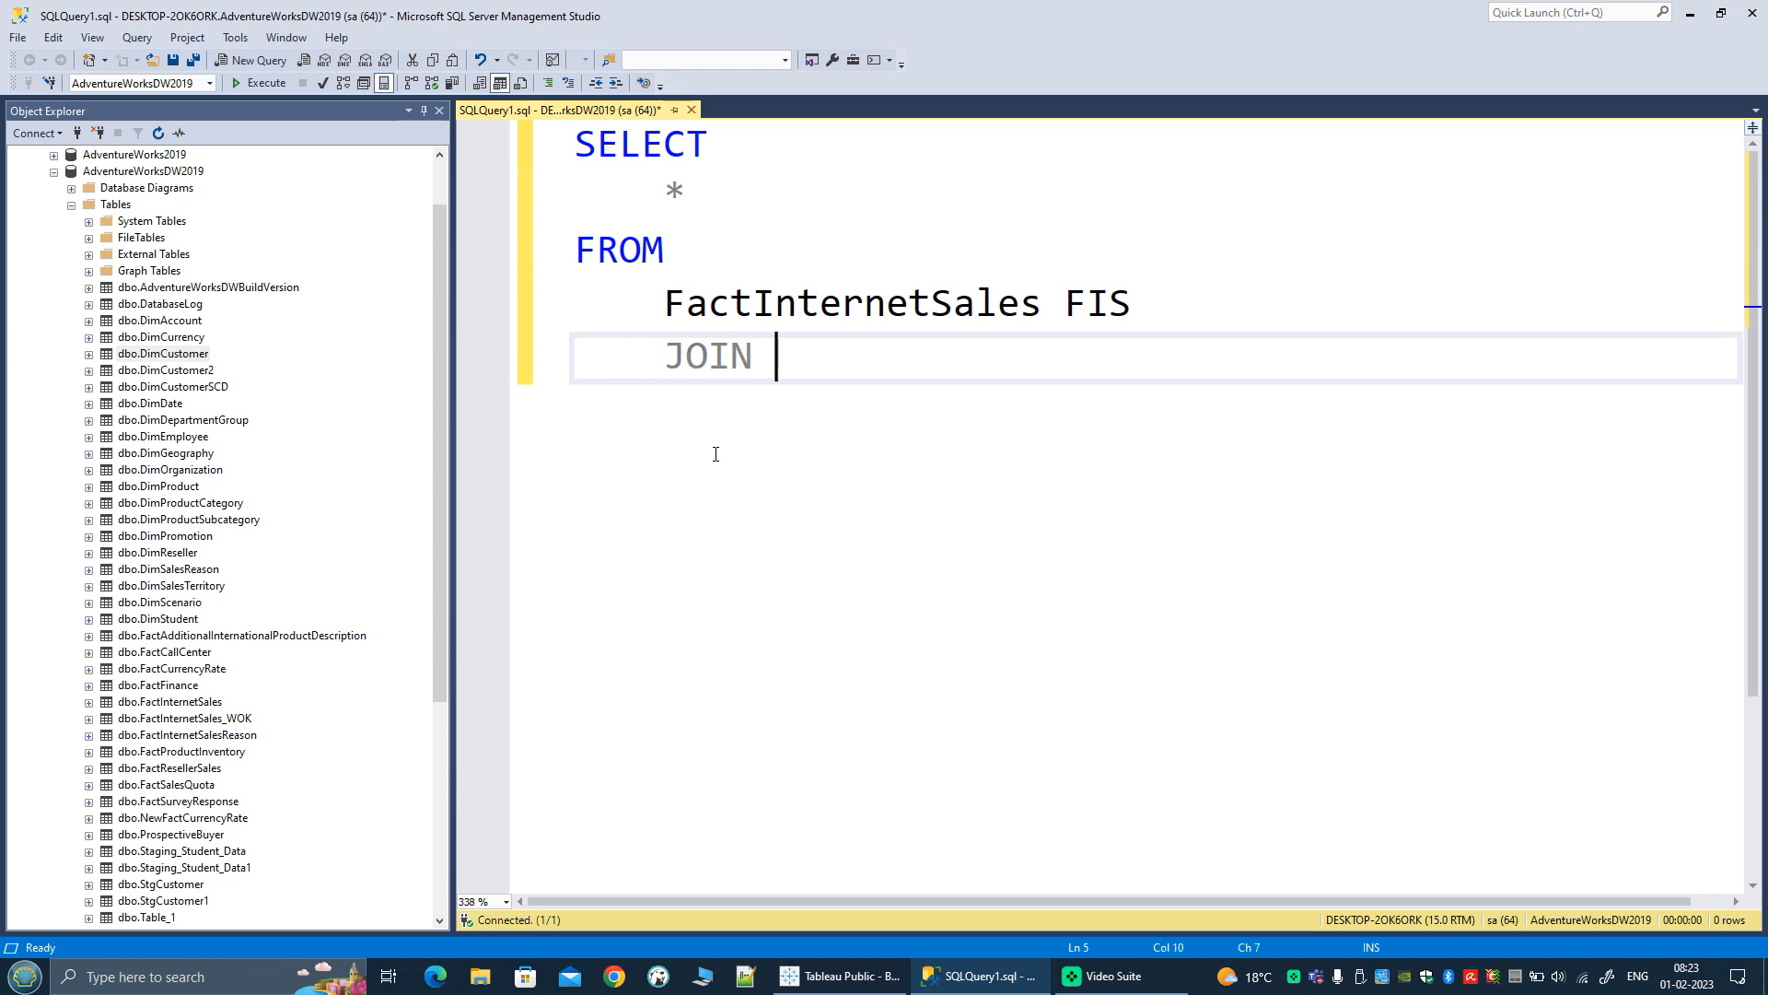
pyautogui.hotkey('shift', 'Home')
pyautogui.hotkey('shift', 'Home')
pyautogui.press('BackSpace')
# Step: Replace the asterisk in the SELECT list with FIS.SalesAmount
pyautogui.press('Up')
pyautogui.press('Up')
pyautogui.press('Up')
pyautogui.press('Home')
pyautogui.press('Delete')
pyautogui.write('FIS.Sales')
pyautogui.press('Tab')
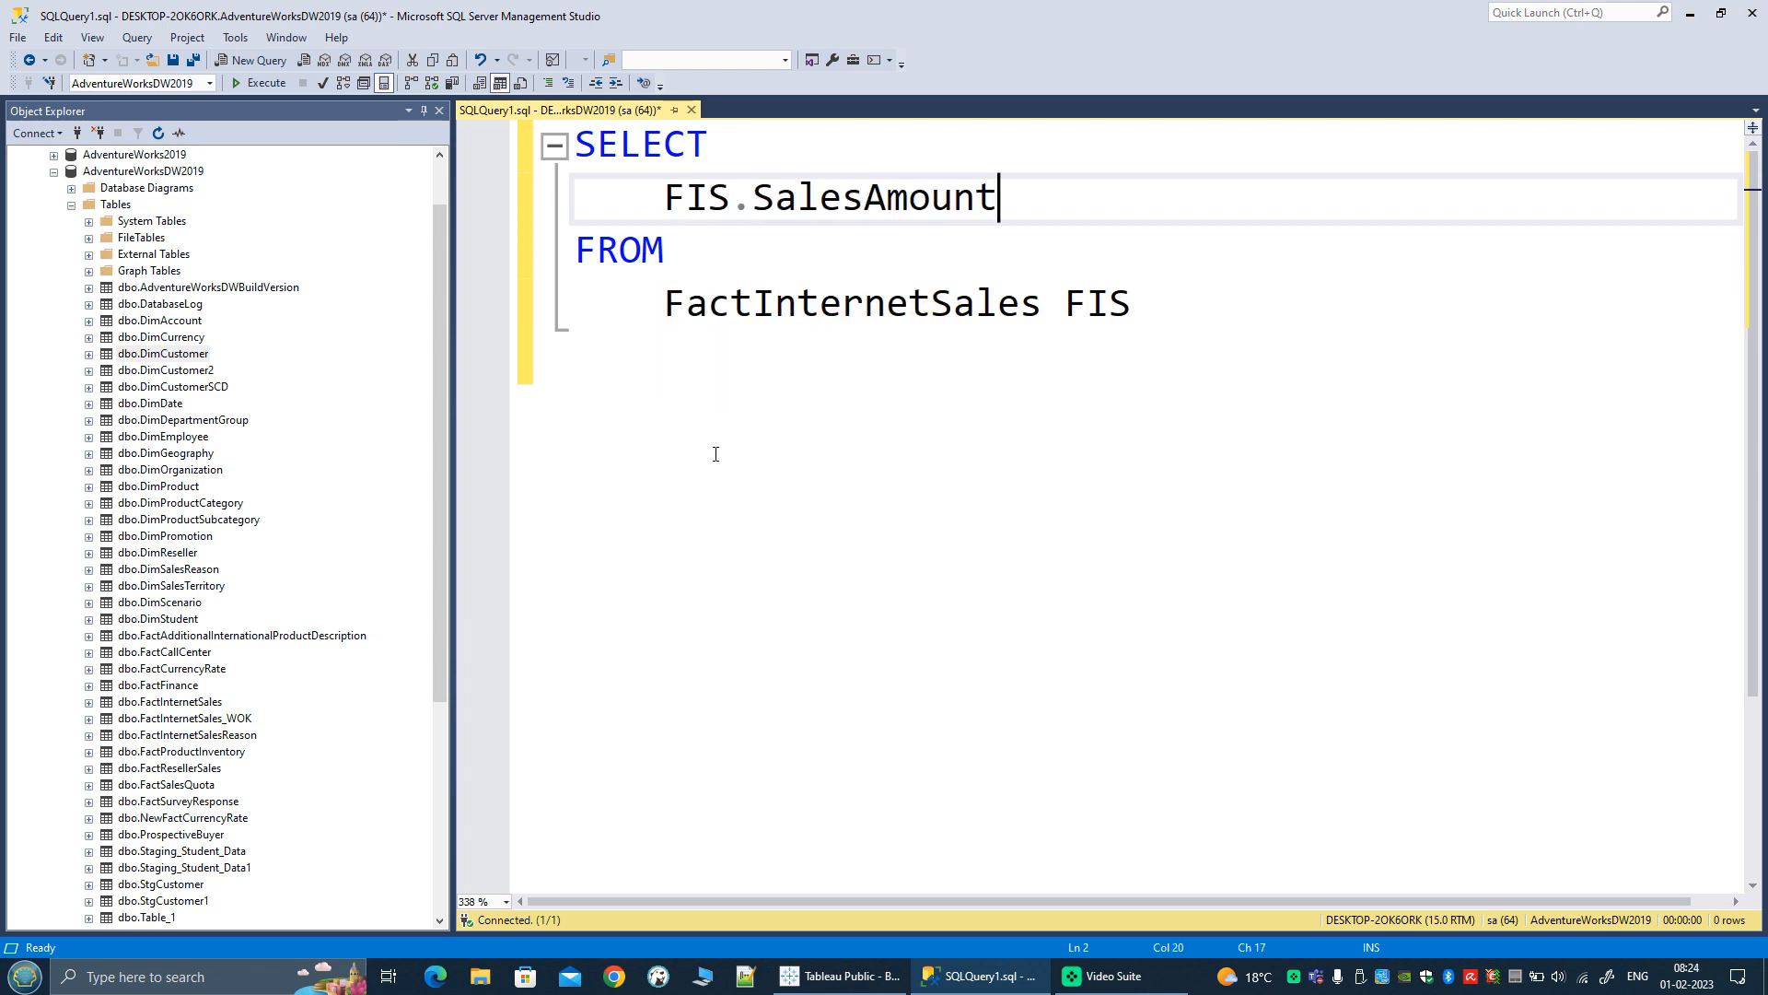
# Step: Wrap FIS.SalesAmount in a SUM() aggregate and execute the query
pyautogui.press('Home')
pyautogui.write('SUM)')
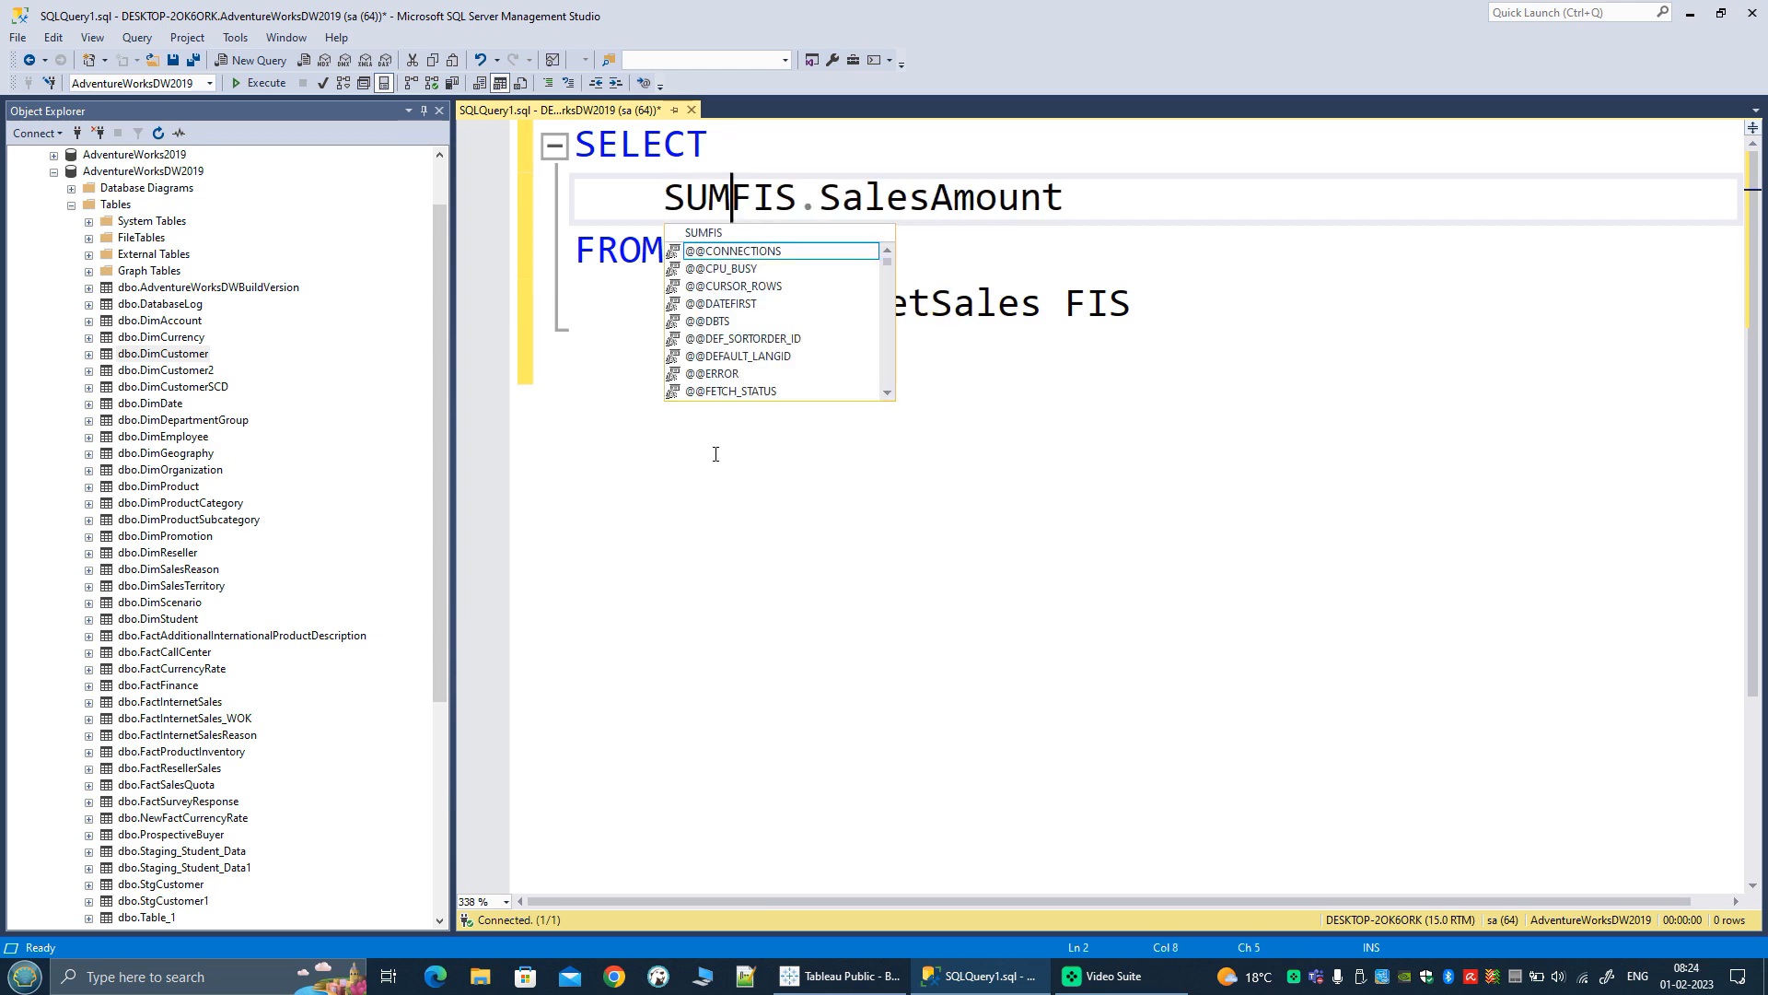
pyautogui.press('BackSpace')
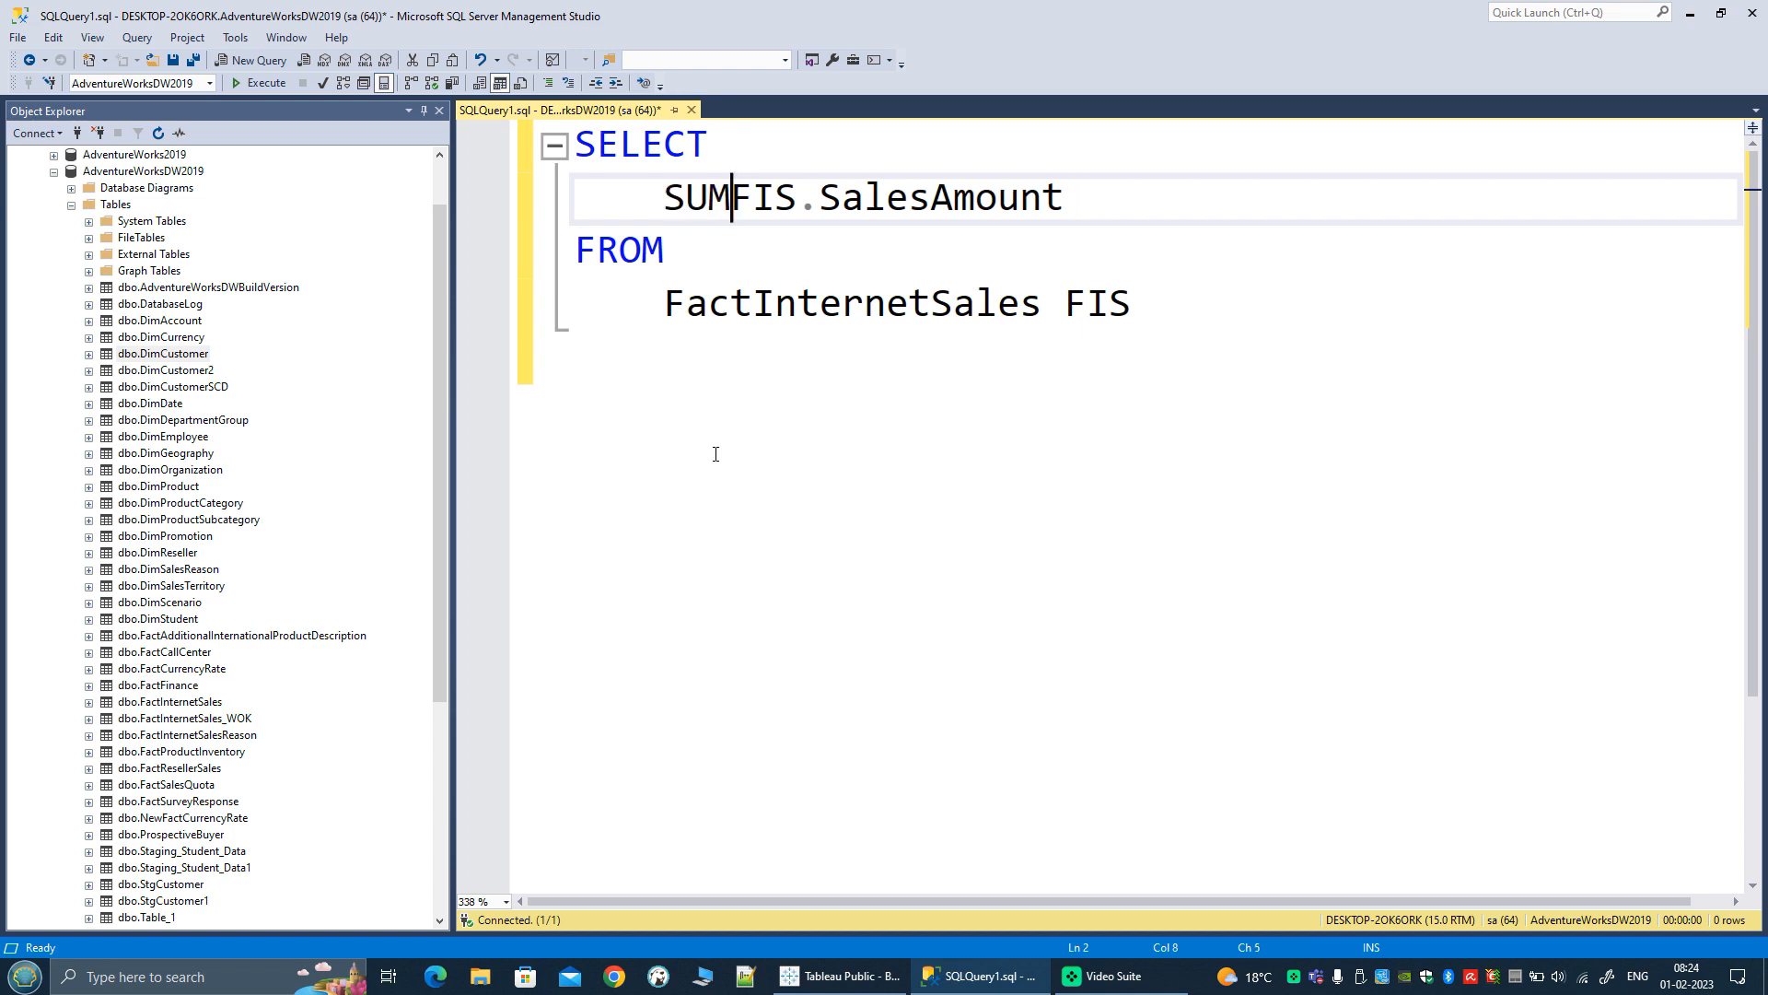
pyautogui.write('(**')
pyautogui.press('BackSpace')
pyautogui.press('BackSpace')
pyautogui.press('End')
pyautogui.write('_')
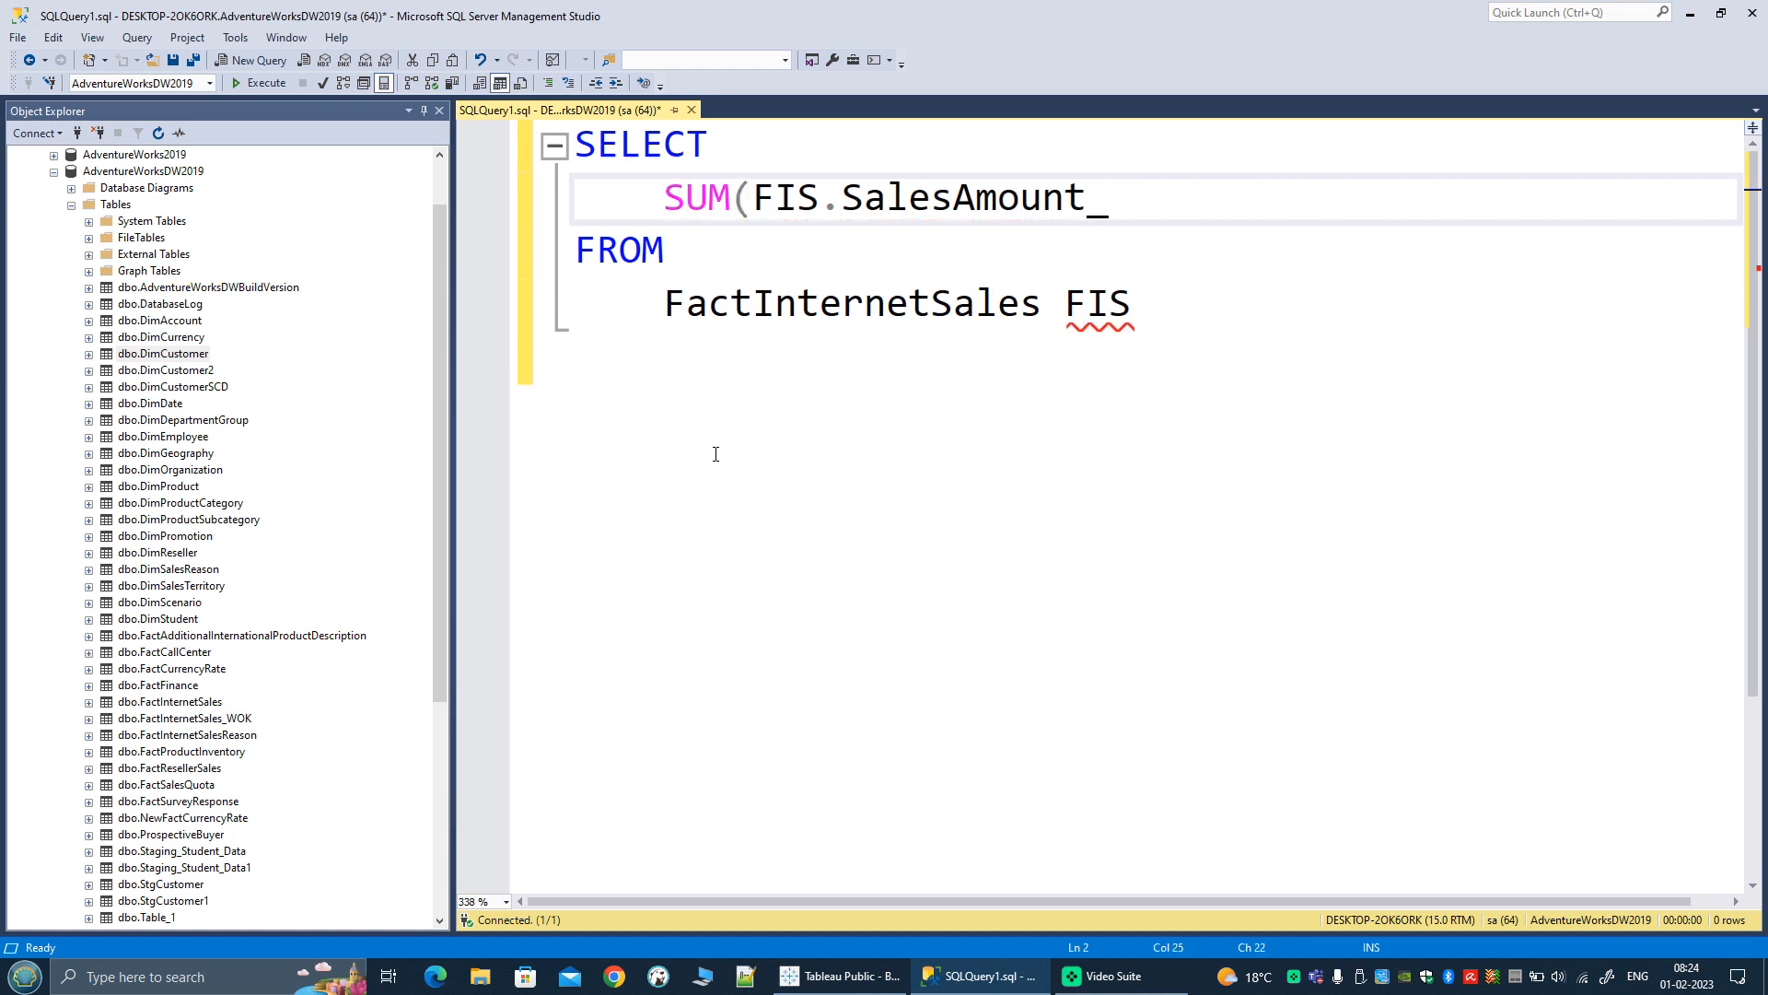
pyautogui.press('BackSpace')
pyautogui.write(')')
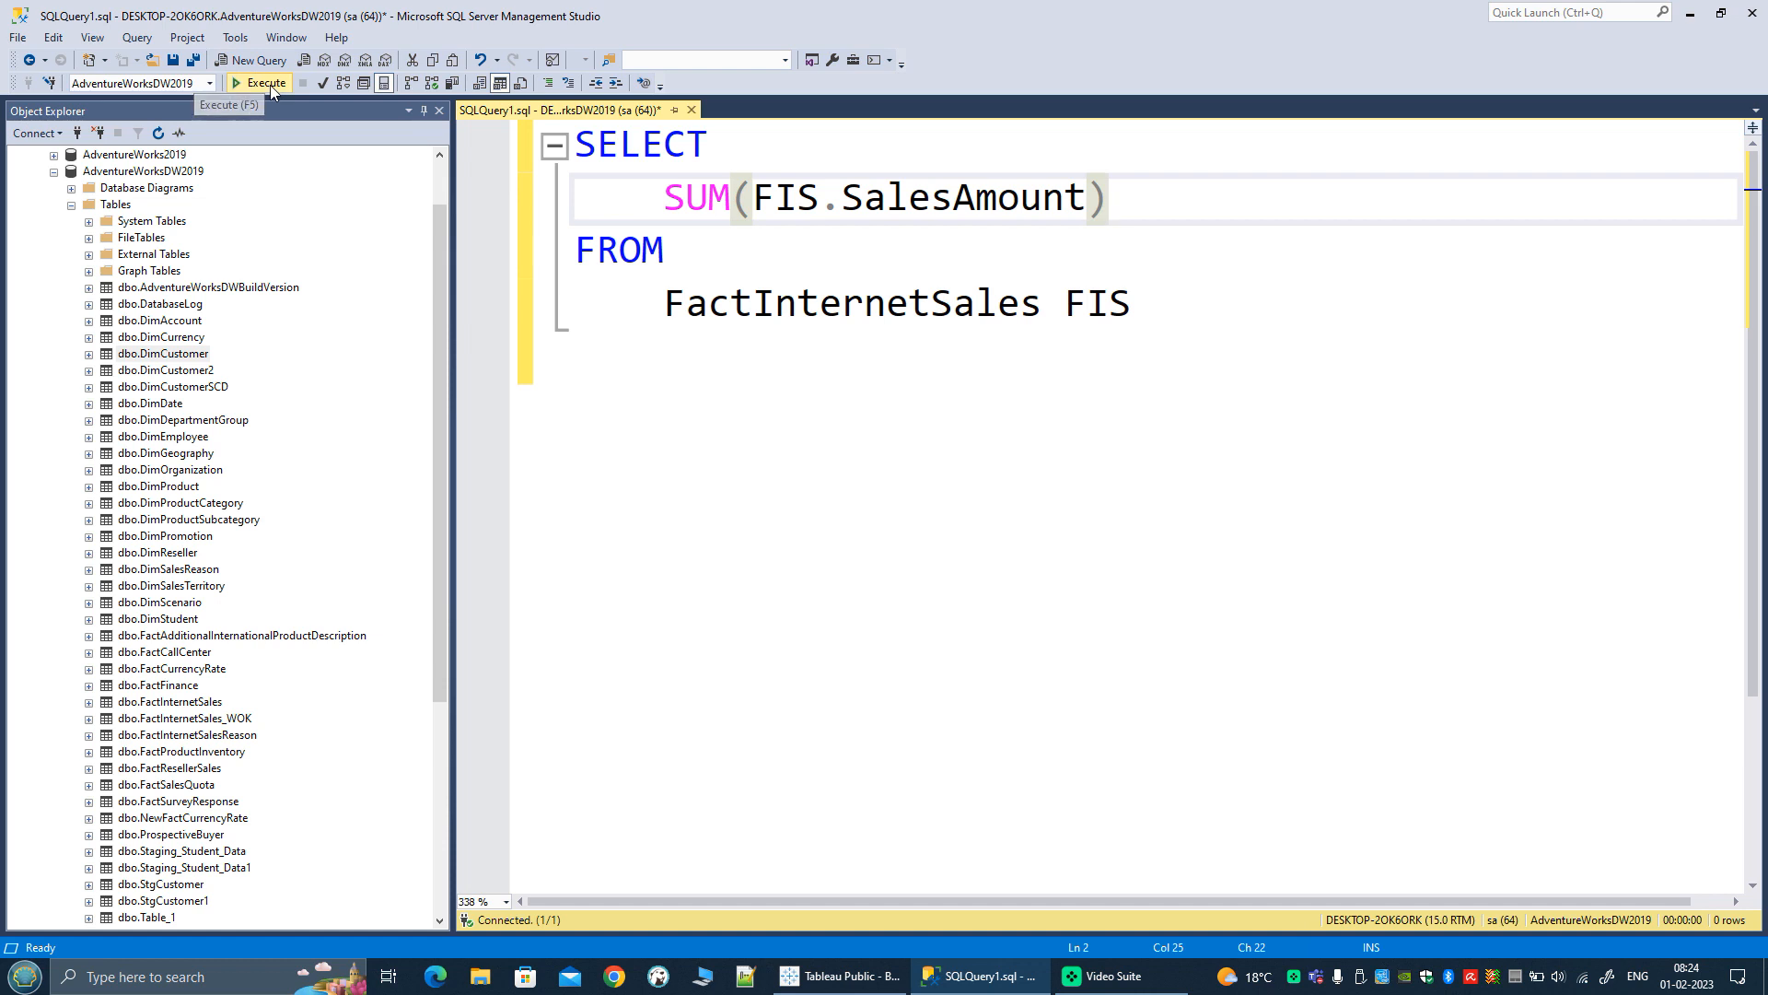
pyautogui.click(261, 83)
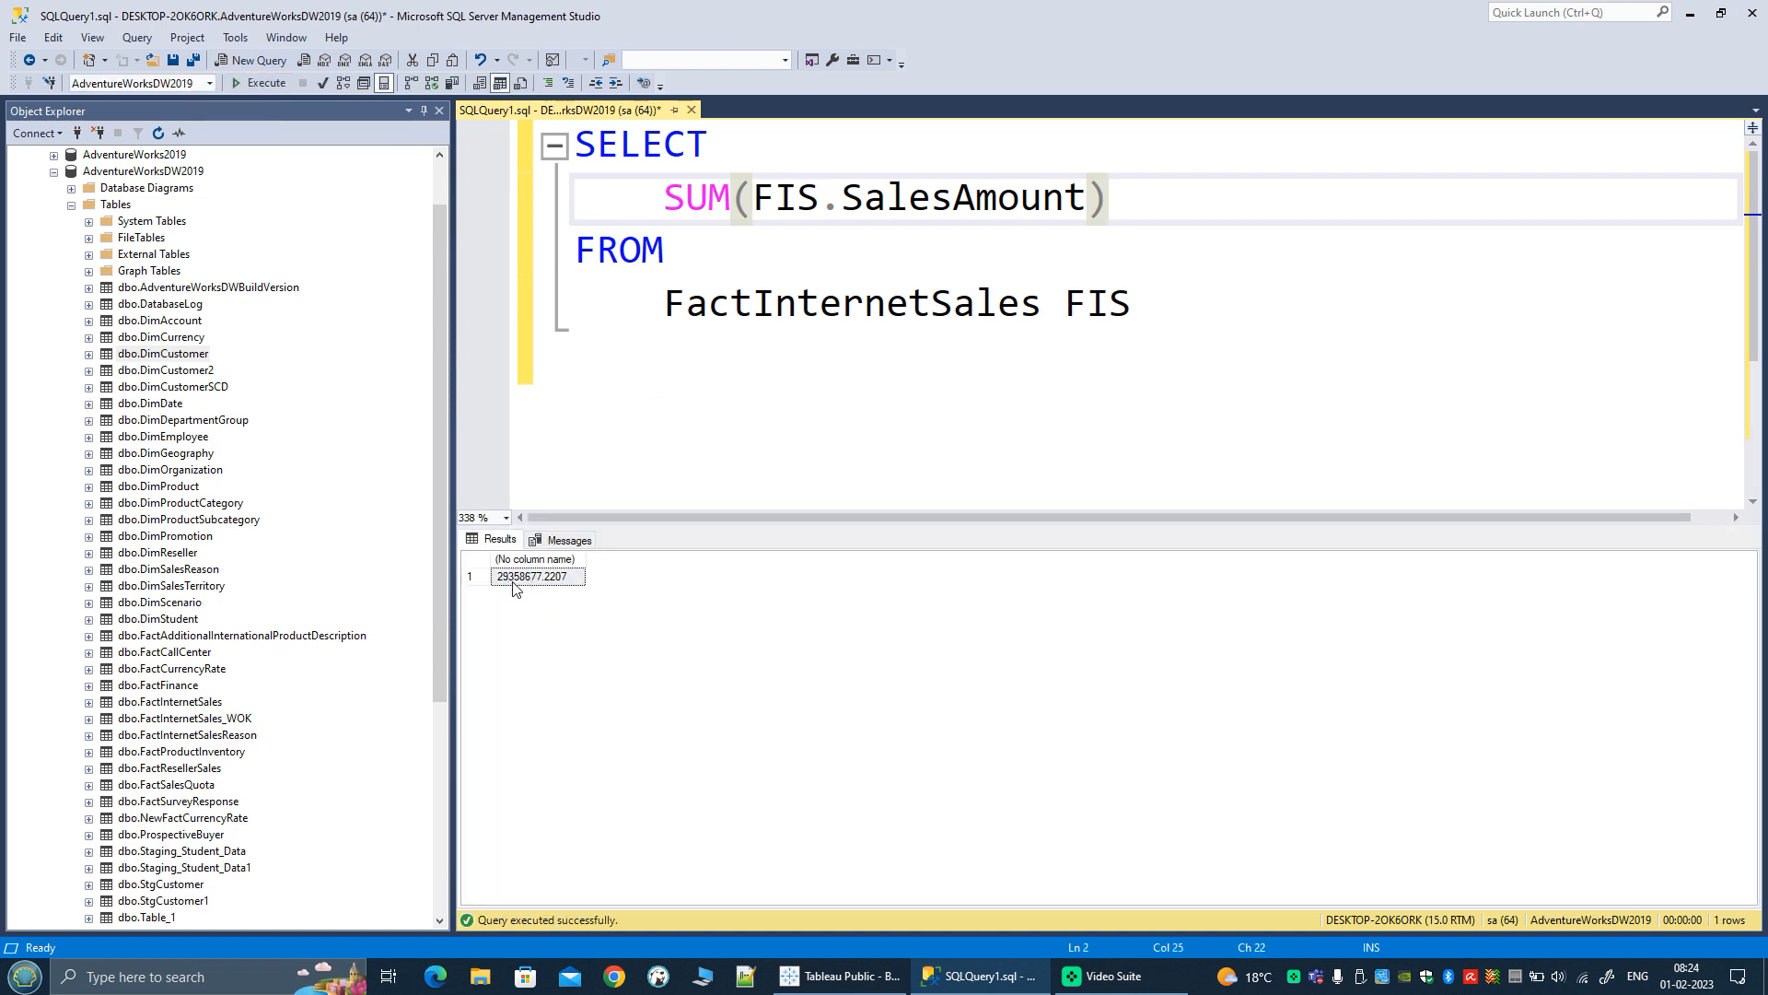
# Step: Add a JOIN to the DimDate table with the alias DD below FactInternetSales FIS
pyautogui.click(1176, 286)
pyautogui.press('Return')
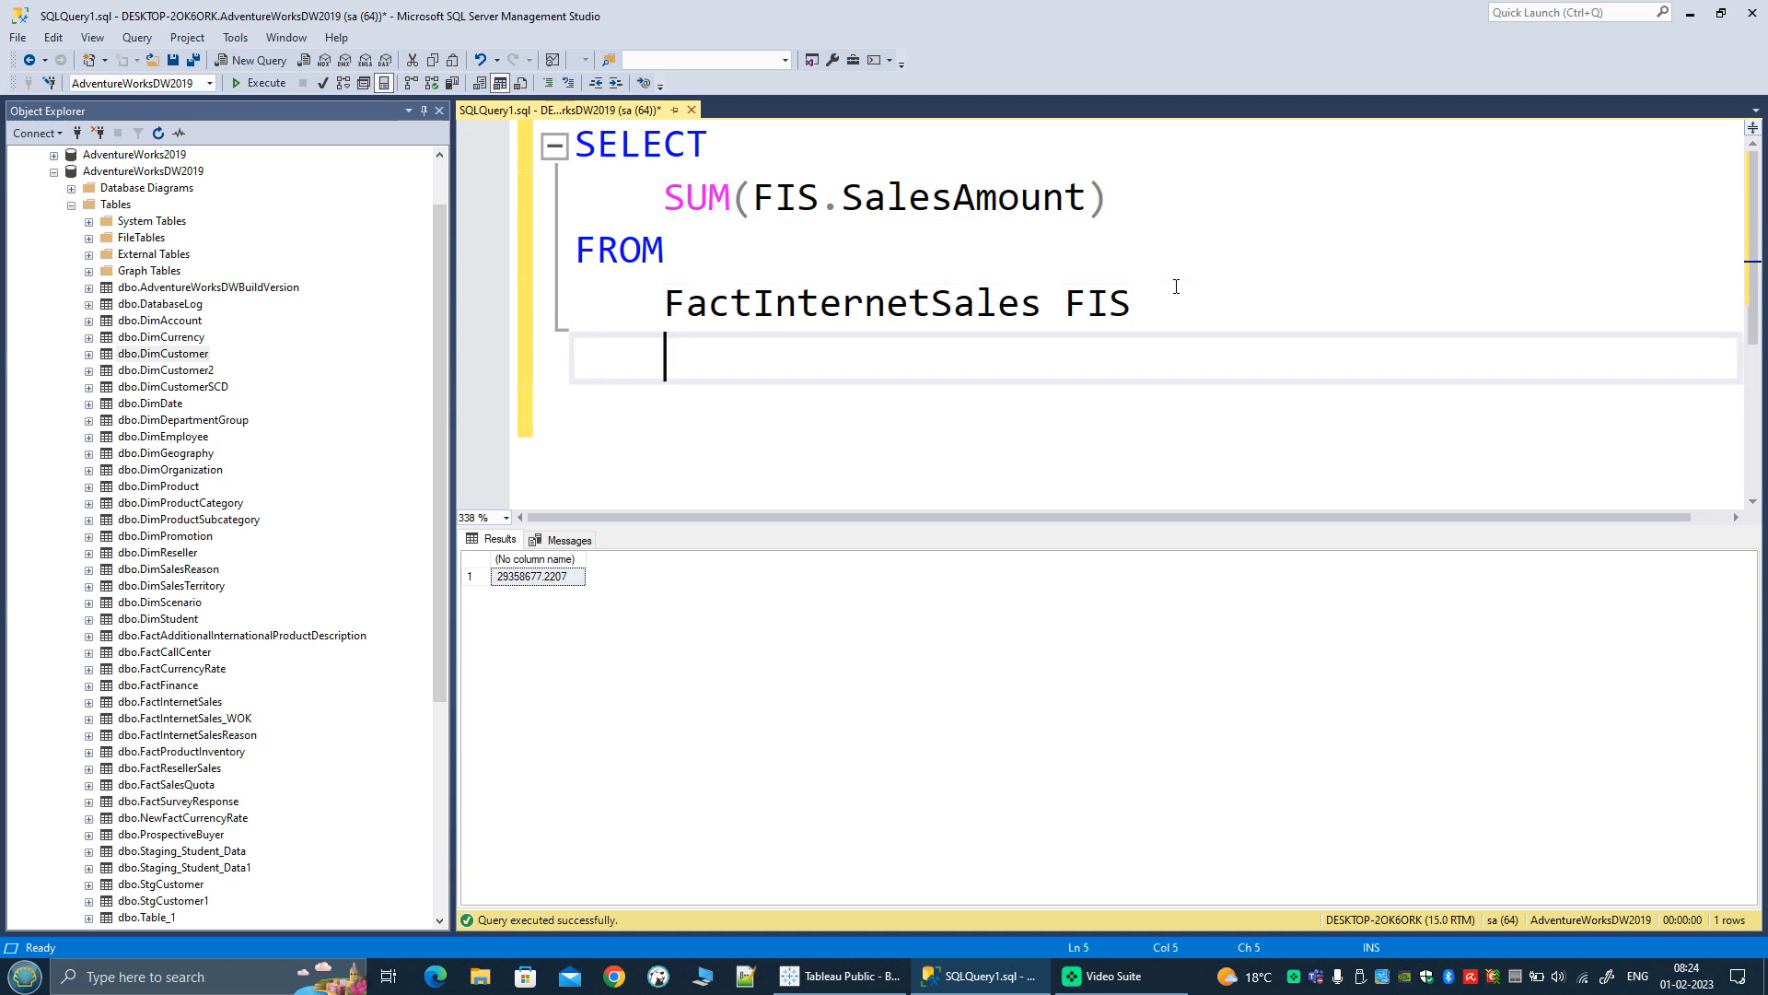
pyautogui.write('JOIN DimD')
pyautogui.press('Tab')
pyautogui.write('DD')
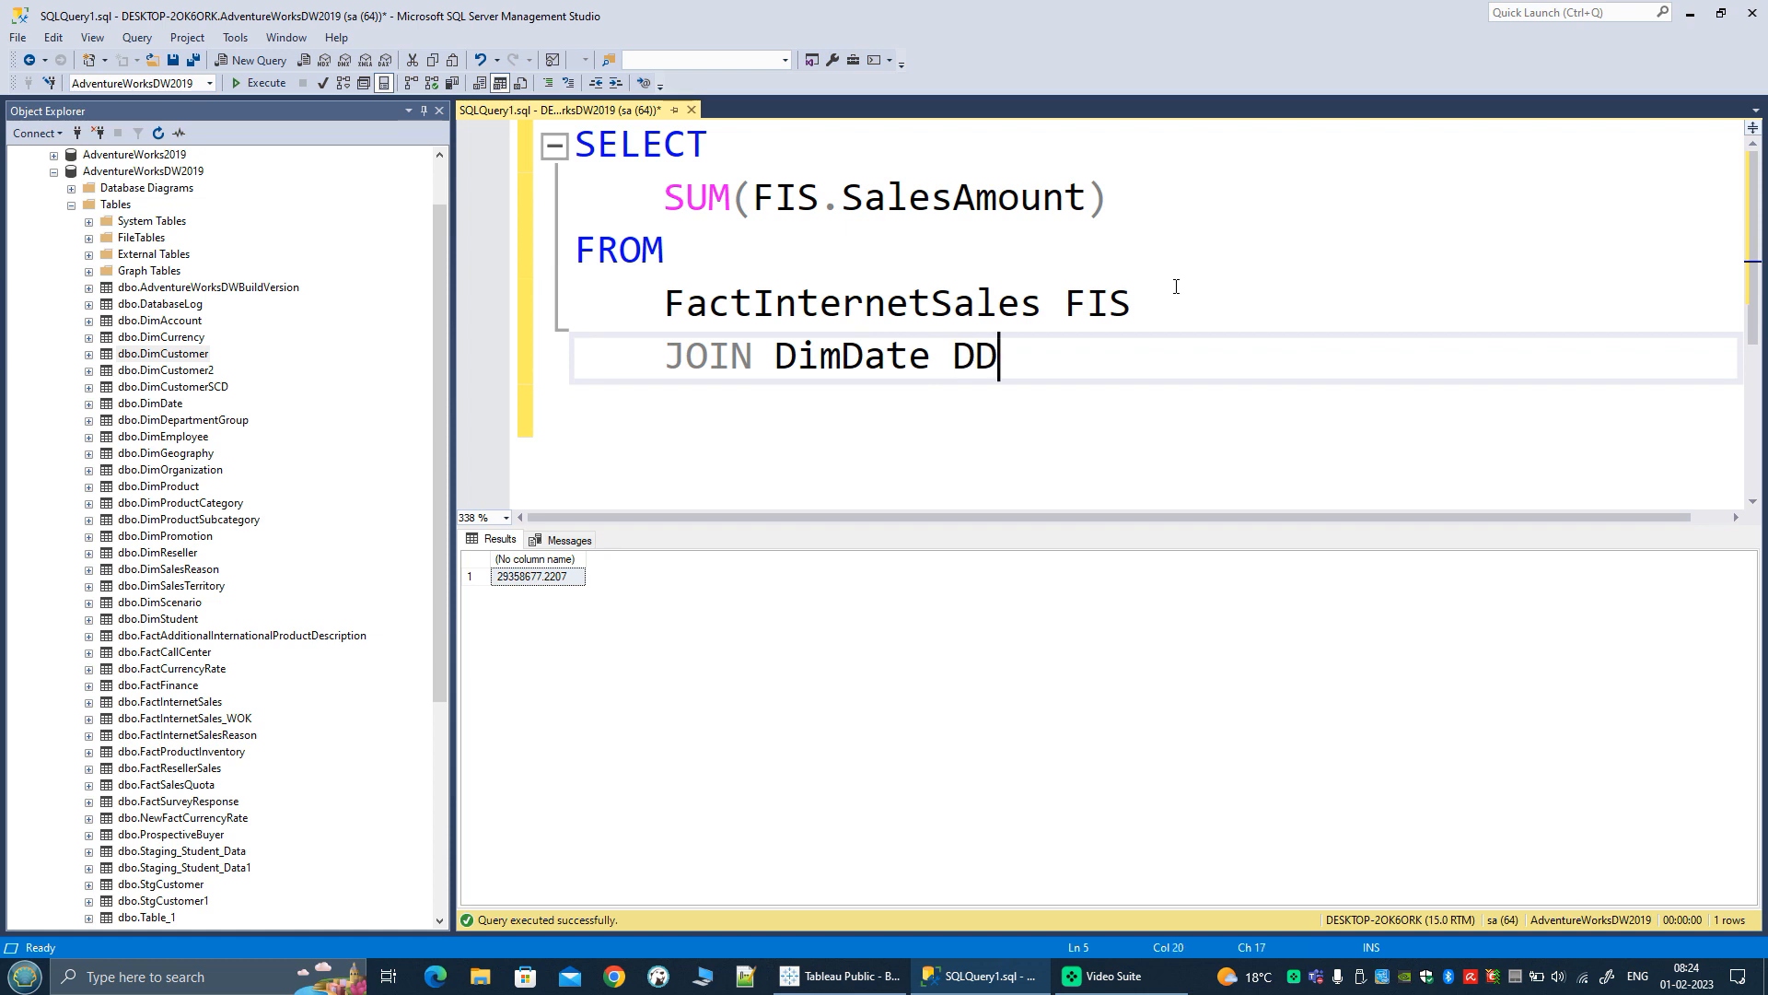
# Step: Add the join condition ON (DD.DateKey = FIS.OrderDateKey) on an indented line below the JOIN
pyautogui.press('Return')
pyautogui.press('Tab')
pyautogui.write('ON ')
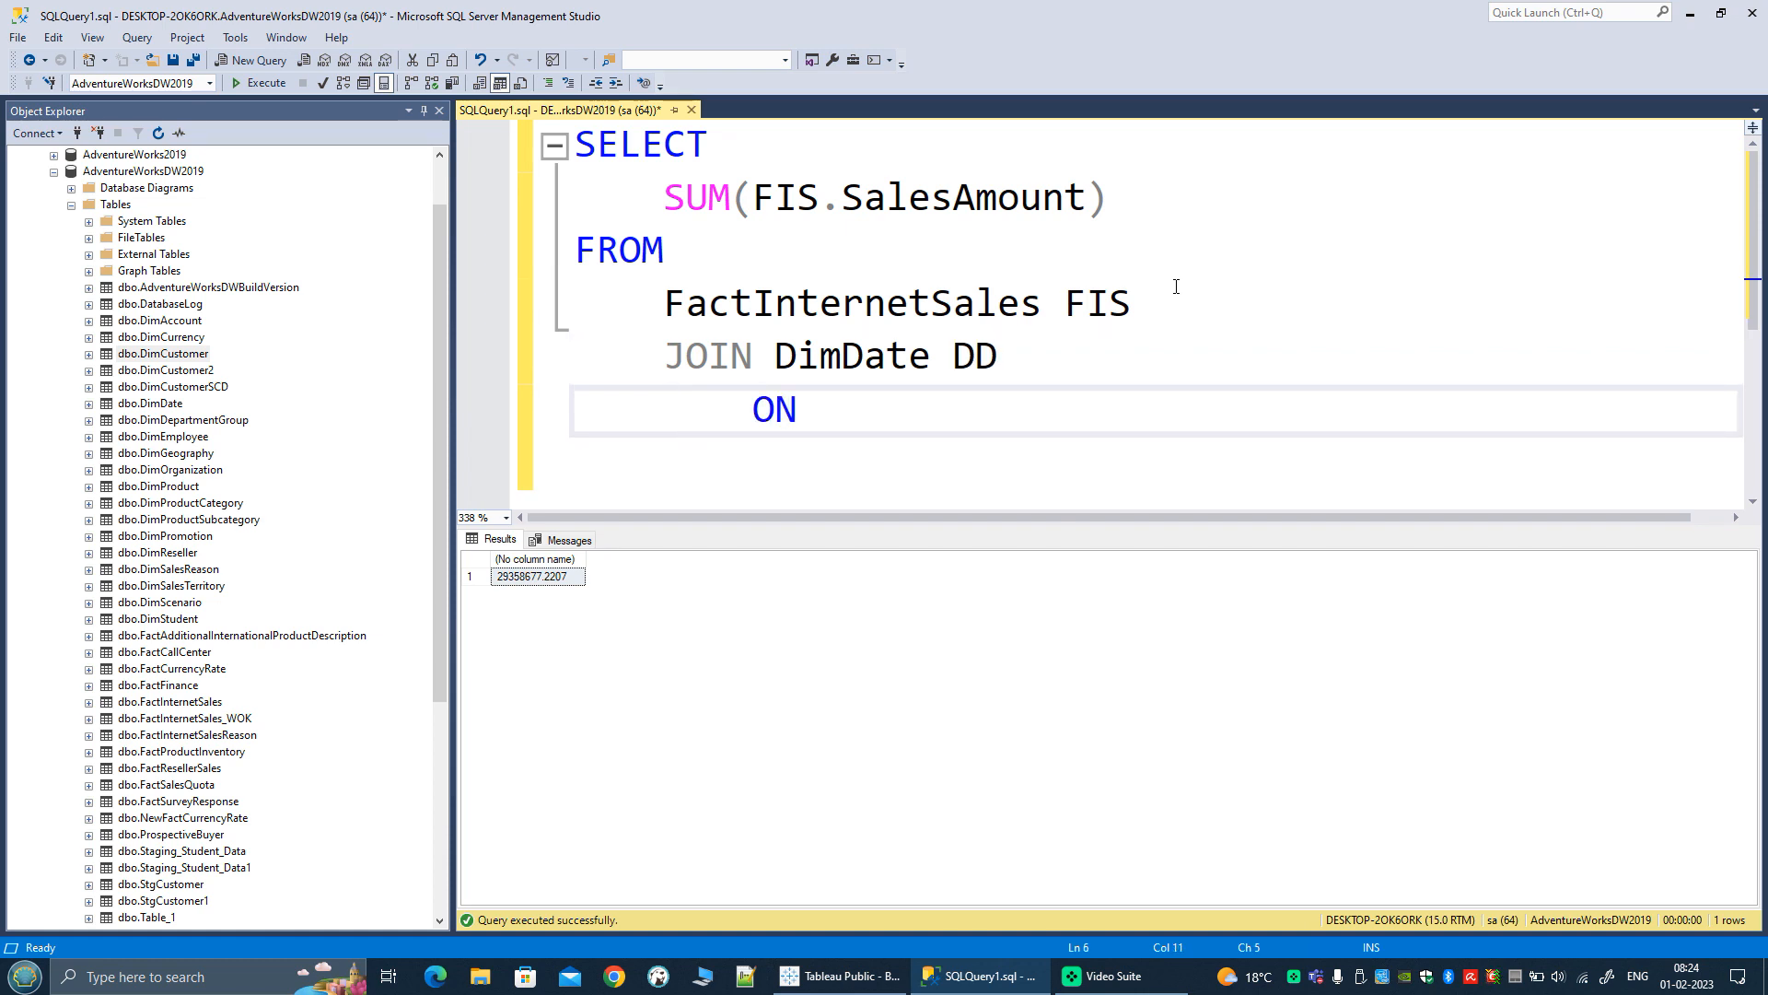
pyautogui.write('(')
pyautogui.write('DD.Date')
pyautogui.press('Tab')
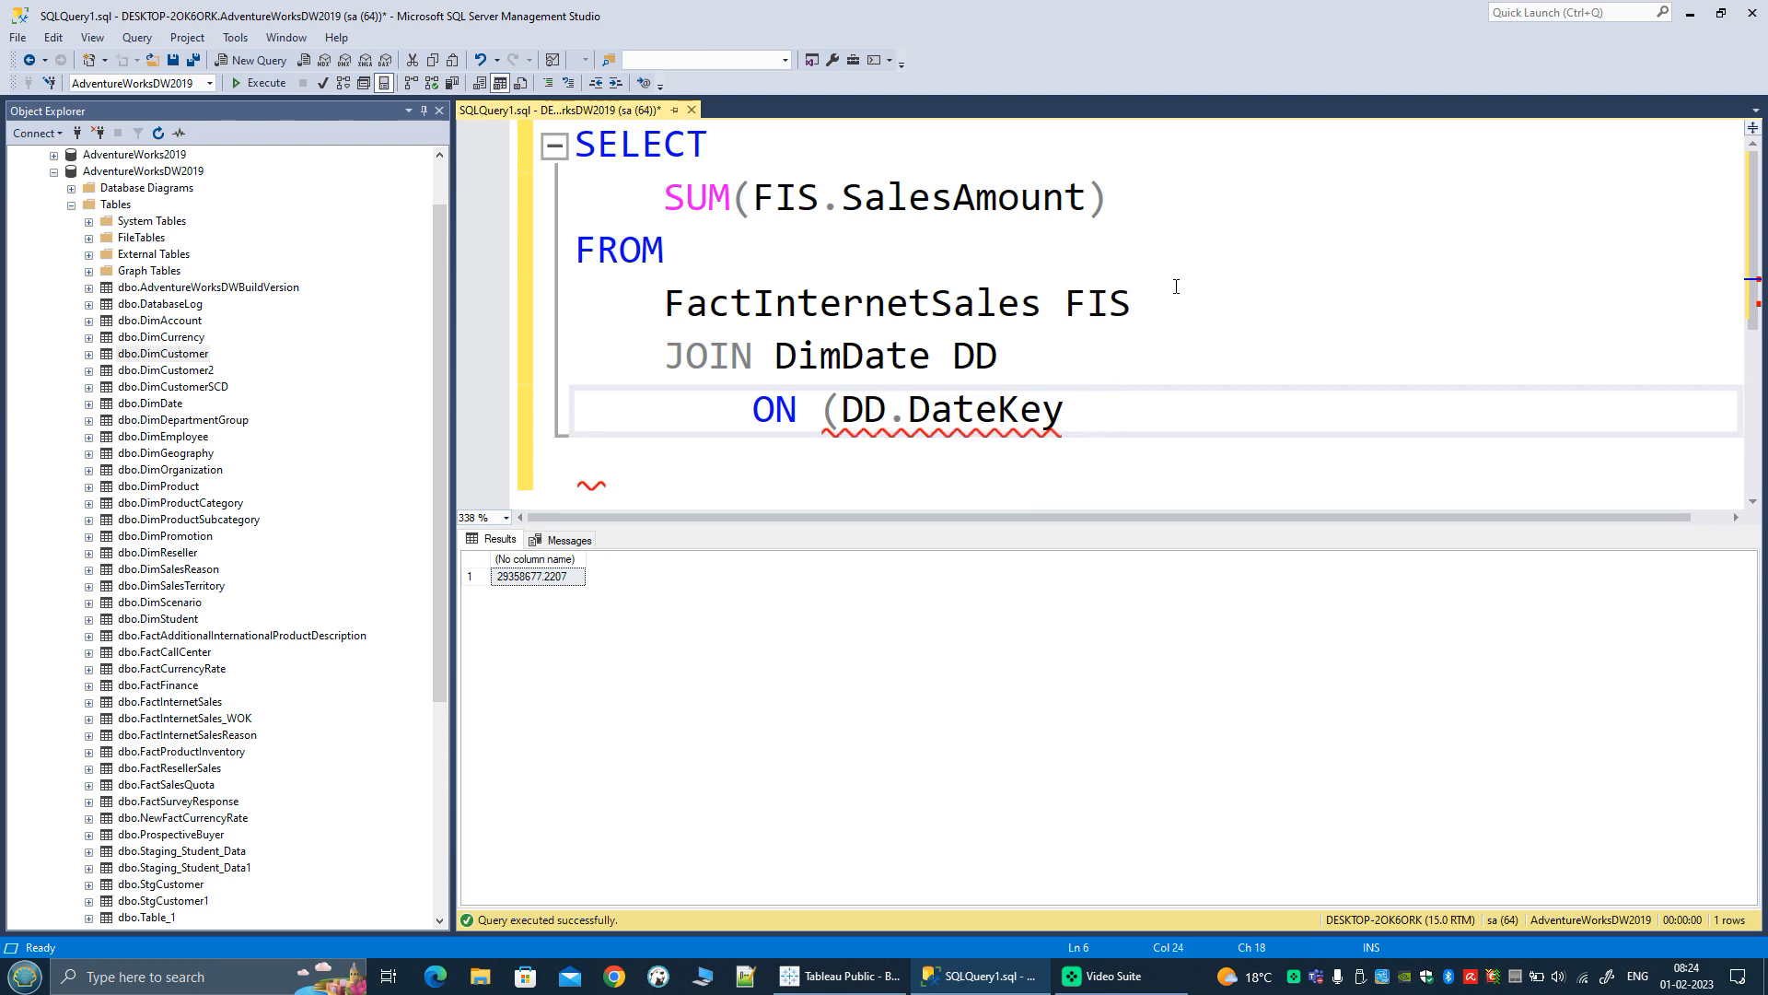
pyautogui.write('-')
pyautogui.press('BackSpace')
pyautogui.write('= FIS')
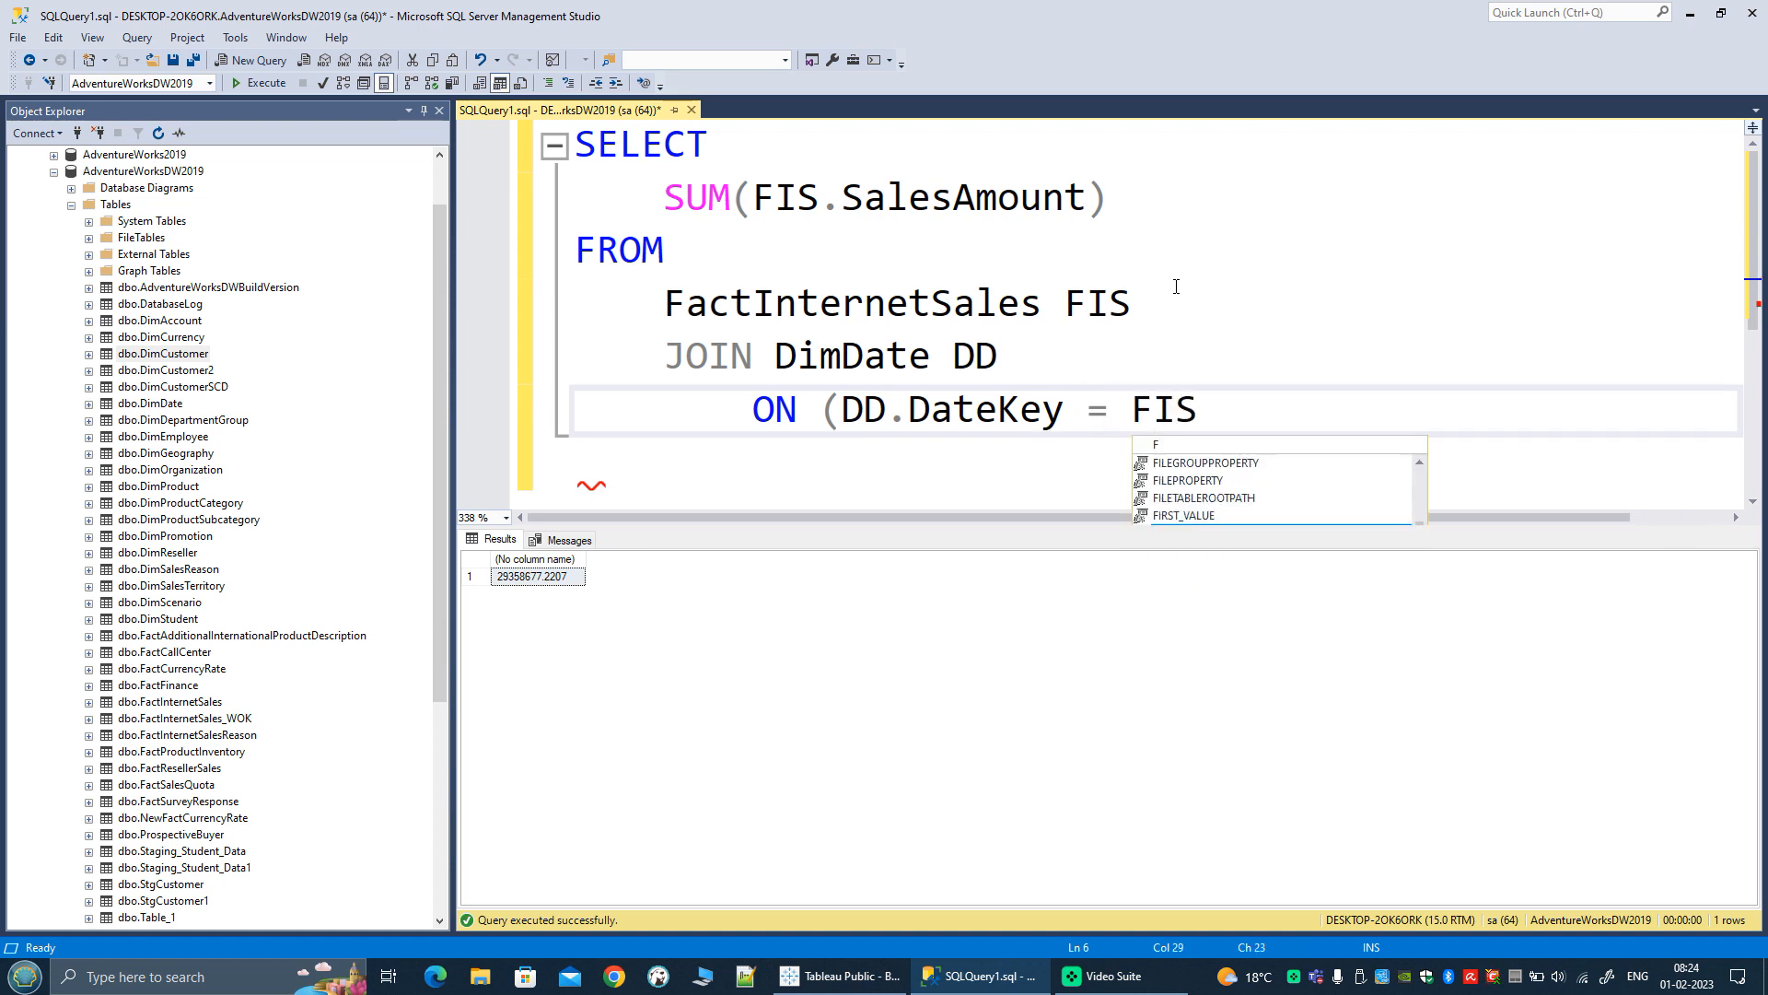
pyautogui.write('.Order')
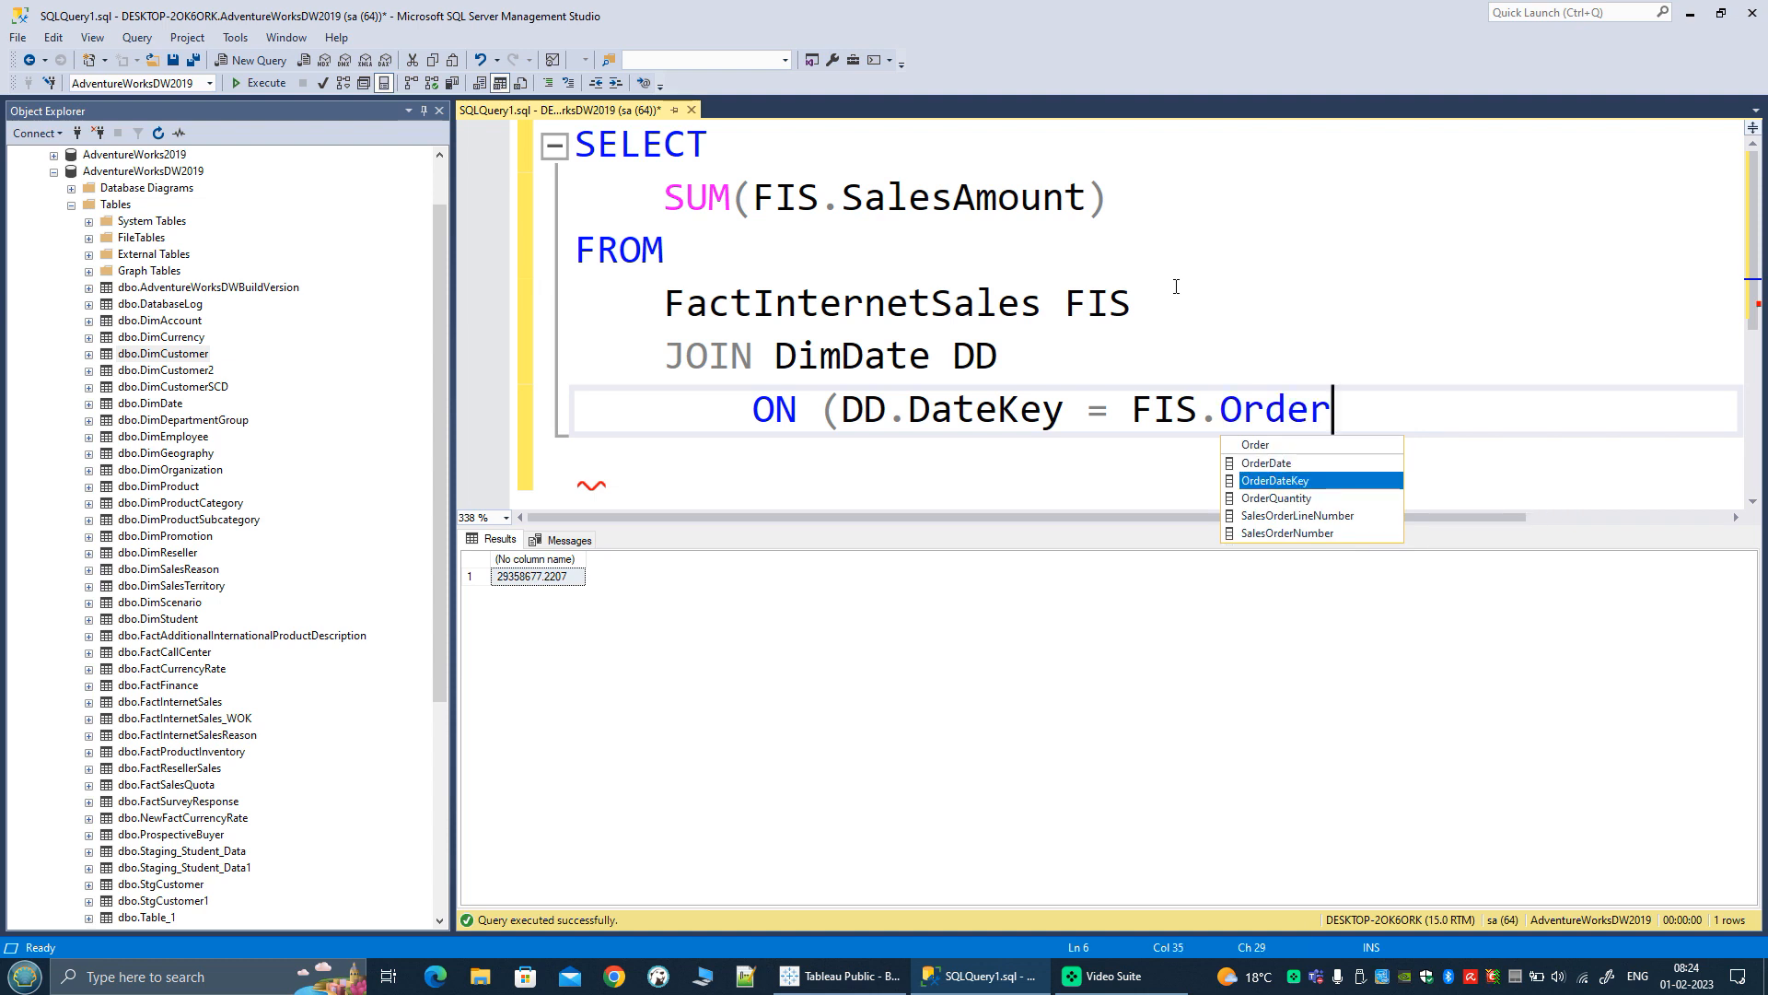
pyautogui.press('Tab')
pyautogui.write(')')
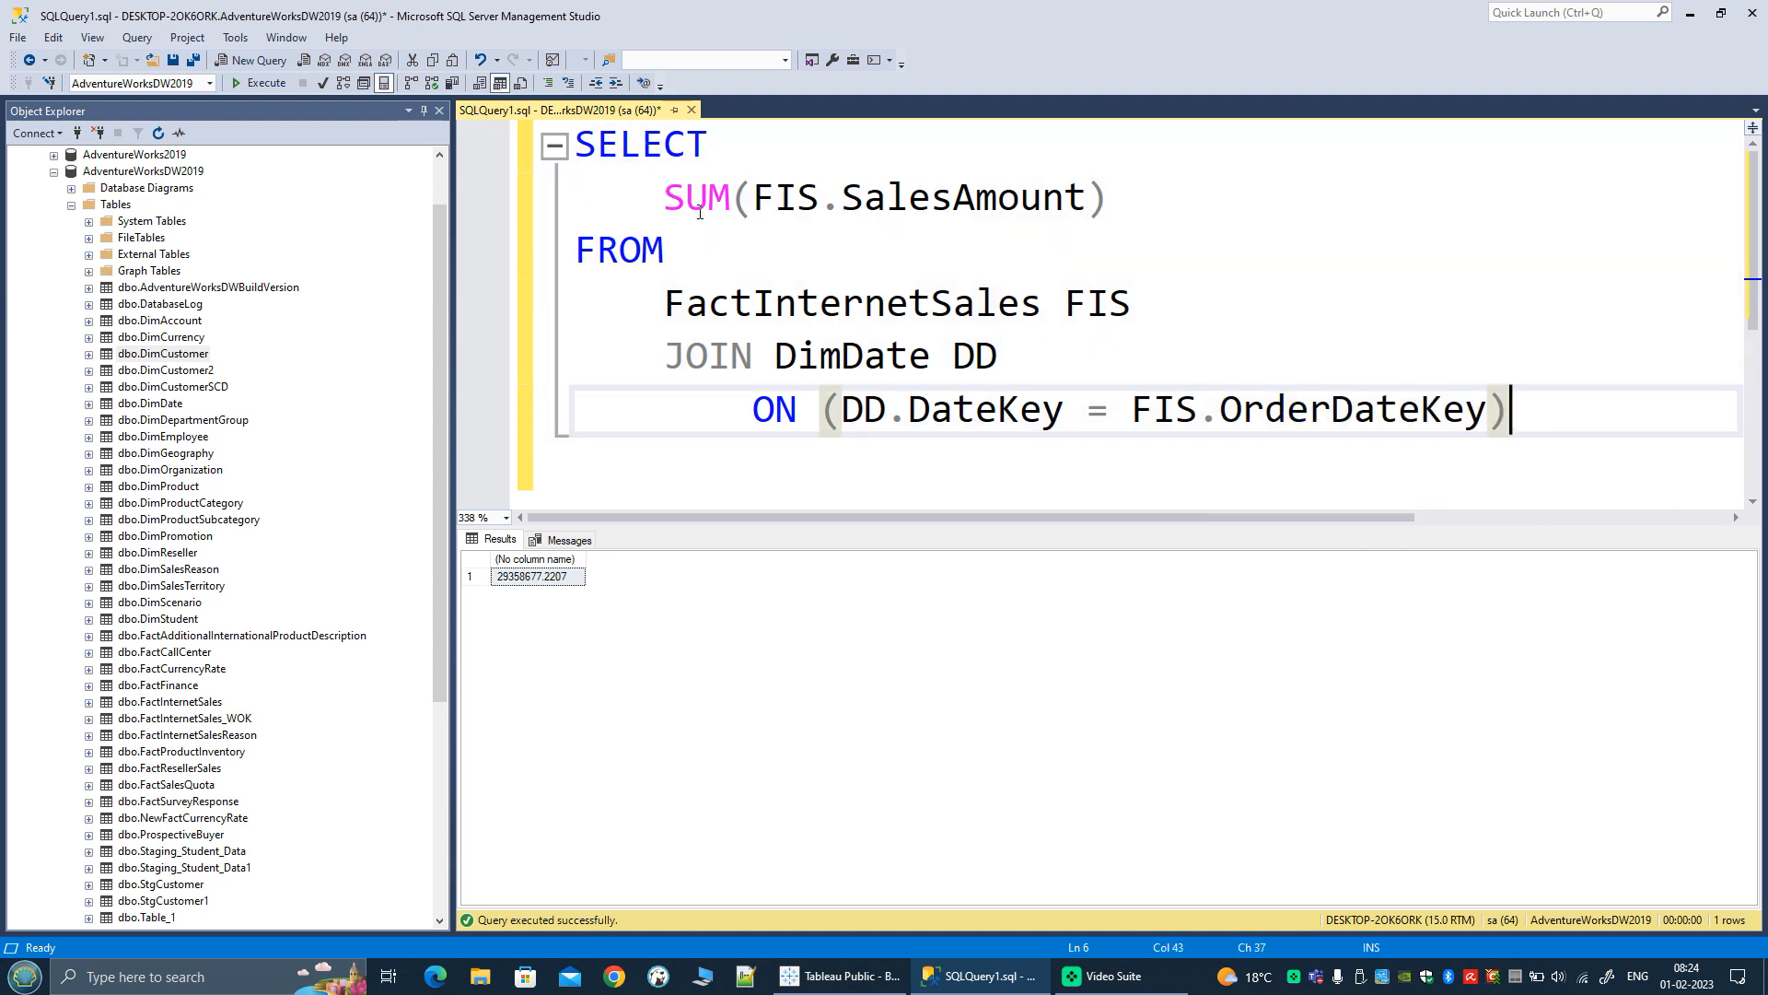
# Step: Add DD.CalendarYear as the first SELECT column, with a comma before SUM(FIS.SalesAmount)
pyautogui.click(736, 147)
pyautogui.press('Return')
pyautogui.press('Tab')
pyautogui.write('DD.')
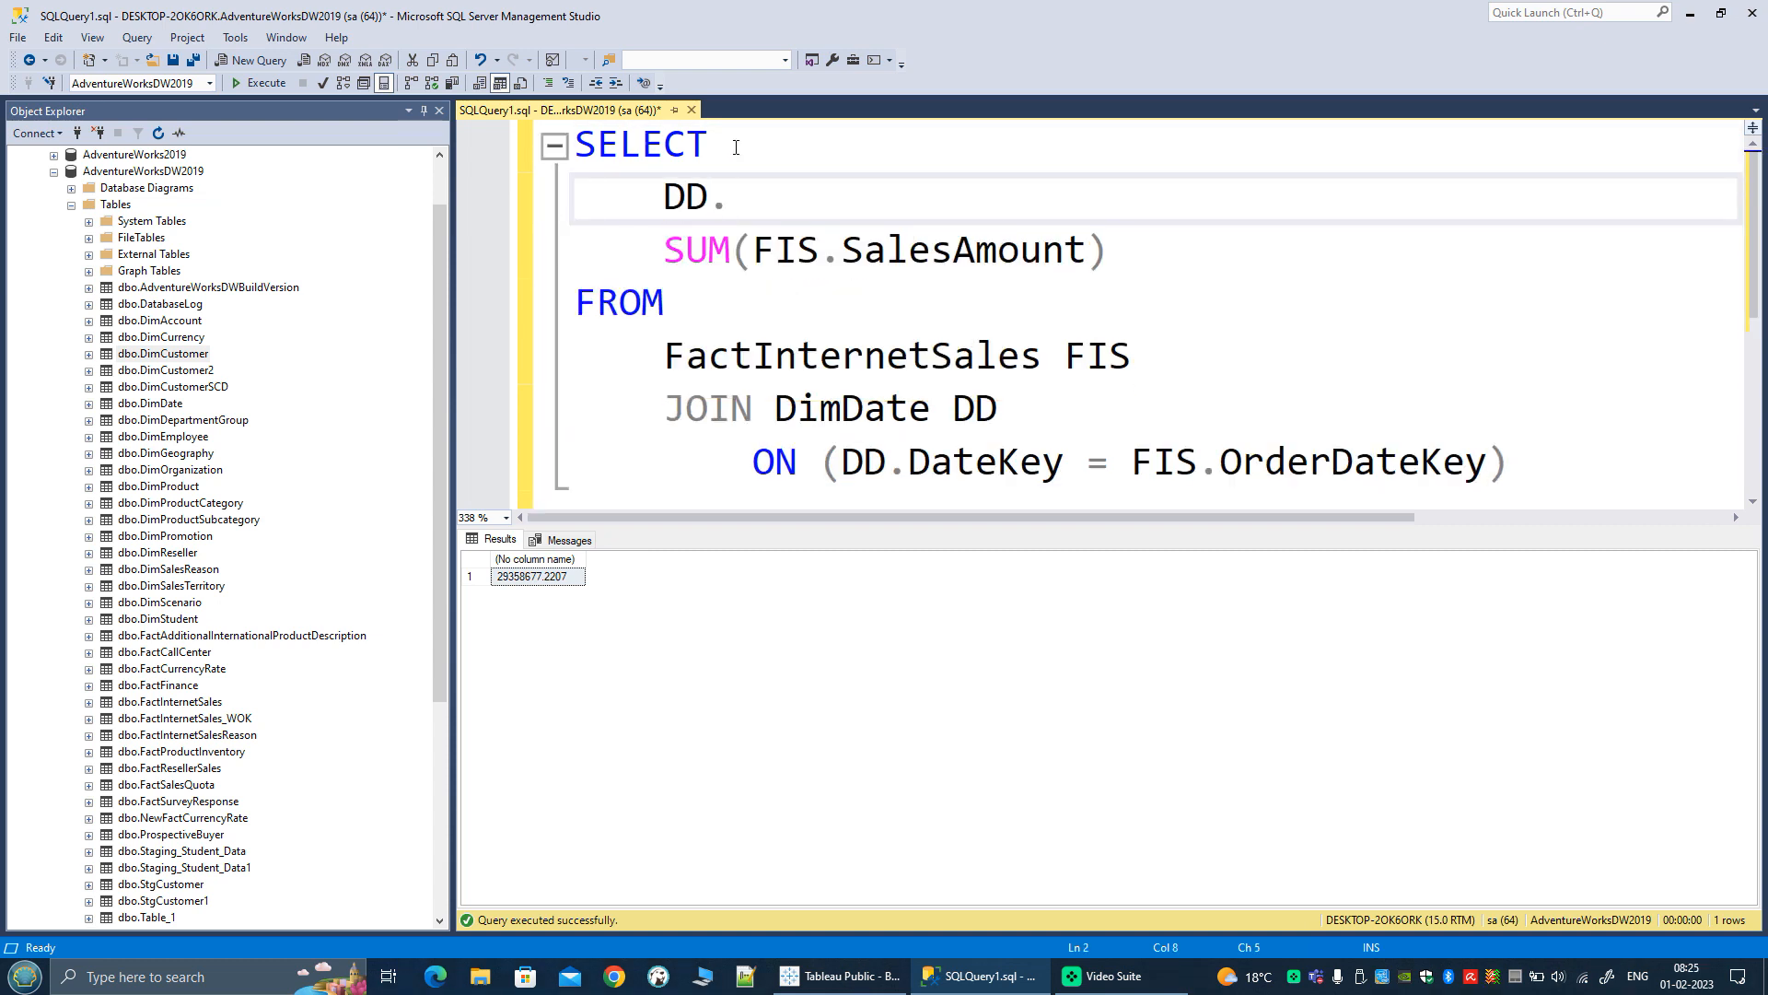
pyautogui.press('Down')
pyautogui.press('Down')
pyautogui.press('Down')
pyautogui.press('Tab')
pyautogui.press('Down')
pyautogui.press('Home')
pyautogui.write(',')
# Step: Append a GROUP BY clause on DD.CalendarYear to the query and execute it
pyautogui.press('Down')
pyautogui.press('Down')
pyautogui.press('Down')
pyautogui.press('Down')
pyautogui.press('Down')
pyautogui.press('BackSpace')
pyautogui.press('BackSpace')
pyautogui.write('GROUP BY')
pyautogui.press('Return')
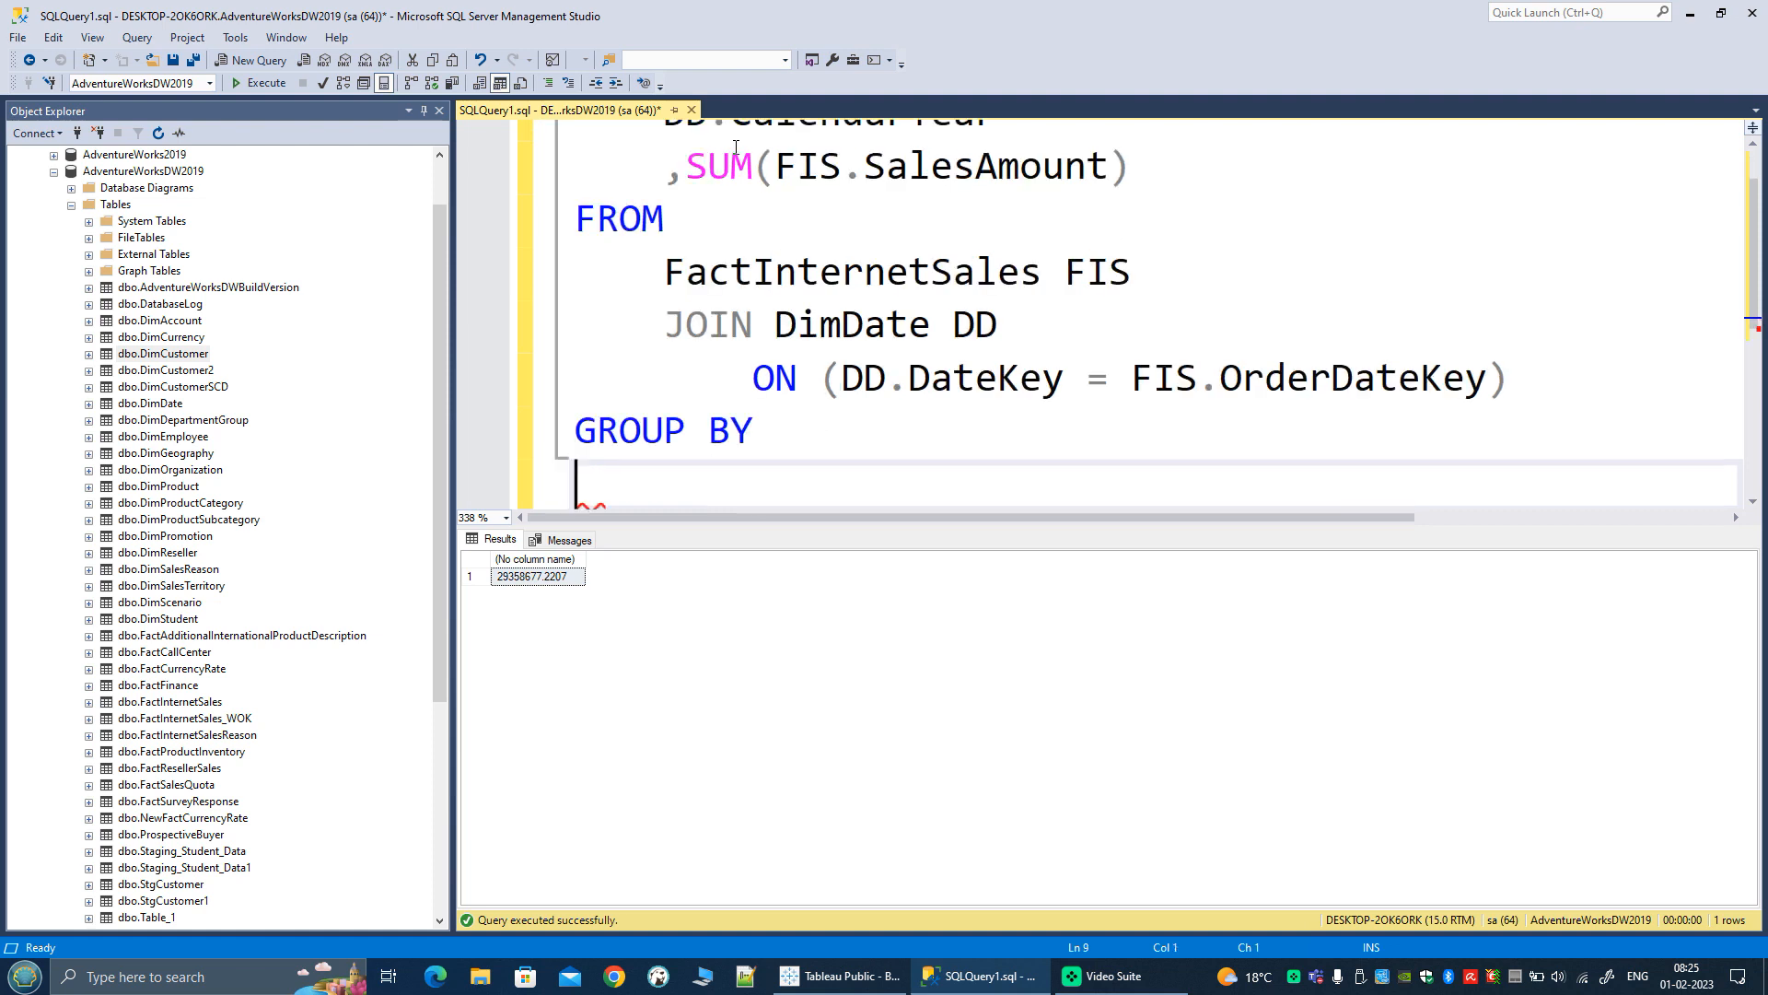
pyautogui.press('Tab')
pyautogui.keyDown('ctrl'); pyautogui.scroll(-4, 856, 347); pyautogui.keyUp('ctrl')
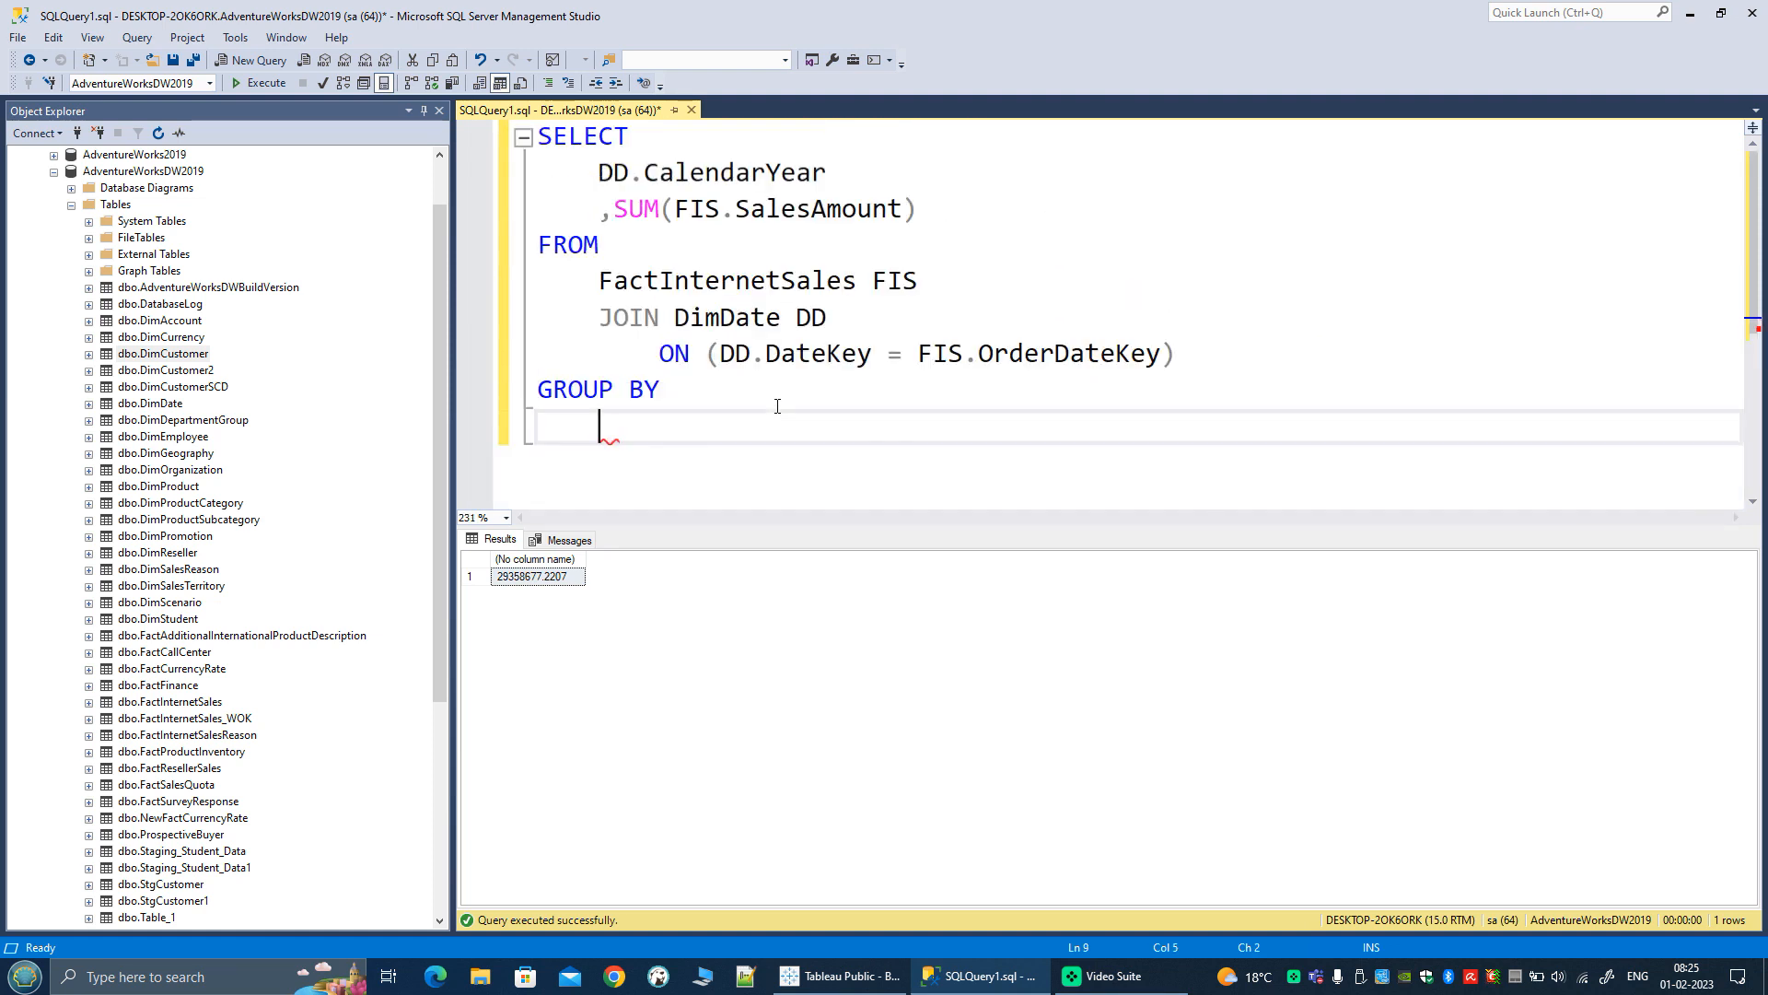
pyautogui.moveTo(599, 173); pyautogui.dragTo(910, 173)
pyautogui.hotkey('ctrl', 'c')
pyautogui.click(921, 426)
pyautogui.hotkey('ctrl', 'v')
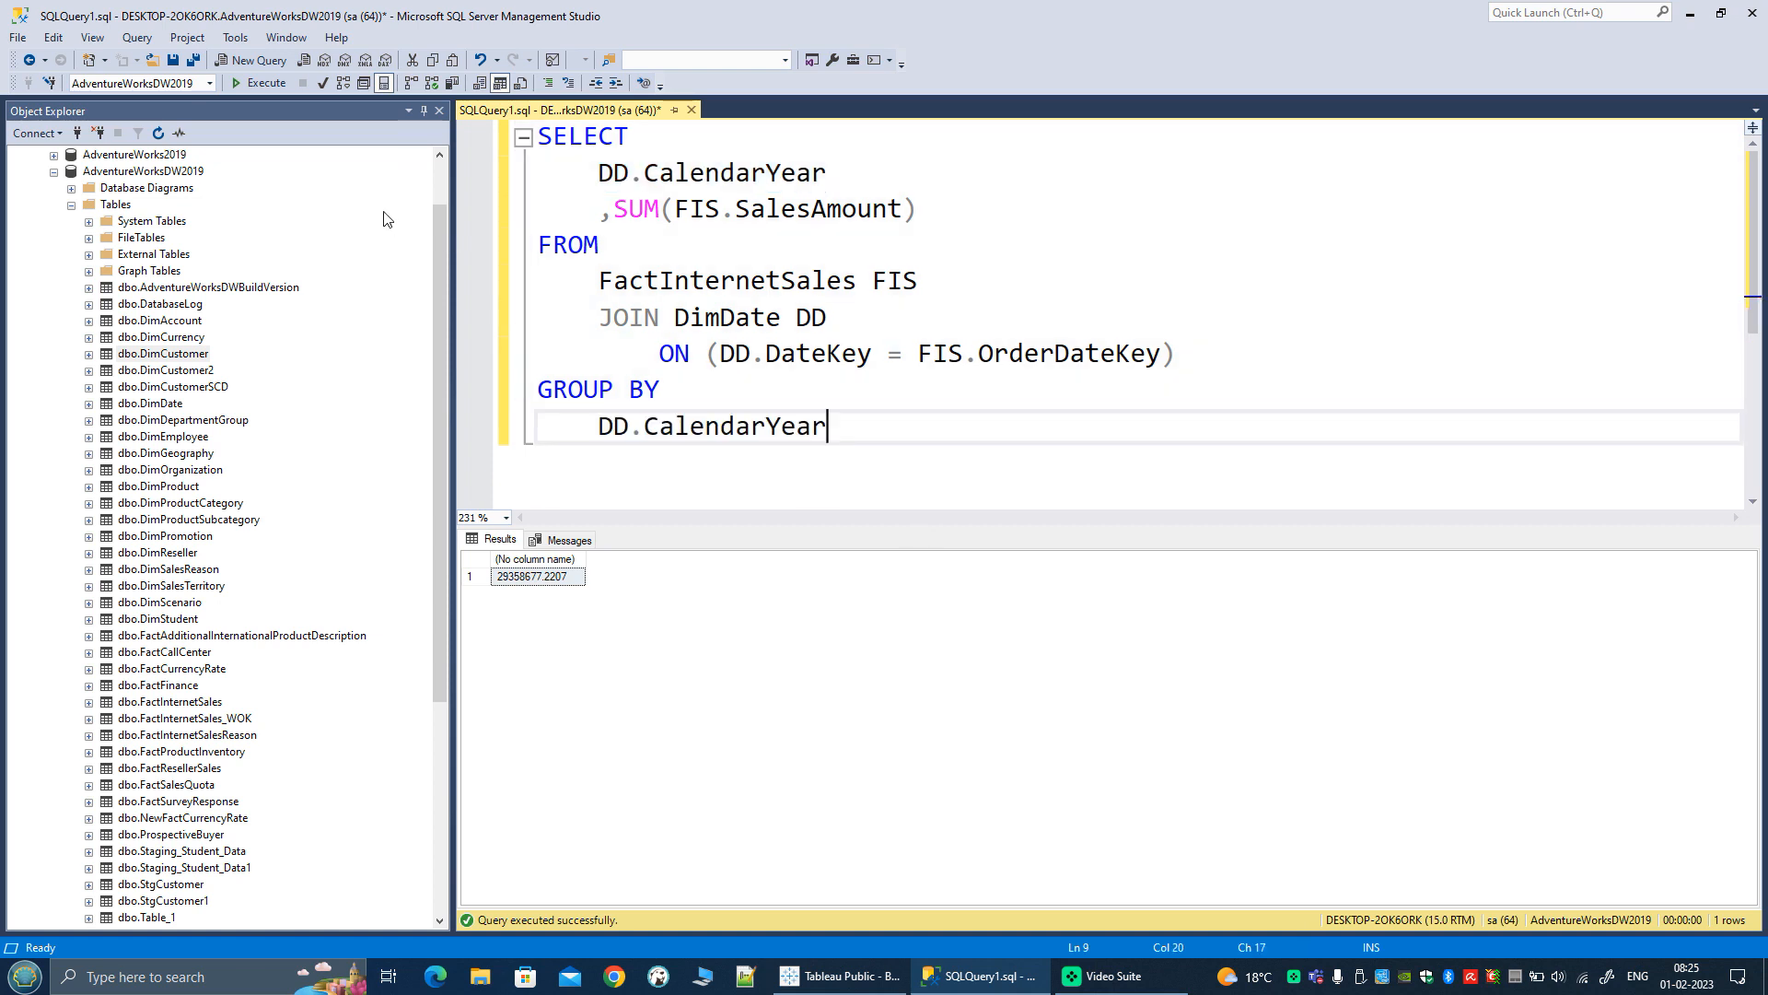
pyautogui.click(271, 84)
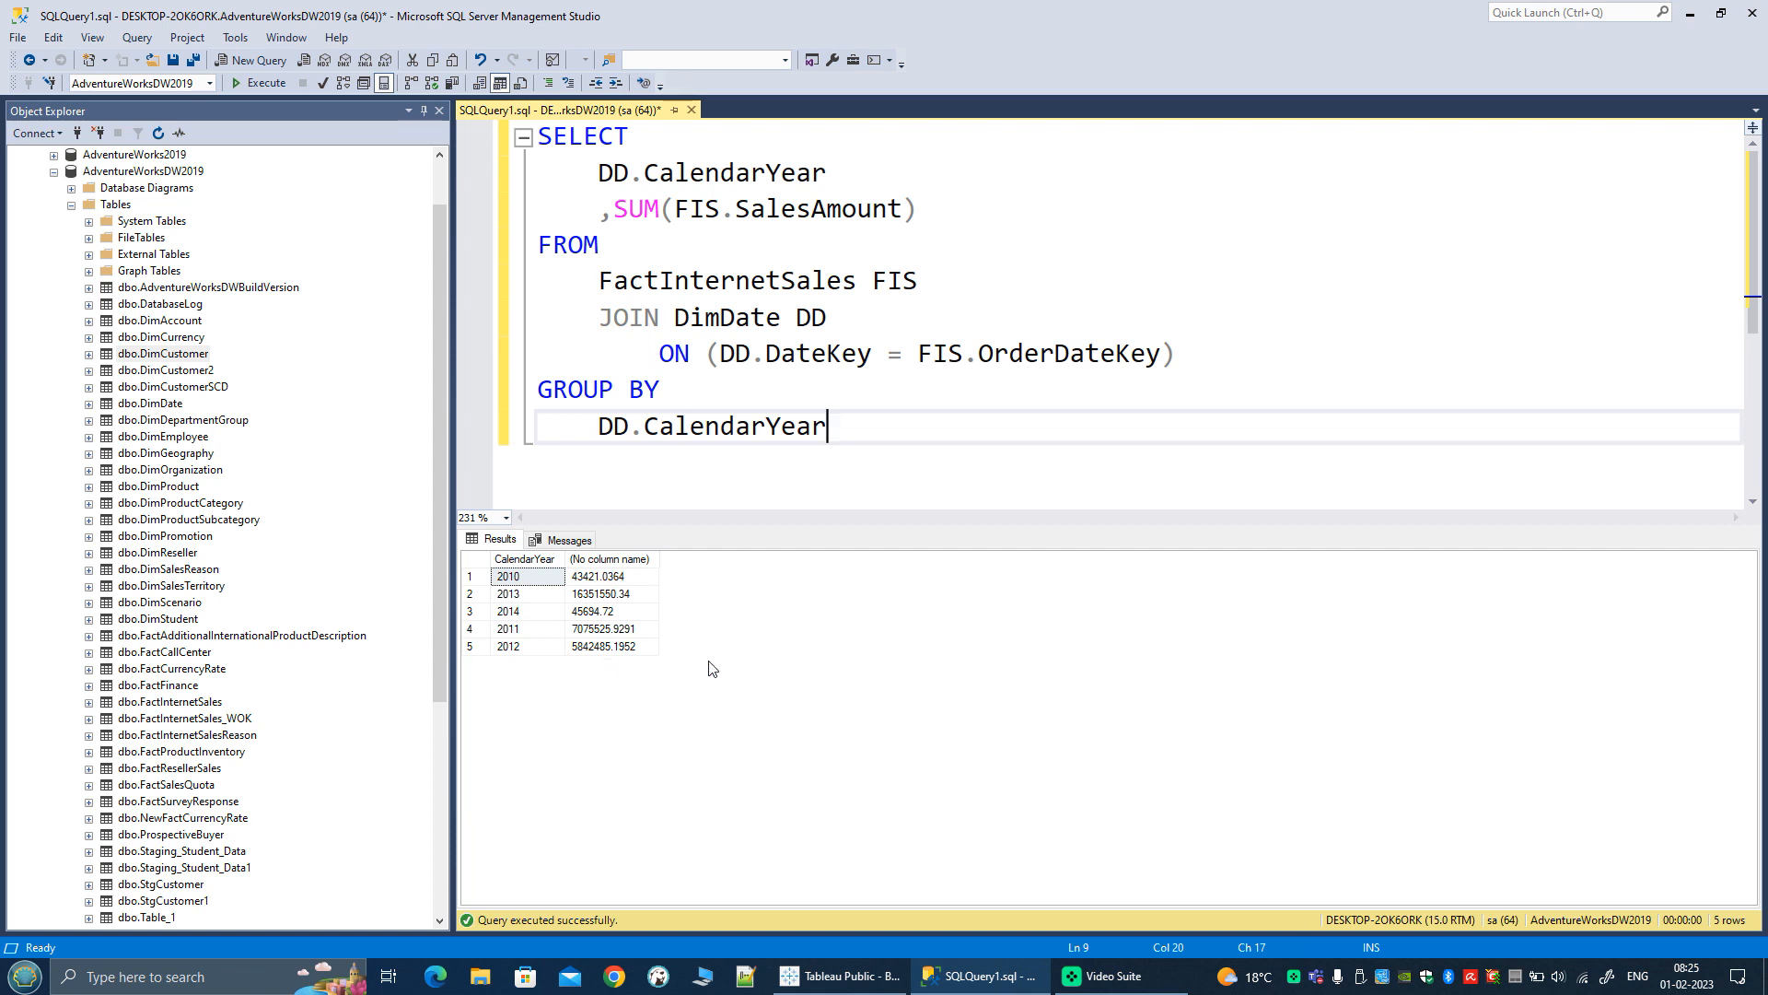
# Step: End the query with a semicolon, add select * from FactInternetSales below it, and execute only that new statement
pyautogui.write(';')
pyautogui.press('Return')
pyautogui.press('Return')
pyautogui.write('select * from ')
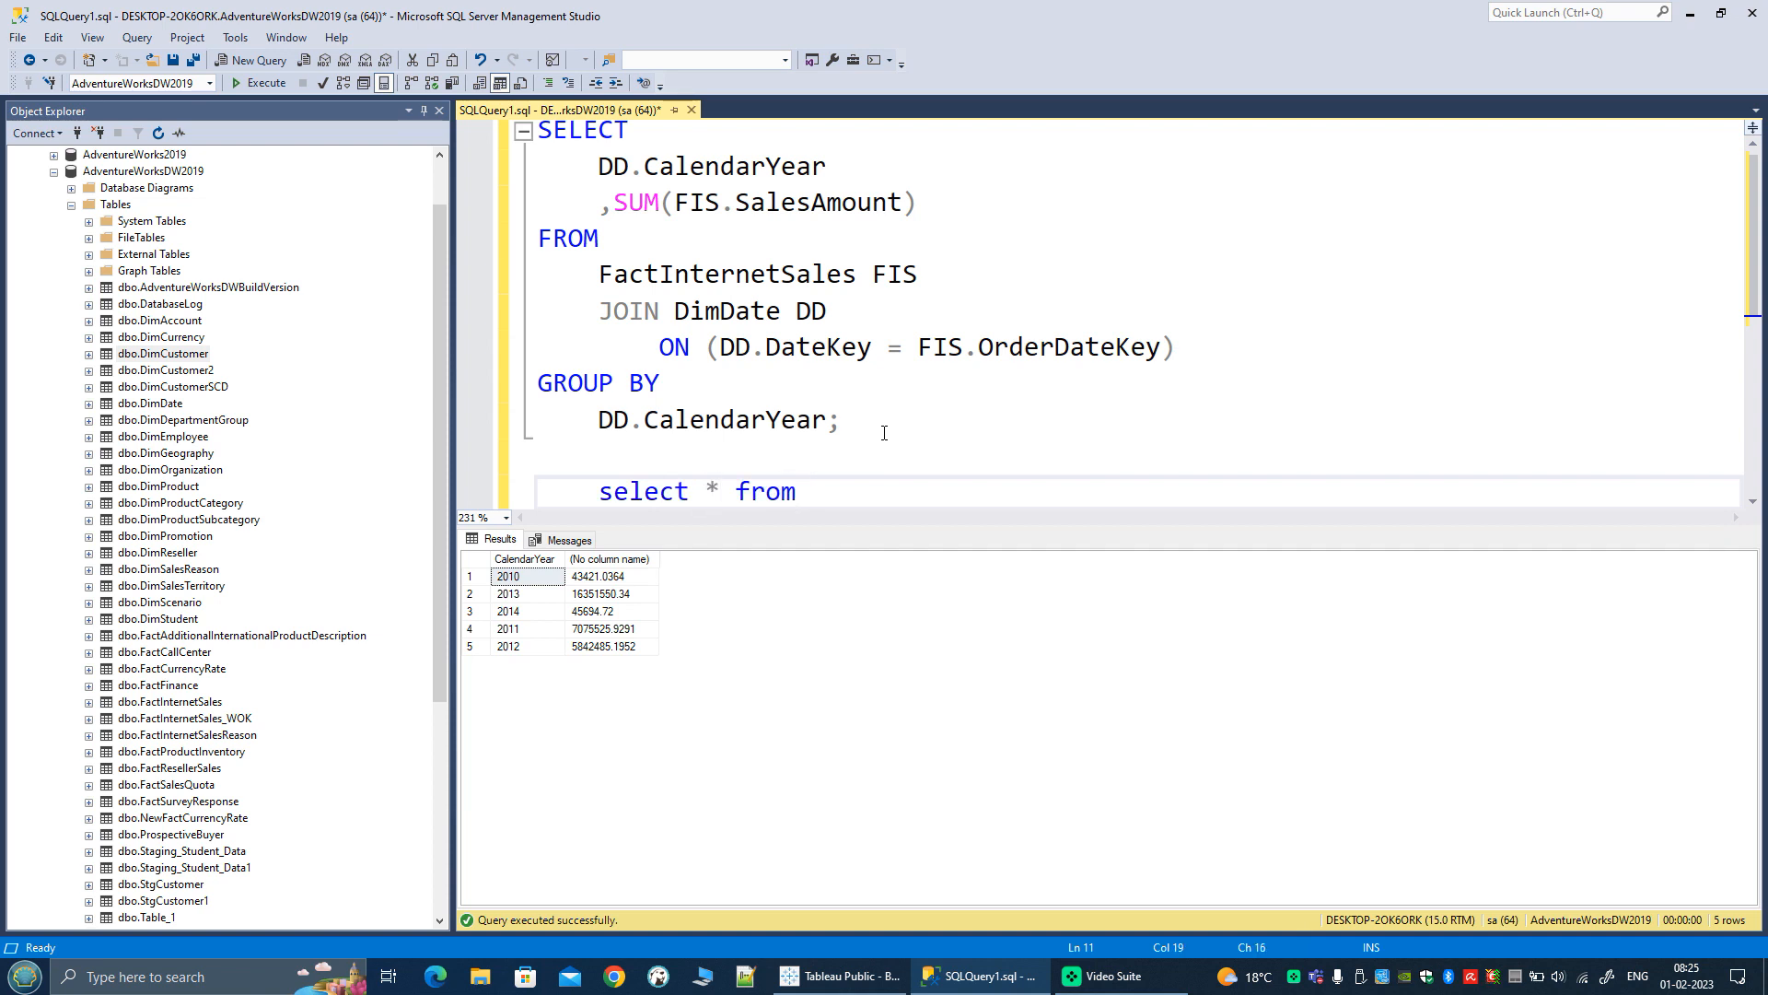
pyautogui.write('fact')
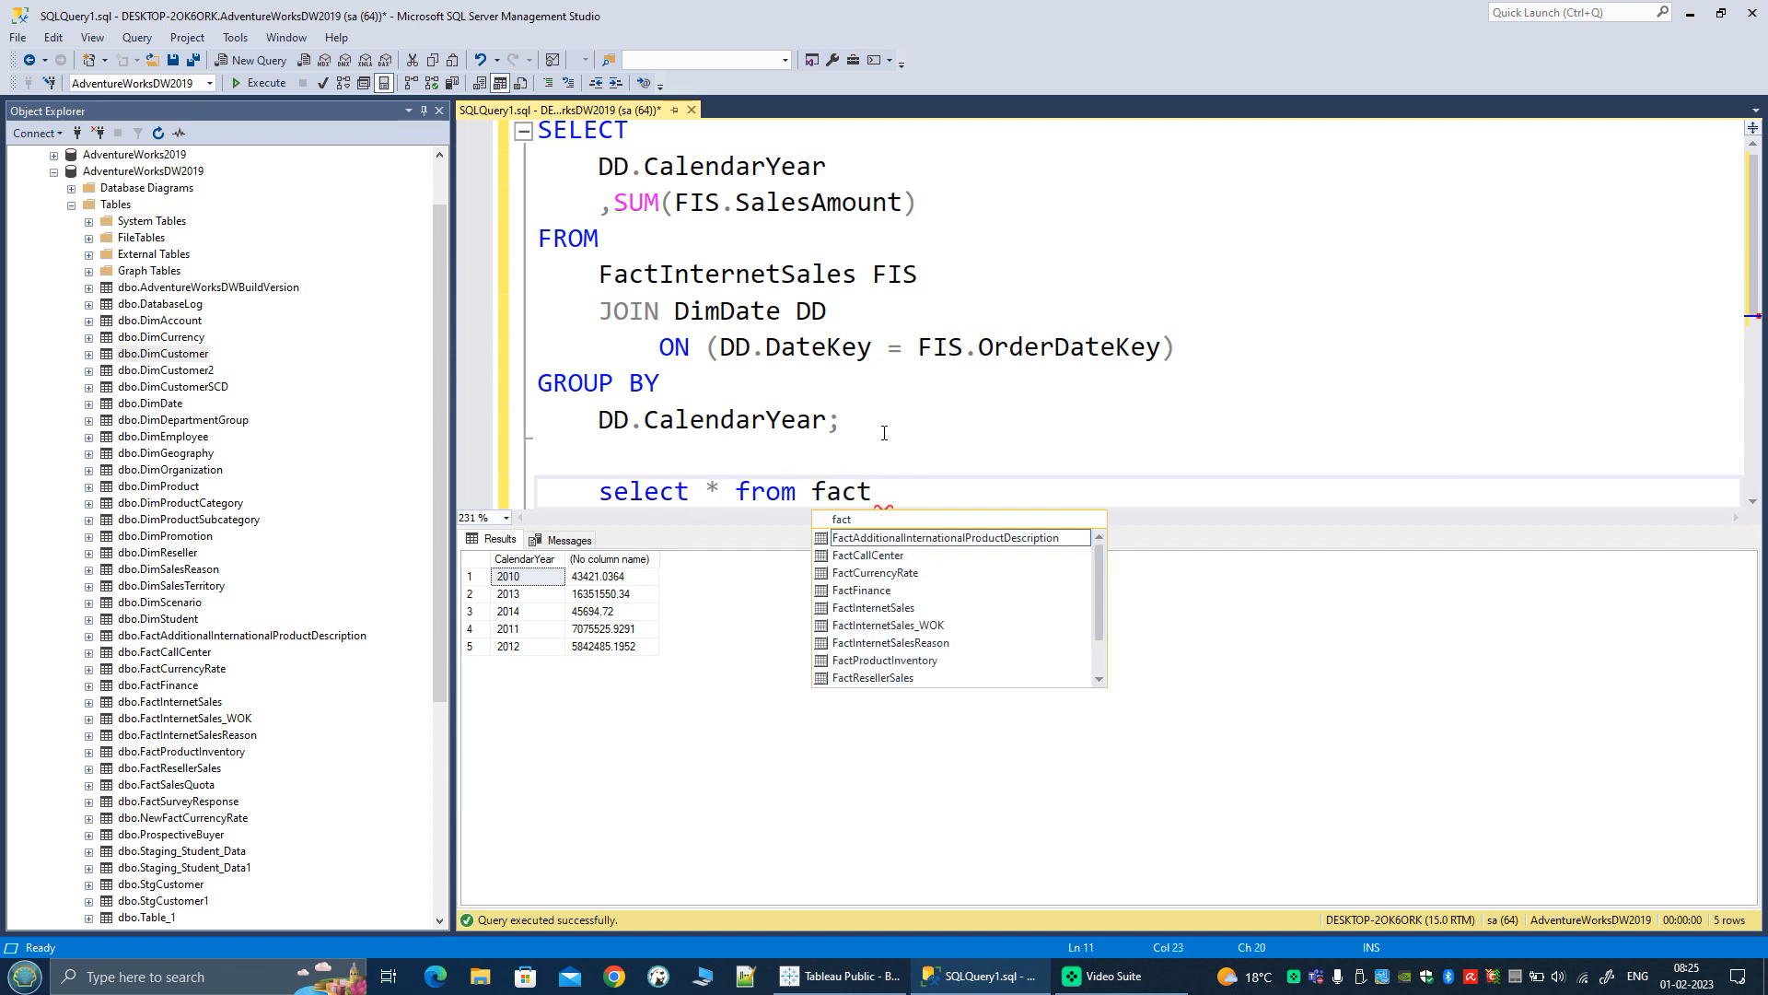
pyautogui.write('inter')
pyautogui.press('Tab')
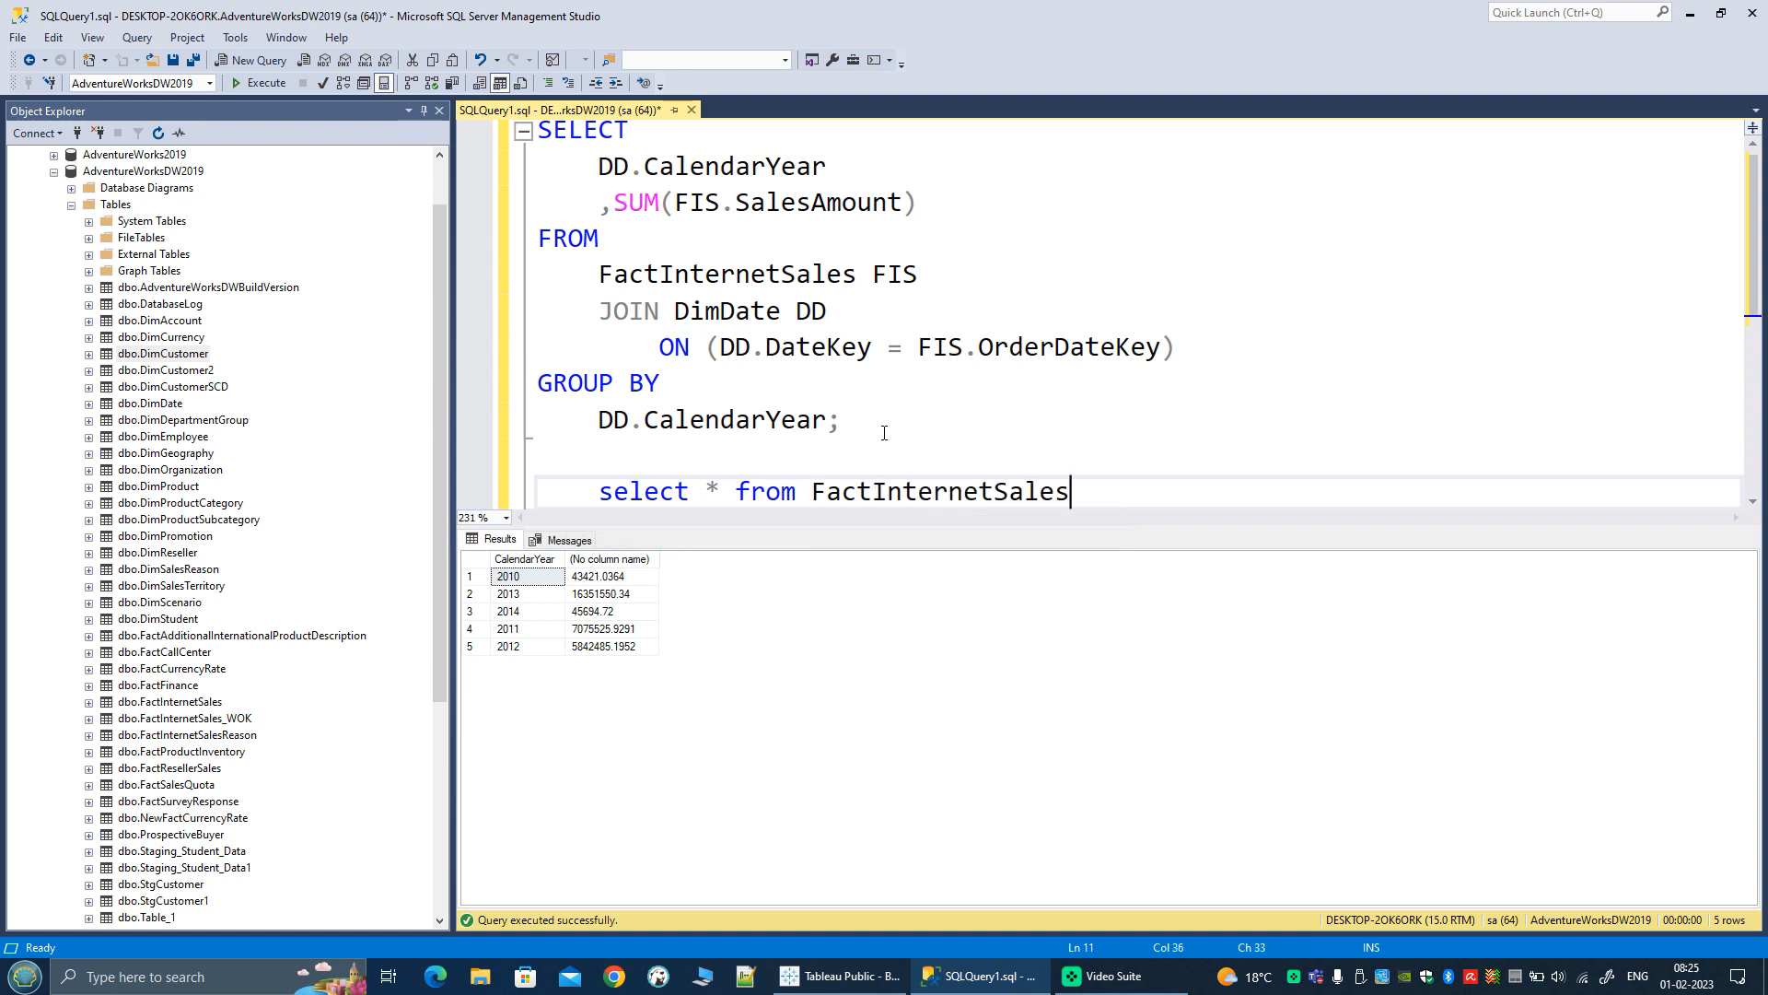
pyautogui.hotkey('shift', 'Home')
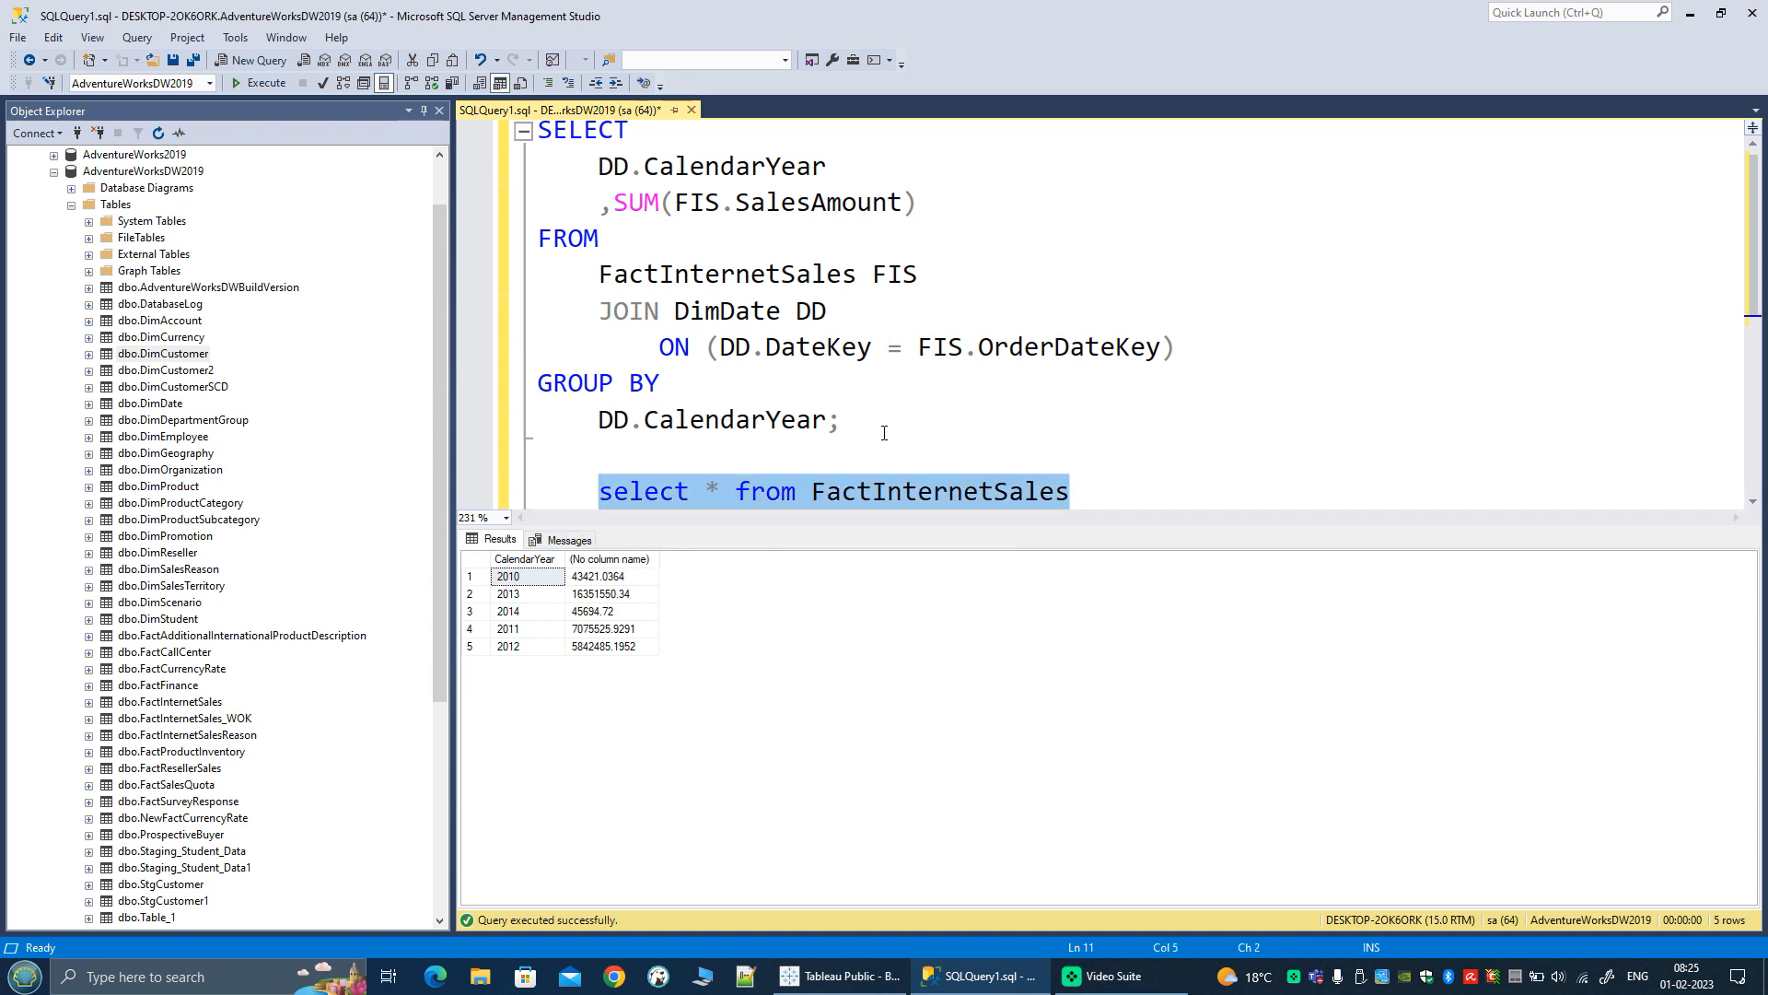
pyautogui.press('F5')
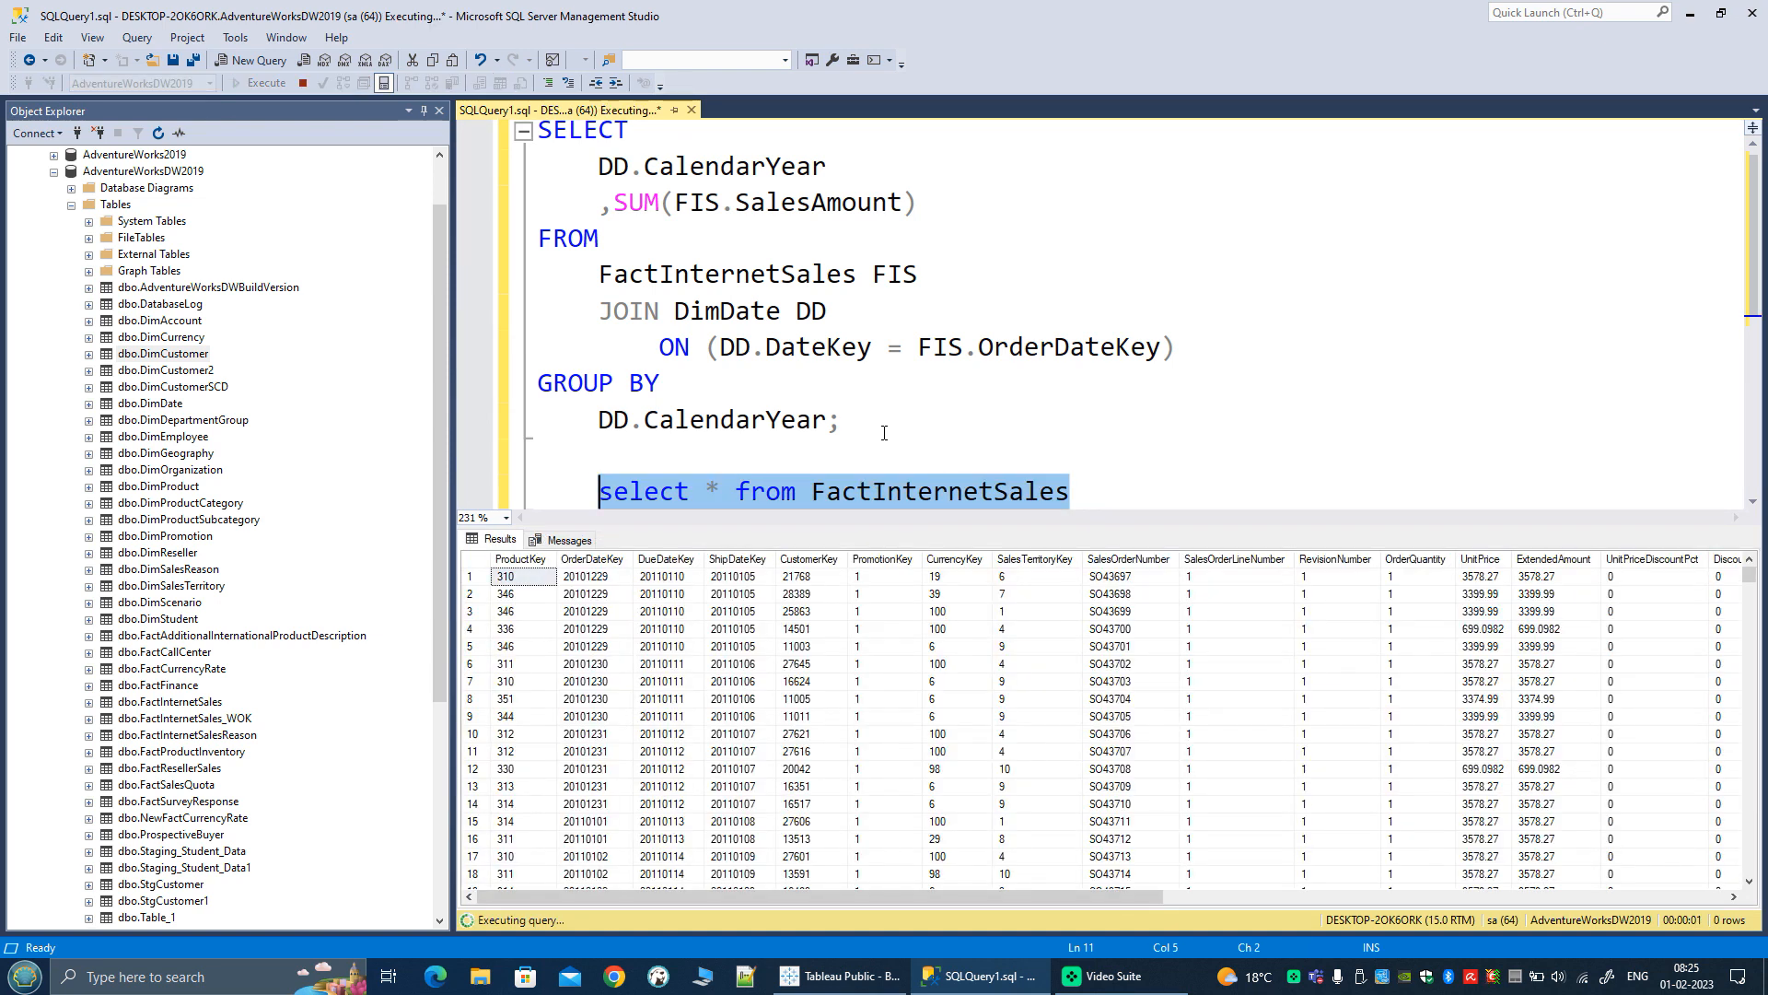
# Step: Examine the OrderDateKey, DueDateKey and ShipDateKey values in the first row of the FactInternetSales results
pyautogui.click(582, 580)
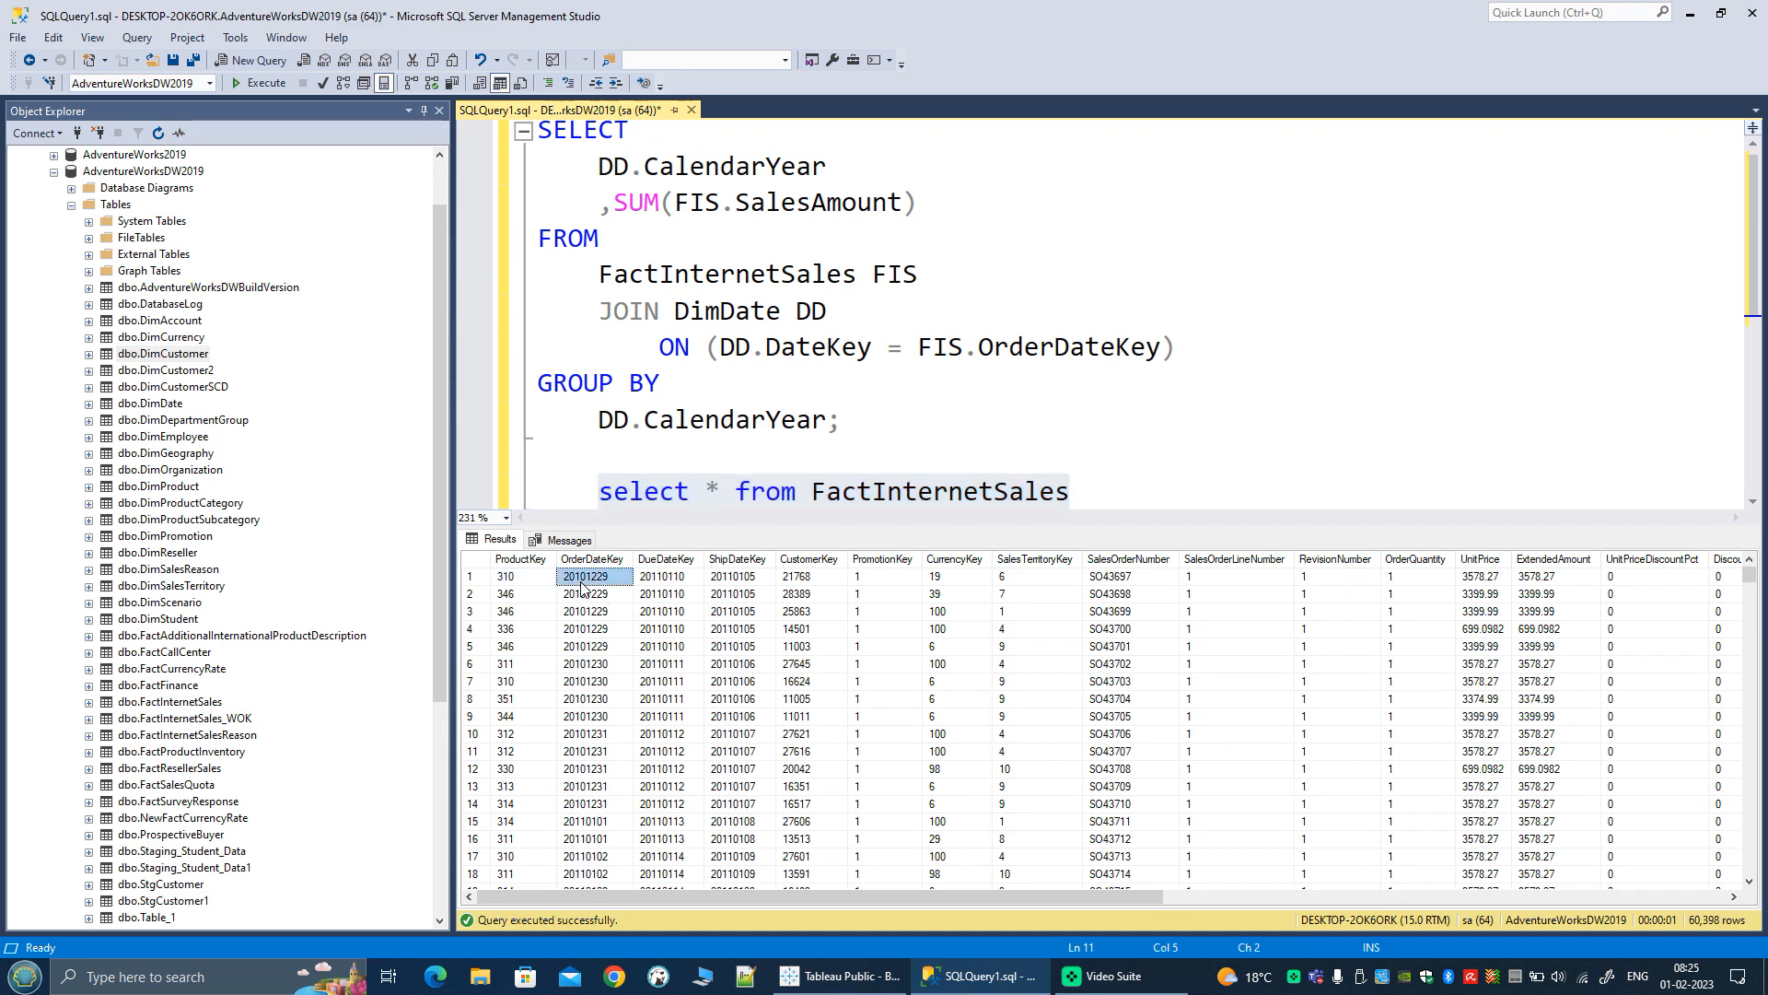
pyautogui.click(657, 581)
pyautogui.click(722, 581)
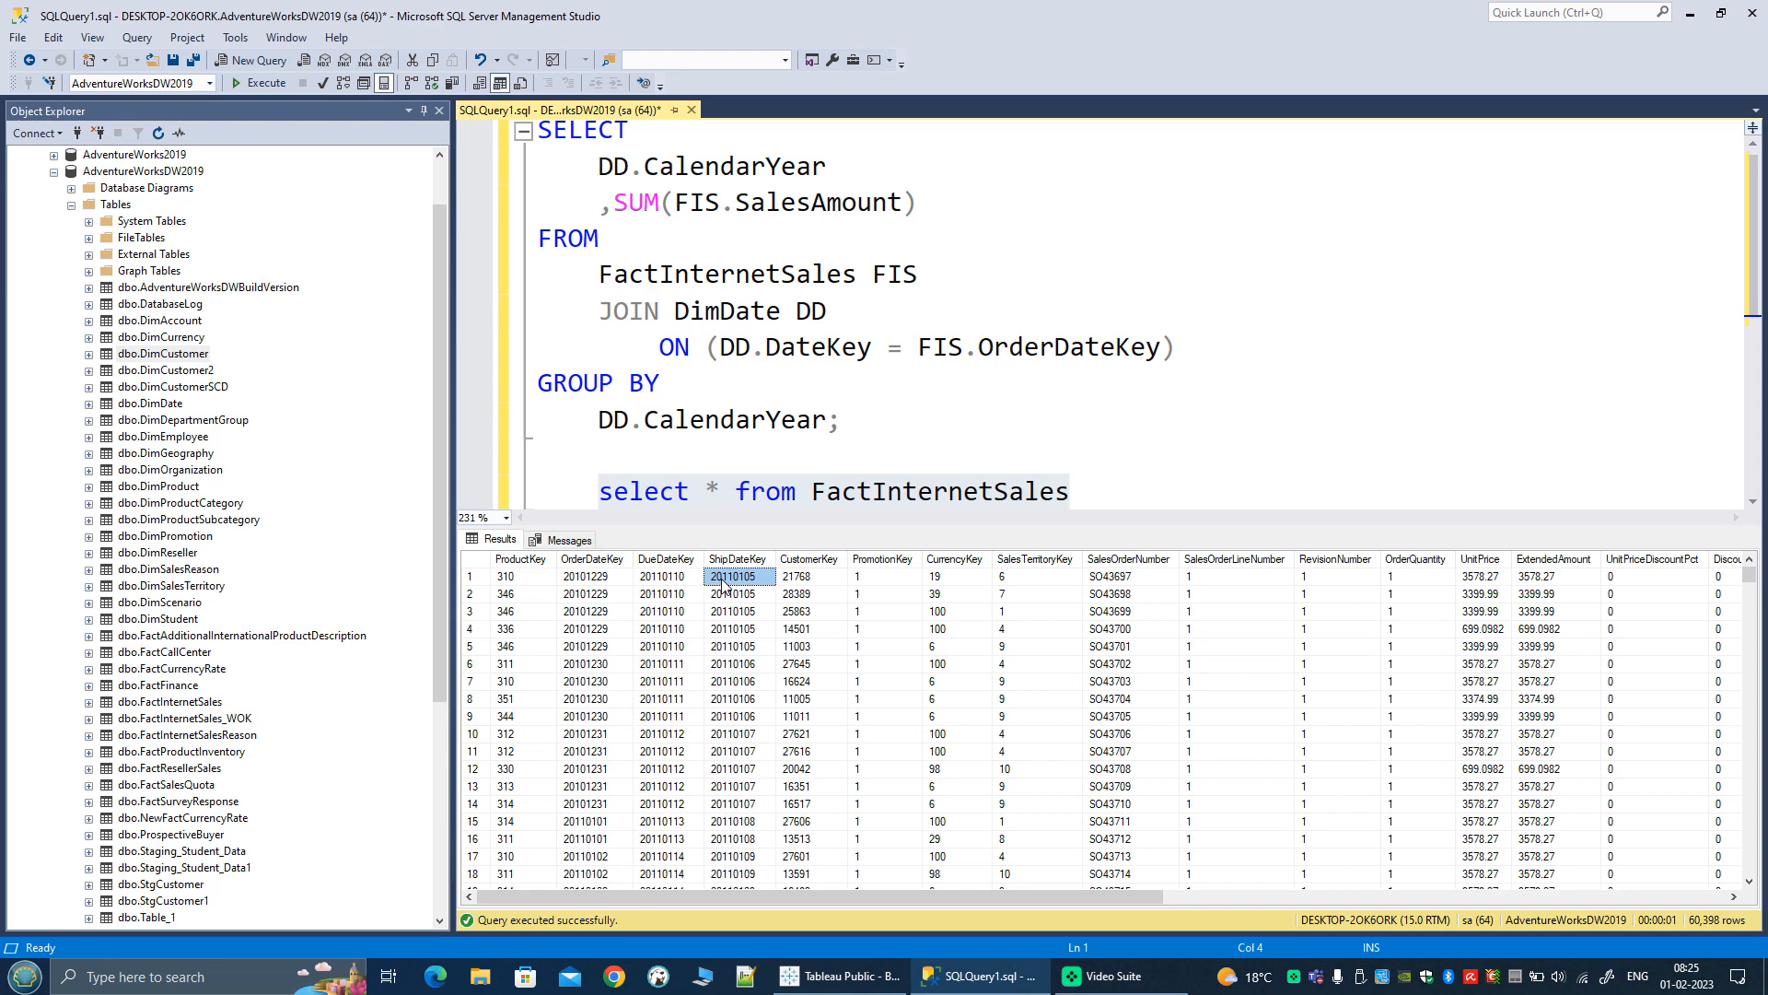
pyautogui.doubleClick(1013, 498)
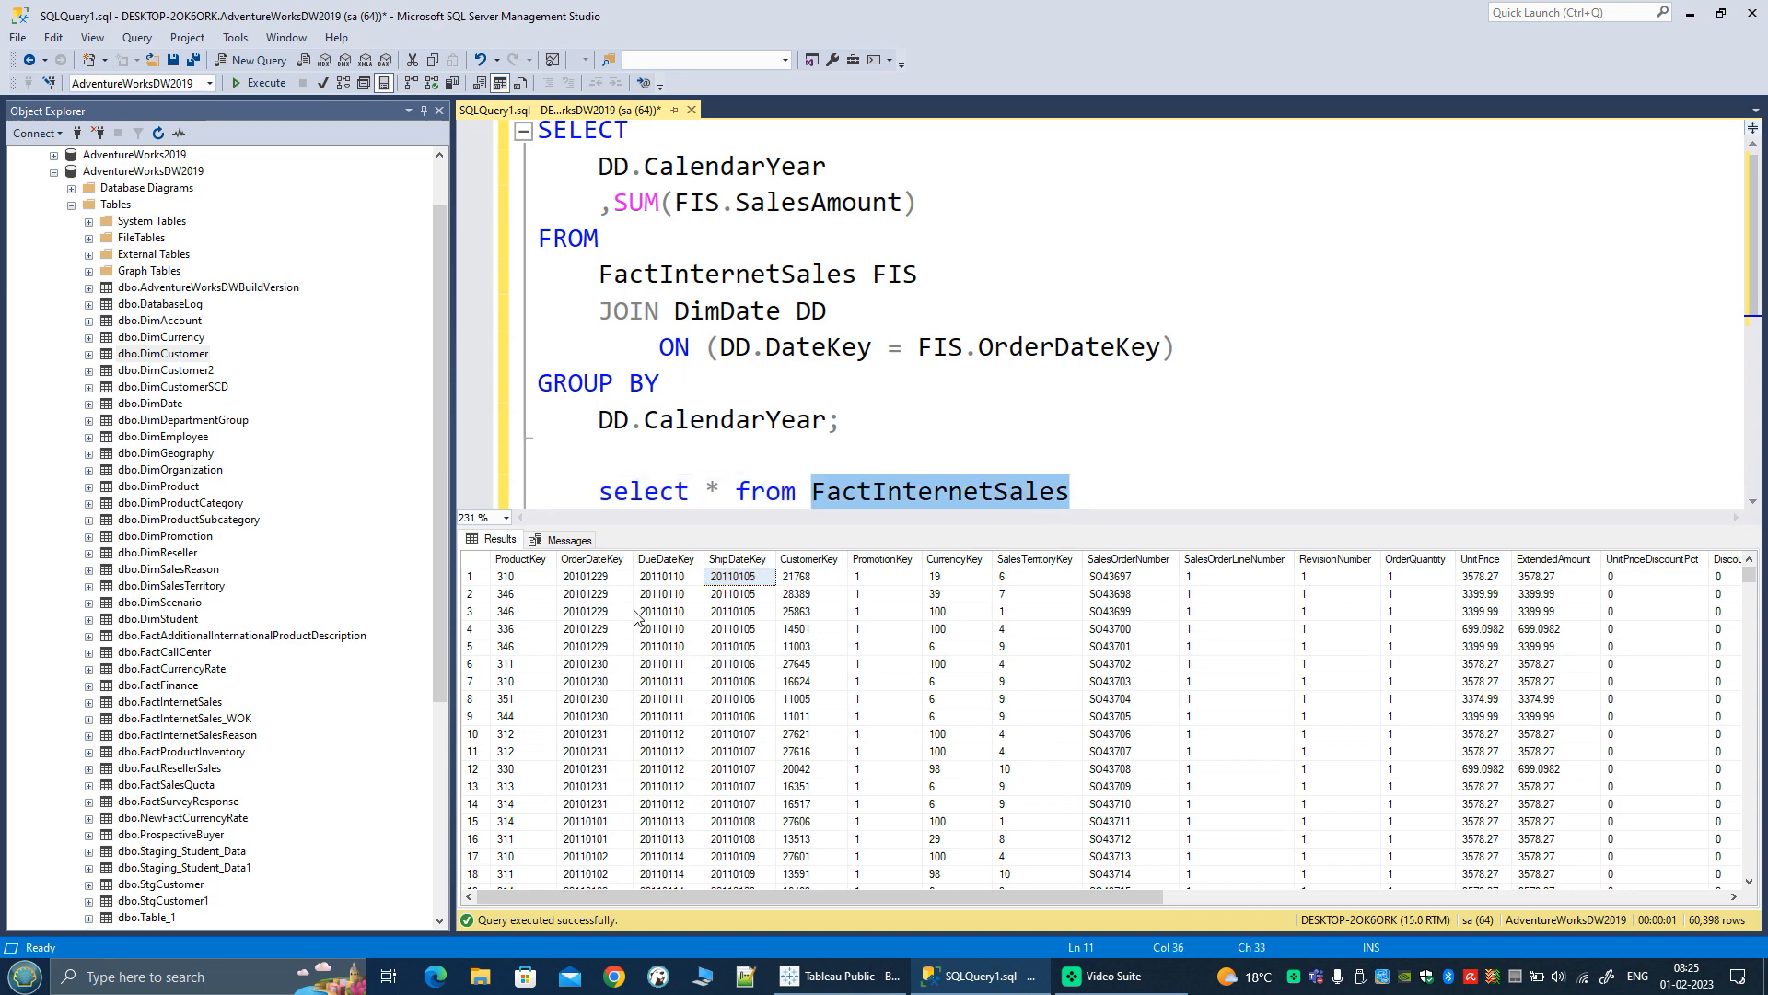
pyautogui.click(591, 576)
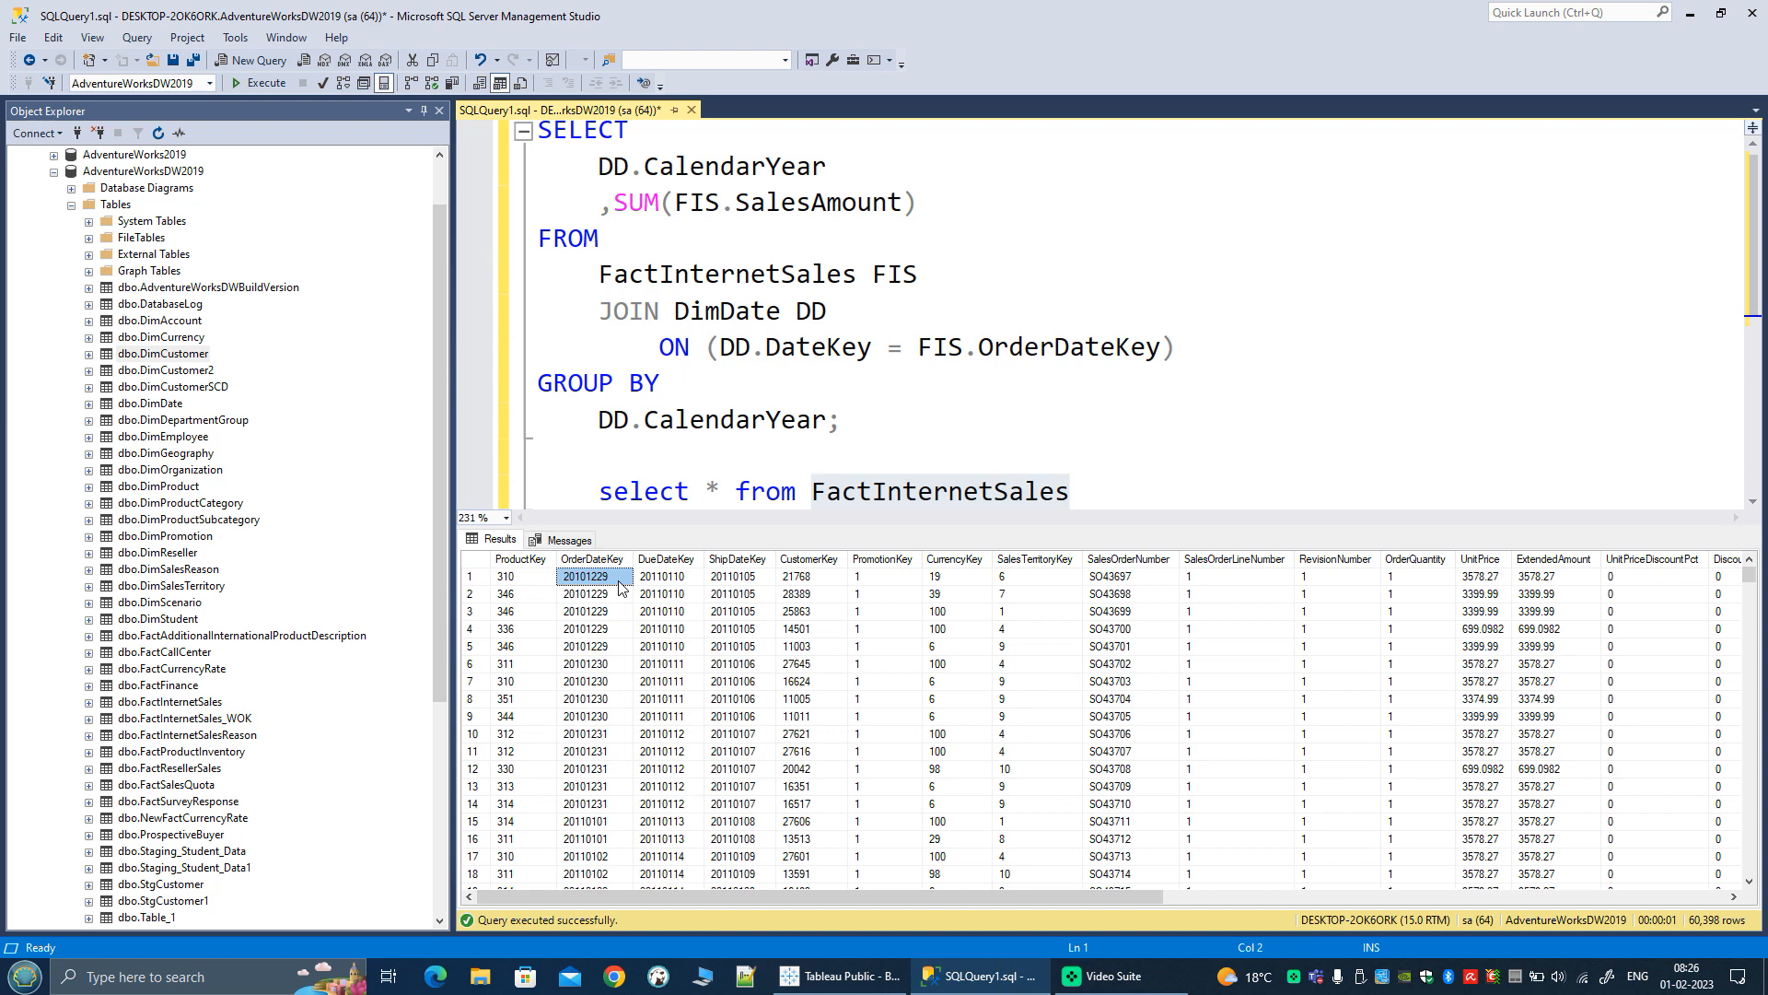
pyautogui.click(677, 580)
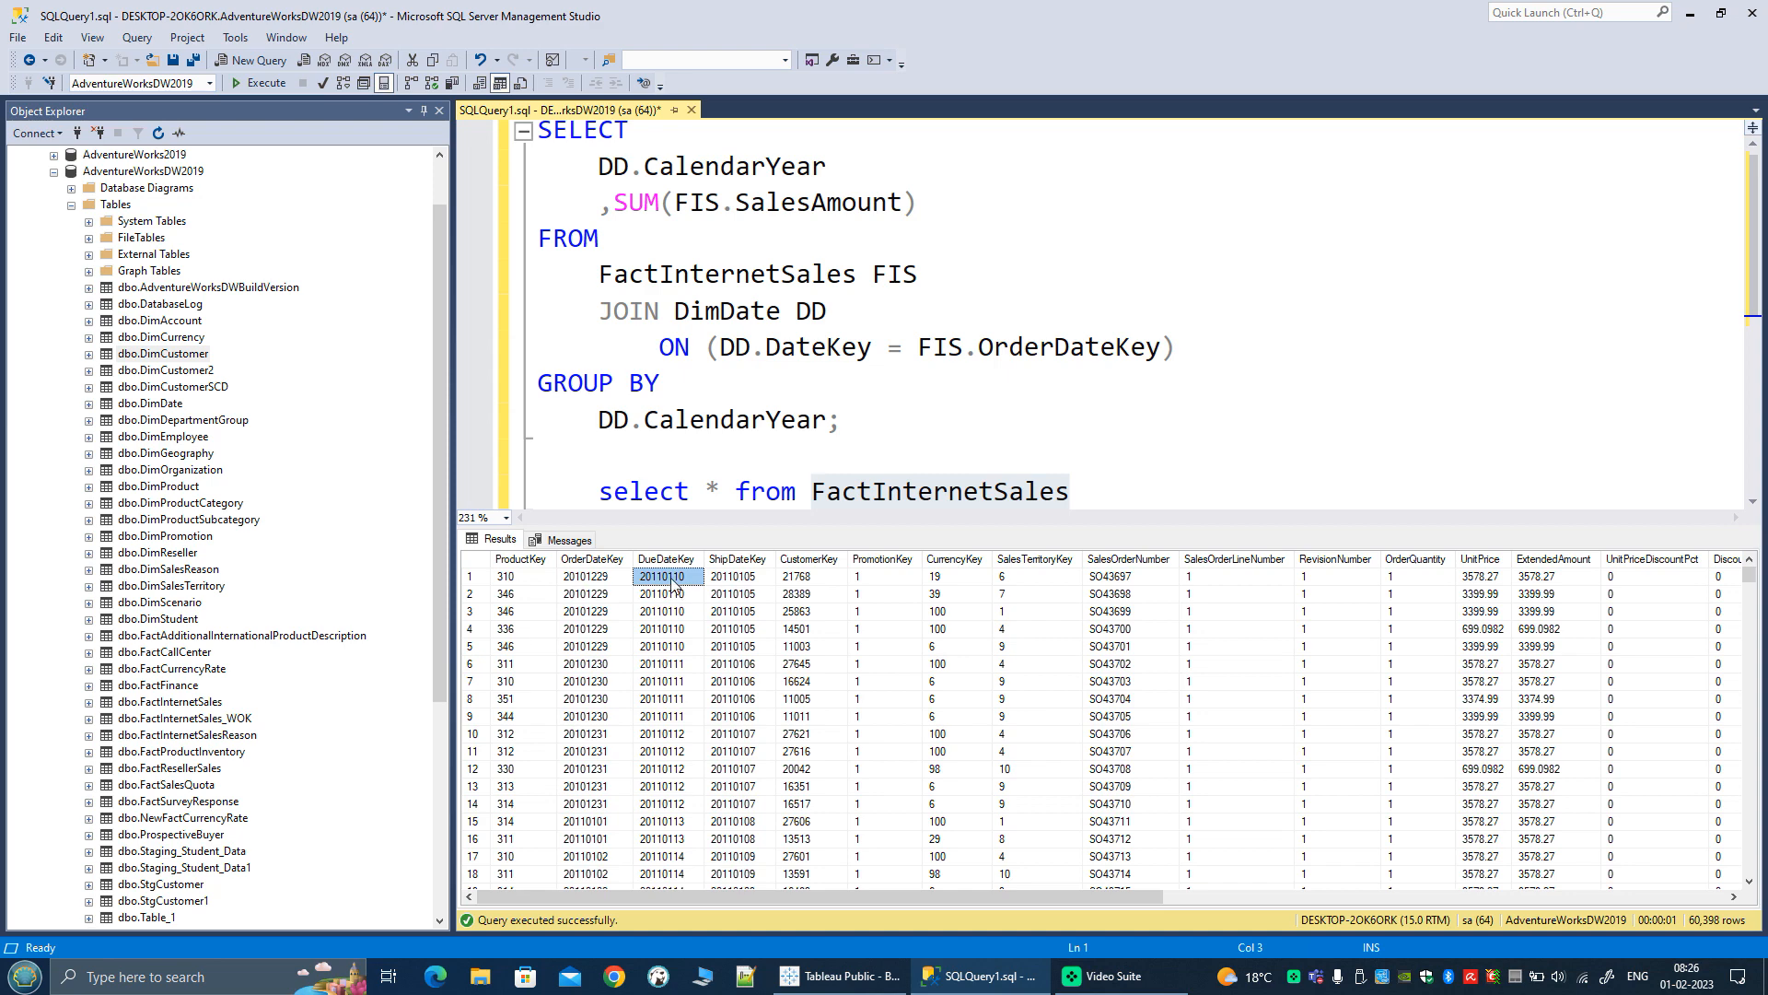
pyautogui.click(735, 583)
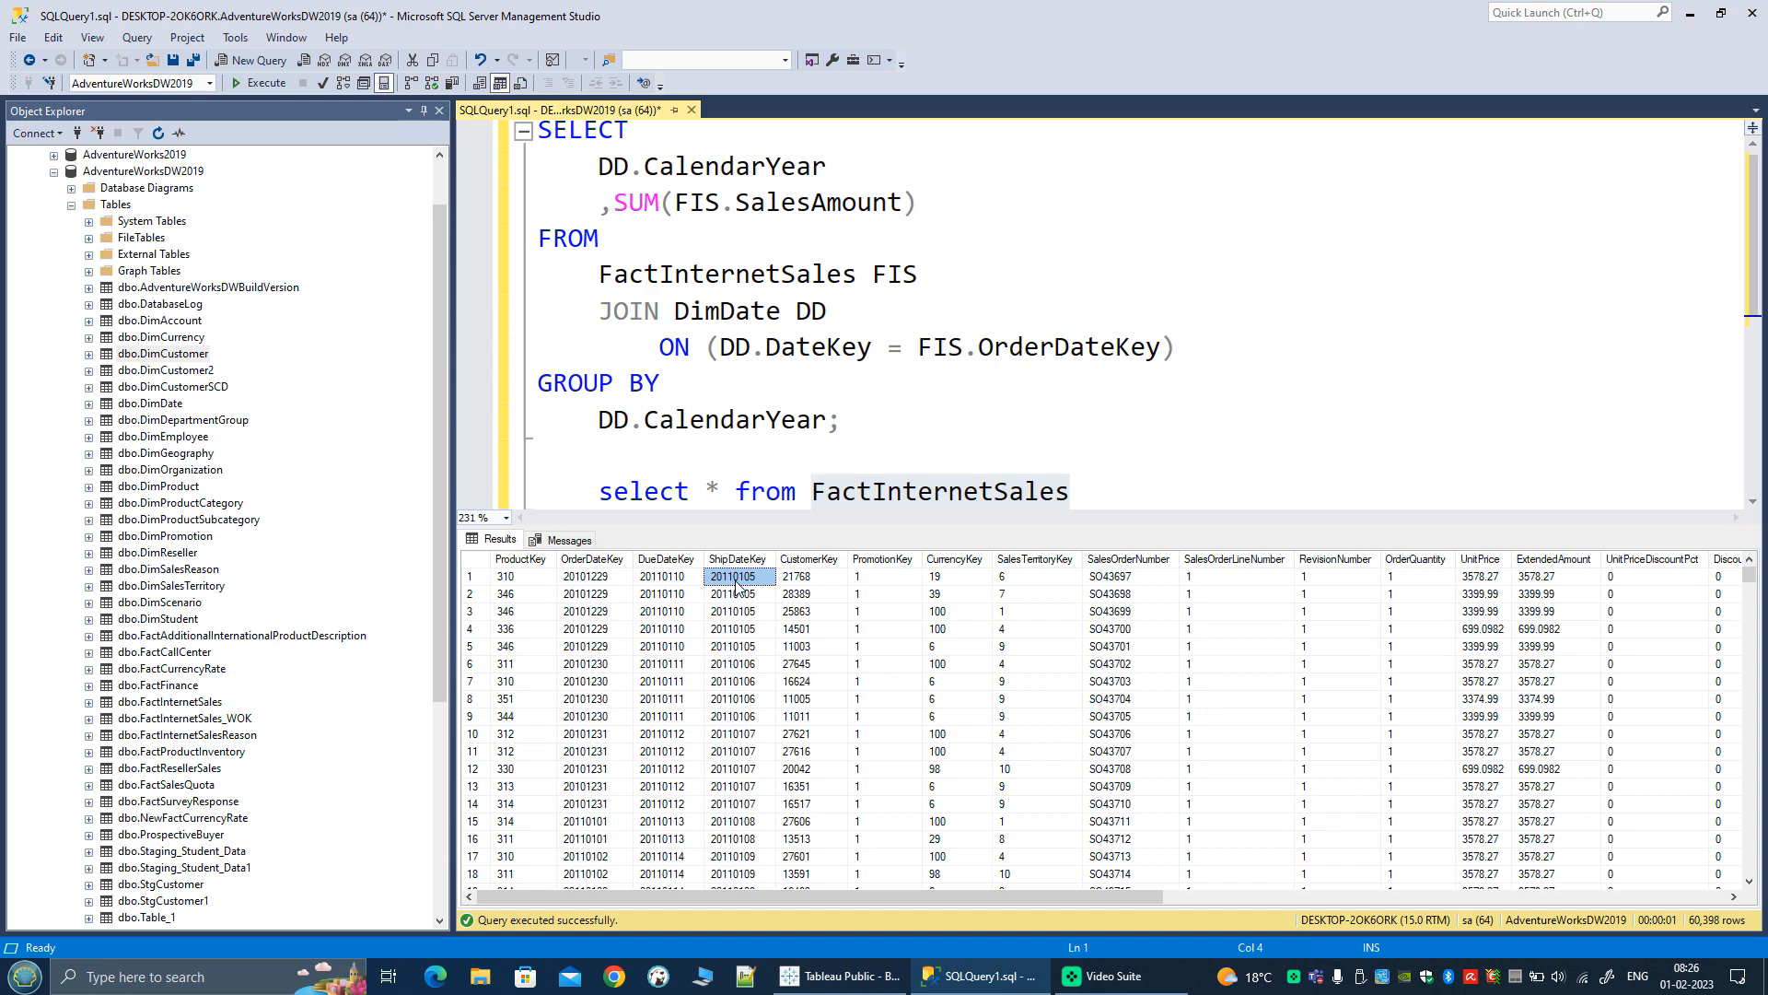
pyautogui.click(589, 580)
pyautogui.click(649, 581)
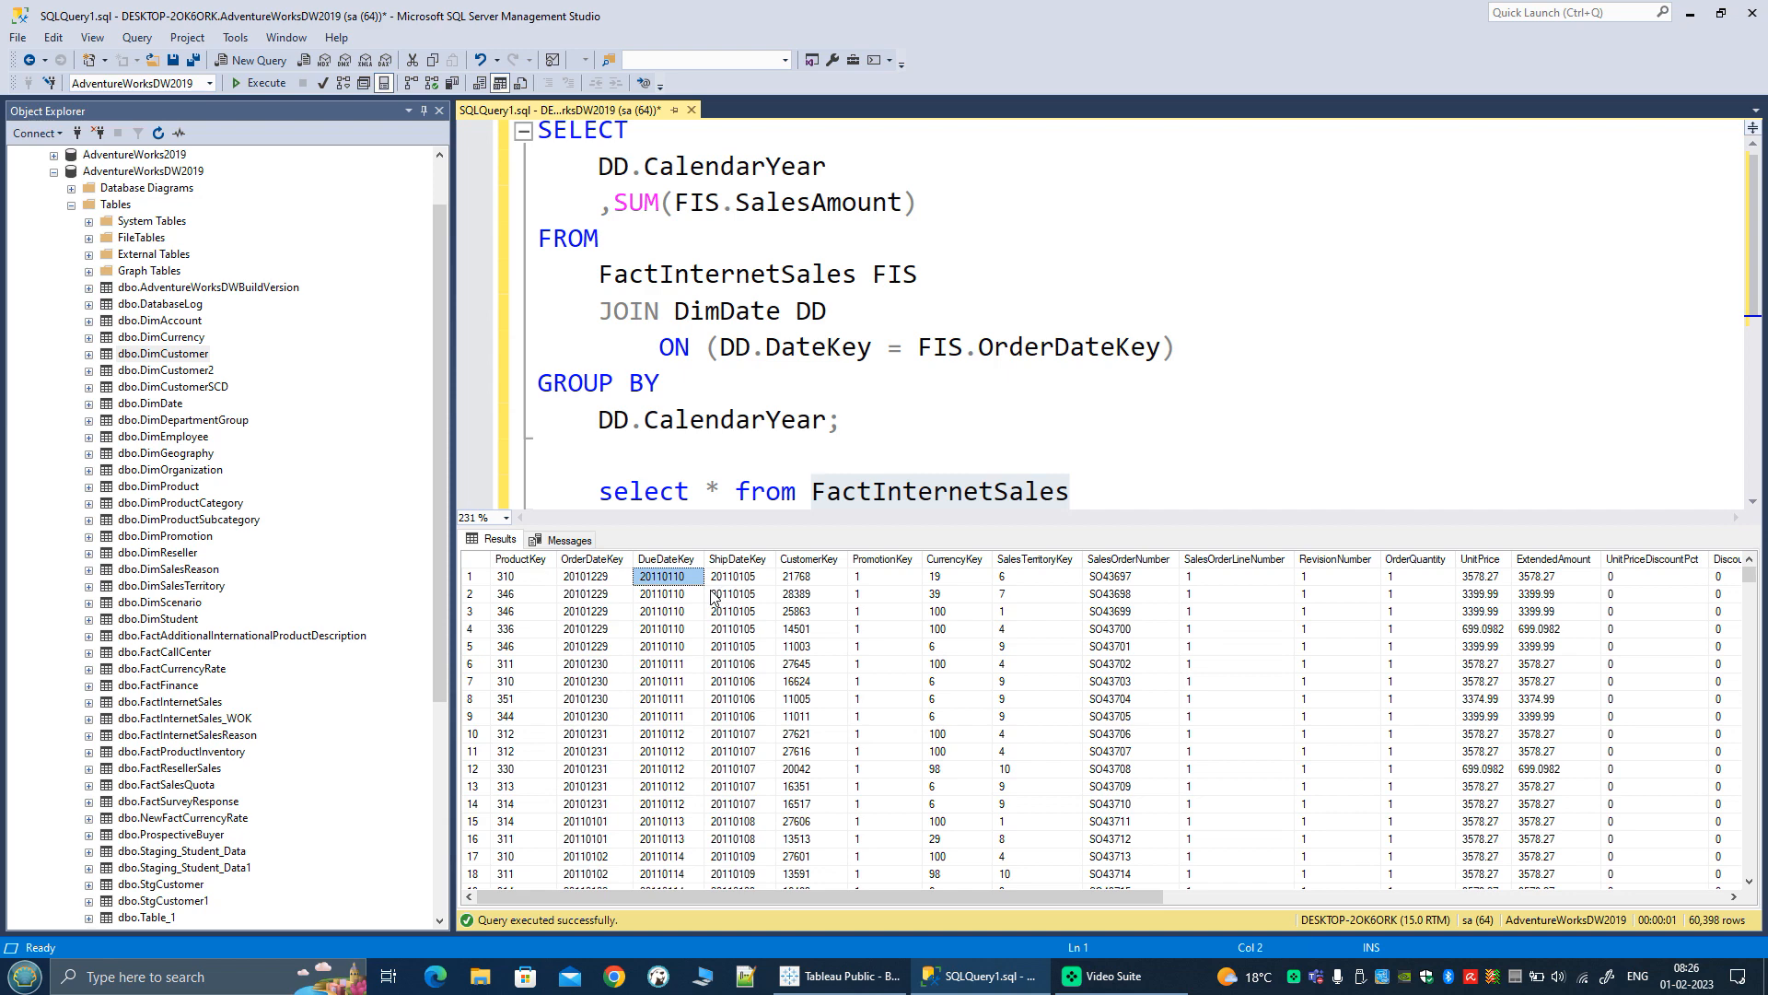
pyautogui.click(726, 581)
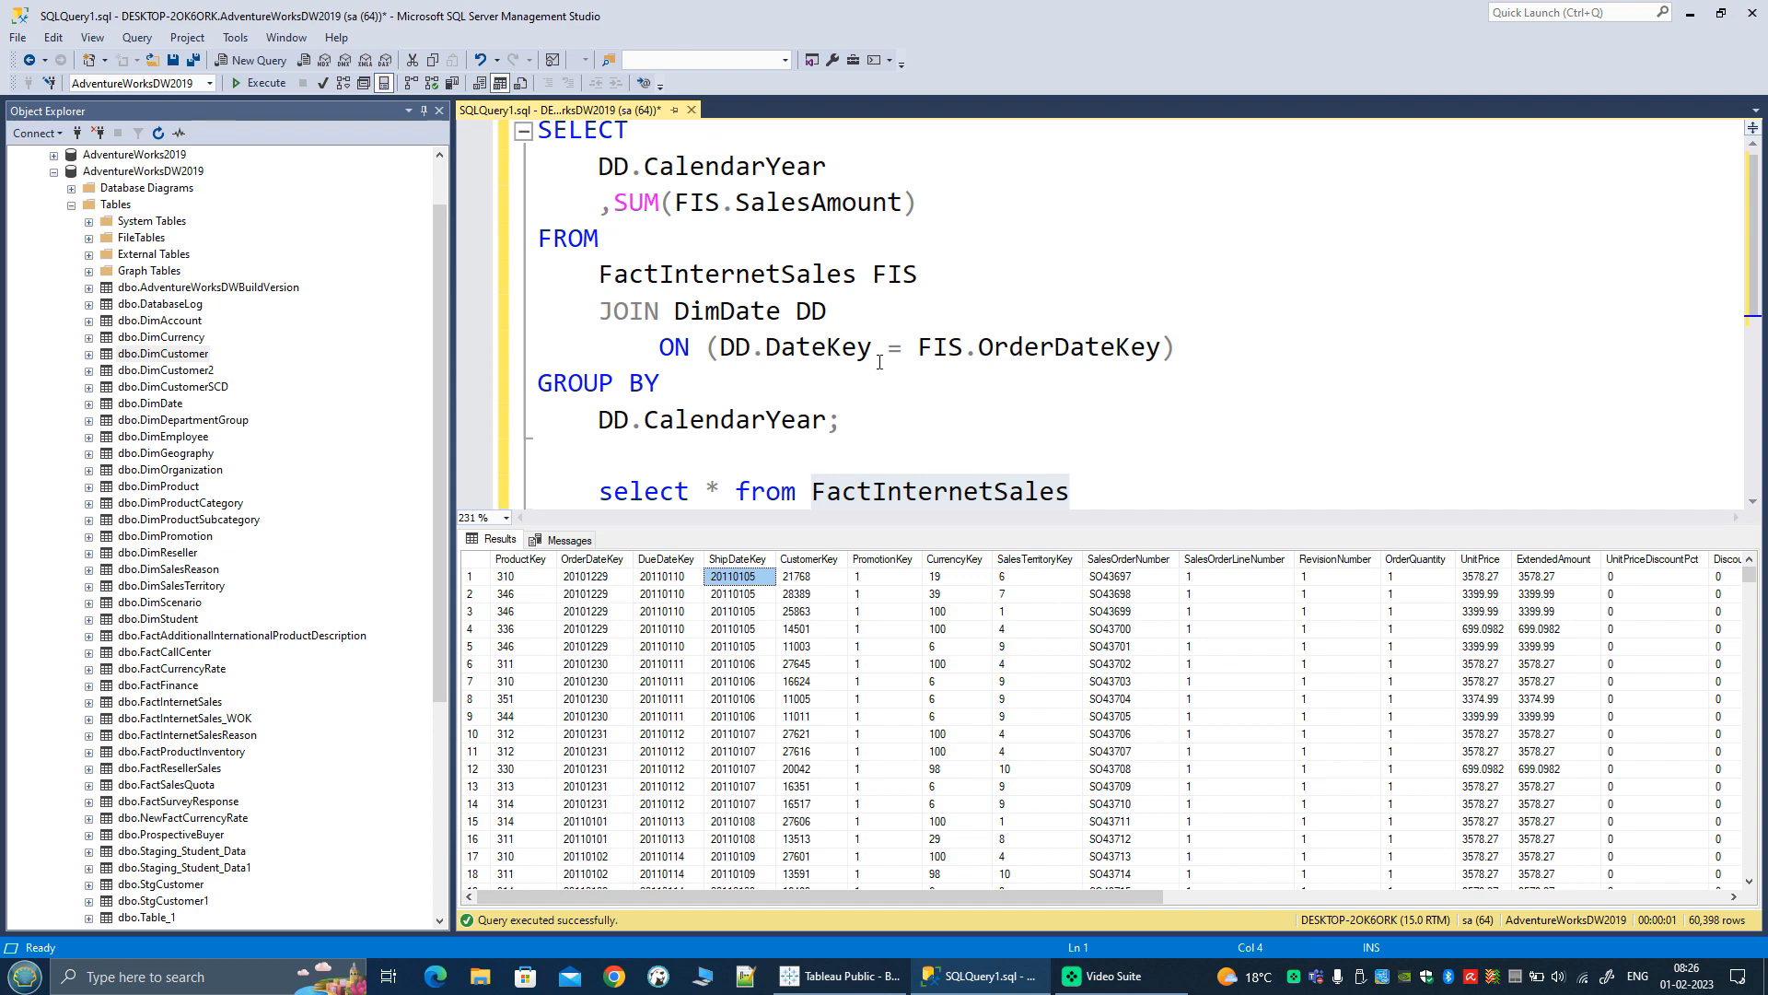
# Step: Review the FactInternetSales and DimDate tables and the DateKey and OrderDateKey columns used in the join
pyautogui.moveTo(817, 356)
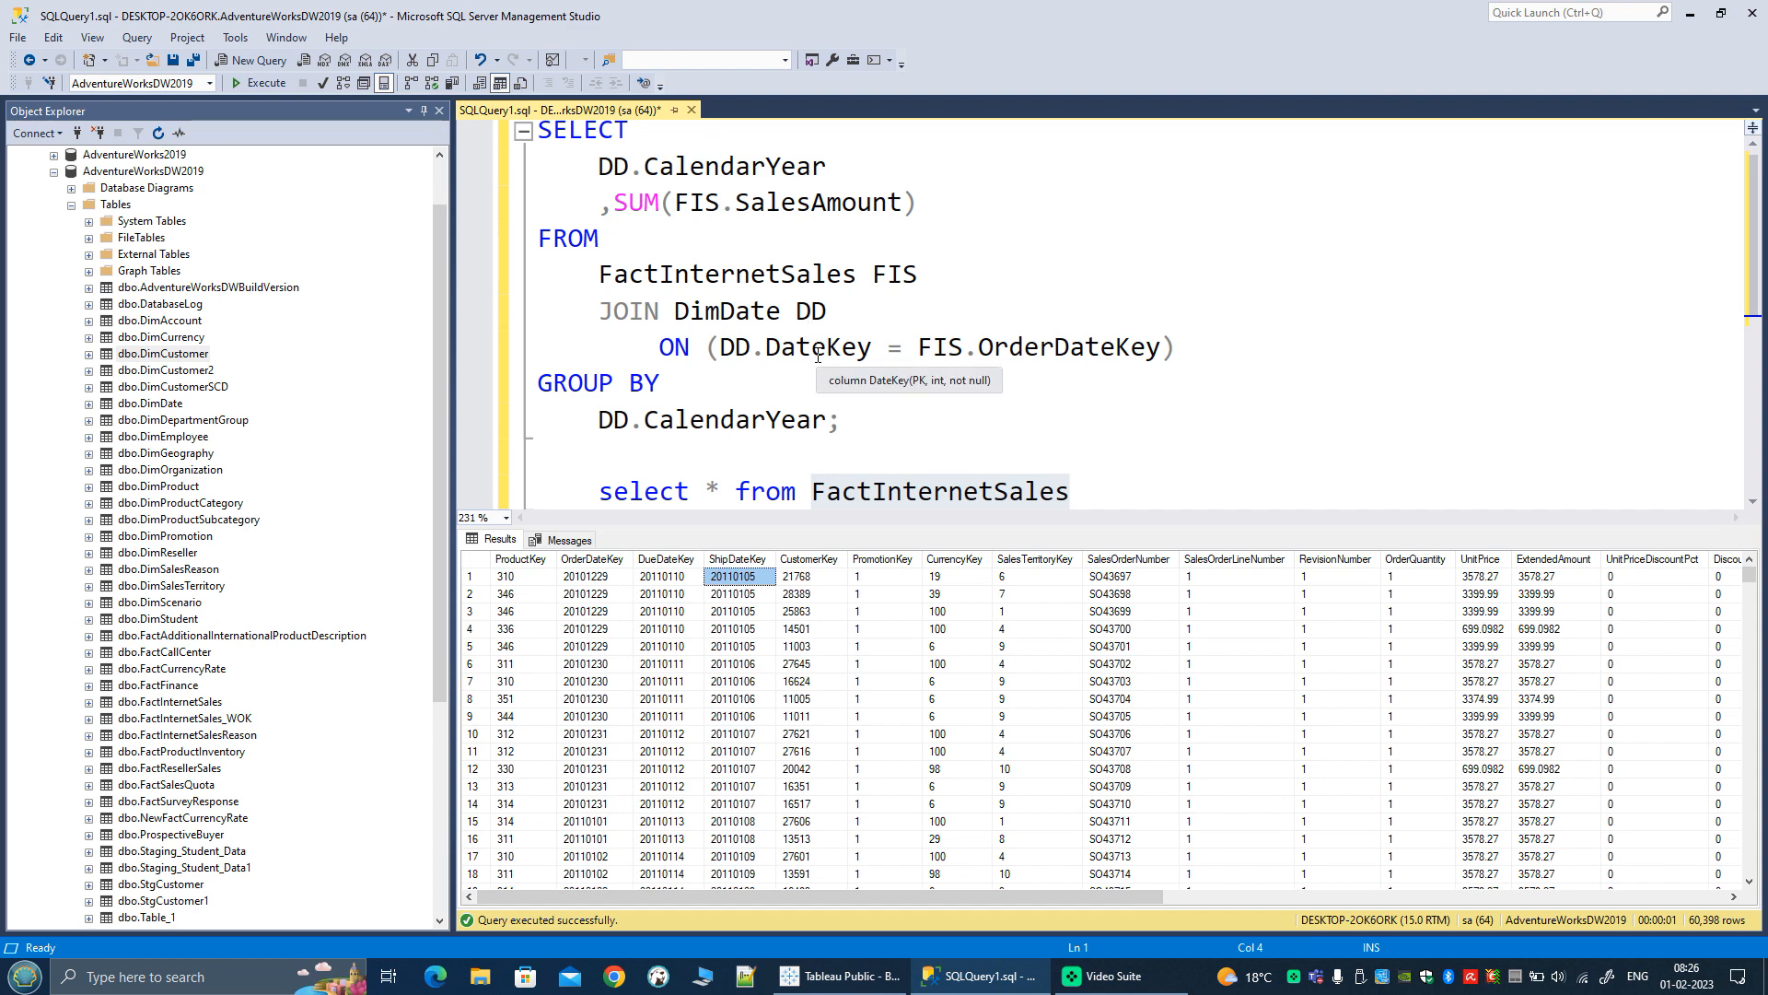
pyautogui.doubleClick(728, 273)
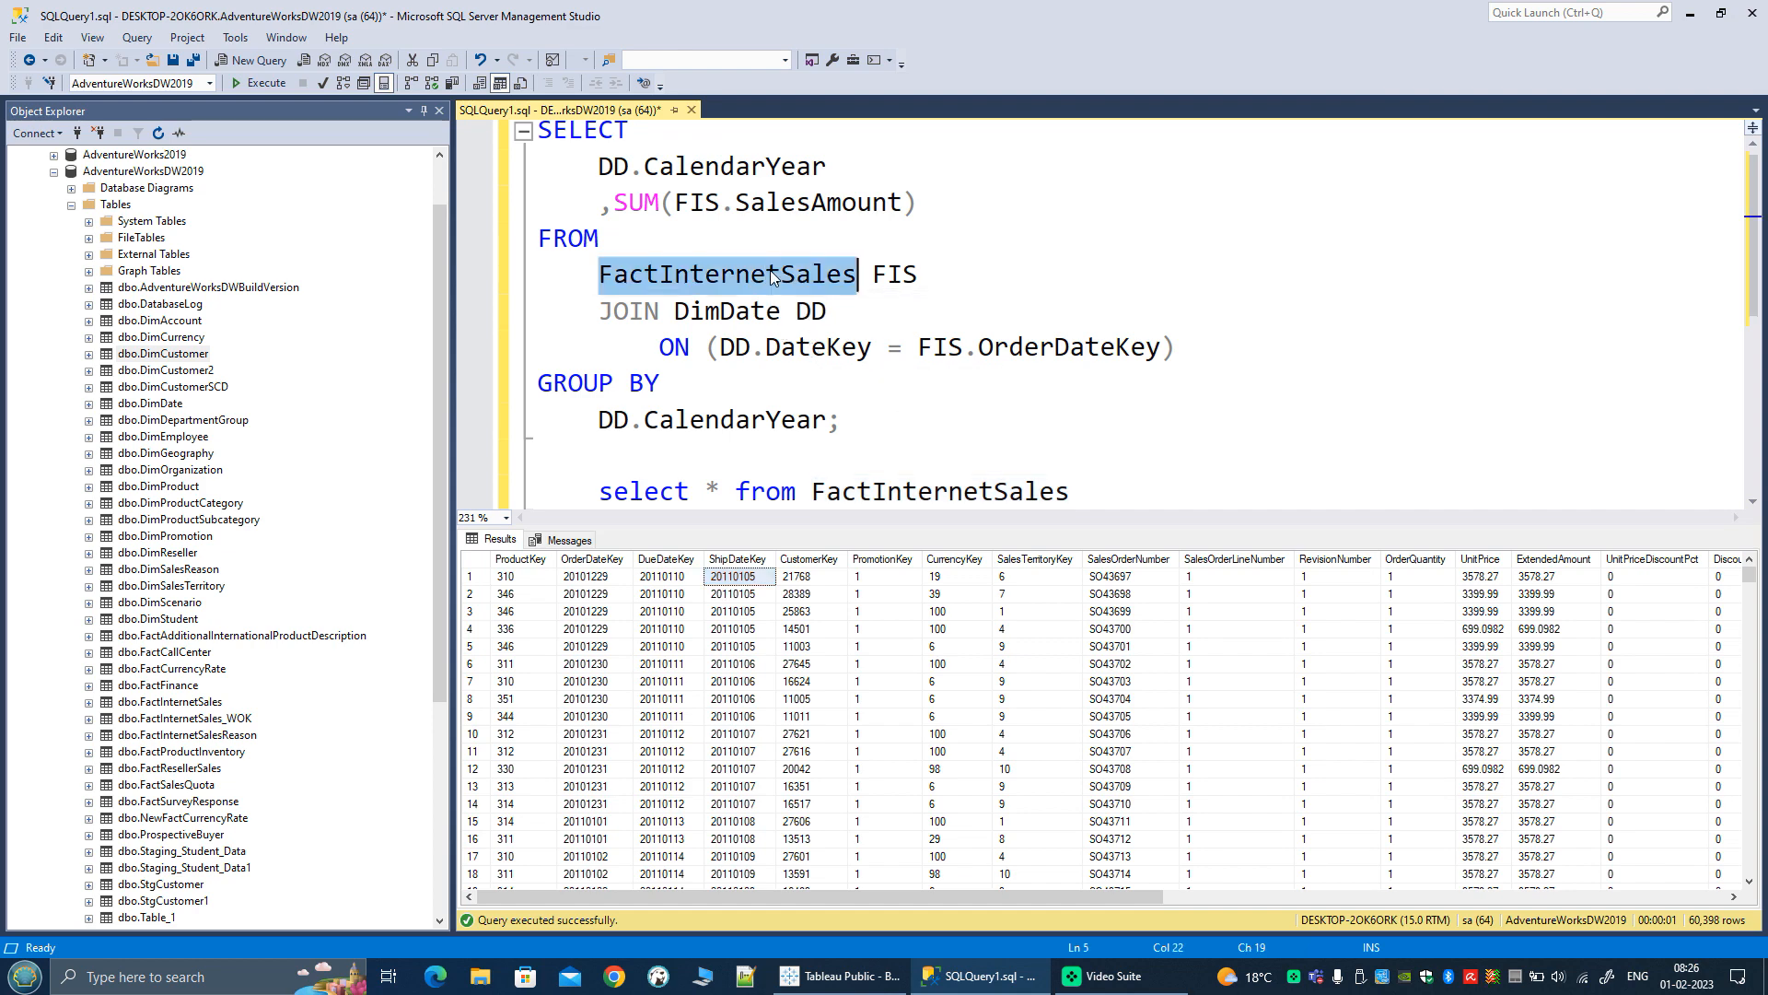
pyautogui.doubleClick(728, 312)
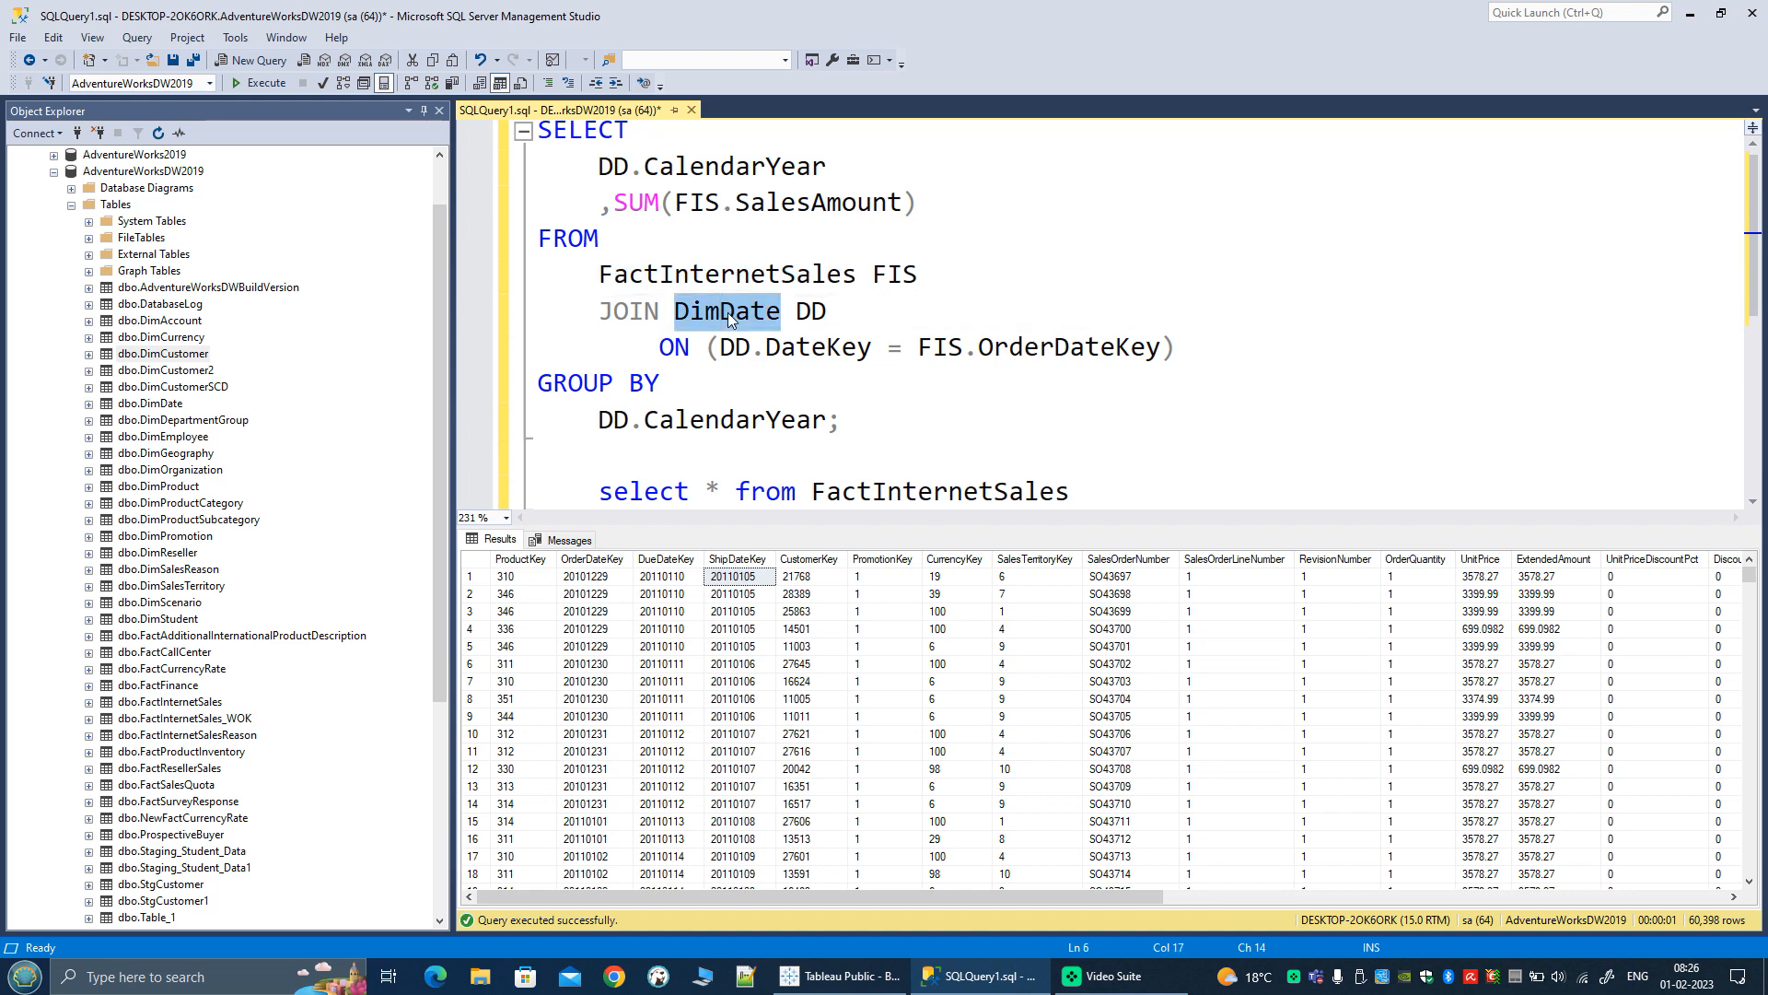
pyautogui.doubleClick(1037, 348)
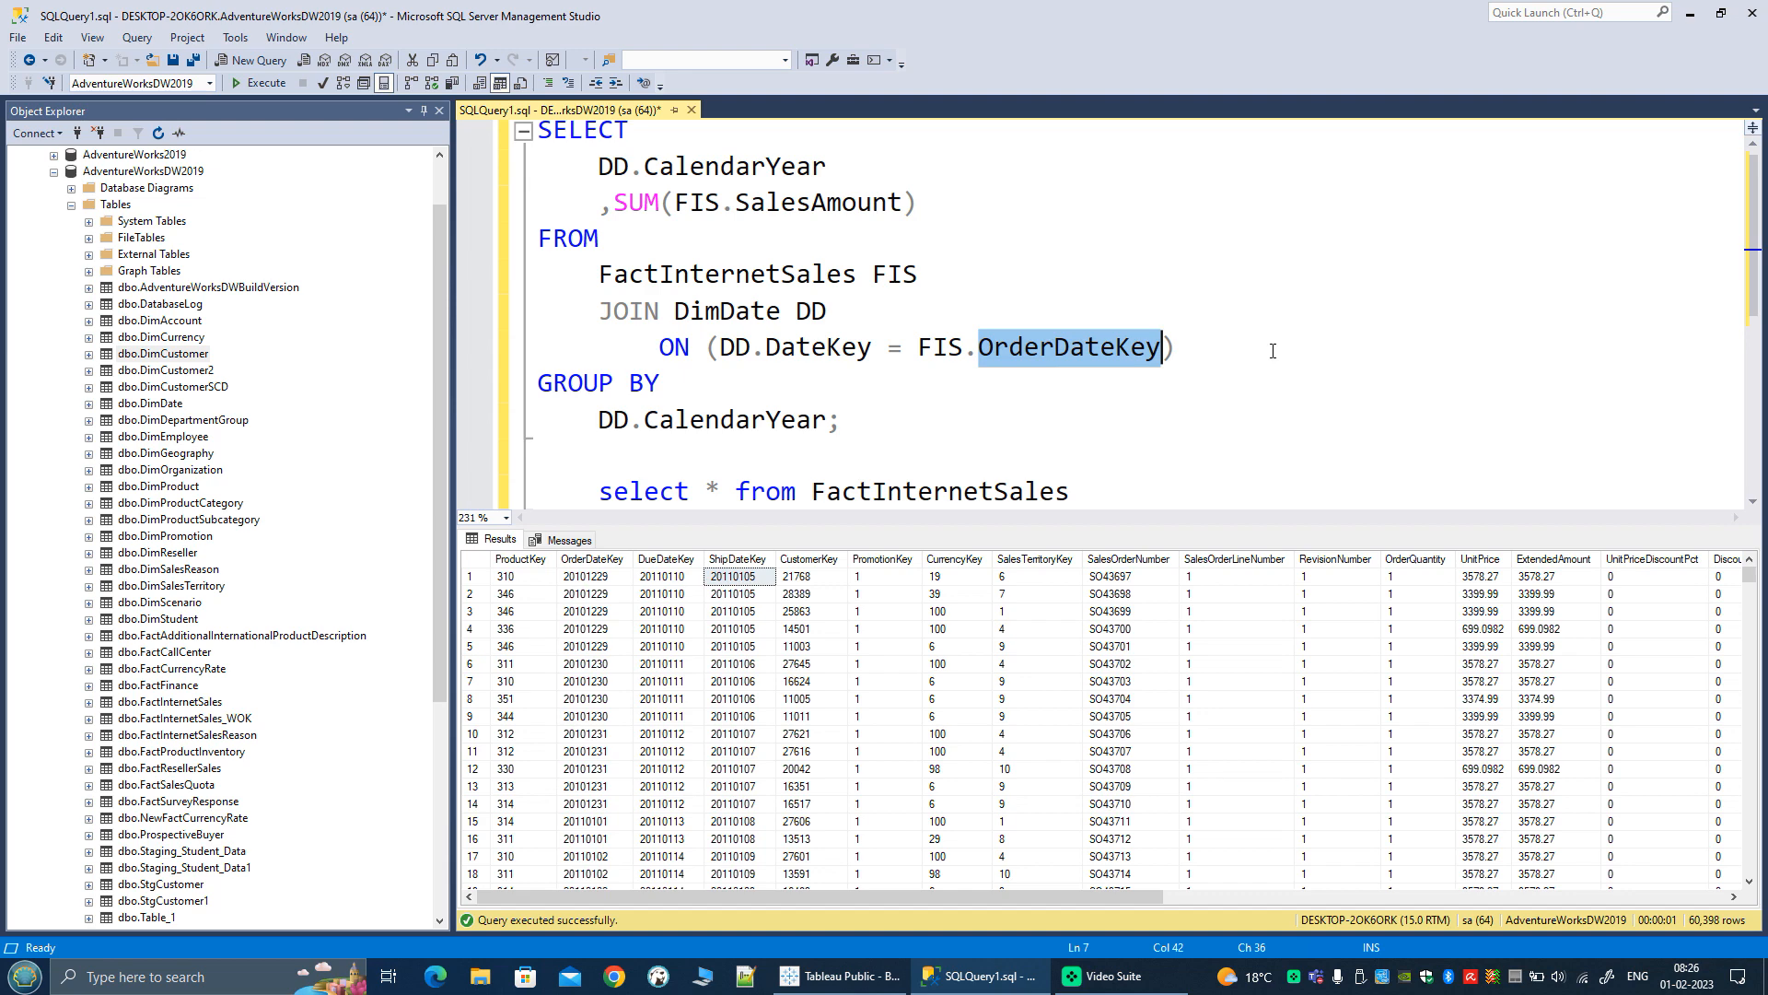
# Step: Execute only the grouped SELECT statement that sums FIS.SalesAmount by DD.CalendarYear
pyautogui.moveTo(856, 419); pyautogui.dragTo(538, 127)
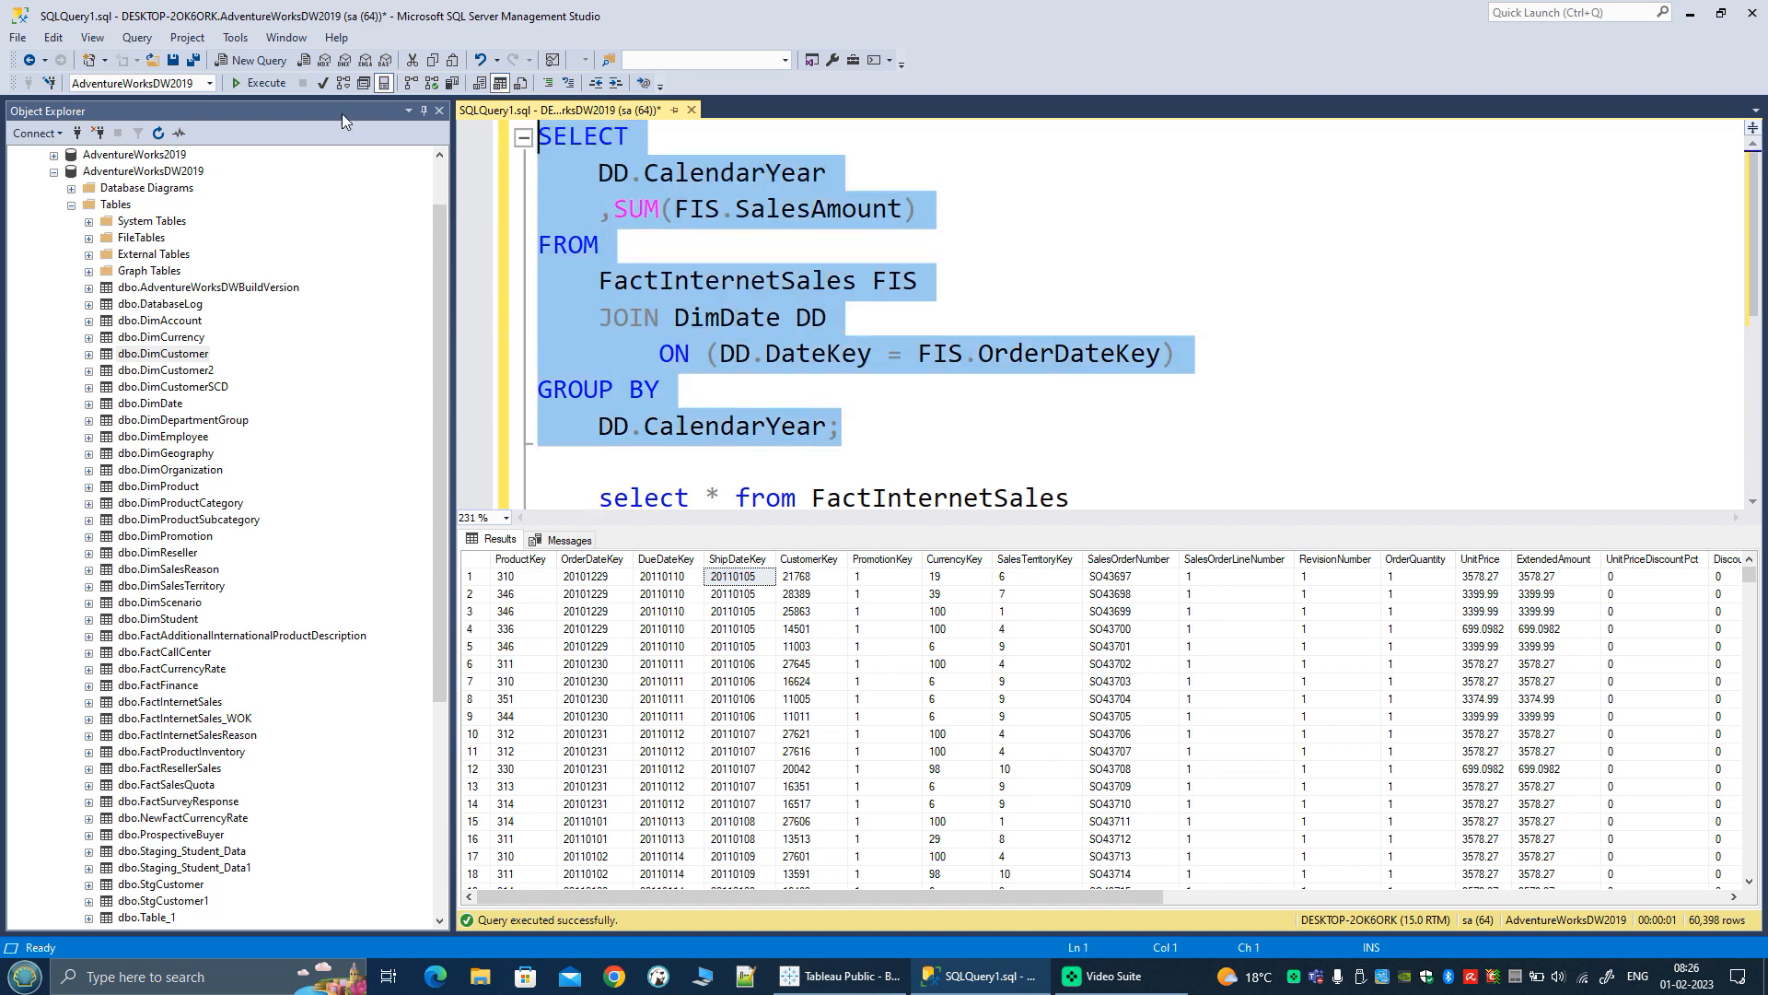
pyautogui.click(261, 83)
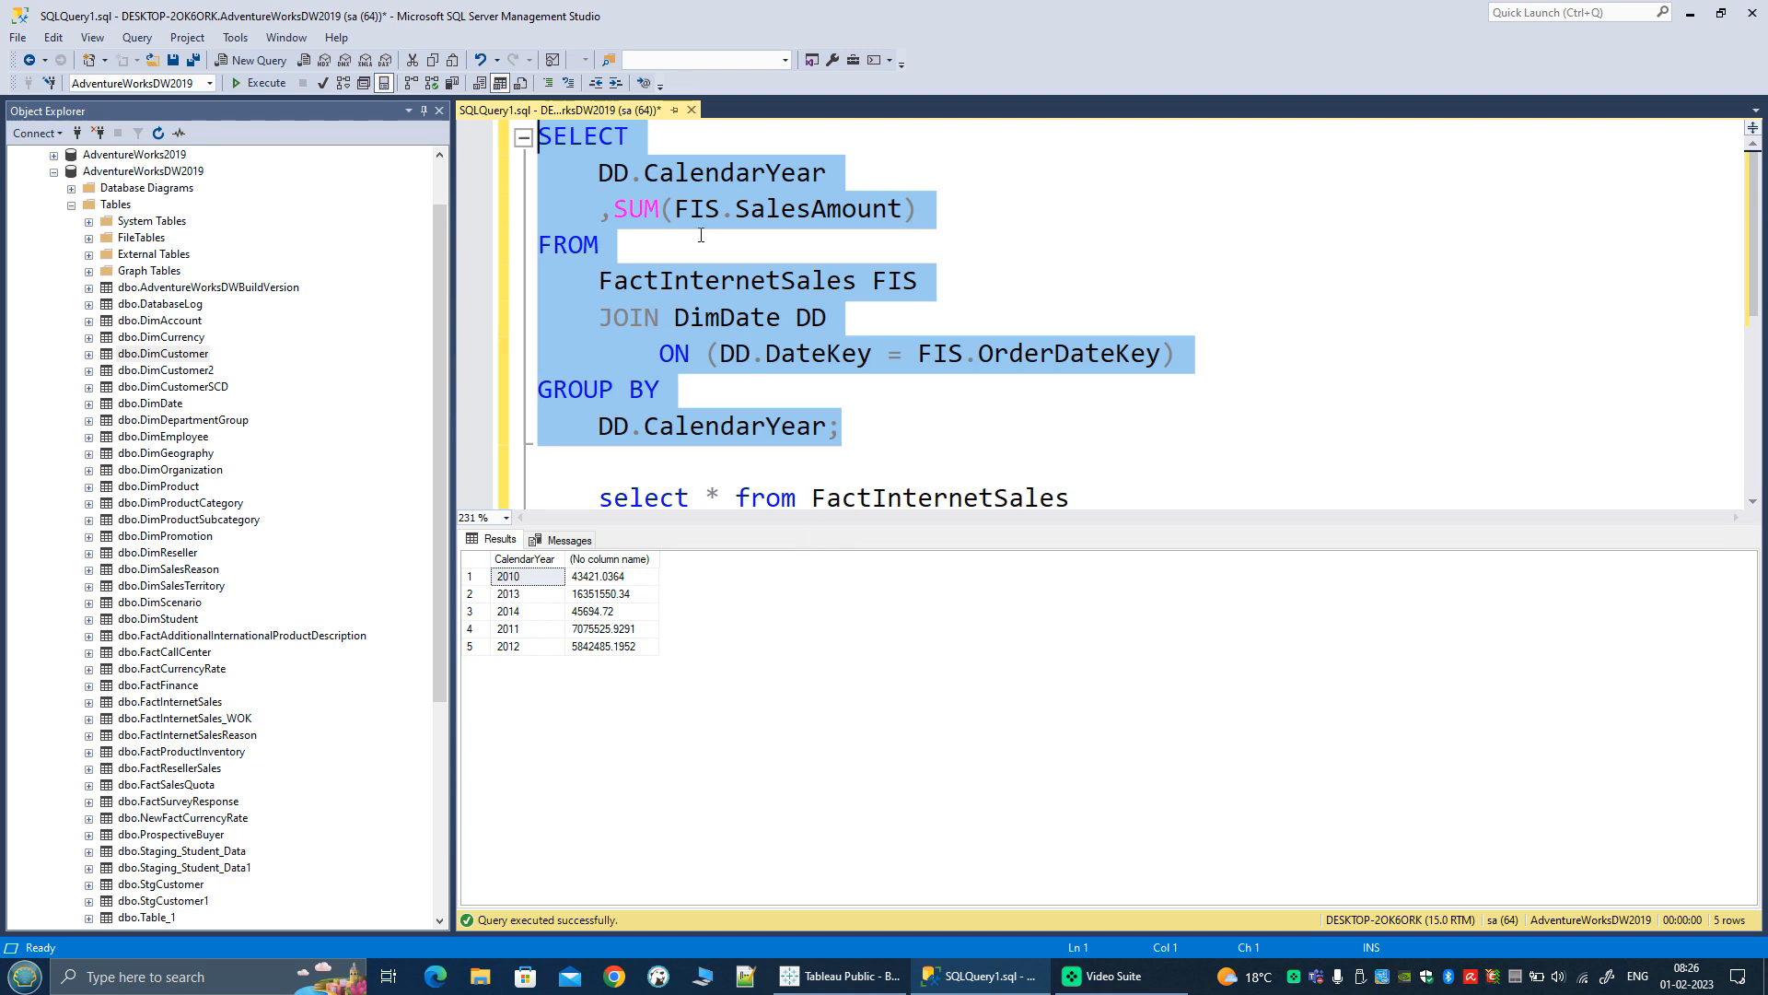
# Step: Replace SalesAmount with OrderQuantity inside the SUM function and execute only the grouped query
pyautogui.click(690, 209)
pyautogui.doubleClick(782, 209)
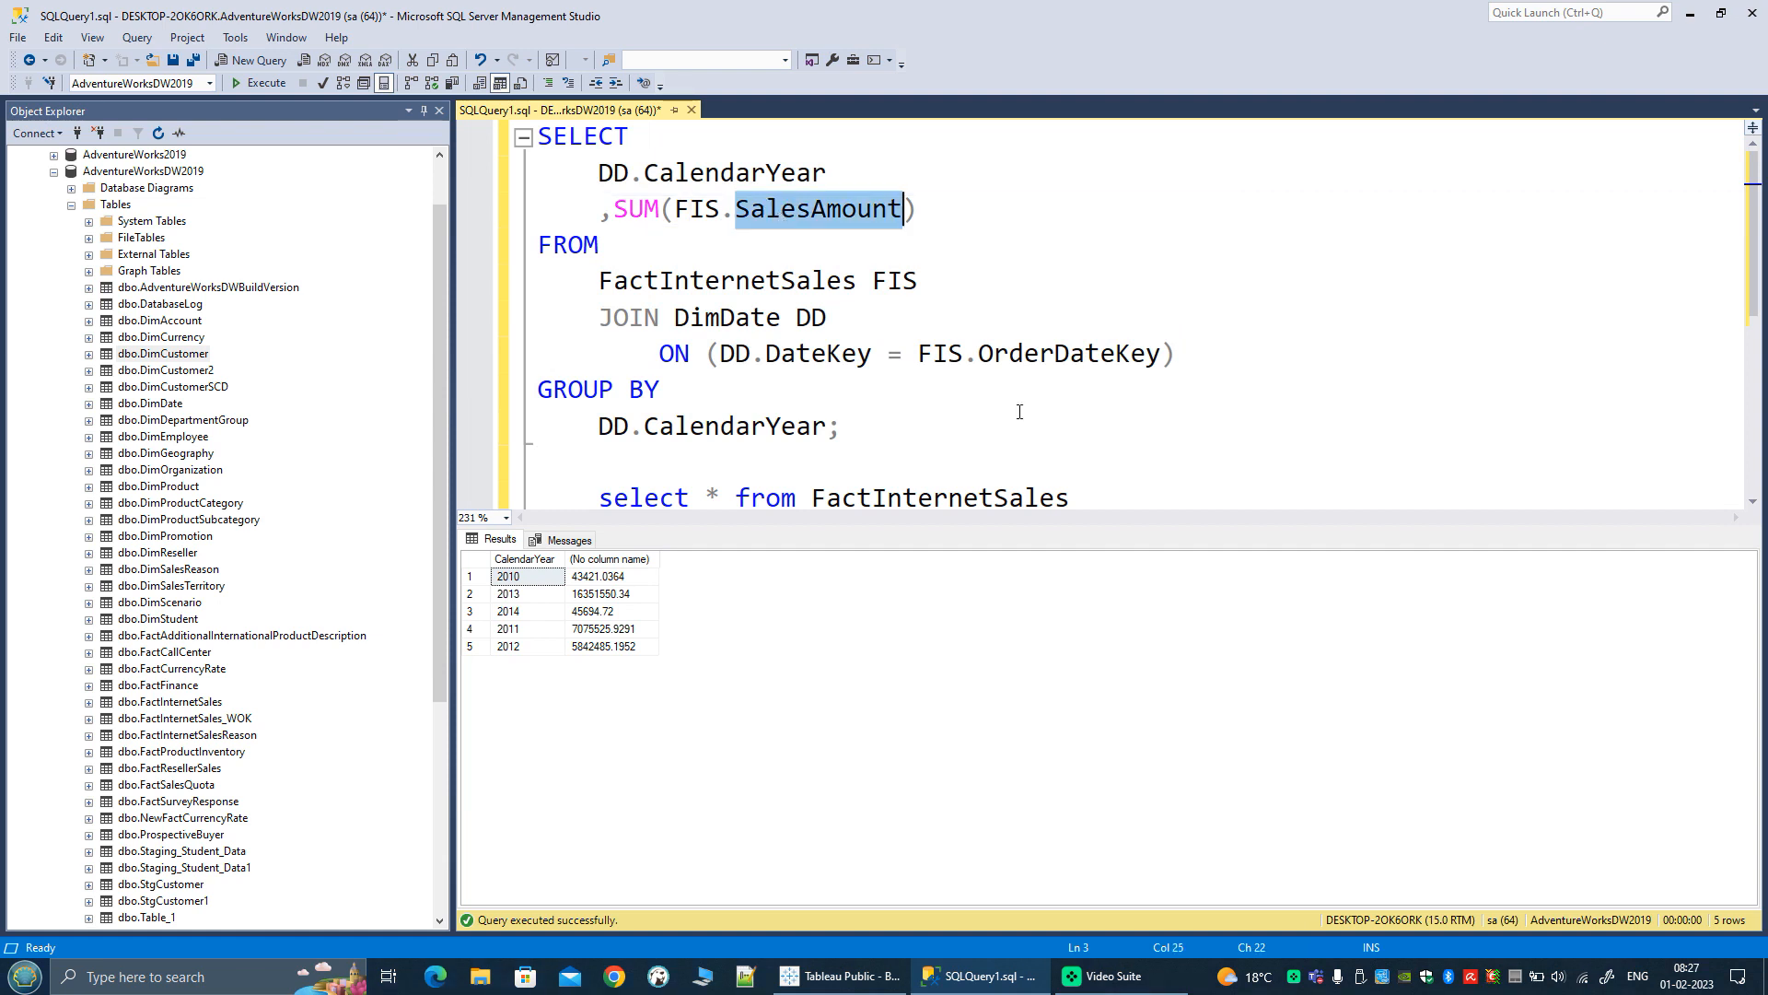
pyautogui.write('ord')
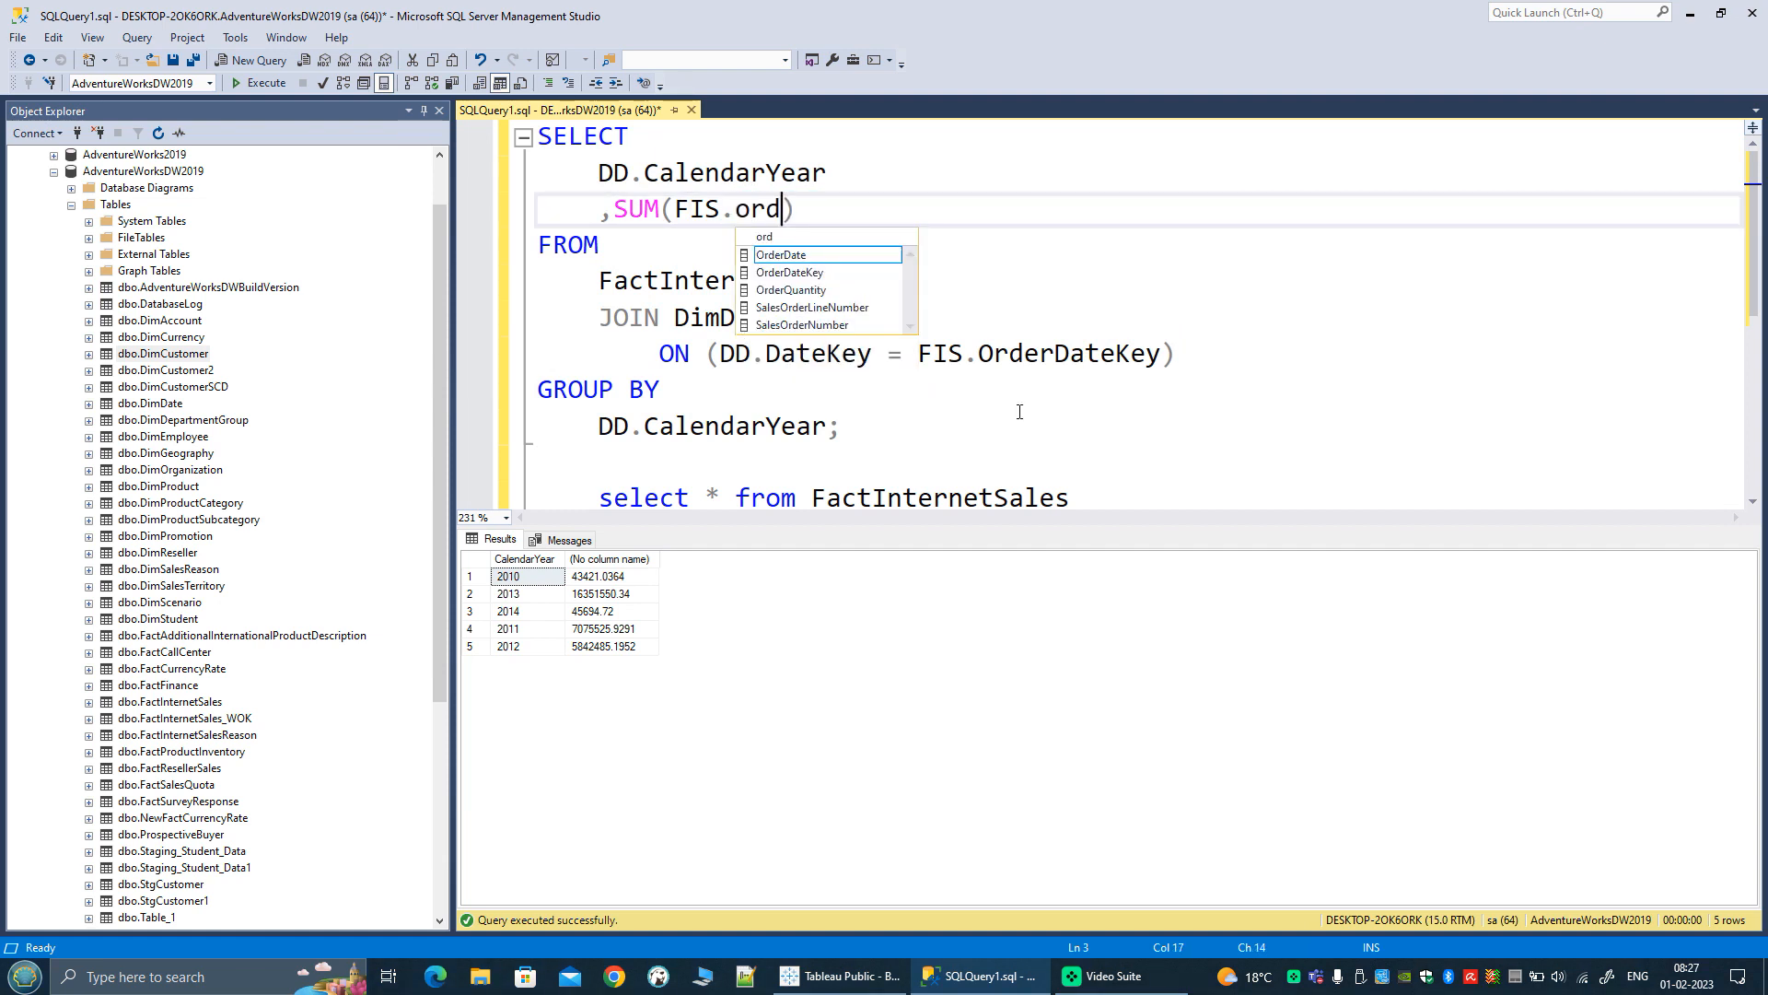
pyautogui.press('Down')
pyautogui.press('Down')
pyautogui.press('Tab')
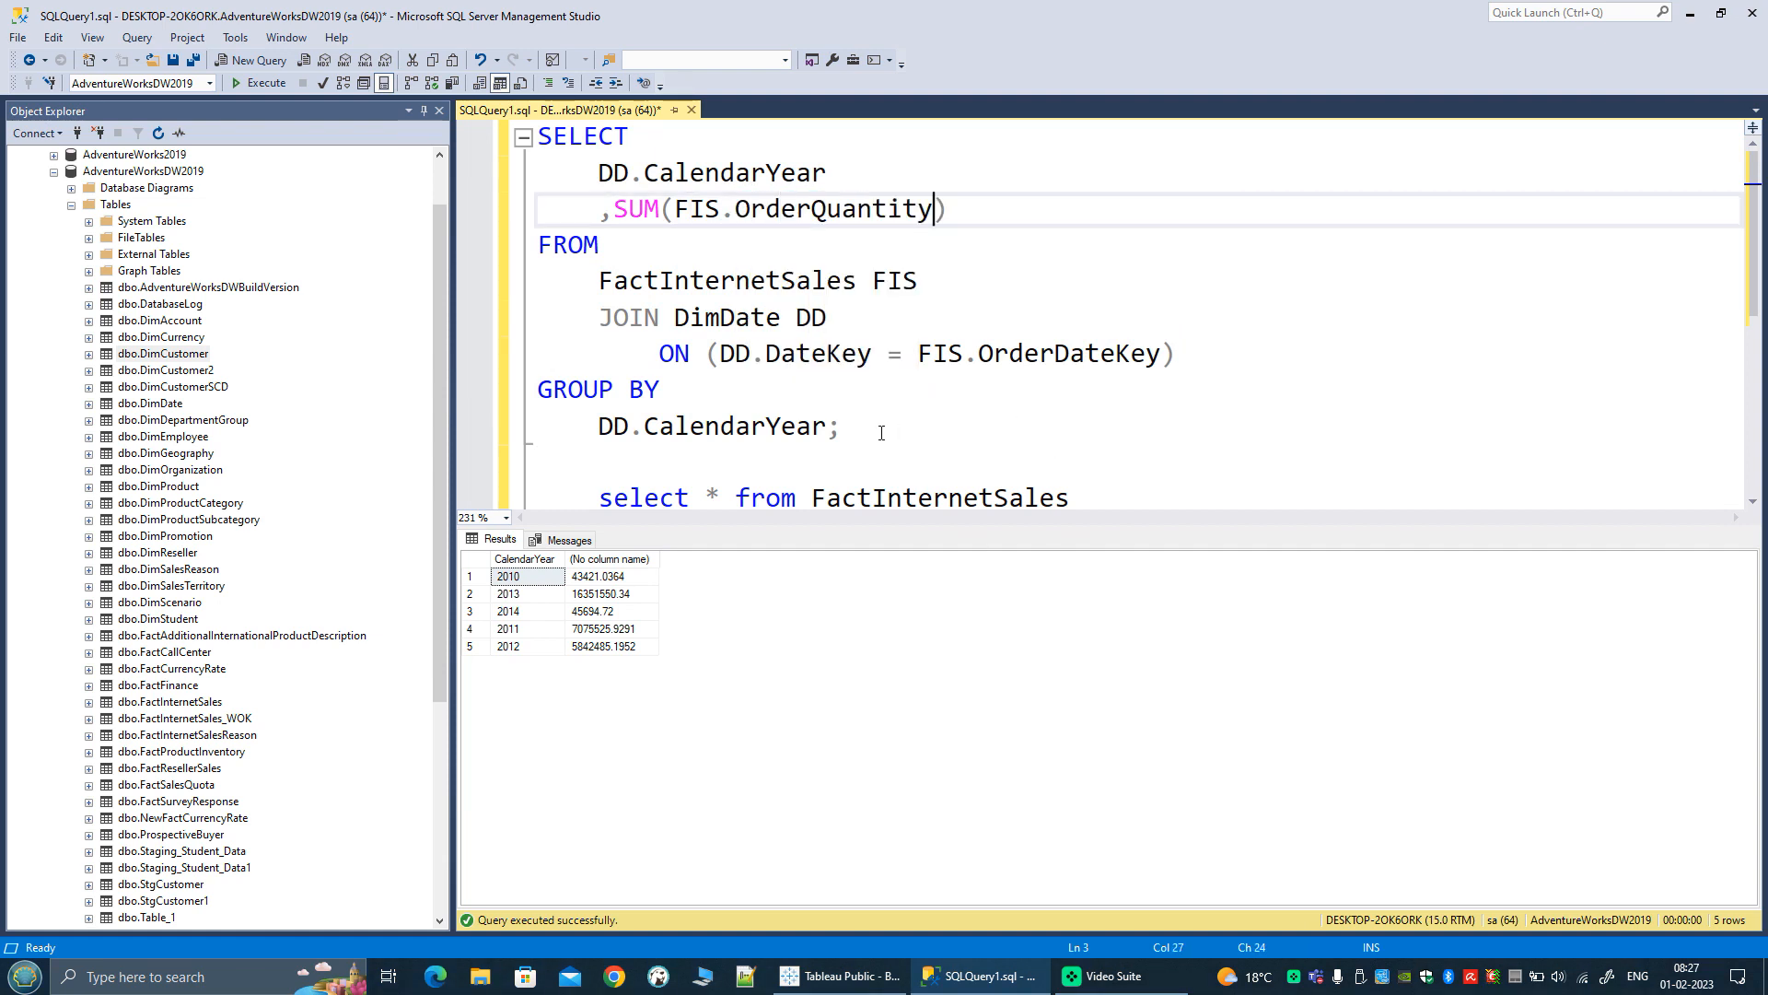
pyautogui.moveTo(880, 430); pyautogui.dragTo(539, 137)
pyautogui.click(264, 84)
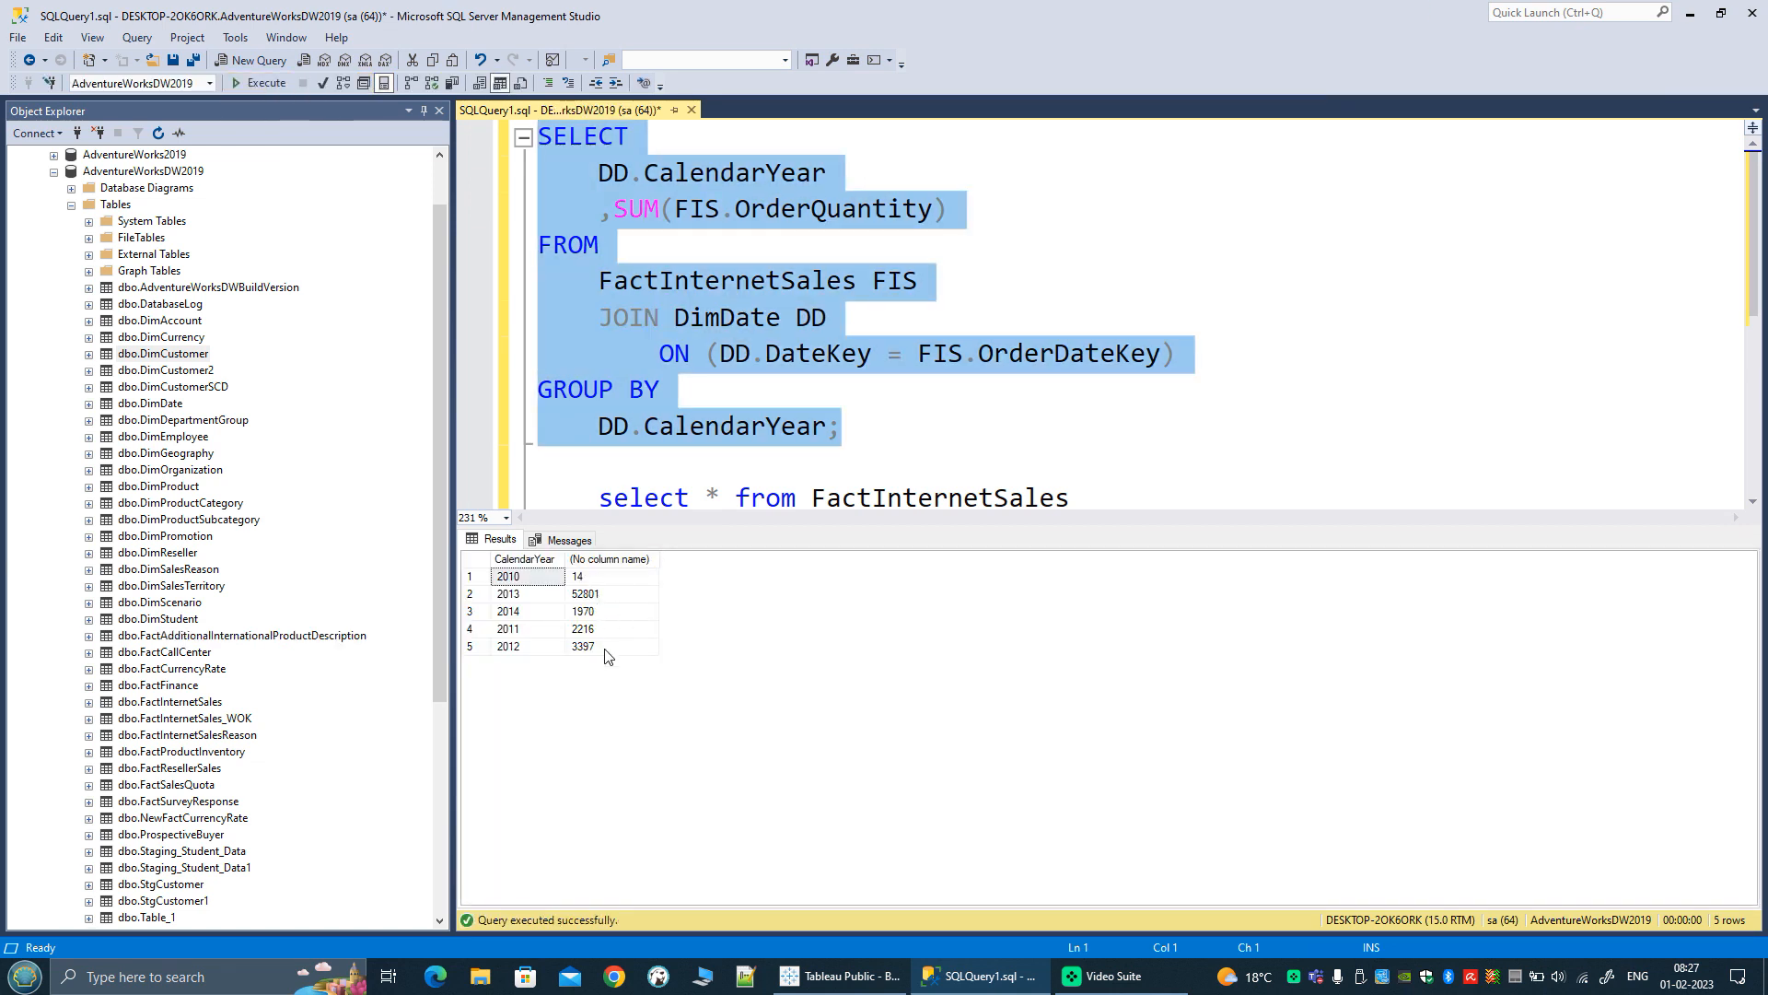
# Step: Compare the summed order quantities for calendar years 2010, 2013 and 2011 in the query results
pyautogui.click(605, 580)
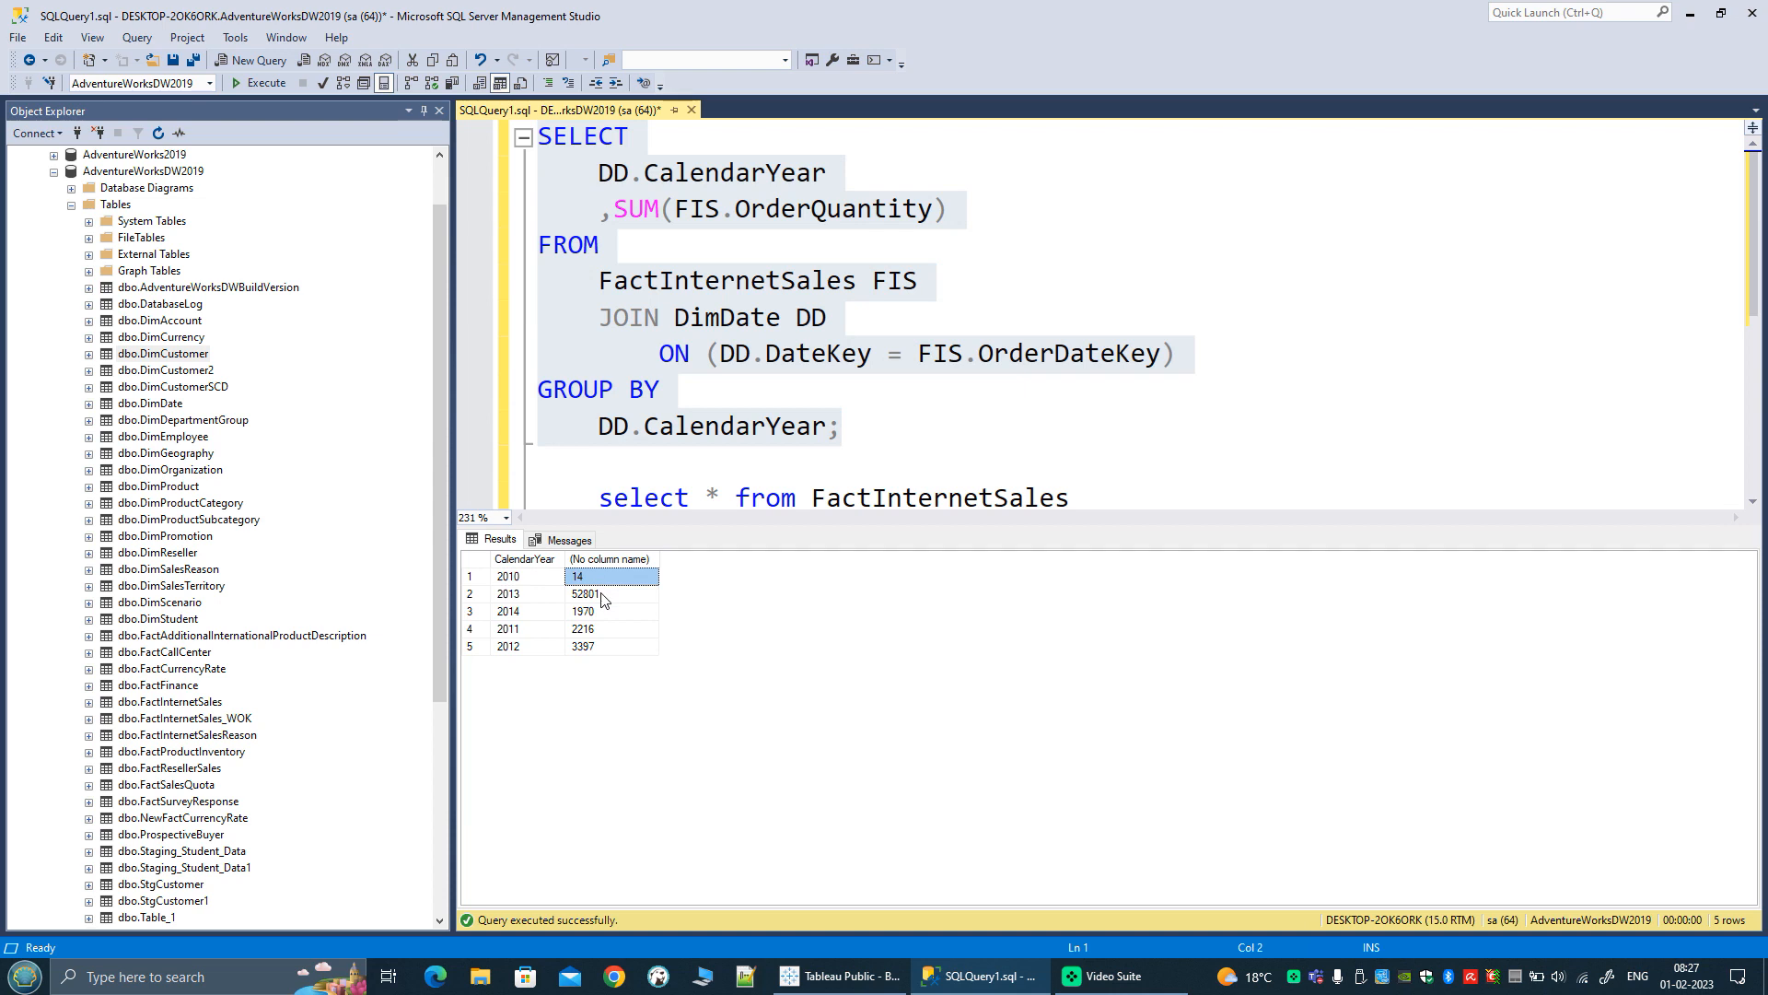
pyautogui.click(606, 595)
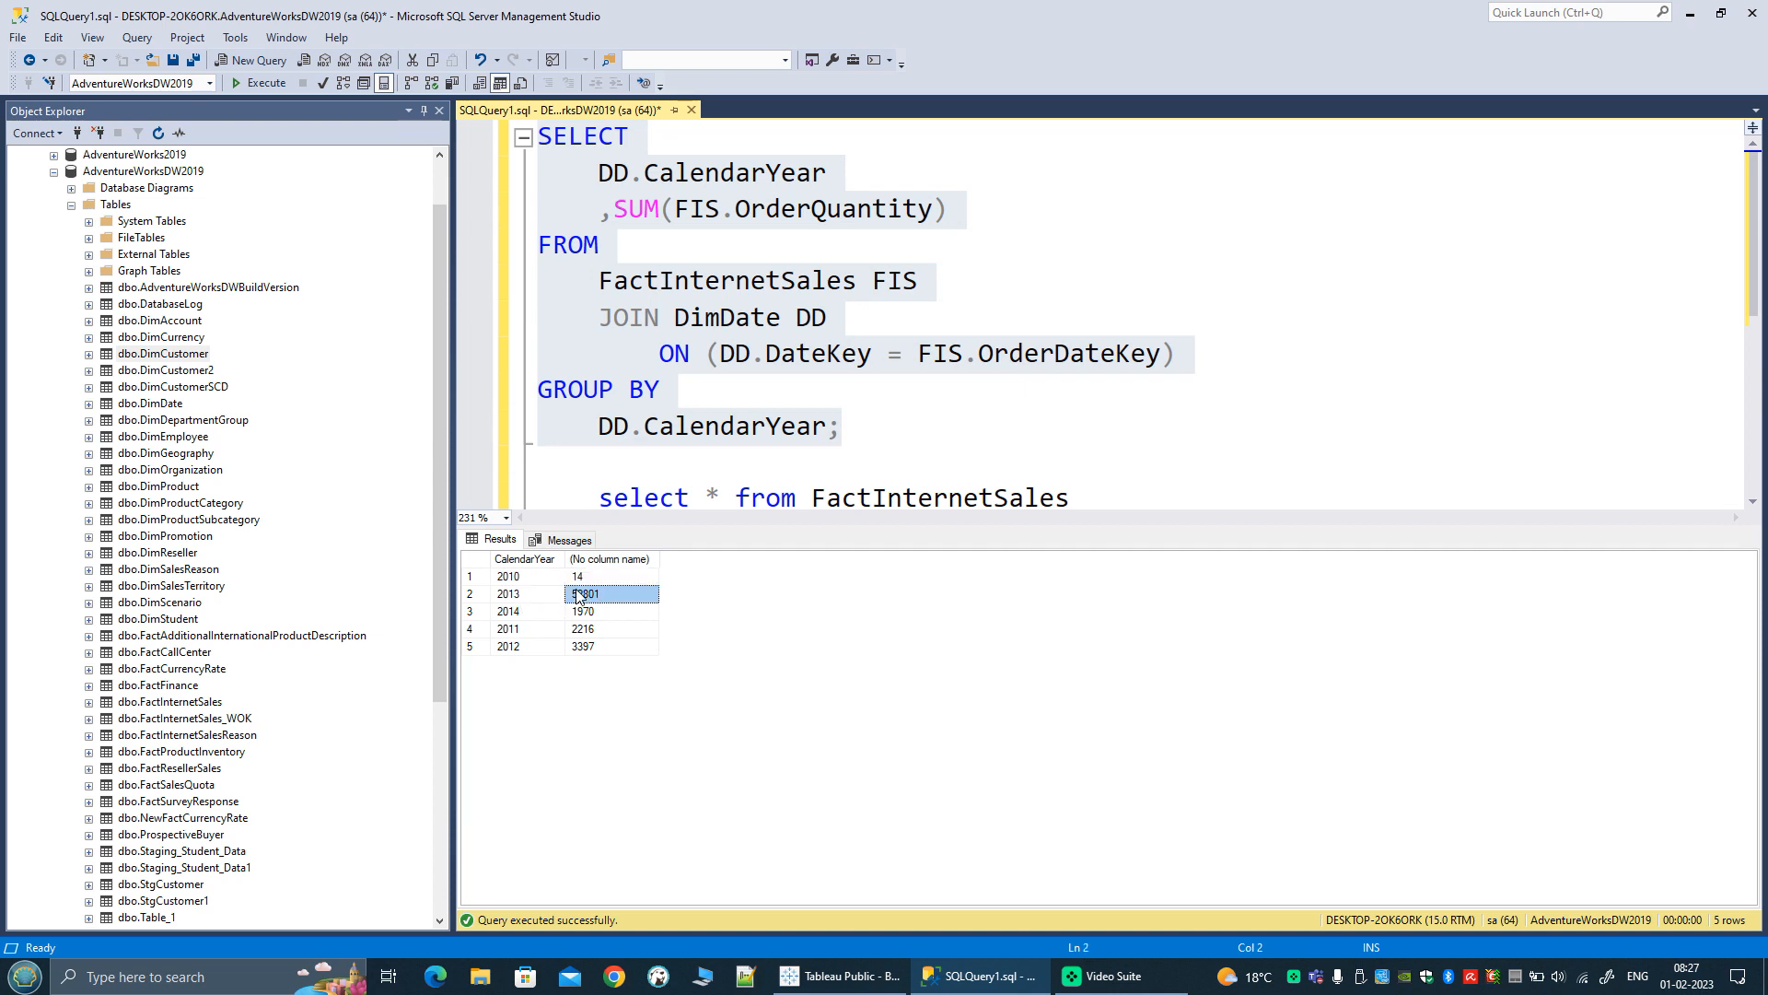
pyautogui.click(552, 578)
pyautogui.click(610, 576)
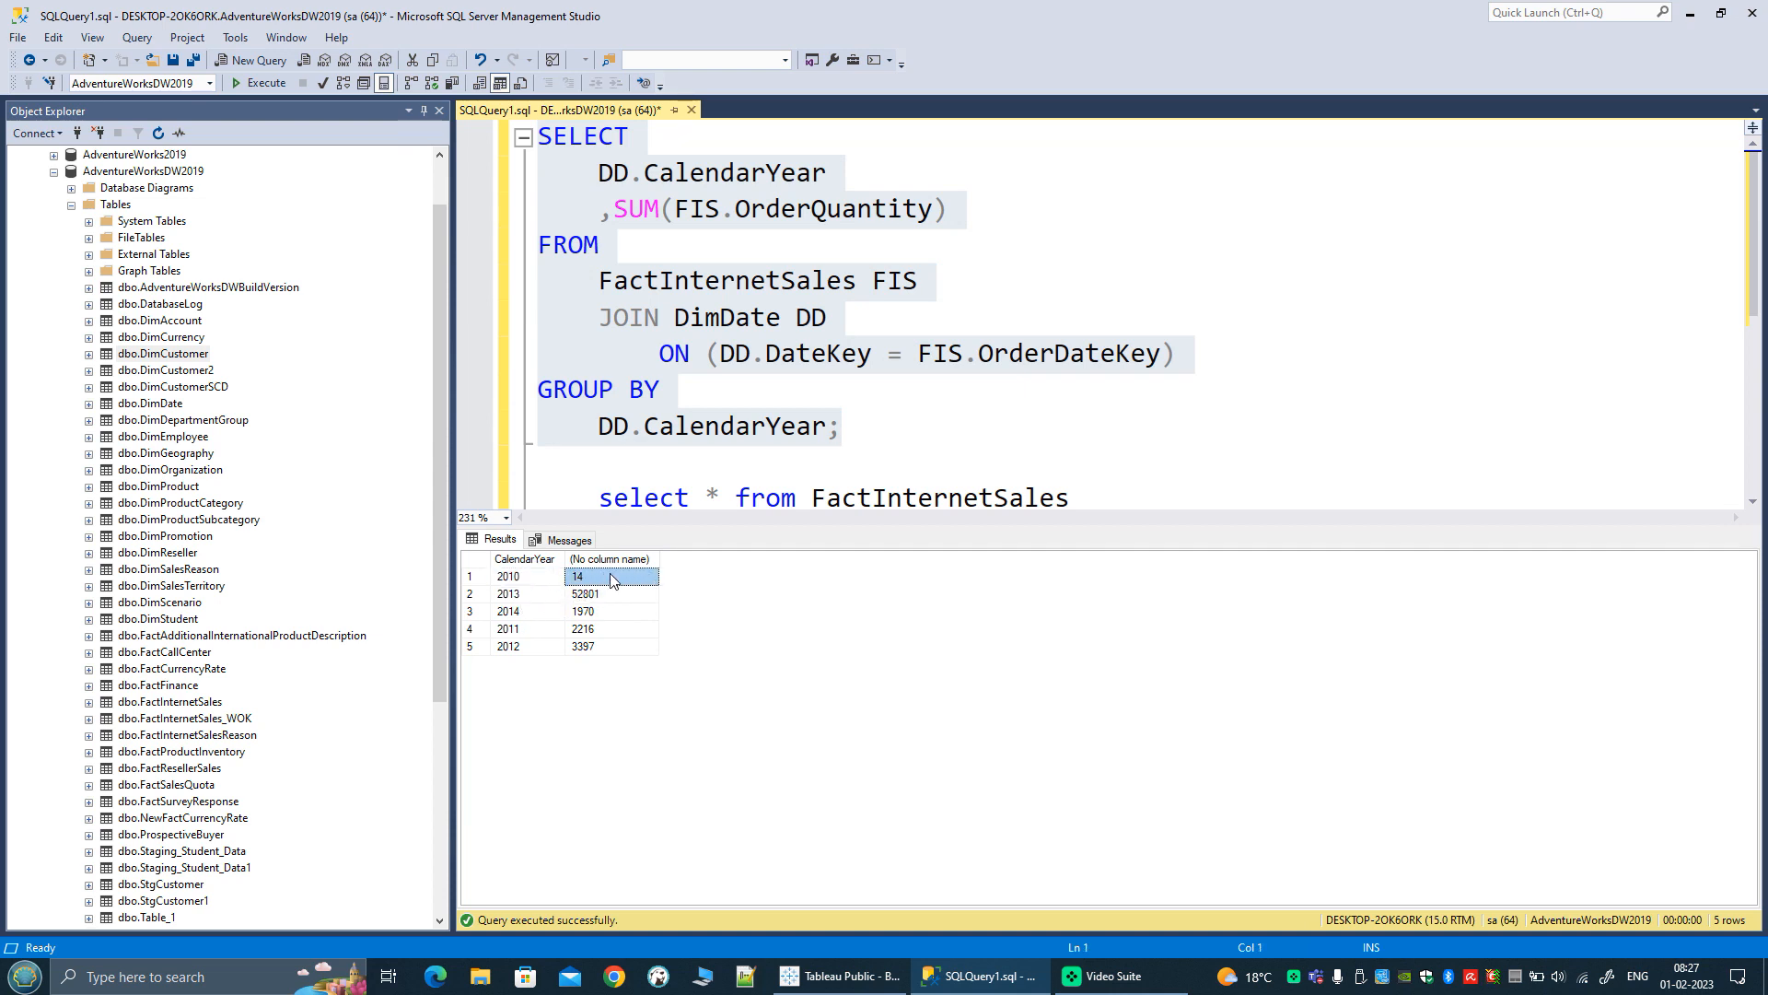
pyautogui.click(530, 630)
pyautogui.click(614, 633)
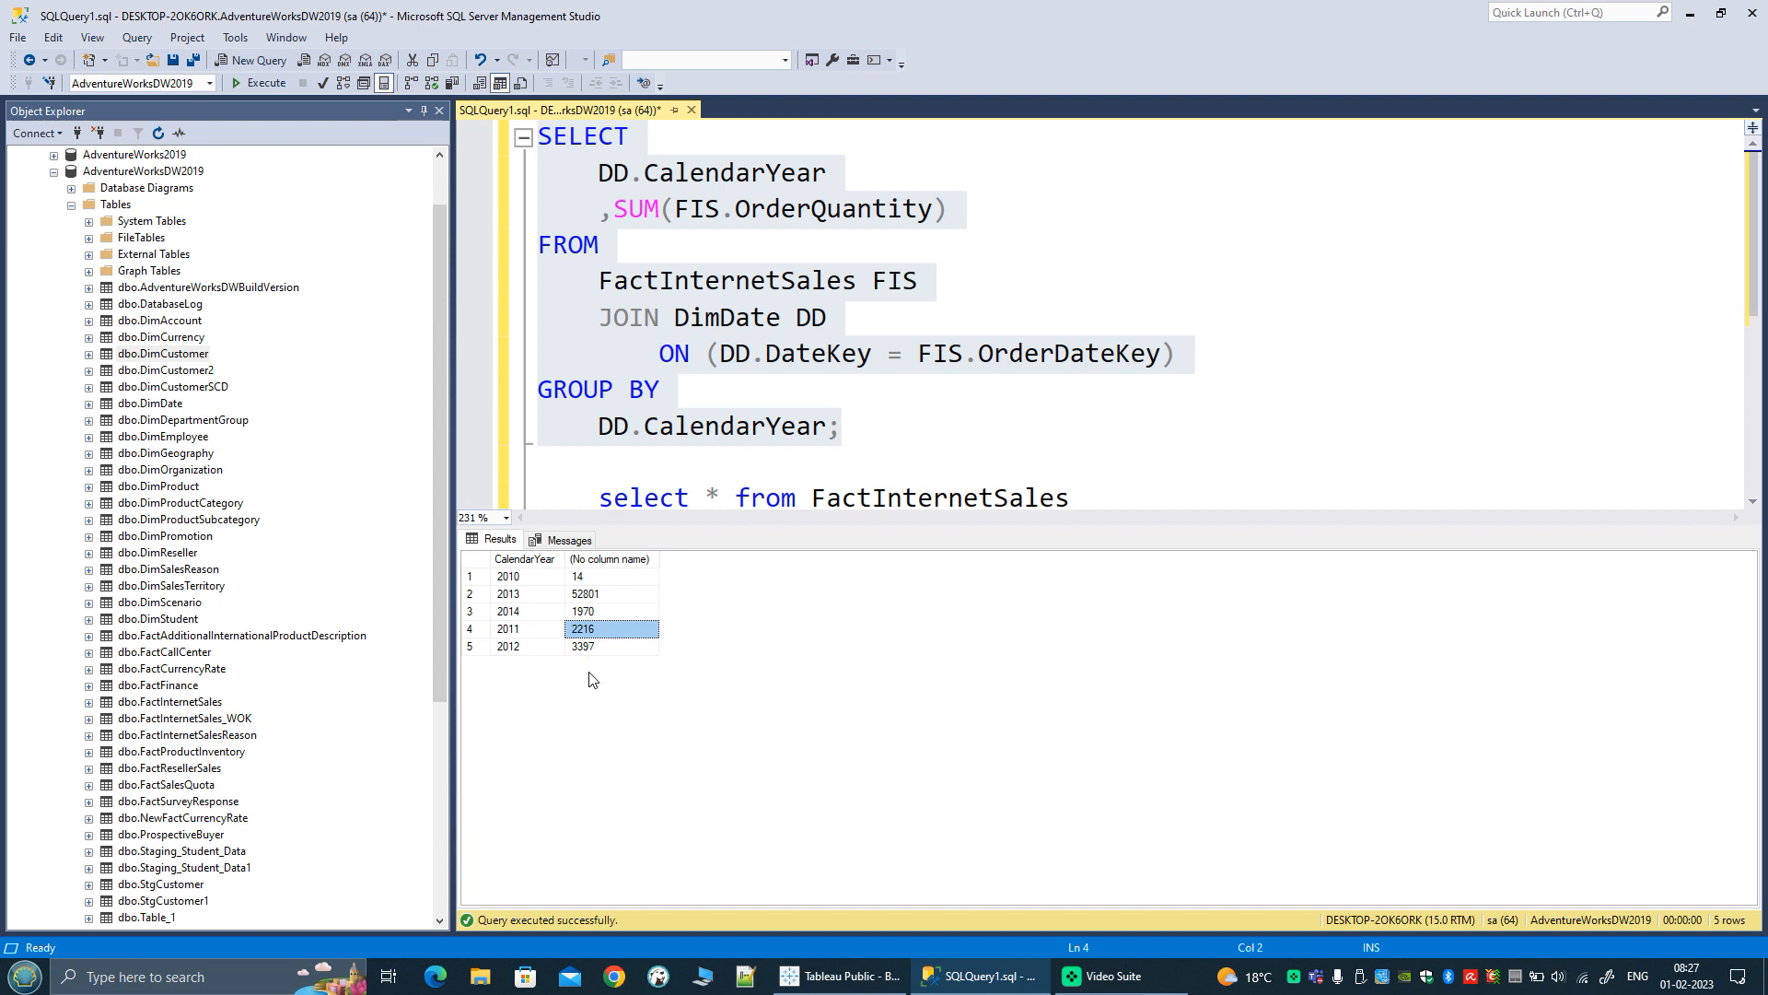
# Step: Enlarge the query editor area and delete the select * from FactInternetSales statement below the grouped query
pyautogui.moveTo(958, 522); pyautogui.dragTo(958, 686)
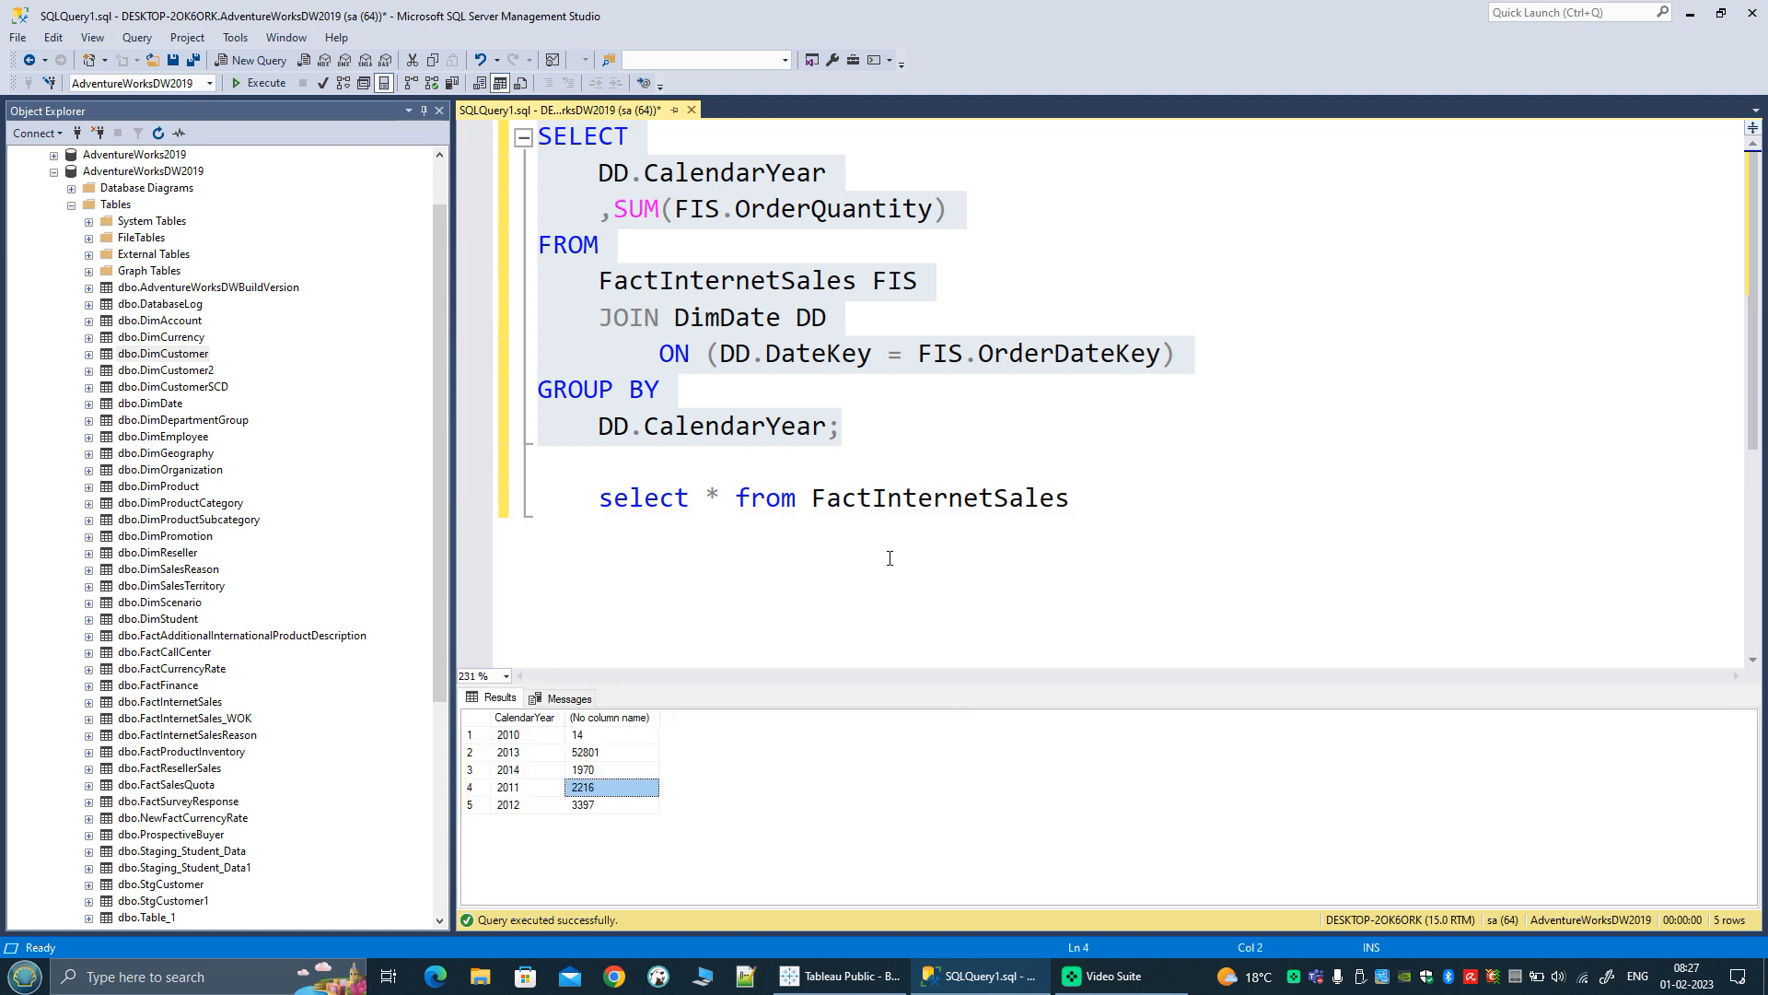
pyautogui.click(888, 432)
pyautogui.moveTo(888, 462); pyautogui.dragTo(1360, 607)
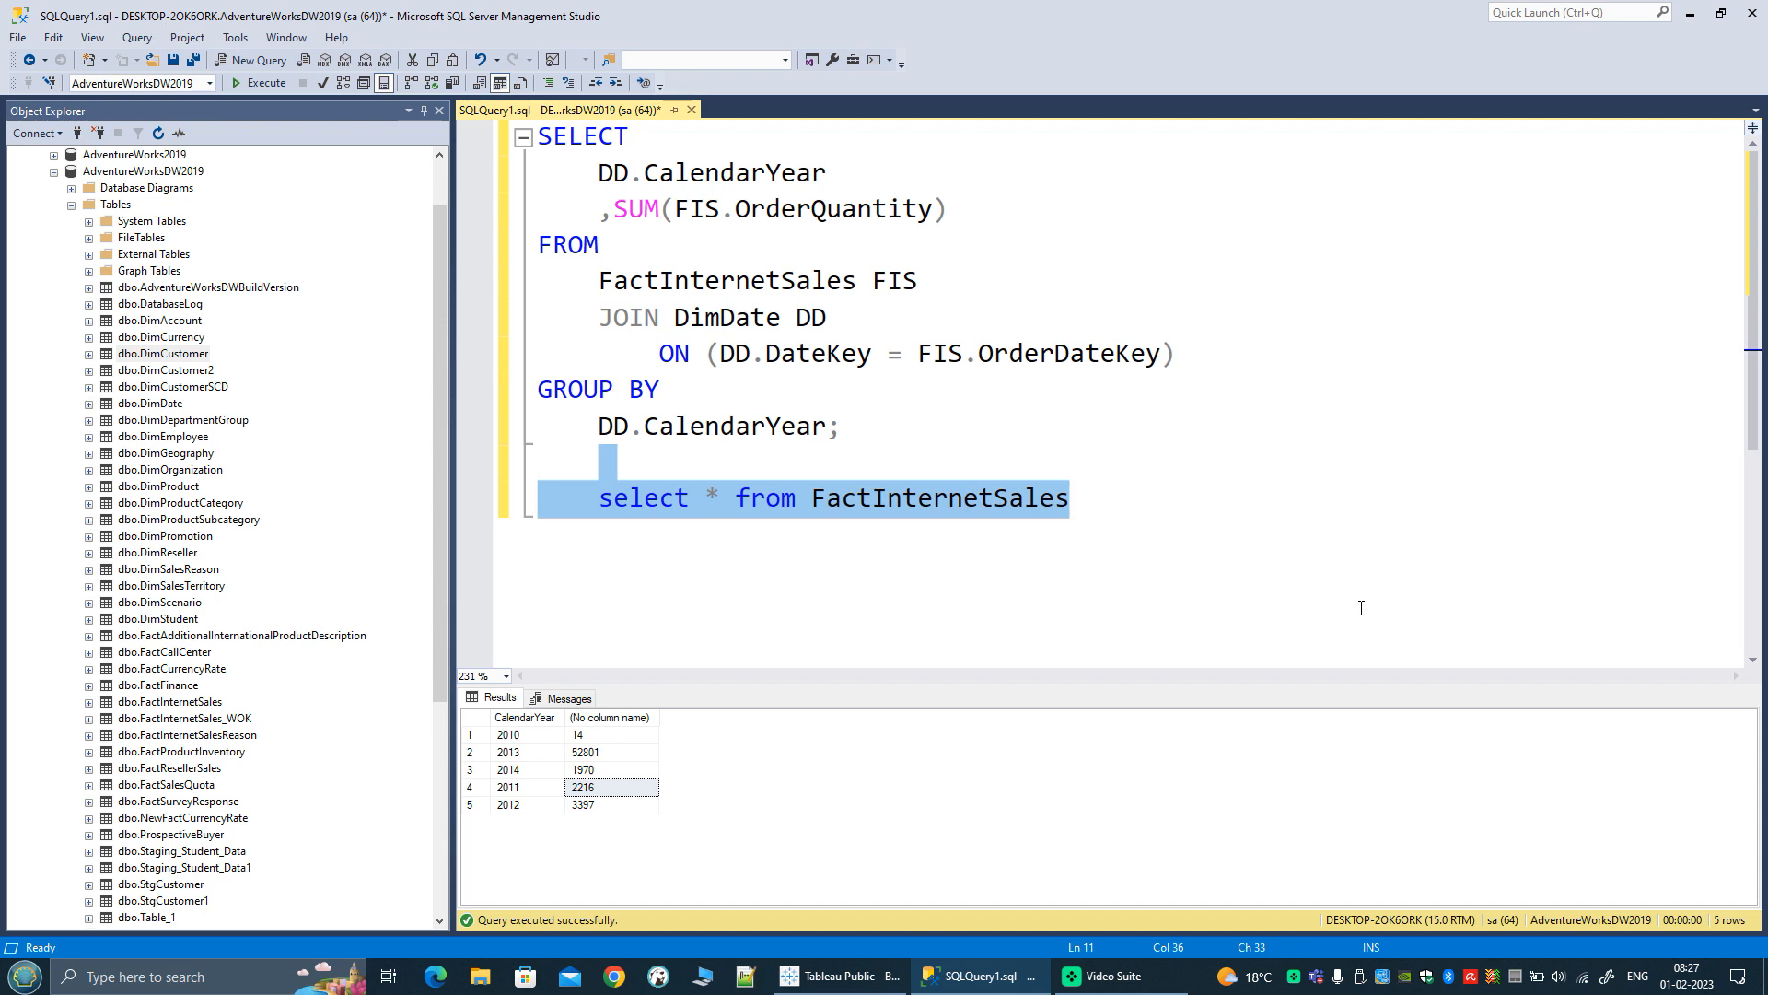
pyautogui.press('BackSpace')
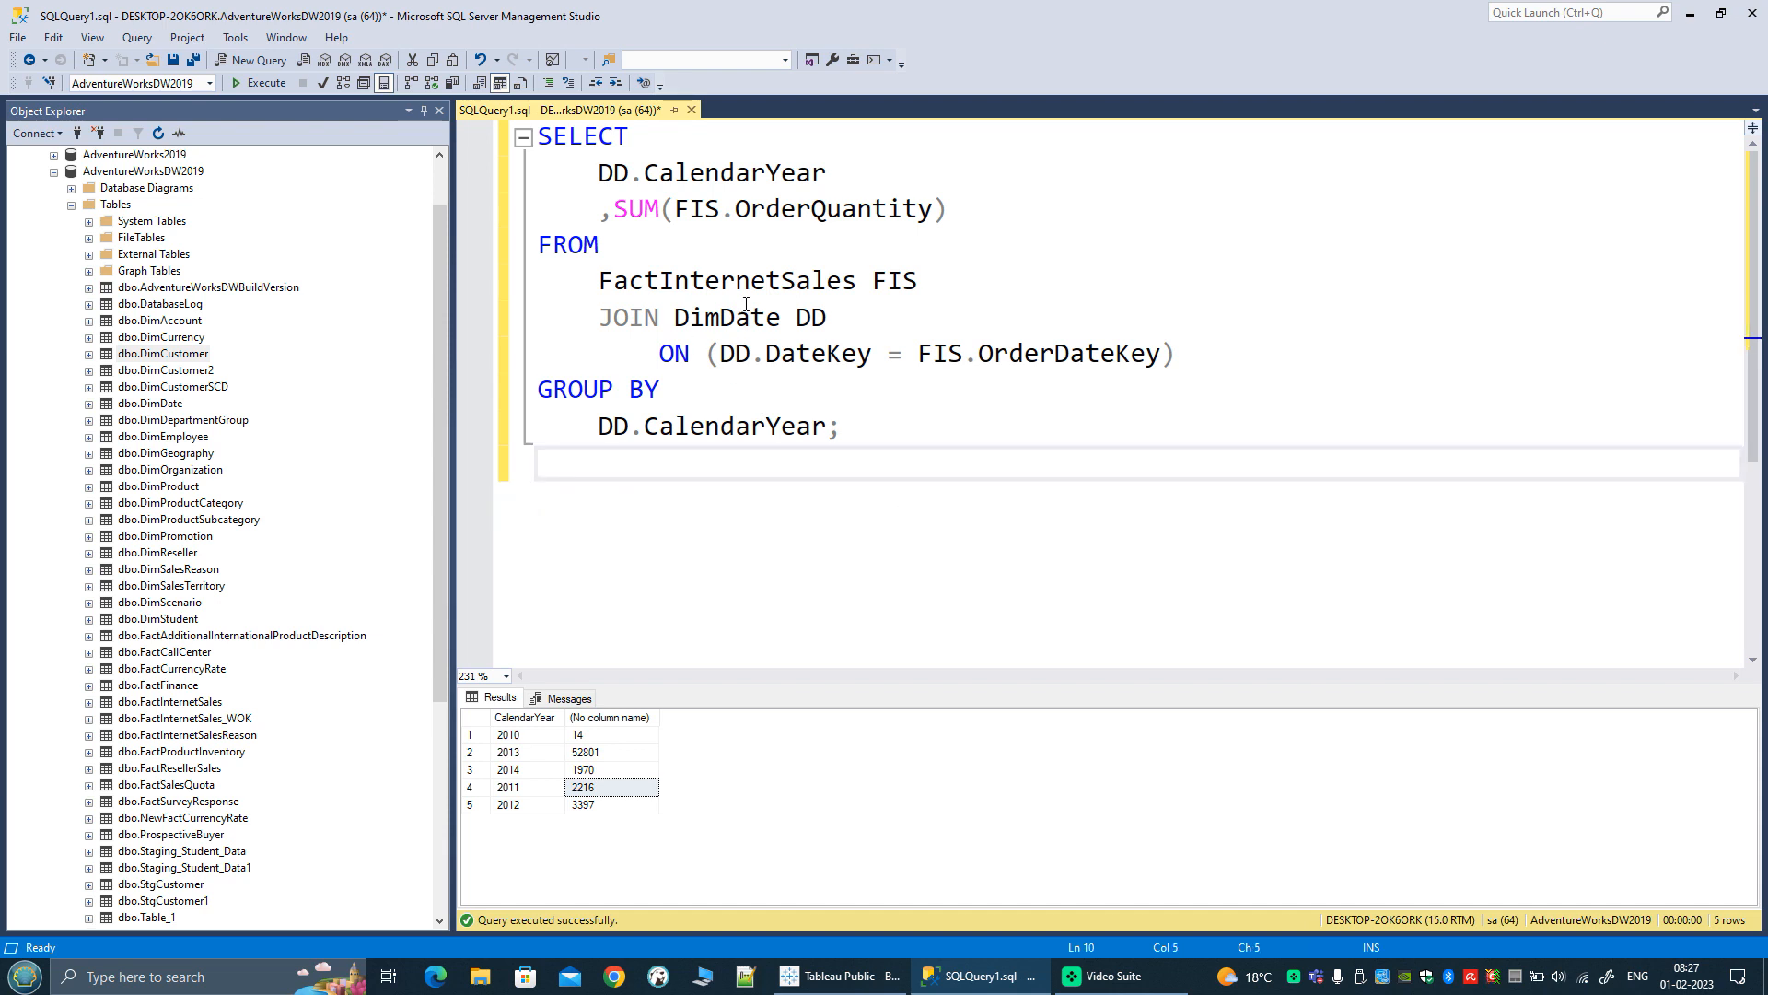
# Step: Indent FactInternetSales FIS and DimDate DD so both table names line up in the FROM clause
pyautogui.click(601, 280)
pyautogui.press('Tab')
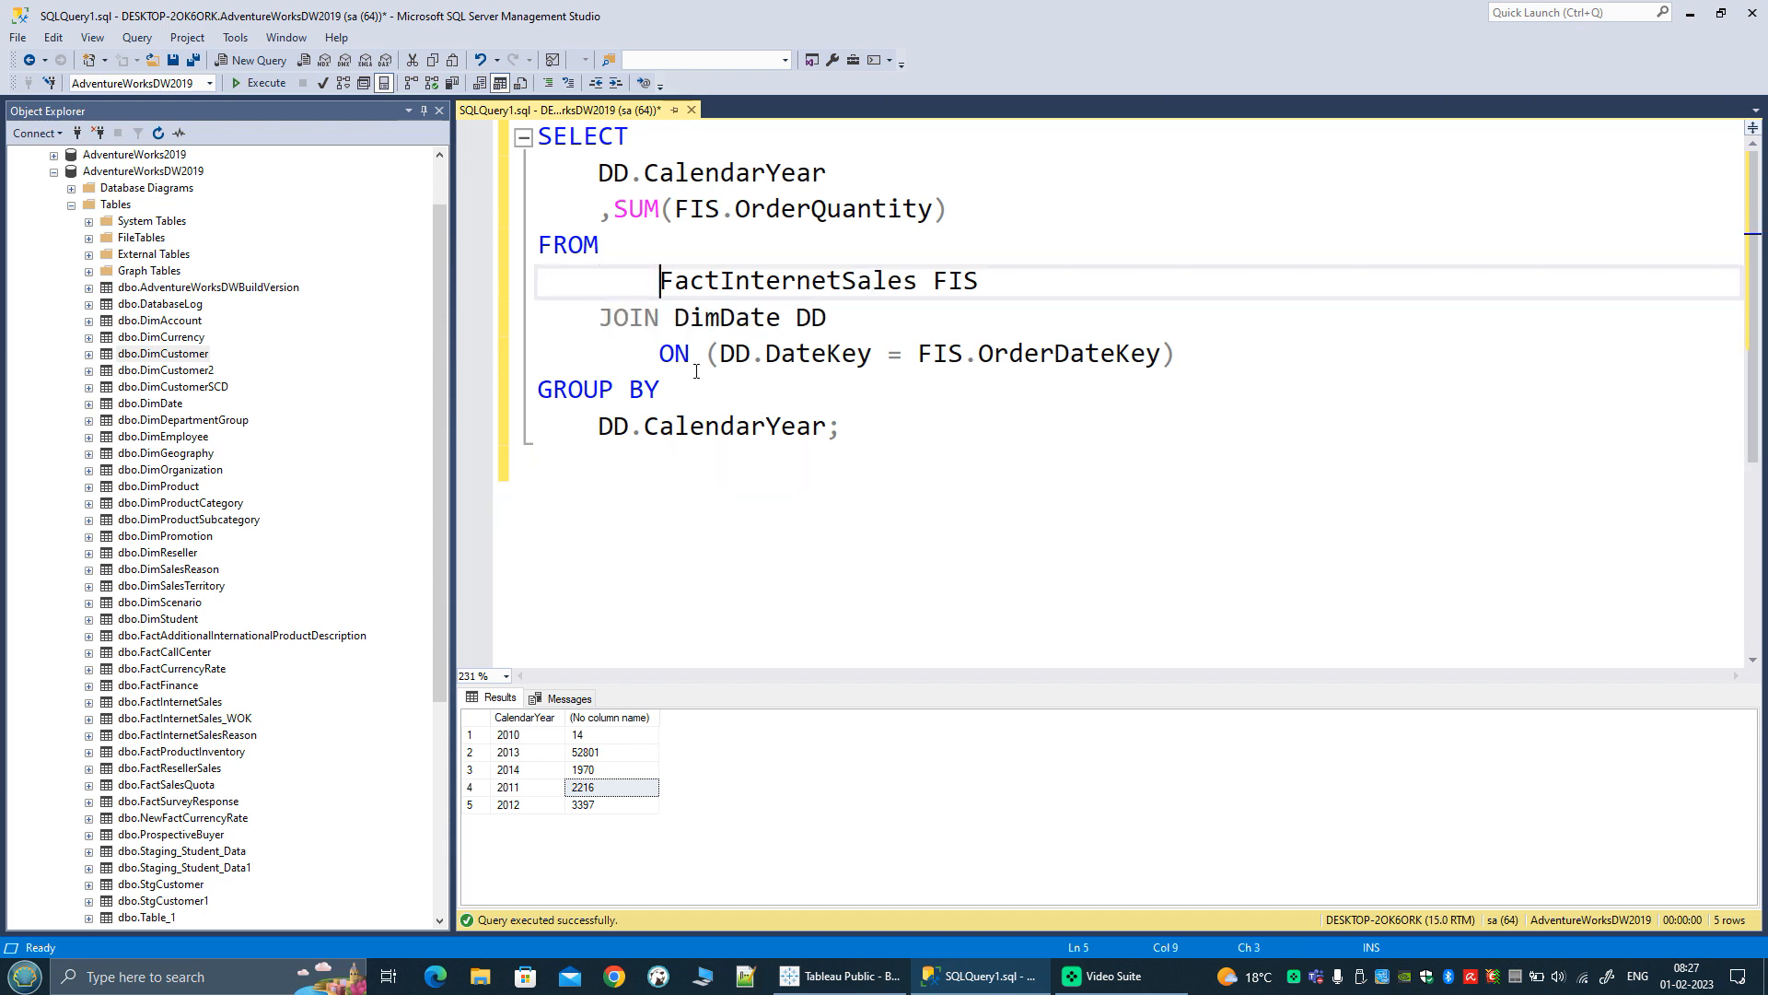
pyautogui.press('Tab')
pyautogui.click(674, 316)
pyautogui.press('Tab')
pyautogui.press('Down')
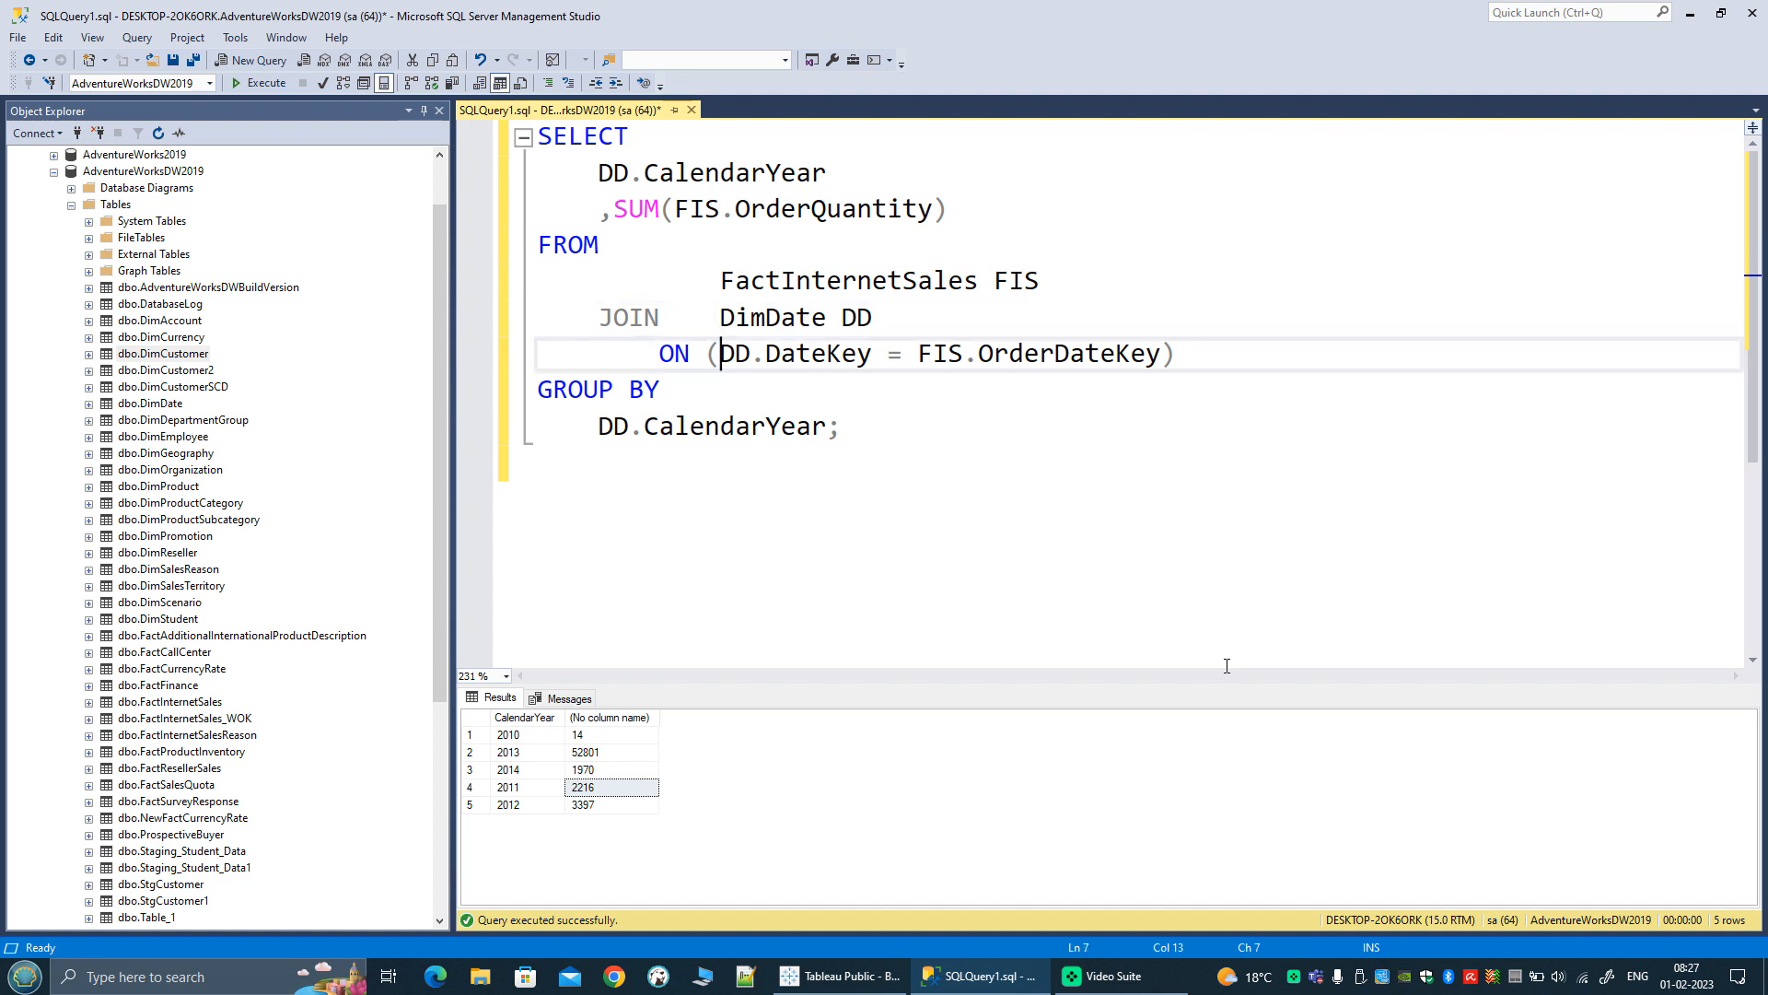
# Step: Change the DimDate alias from DD to OY in the JOIN line, the ON condition and the SELECT column
pyautogui.click(932, 321)
pyautogui.press('BackSpace')
pyautogui.press('BackSpace')
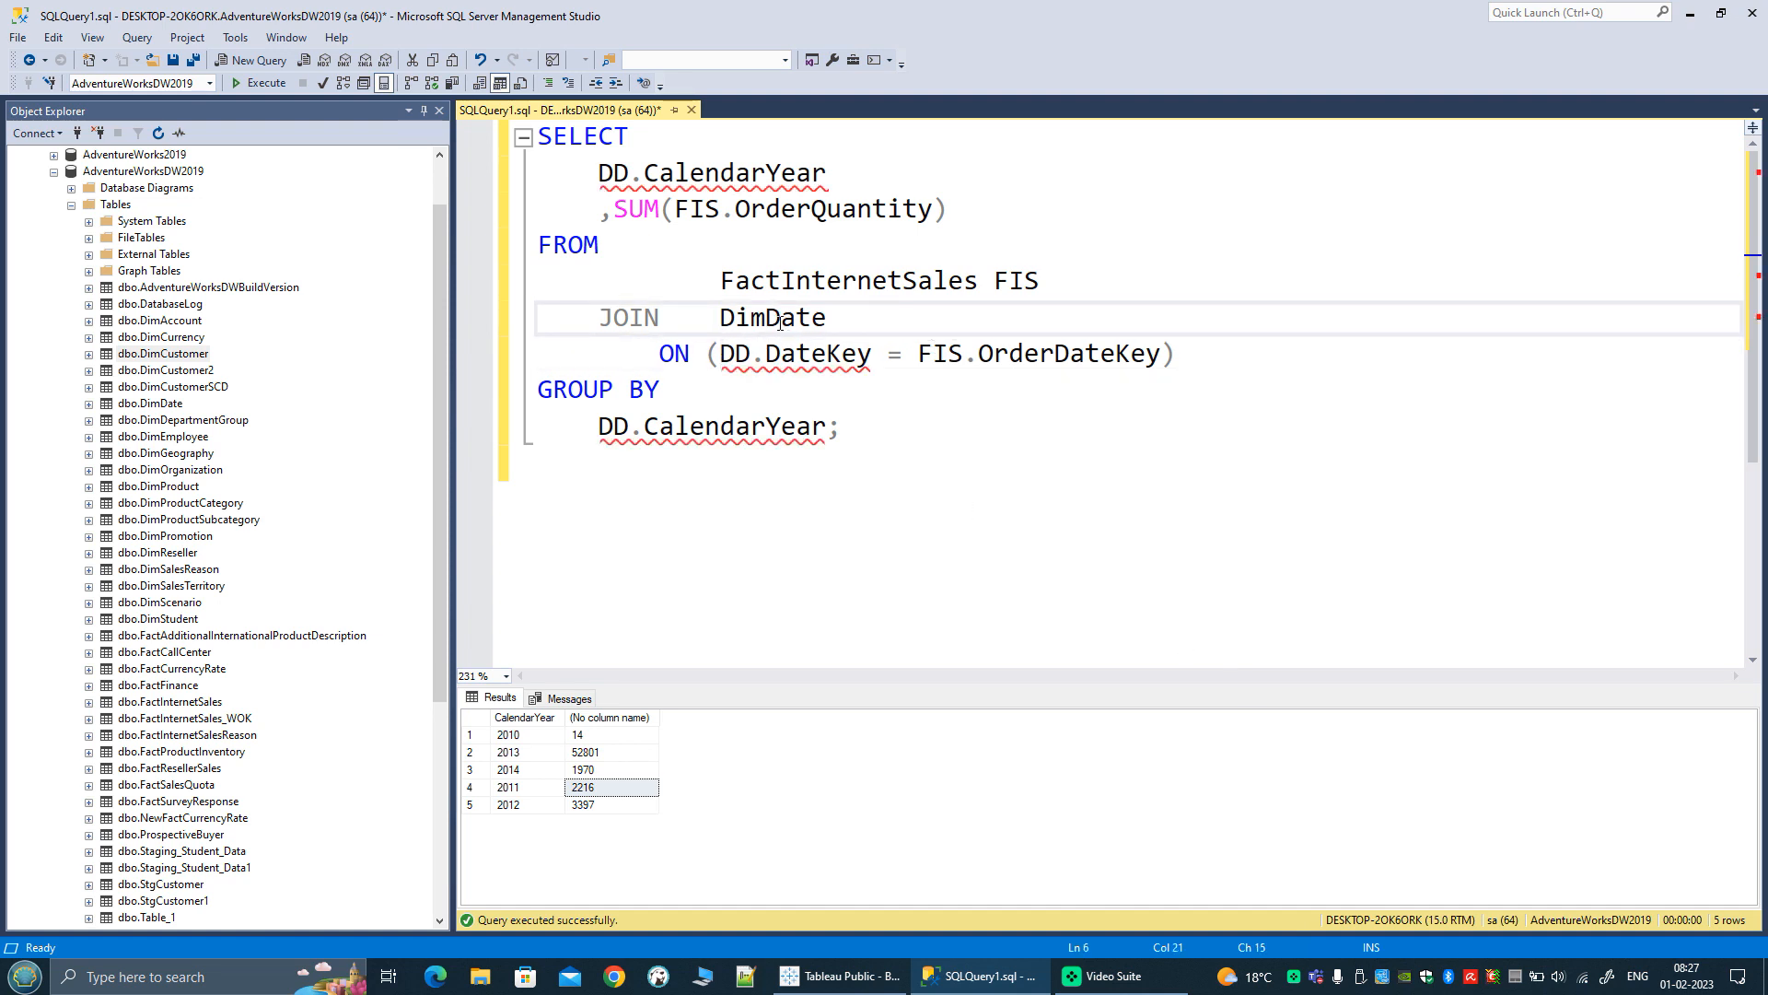
pyautogui.write('OD')
pyautogui.press('BackSpace')
pyautogui.doubleClick(856, 323)
pyautogui.hotkey('ctrl', 'c')
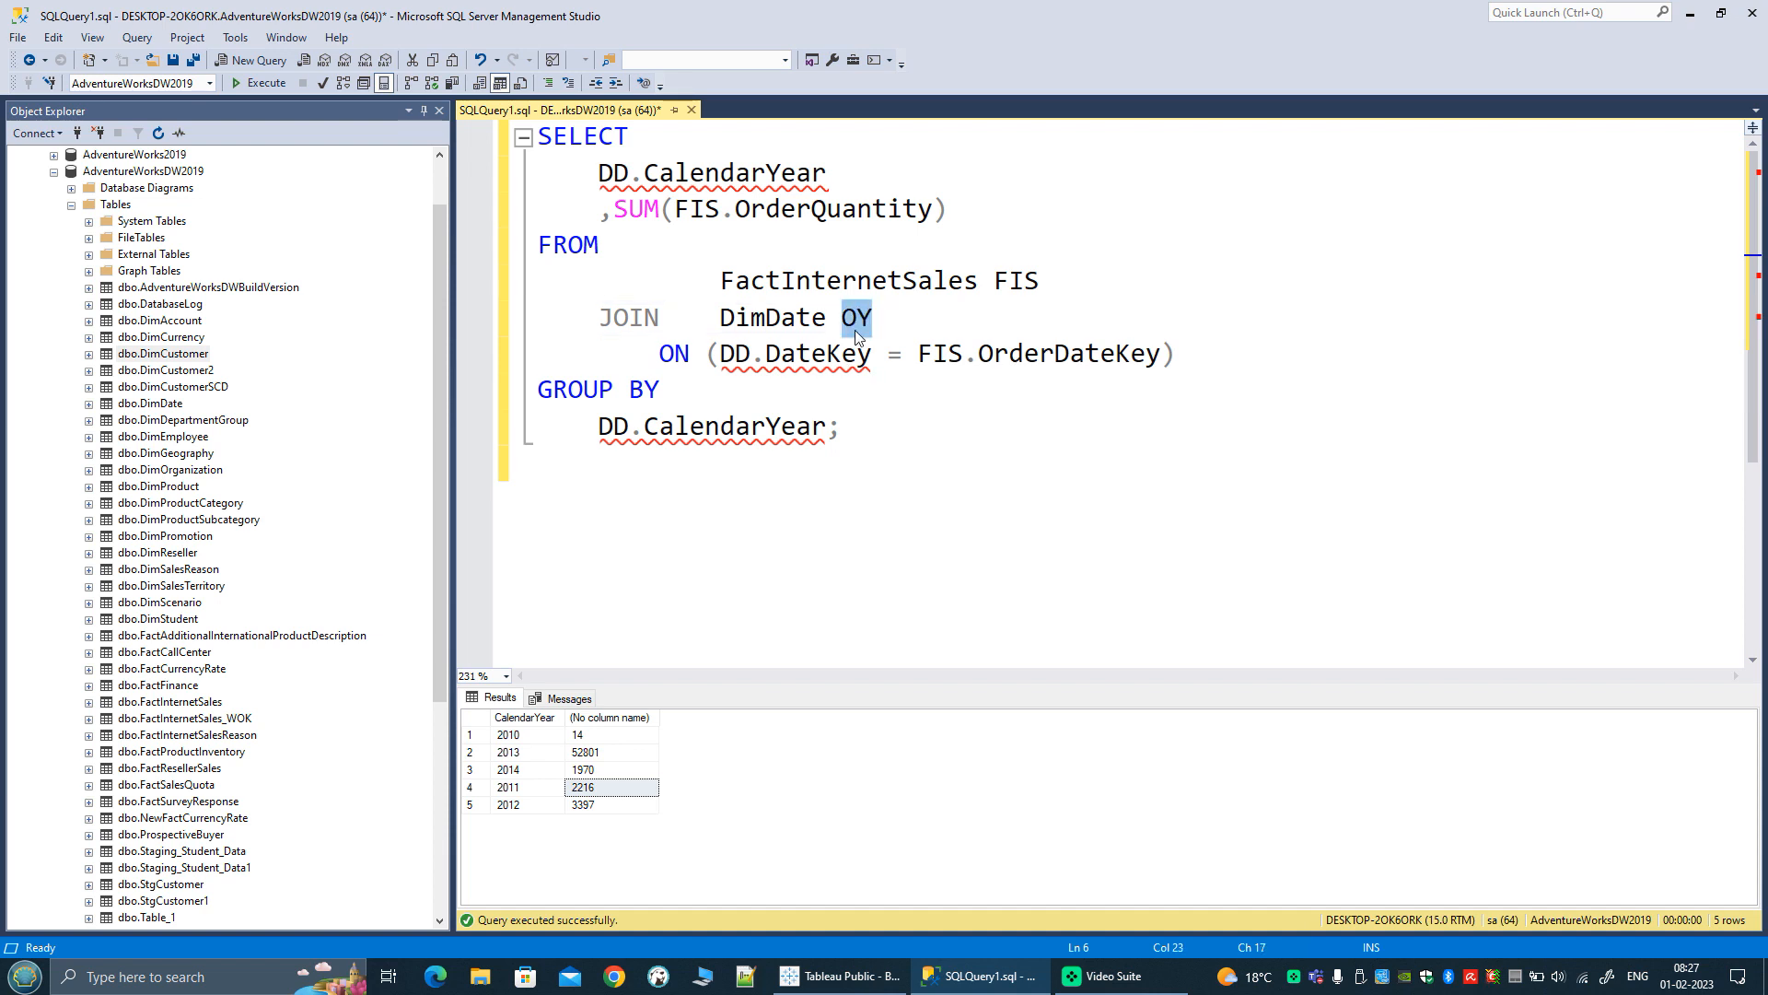
pyautogui.doubleClick(735, 354)
pyautogui.hotkey('ctrl', 'v')
pyautogui.doubleClick(614, 176)
pyautogui.hotkey('ctrl', 'v')
# Step: Give OY.CalendarYear the column alias OrderedYear in the SELECT list
pyautogui.click(940, 170)
pyautogui.write('AS Ore')
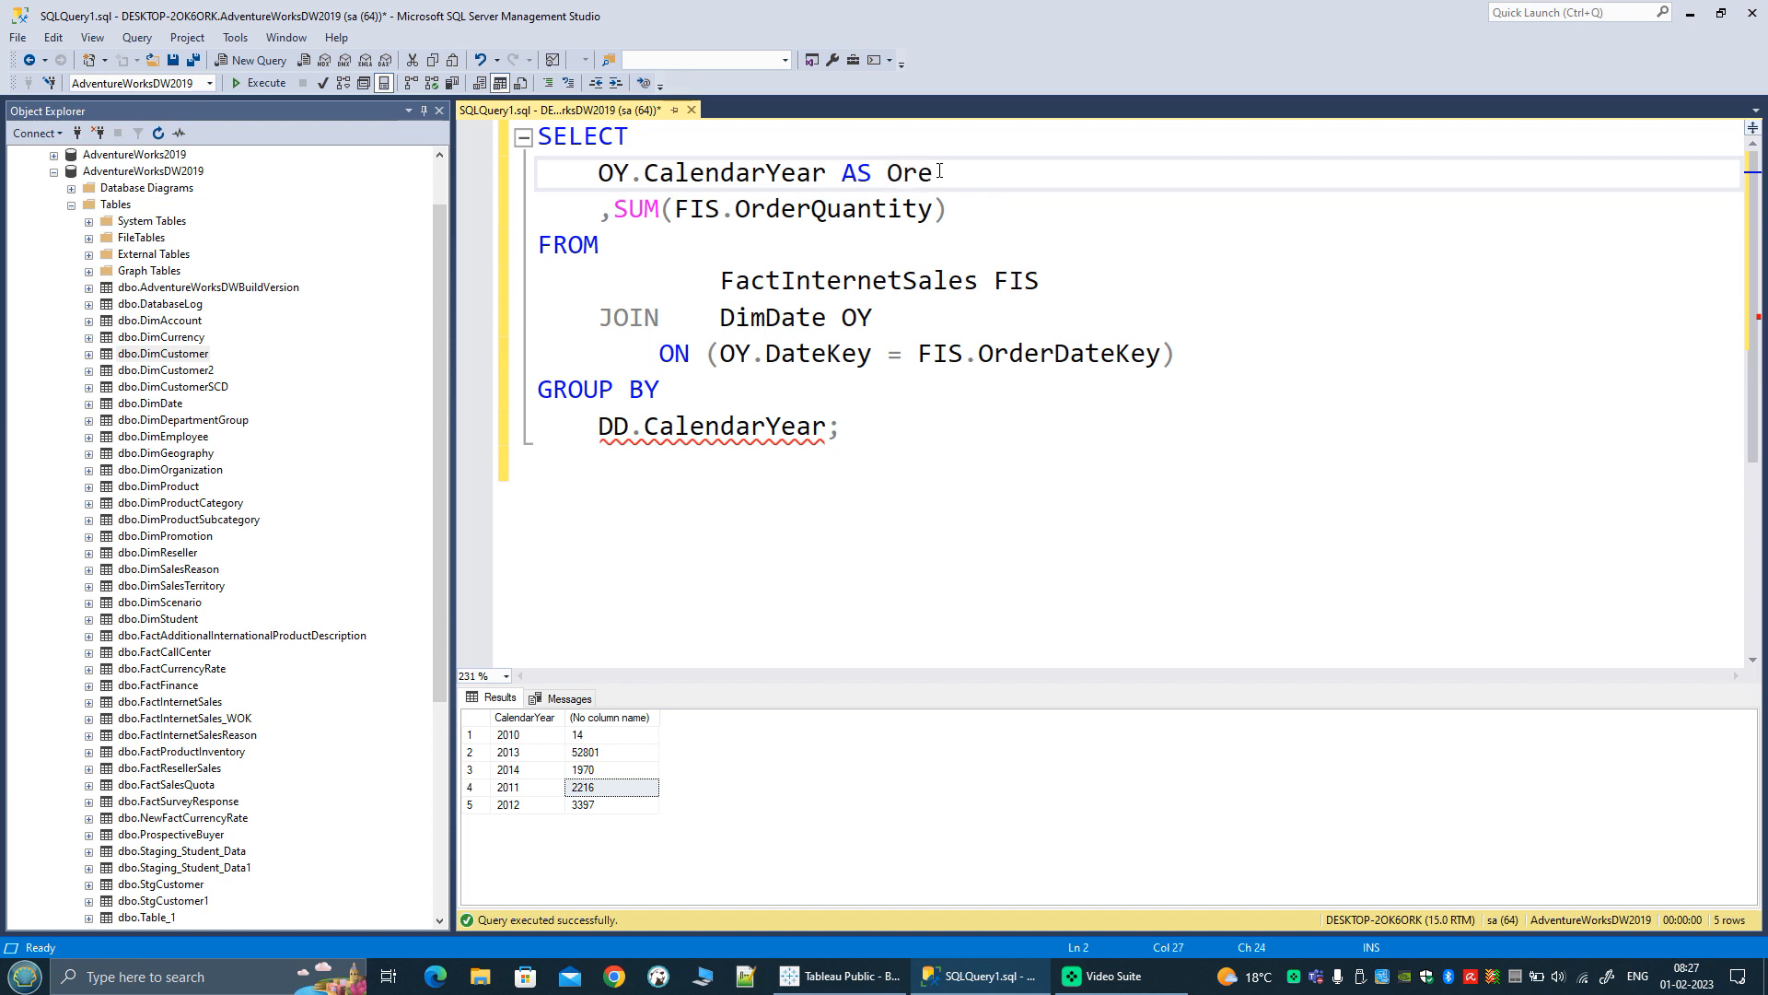
pyautogui.press('BackSpace')
pyautogui.write('deredYear')
# Step: Replace the GROUP BY column with OY.CalendarYear and execute the query
pyautogui.moveTo(598, 173); pyautogui.dragTo(829, 177)
pyautogui.hotkey('ctrl', 'c')
pyautogui.moveTo(599, 425); pyautogui.dragTo(828, 427)
pyautogui.hotkey('ctrl', 'v')
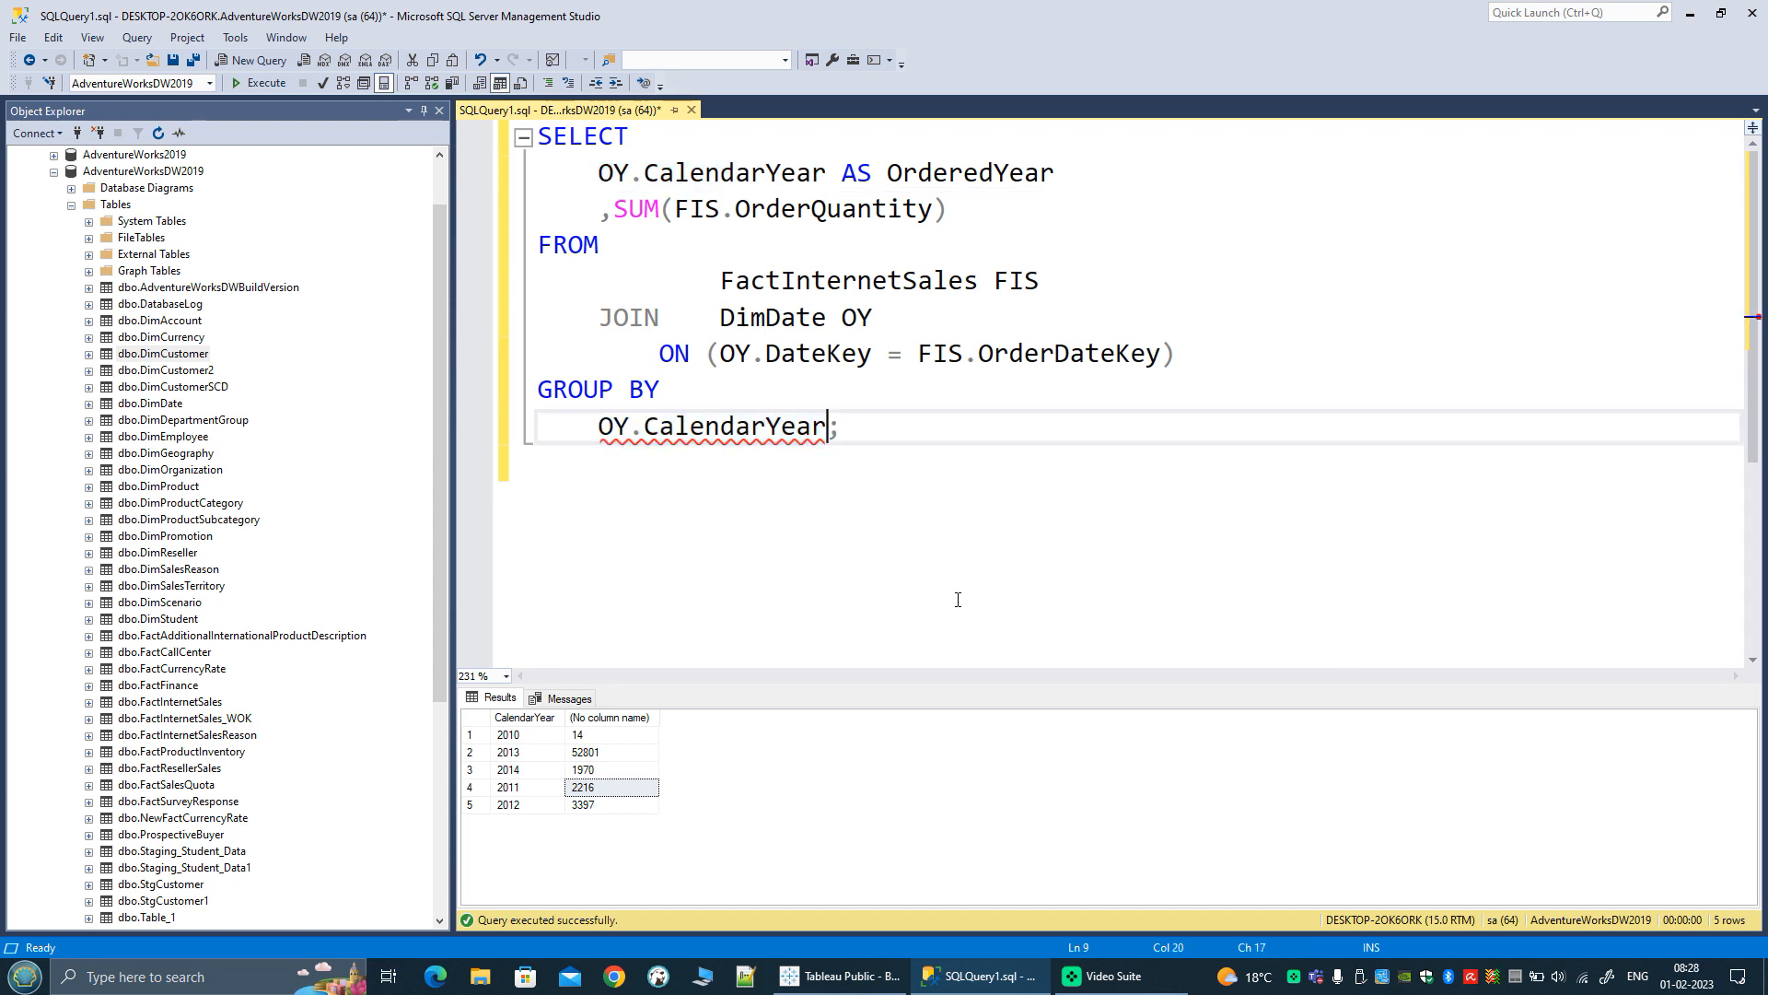
pyautogui.click(245, 84)
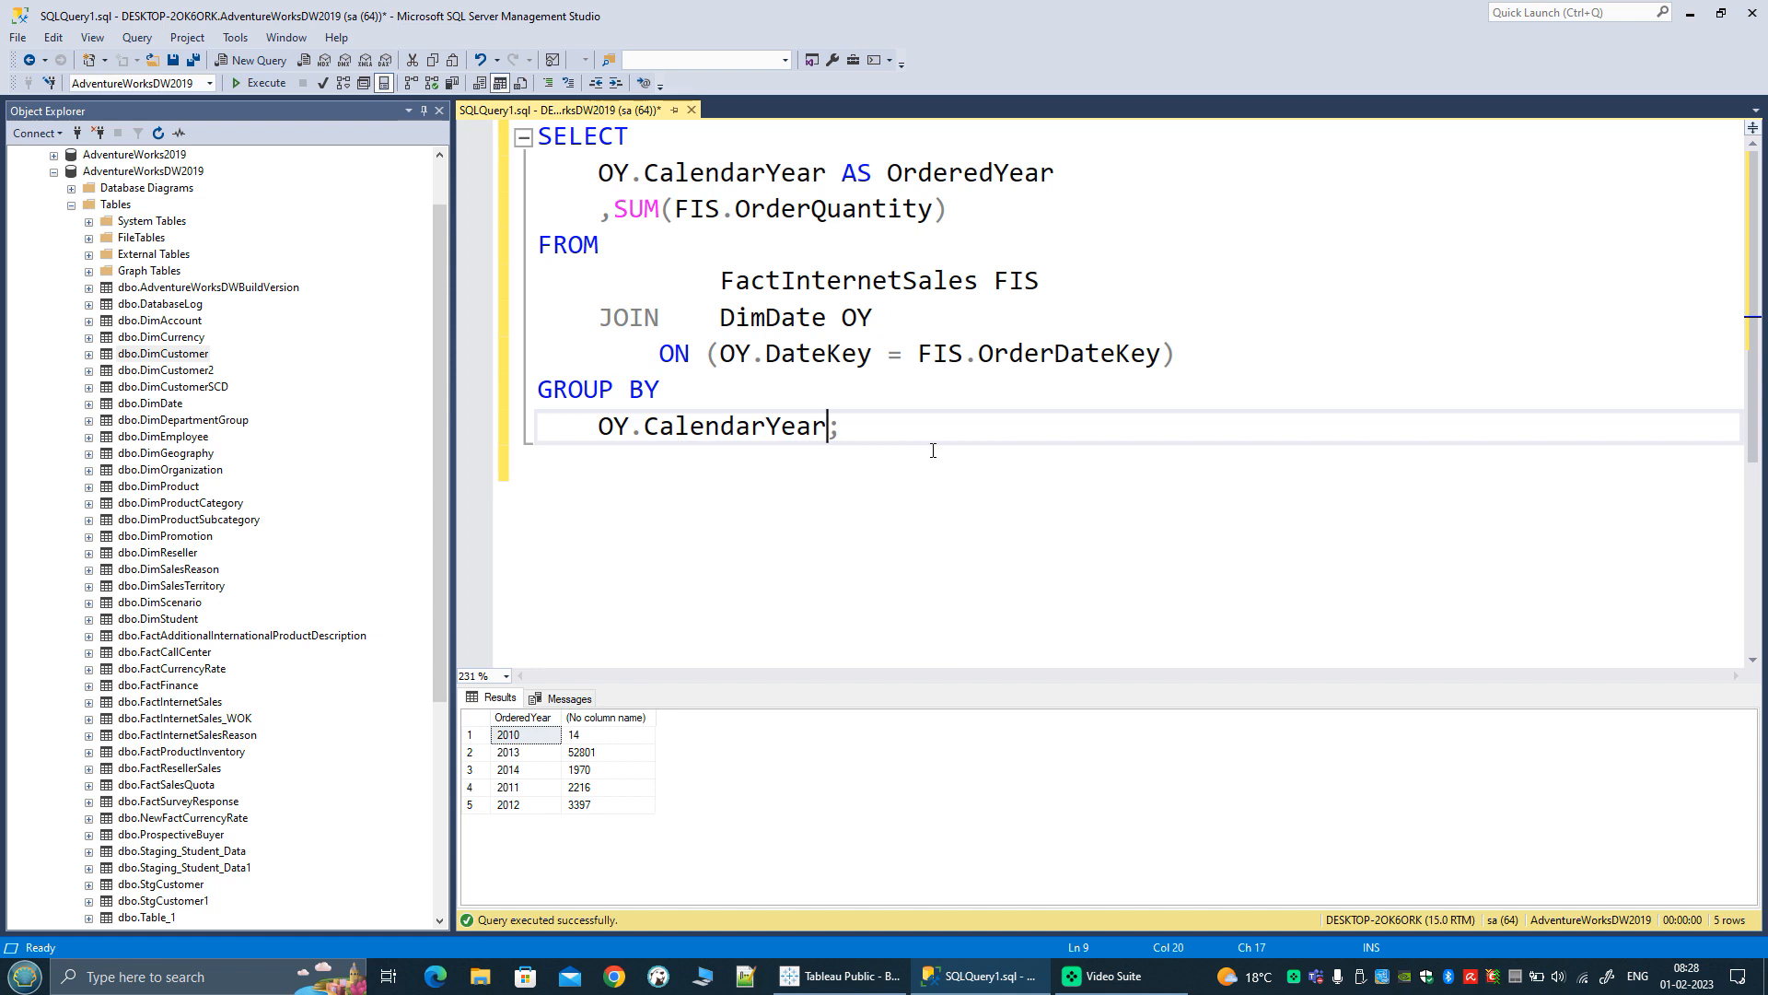
# Step: Add a second JOIN to DimDate with the alias SY below the first join condition
pyautogui.click(1181, 354)
pyautogui.press('Return')
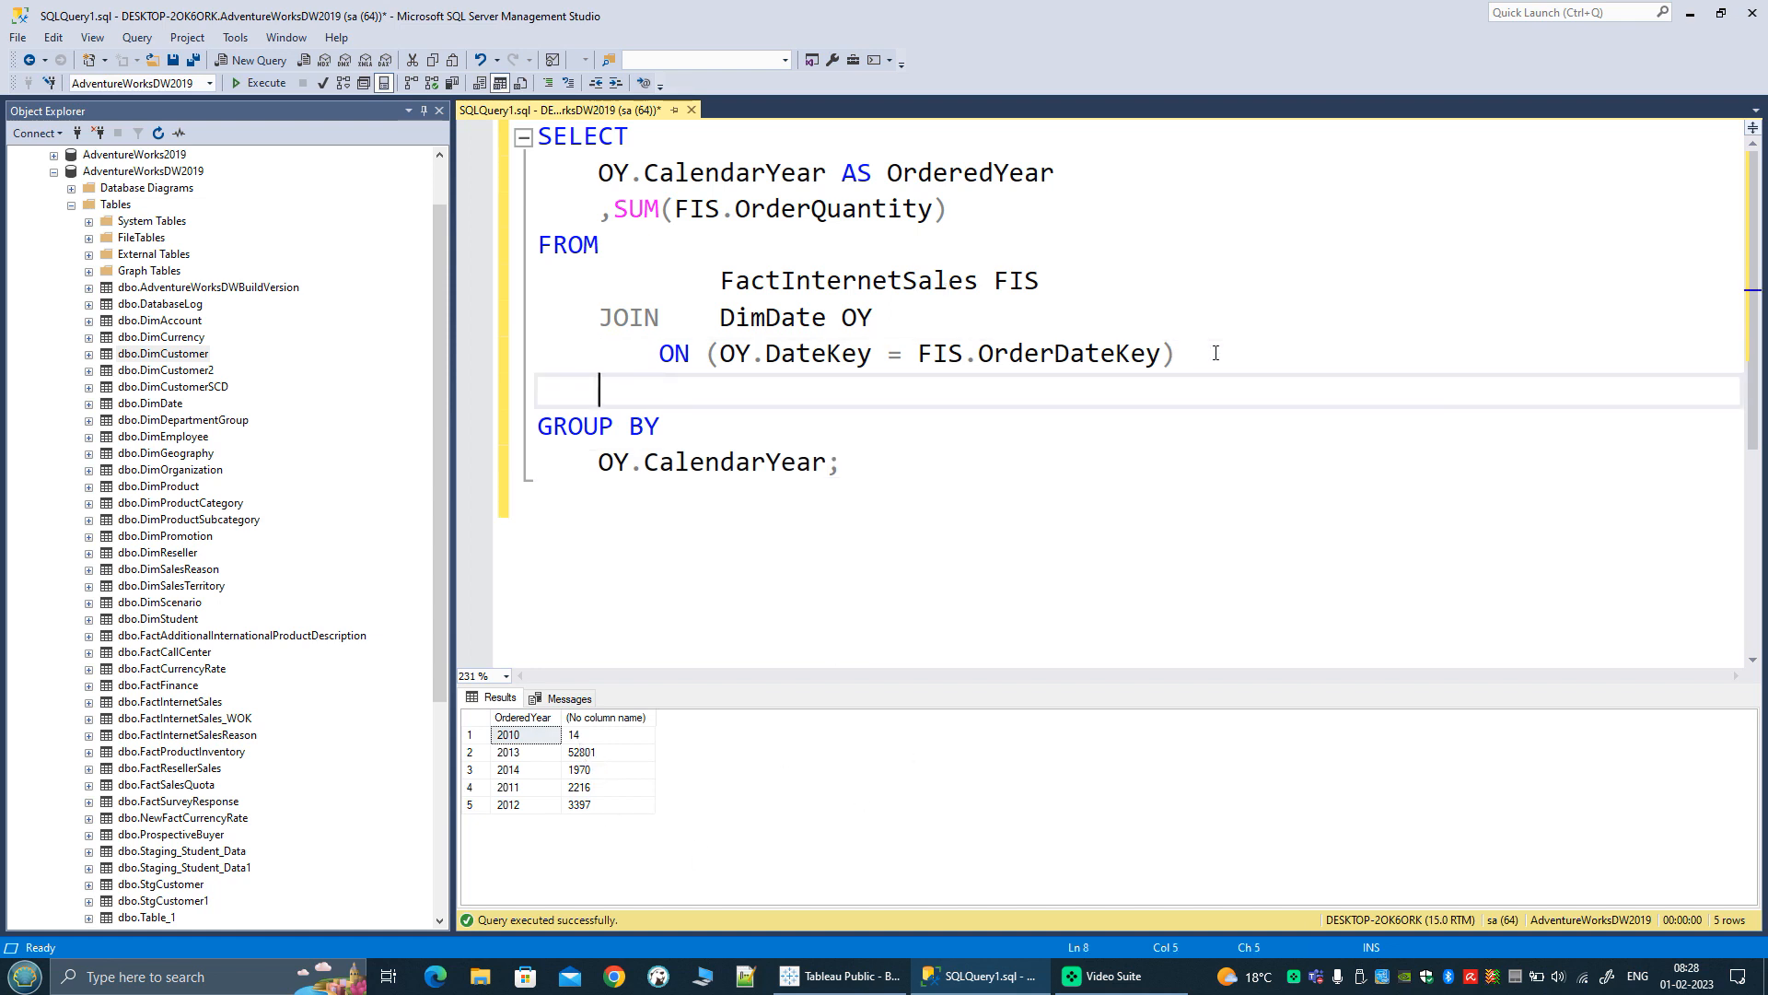
pyautogui.write('JOIN')
pyautogui.press('Tab')
pyautogui.write('DimDat')
pyautogui.write('e ')
pyautogui.write('SHY')
pyautogui.press('BackSpace')
pyautogui.press('BackSpace')
pyautogui.write('Y')
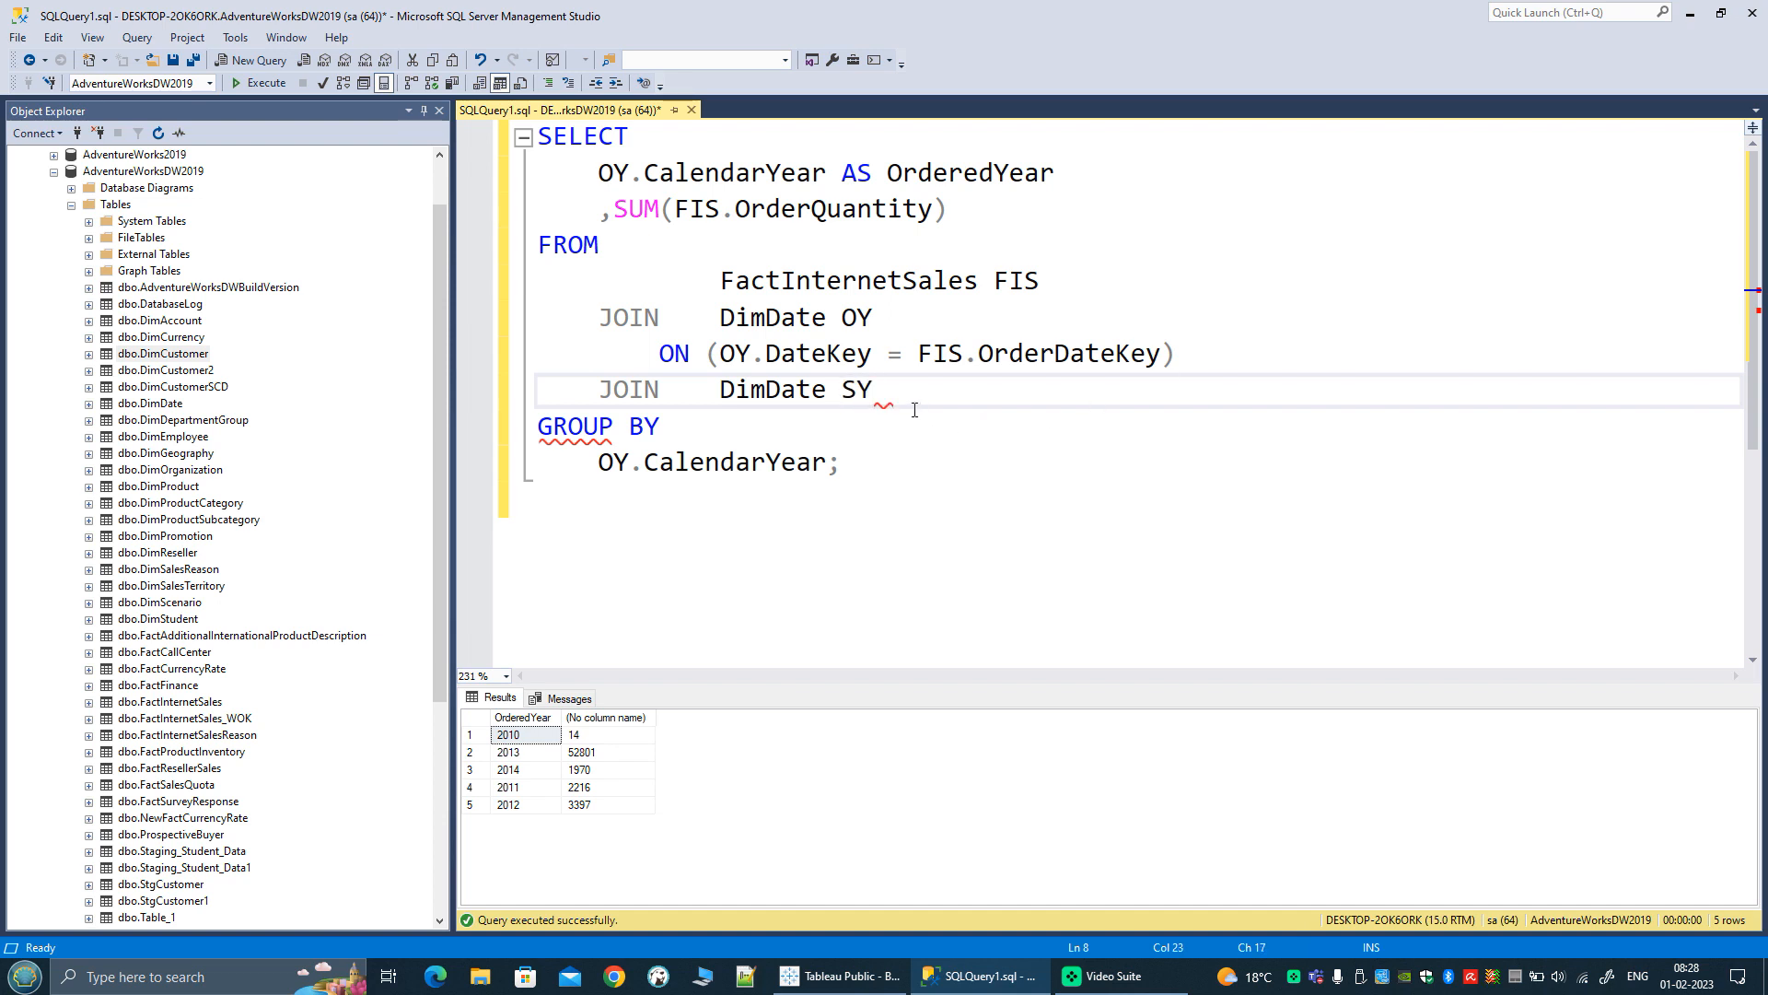
pyautogui.click(842, 391)
pyautogui.doubleClick(857, 391)
# Step: Add the condition ON (SY.DateKey = FIS.ShipDateKey) beneath the second DimDate join
pyautogui.click(924, 385)
pyautogui.press('Return')
pyautogui.press('Tab')
pyautogui.write('on')
pyautogui.press('BackSpace')
pyautogui.press('BackSpace')
pyautogui.write('ON')
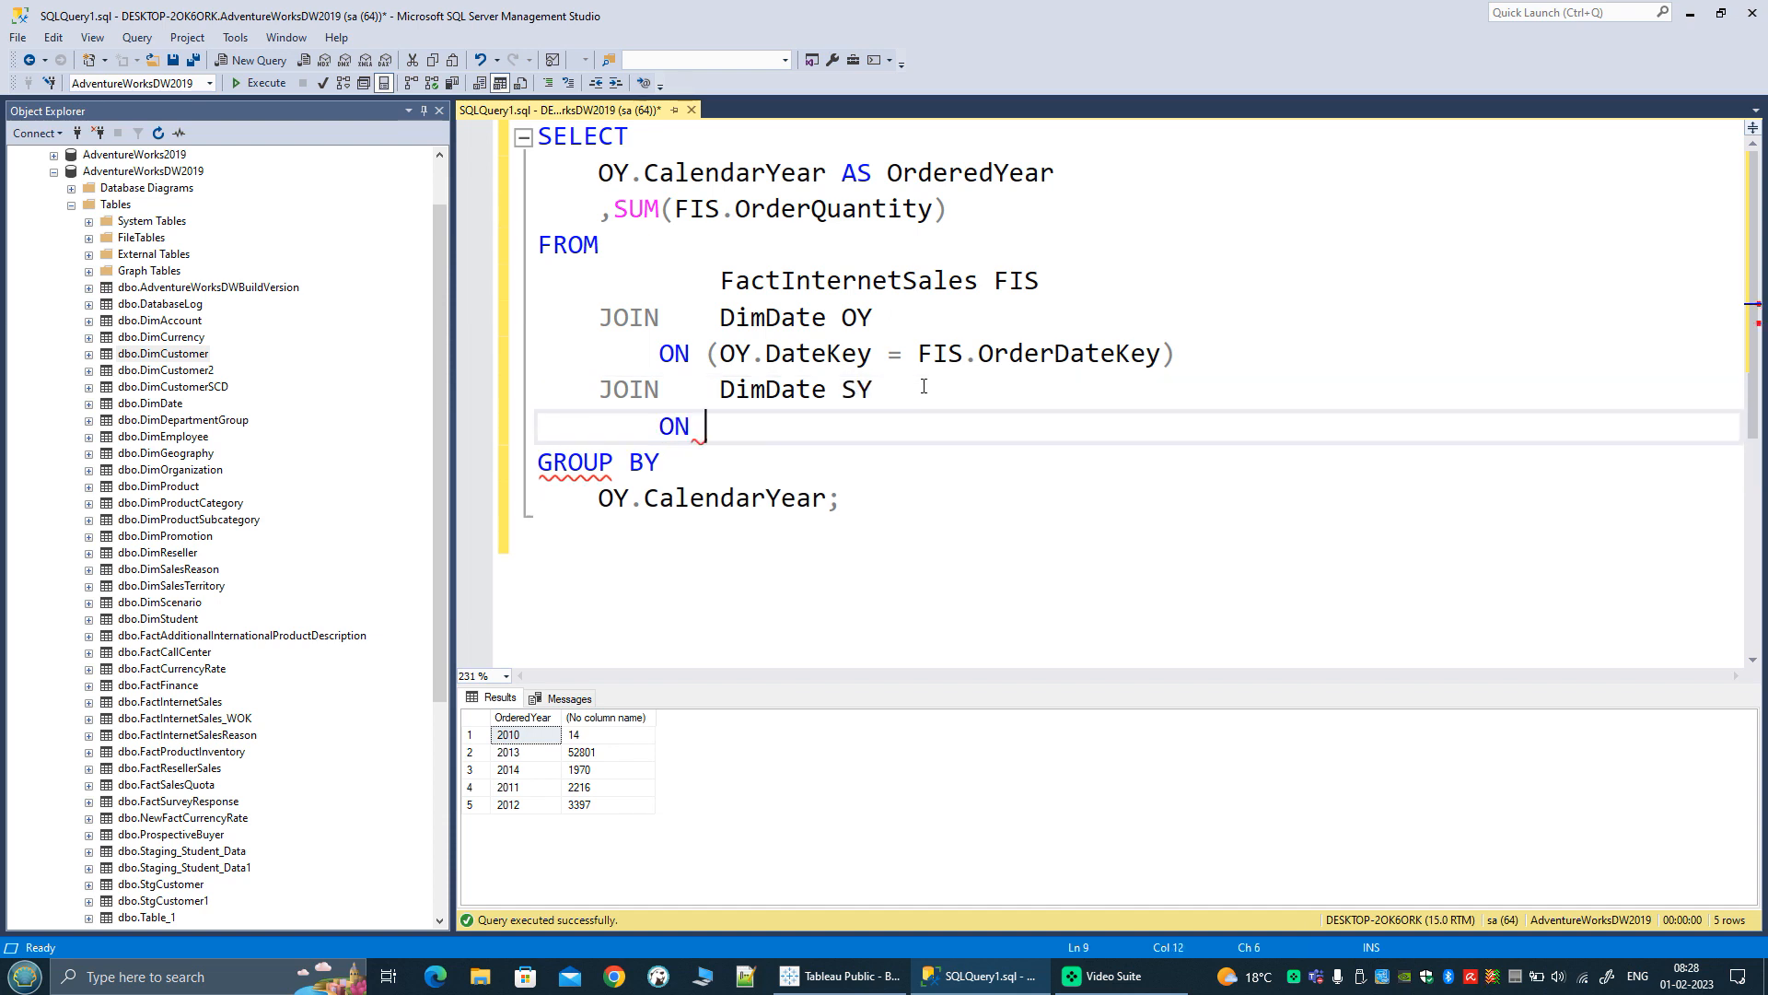
pyautogui.write(' (SY')
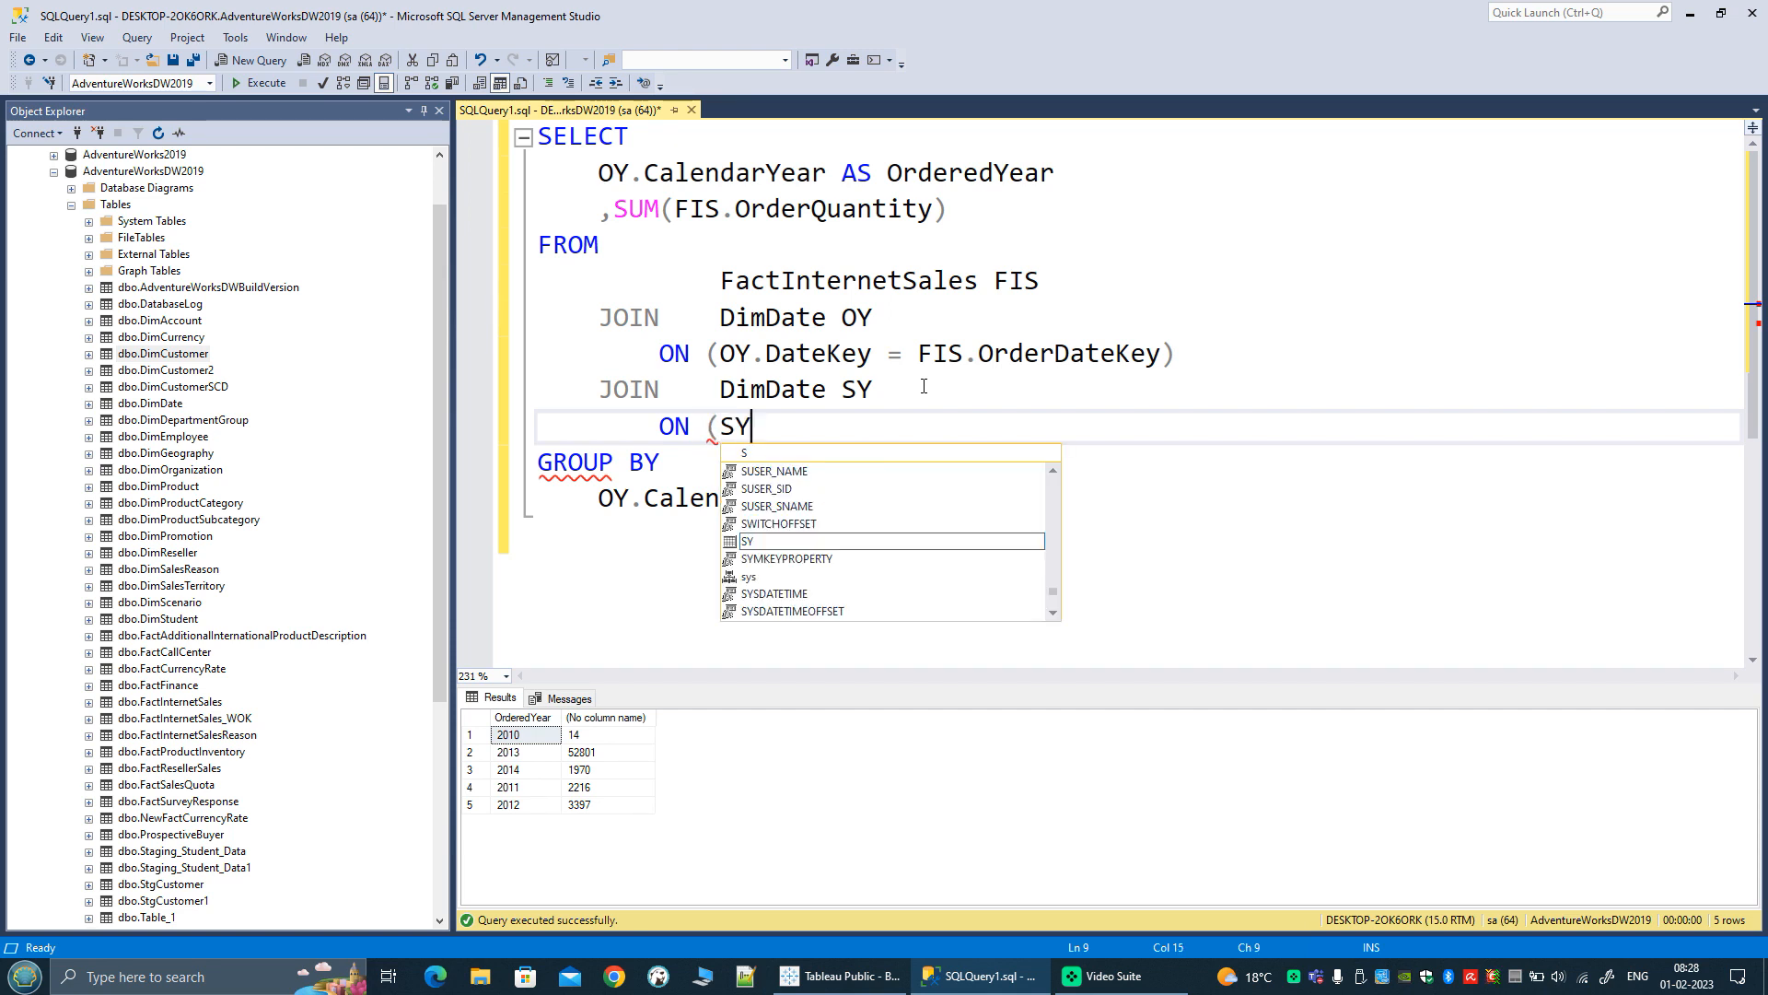
pyautogui.write('.date')
pyautogui.press('Tab')
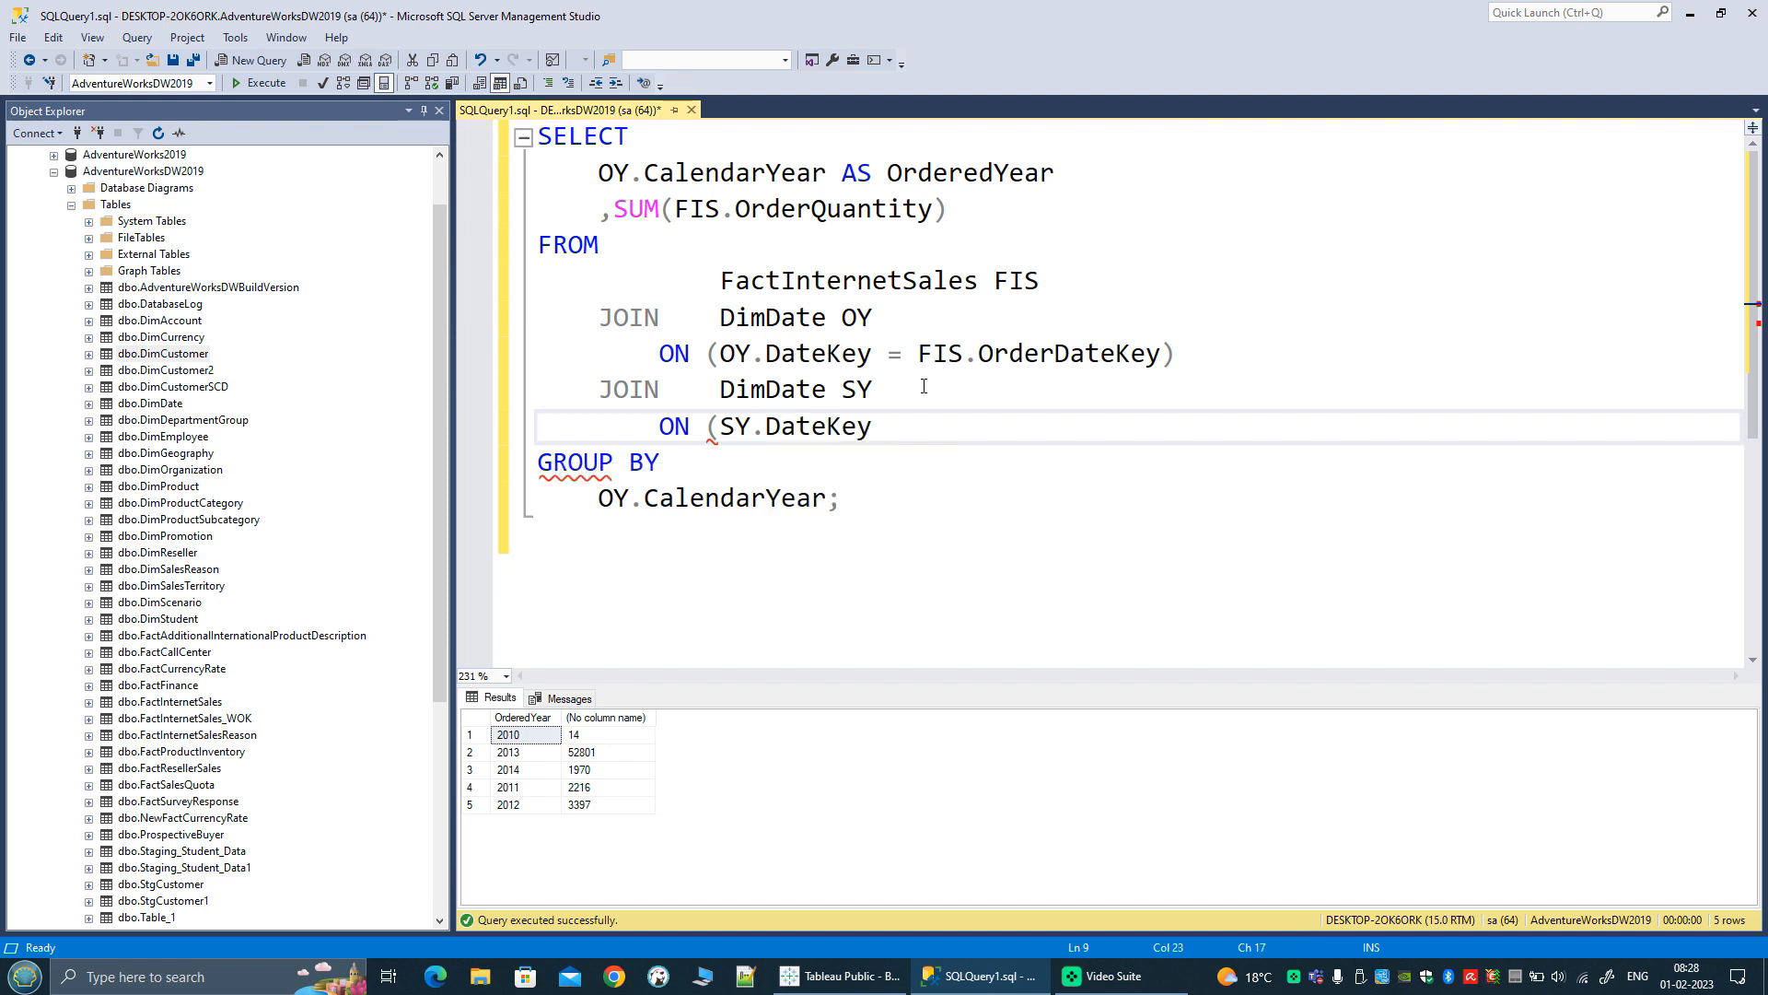
pyautogui.write('= FIS.shi')
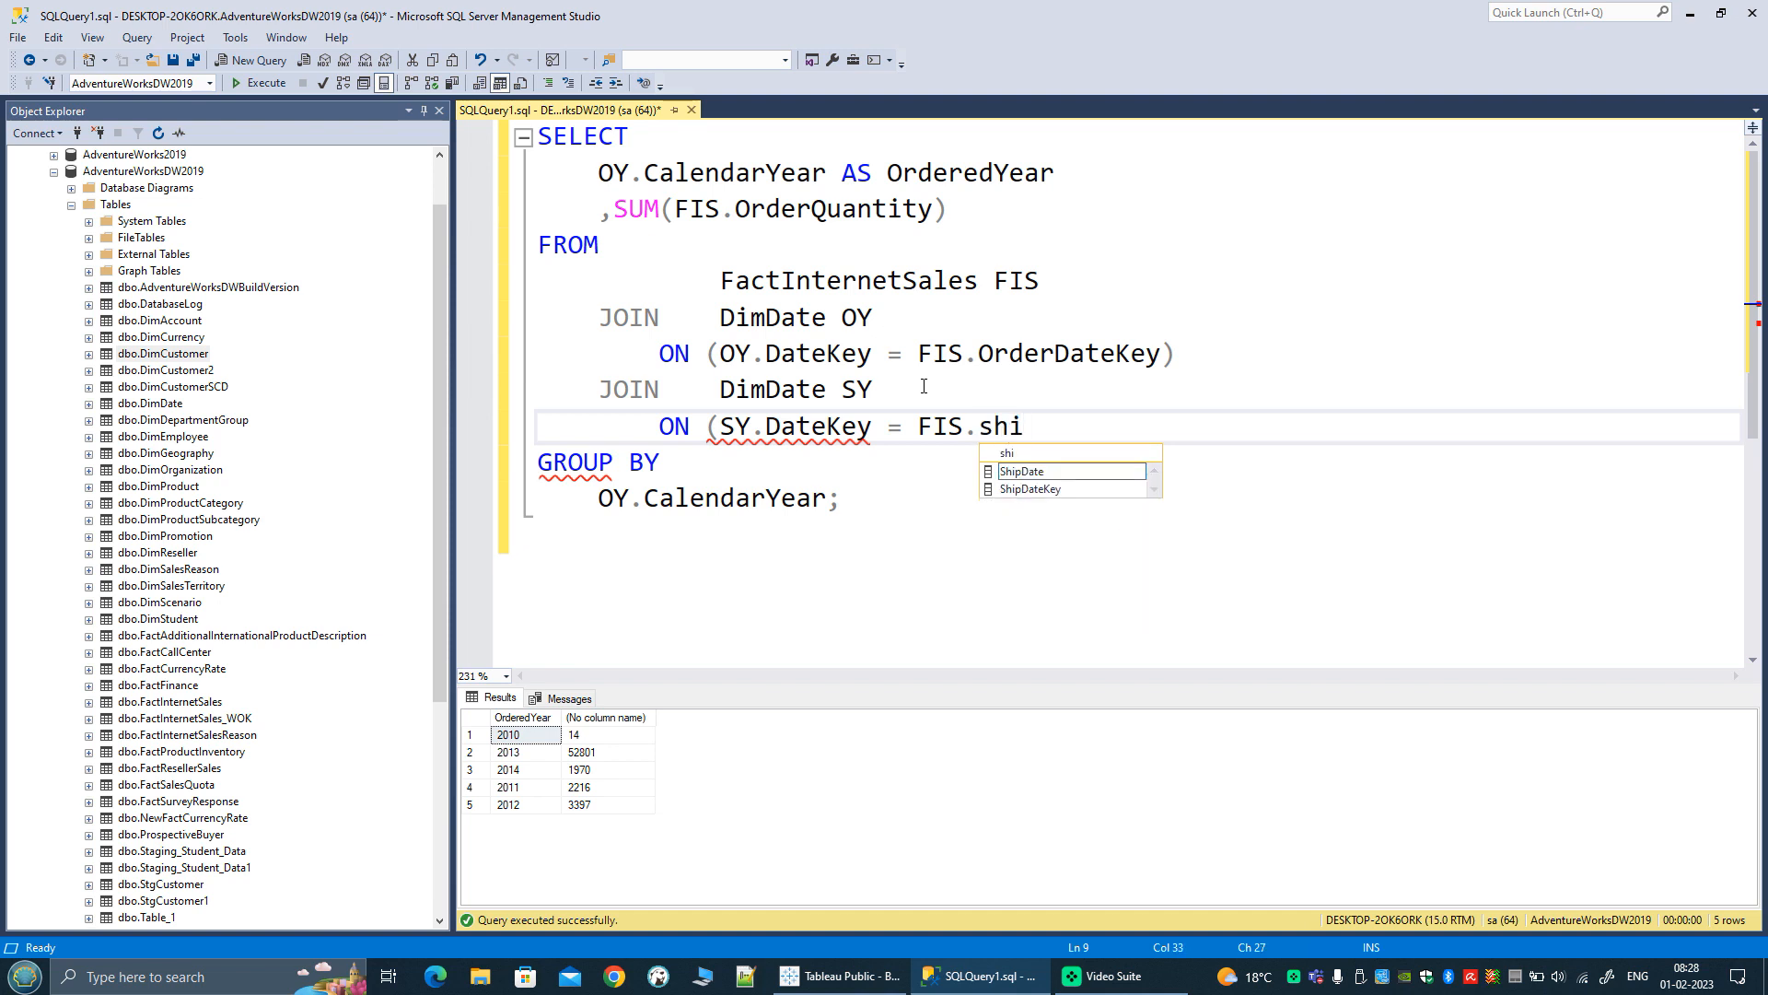
pyautogui.press('Down')
pyautogui.press('Tab')
pyautogui.write(')')
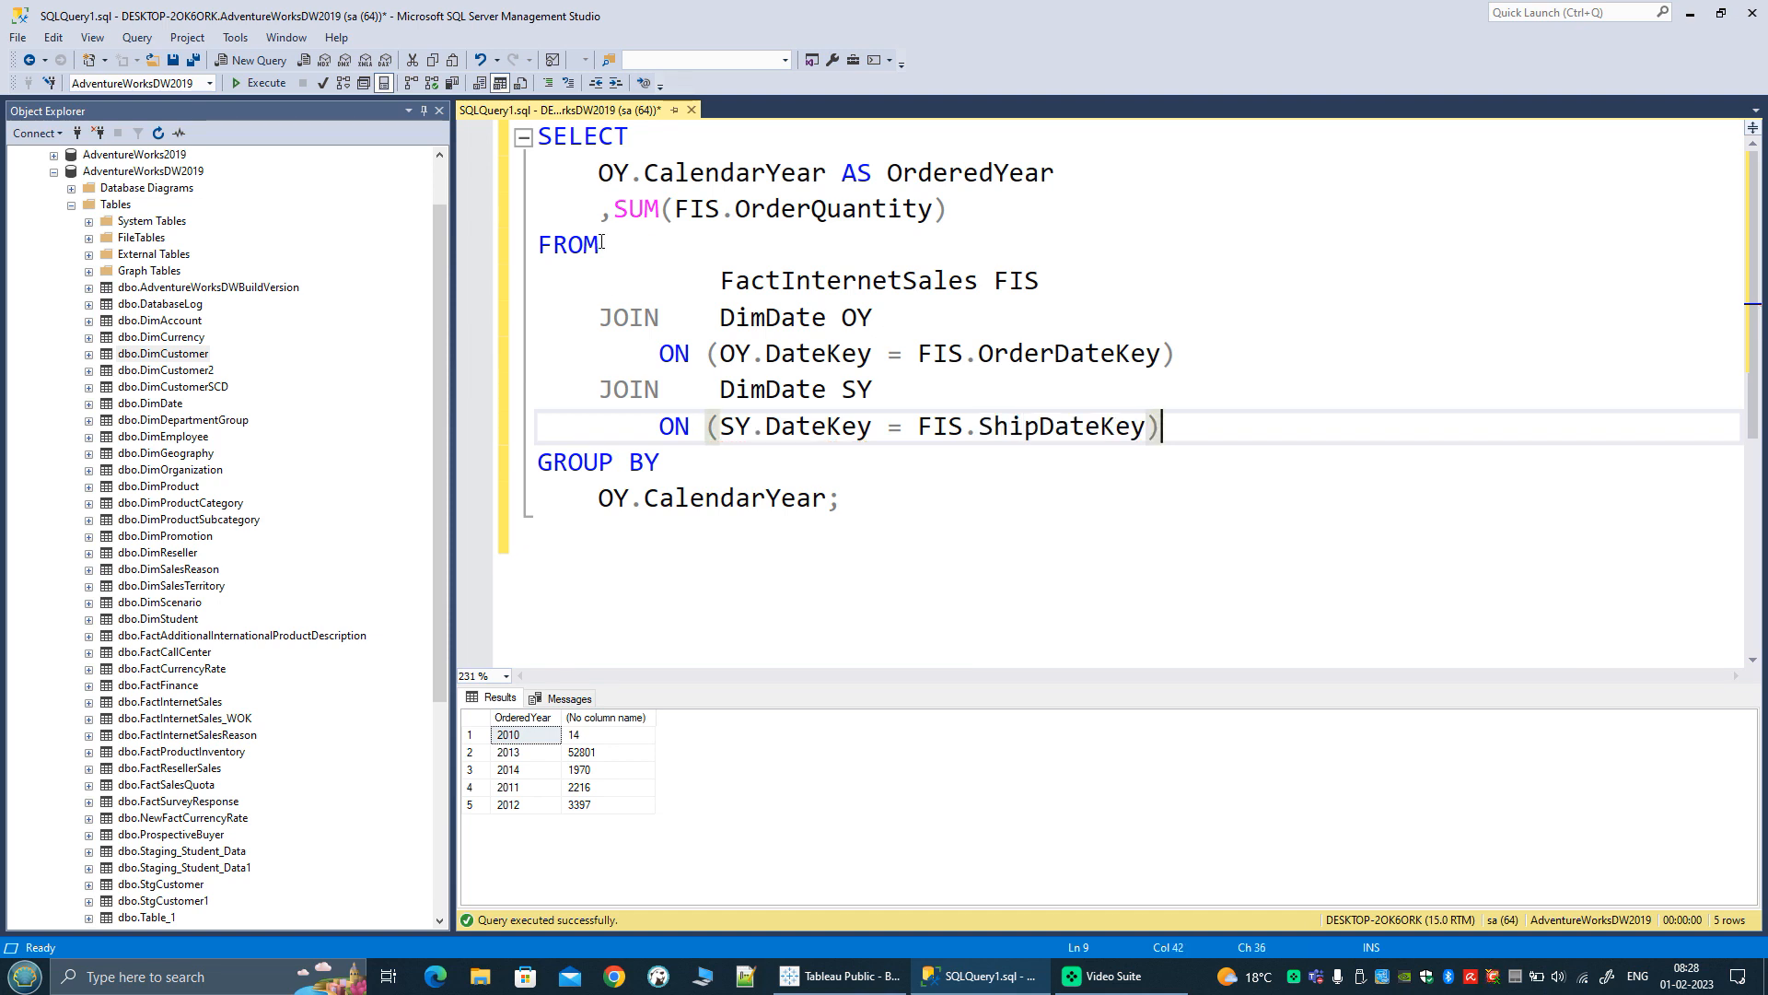
# Step: Duplicate the OY.CalendarYear AS OrderedYear line below itself and change the copy's table alias to SY
pyautogui.click(1107, 175)
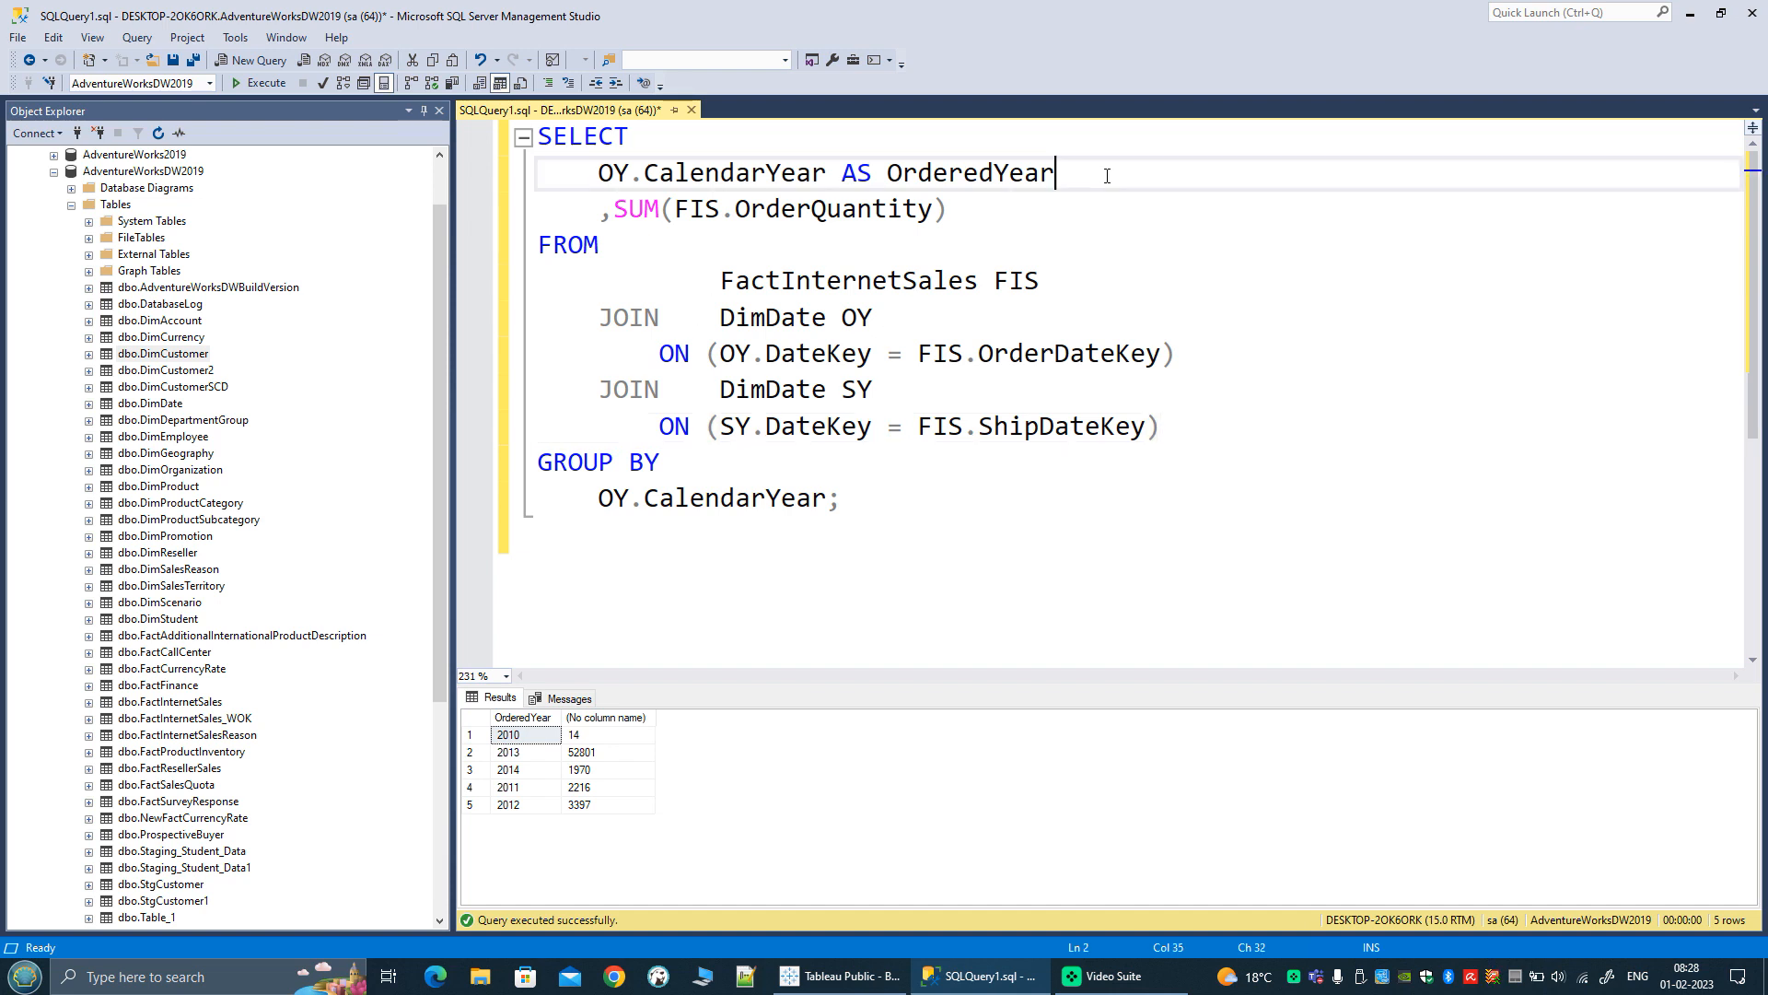
pyautogui.hotkey('shift', 'Home')
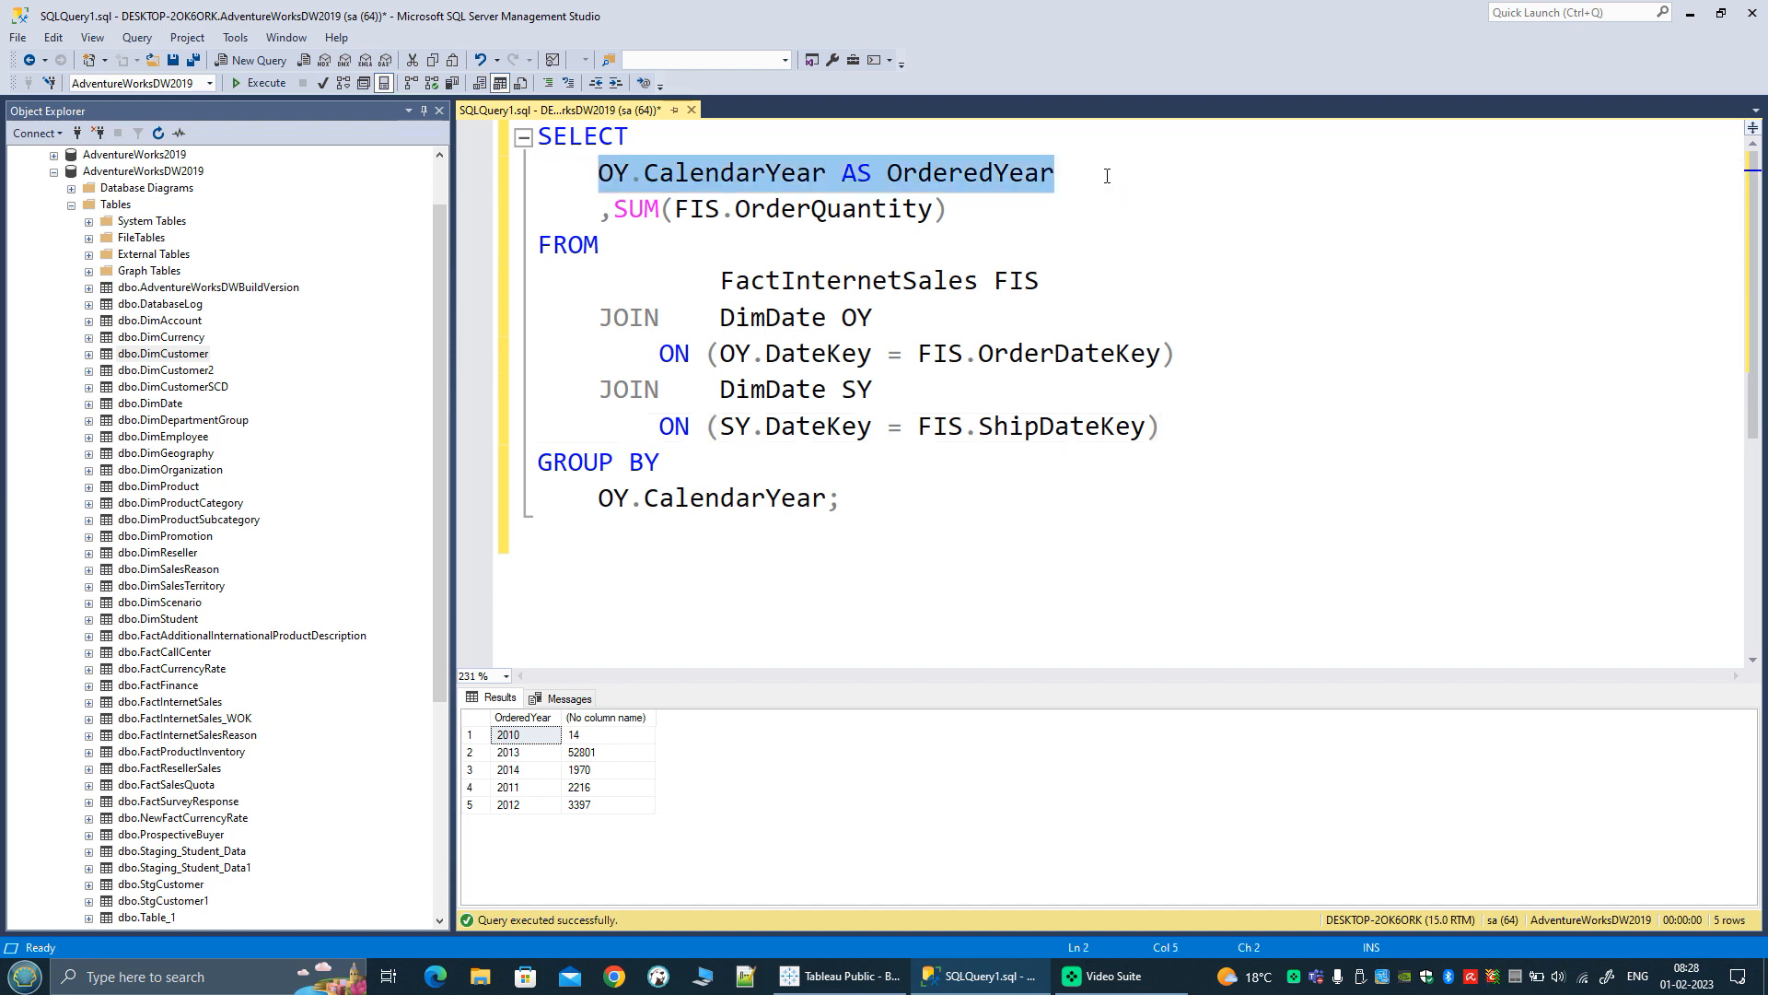
pyautogui.hotkey('ctrl', 'c')
pyautogui.press('End')
pyautogui.press('Return')
pyautogui.hotkey('ctrl', 'v')
pyautogui.press('Home')
pyautogui.press('Delete')
pyautogui.write('S')
# Step: Rename the SY.CalendarYear column alias to ShippedYear and put a comma in front of that line
pyautogui.hotkey('ctrl', 'Right')
pyautogui.hotkey('ctrl', 'Right')
pyautogui.hotkey('ctrl', 'Right')
pyautogui.hotkey('shift', 'Right')
pyautogui.hotkey('shift', 'Right')
pyautogui.hotkey('shift', 'Right')
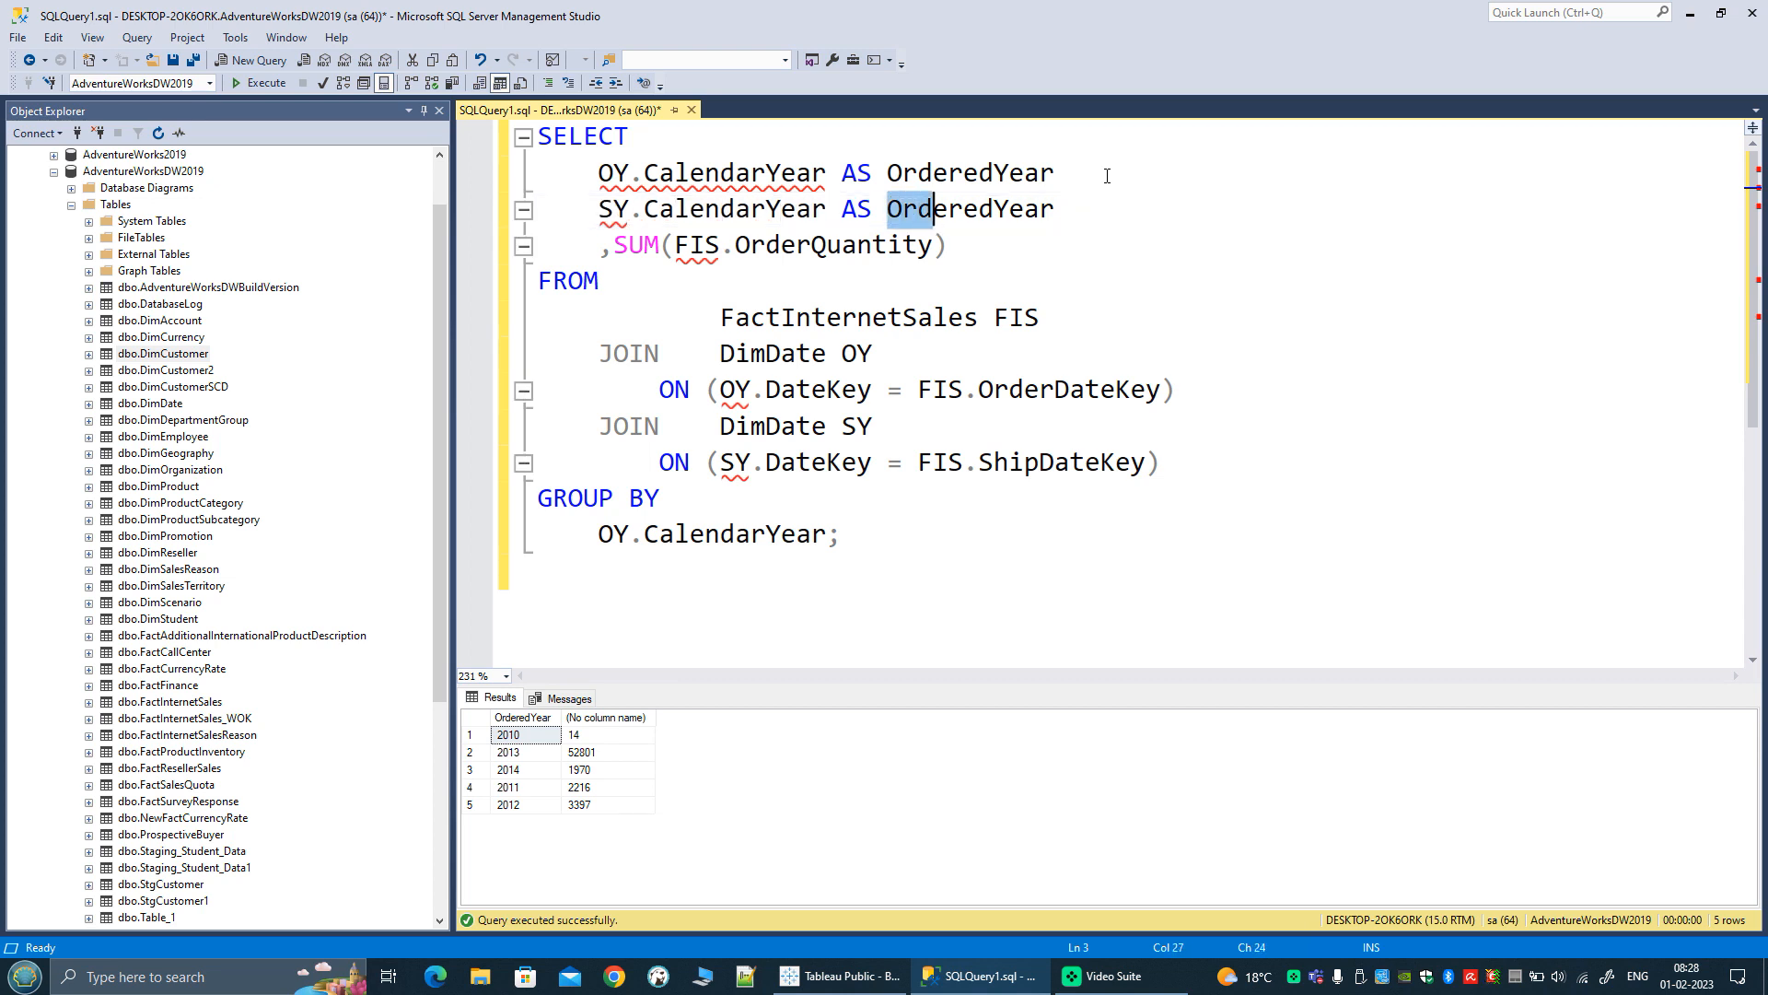
pyautogui.hotkey('shift', 'Right')
pyautogui.hotkey('shift', 'Right')
pyautogui.hotkey('shift', 'Right')
pyautogui.hotkey('shift', 'Right')
pyautogui.write('Shipped')
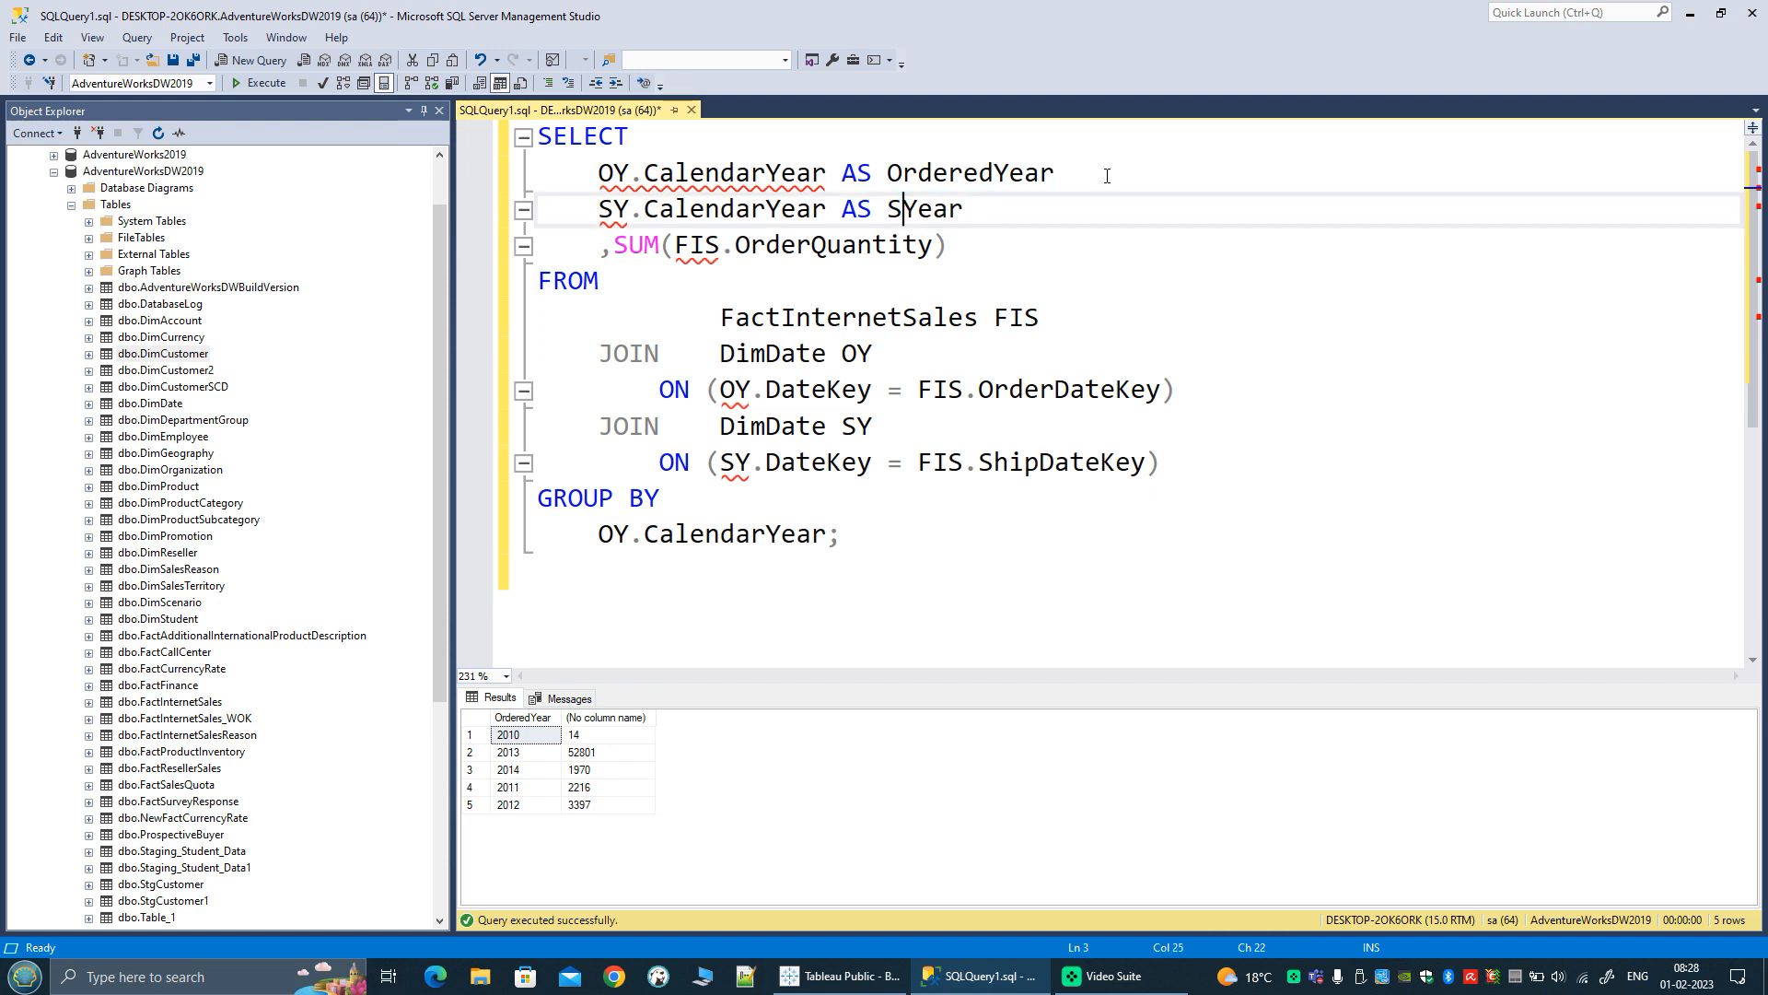
pyautogui.press('Down')
pyautogui.press('Up')
pyautogui.press('Home')
pyautogui.write(',')
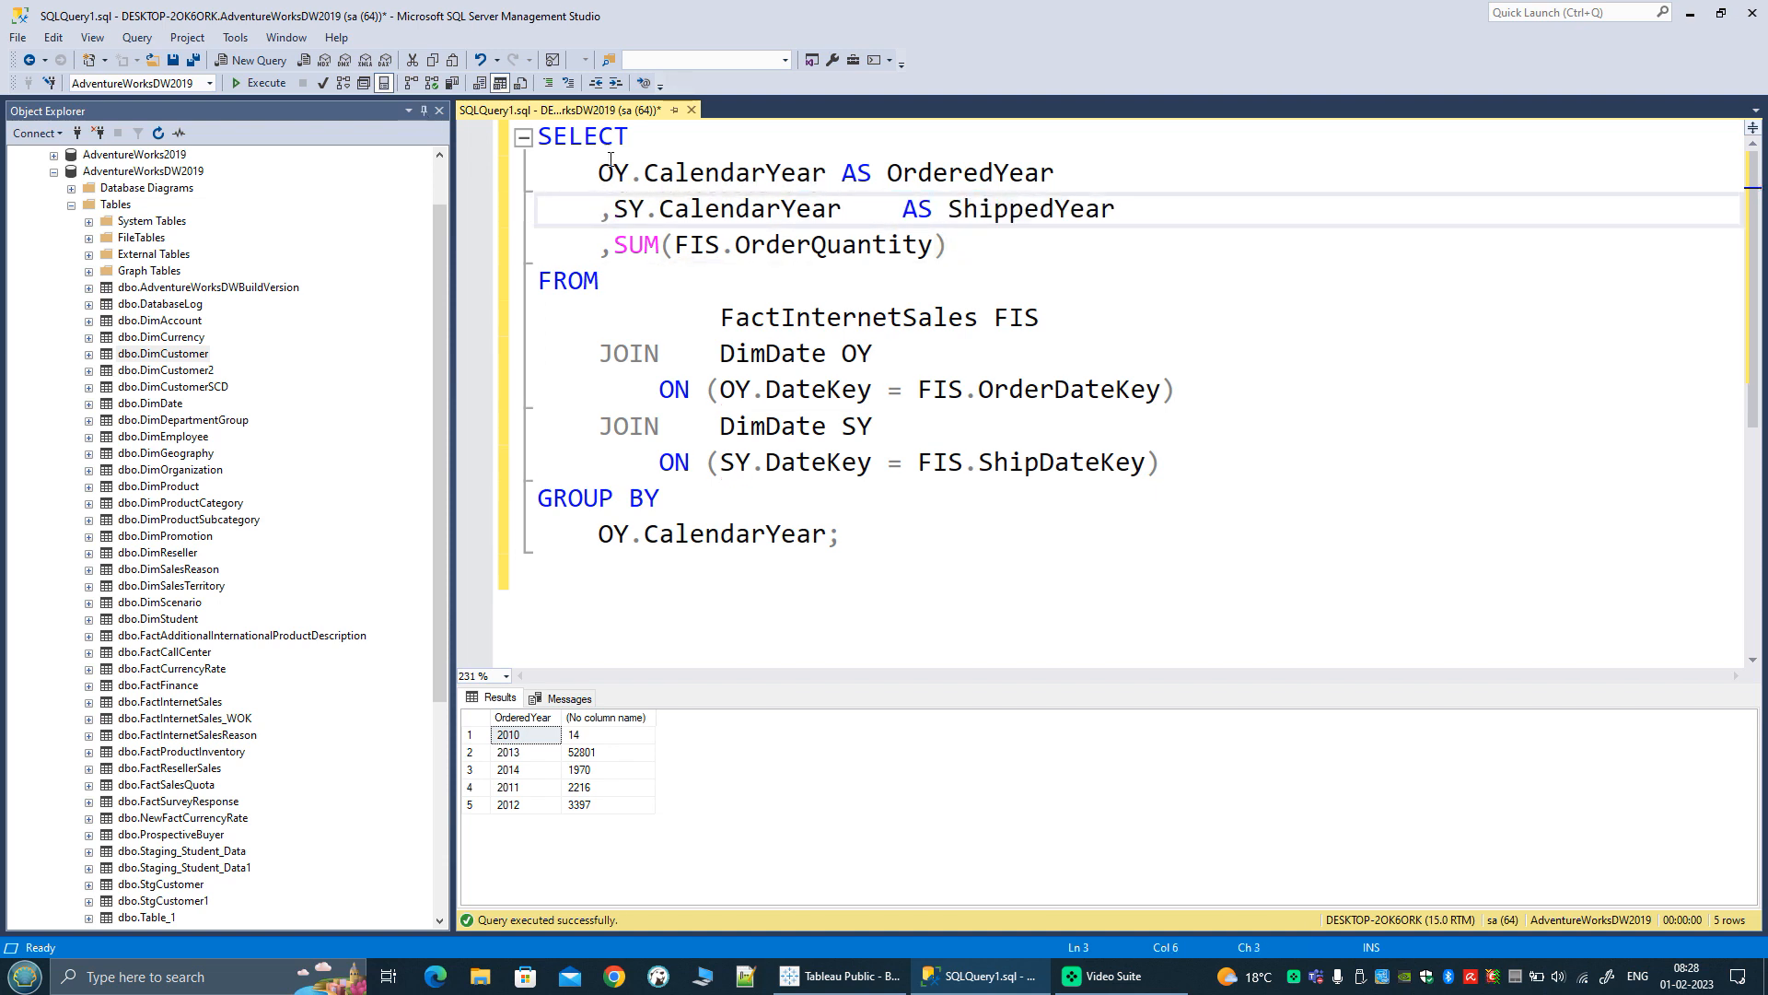
# Step: Add SY.CalendarYear below OY.CalendarYear in the GROUP BY clause and run the query
pyautogui.keyDown('shift'); pyautogui.click(848, 208); pyautogui.keyUp('shift')
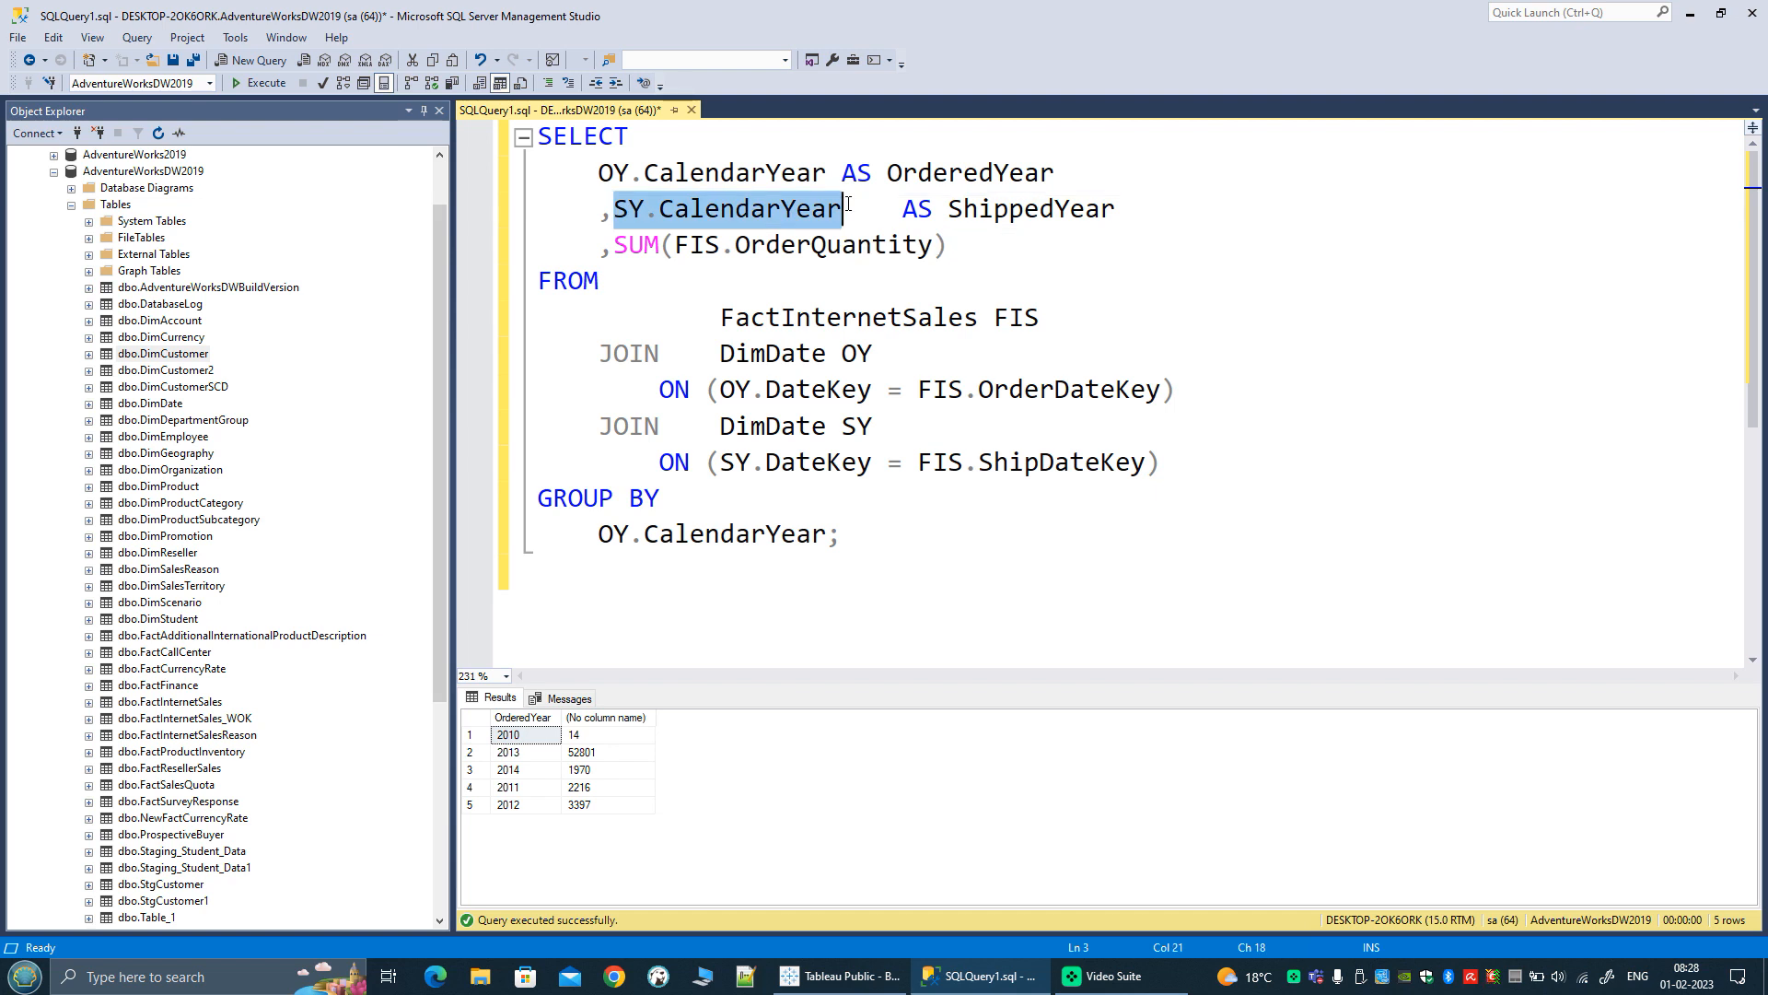
pyautogui.click(832, 536)
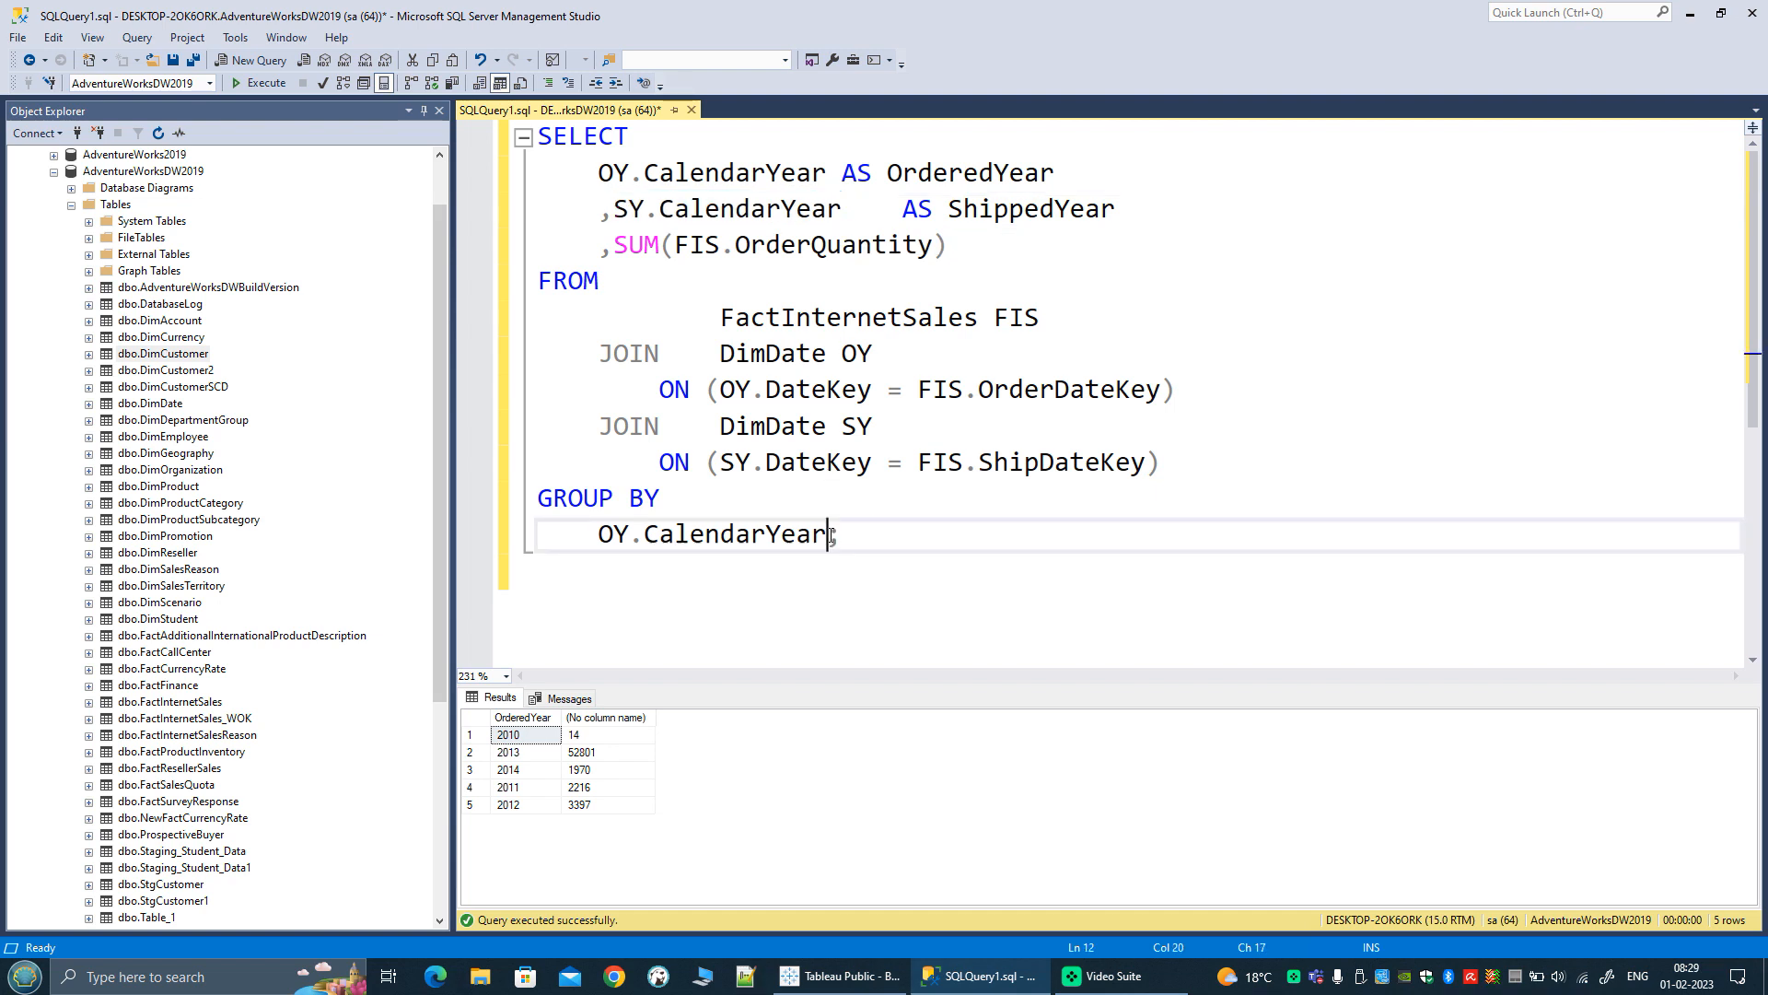
pyautogui.press('Return')
pyautogui.write(',')
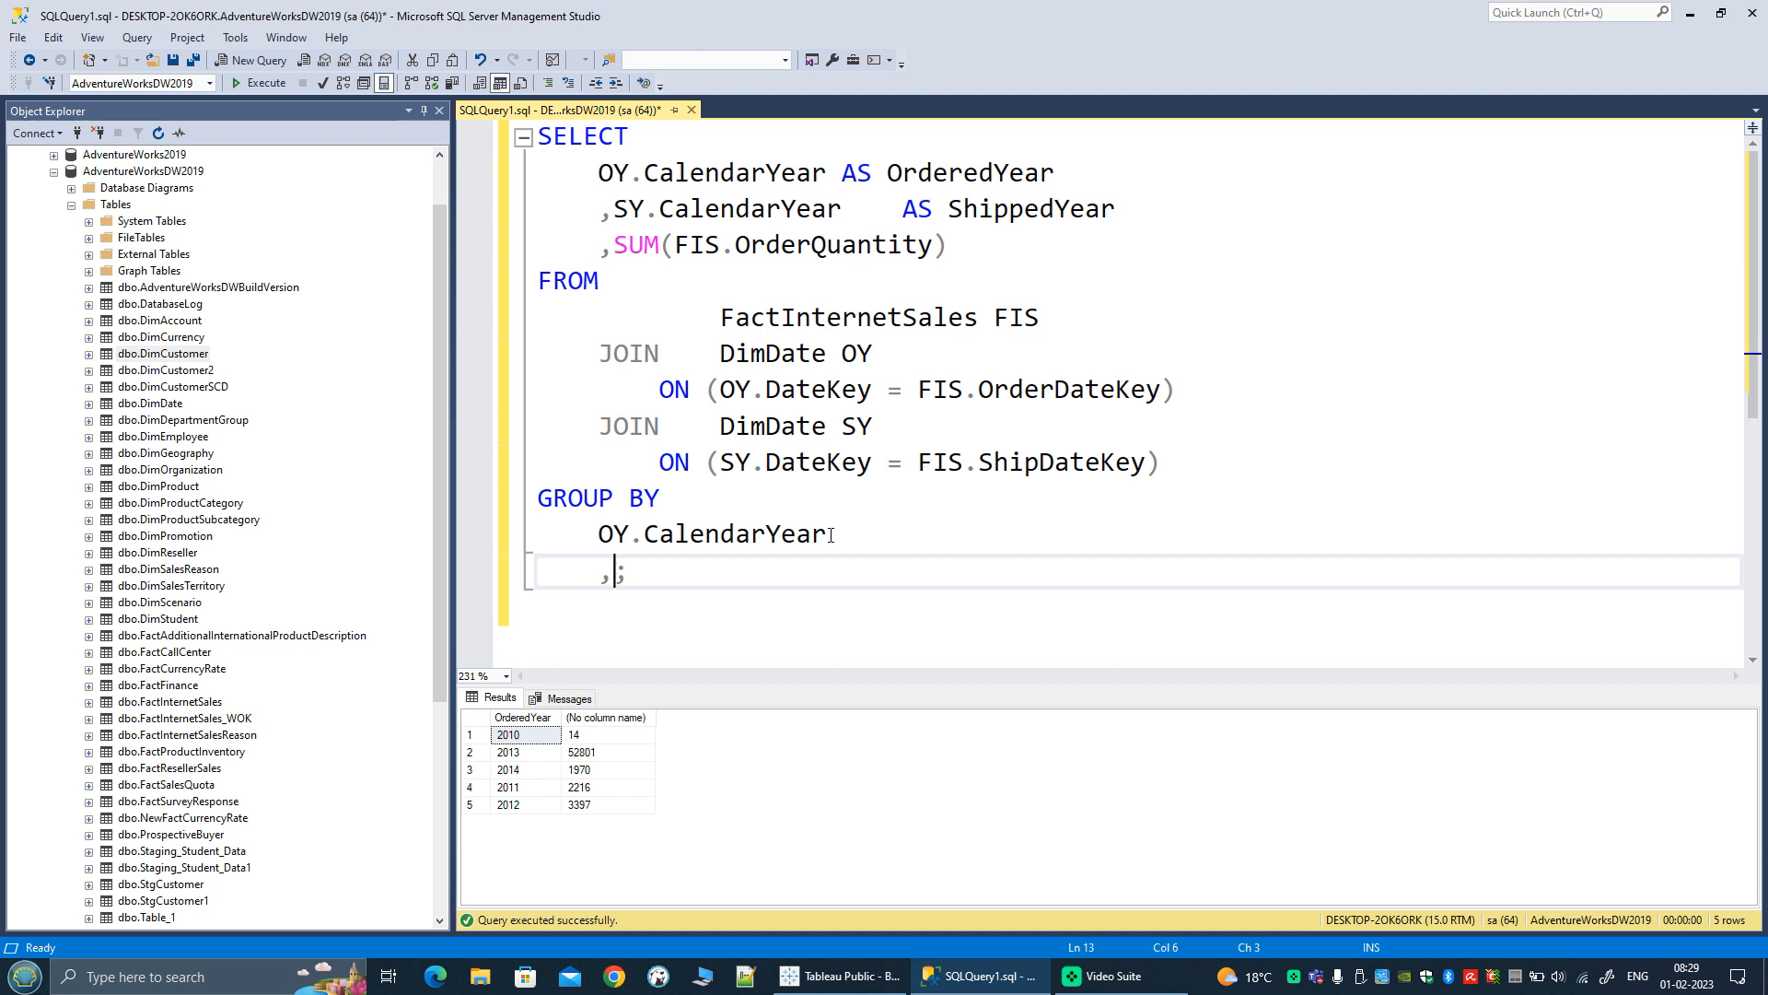
pyautogui.write('SY.CalendarYear')
pyautogui.press('Up')
pyautogui.press('Home')
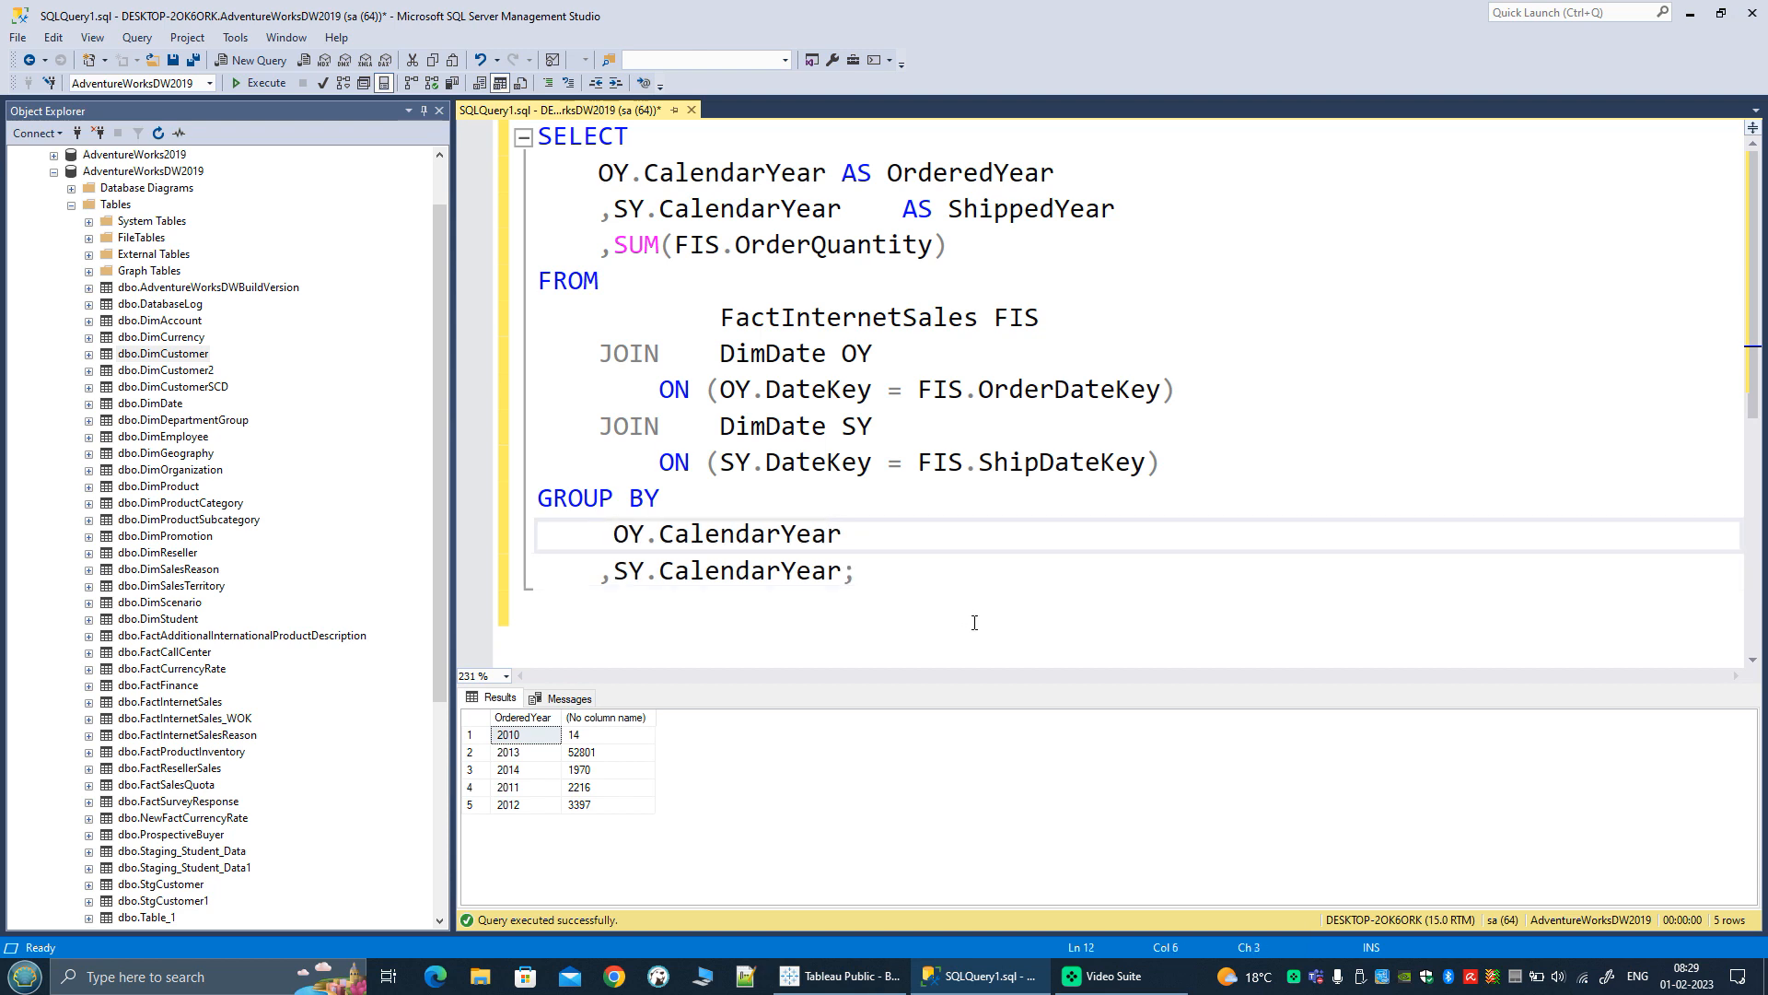
pyautogui.click(261, 83)
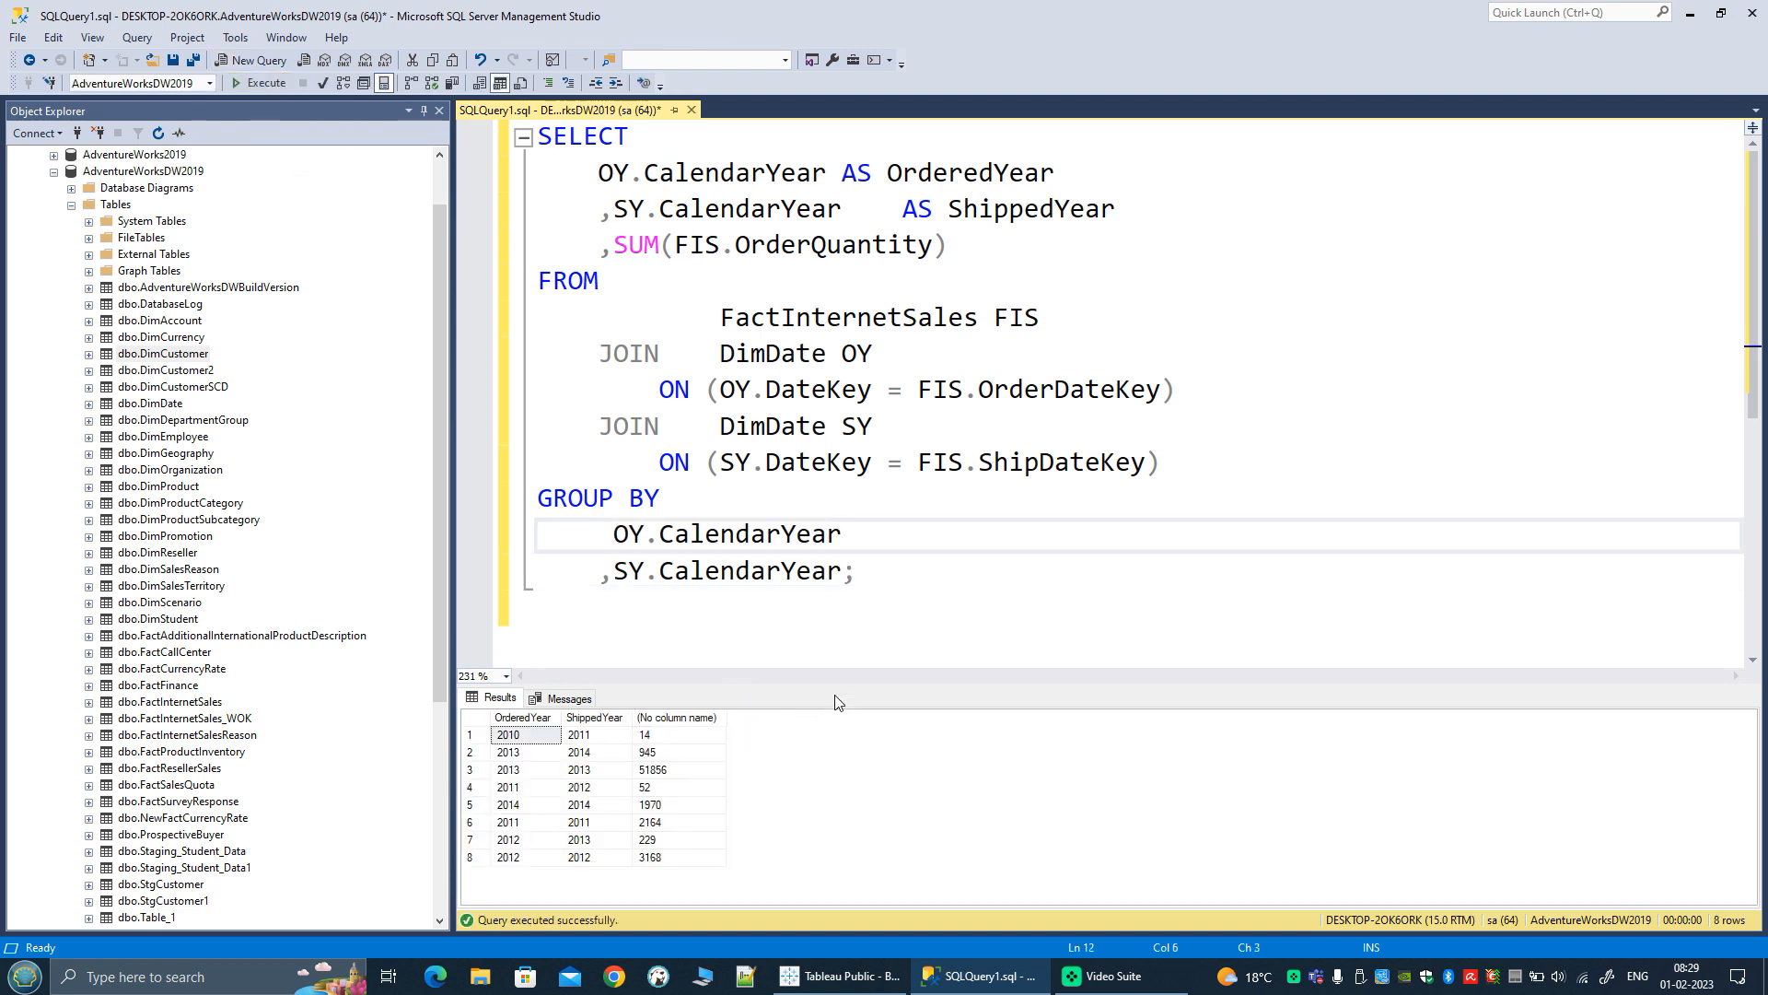
# Step: Enlarge the results grid and examine order quantities by ordered and shipped year against the two DimDate joins
pyautogui.moveTo(836, 683); pyautogui.dragTo(886, 608)
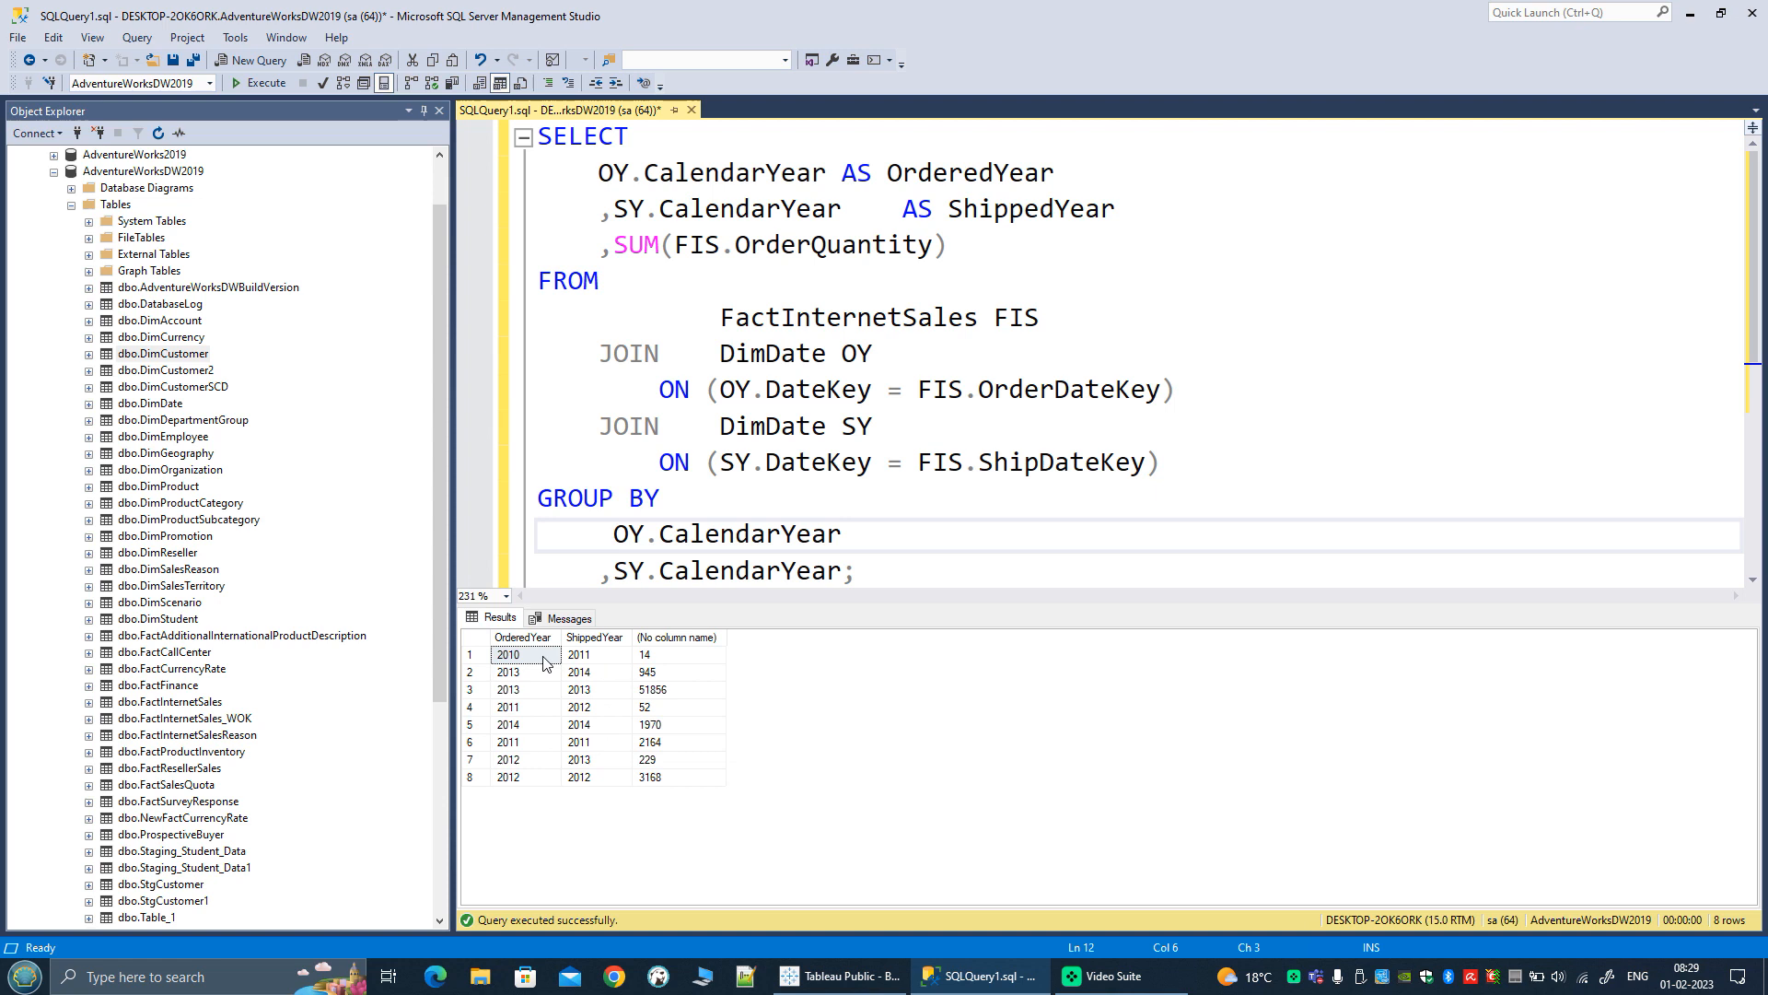
pyautogui.click(681, 660)
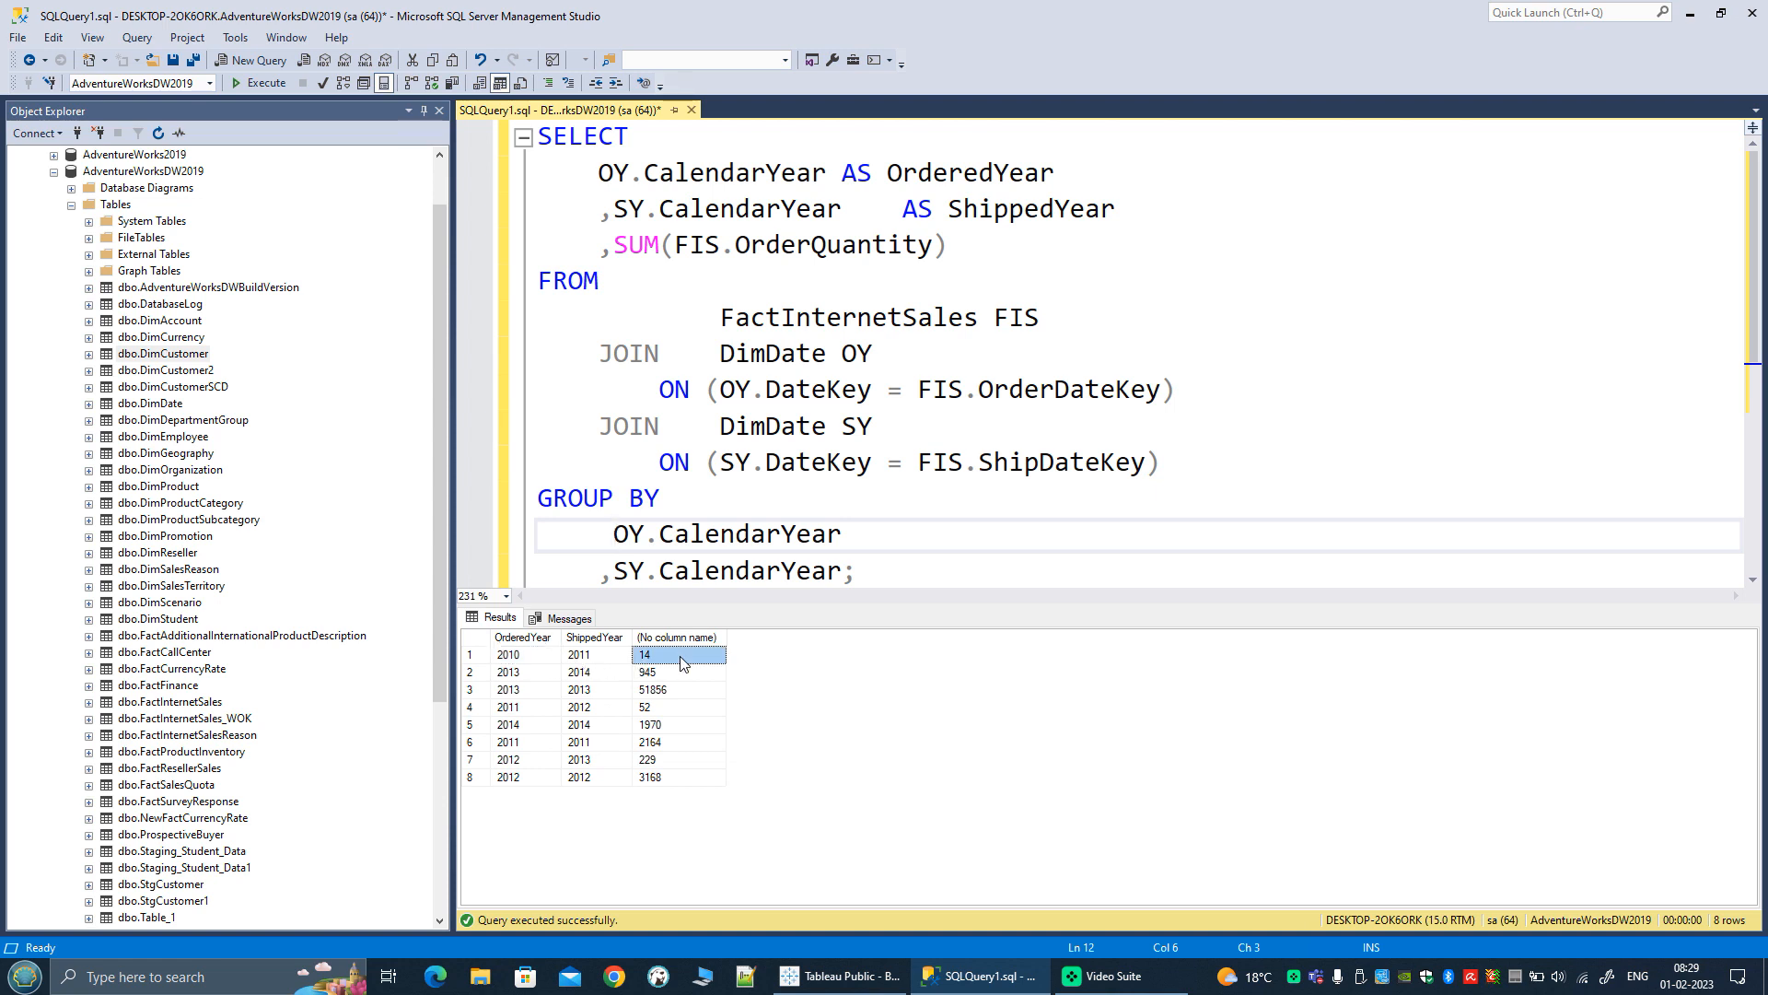
pyautogui.click(524, 656)
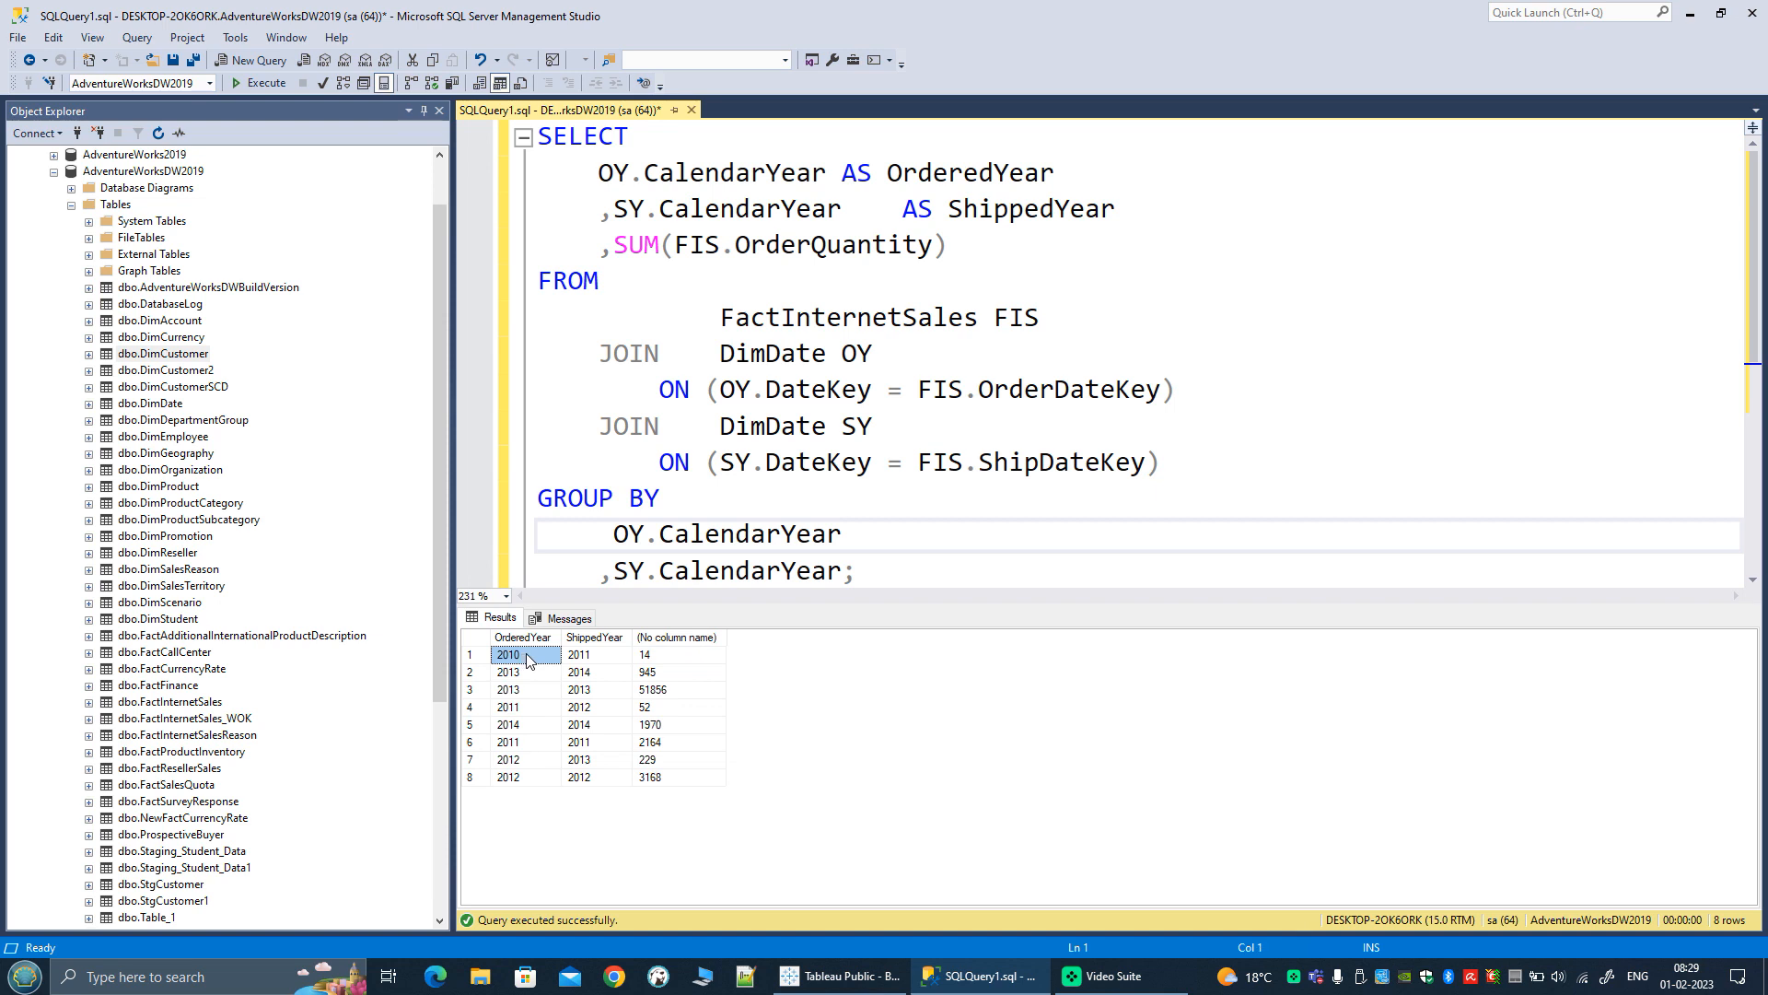
pyautogui.click(610, 660)
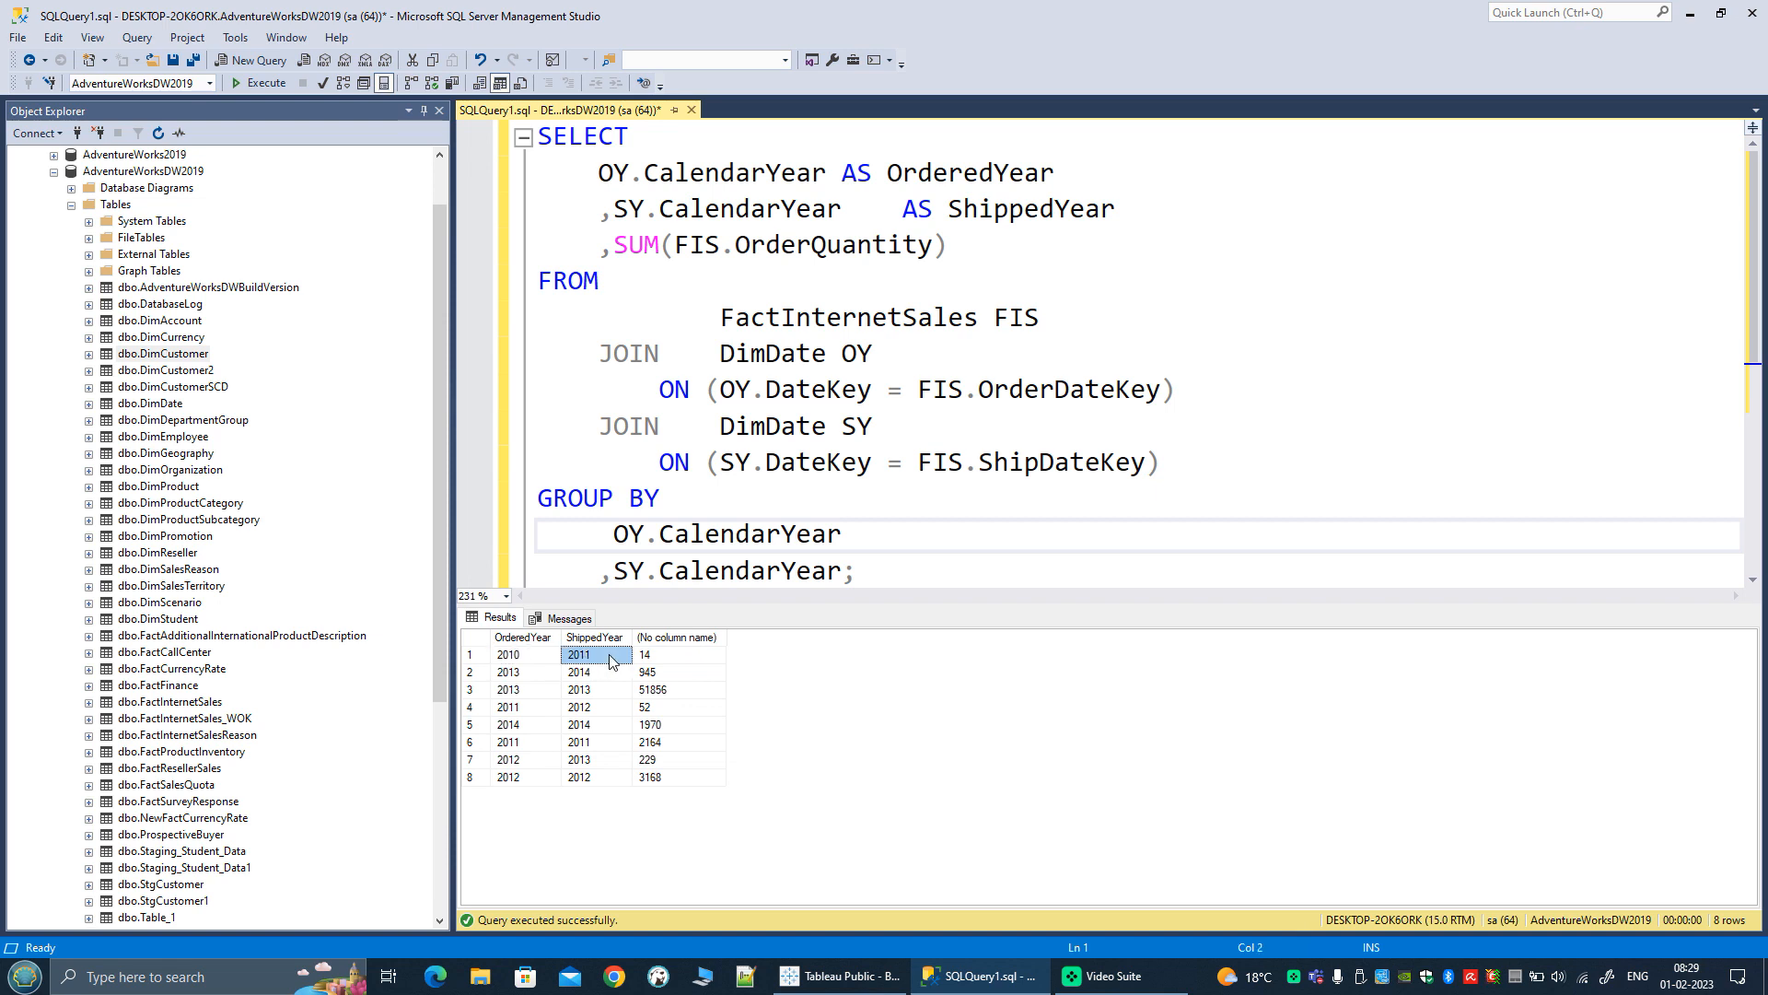
pyautogui.click(681, 680)
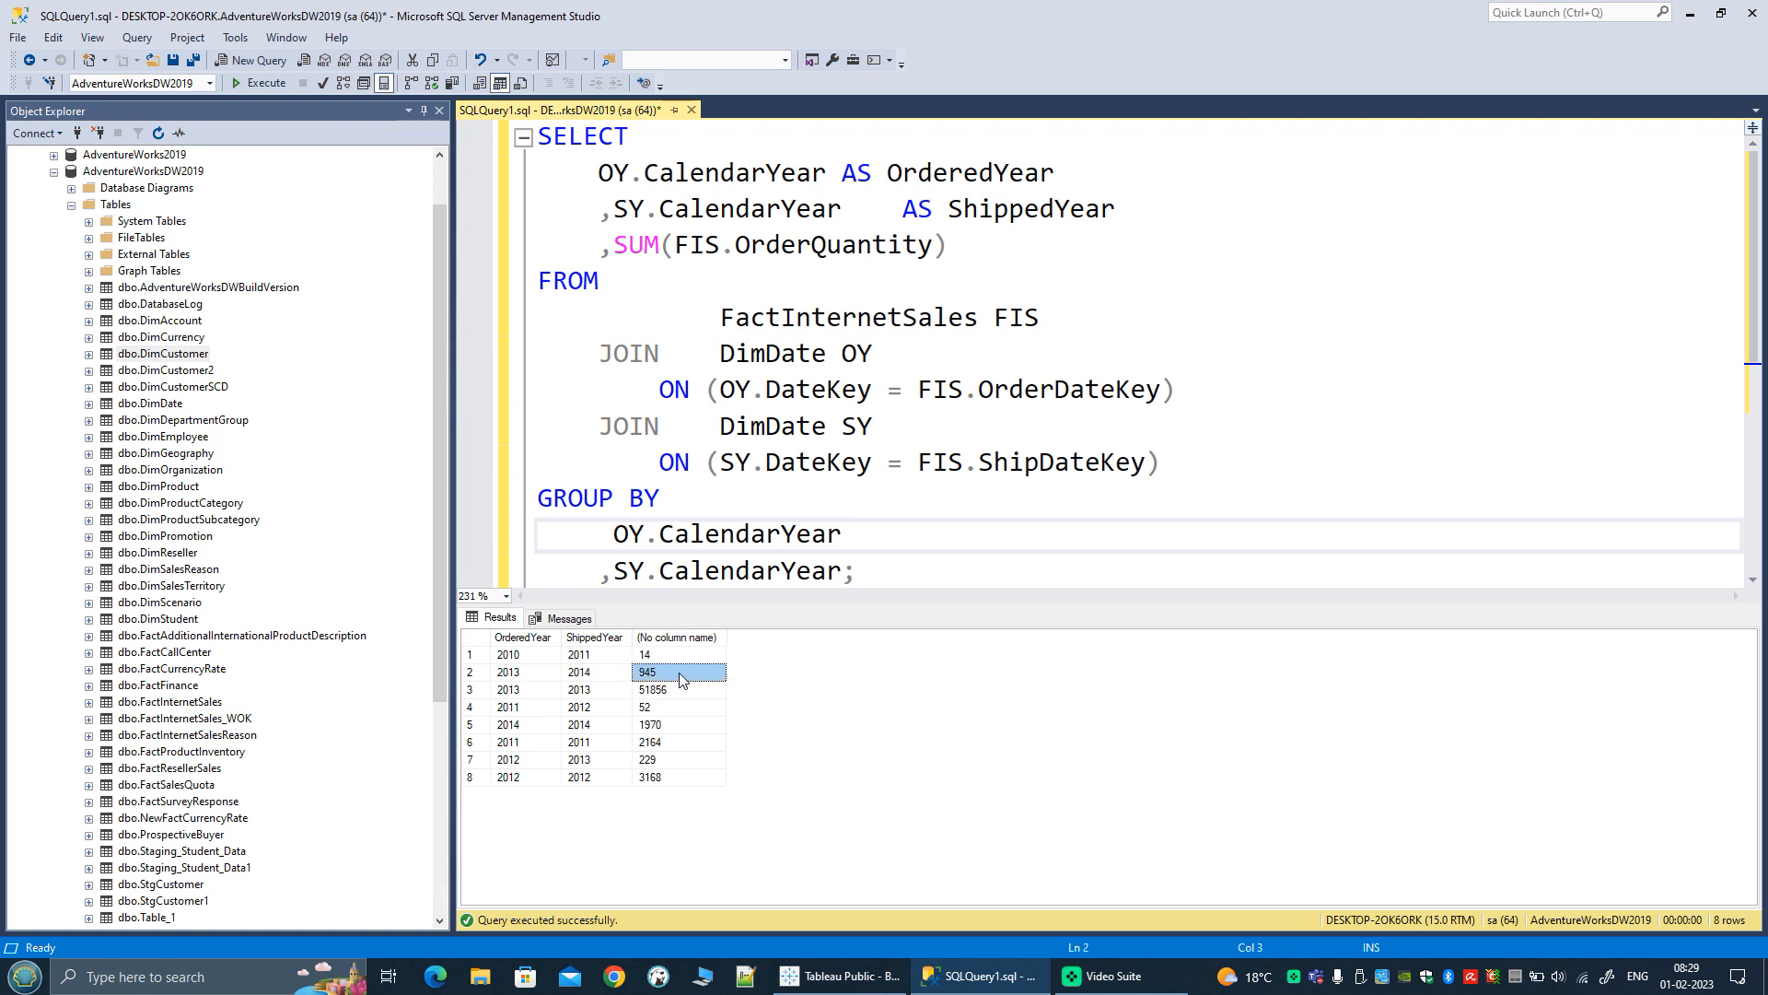
pyautogui.click(523, 672)
pyautogui.click(615, 677)
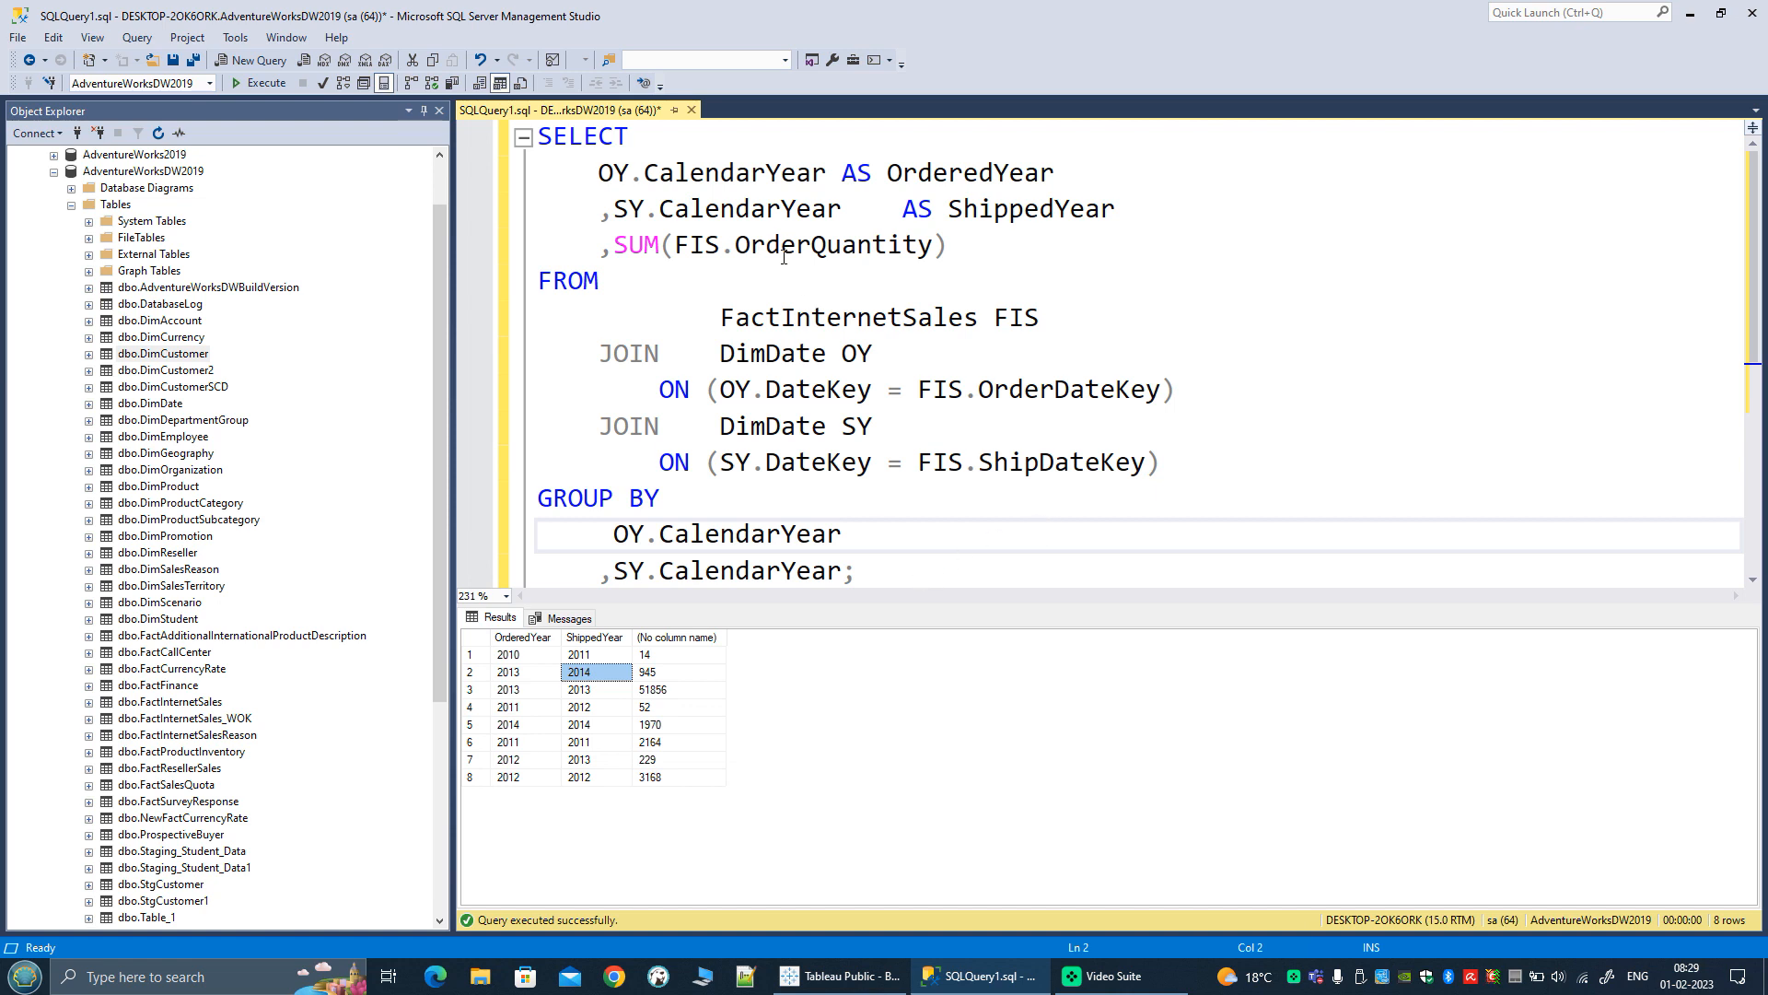
pyautogui.doubleClick(765, 355)
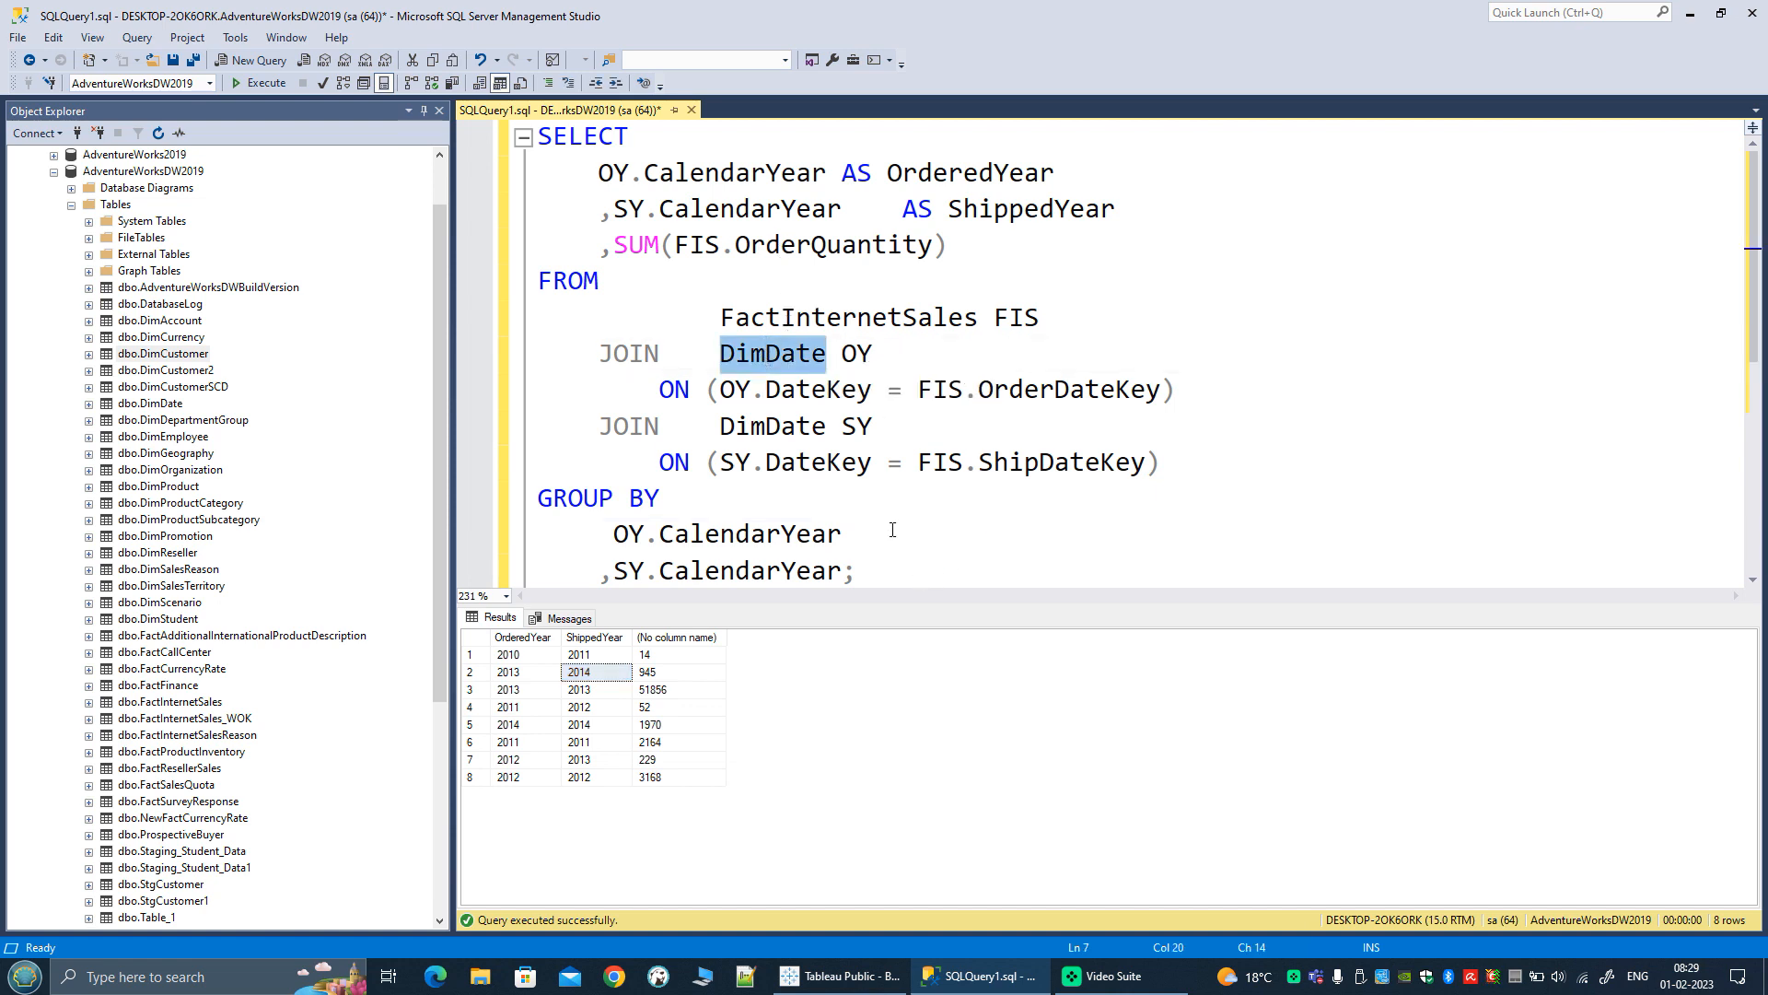
pyautogui.click(893, 582)
pyautogui.scroll(-1, 893, 582)
pyautogui.doubleClick(820, 398)
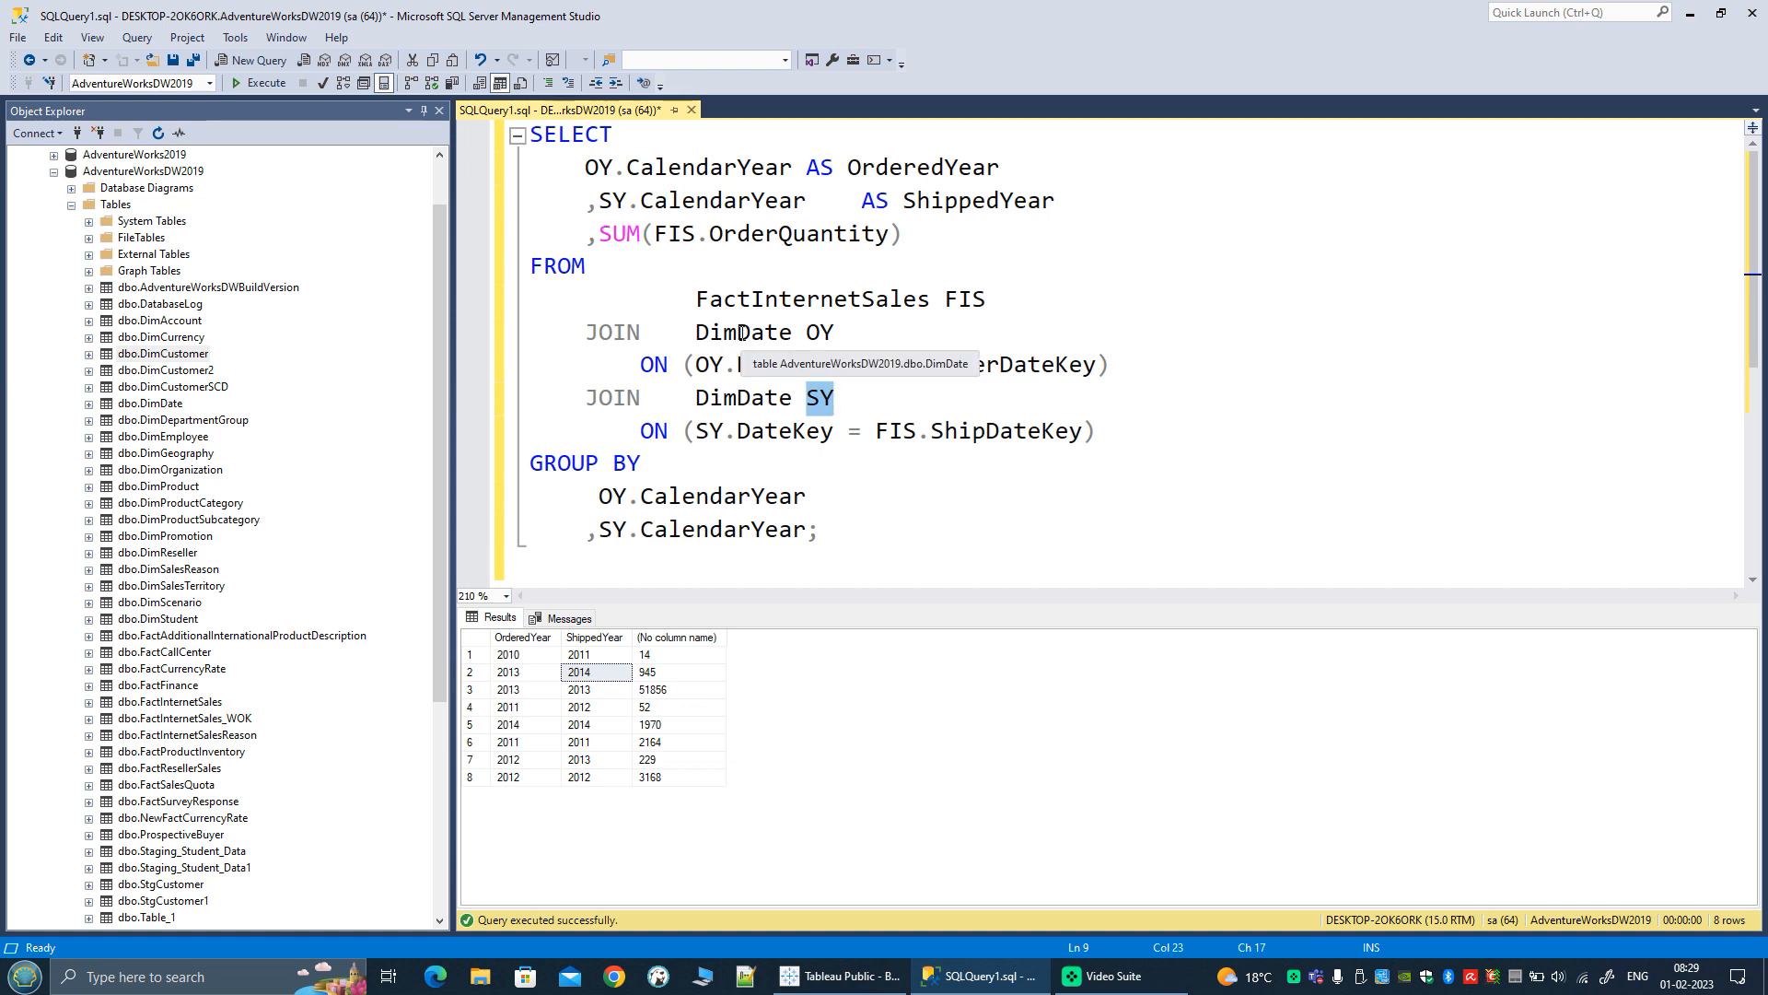
pyautogui.click(859, 397)
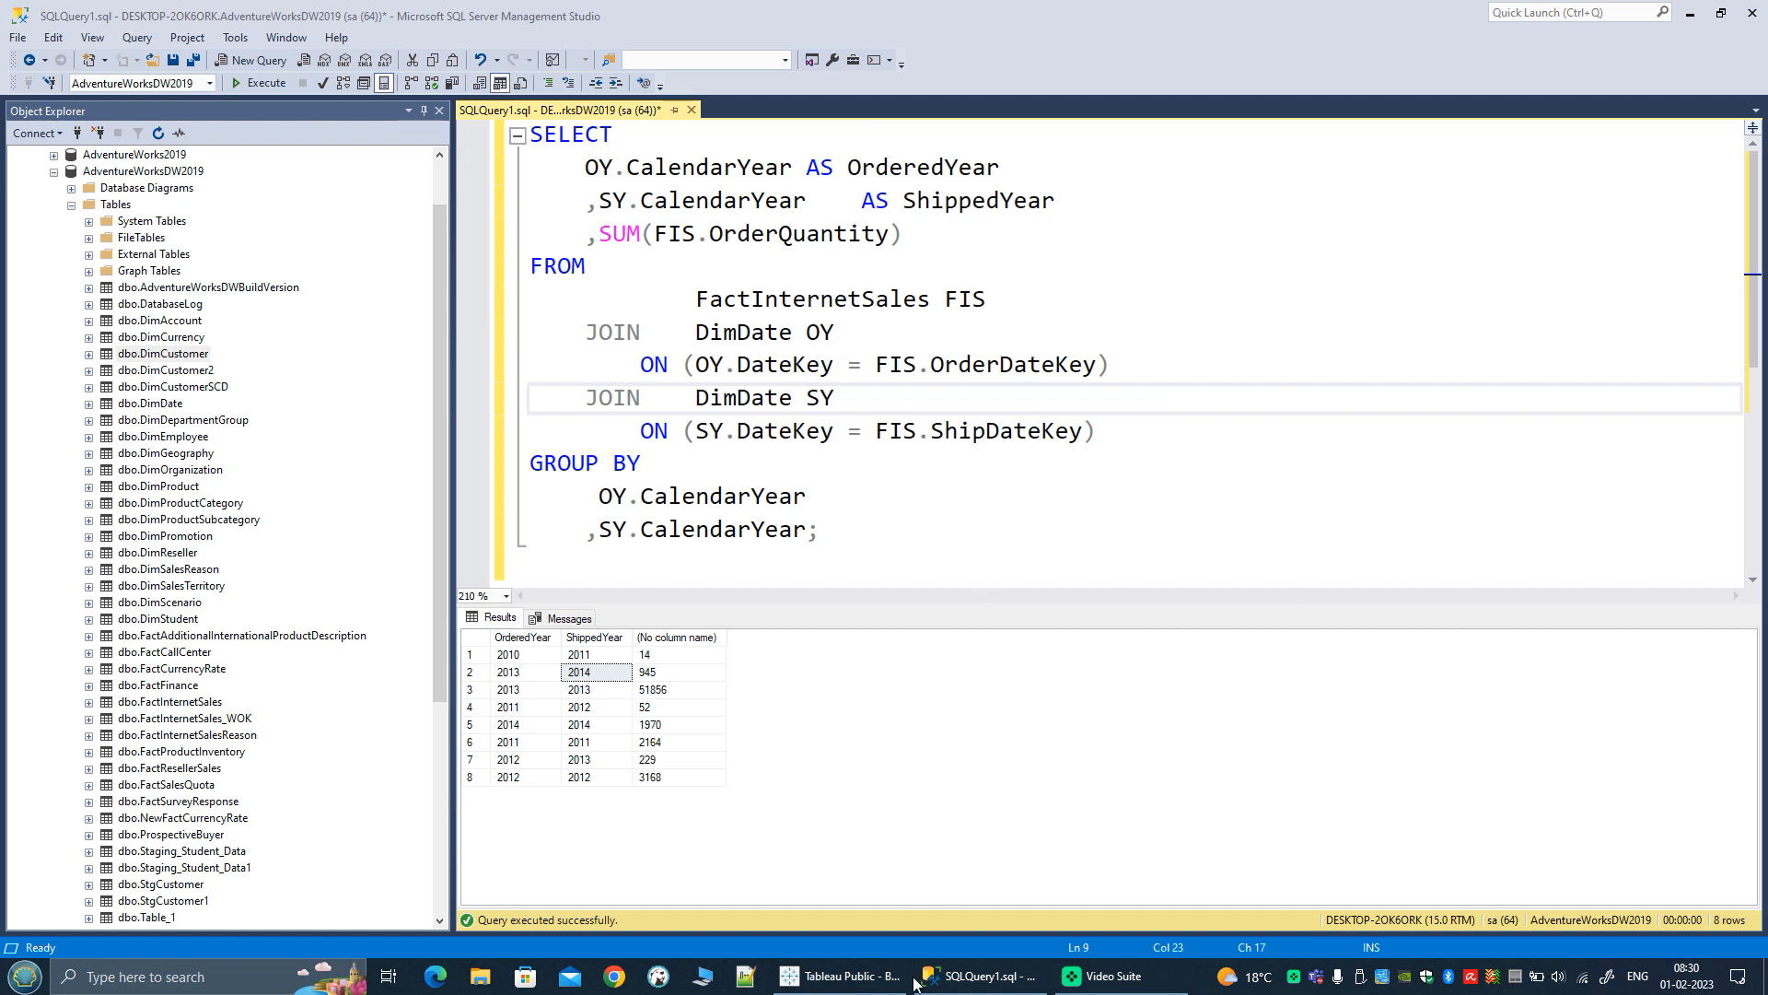
# Step: Switch to Tableau Public and add a new blank worksheet to the workbook
pyautogui.moveTo(860, 990)
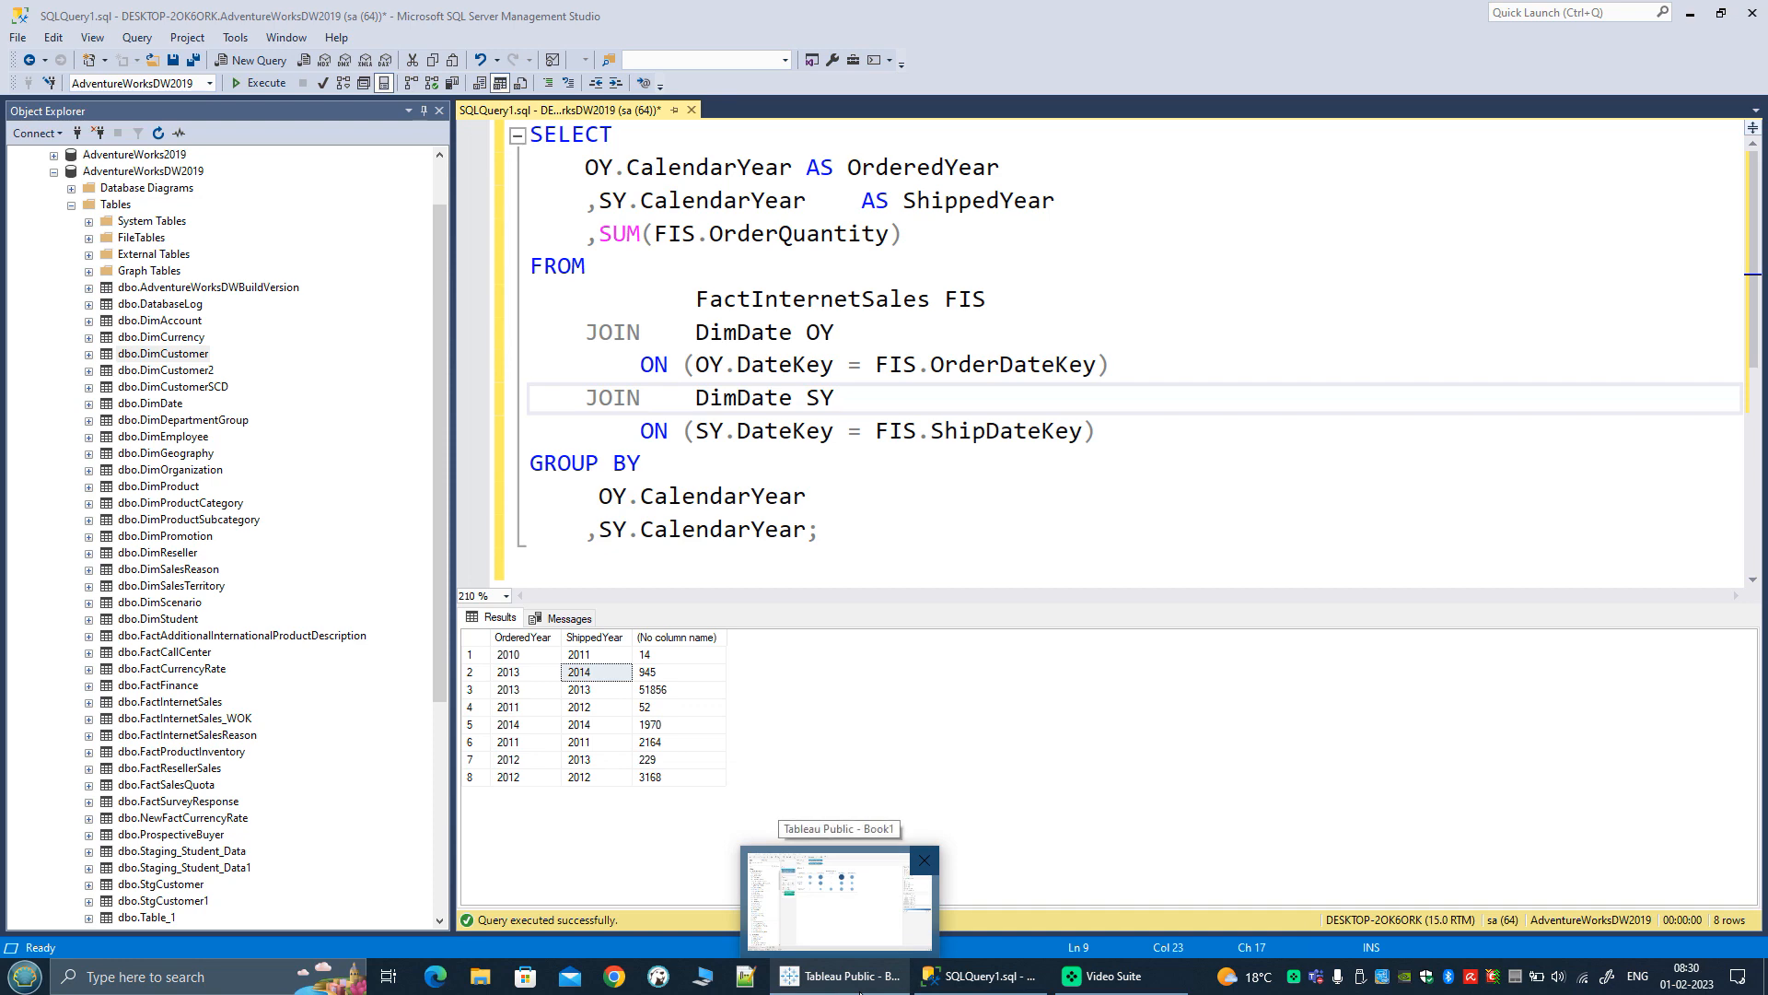
pyautogui.click(860, 990)
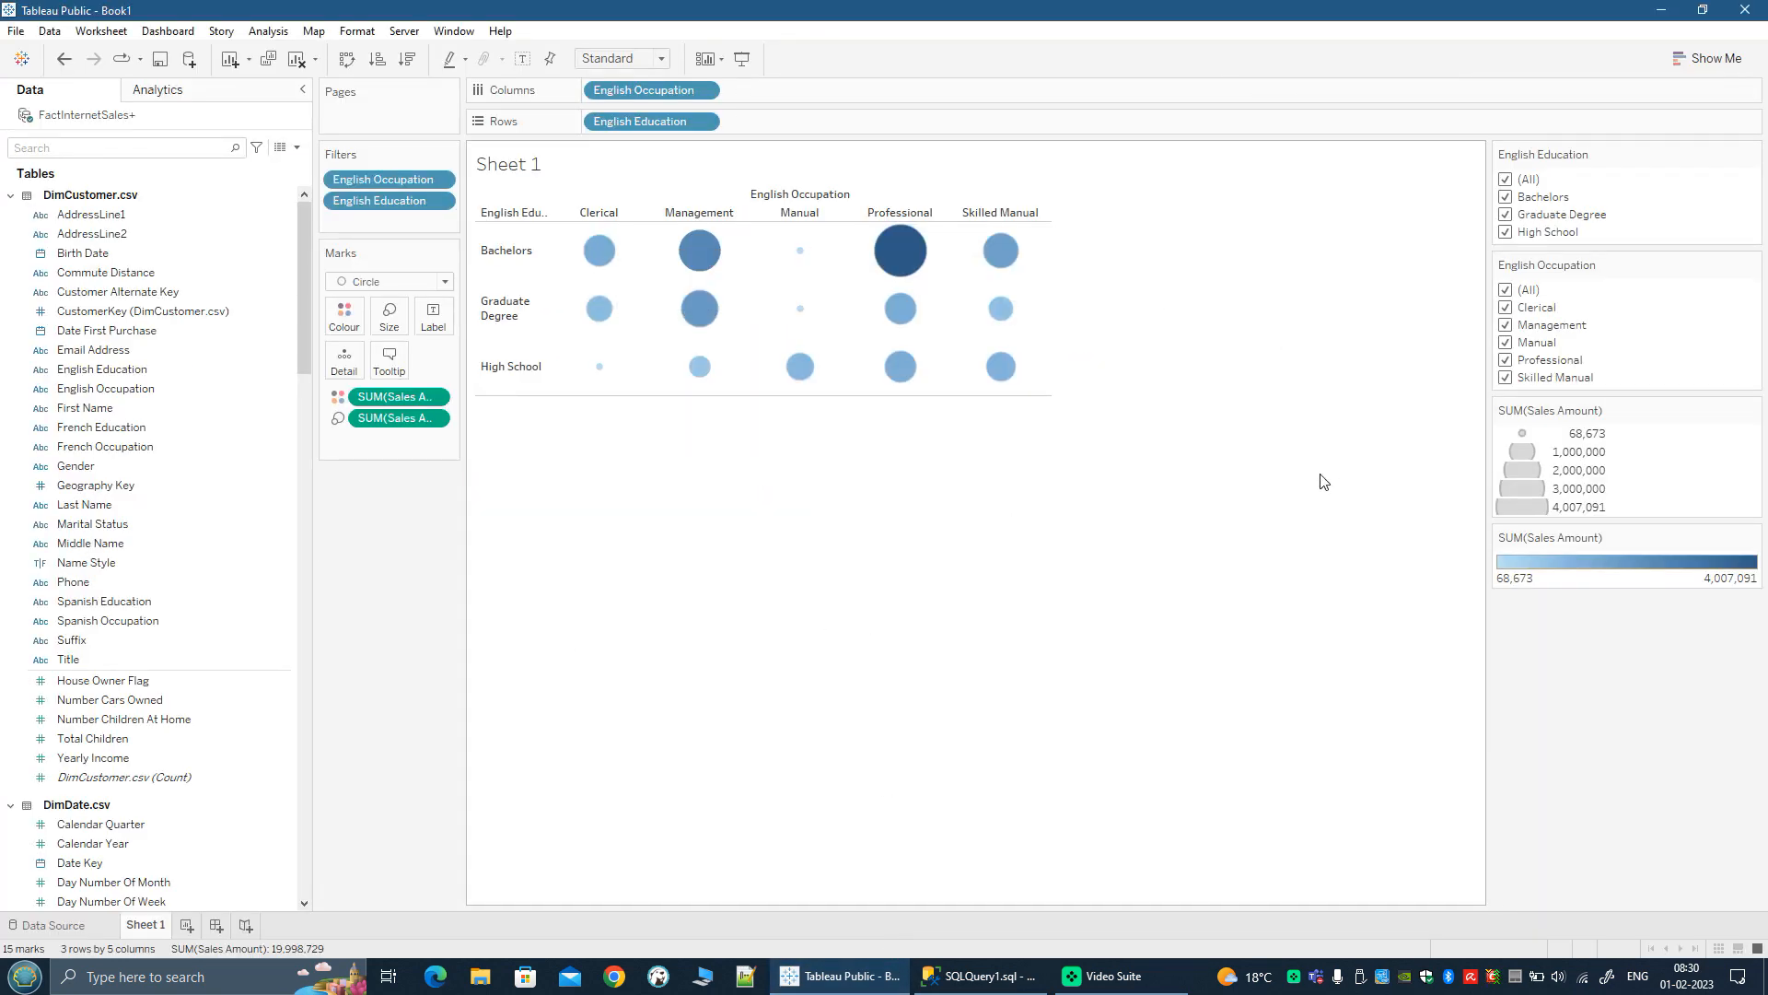
pyautogui.click(187, 926)
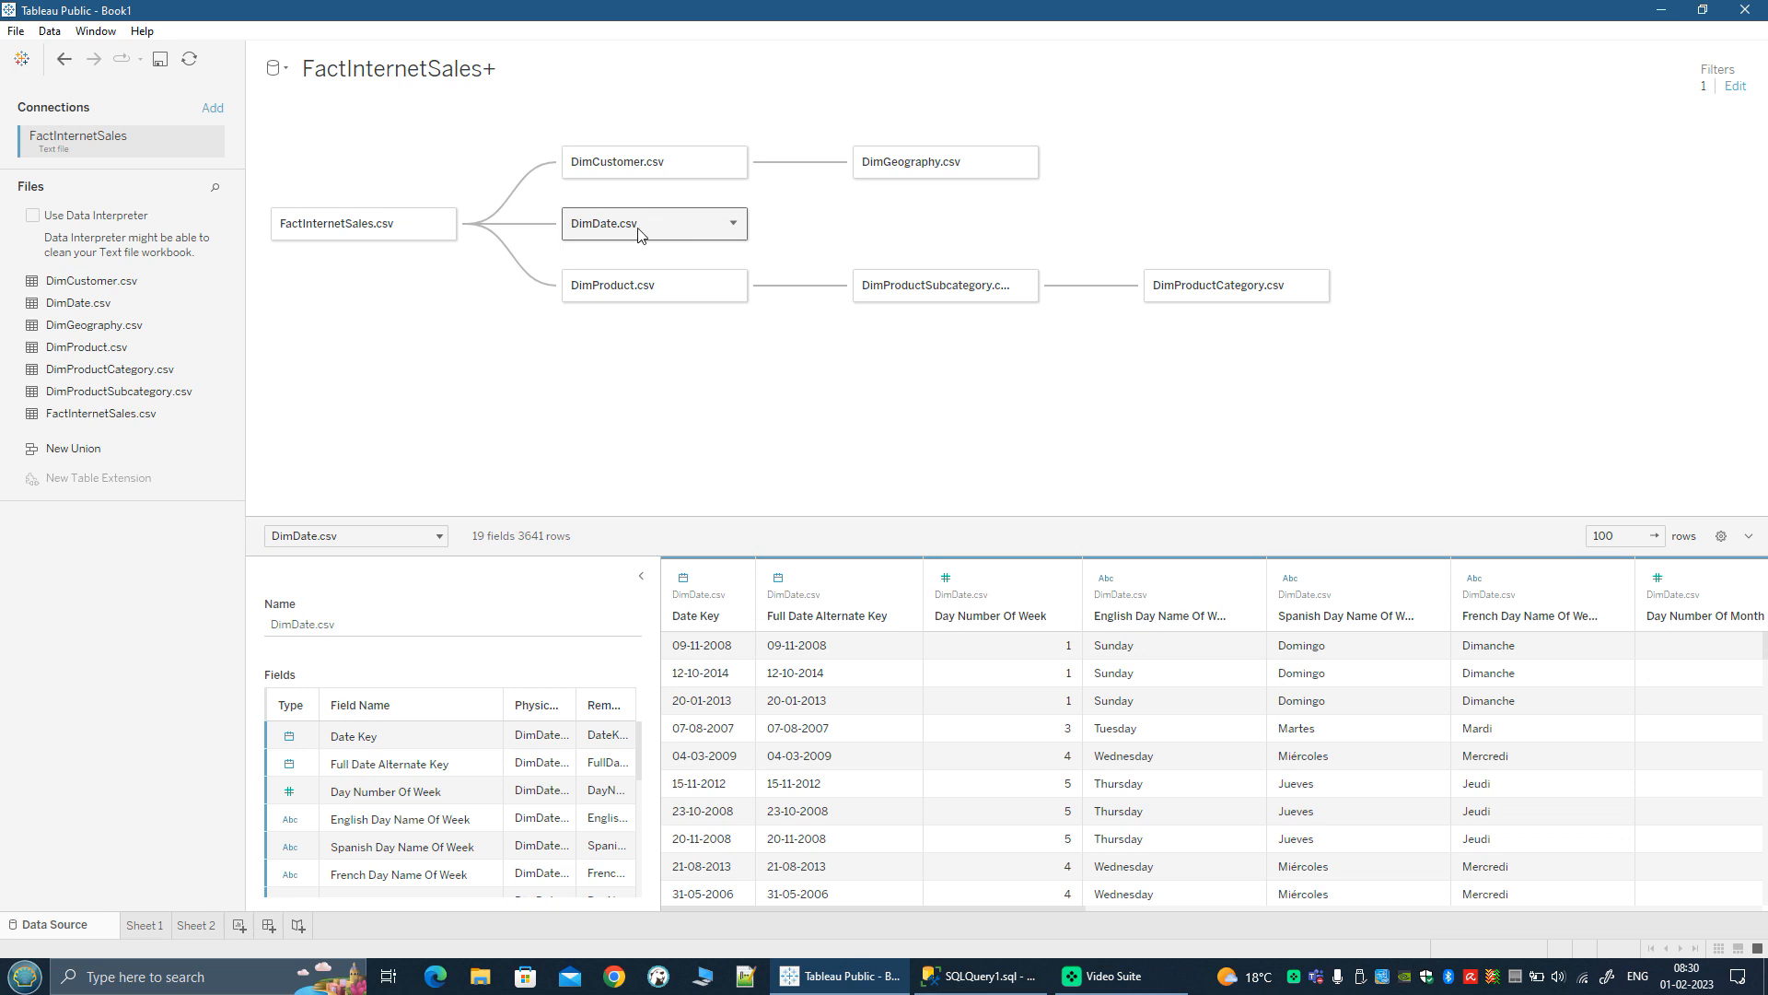
# Step: Check the relationship between FactInternetSales.csv and DimDate.csv in the data source, and rename the DimDate.csv table OrderCalendar
pyautogui.moveTo(520, 232)
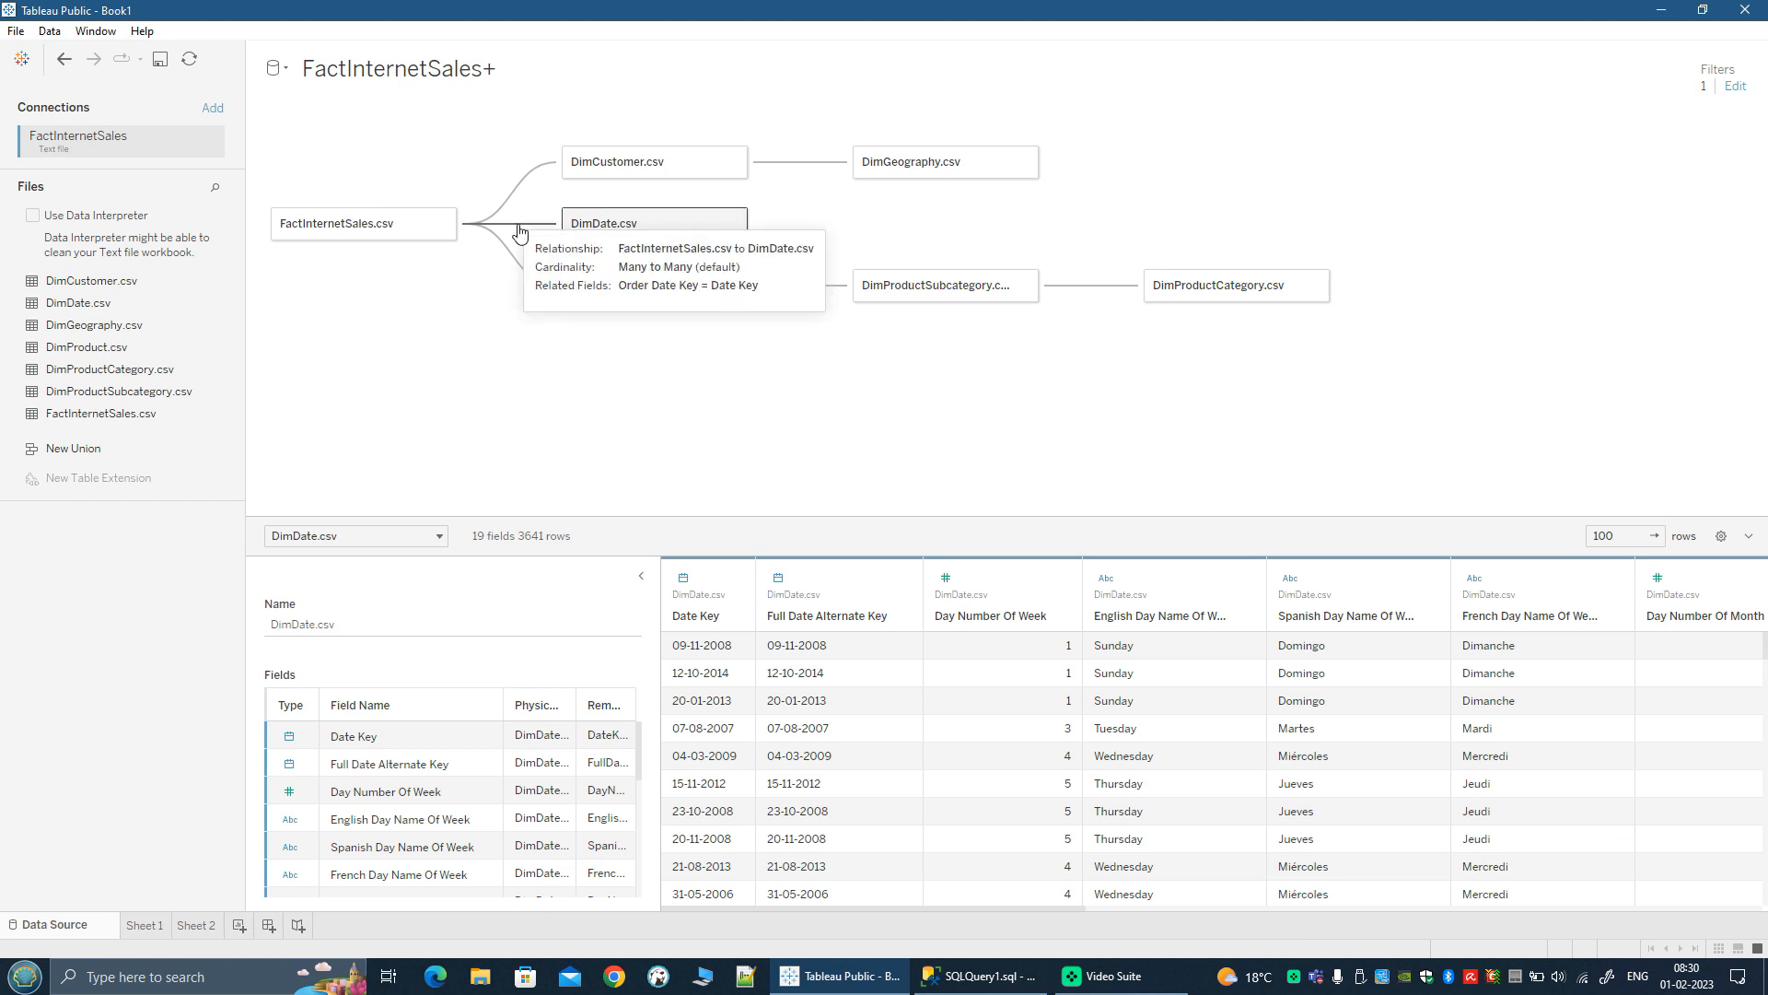
pyautogui.click(520, 232)
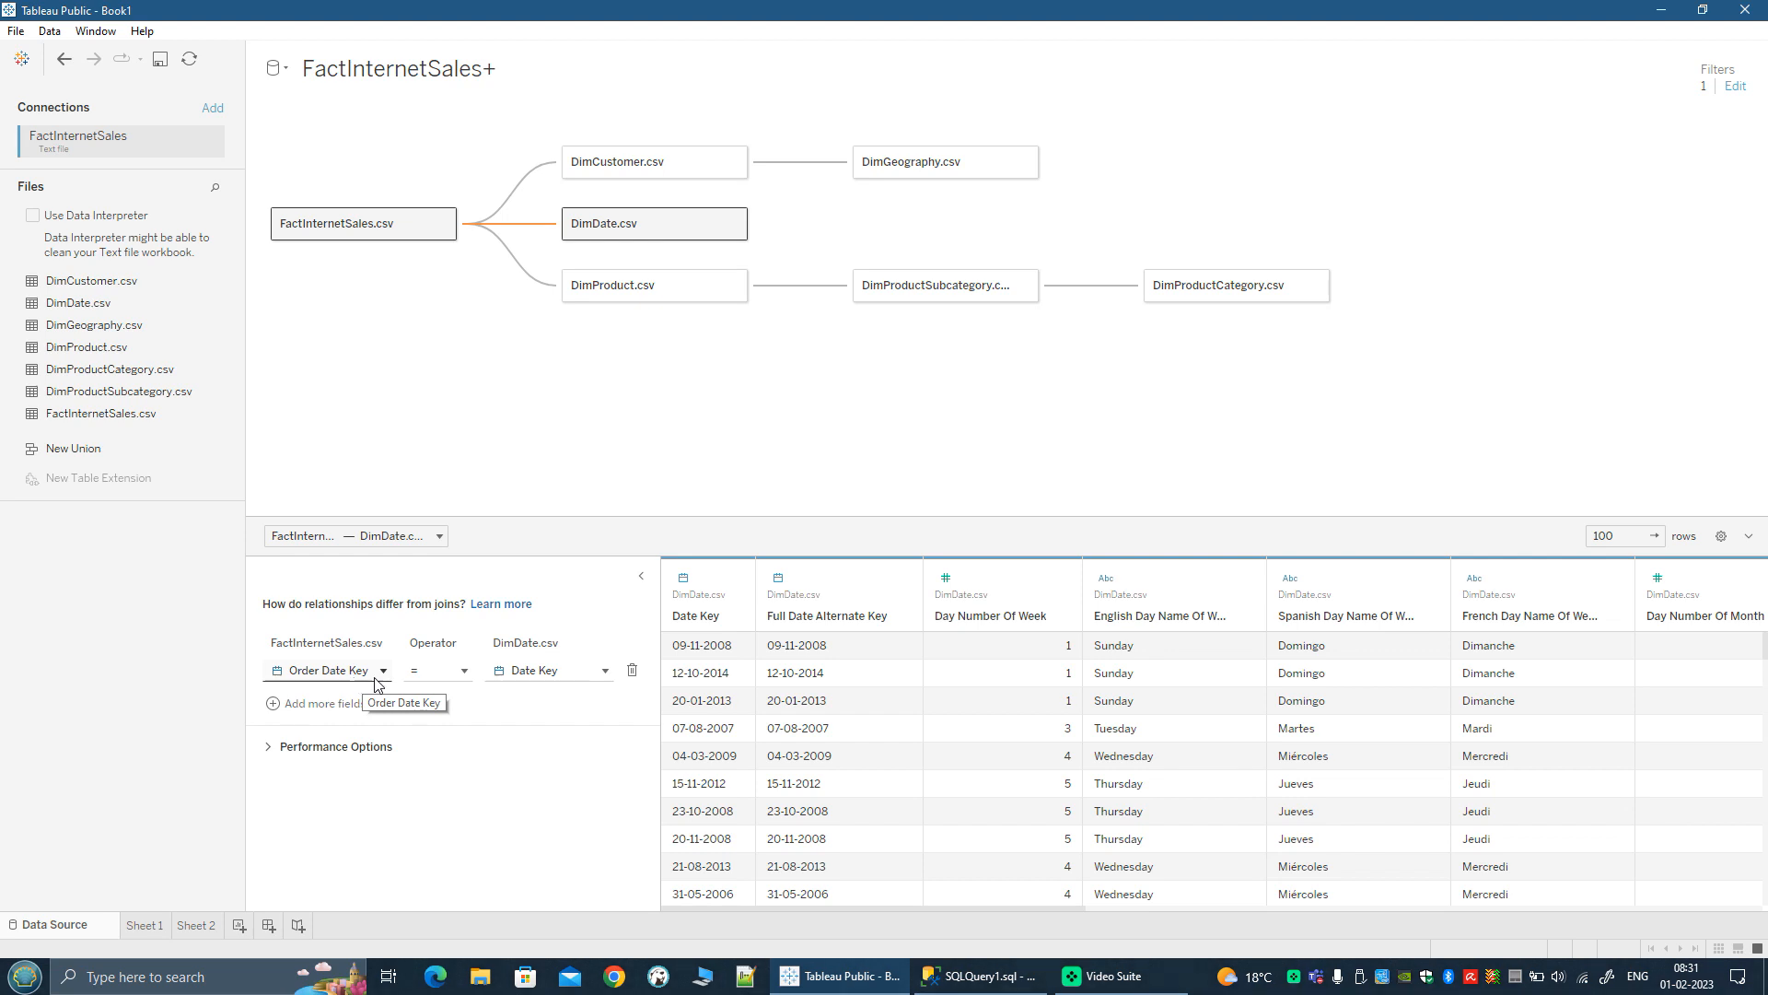
pyautogui.click(735, 223)
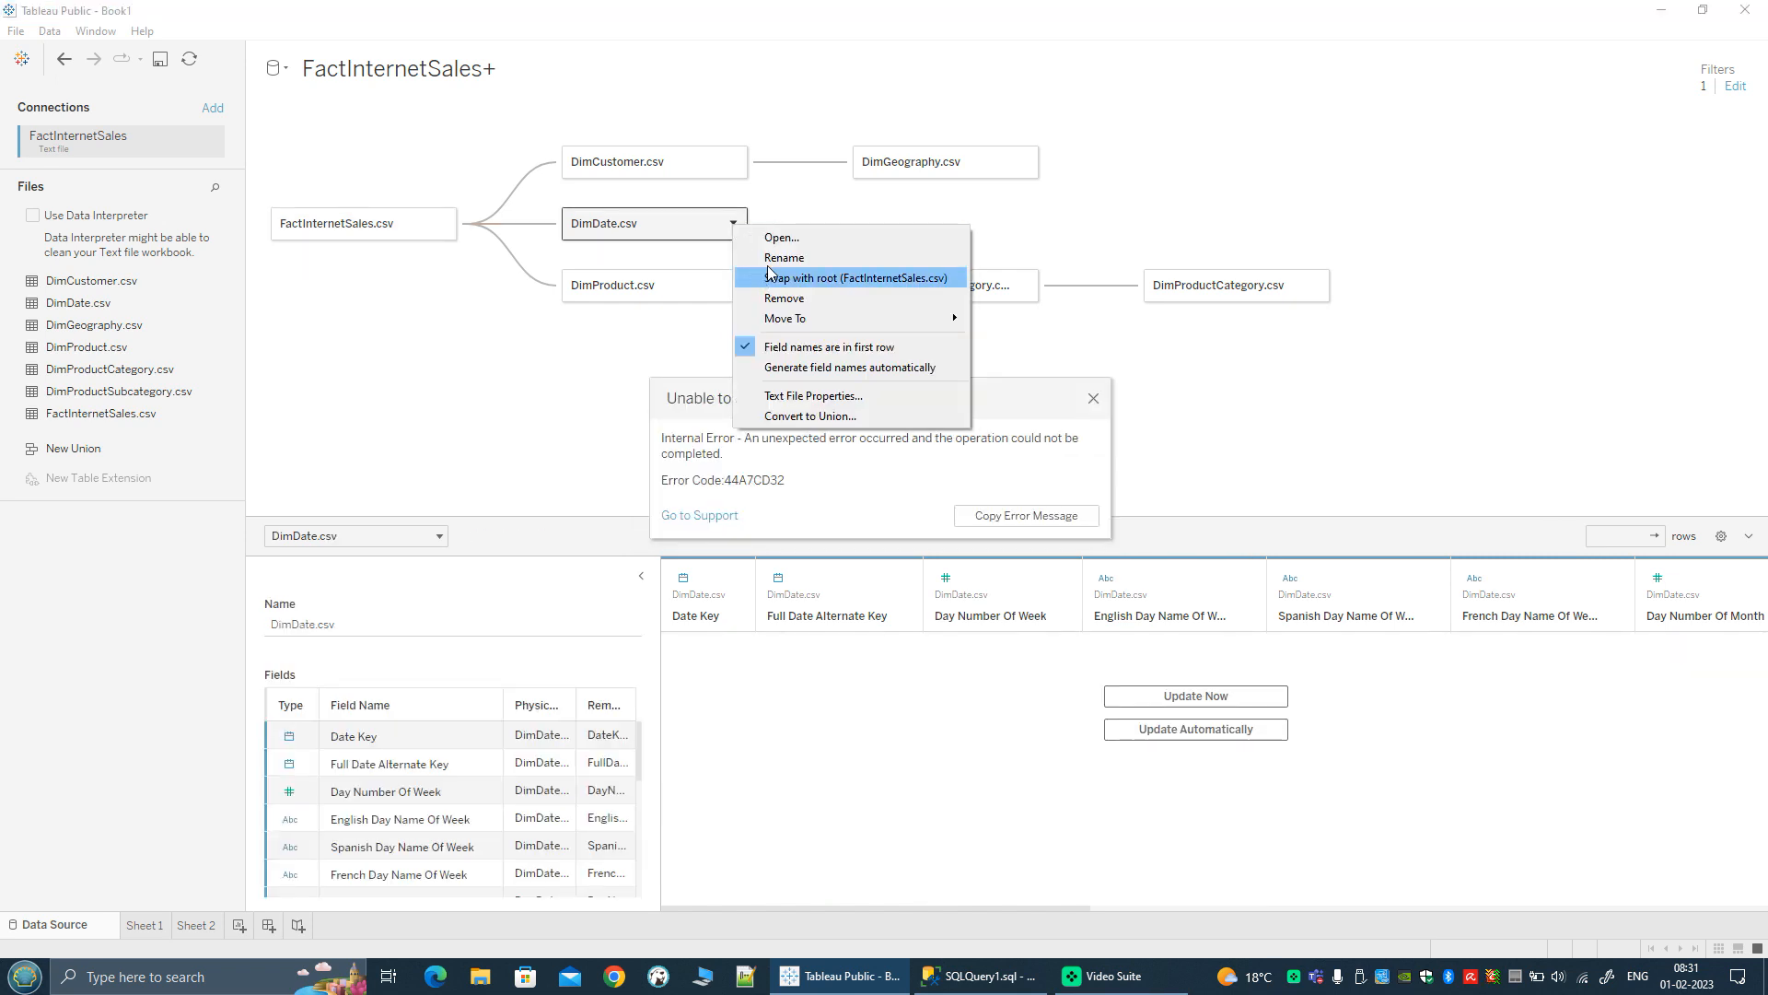
pyautogui.click(774, 259)
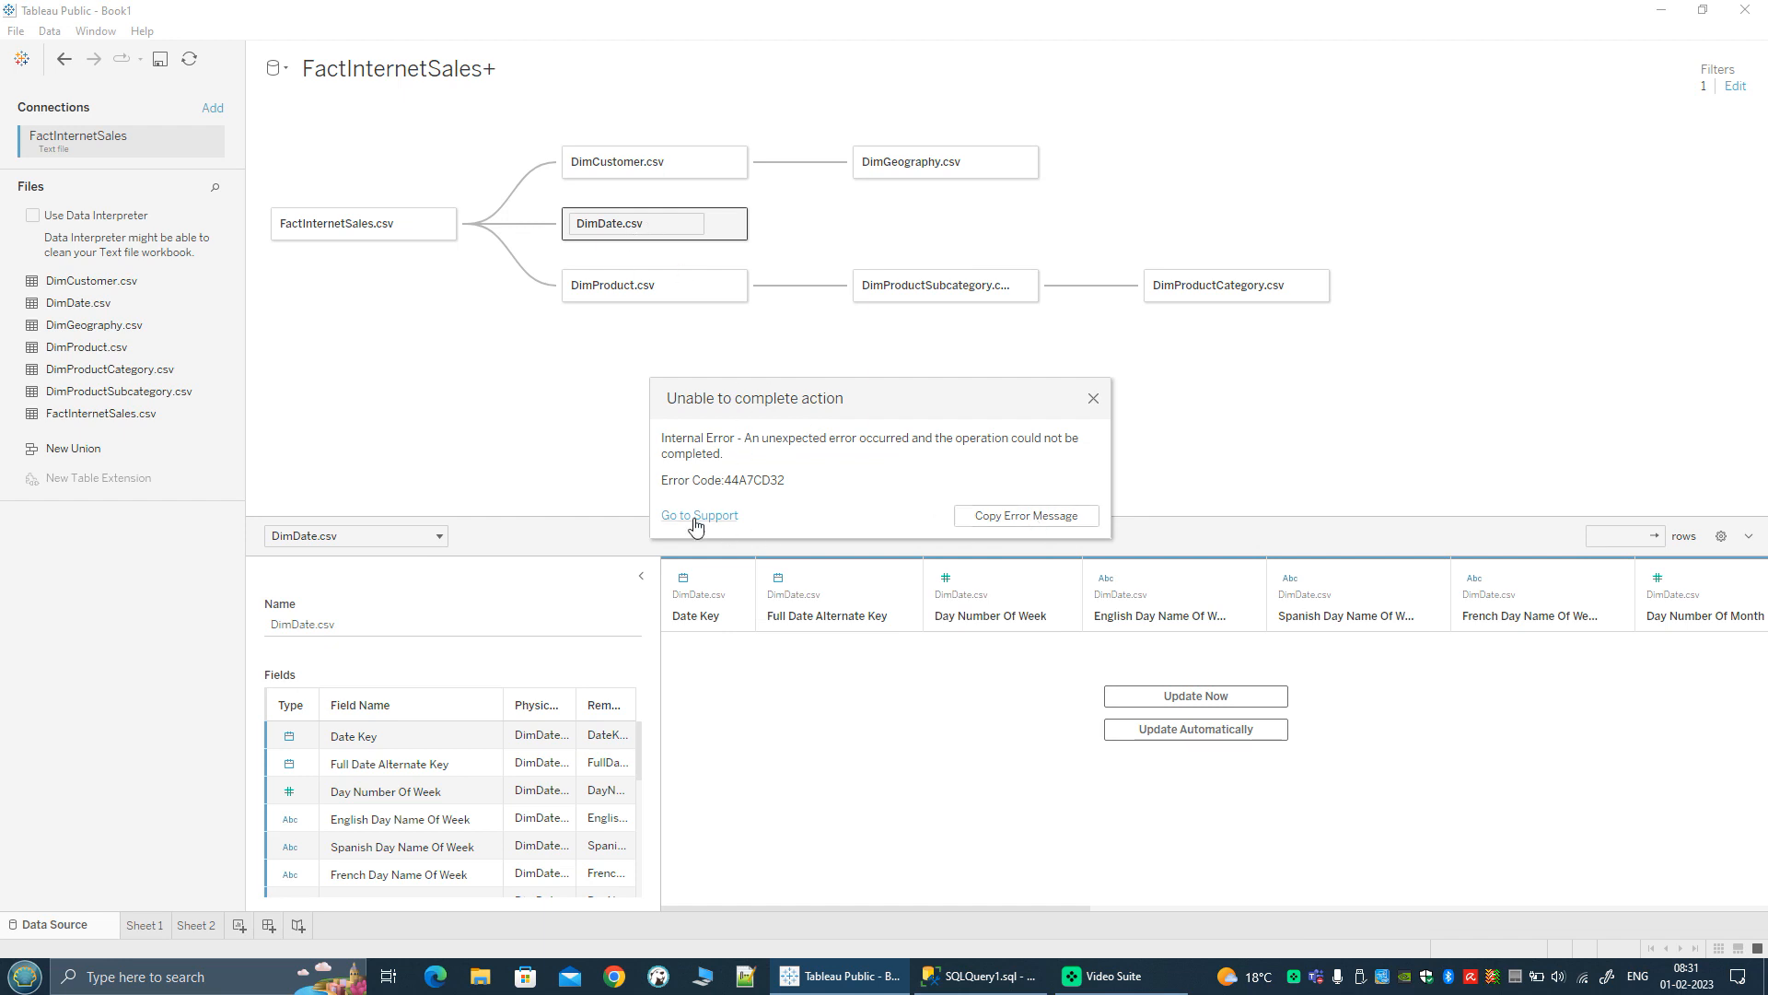
pyautogui.click(1093, 398)
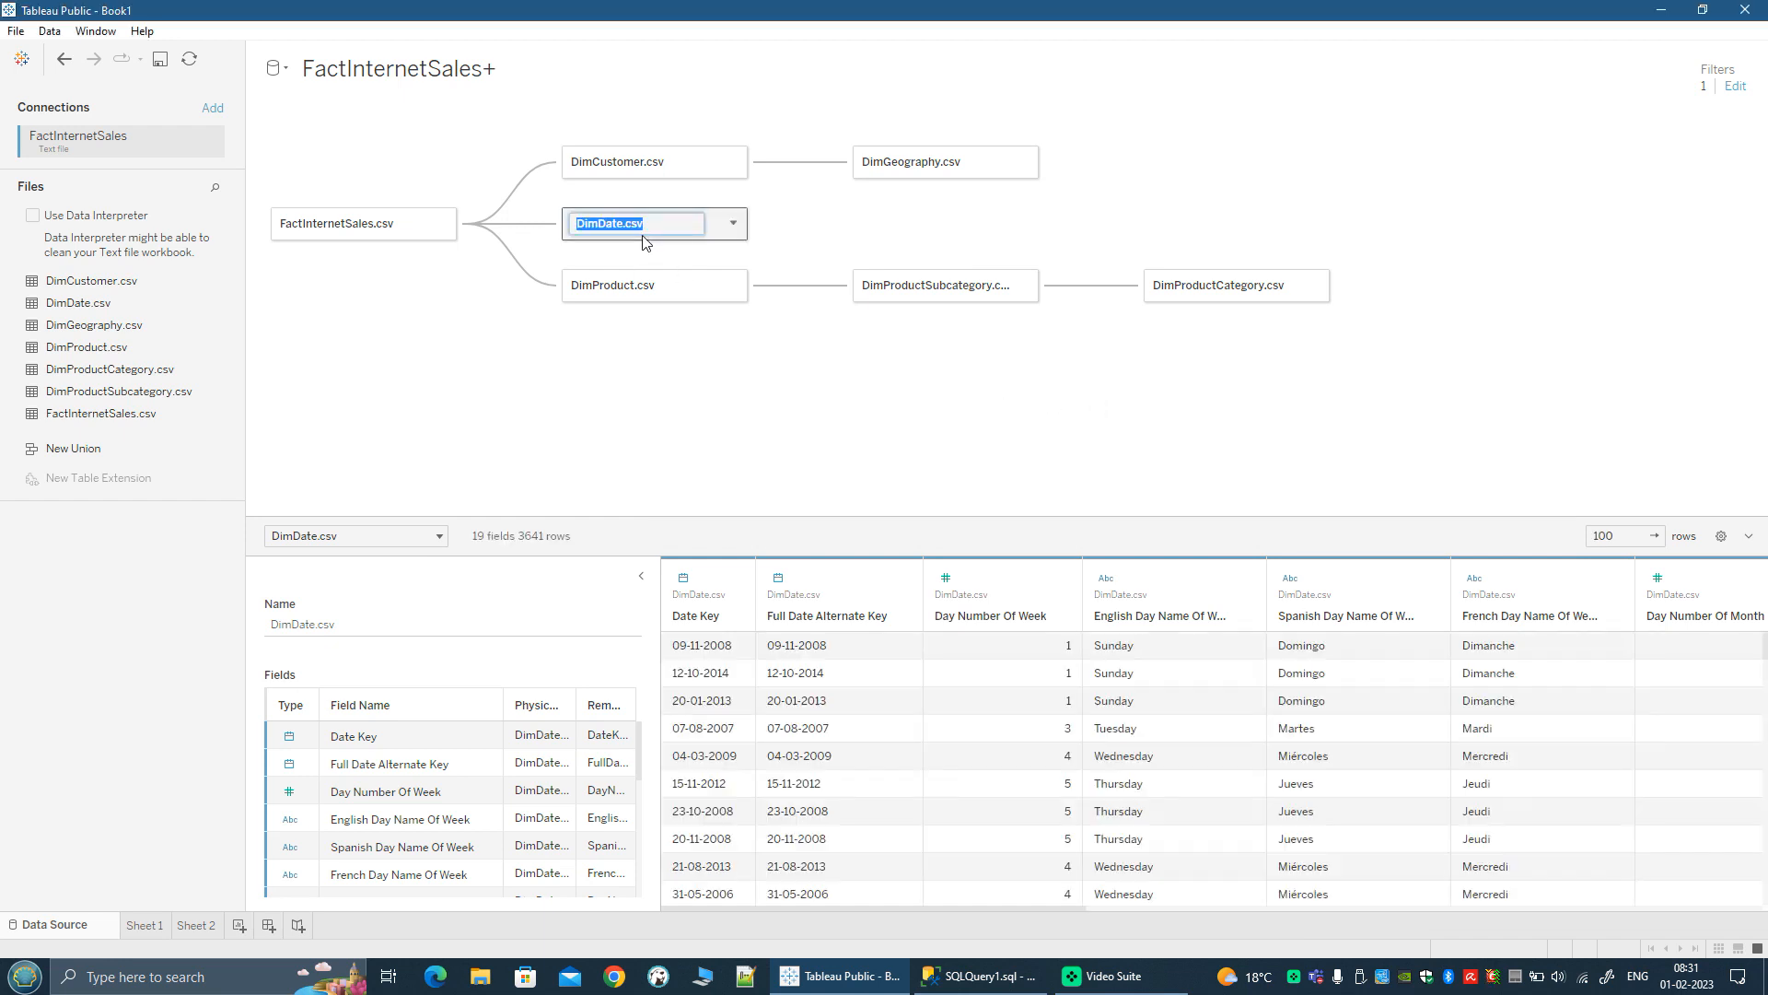
pyautogui.moveTo(666, 224); pyautogui.dragTo(534, 229)
pyautogui.write('Ore')
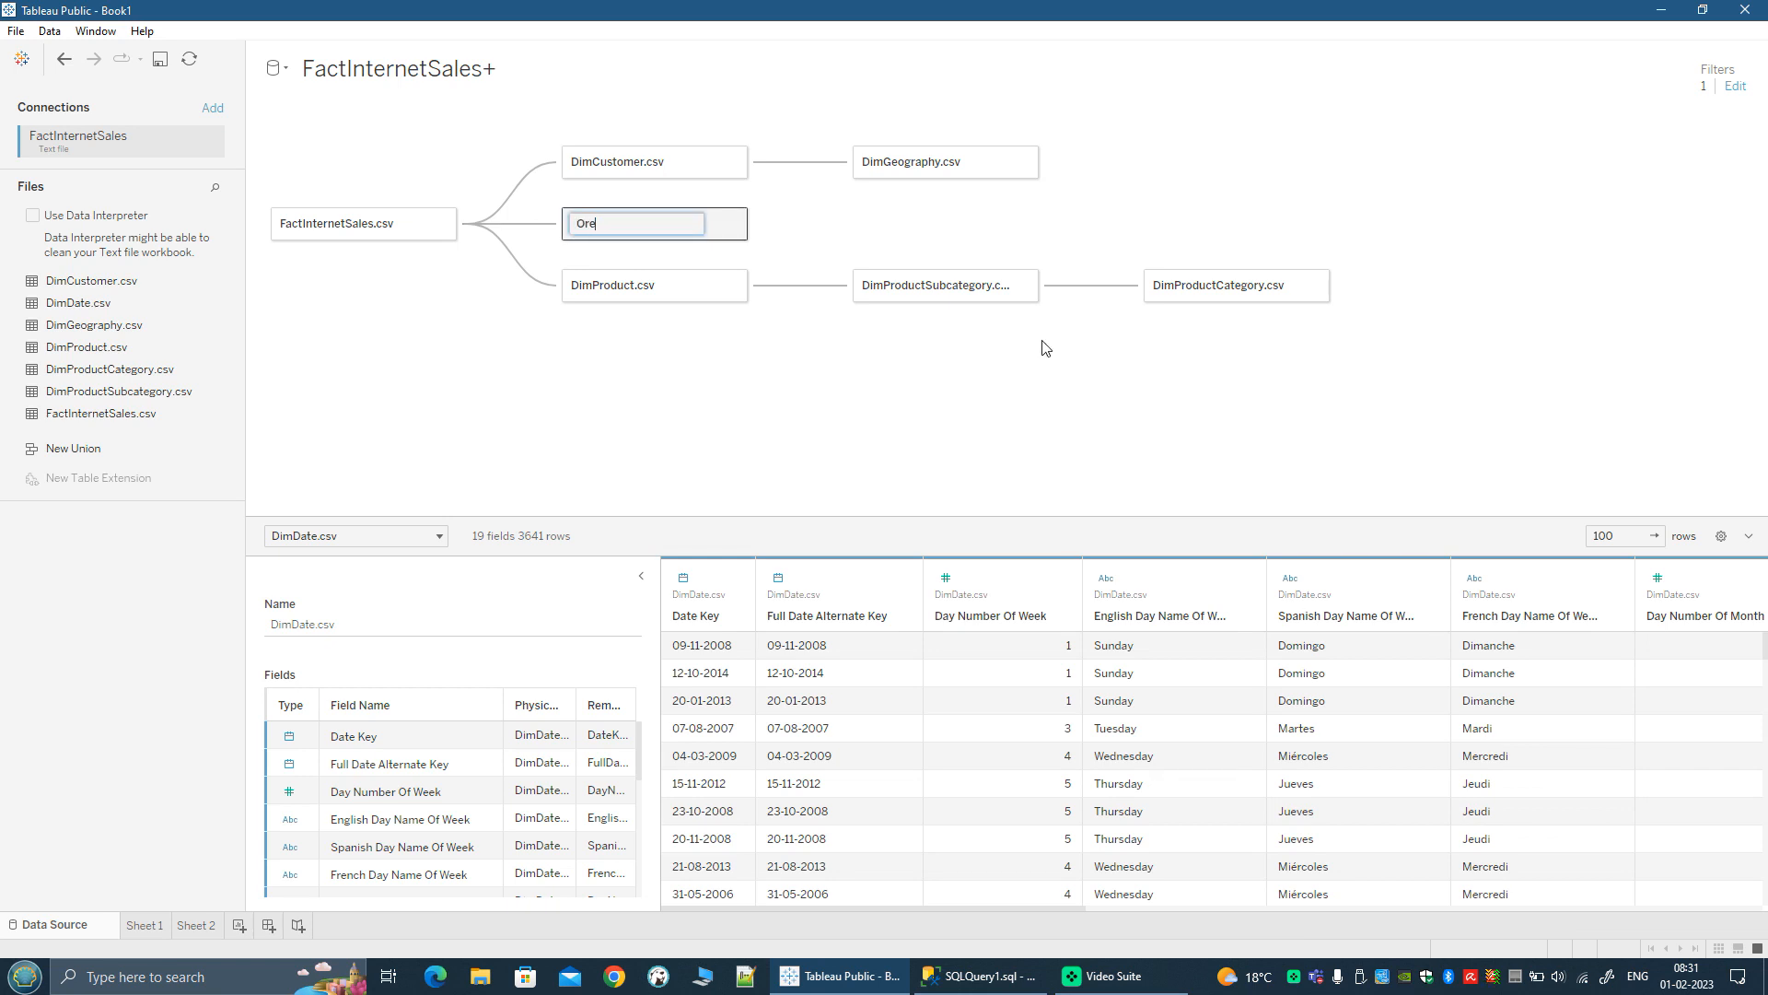
pyautogui.write('ereCaen')
pyautogui.press('BackSpace')
pyautogui.press('BackSpace')
pyautogui.write('lendar')
pyautogui.press('Return')
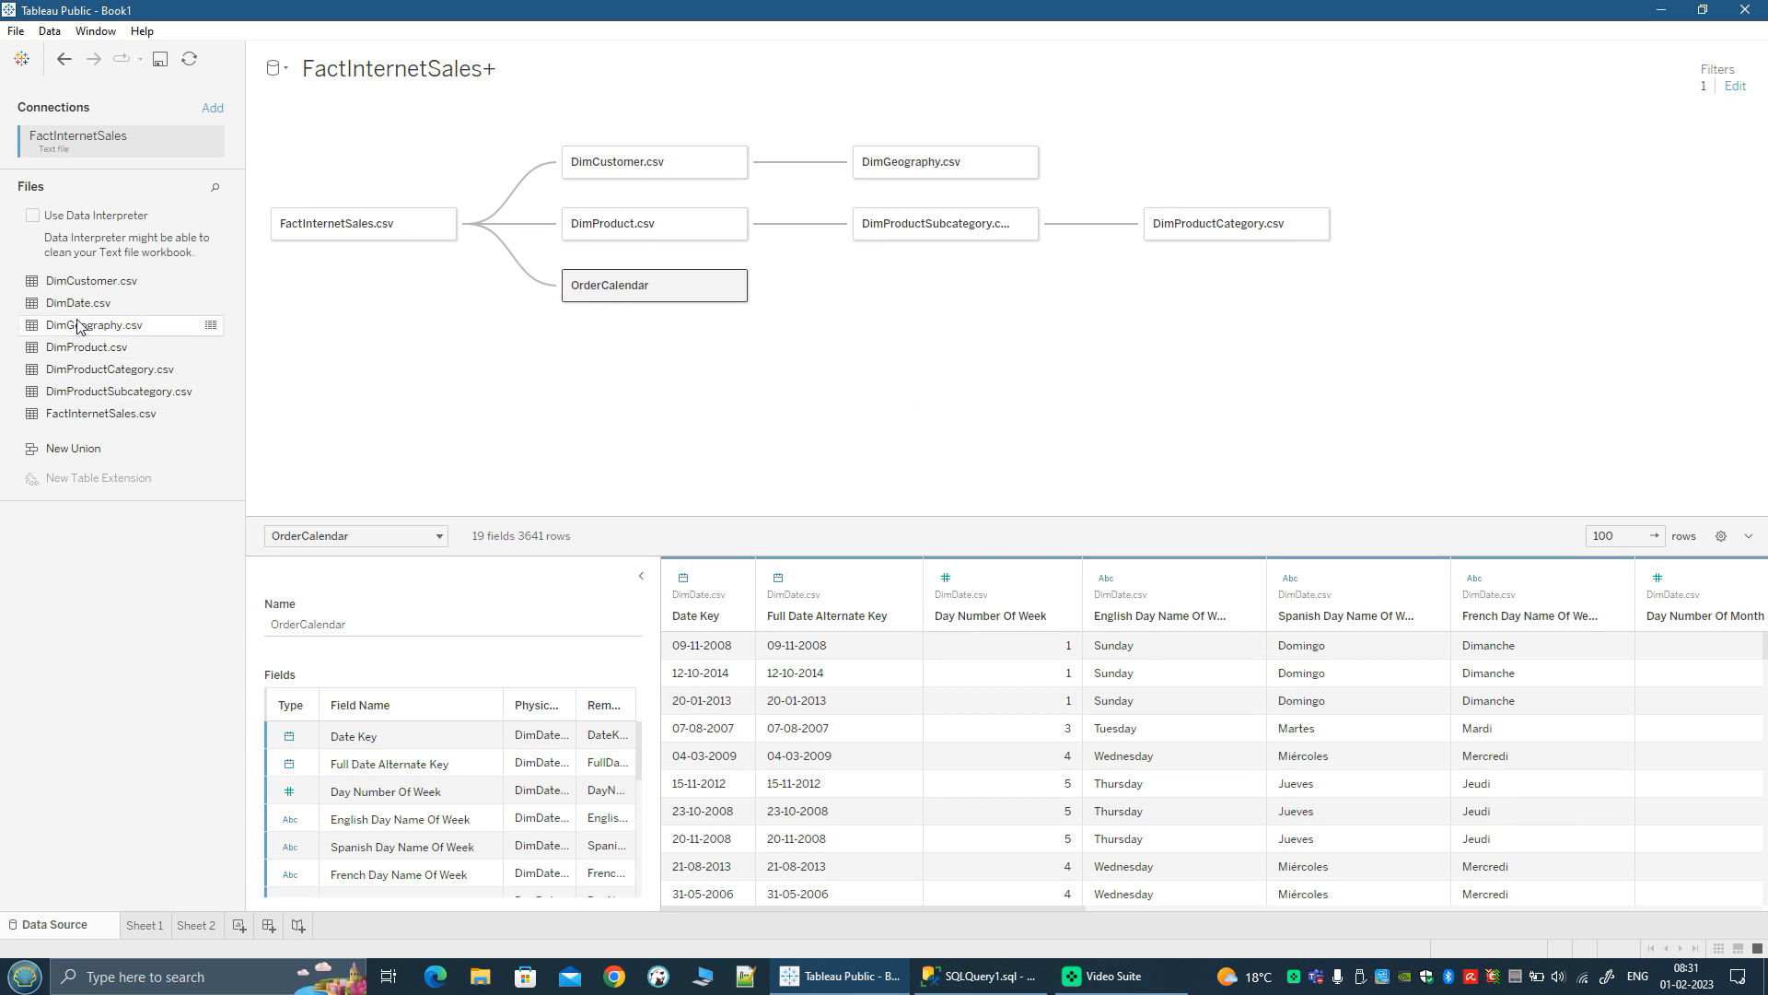
# Step: Add DimDate.csv to the data model a second time, relating FactInternetSales.csv's Ship Date Key to its DateKey
pyautogui.moveTo(62, 315); pyautogui.dragTo(567, 364)
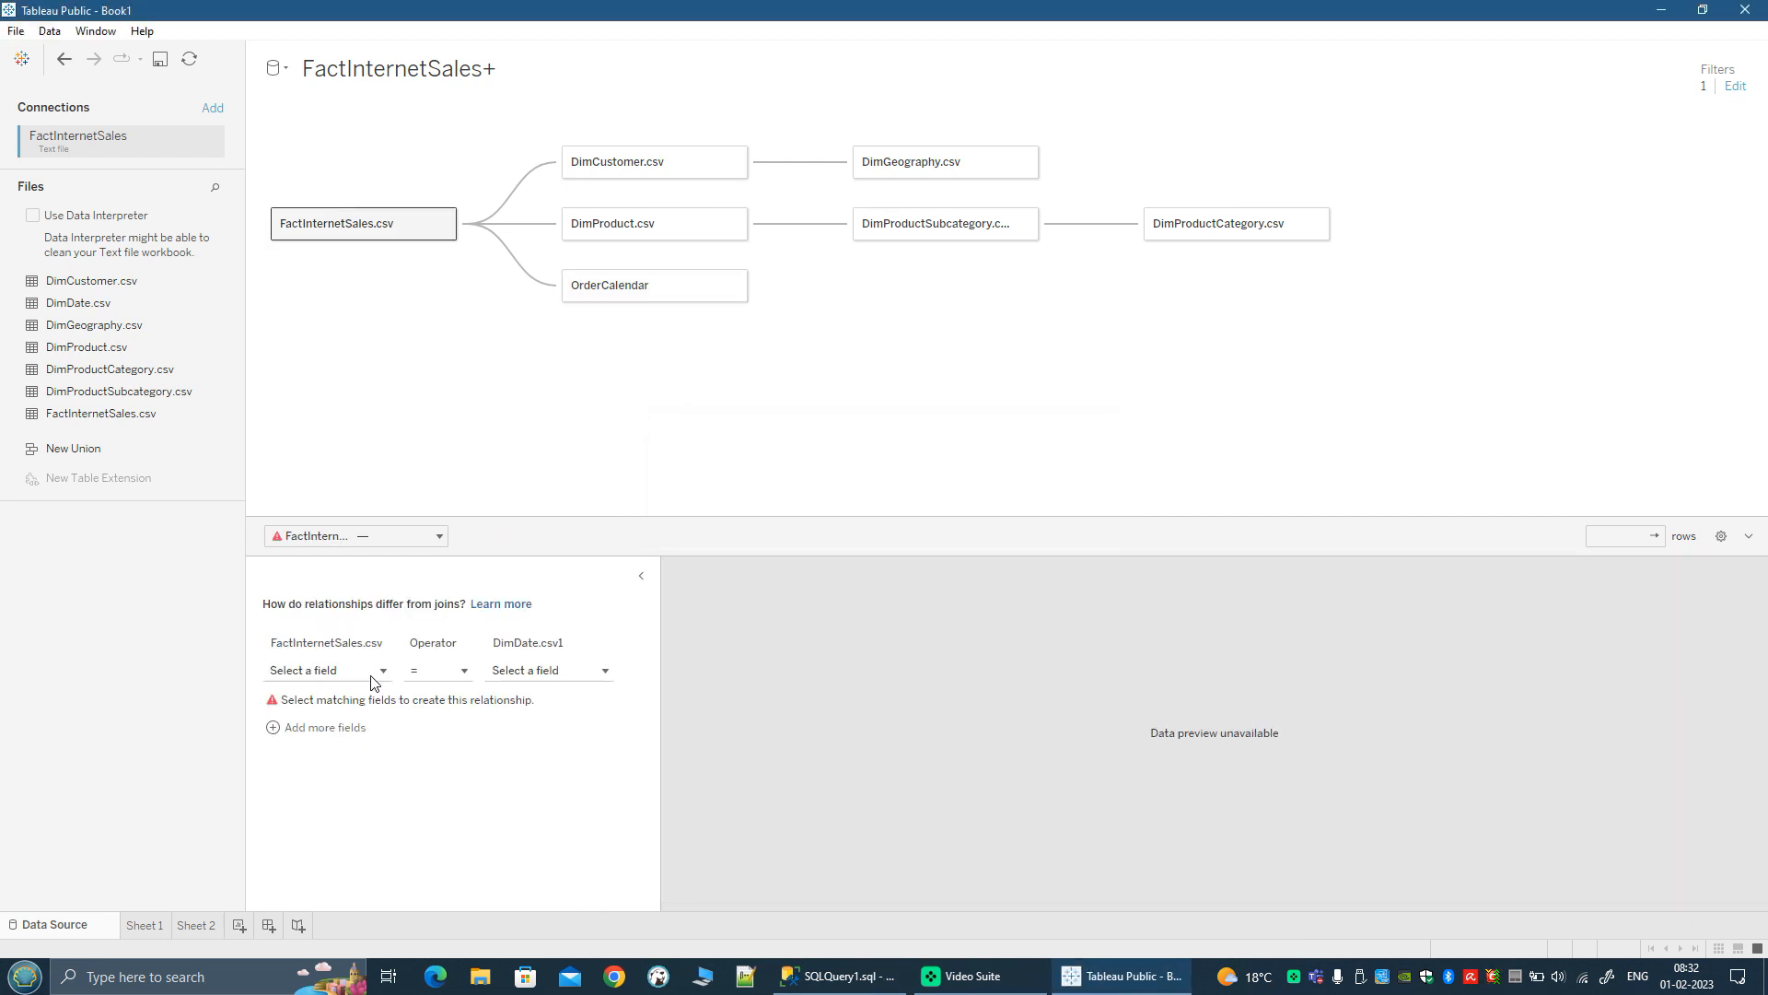
pyautogui.click(371, 676)
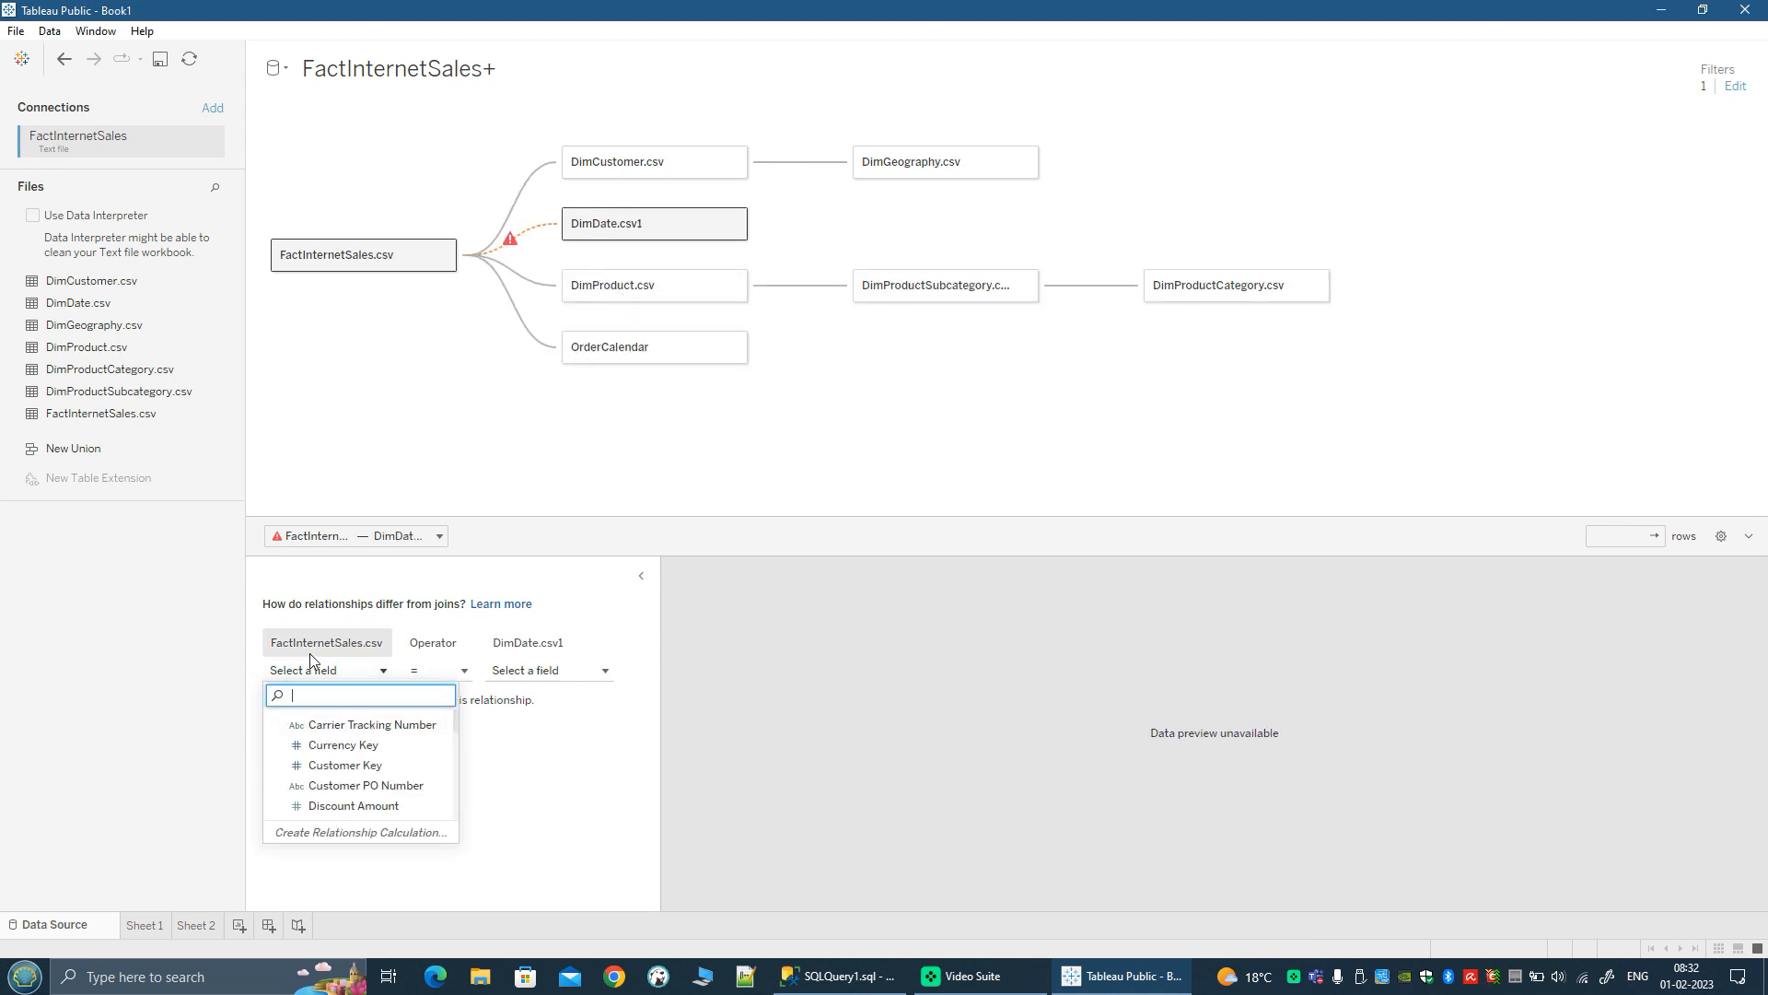
pyautogui.write('ship')
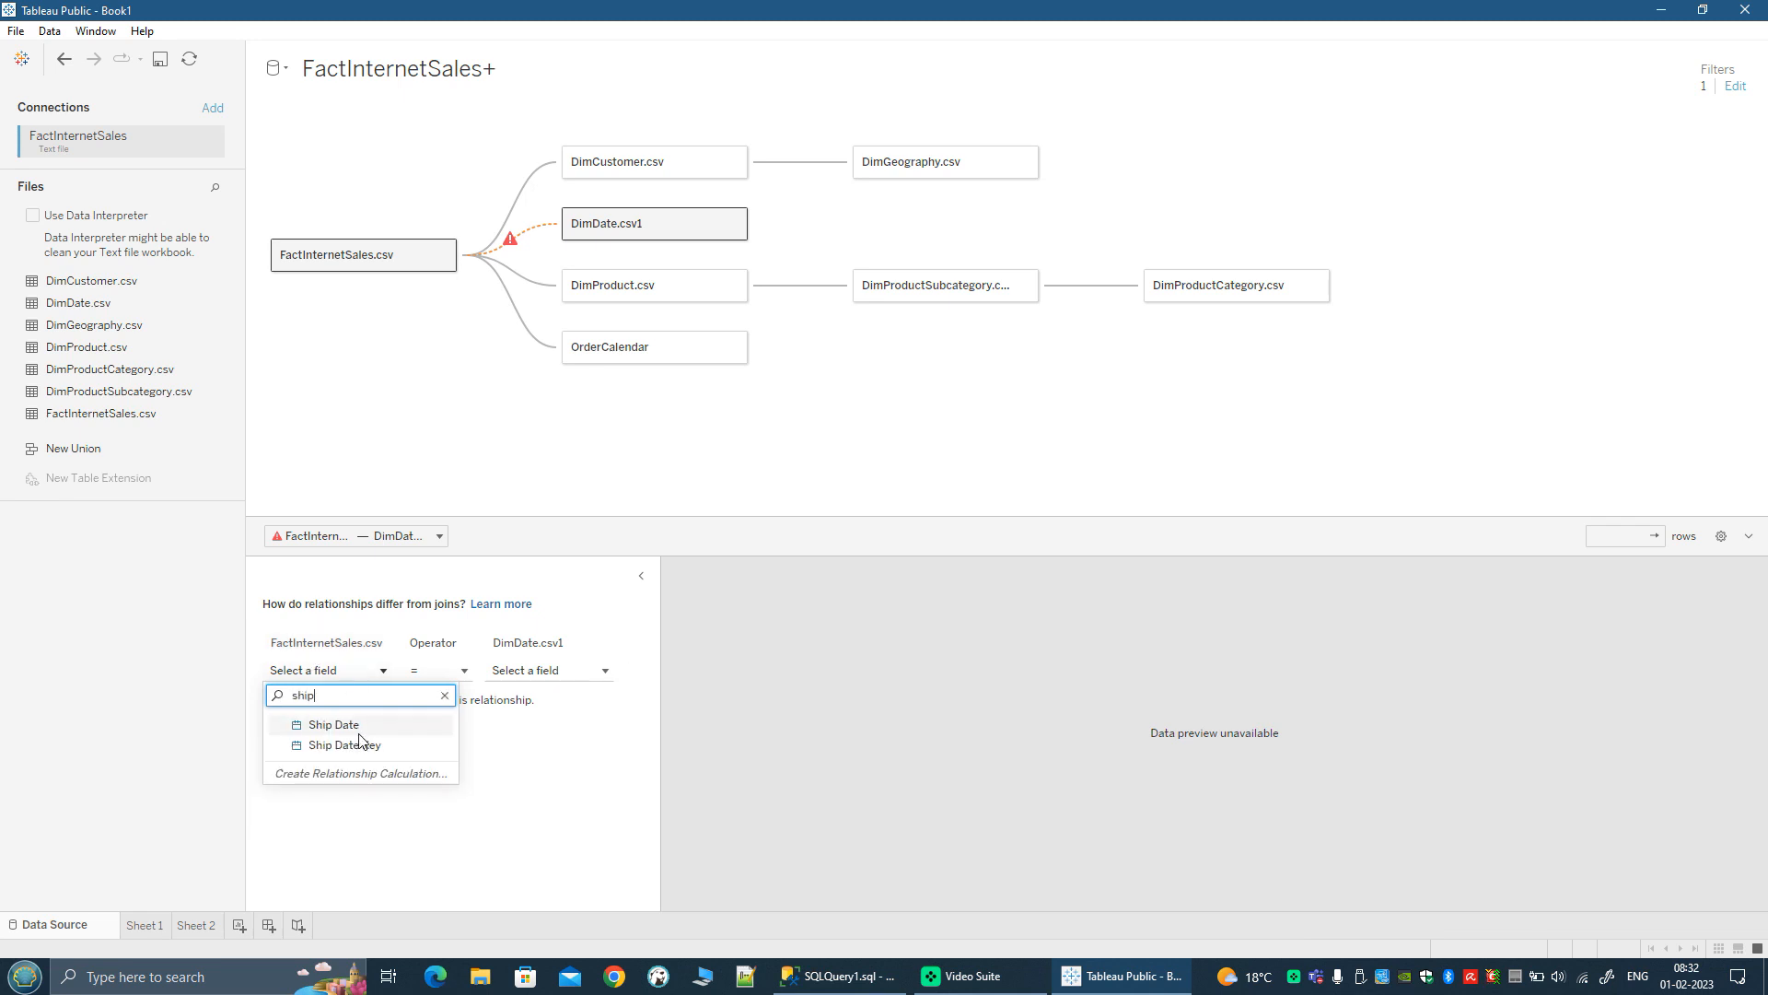
pyautogui.click(336, 744)
pyautogui.click(604, 671)
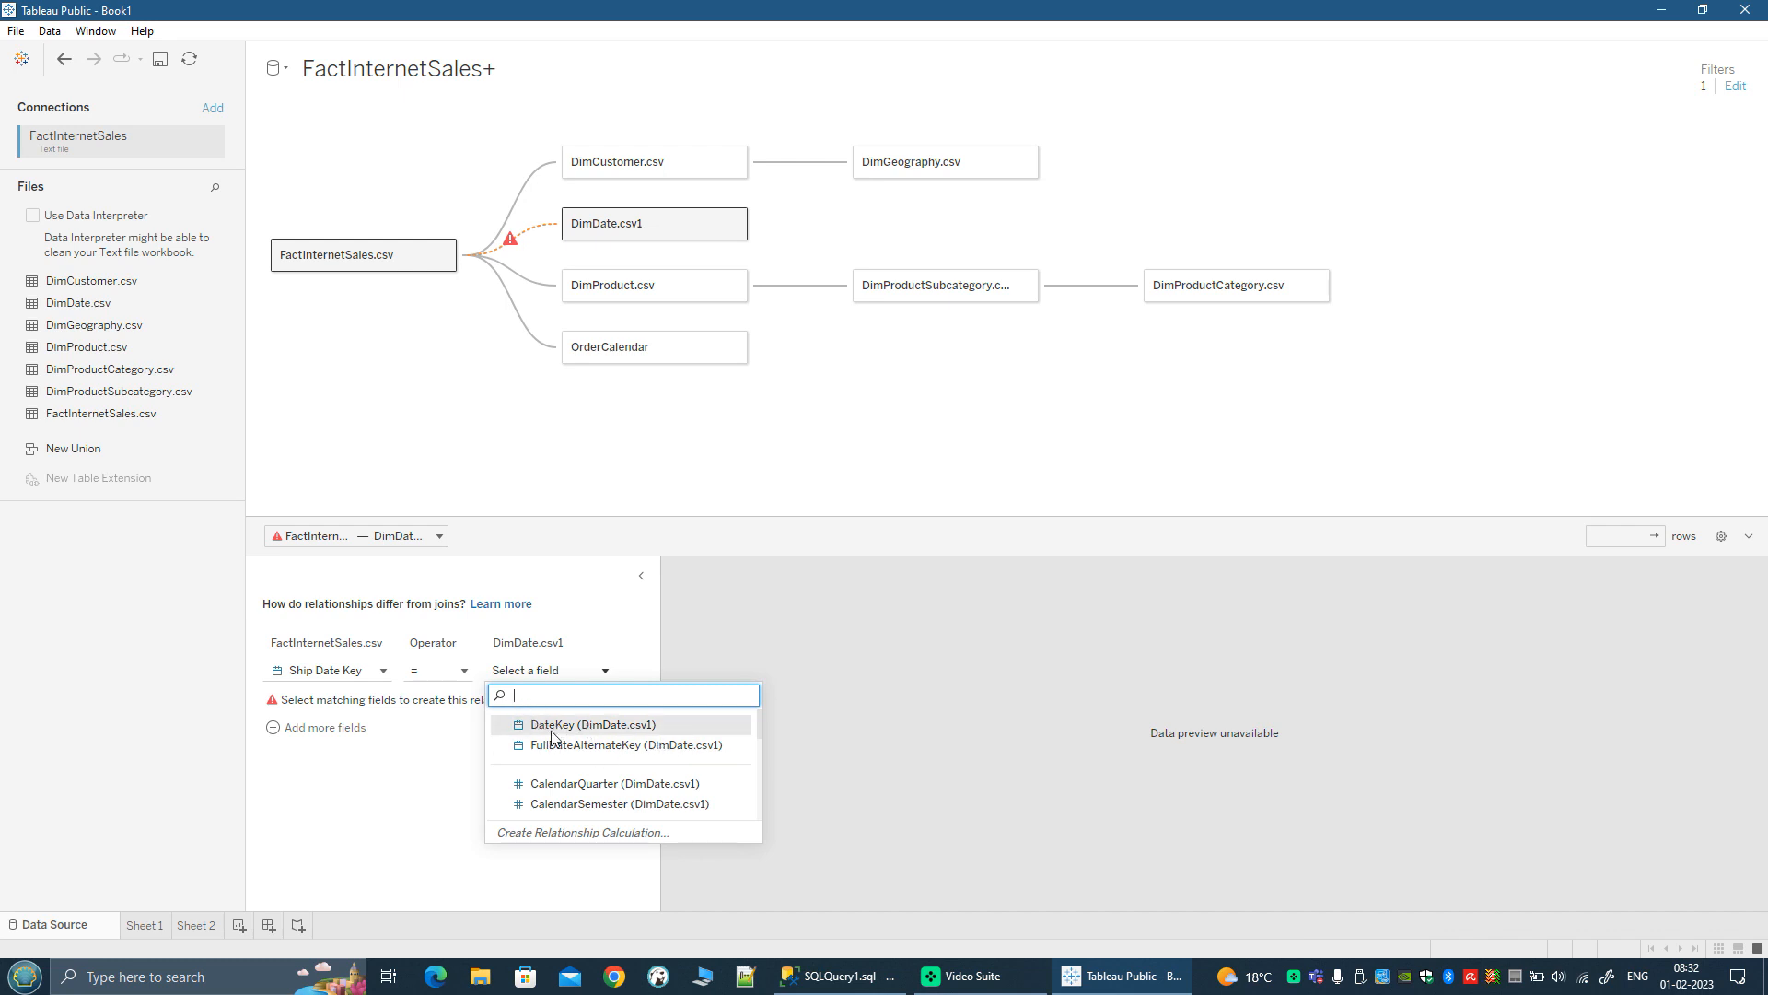
pyautogui.click(691, 723)
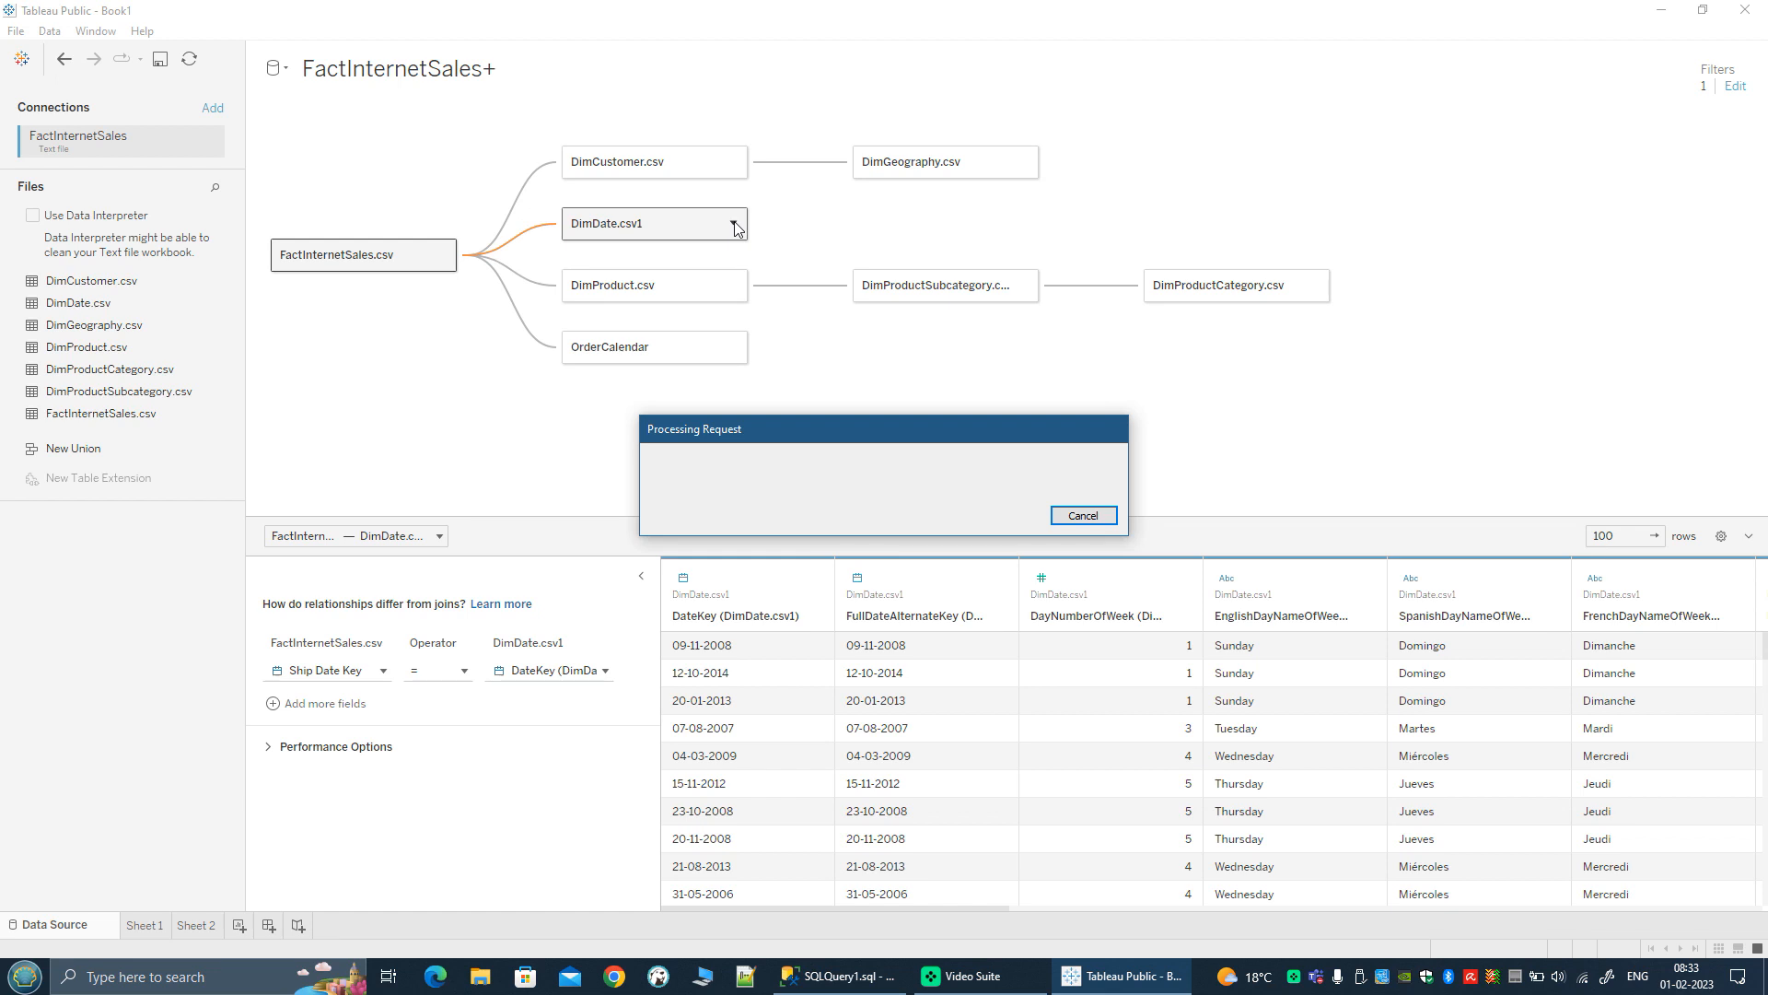
# Step: Rename the second date table, DimDate.csv1, as ShipCalendar
pyautogui.click(773, 258)
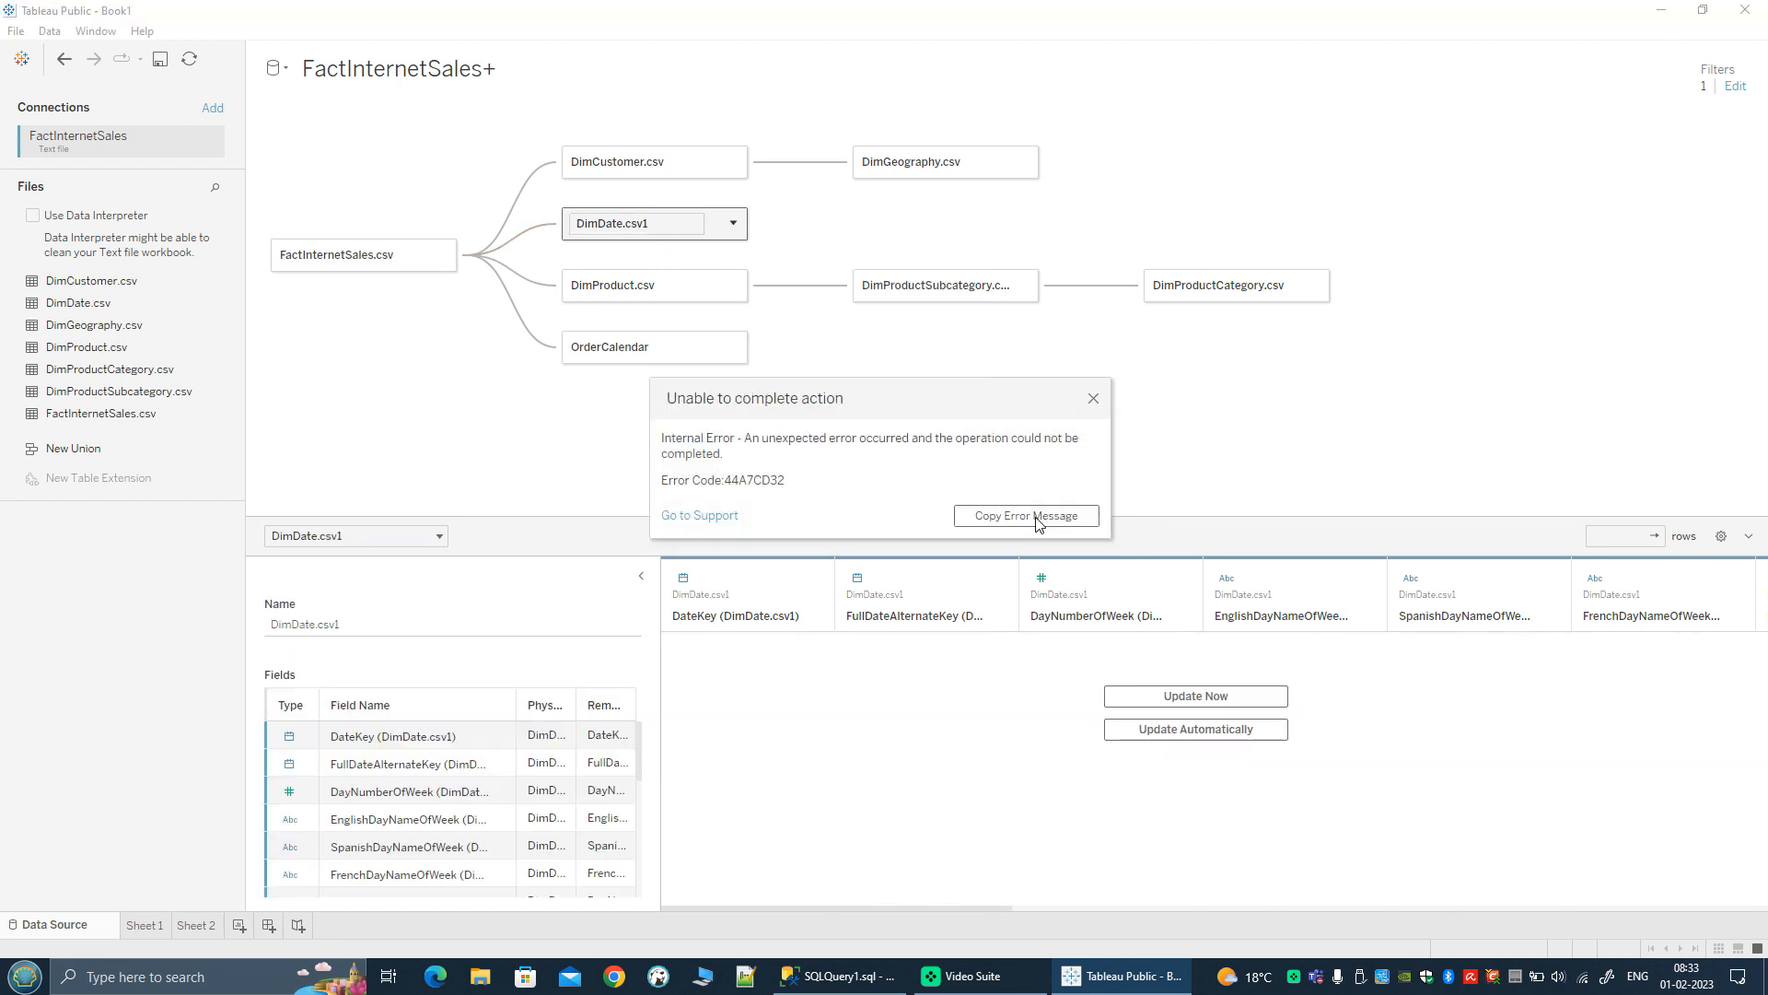
pyautogui.click(1094, 398)
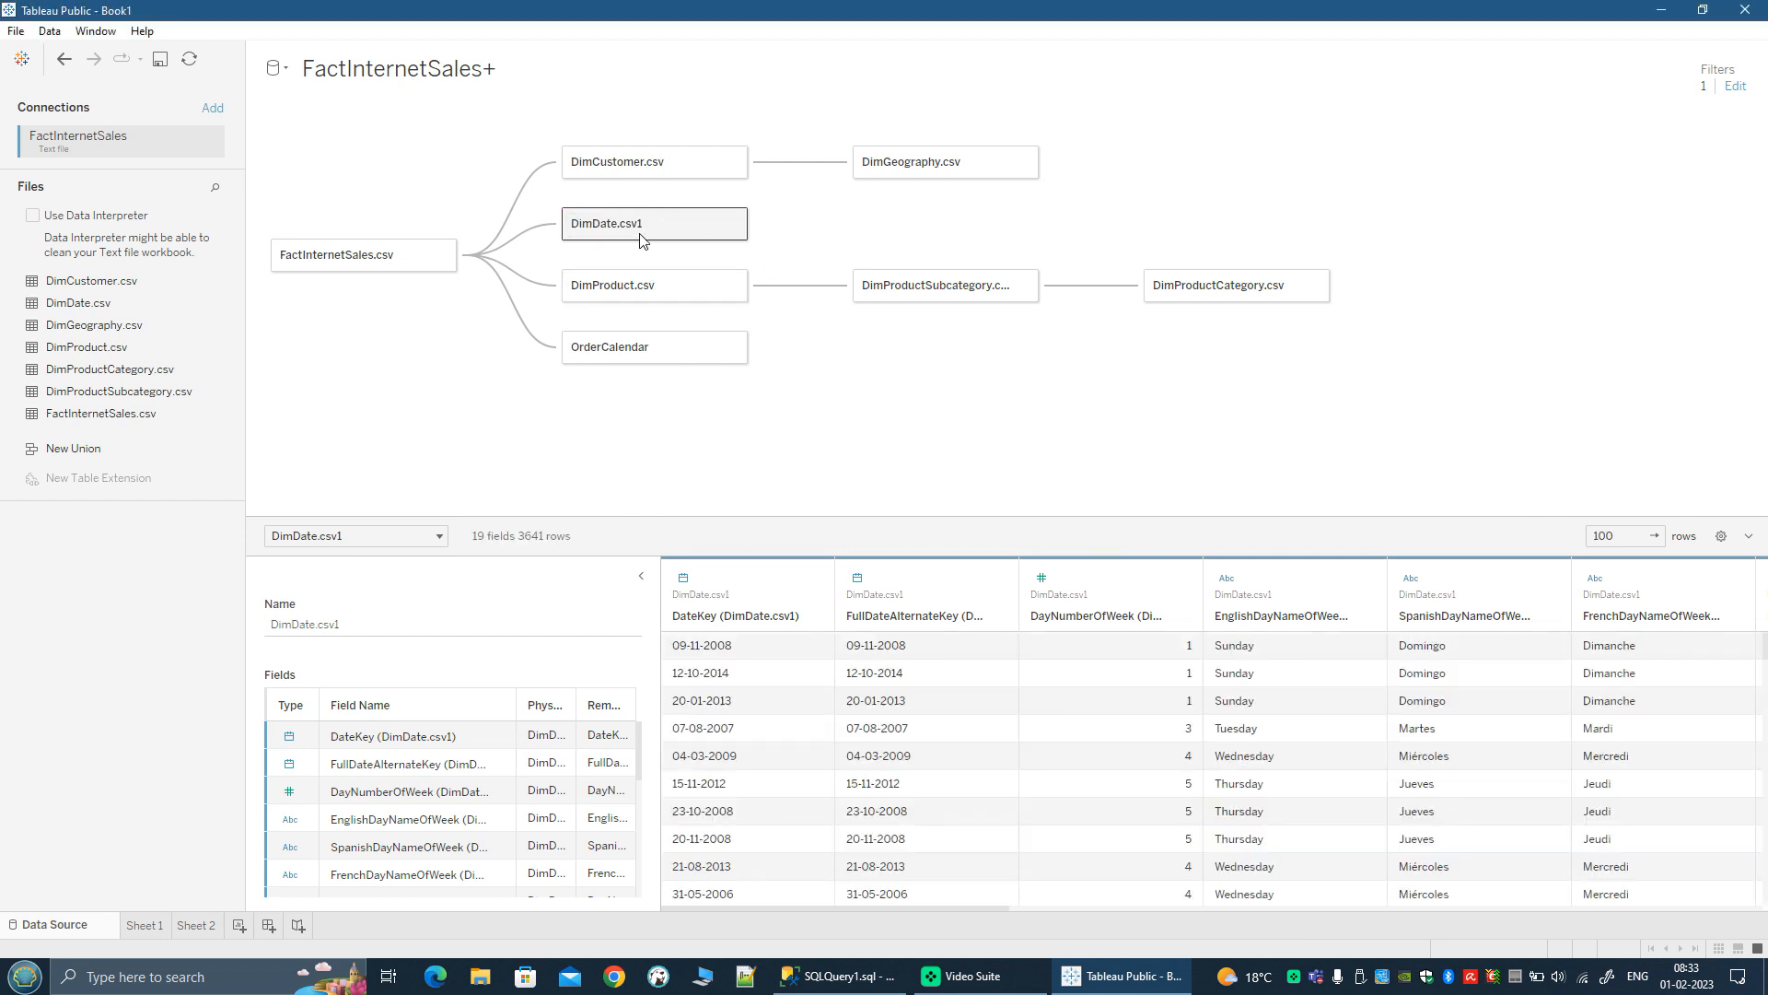
pyautogui.click(734, 223)
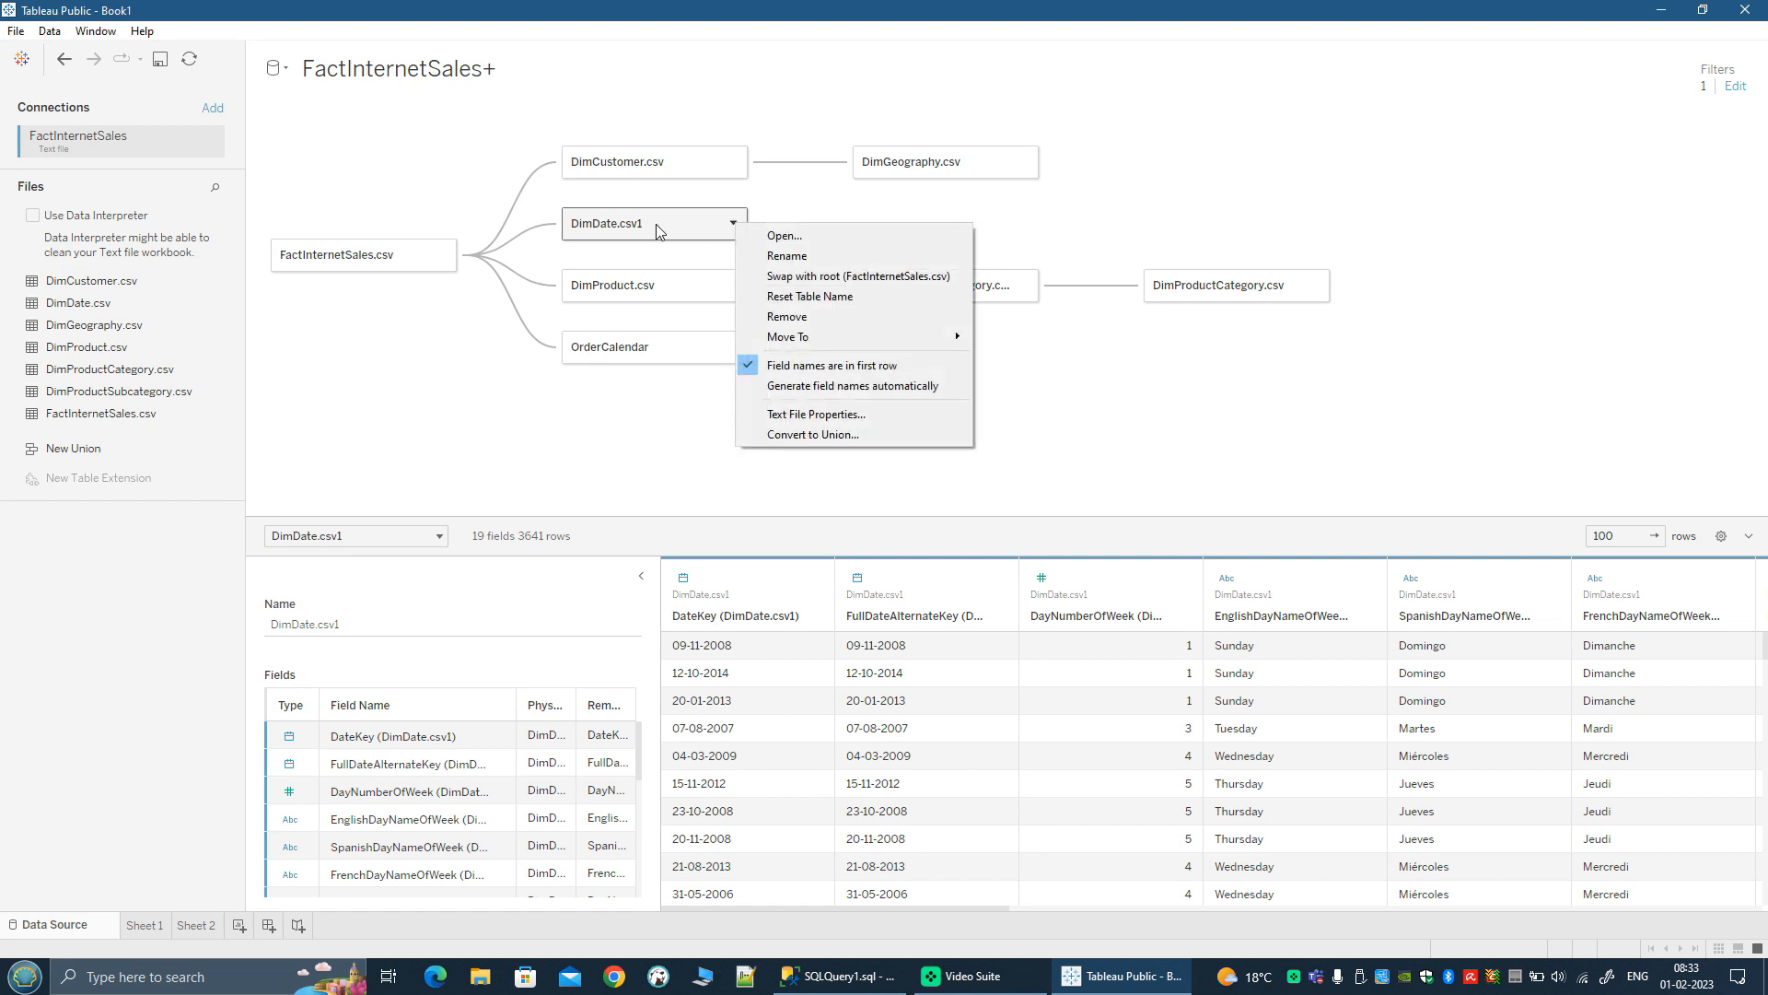
pyautogui.click(774, 256)
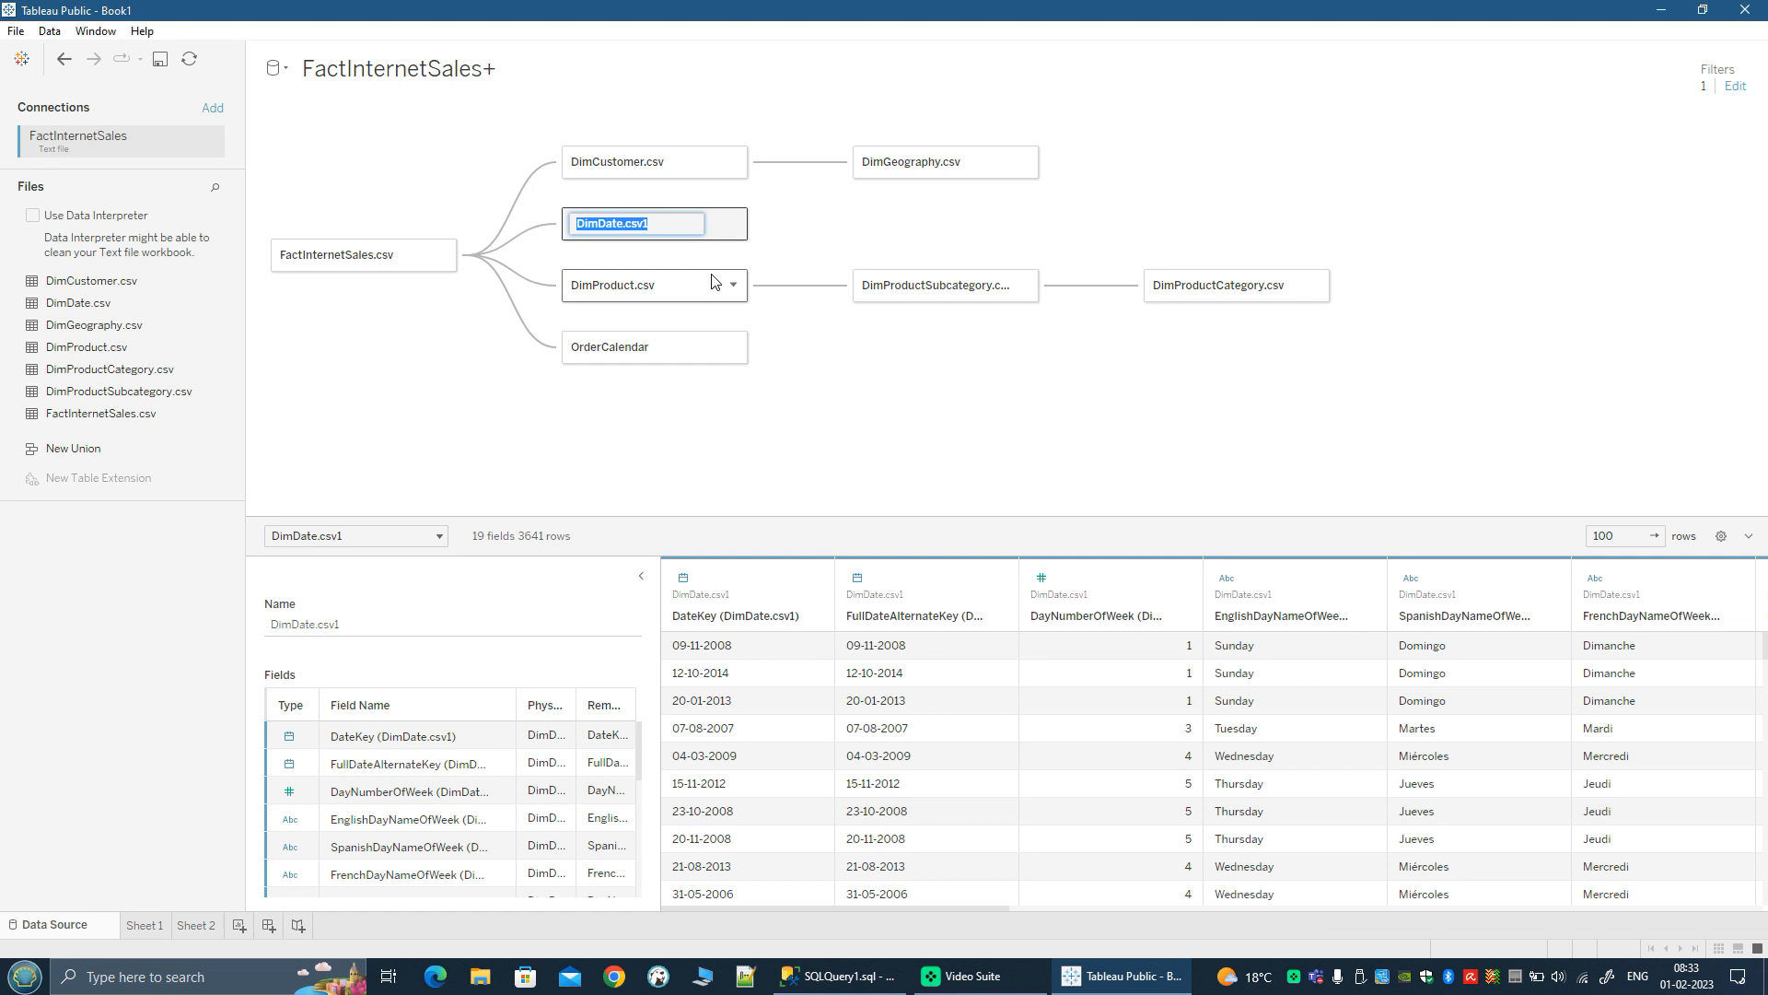
pyautogui.write('ShipCalendar')
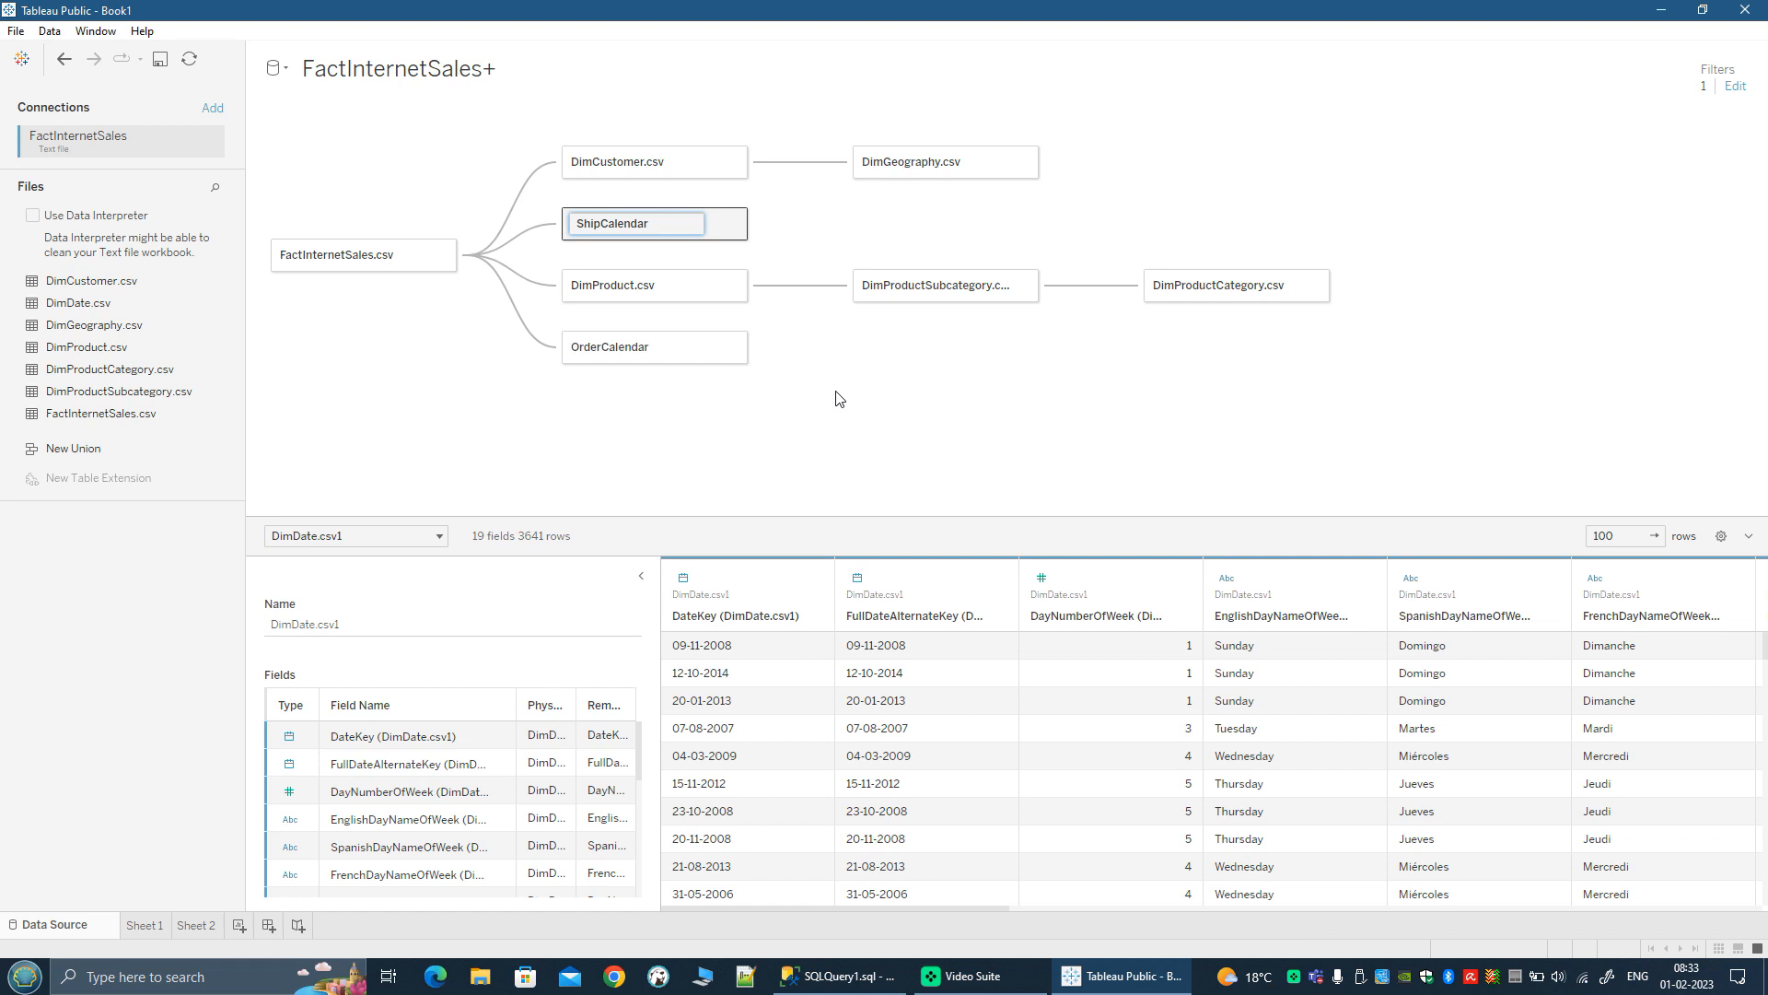
pyautogui.press('Return')
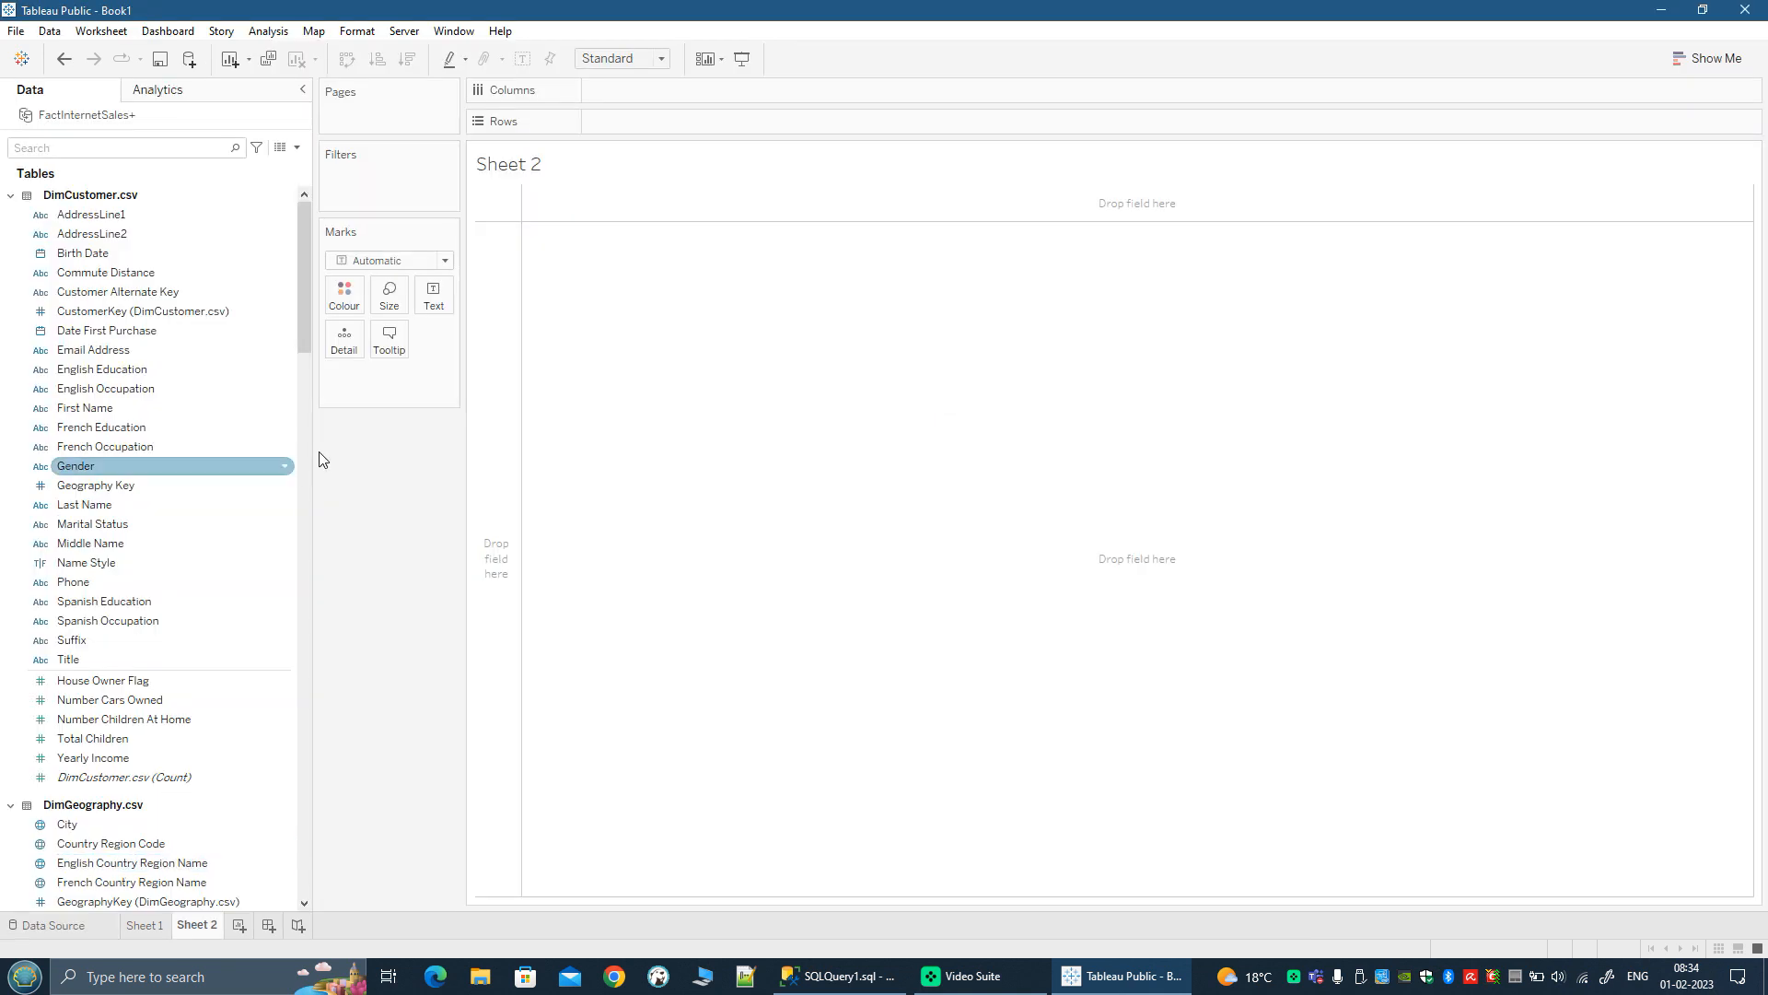
# Step: Widen the data pane and collapse the dimension and FactInternetSales.csv tables, leaving the fields of OrderCalendar and ShipCalendar expanded
pyautogui.moveTo(316, 473); pyautogui.dragTo(484, 473)
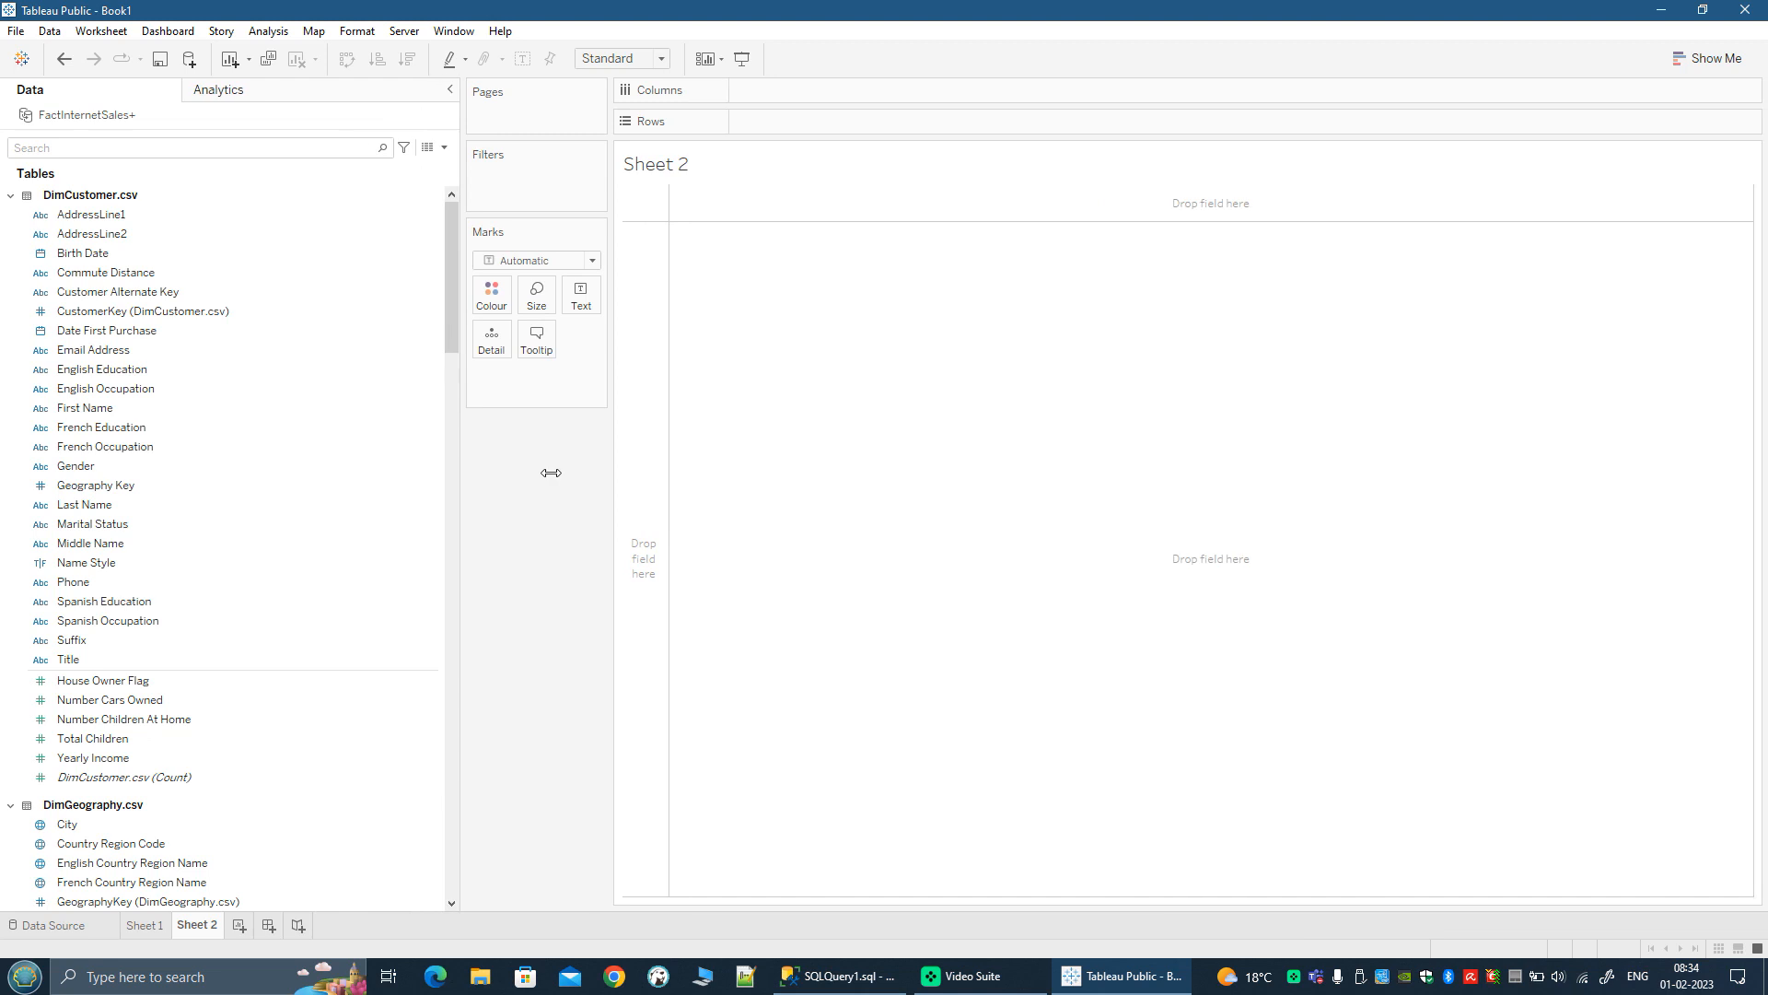
pyautogui.click(10, 195)
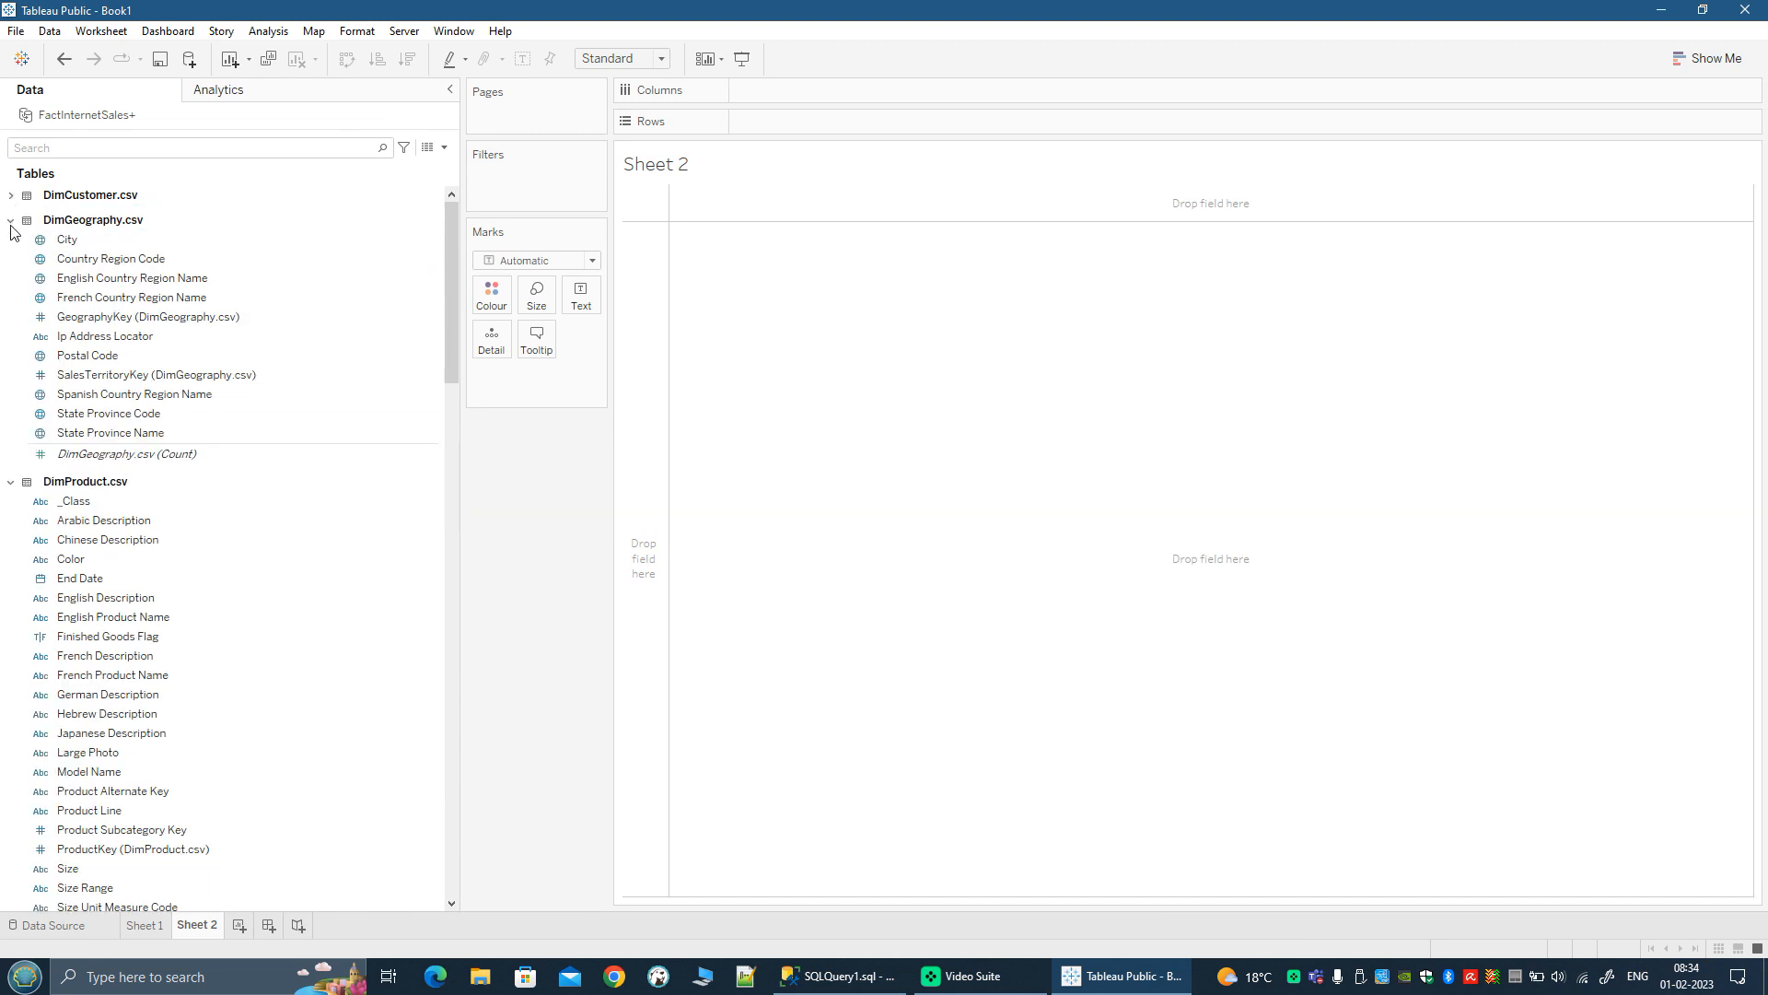
pyautogui.click(10, 220)
pyautogui.click(10, 245)
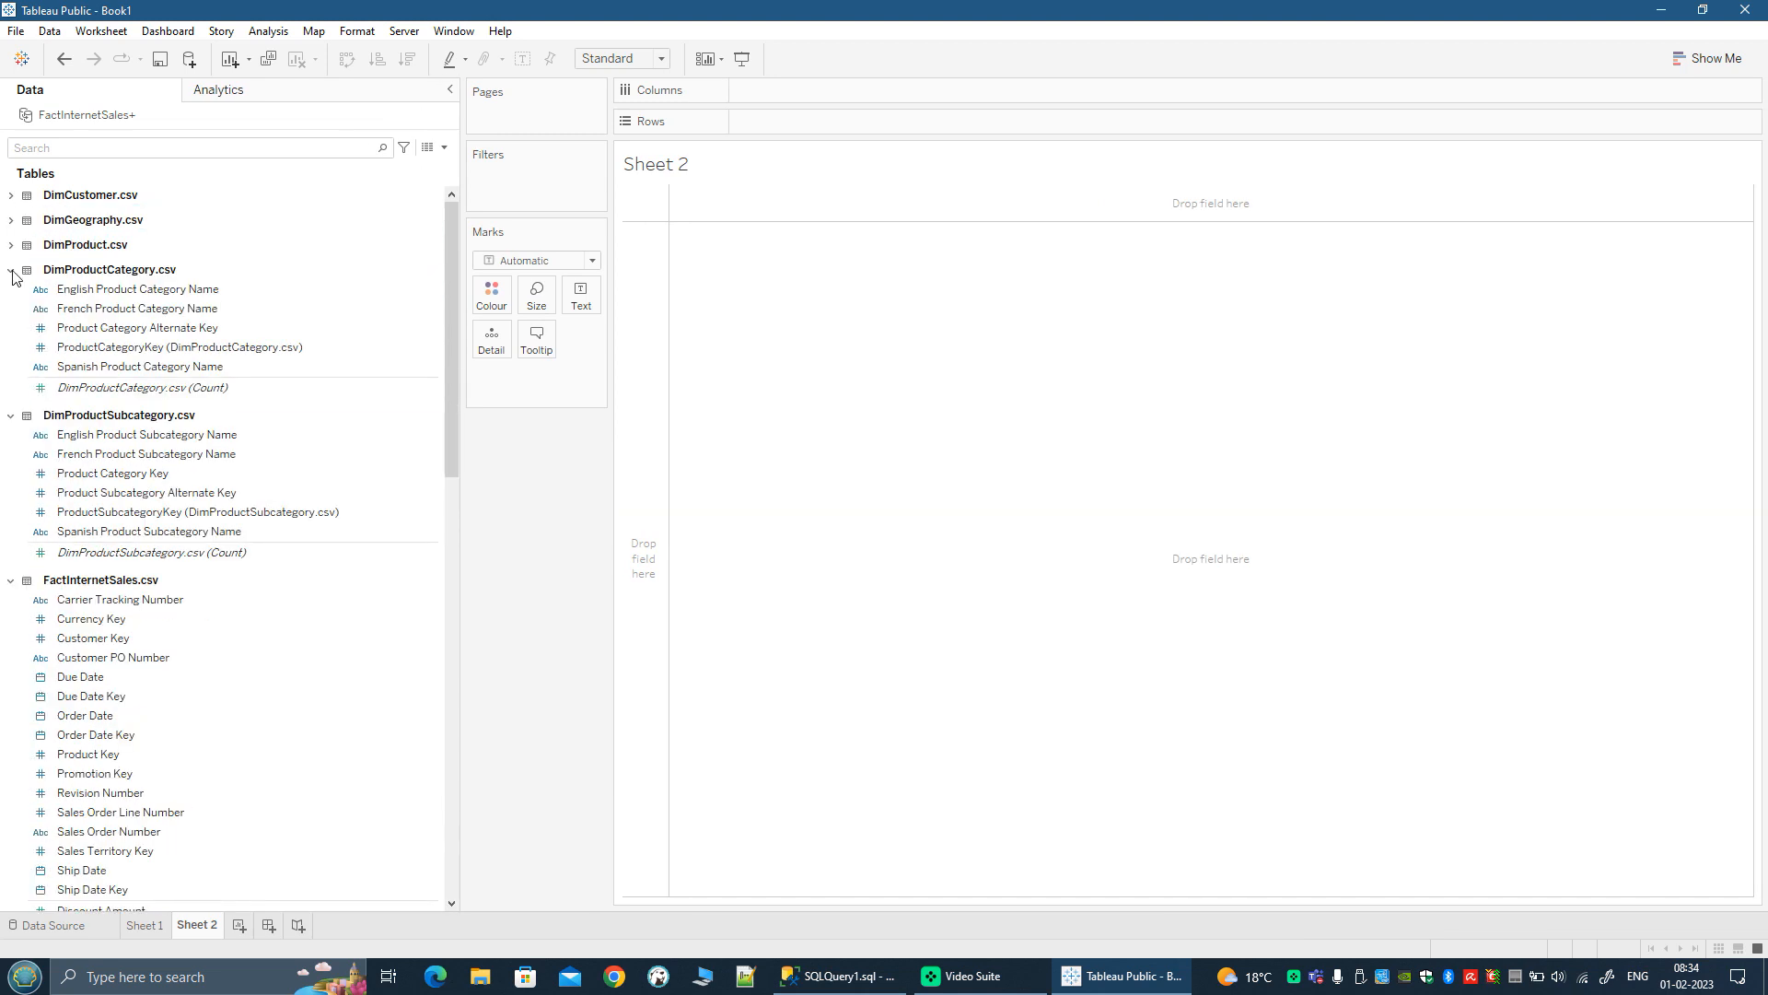
pyautogui.click(10, 270)
pyautogui.click(10, 295)
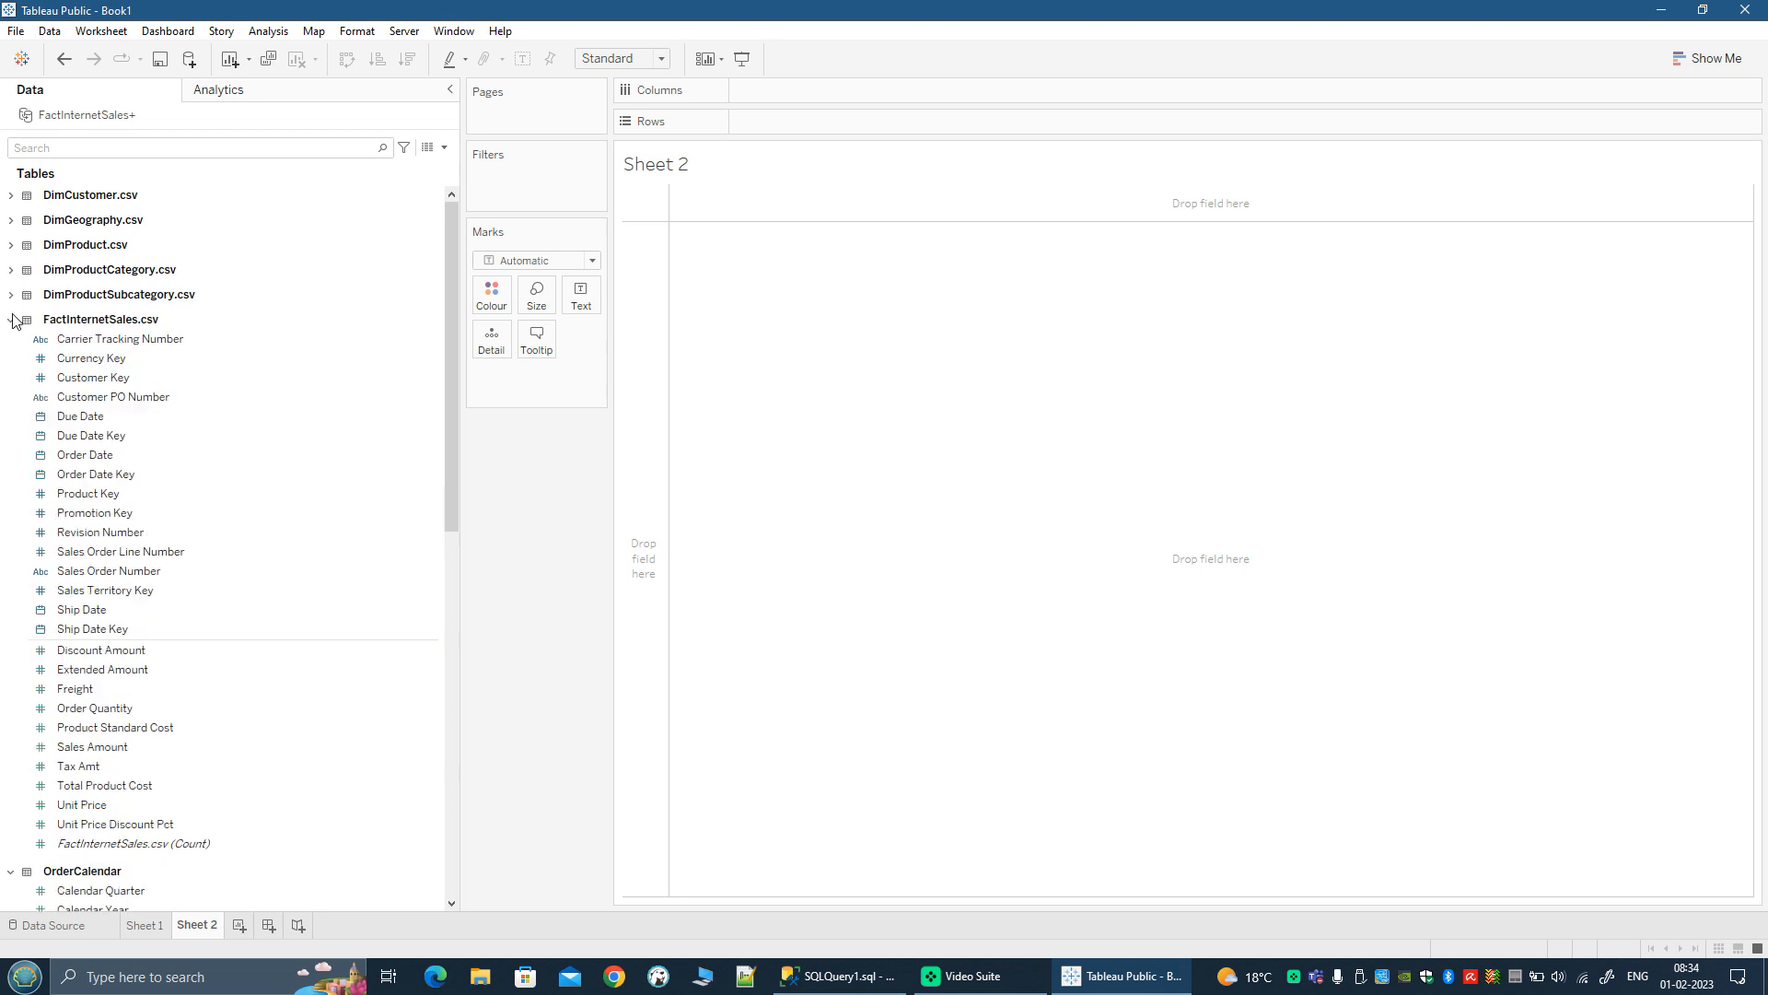
pyautogui.click(10, 320)
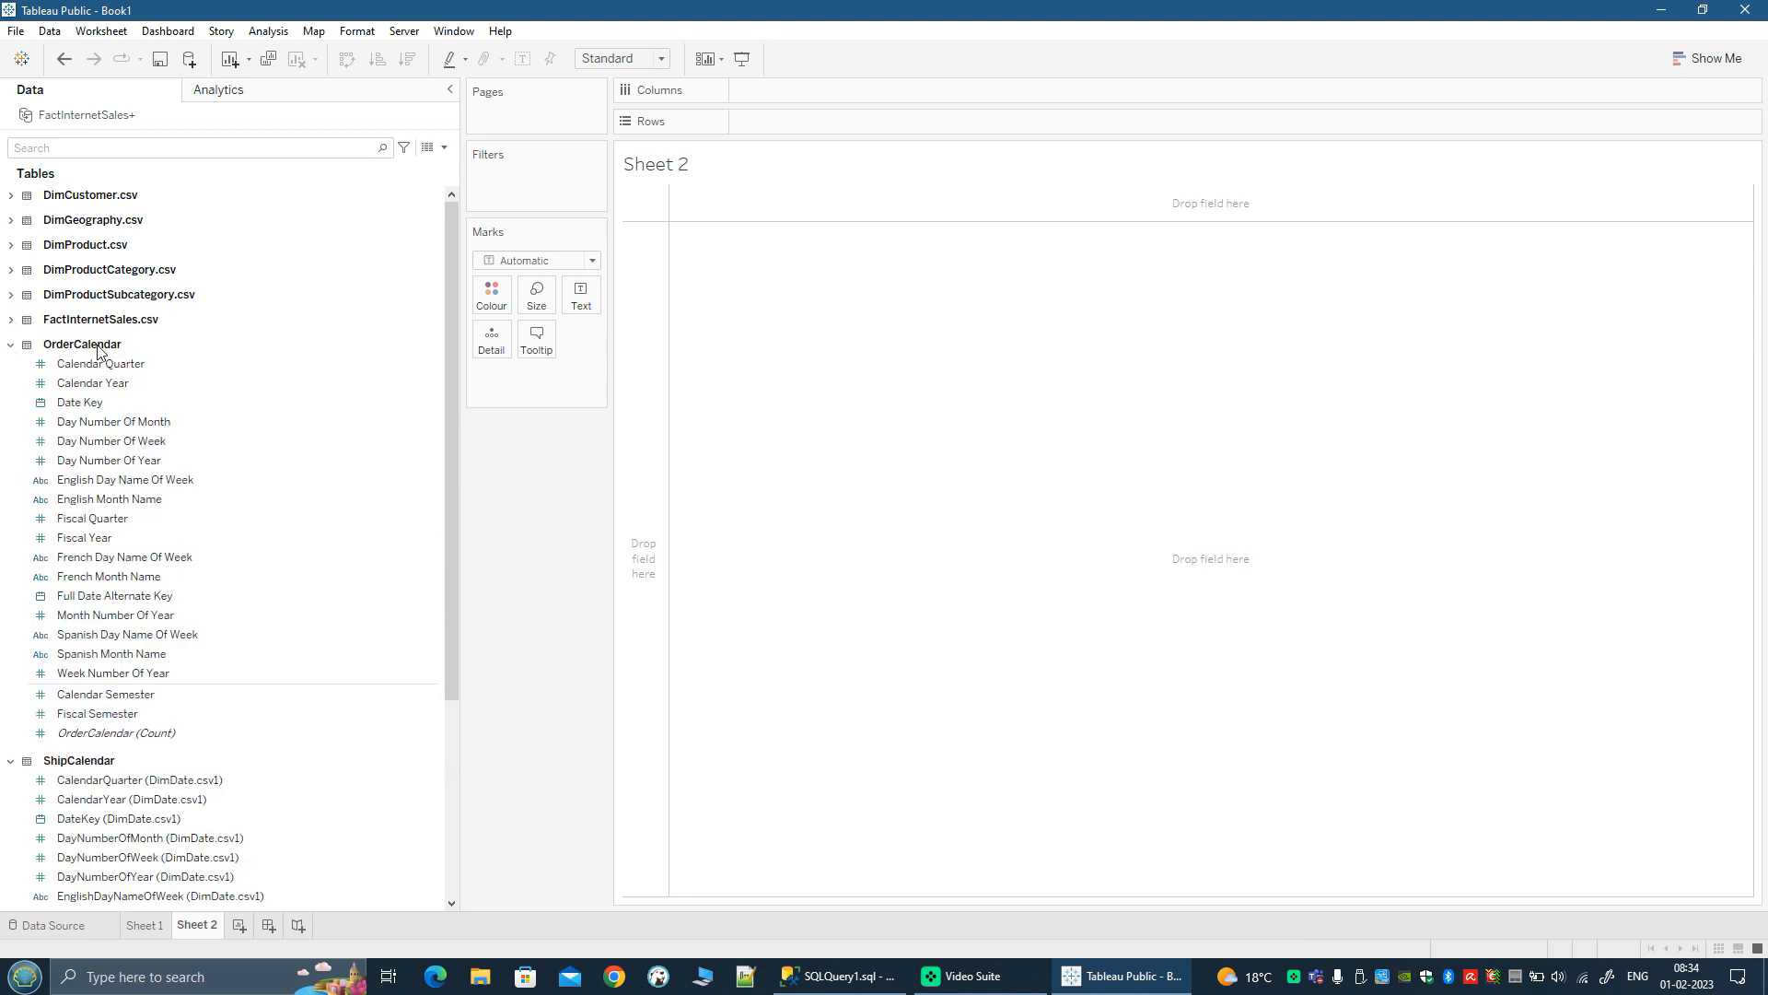
pyautogui.click(11, 347)
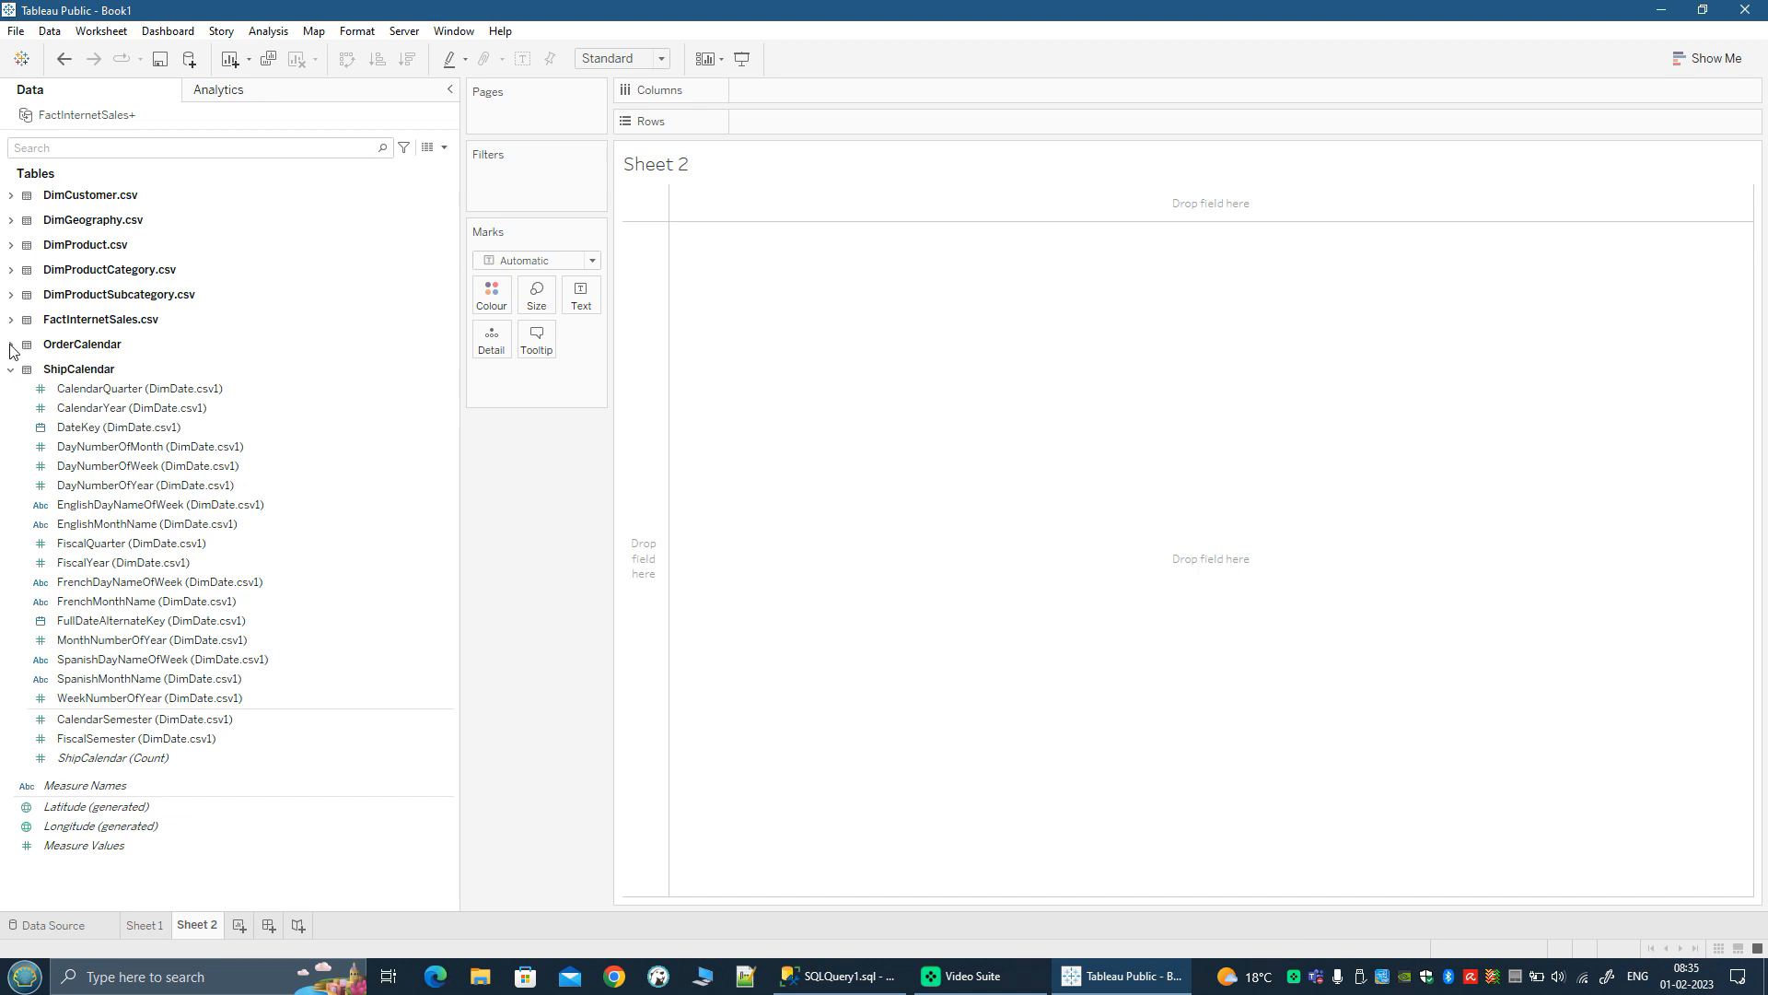
pyautogui.click(11, 346)
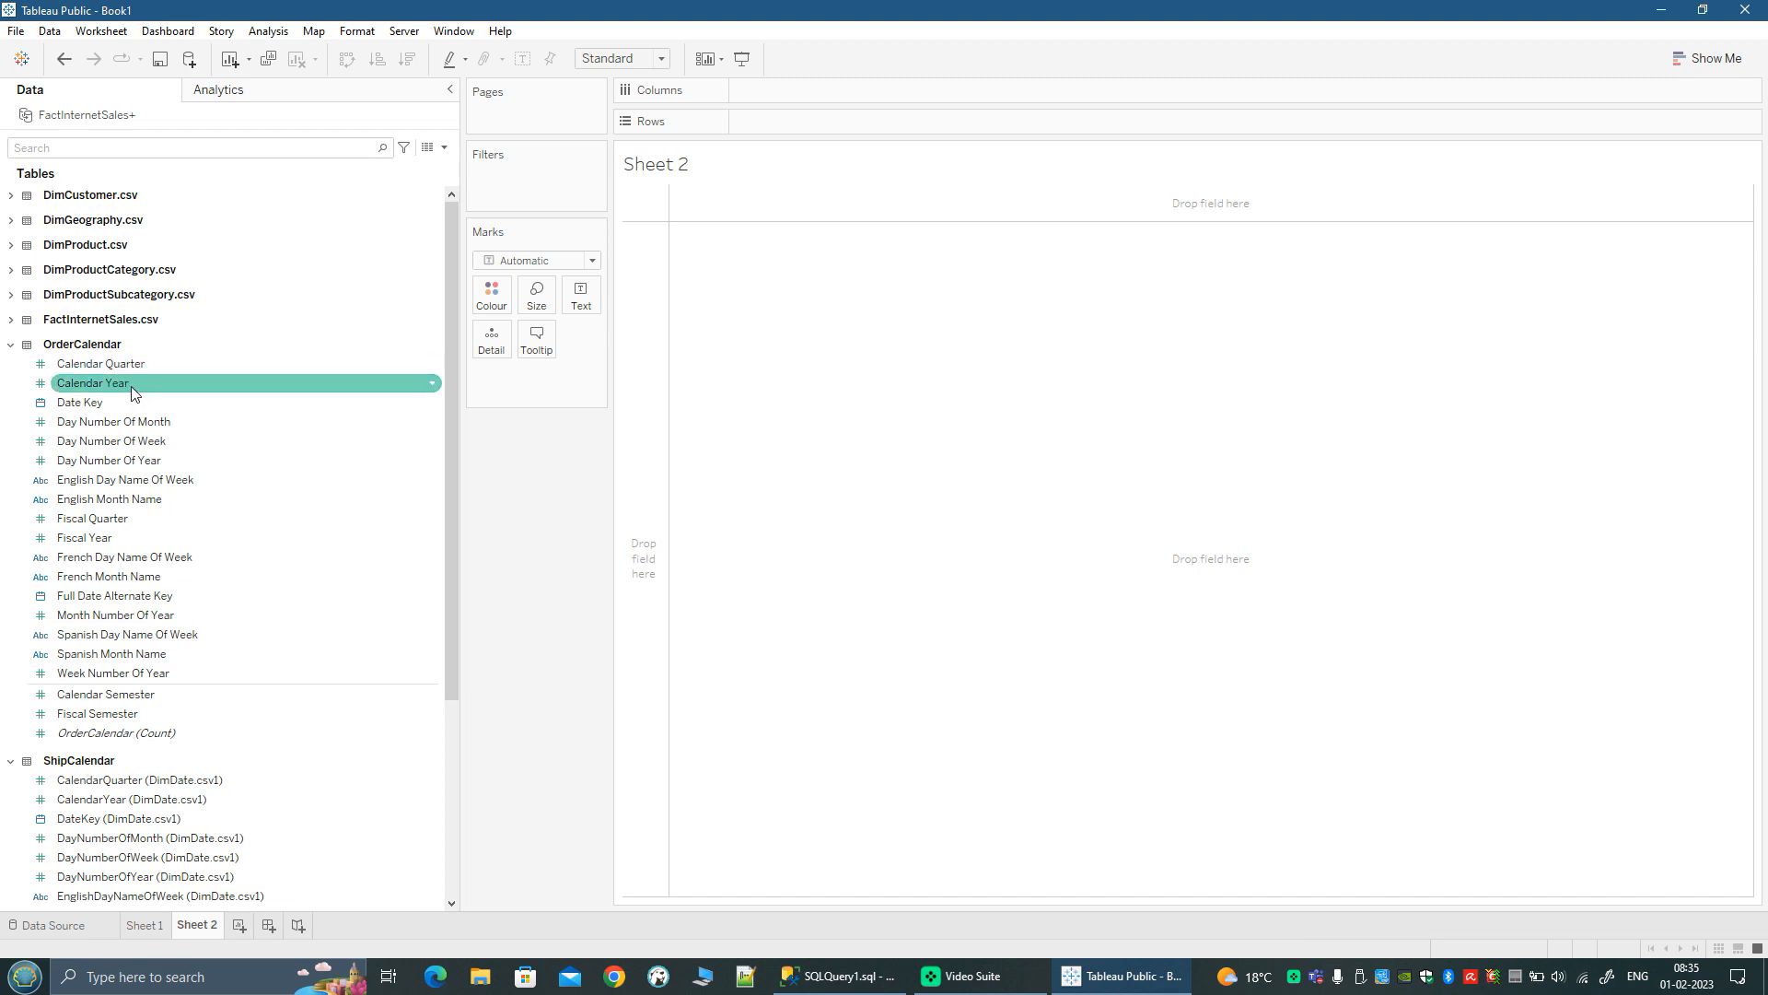
# Step: Rename the Calendar Year field of the OrderCalendar table as Order Calendar Year
pyautogui.click(135, 562)
pyautogui.scroll(-3, 137, 792)
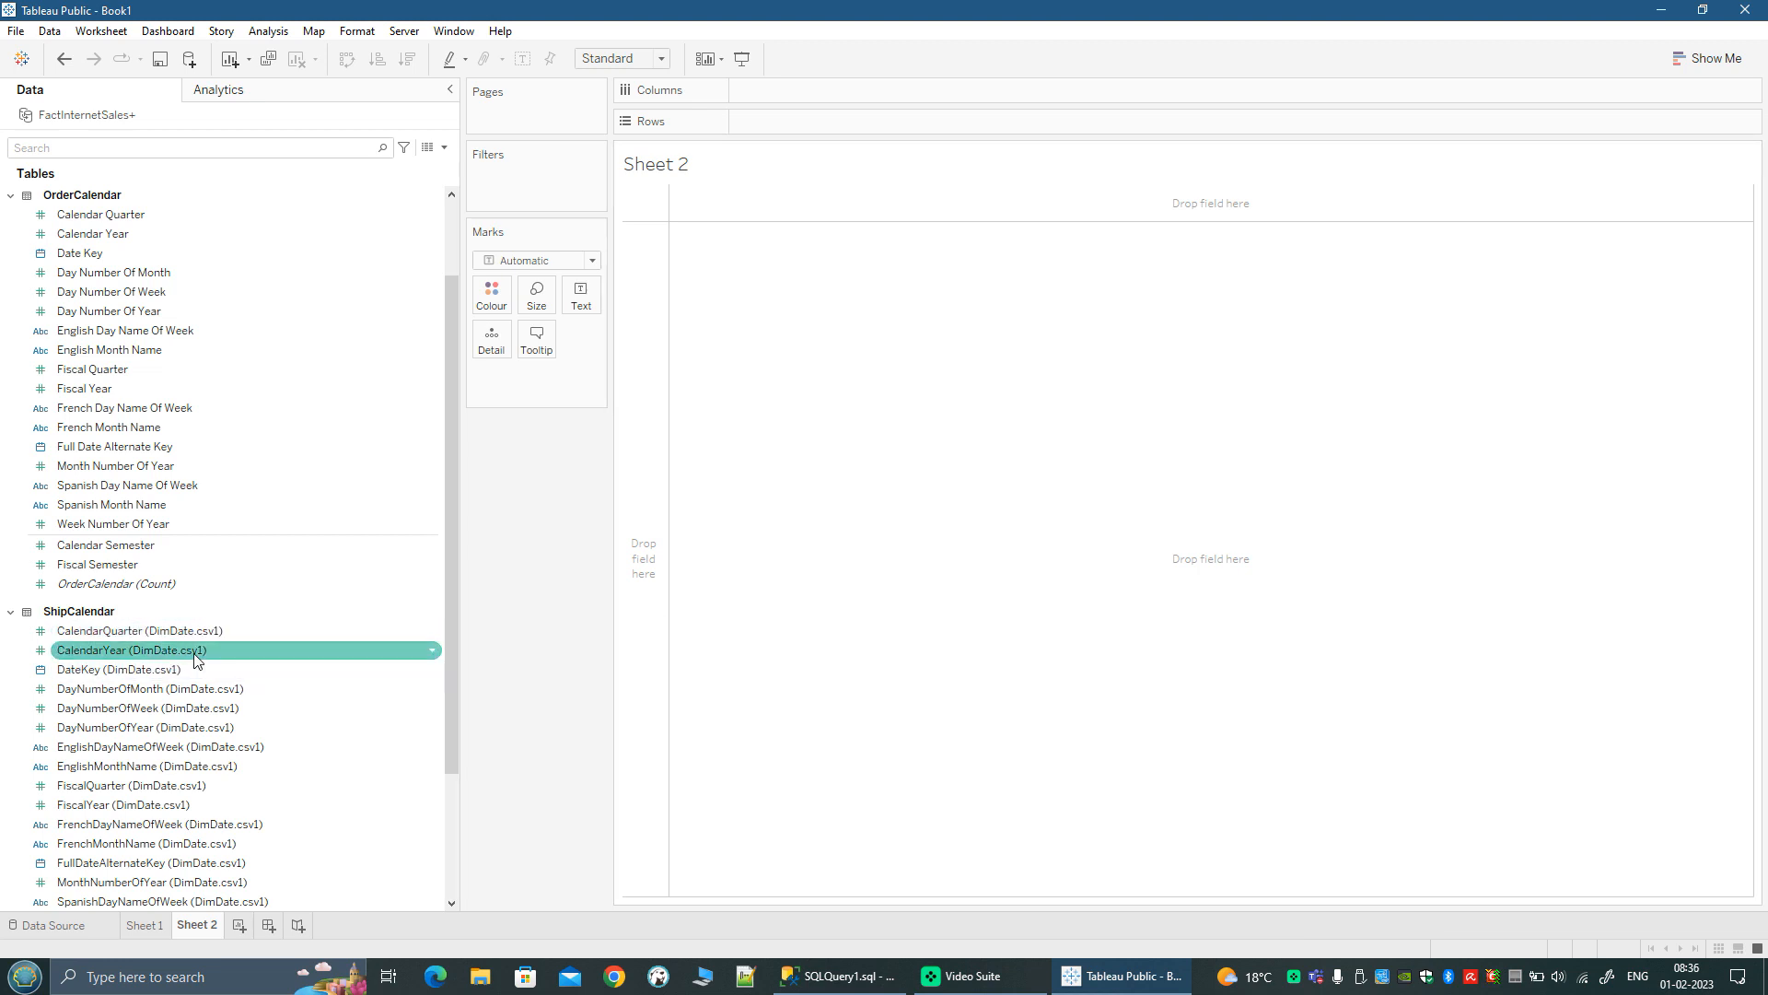
pyautogui.scroll(2, 193, 654)
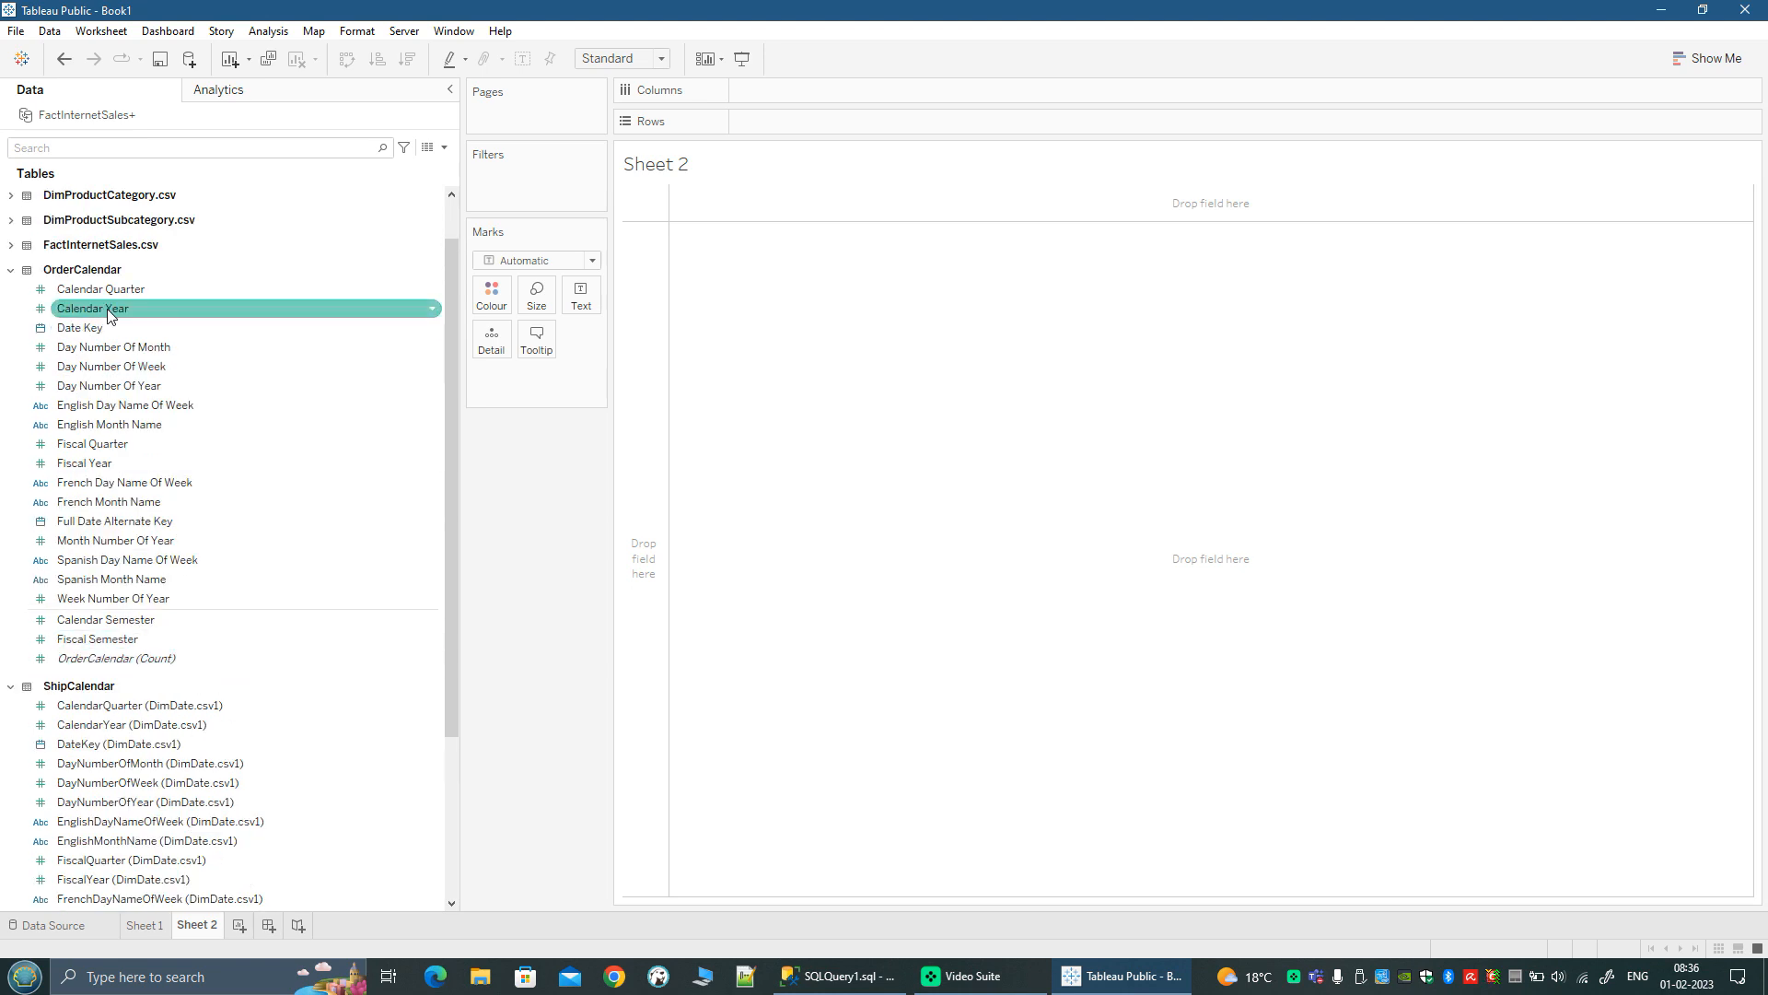
pyautogui.click(433, 312)
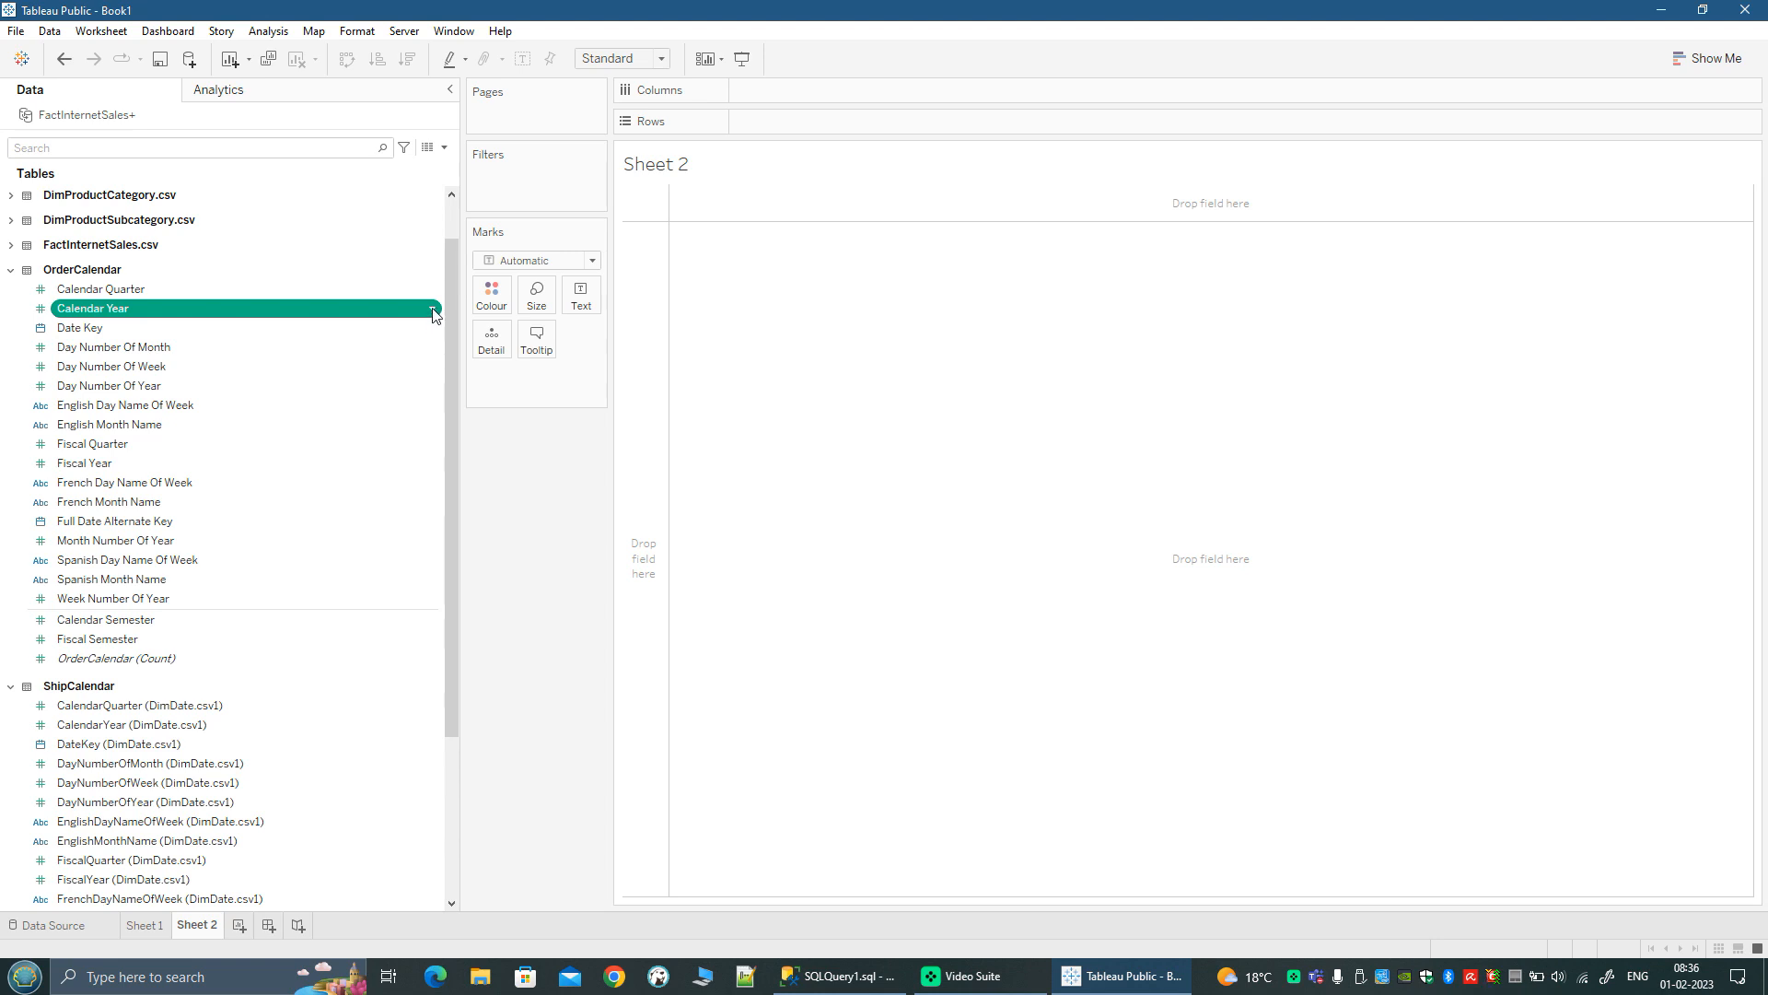
pyautogui.click(434, 313)
pyautogui.click(474, 369)
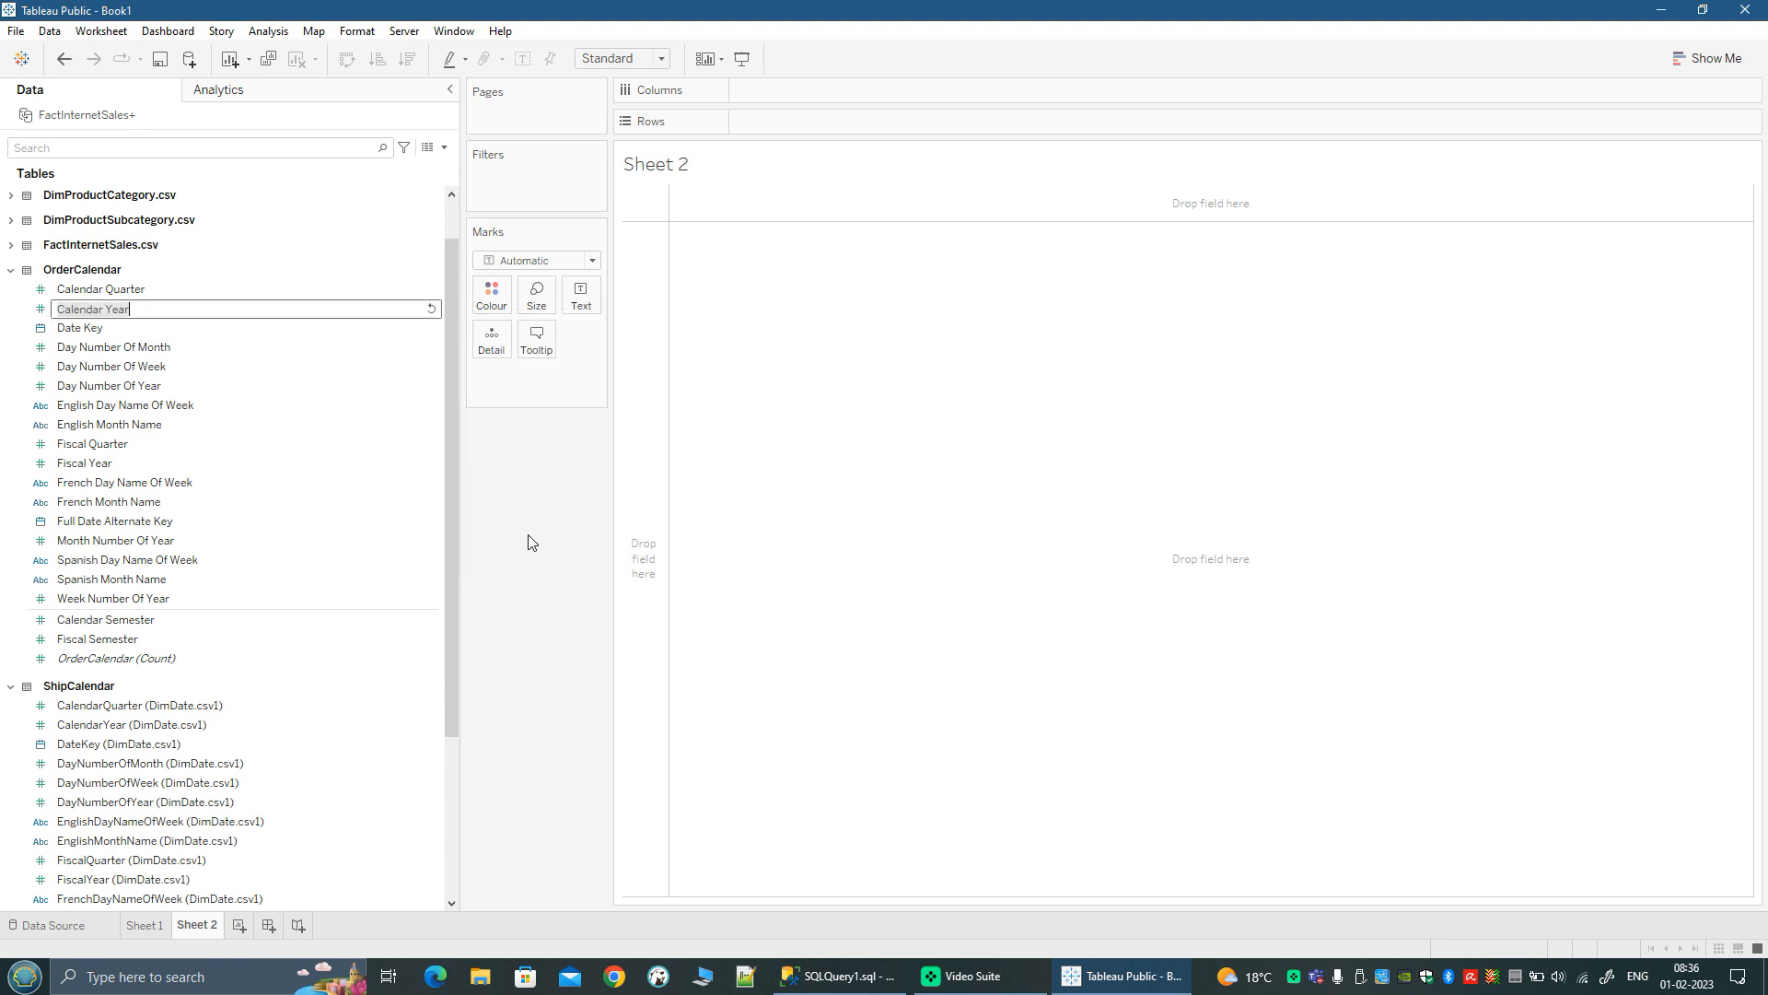
pyautogui.doubleClick(81, 309)
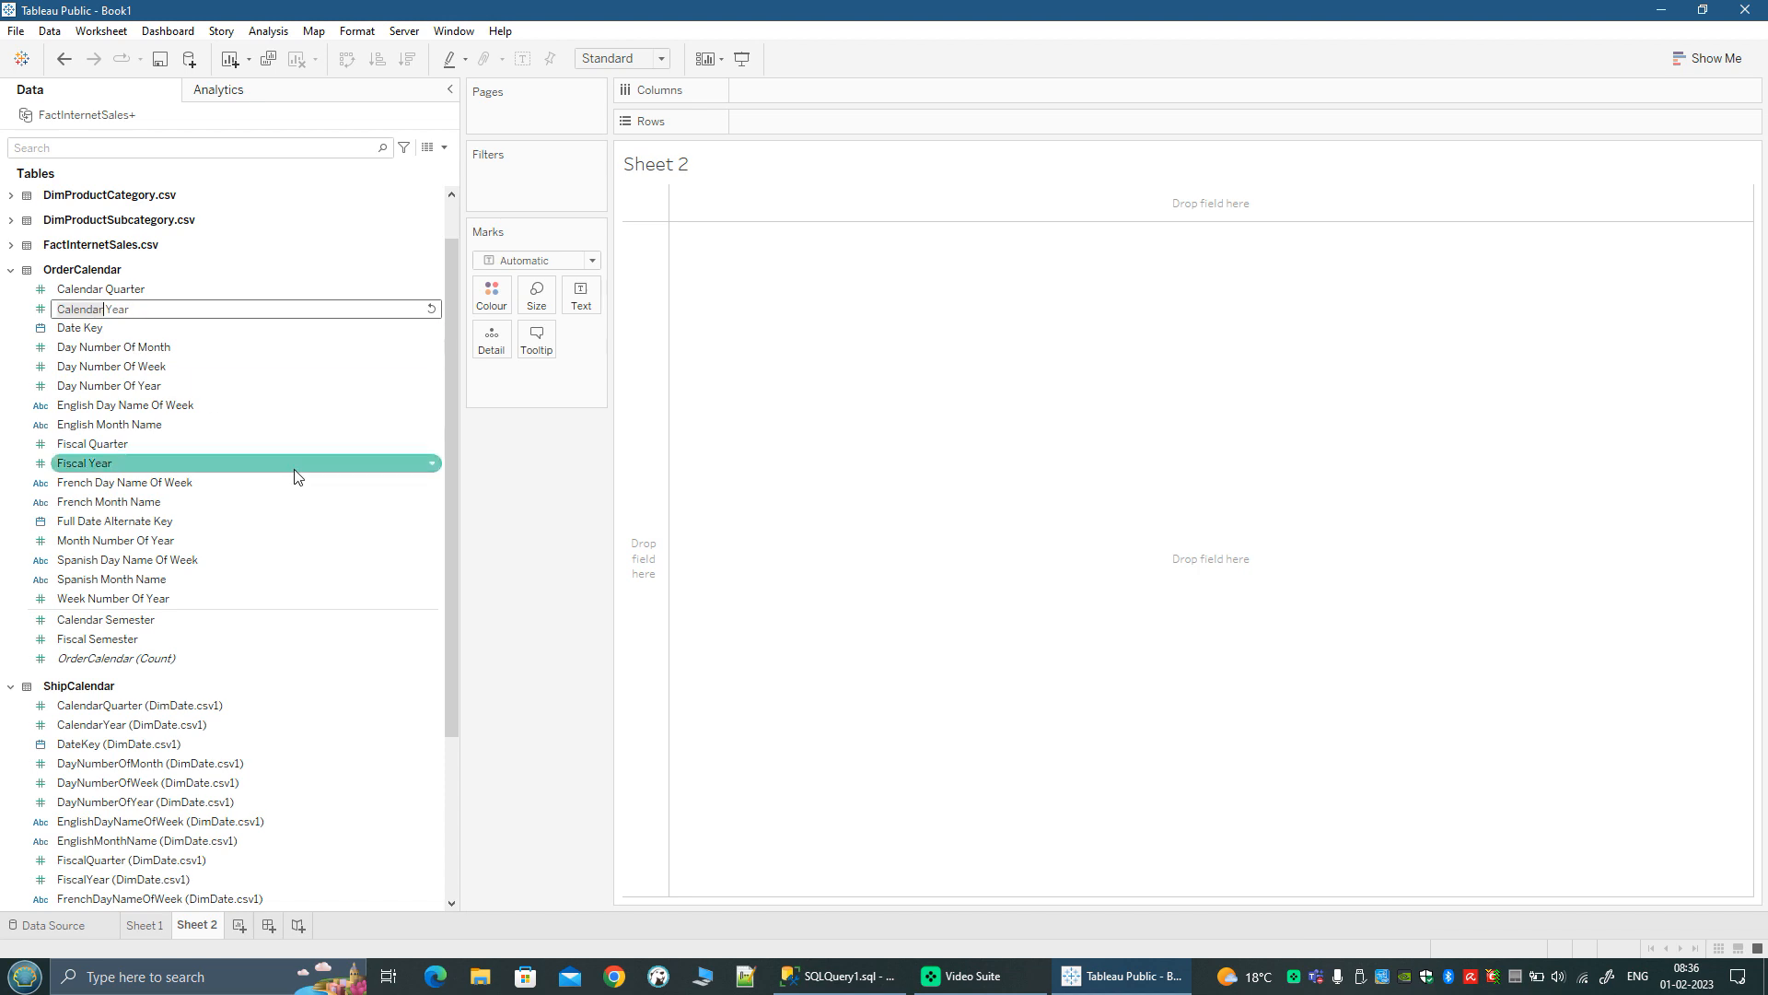
pyautogui.press('Home')
pyautogui.write('Order')
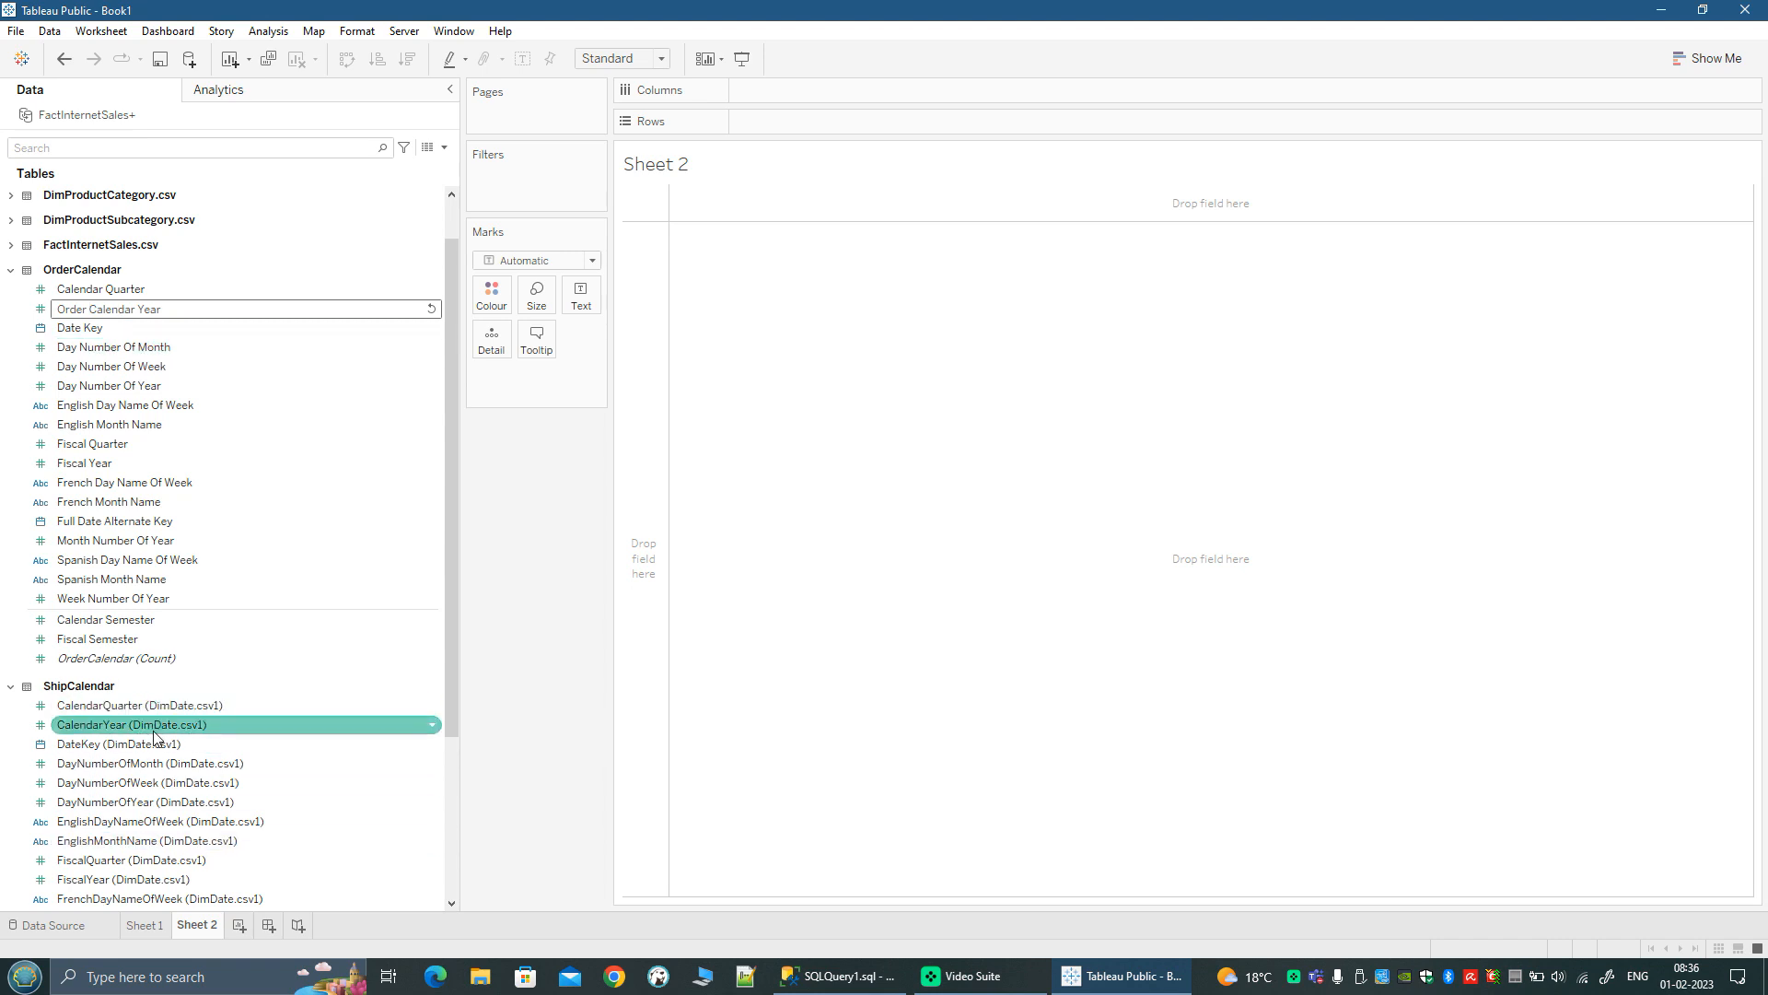
pyautogui.press('Return')
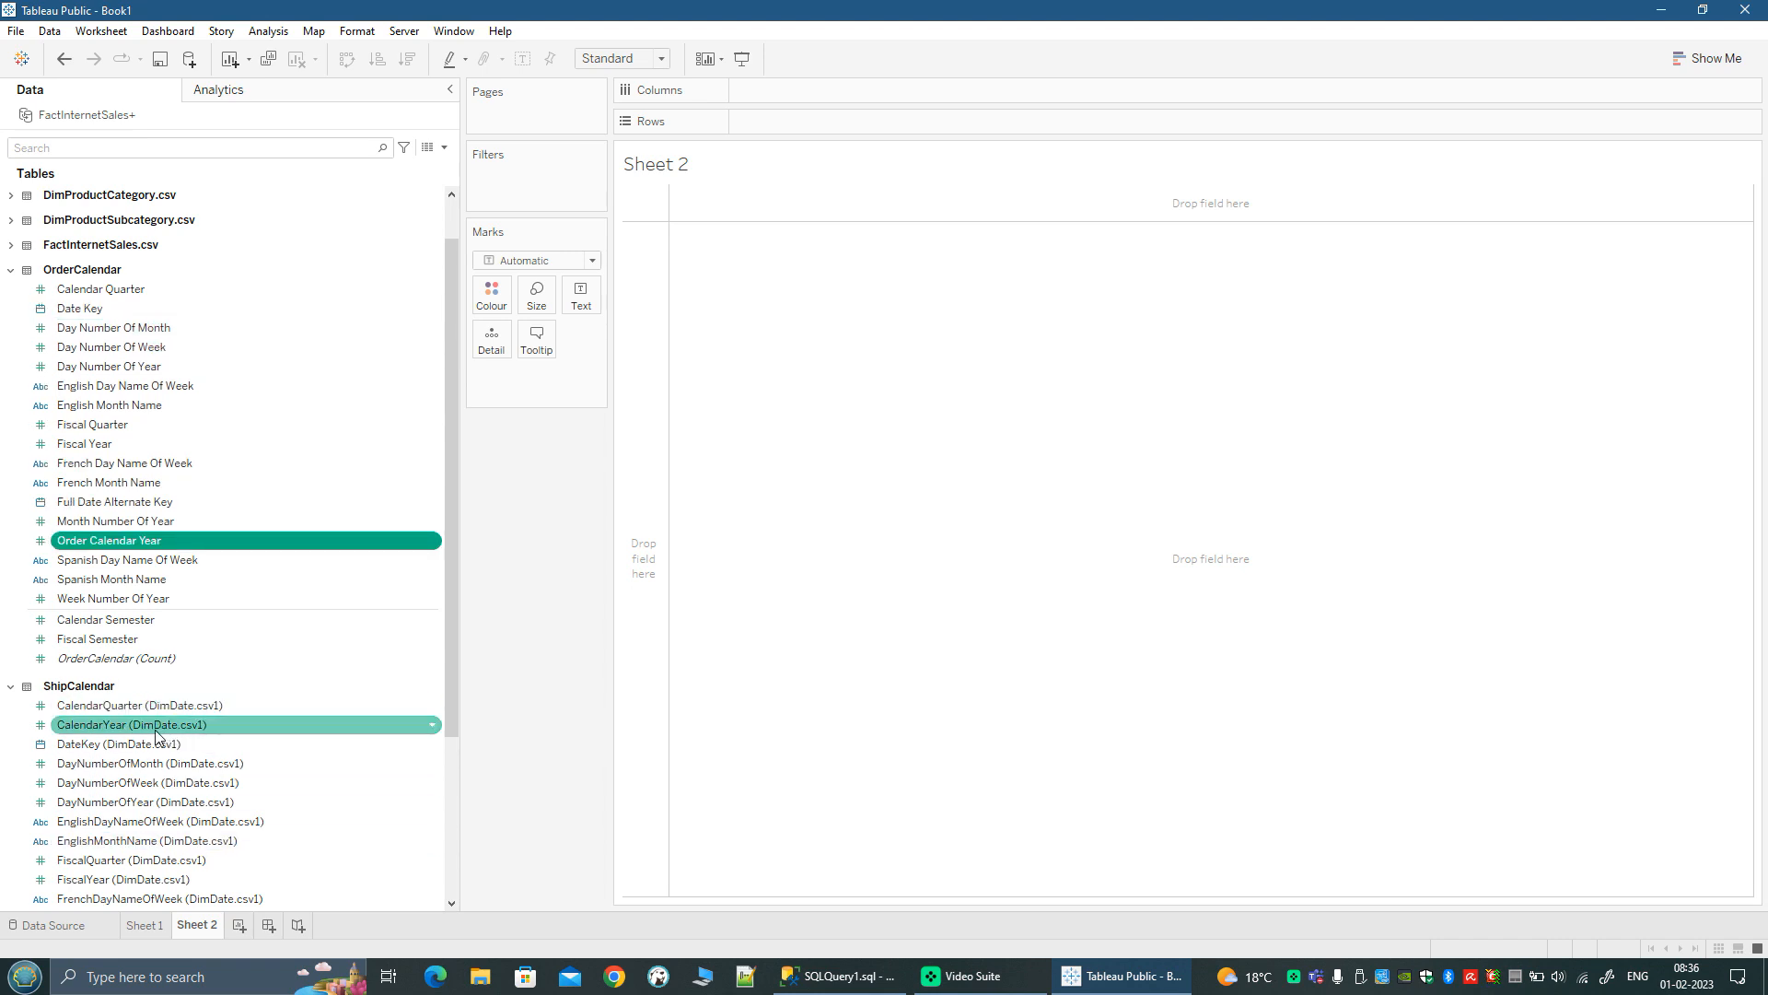
# Step: Rename the CalendarYear (DimDate.csv1) field of the ShipCalendar table as Ship CalendarYear
pyautogui.click(155, 730)
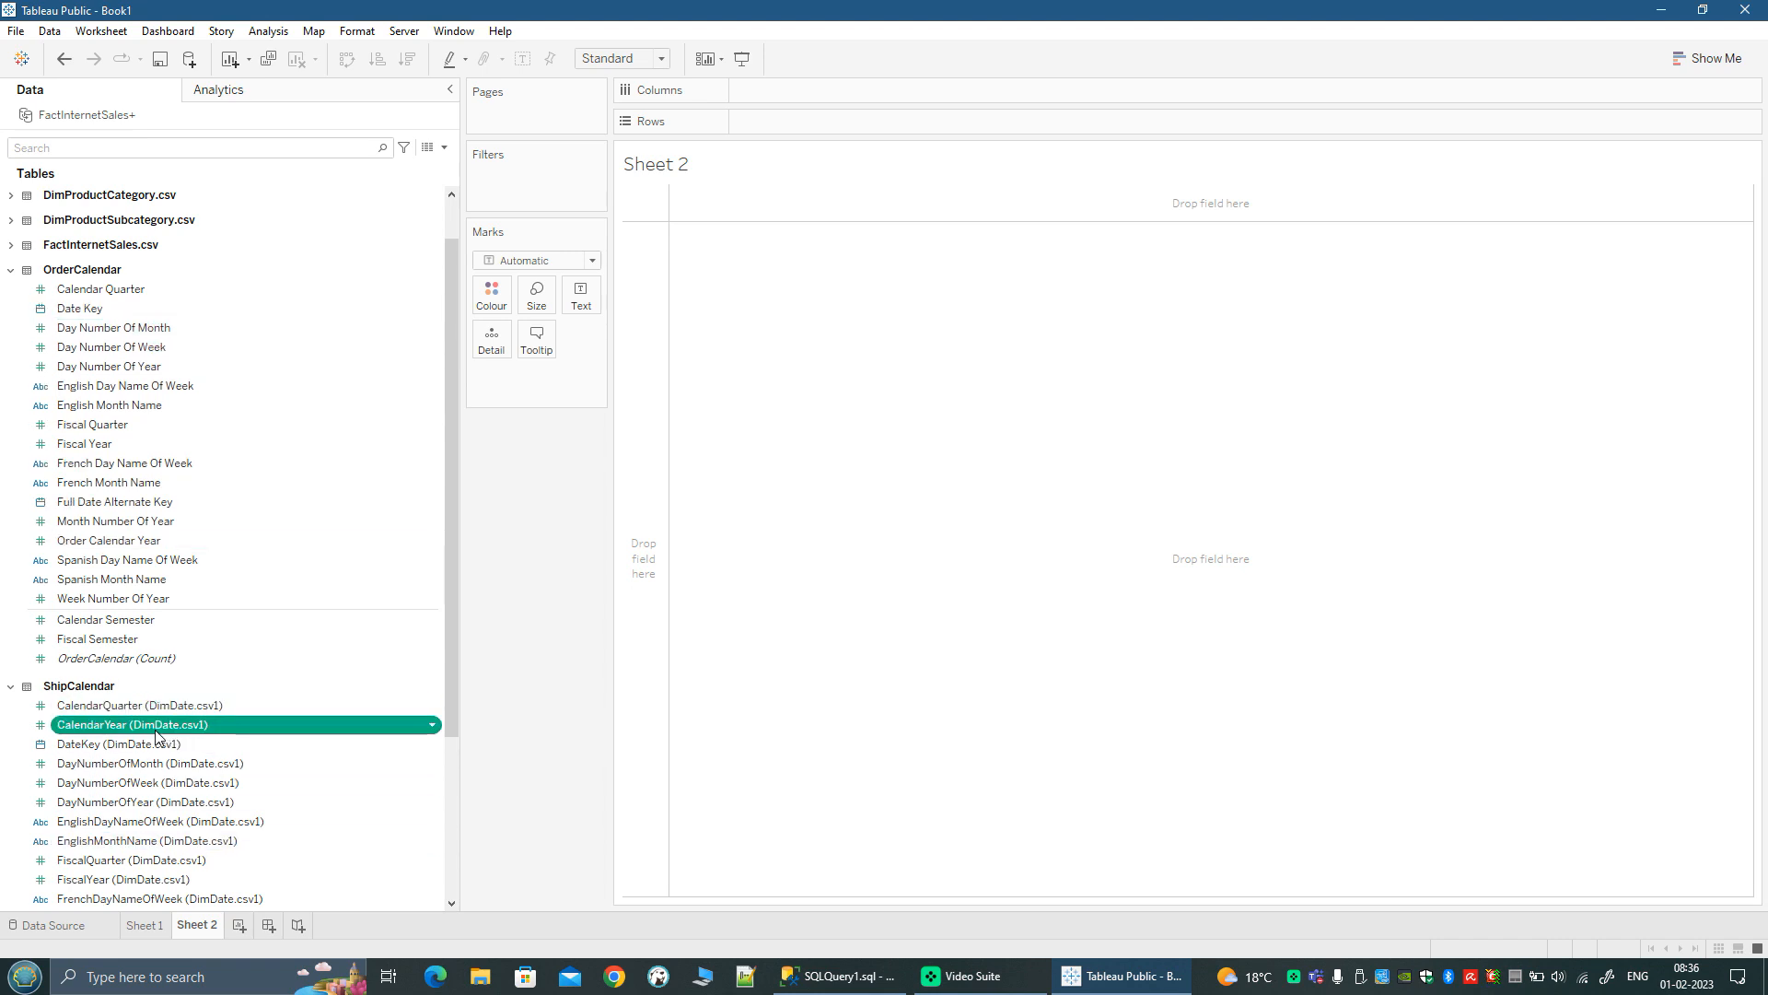
pyautogui.click(437, 730)
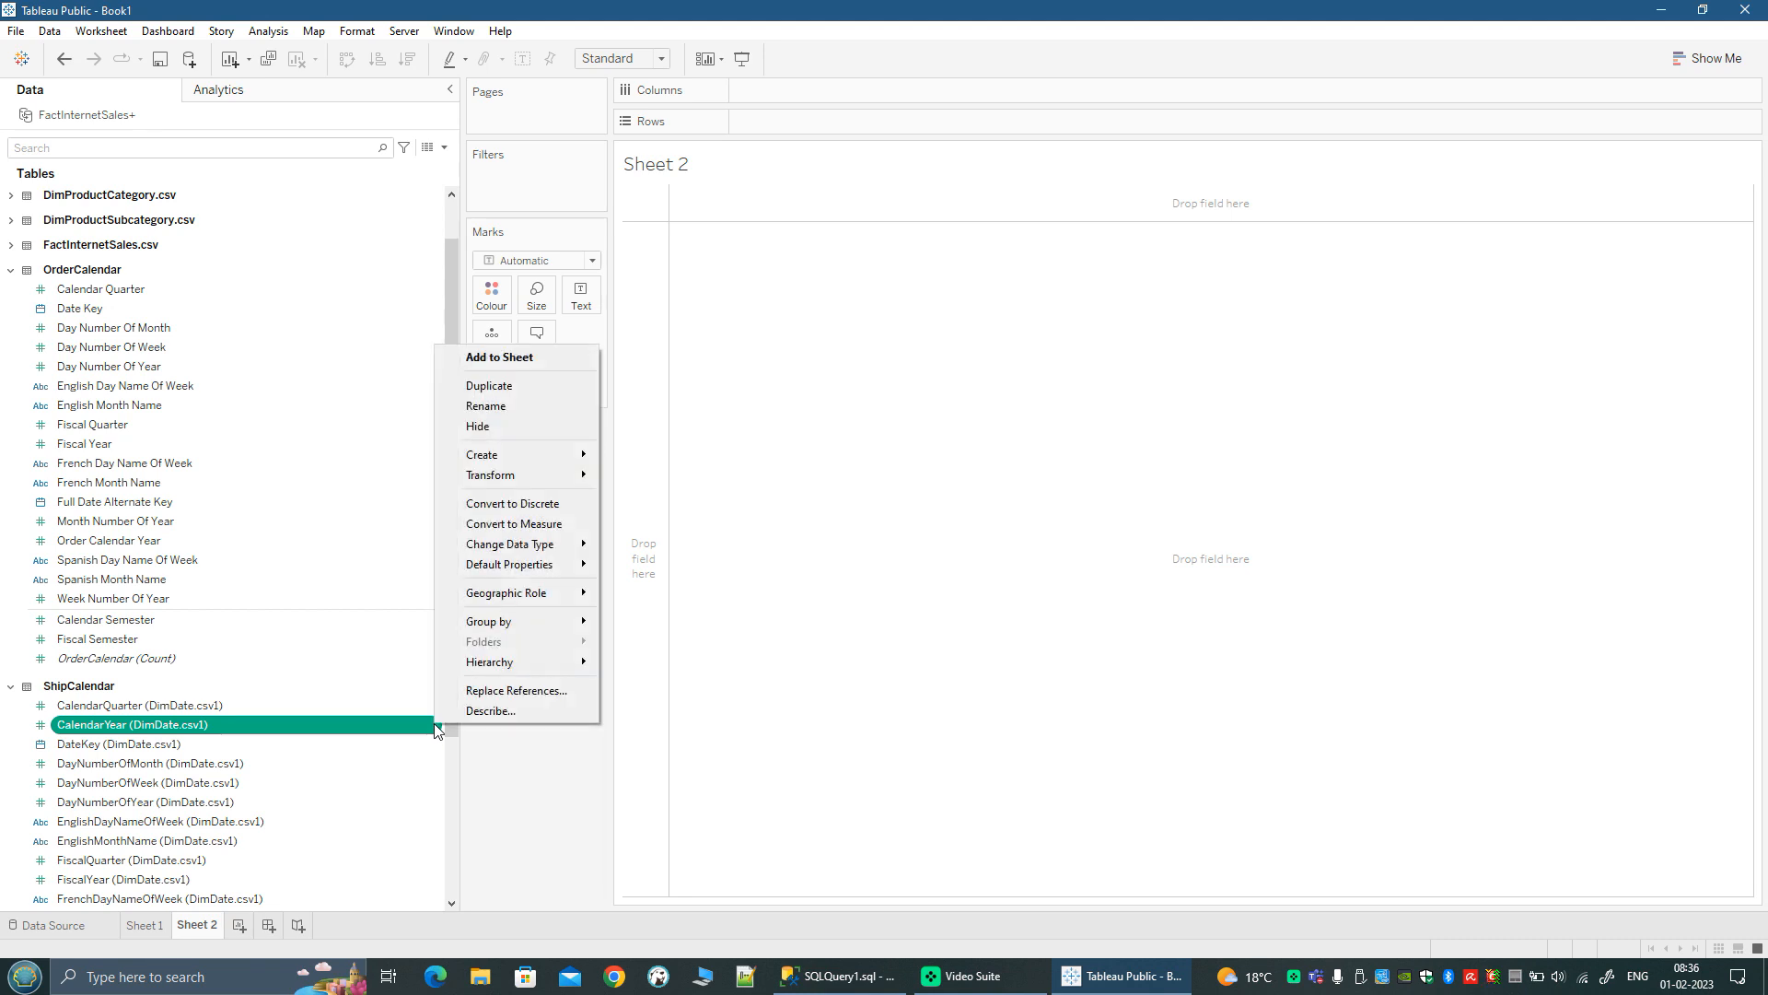
pyautogui.click(514, 406)
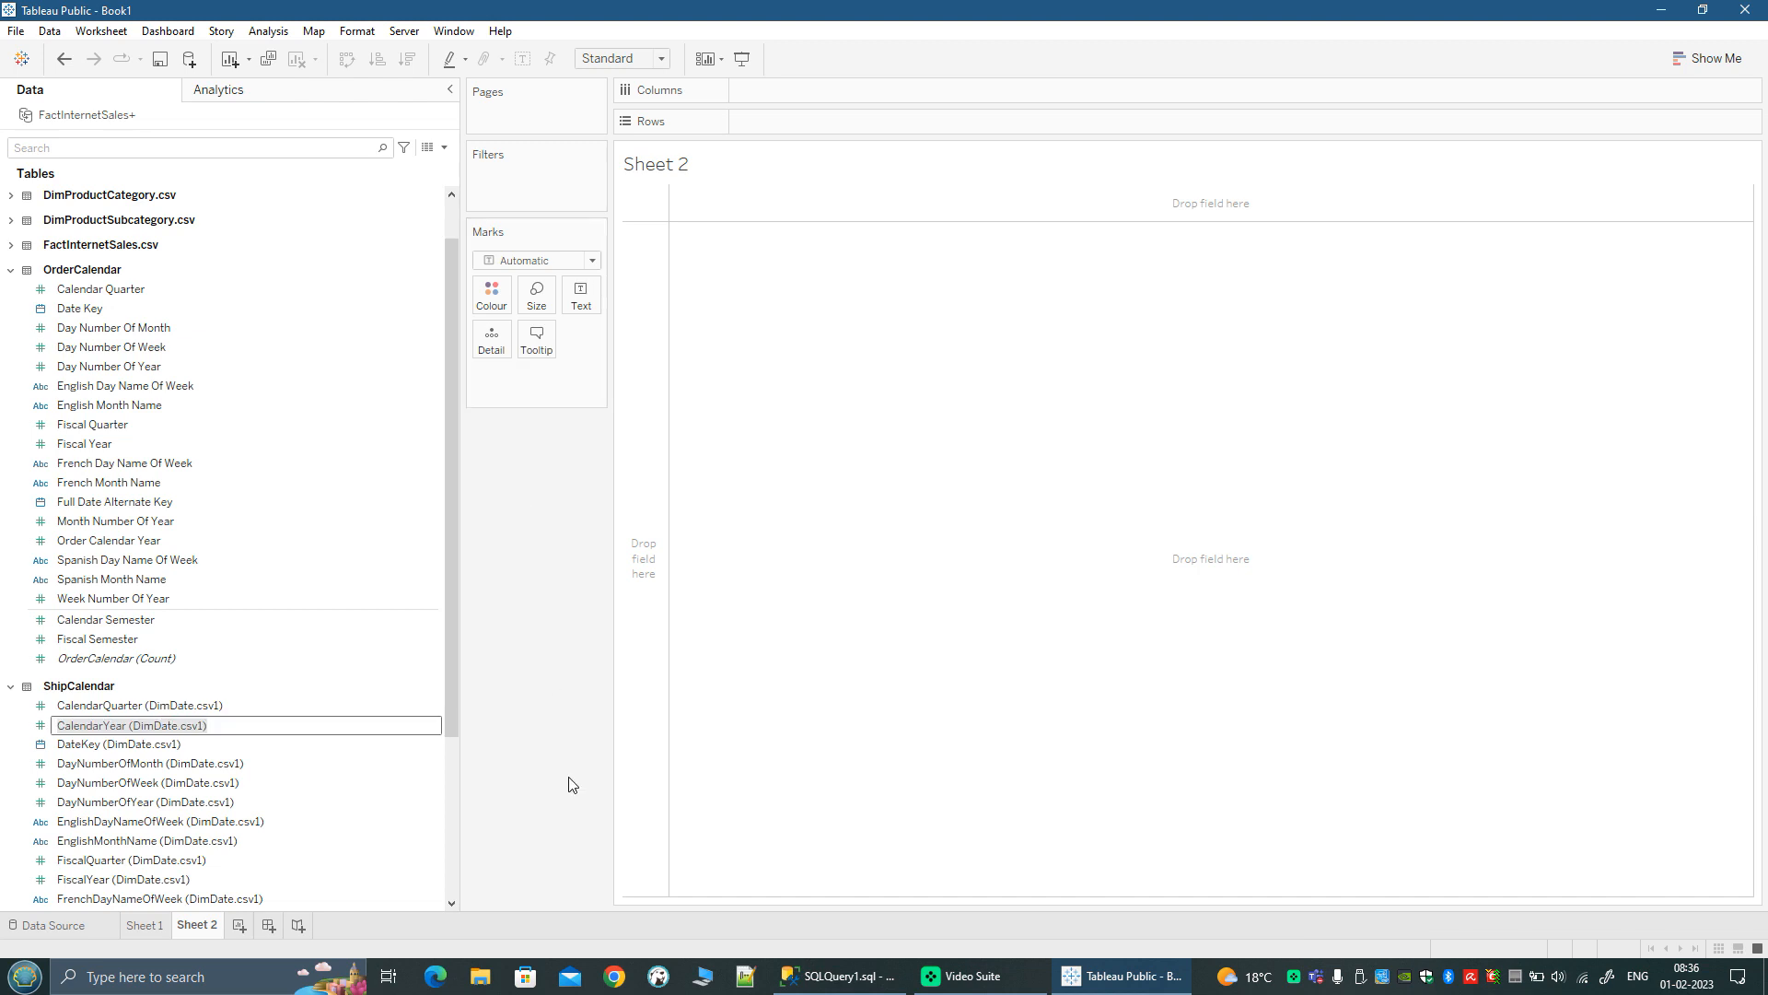
pyautogui.press('Home')
pyautogui.write('Ship')
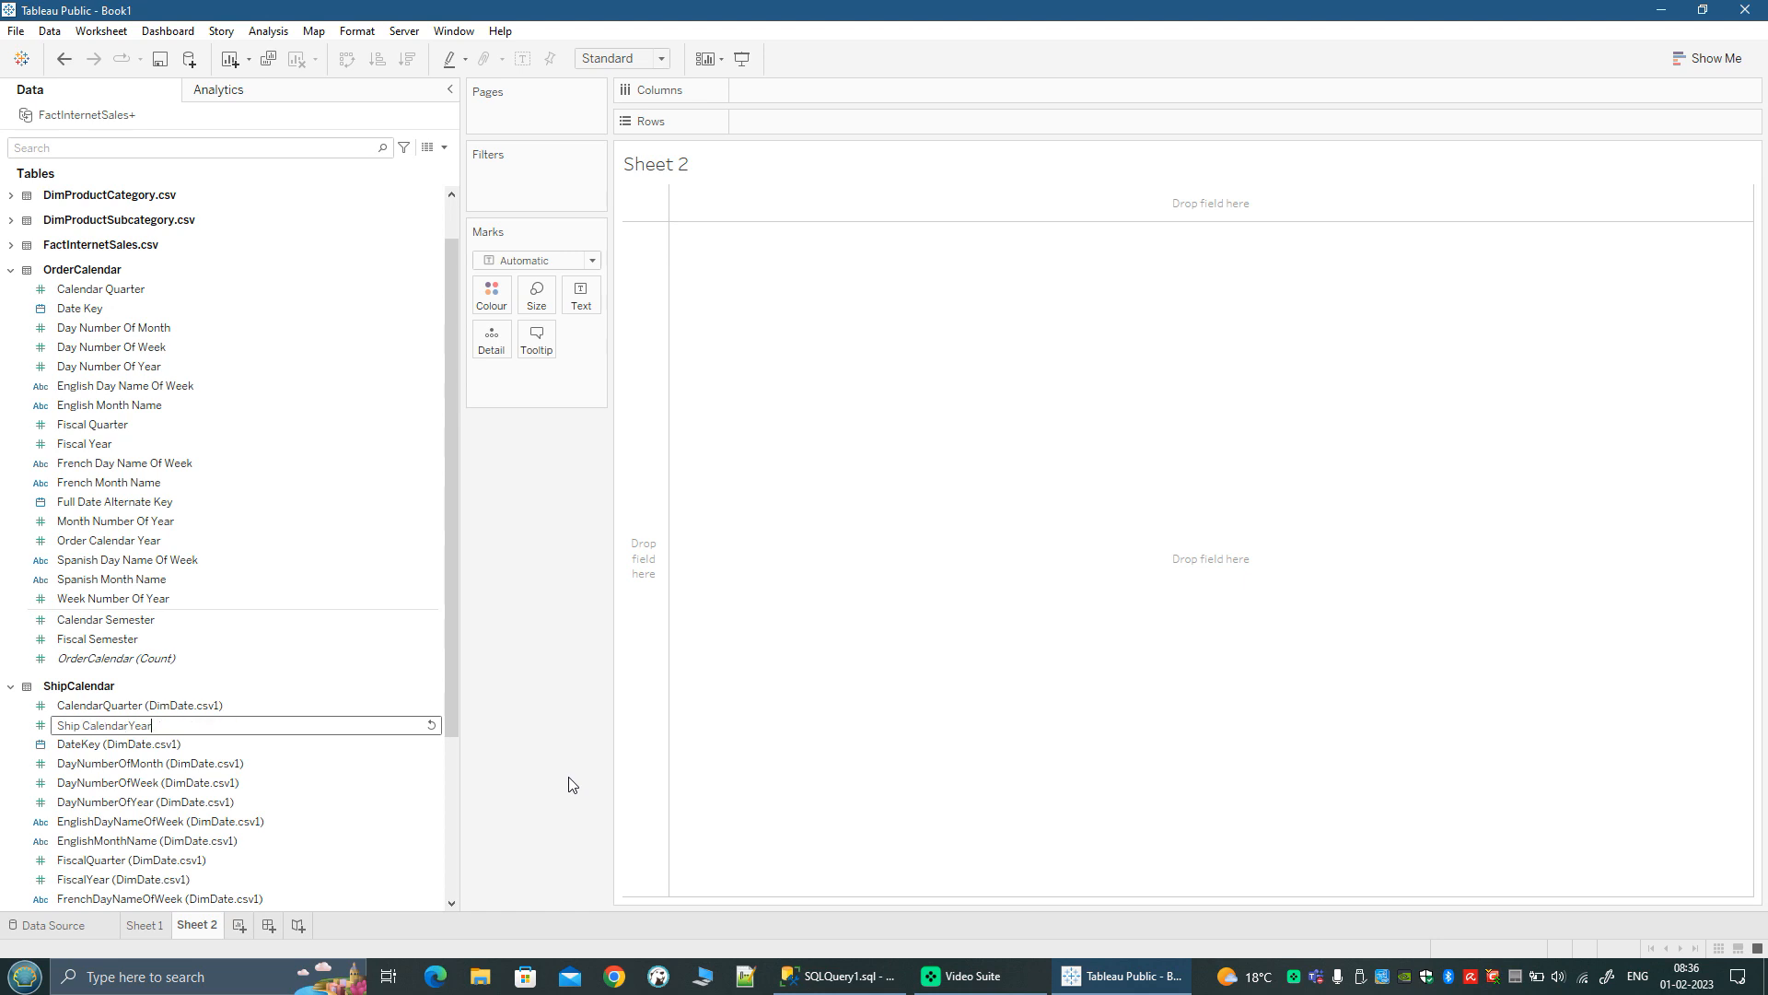
pyautogui.press('Return')
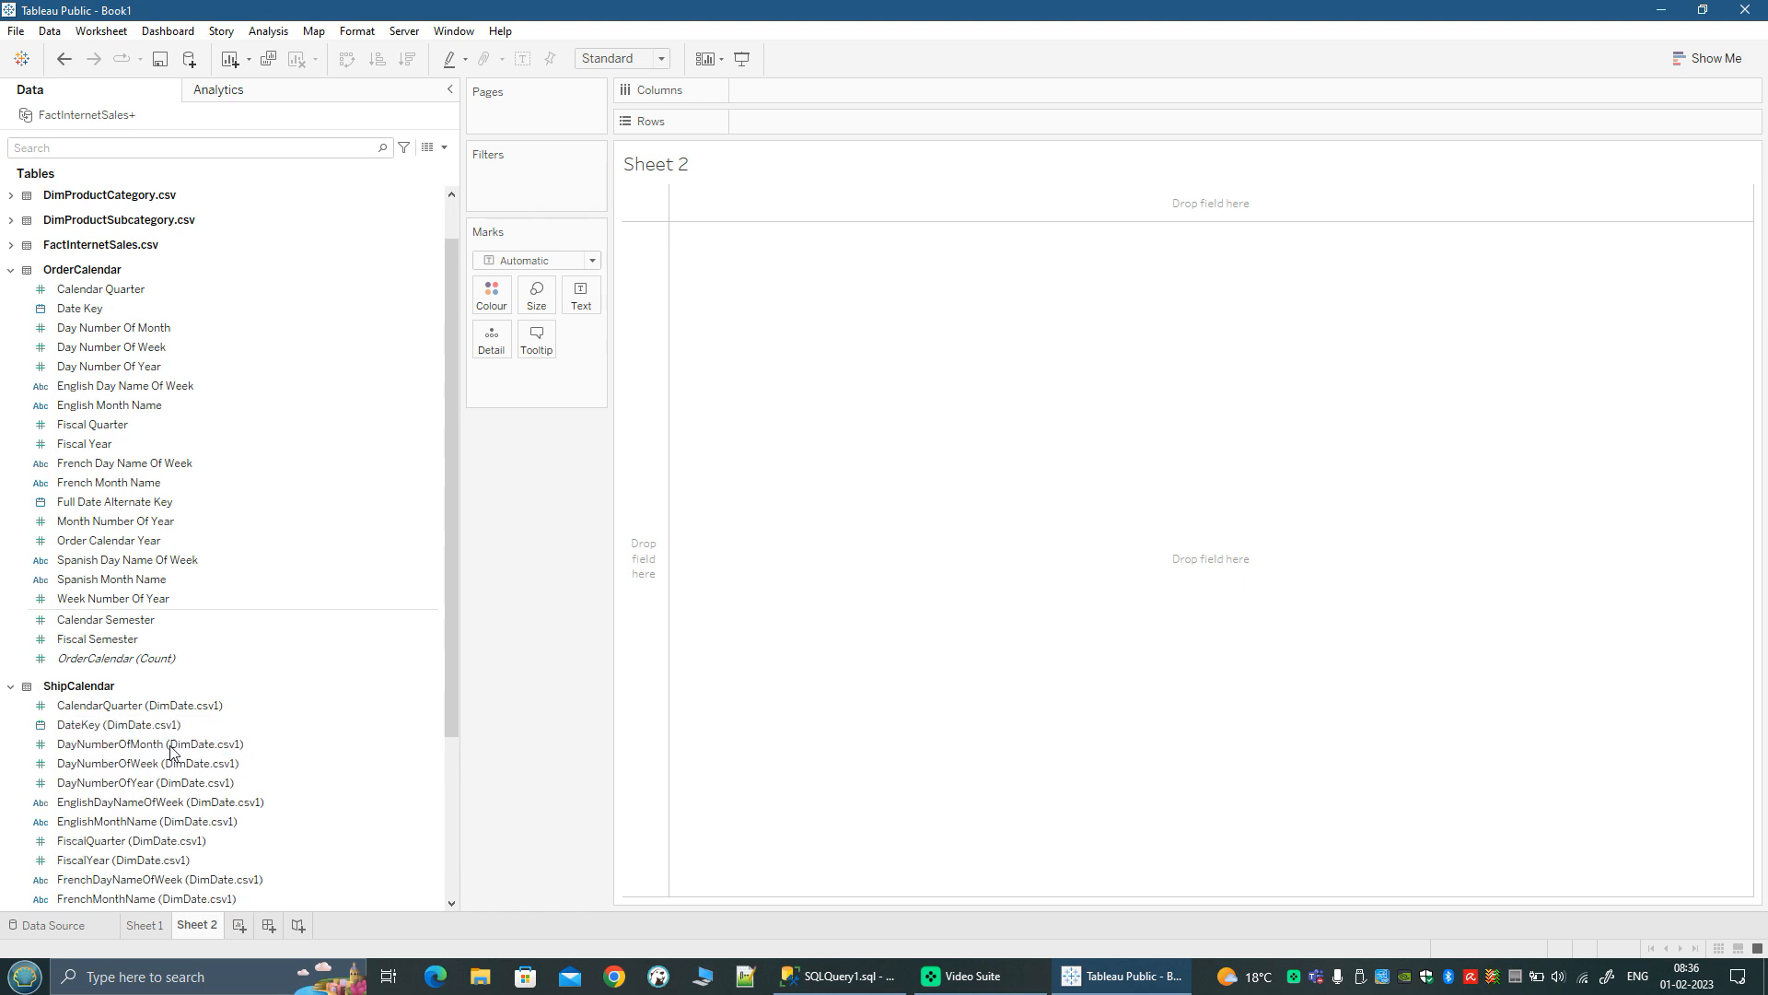
pyautogui.scroll(-3, 297, 746)
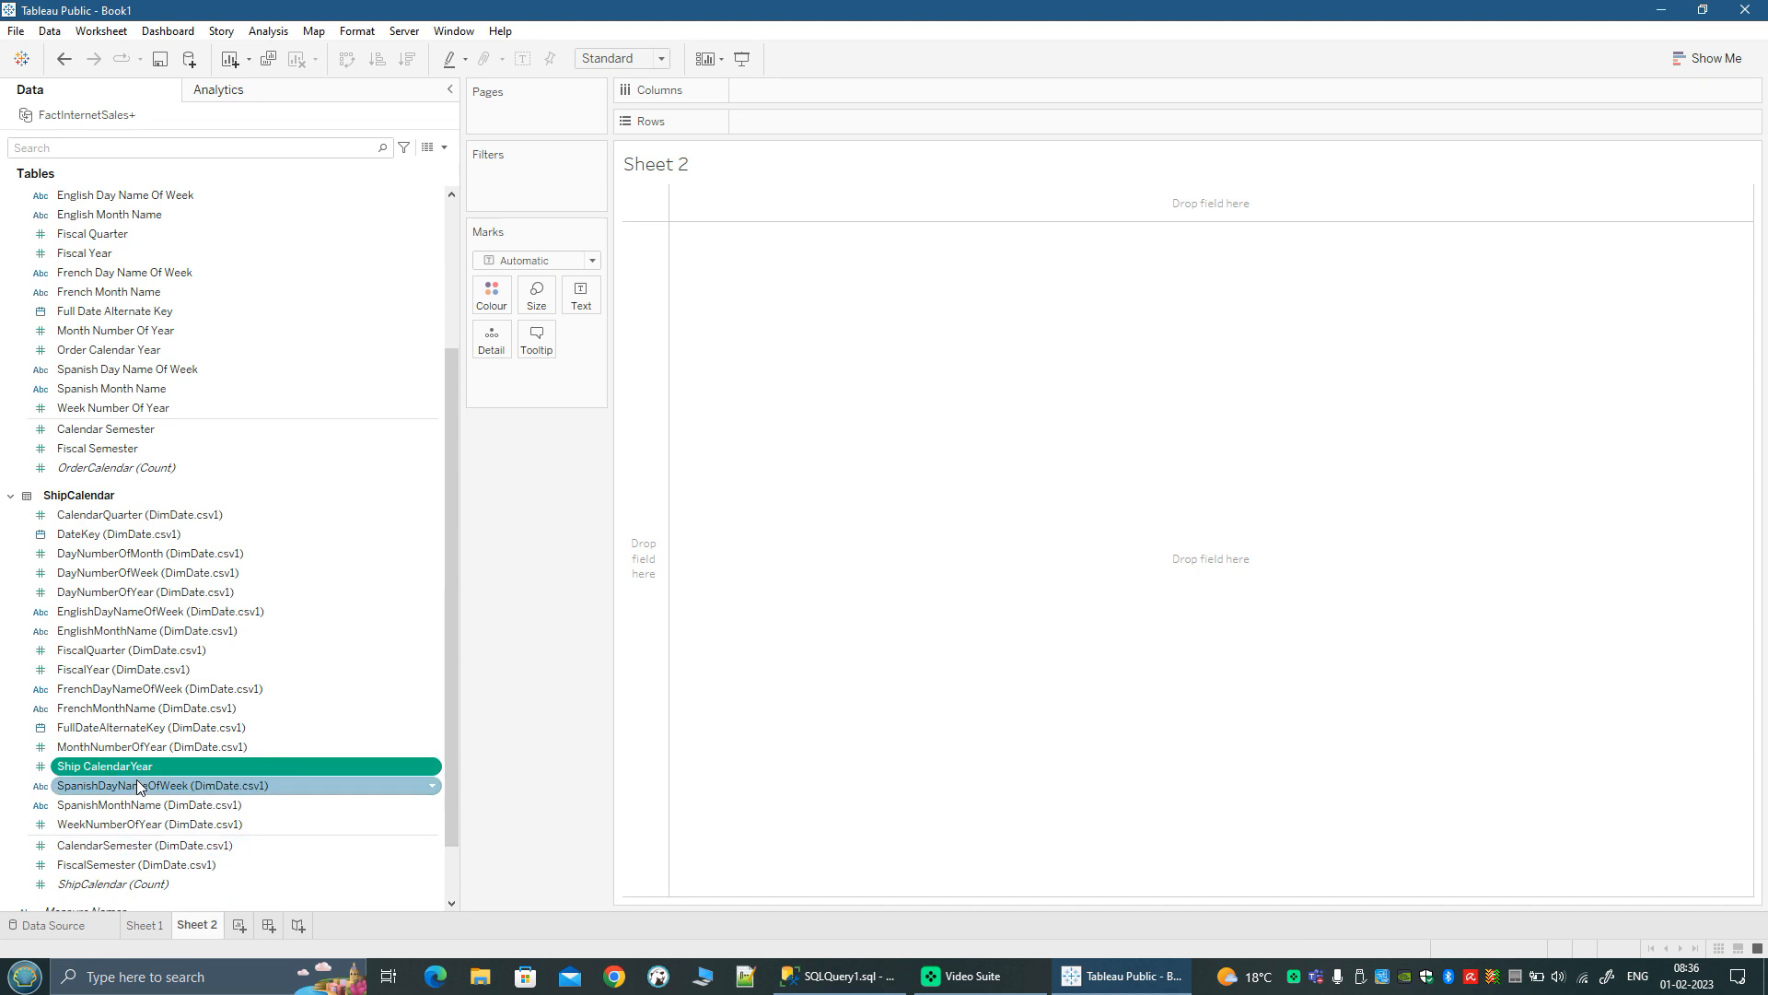
# Step: Place Order Calendar Year and Ship CalendarYear, in that order, on the columns of Sheet 2
pyautogui.scroll(3, 140, 774)
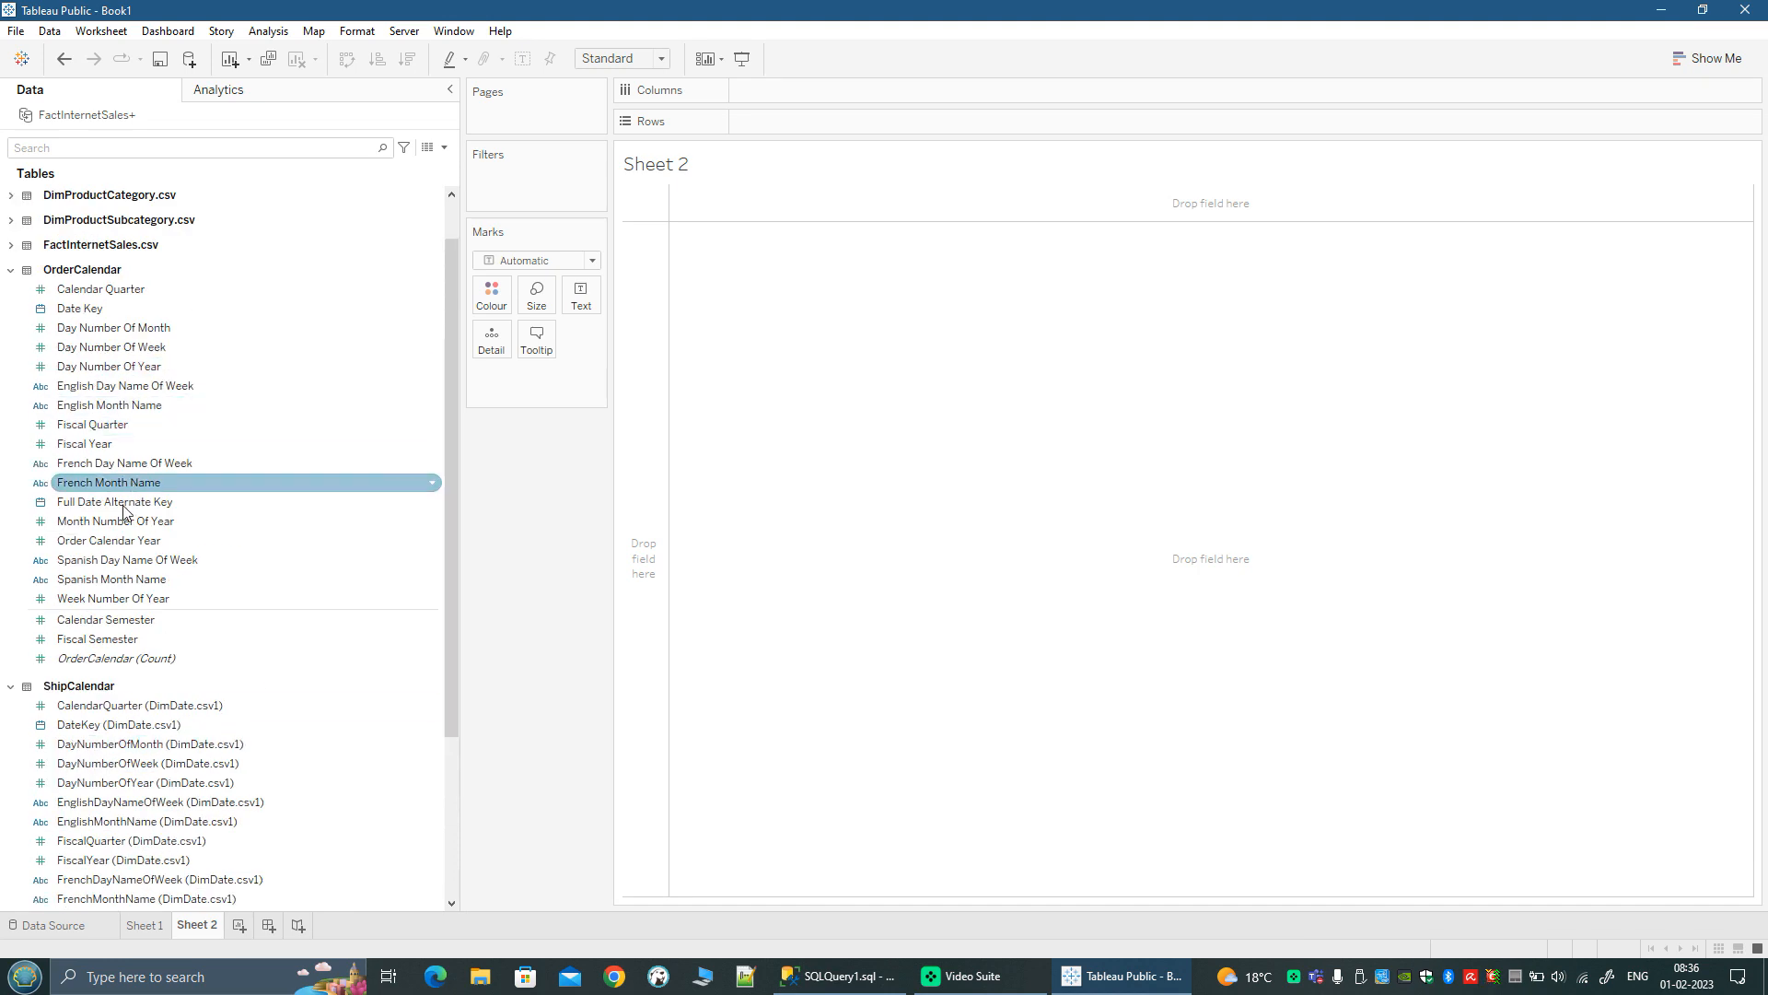
pyautogui.click(104, 541)
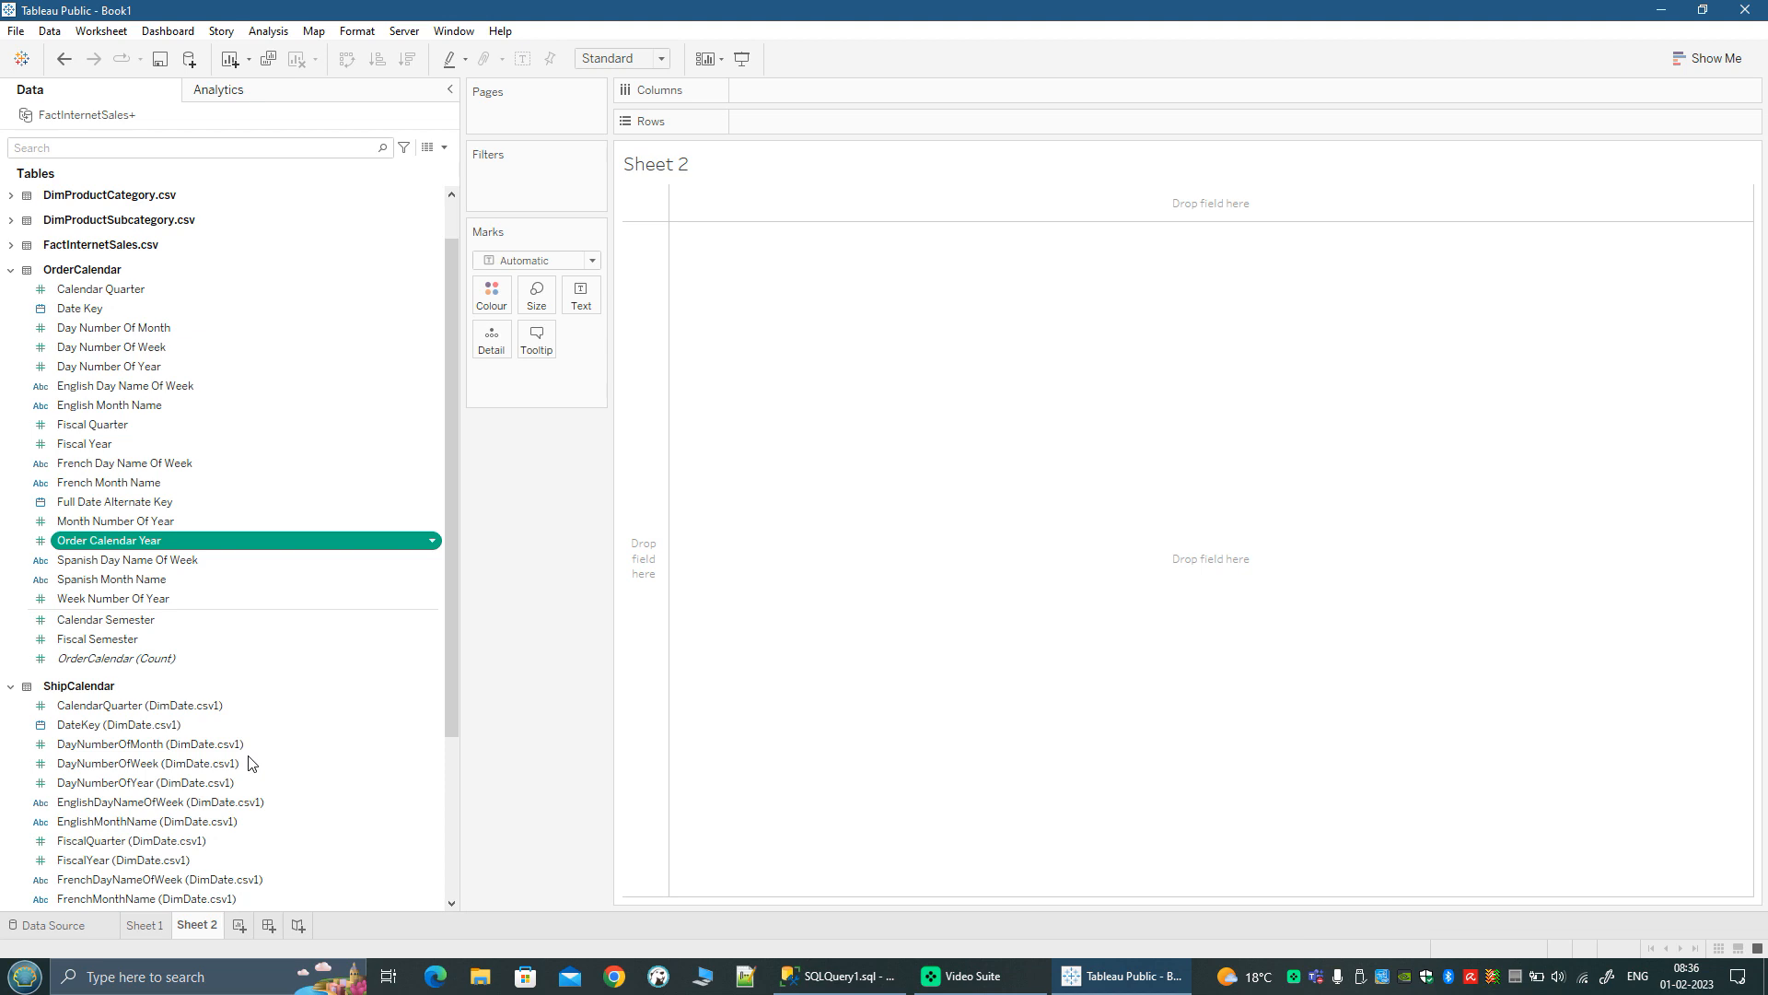
pyautogui.scroll(-4, 184, 783)
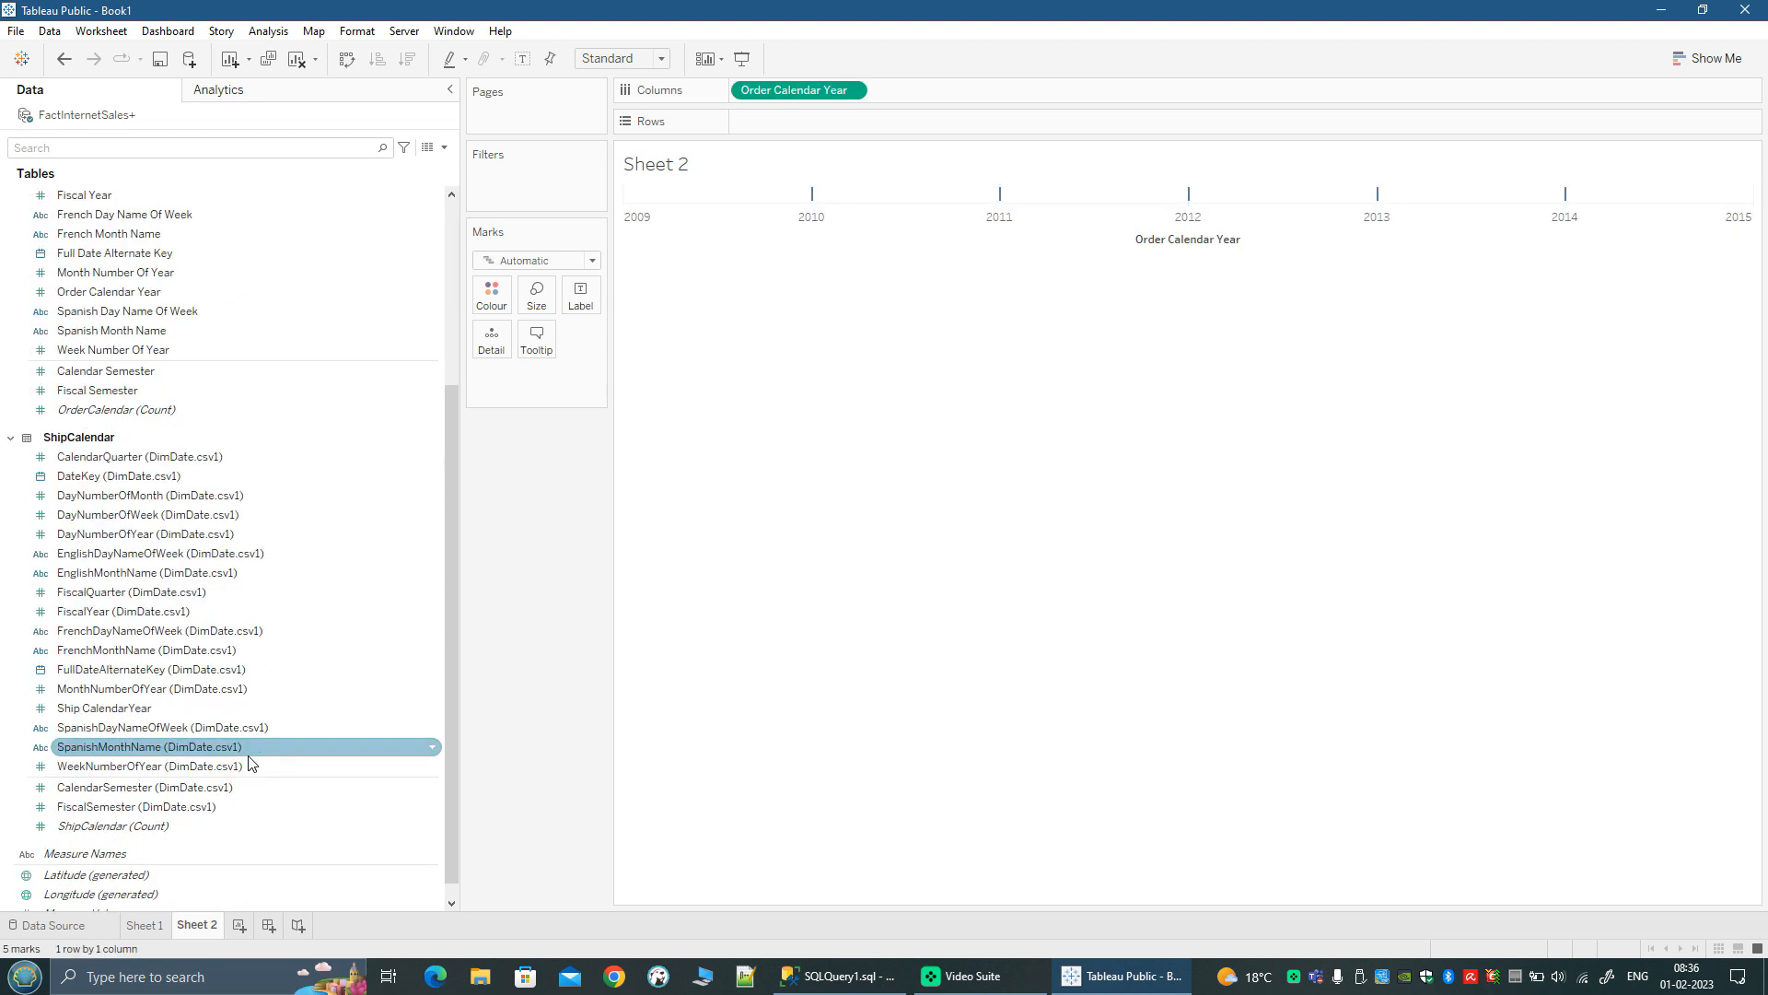
pyautogui.click(110, 708)
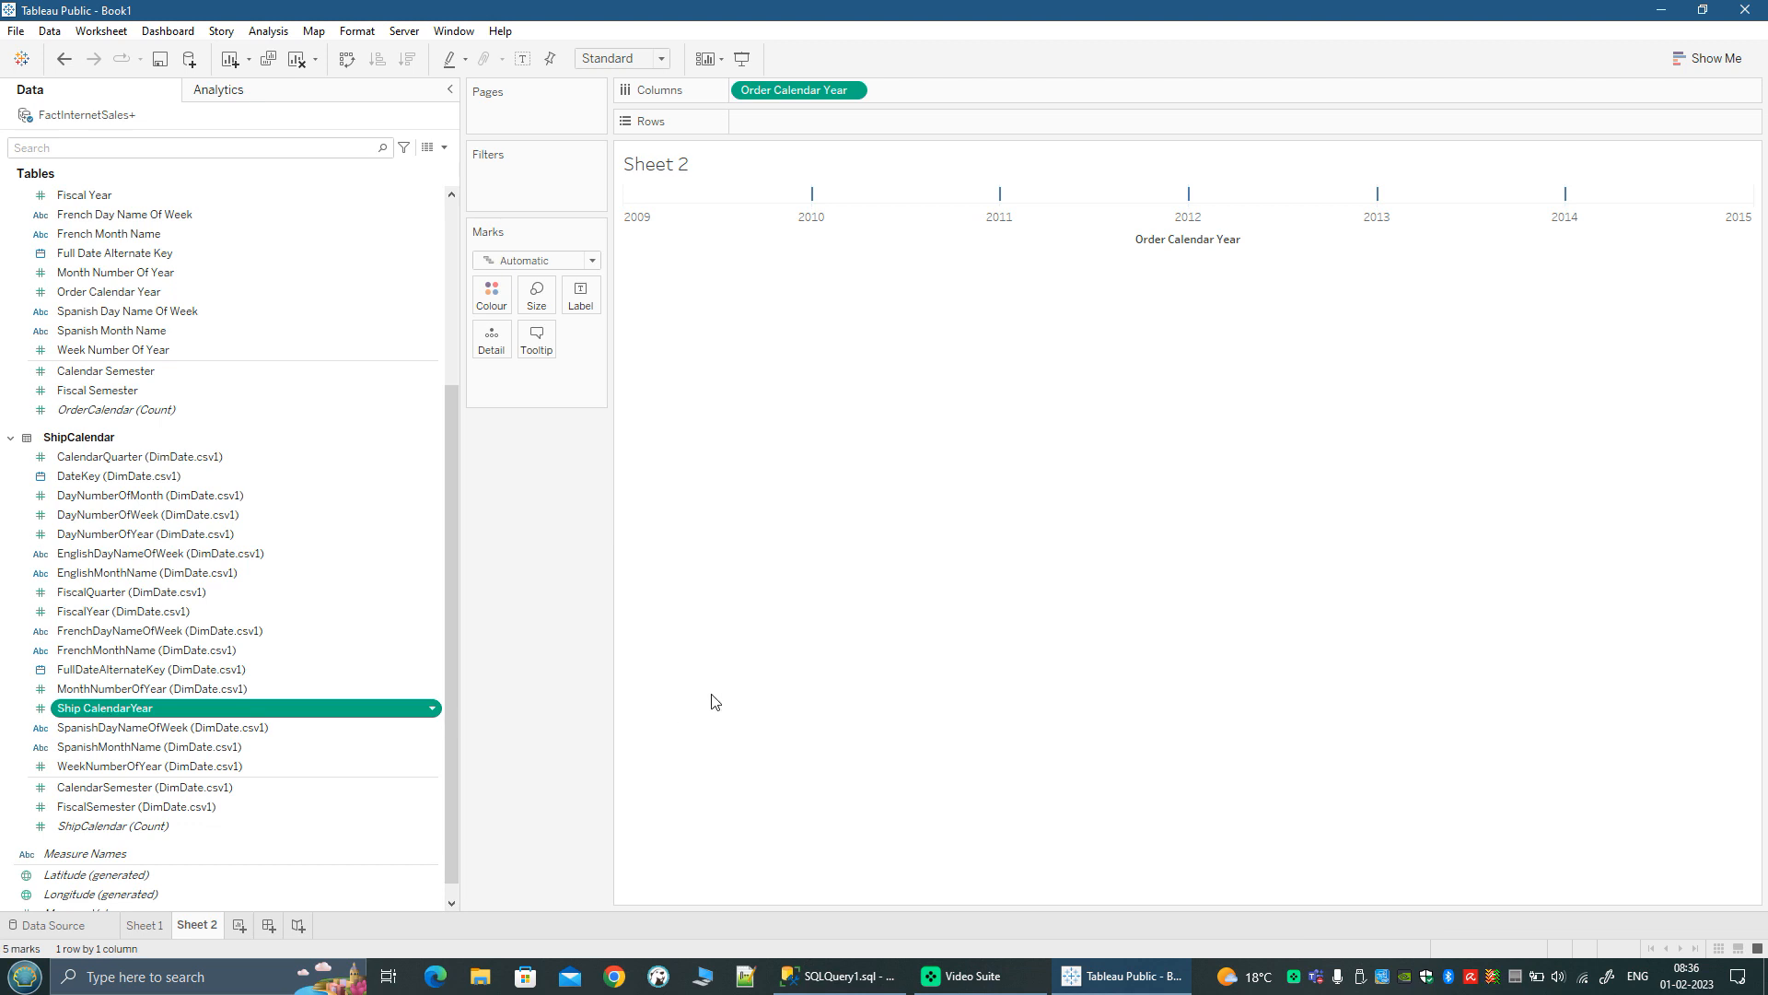
# Step: Convert both Order Calendar Year and Ship CalendarYear on the columns to discrete fields
pyautogui.click(851, 92)
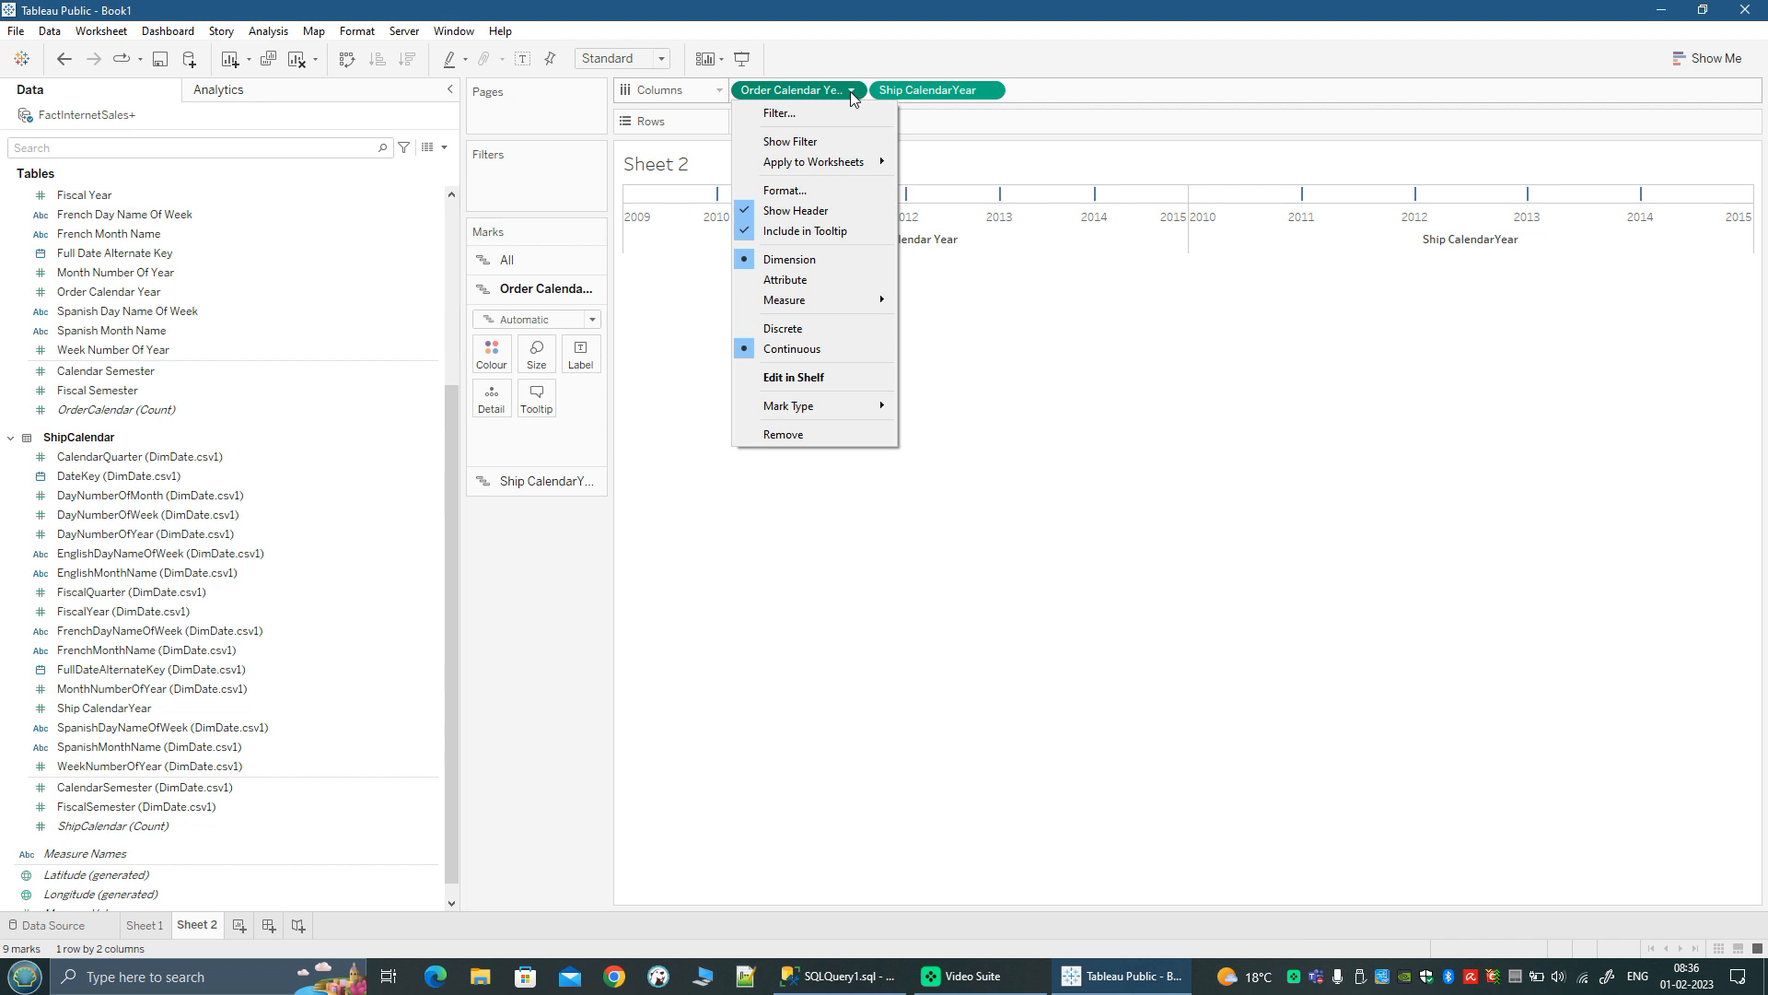
pyautogui.click(829, 340)
pyautogui.click(991, 93)
pyautogui.click(921, 328)
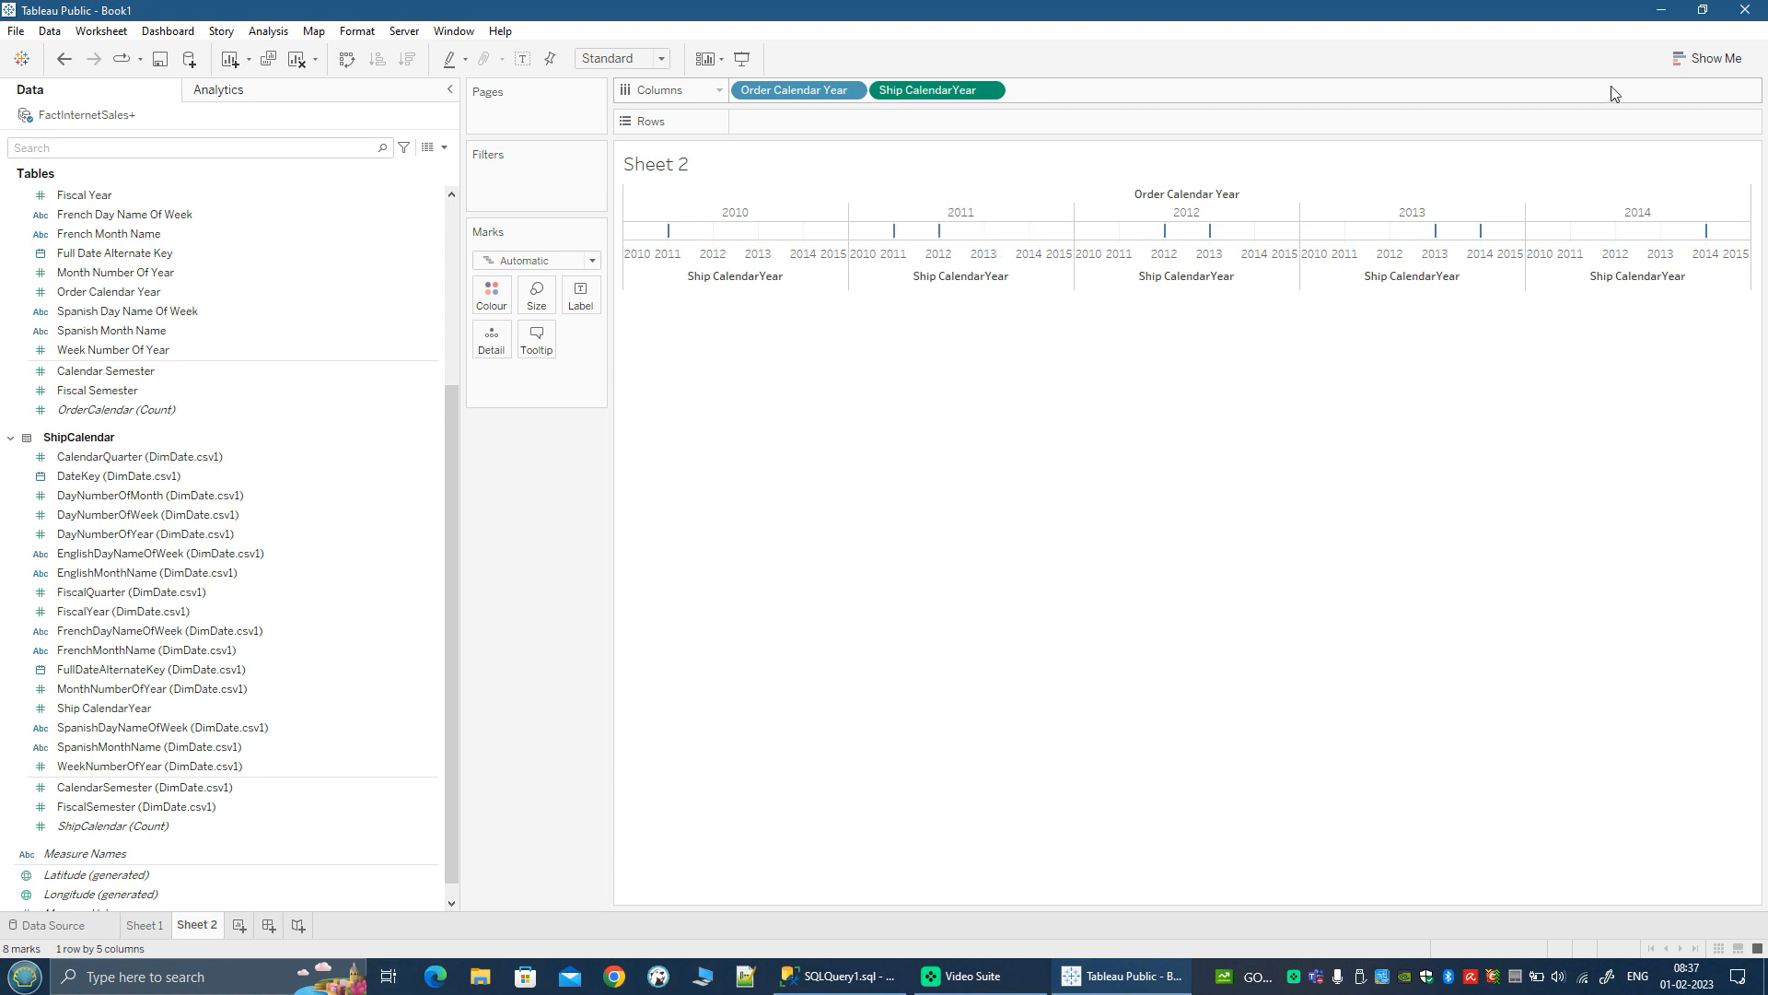
pyautogui.click(1704, 58)
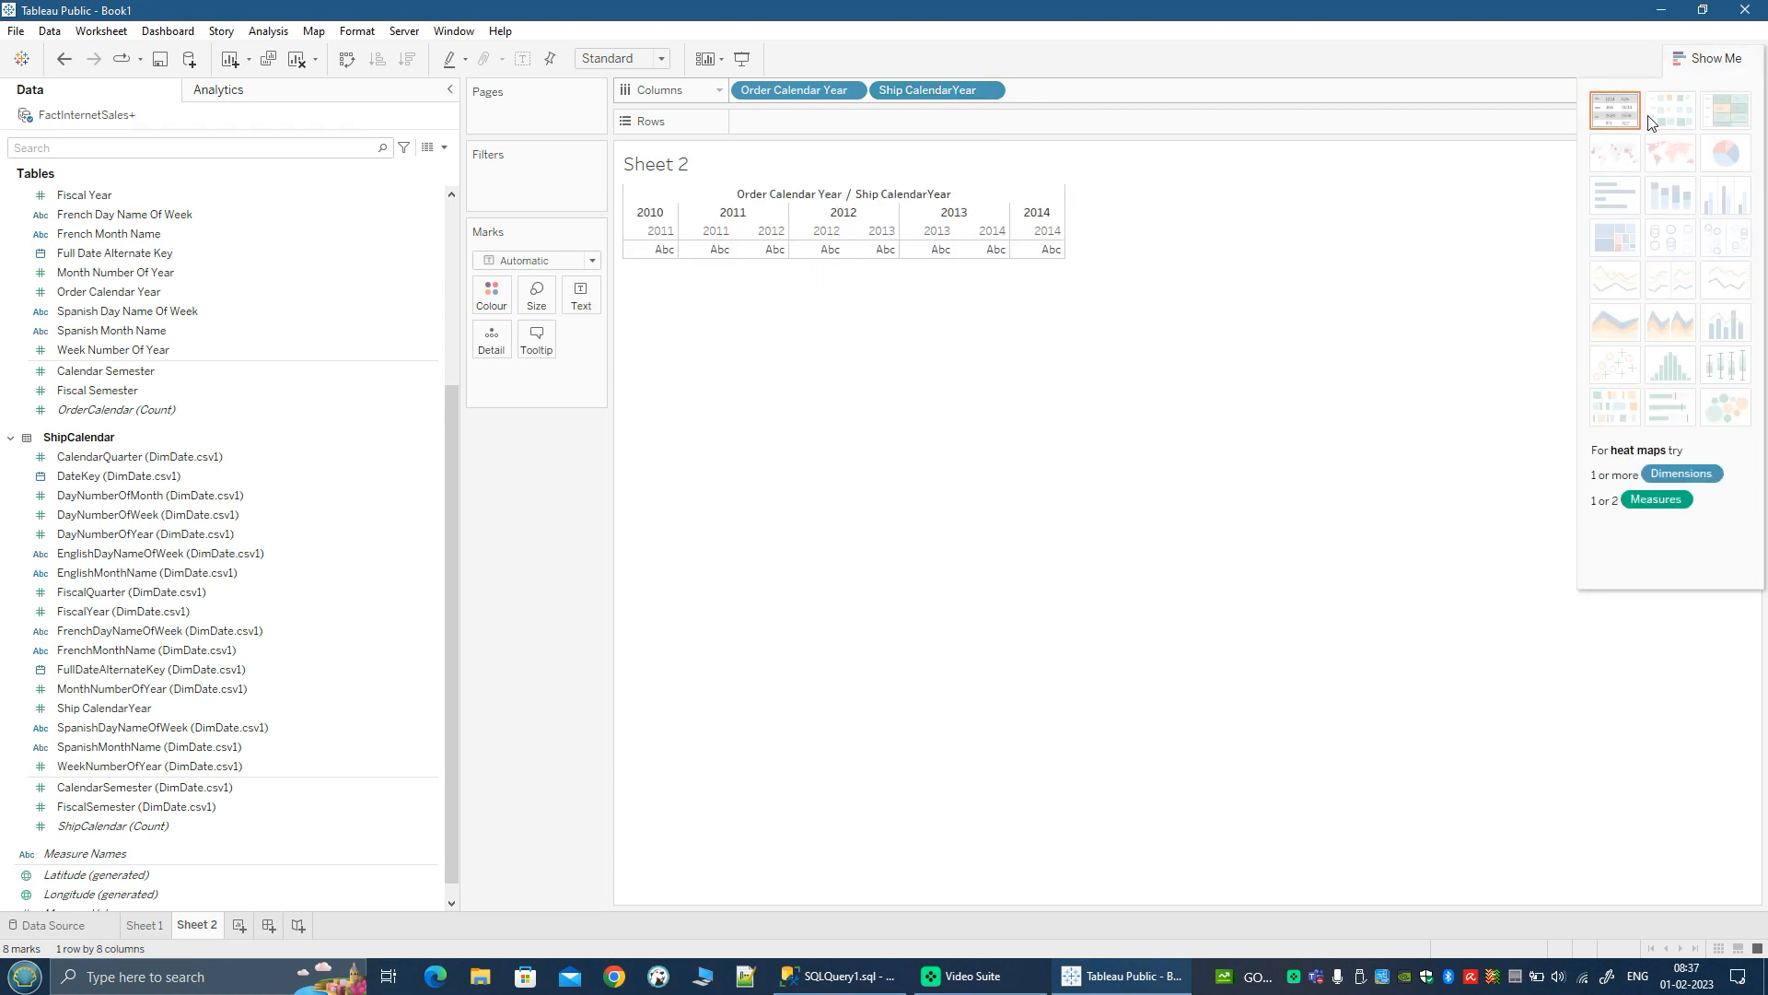
# Step: Add Order Quantity from FactInternetSales.csv as the table's values and move Order Calendar Year from columns to rows
pyautogui.scroll(-1, 234, 816)
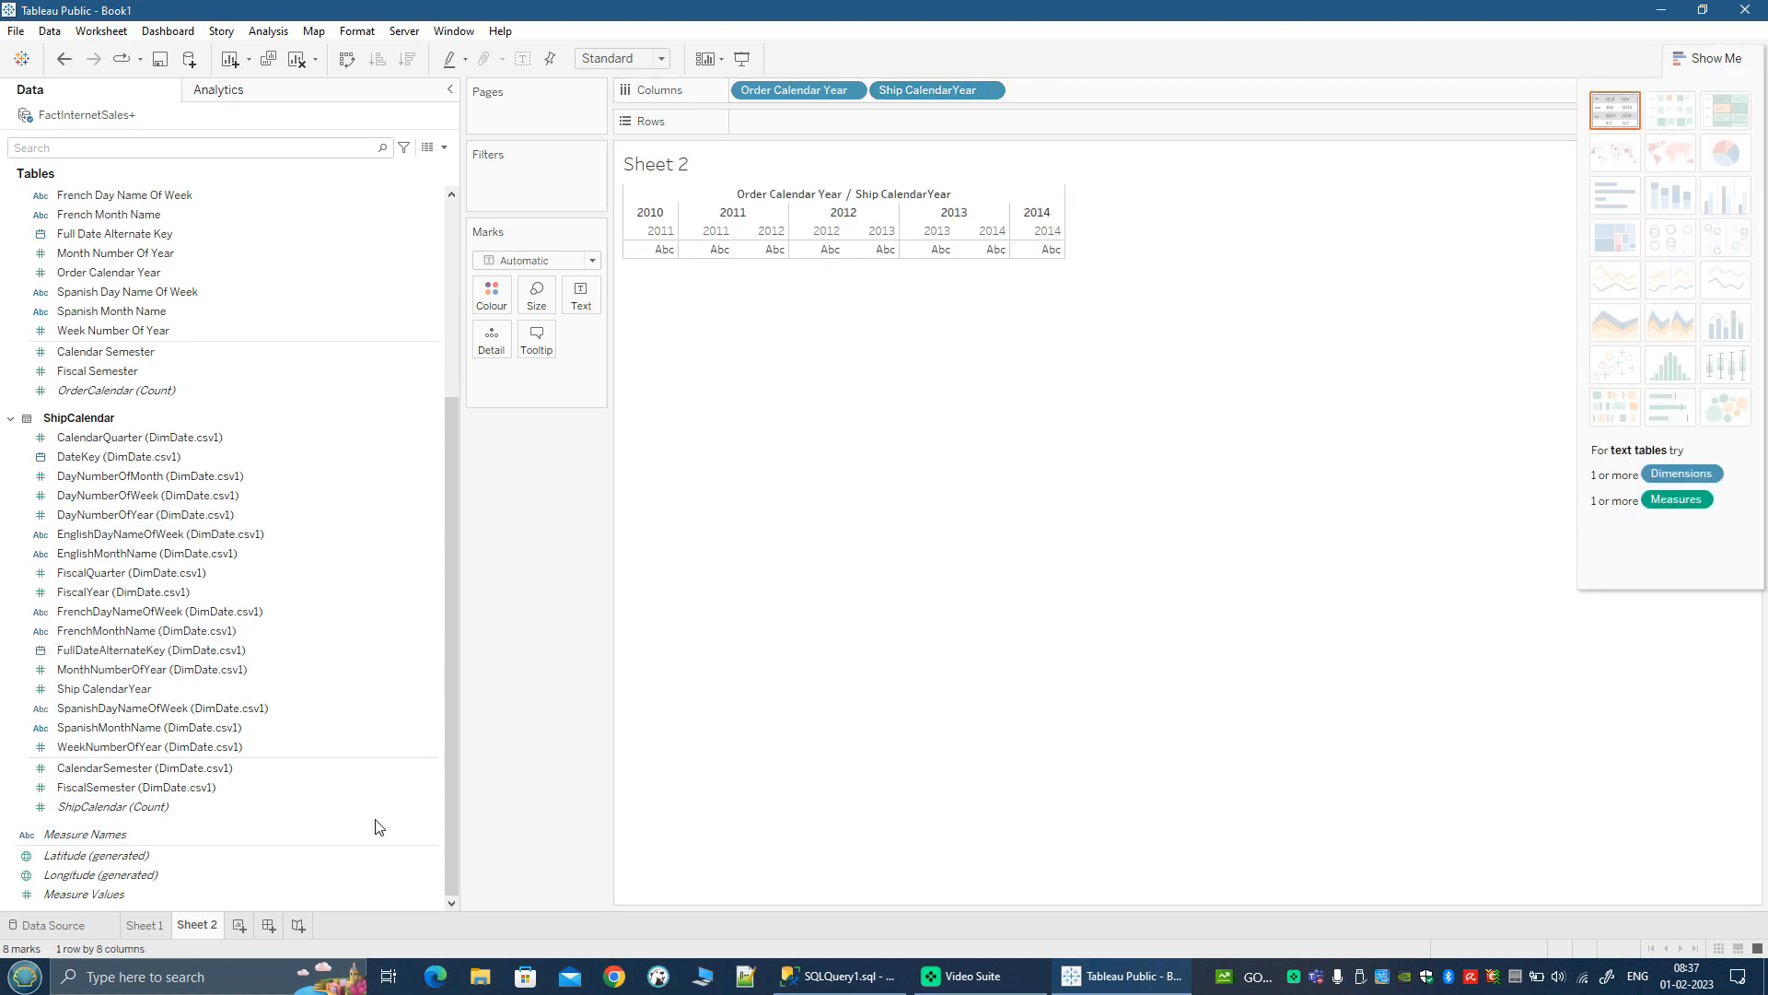
pyautogui.moveTo(449, 804); pyautogui.dragTo(451, 608)
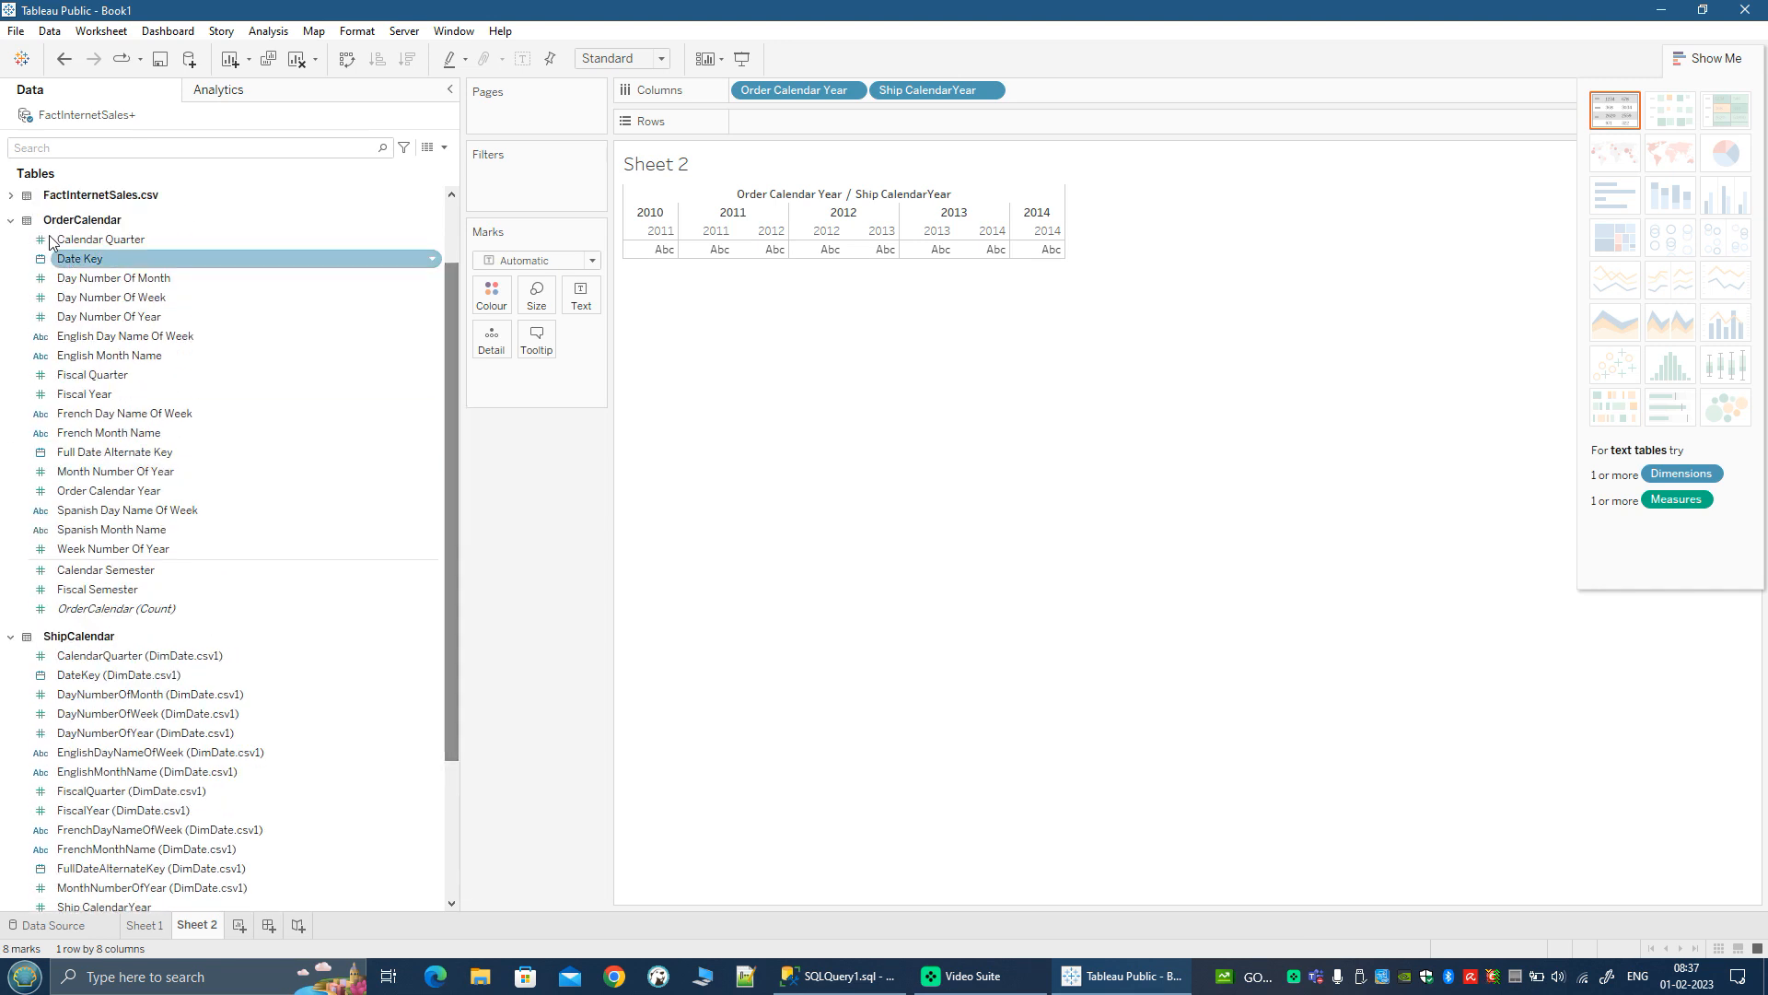
pyautogui.click(11, 195)
pyautogui.click(89, 586)
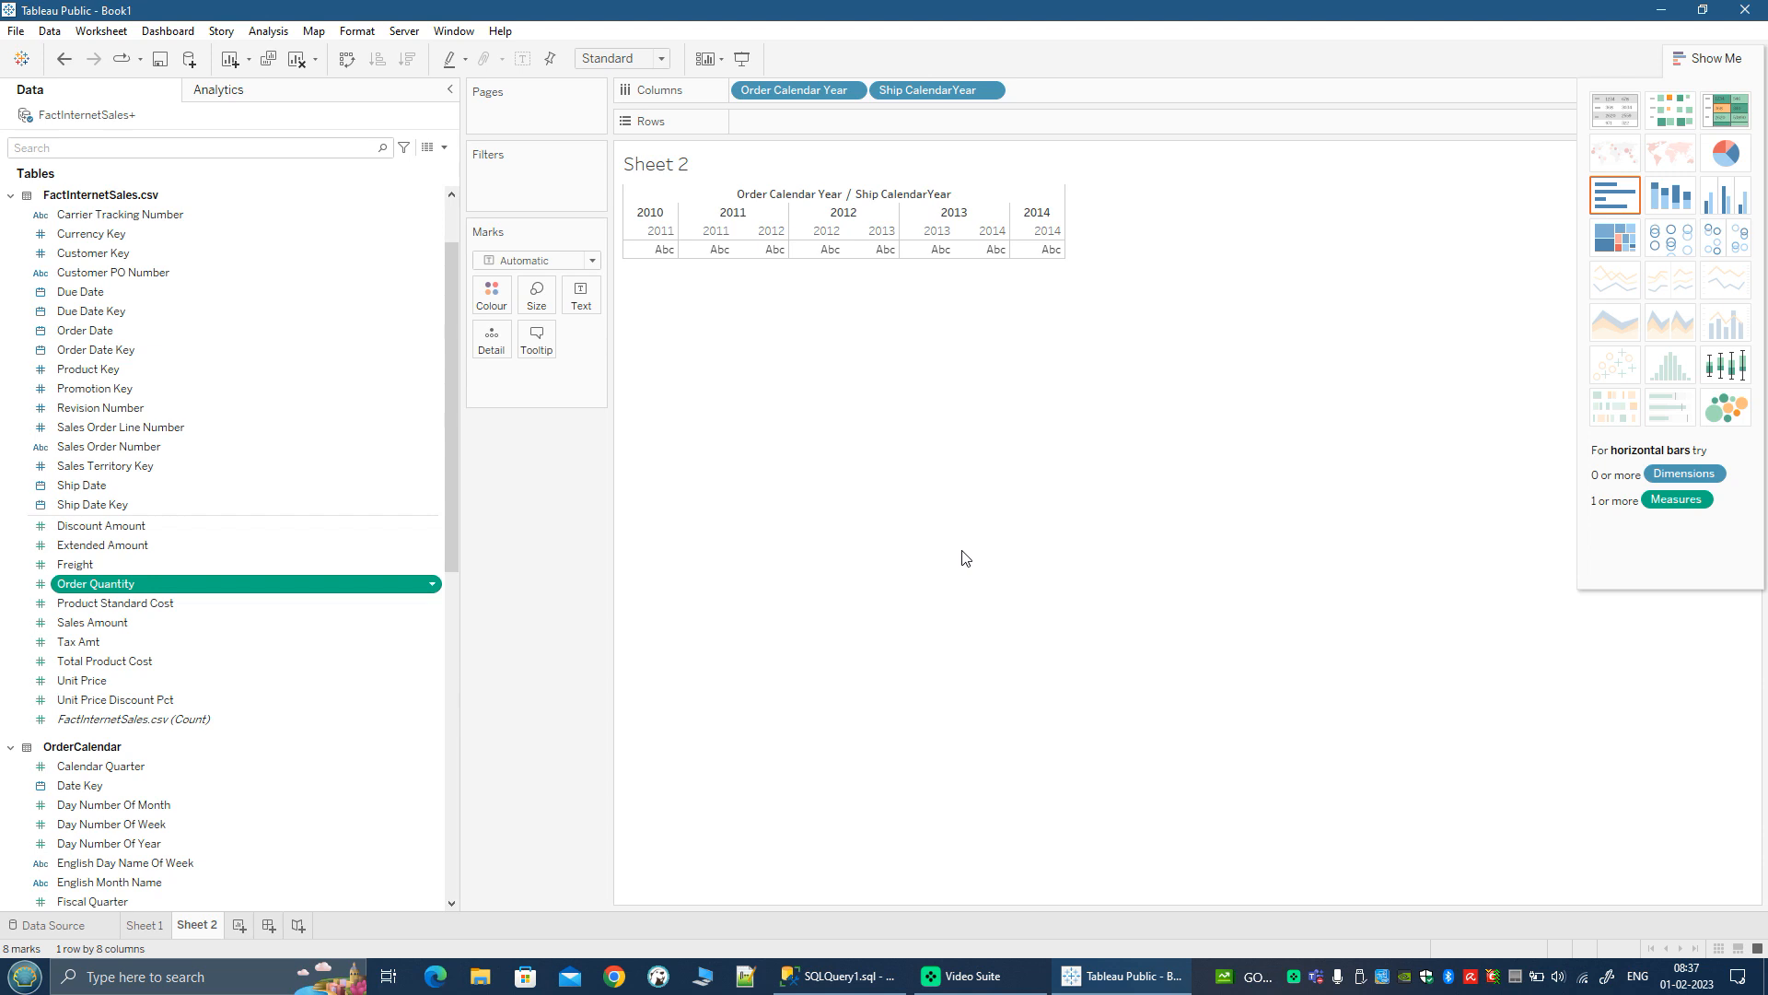
pyautogui.moveTo(813, 93); pyautogui.dragTo(816, 129)
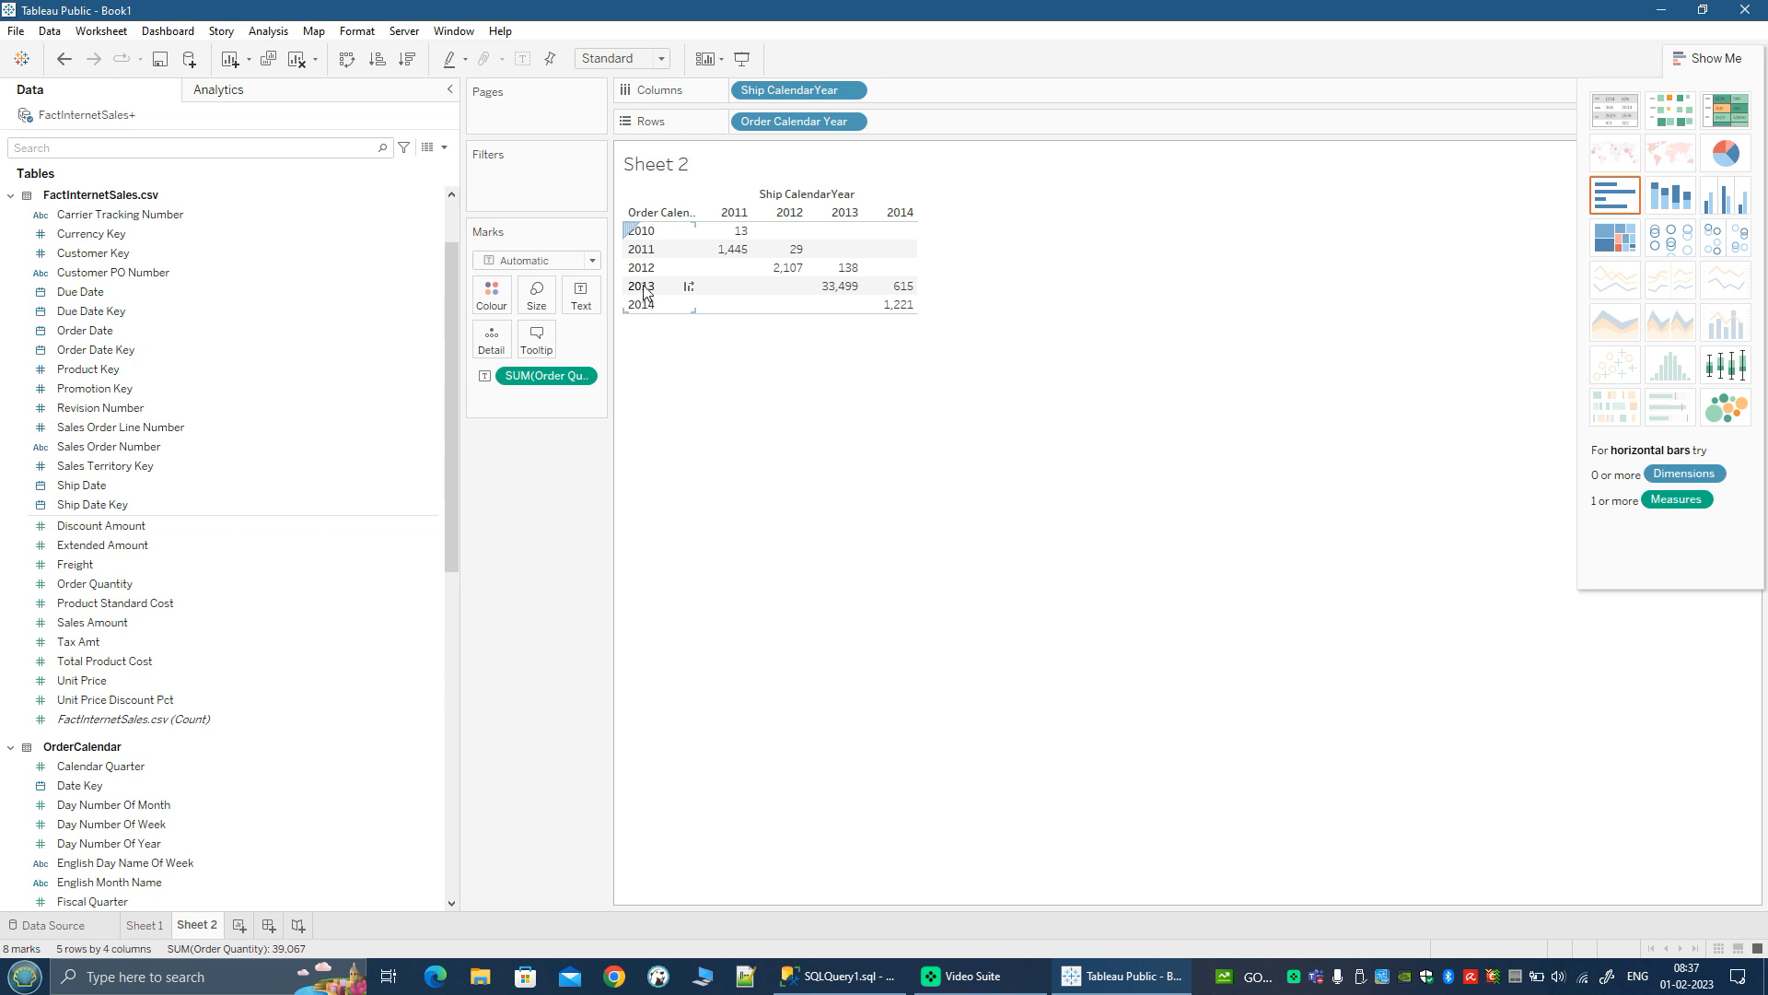
pyautogui.moveTo(843, 289)
pyautogui.click(1710, 57)
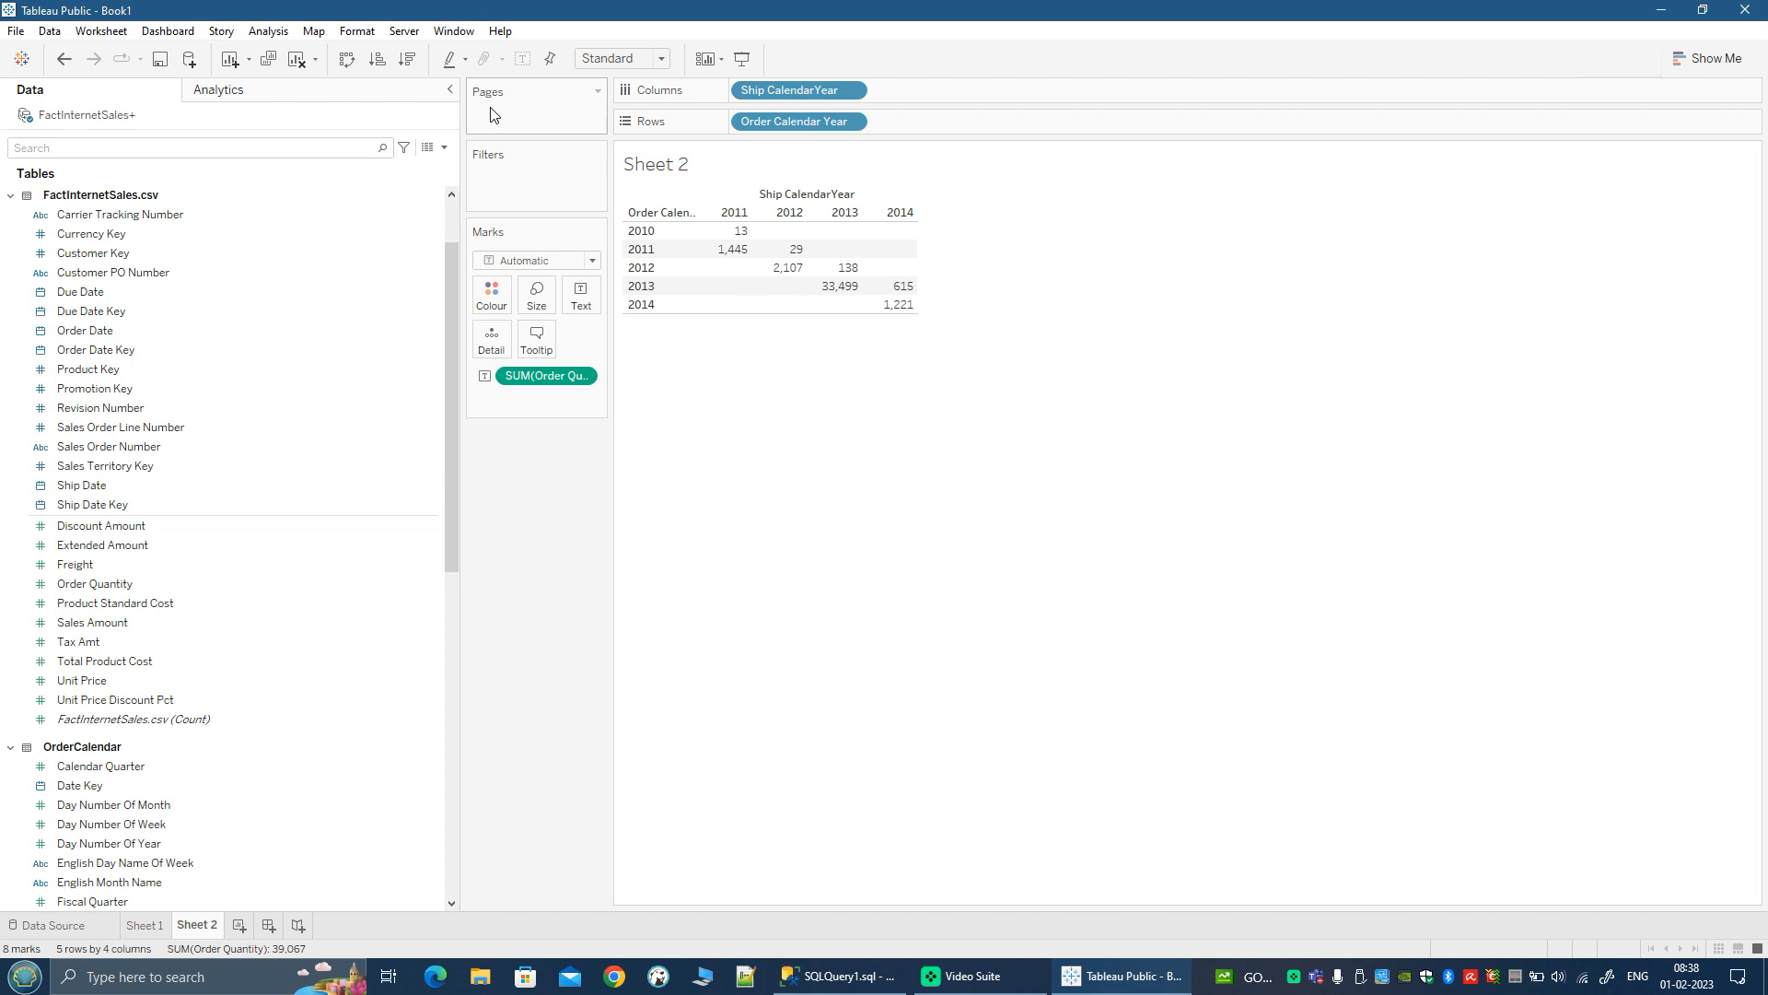
# Step: Add a new blank worksheet to the workbook and narrow its data pane
pyautogui.click(238, 926)
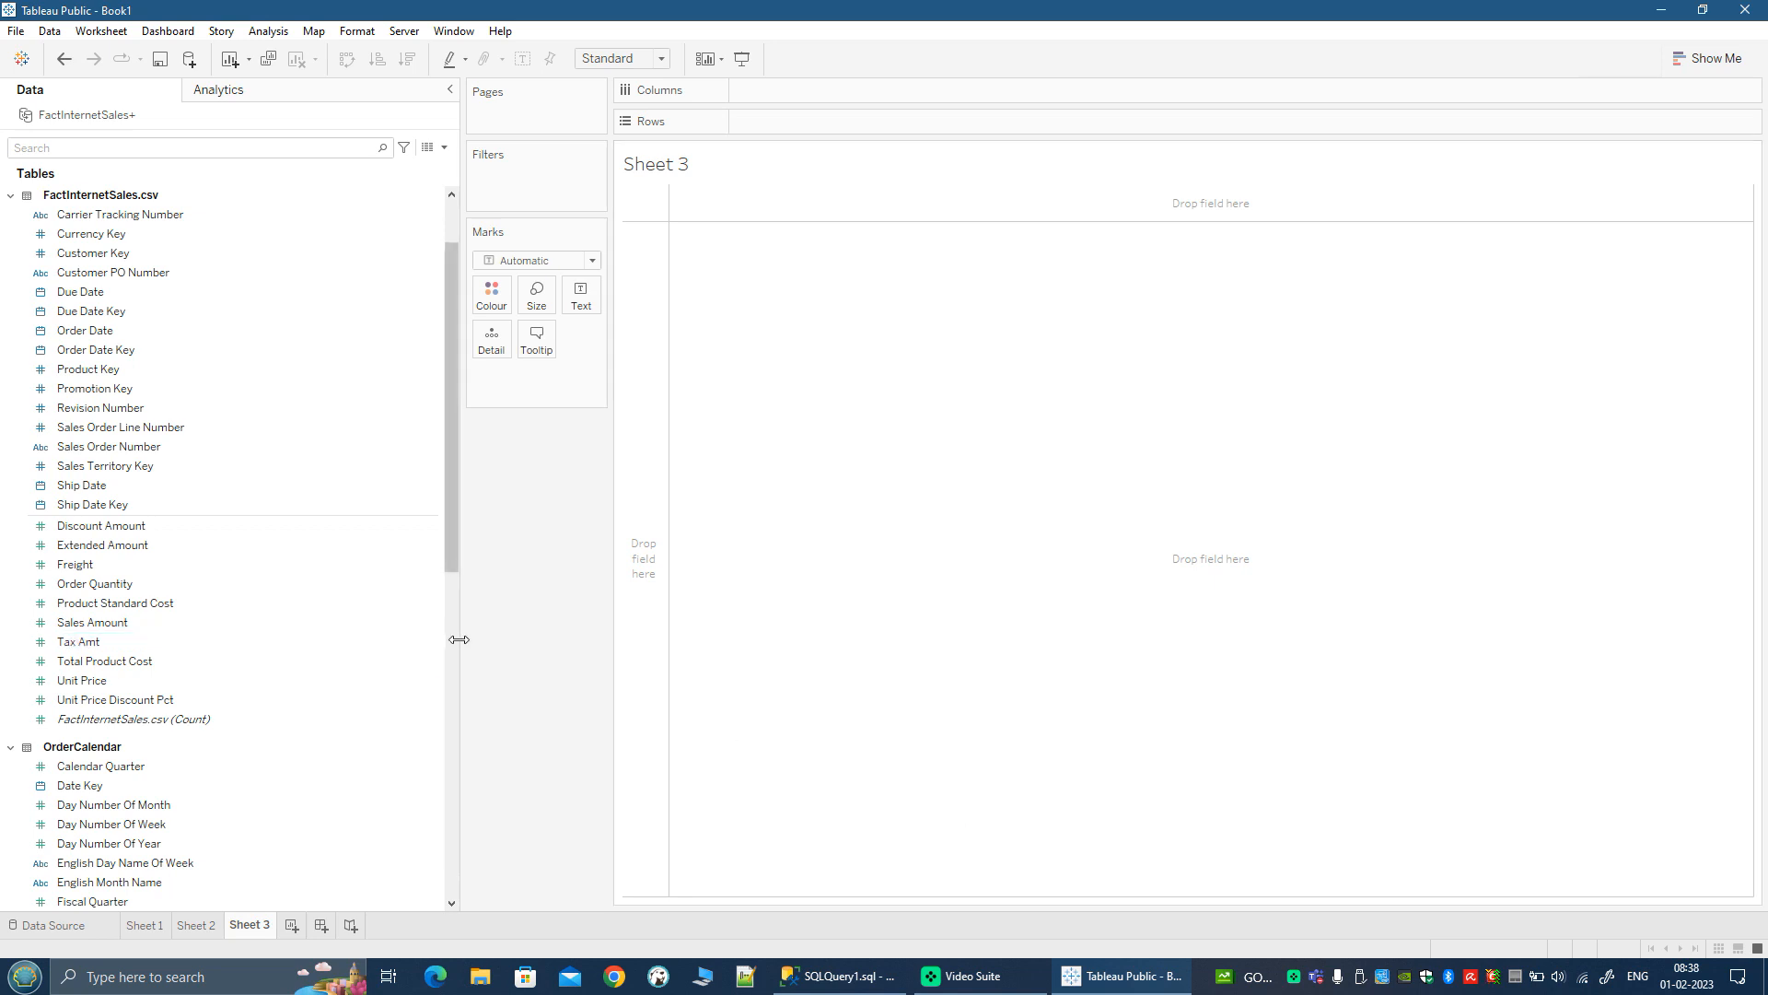
pyautogui.moveTo(459, 639); pyautogui.dragTo(368, 636)
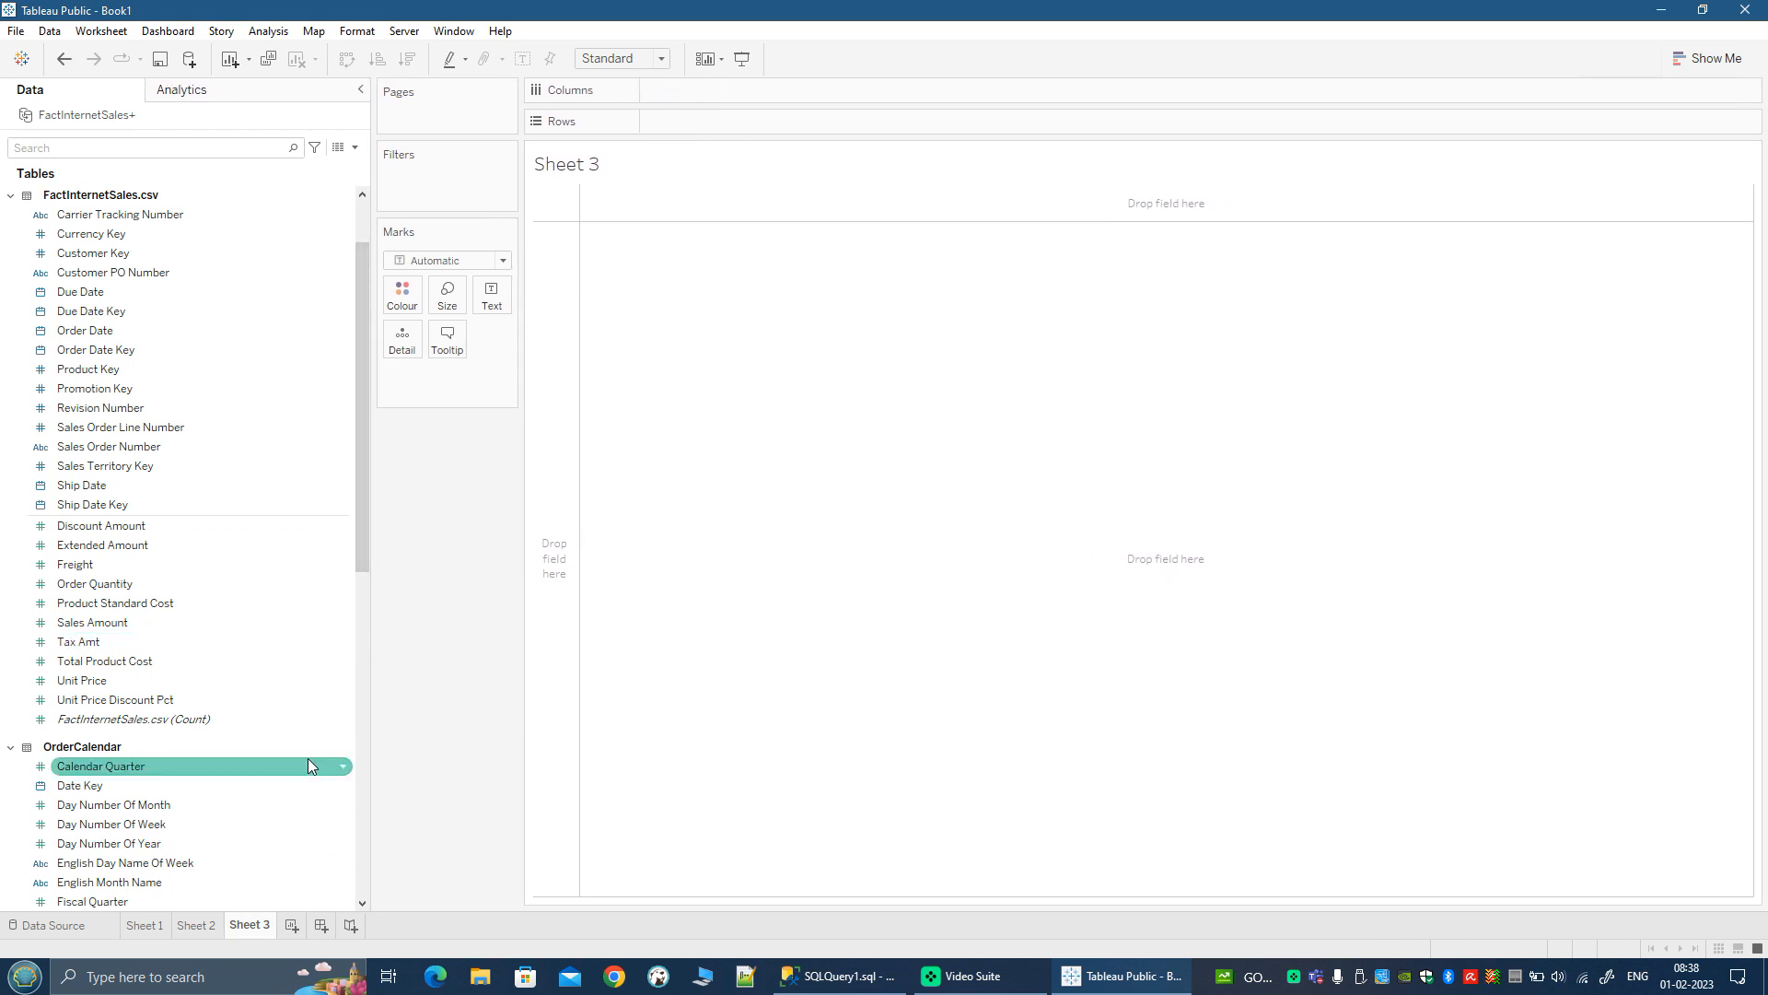
pyautogui.scroll(3, 308, 760)
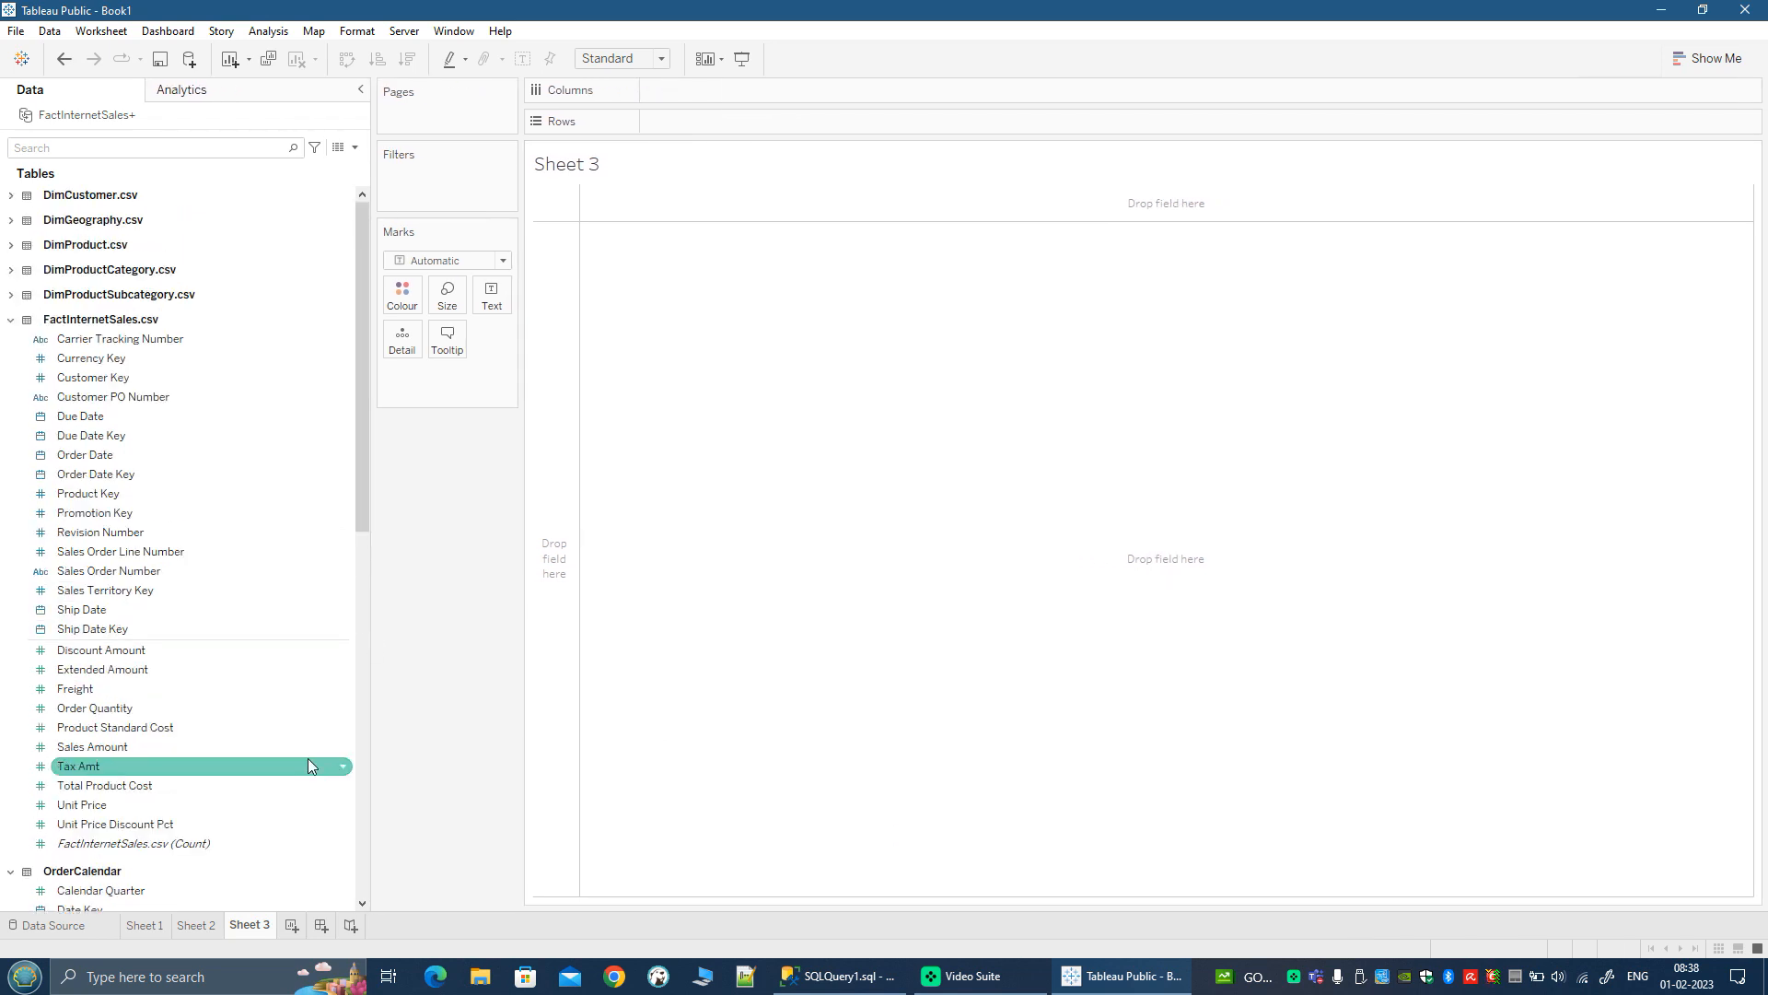
# Step: Build a bar chart on Sheet 3 with Sales Amount on rows and English Product Category Name on columns
pyautogui.scroll(-18, 186, 757)
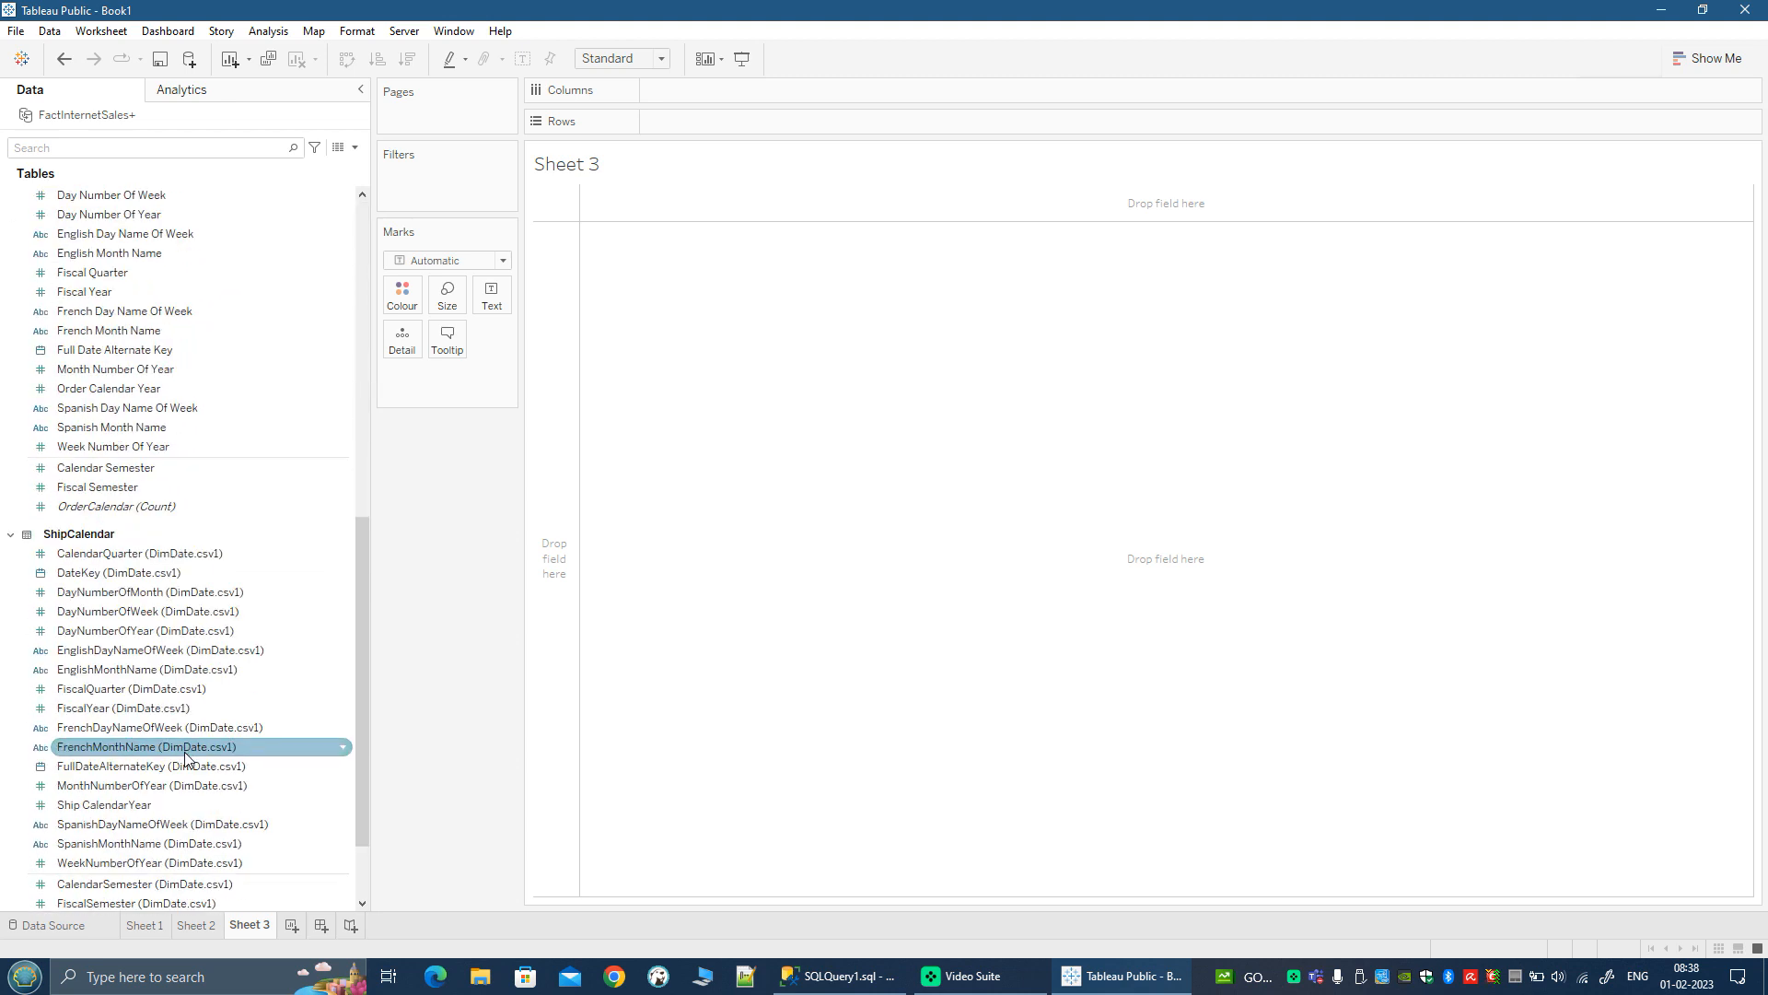
pyautogui.scroll(-3, 211, 898)
pyautogui.scroll(8, 138, 682)
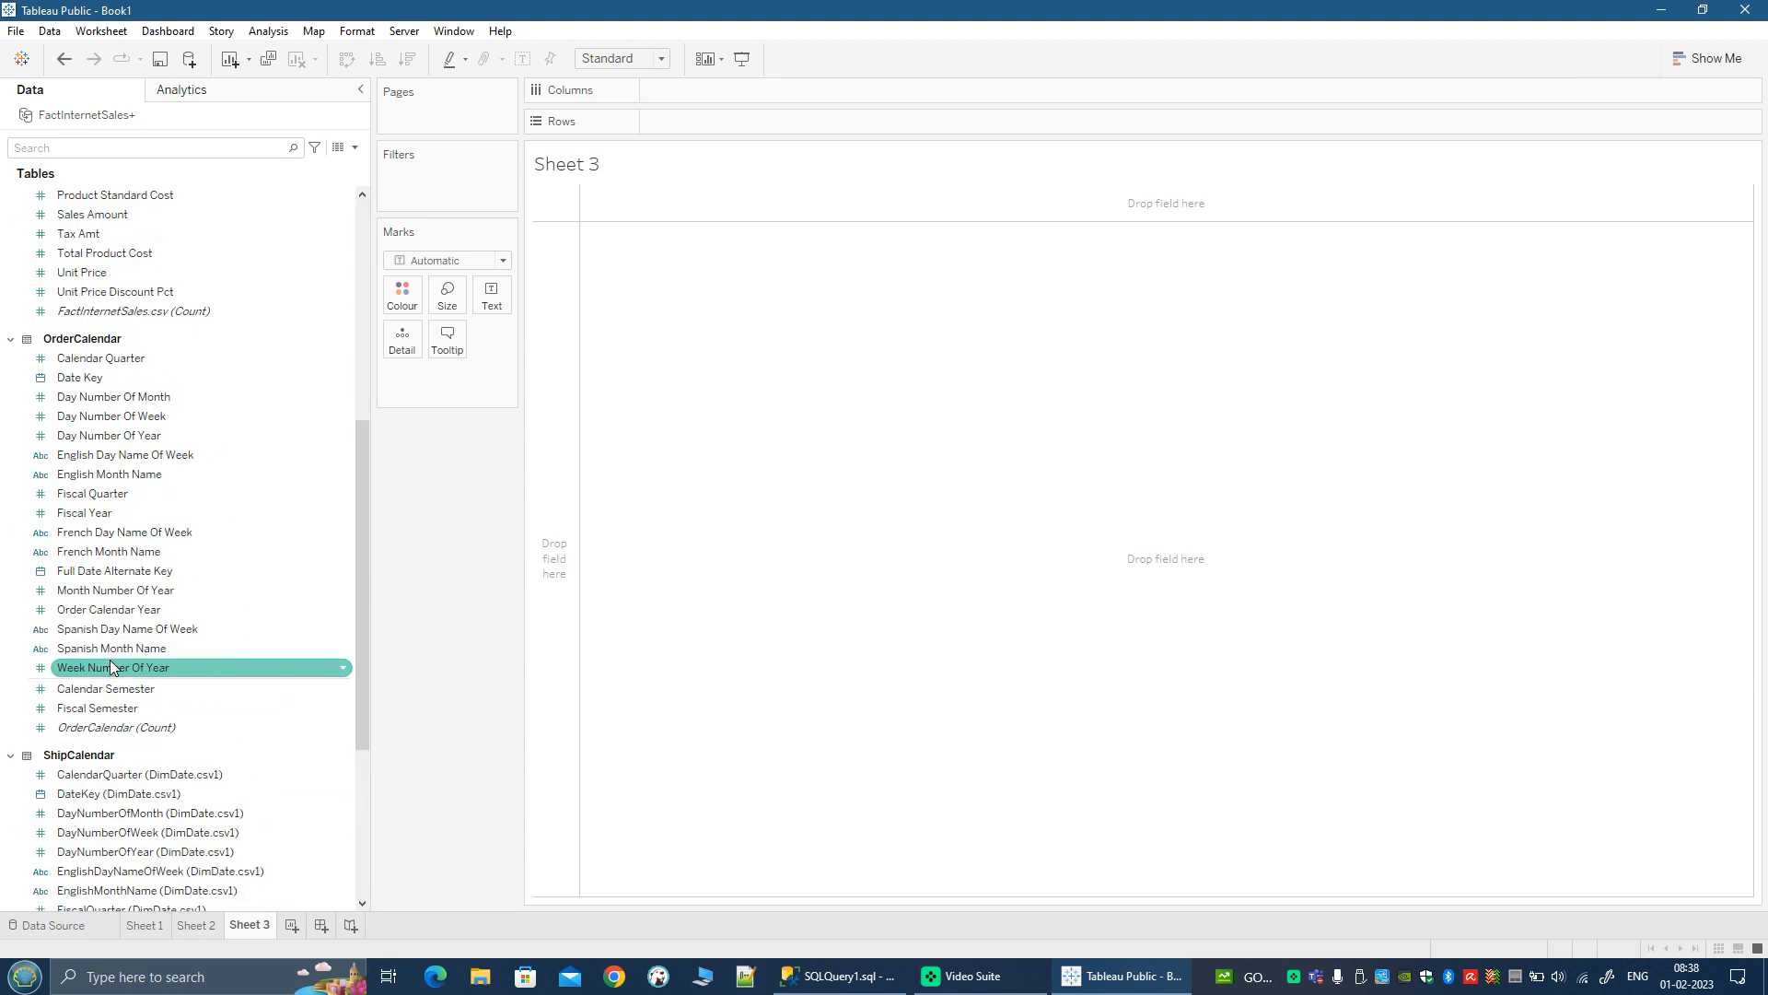
pyautogui.scroll(5, 109, 665)
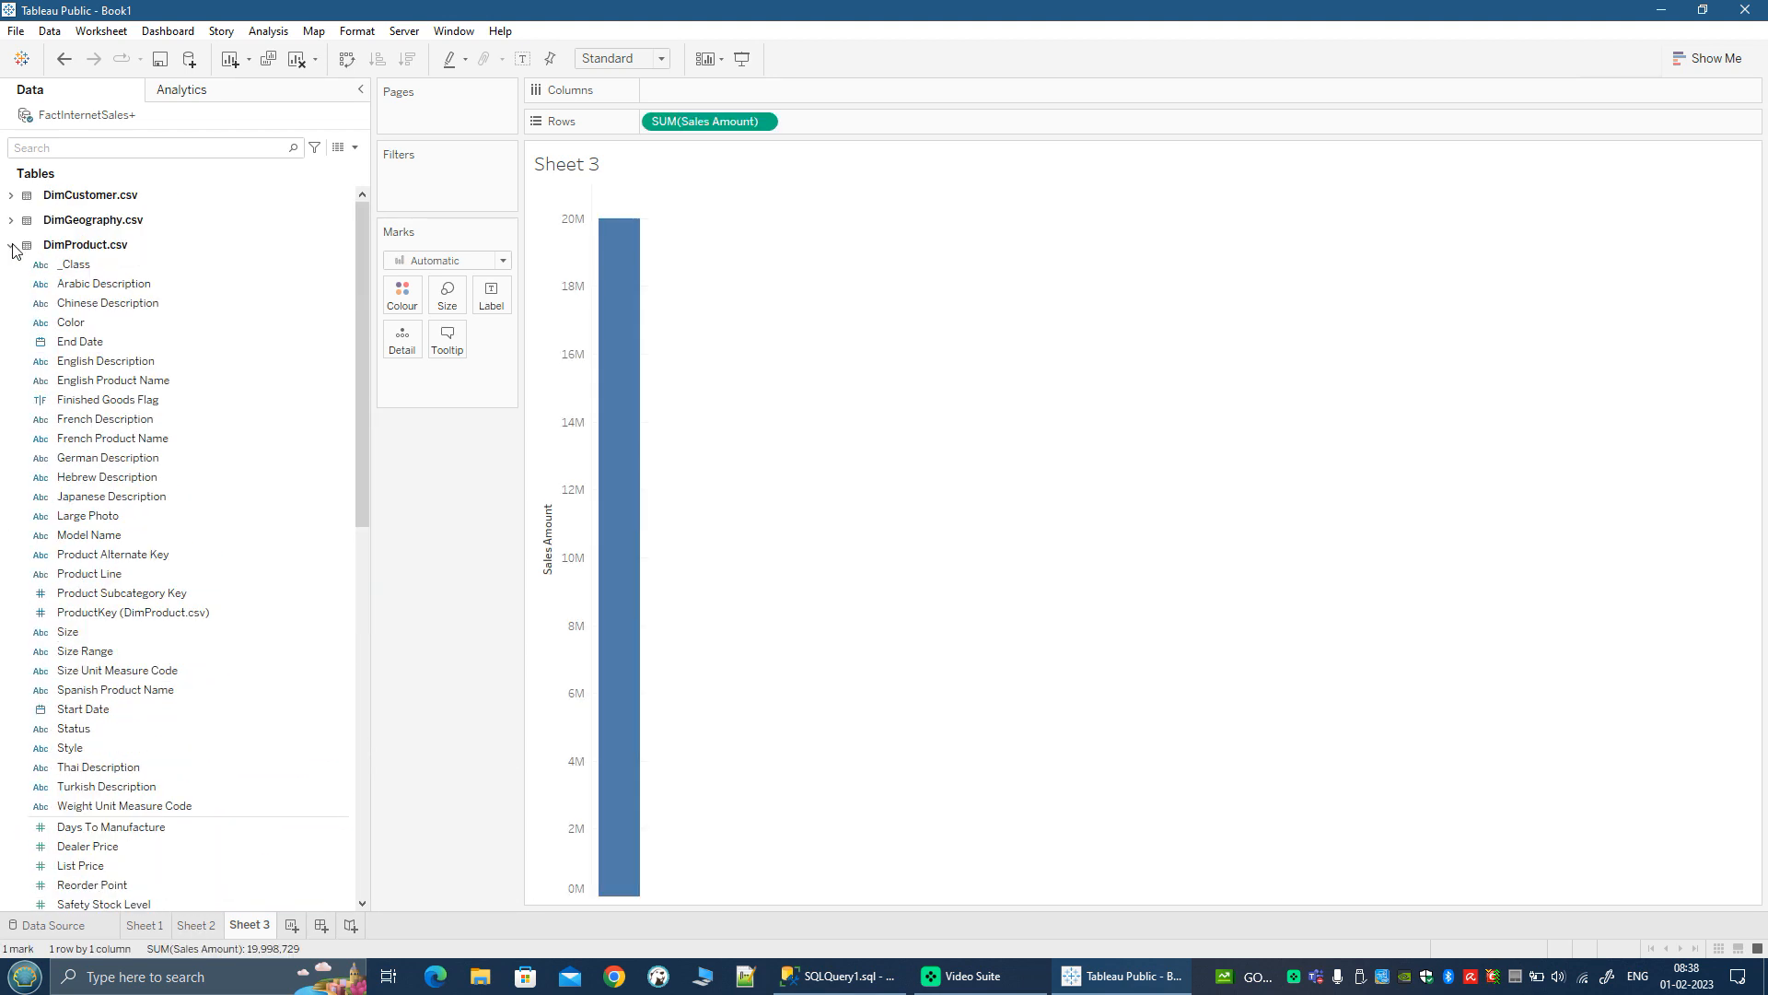
pyautogui.click(12, 245)
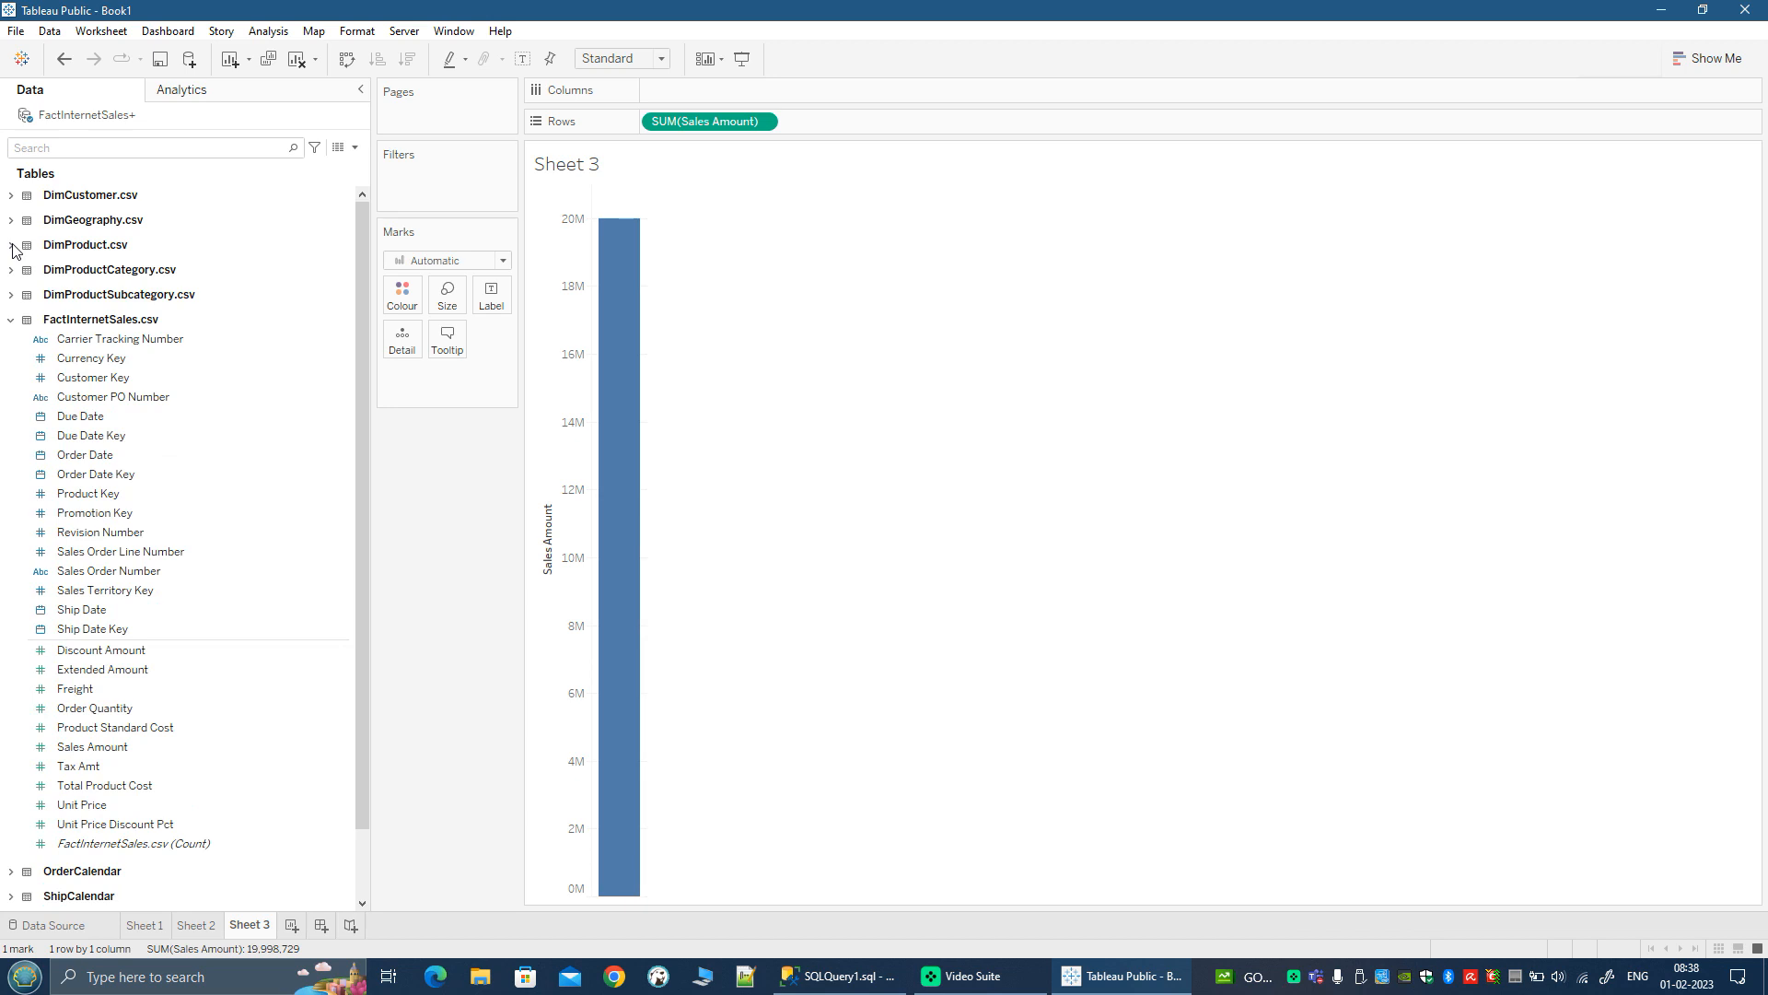
pyautogui.click(11, 270)
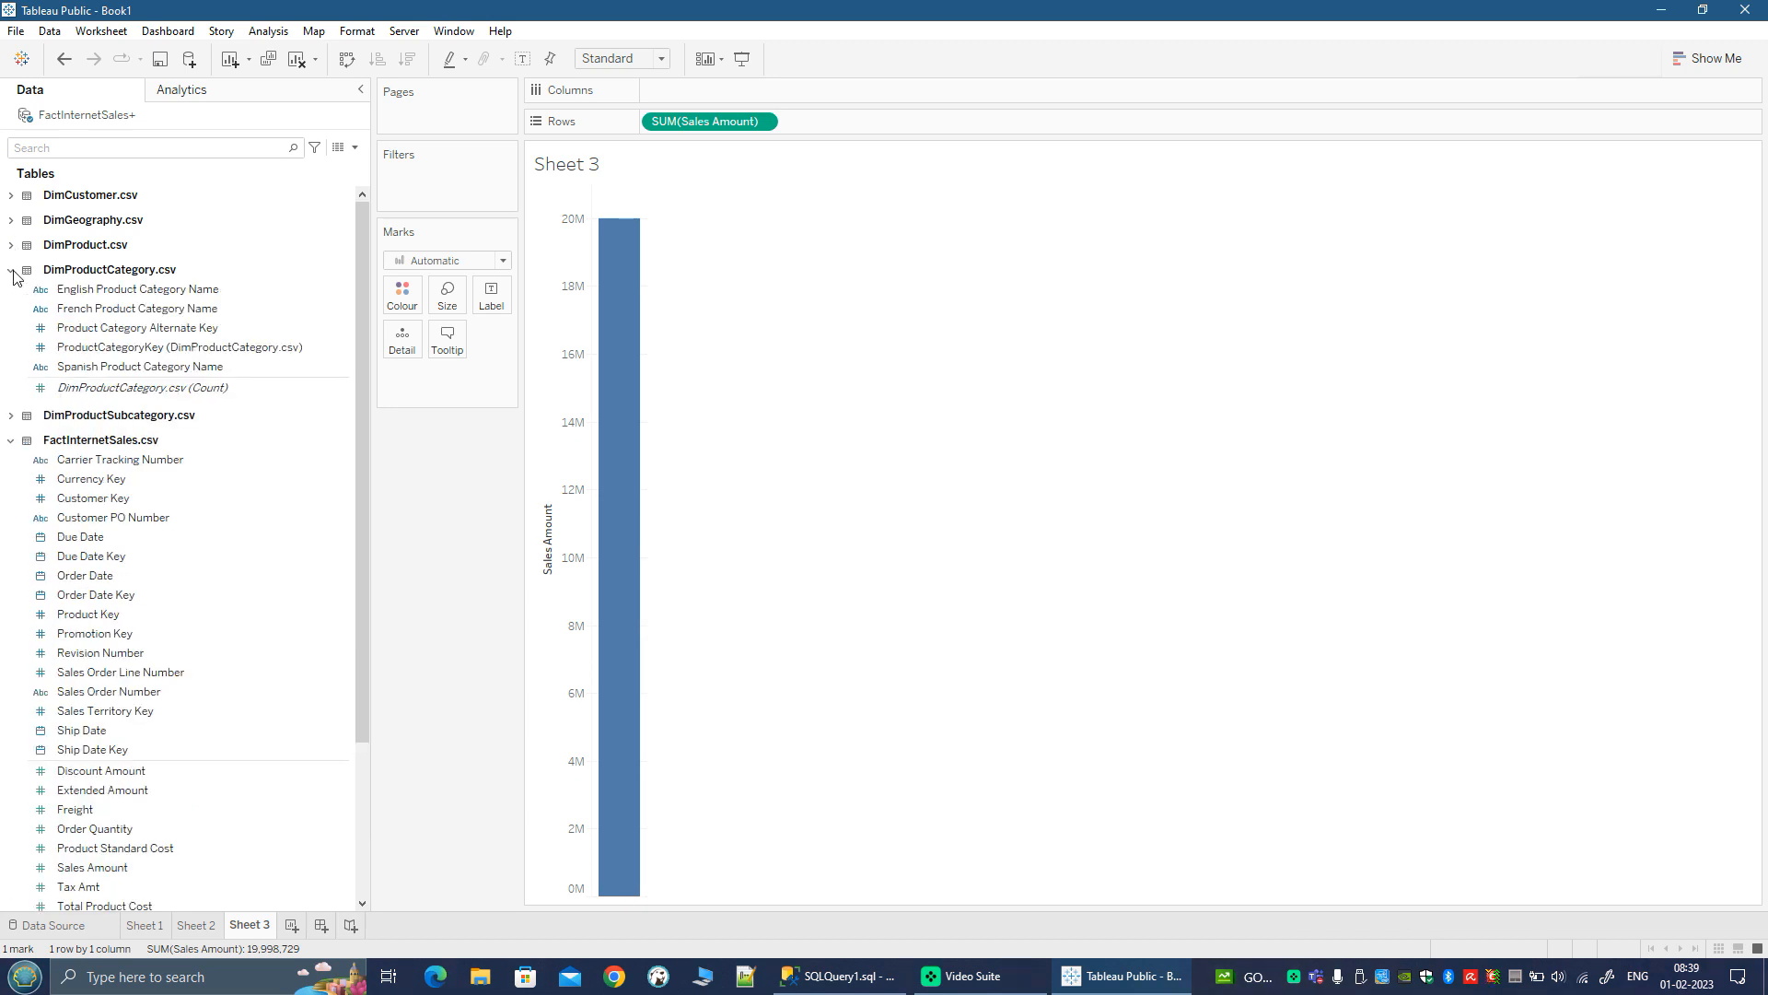
pyautogui.click(147, 291)
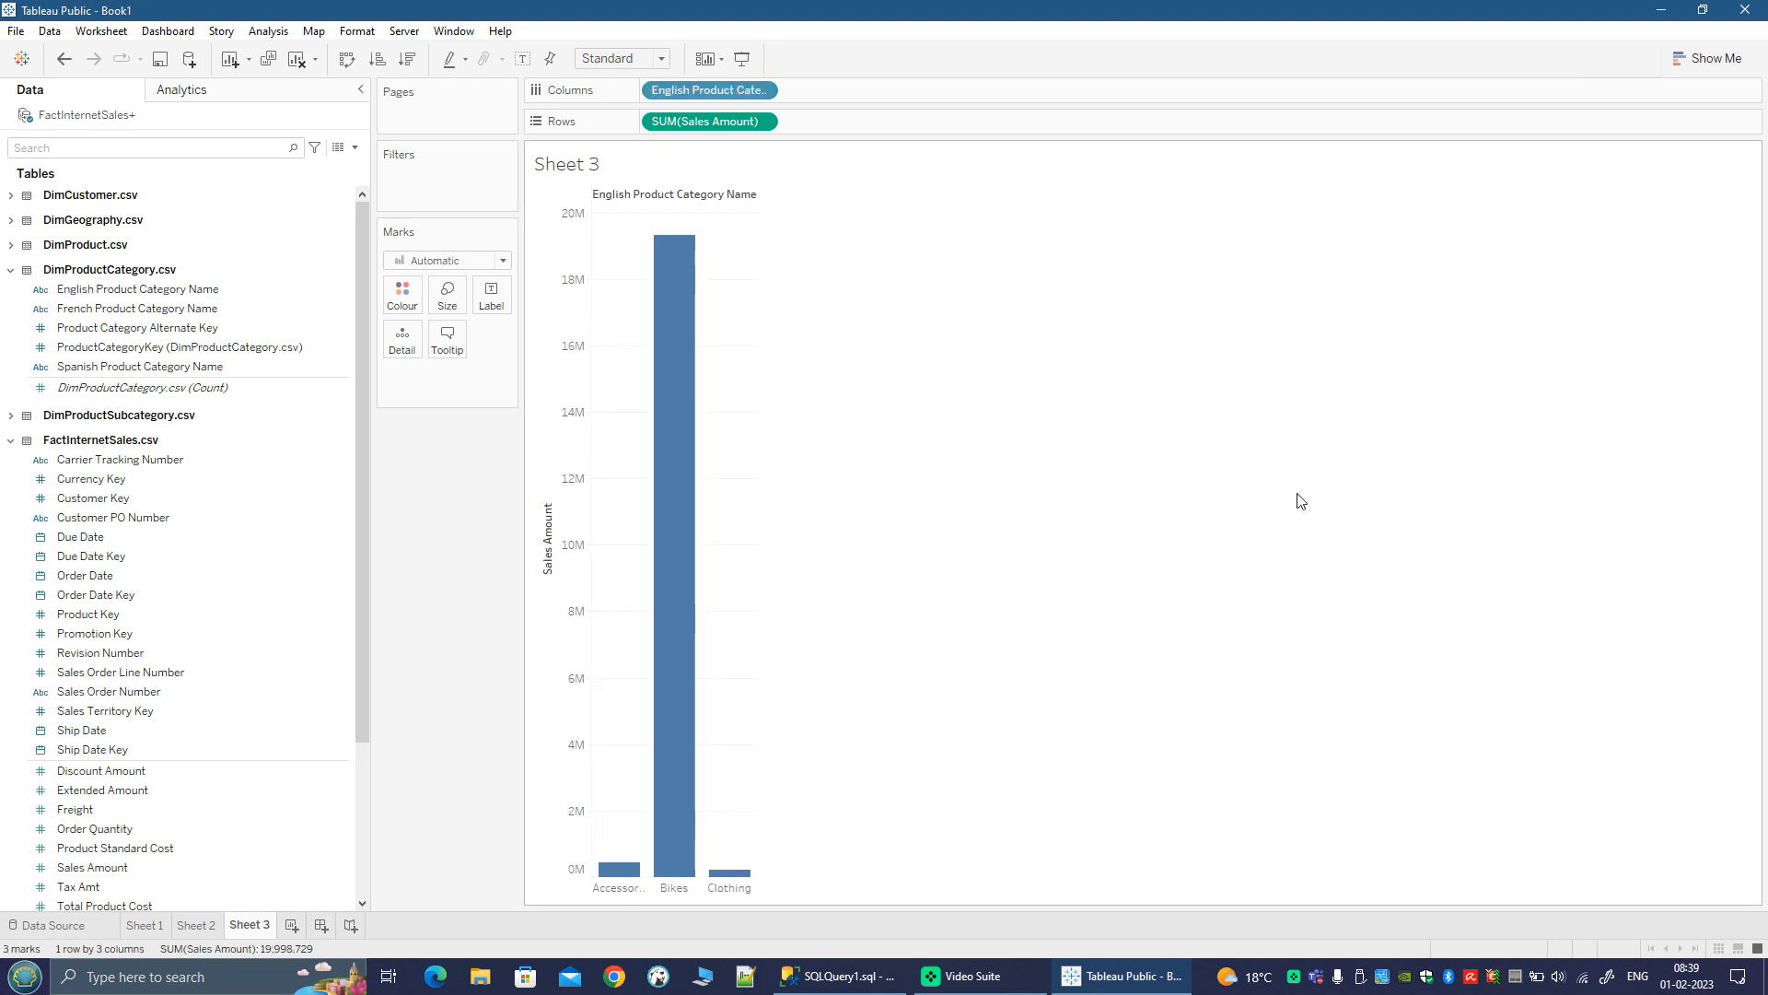
# Step: Convert the product category bar chart into a packed bubbles chart and hide the chart type suggestions
pyautogui.click(1709, 58)
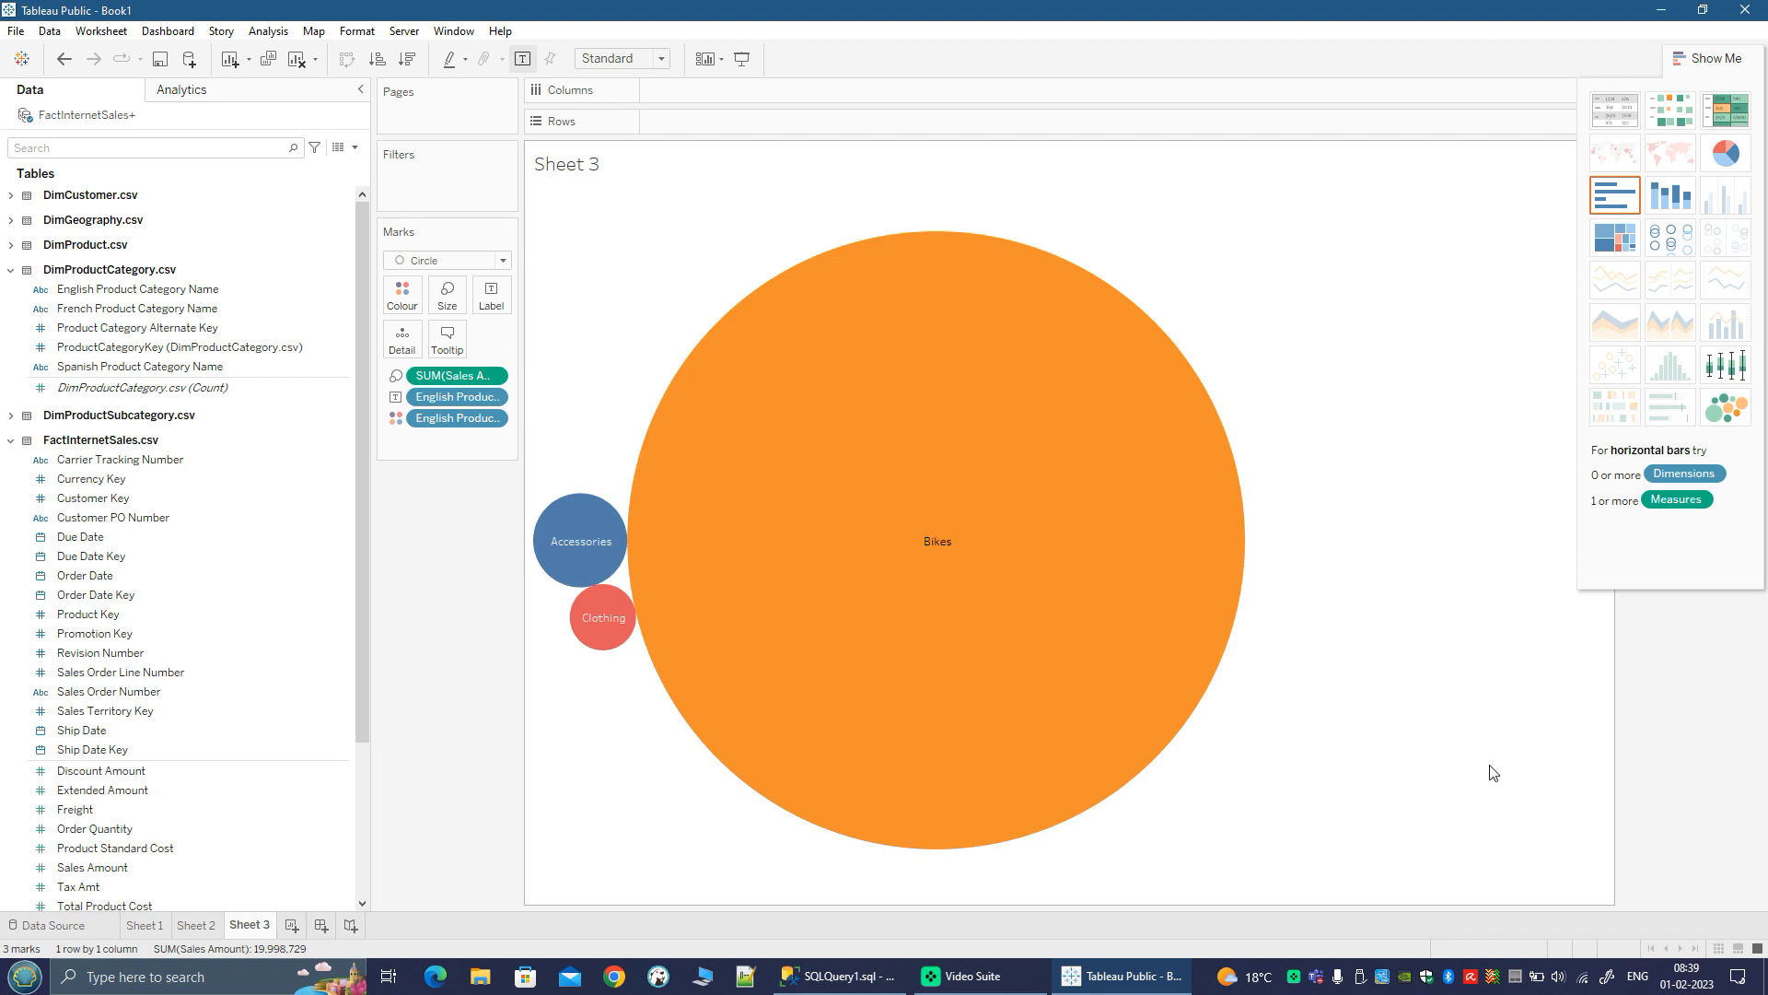
pyautogui.click(1705, 61)
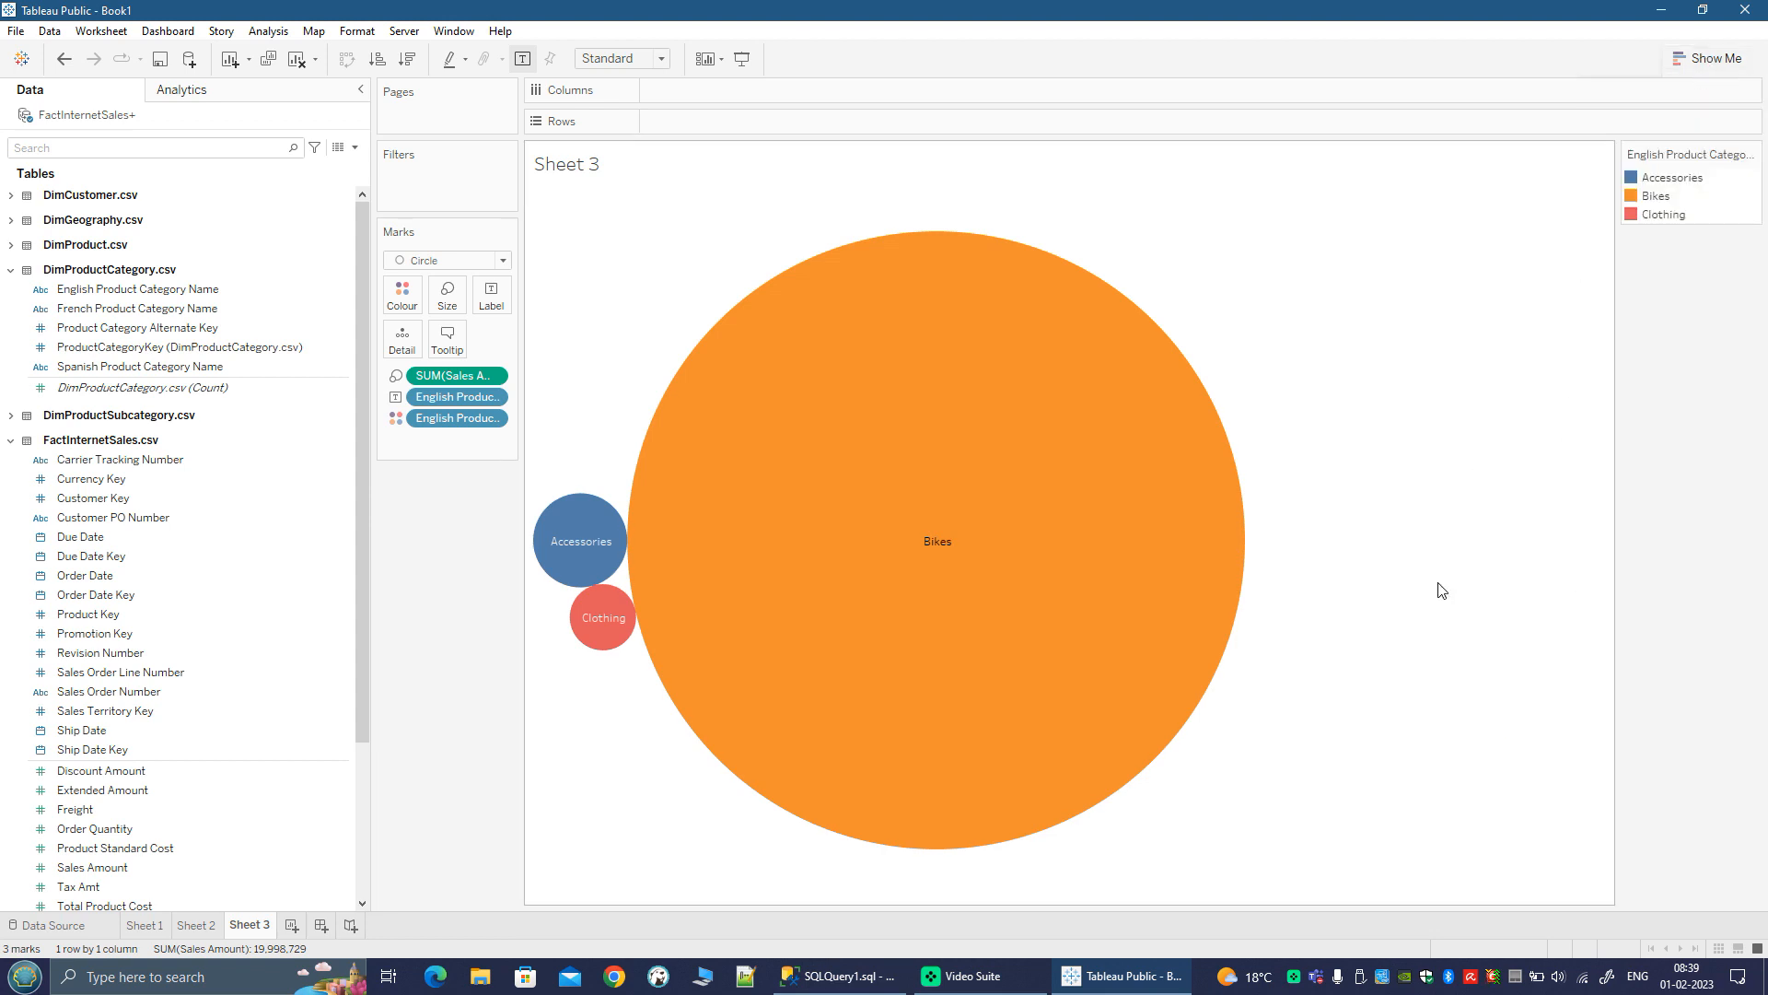
pyautogui.moveTo(1168, 703)
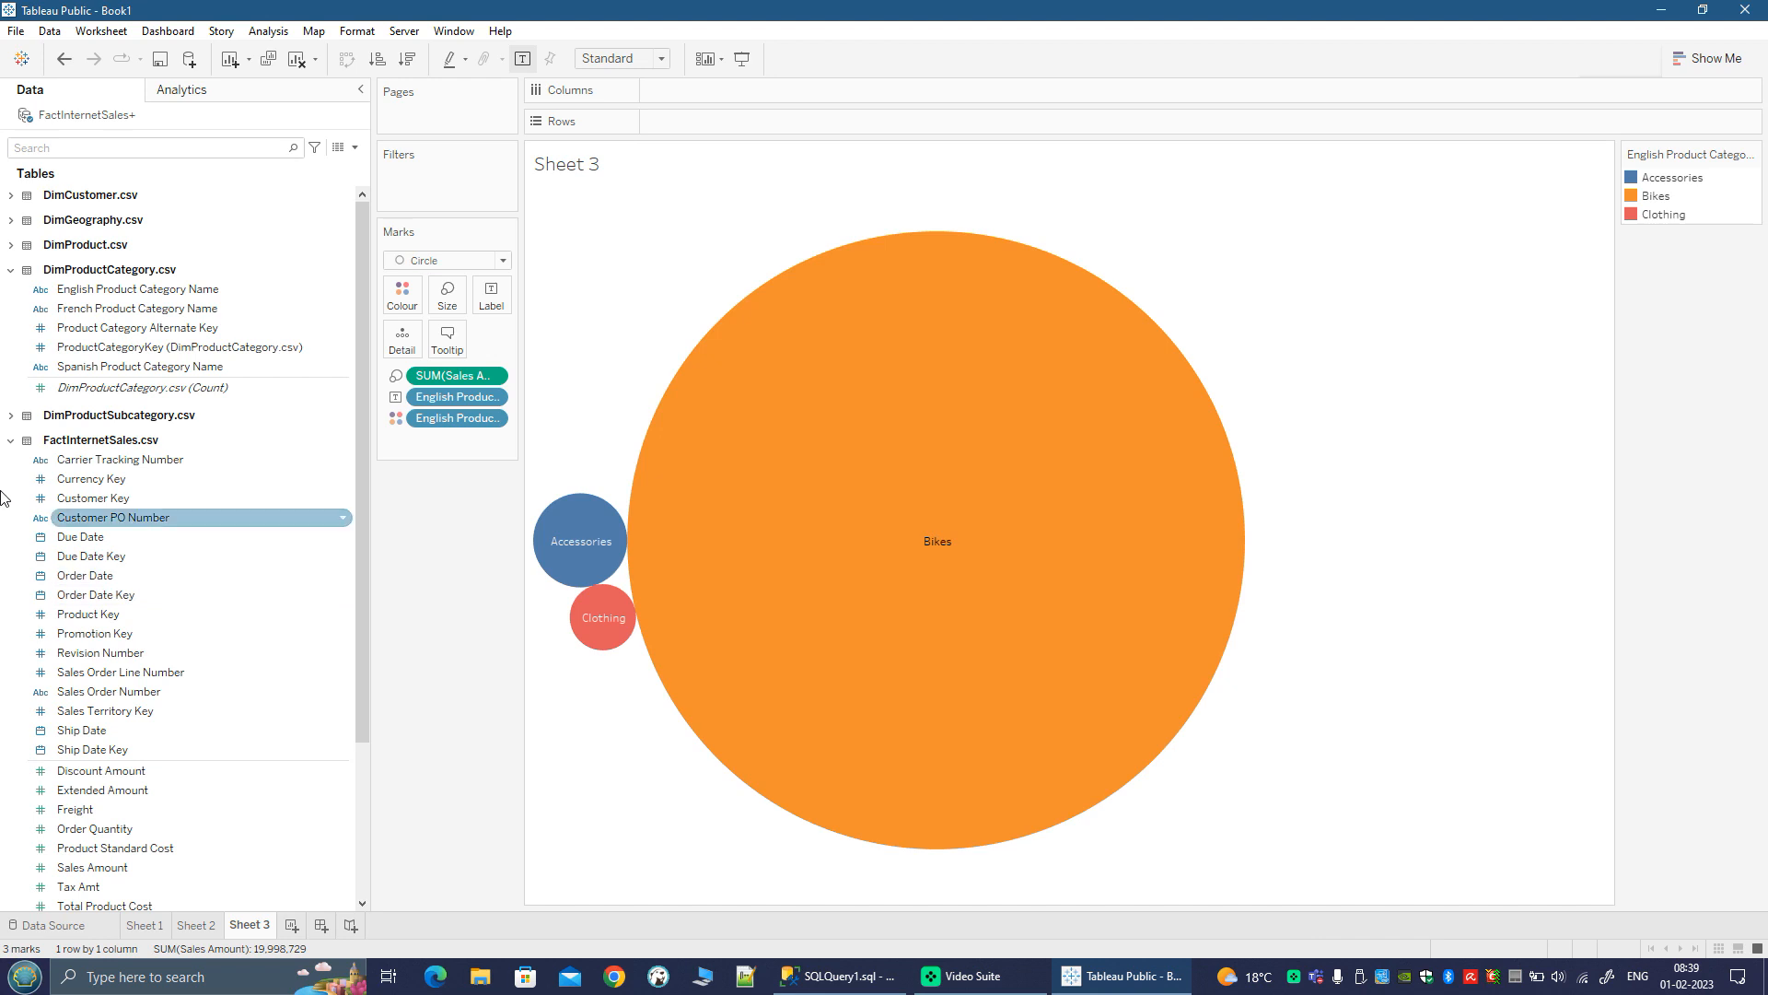
# Step: Add Order Calendar Year from OrderCalendar to Pages to page the bubble chart by year, and widen the legend and page control area
pyautogui.click(10, 441)
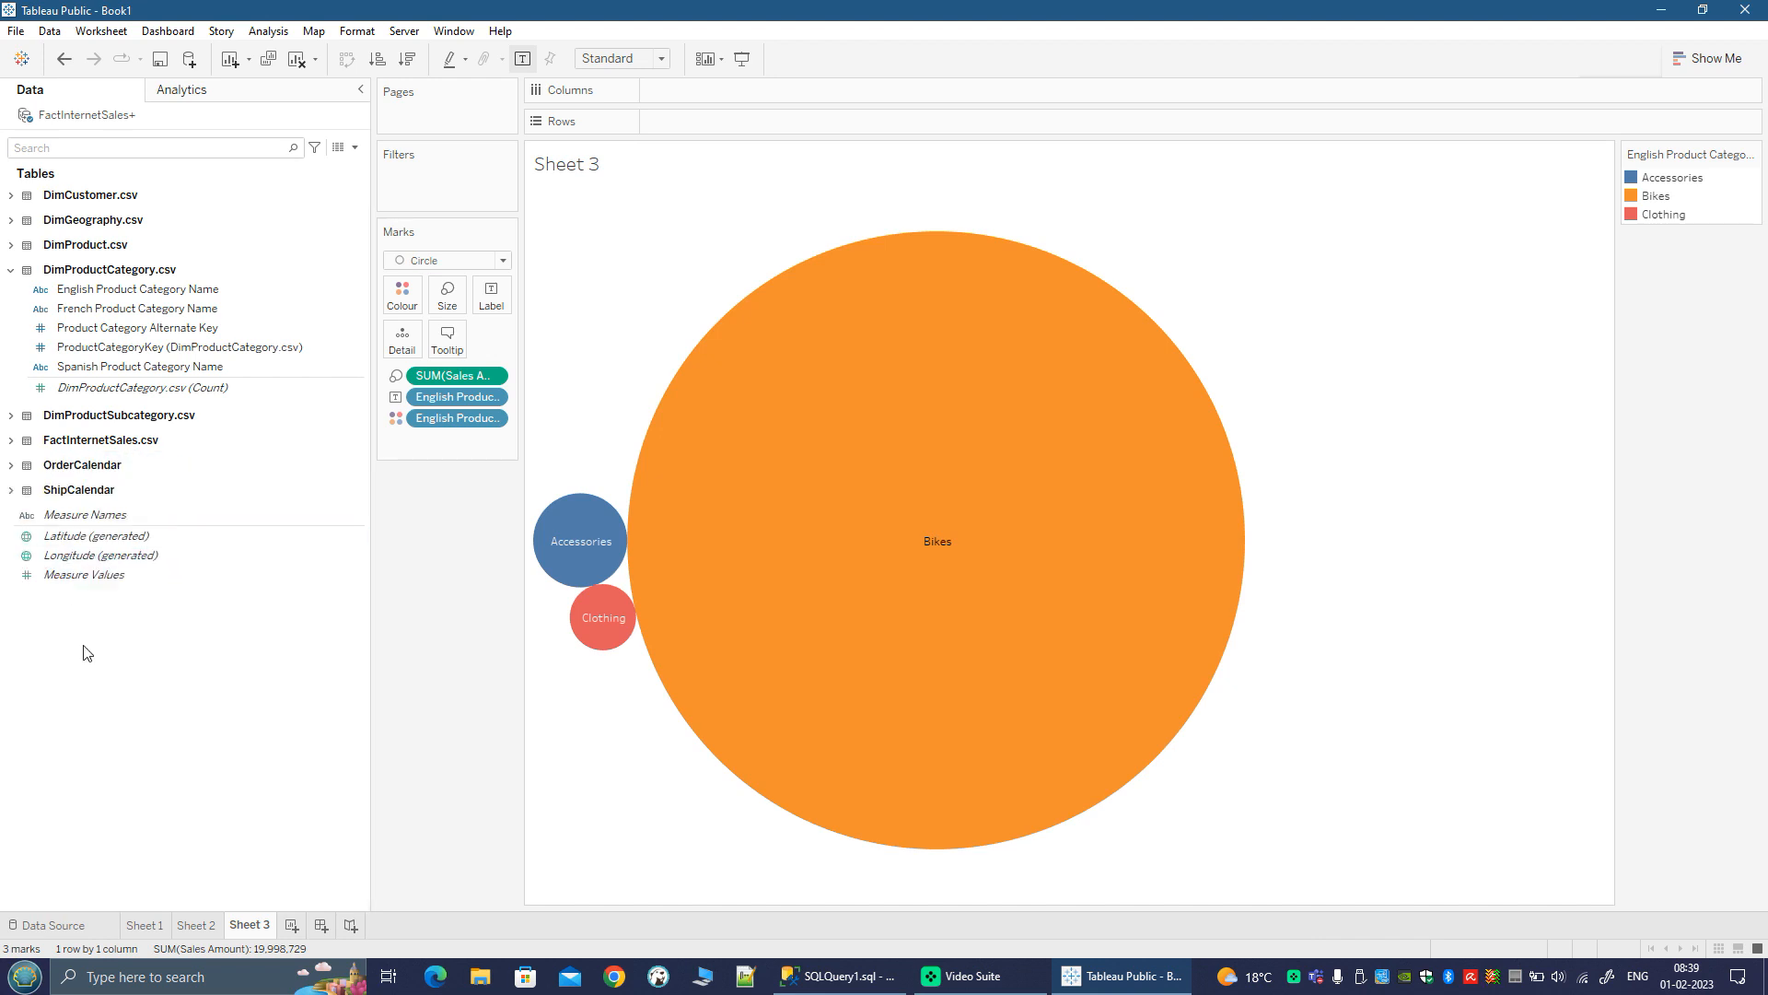
pyautogui.click(10, 466)
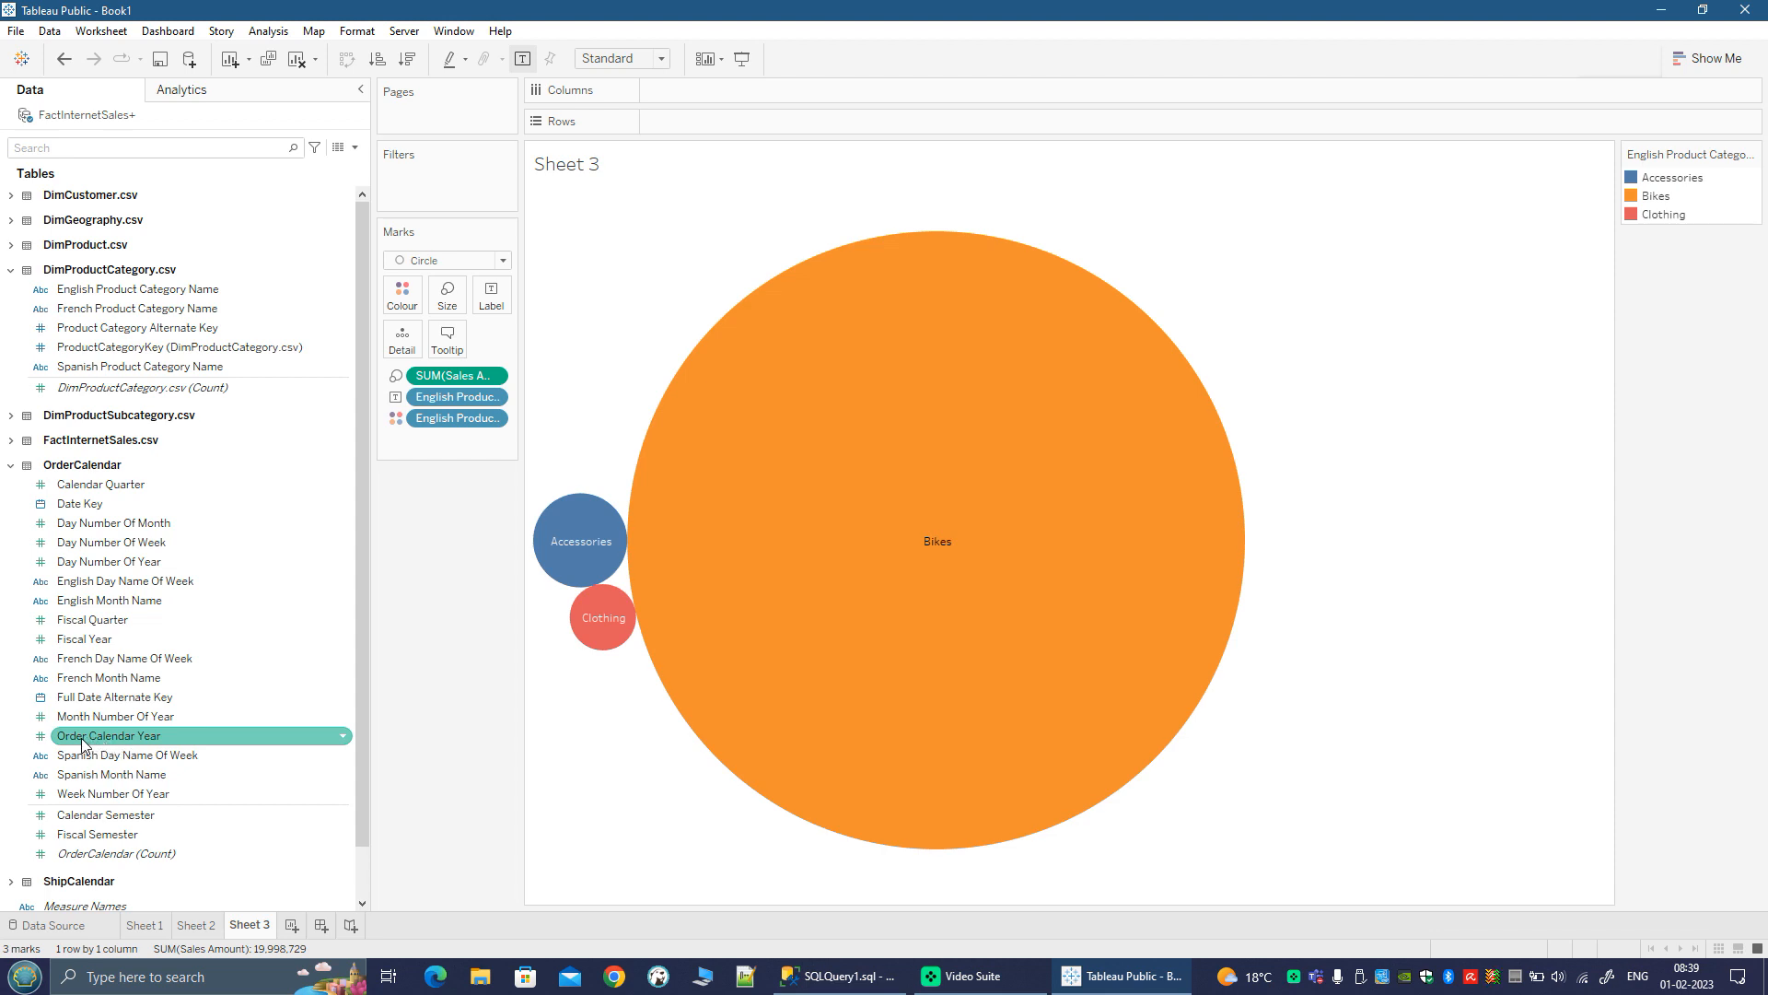
pyautogui.moveTo(82, 744); pyautogui.dragTo(412, 114)
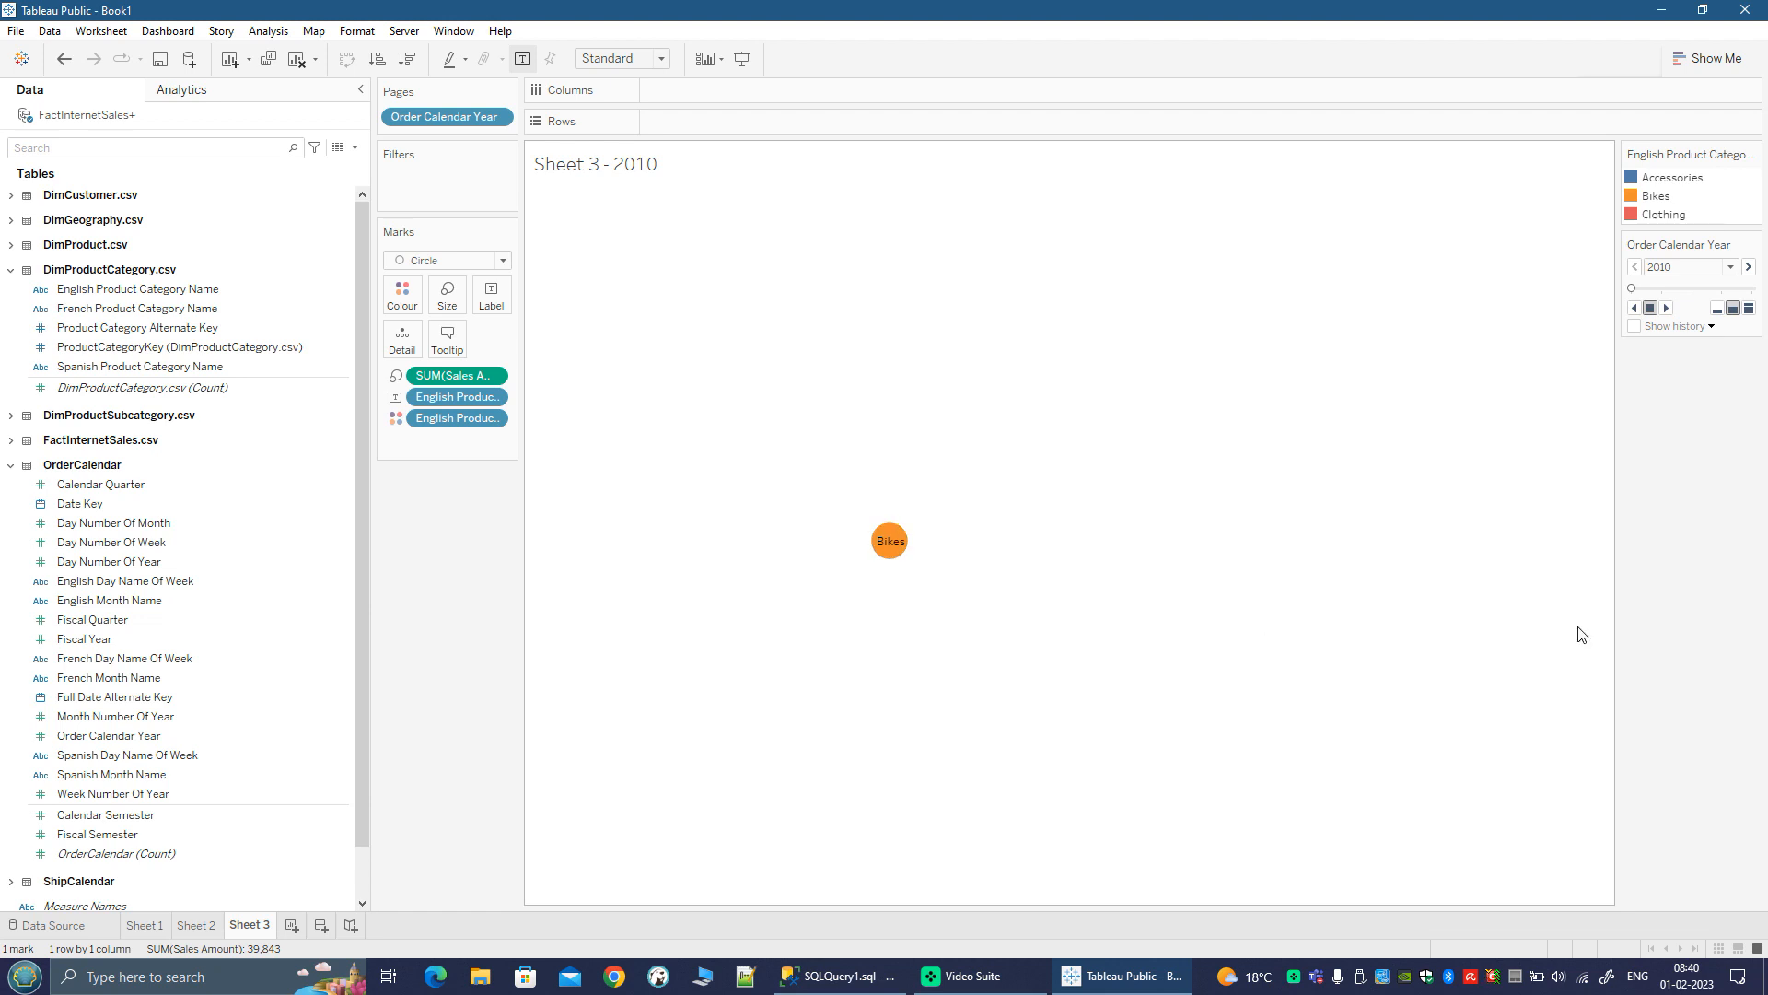
pyautogui.moveTo(1616, 505); pyautogui.dragTo(1480, 502)
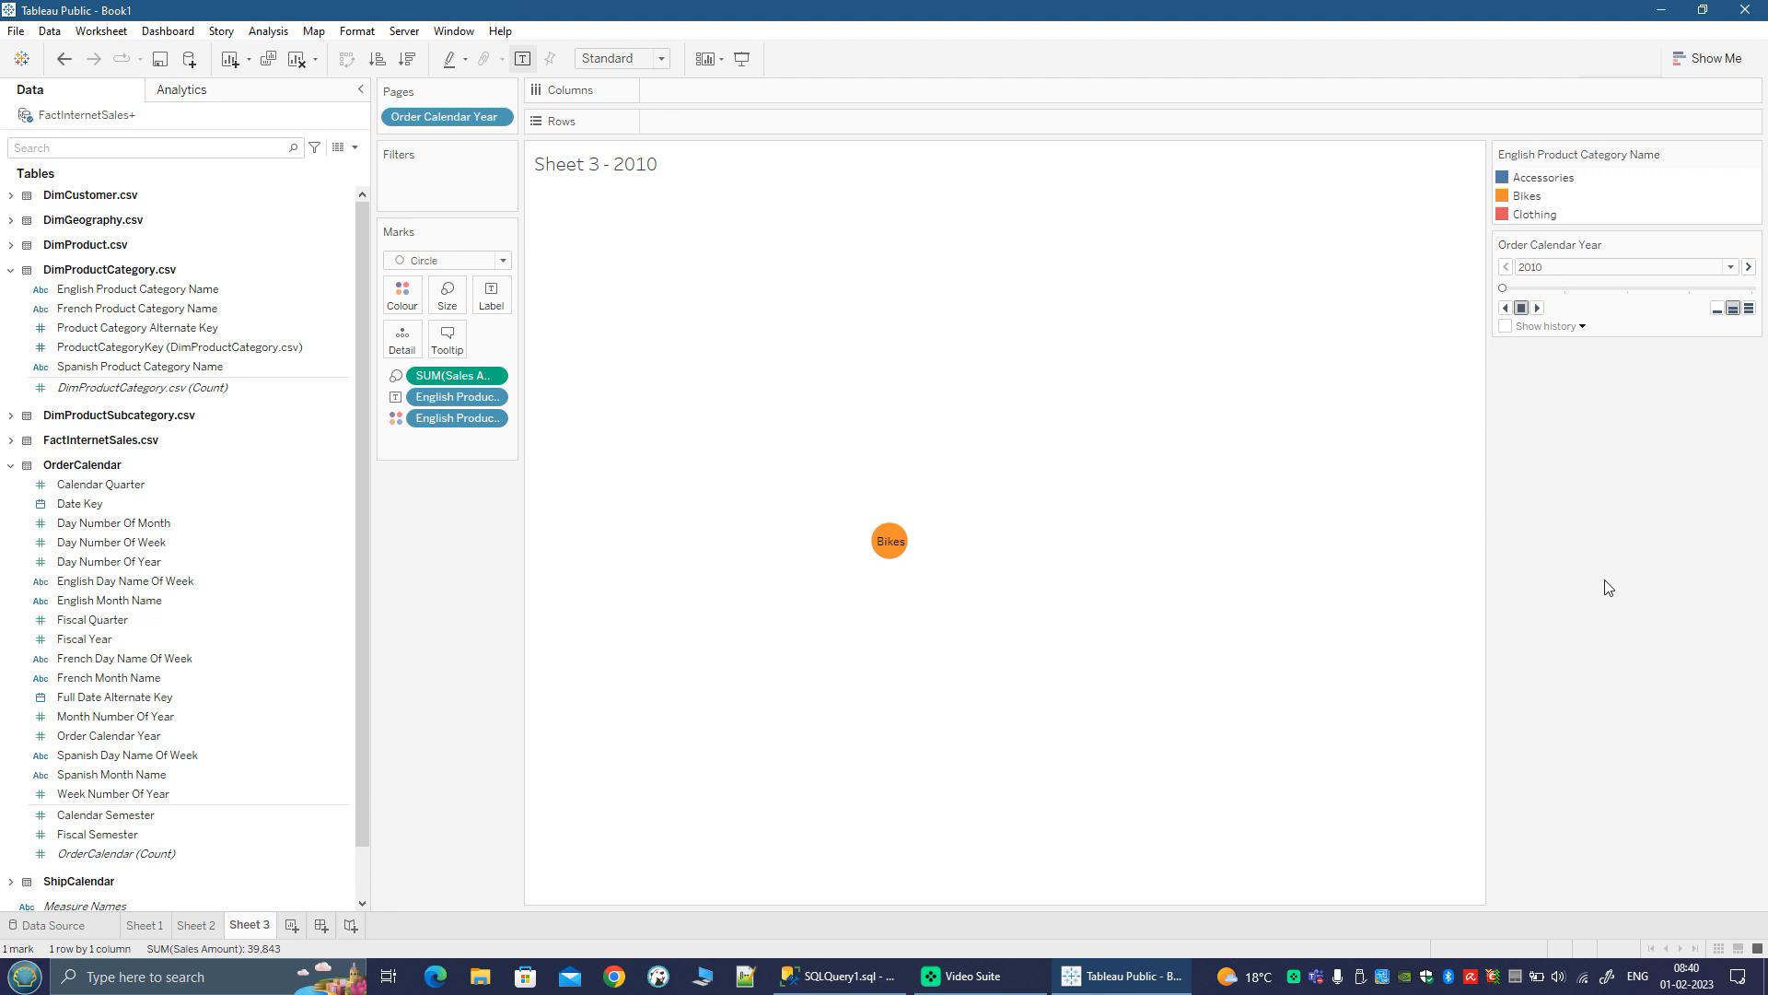
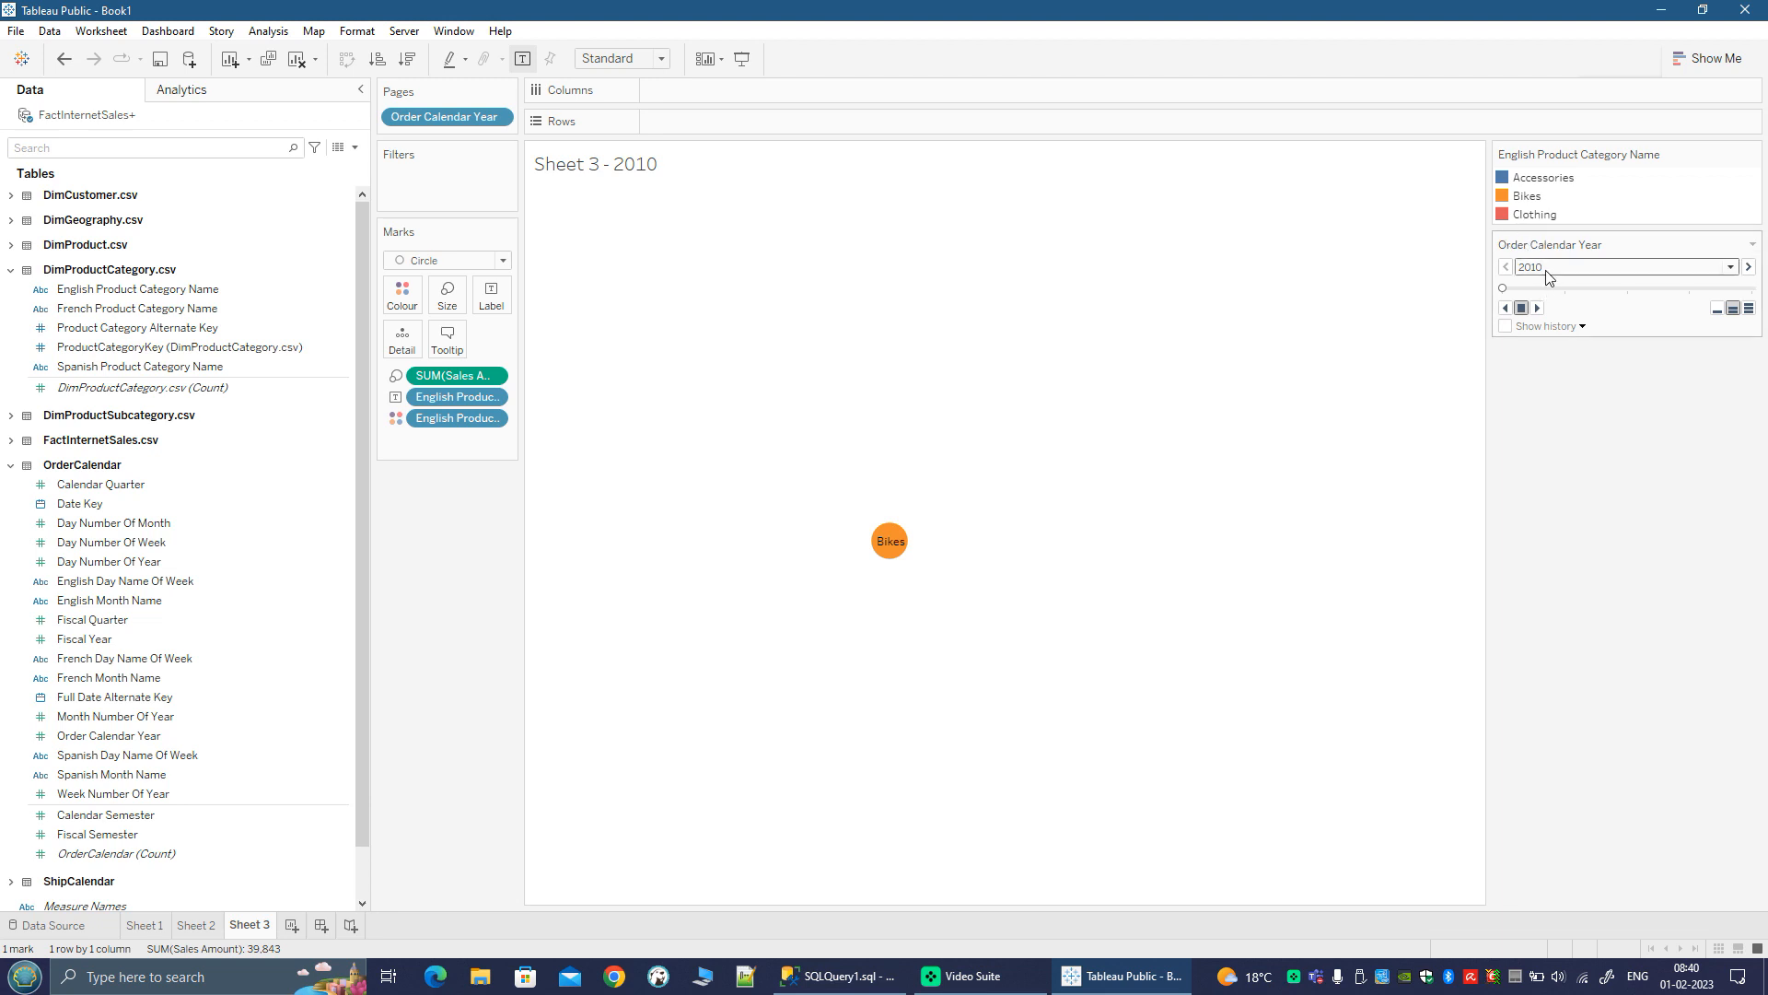
# Step: Step the bubble chart through the order years one page at a time, from 2010 up to 2014
pyautogui.click(1749, 267)
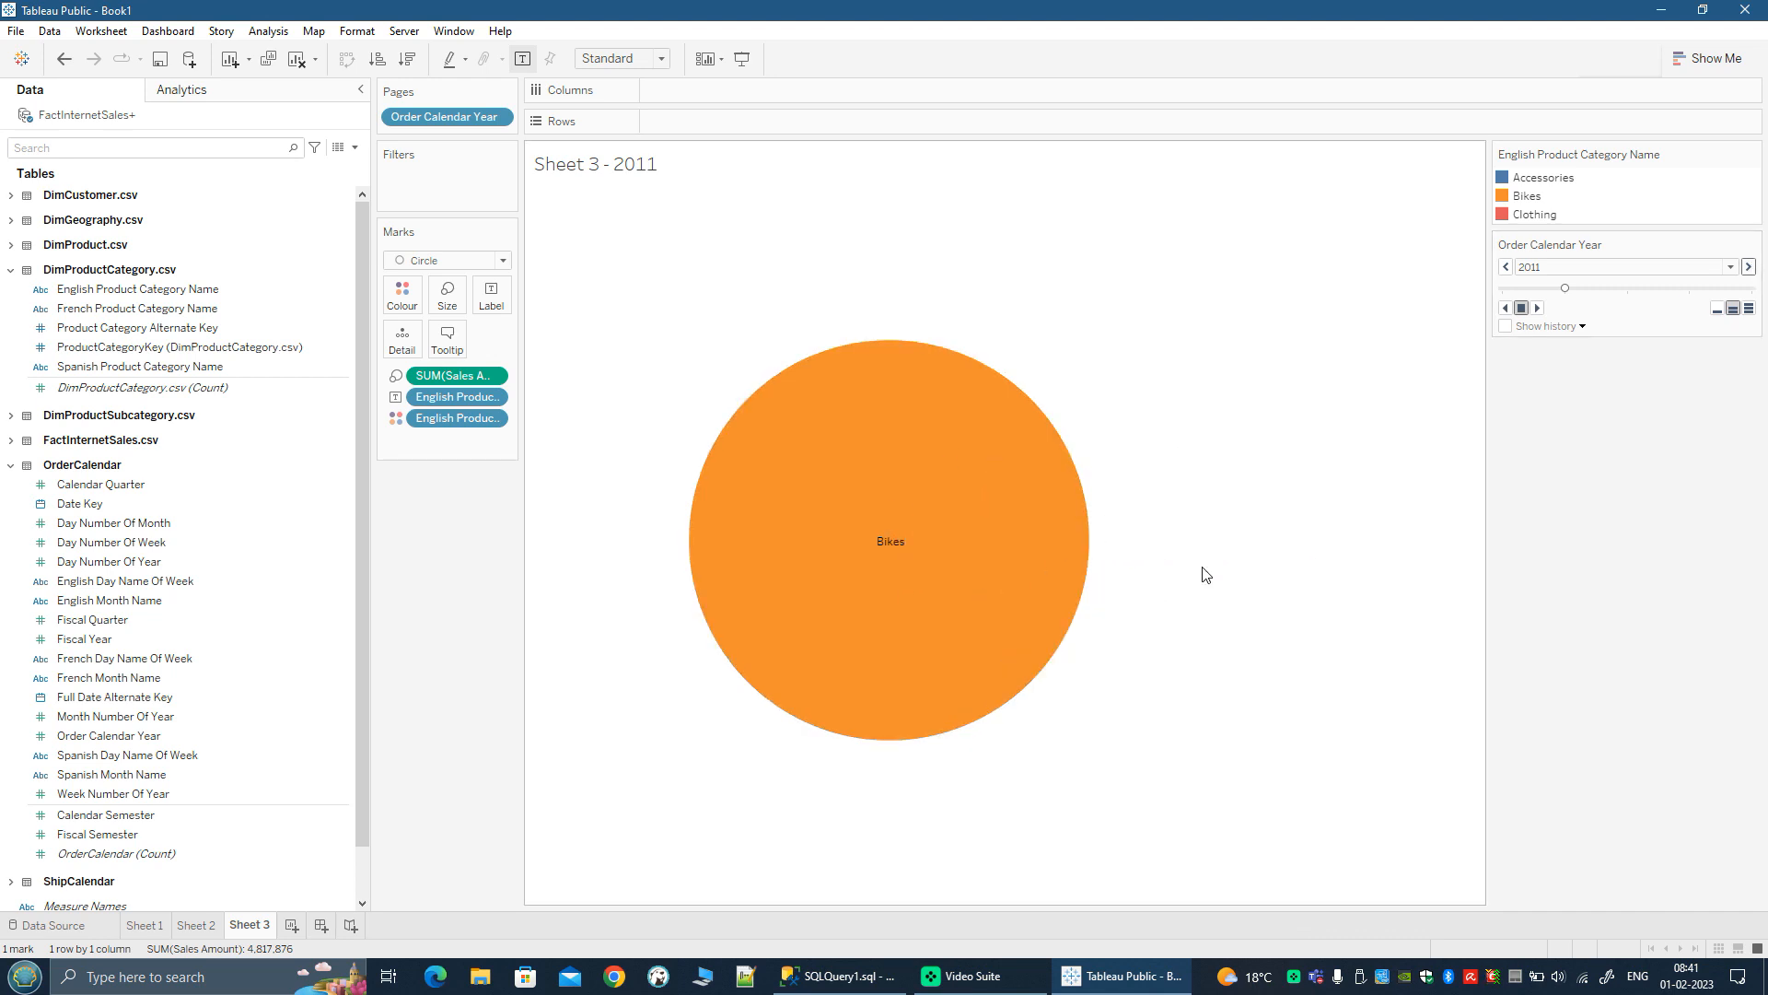
pyautogui.click(1507, 267)
pyautogui.moveTo(893, 544)
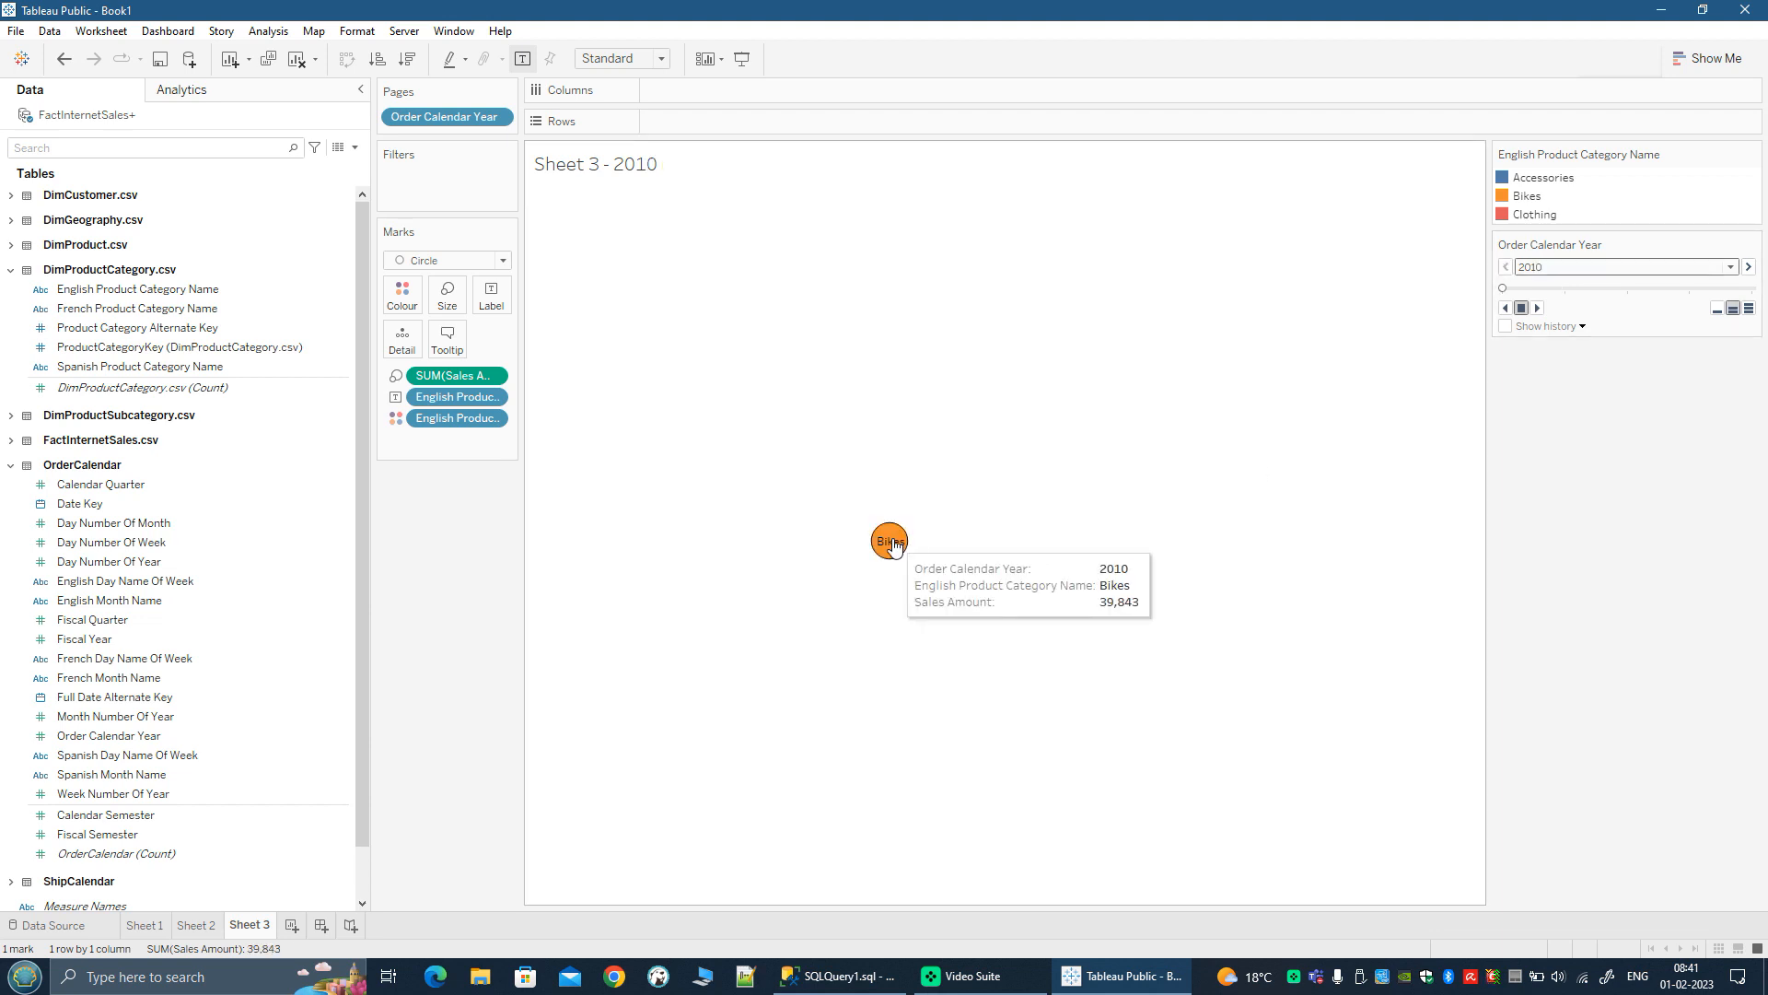
pyautogui.click(1748, 267)
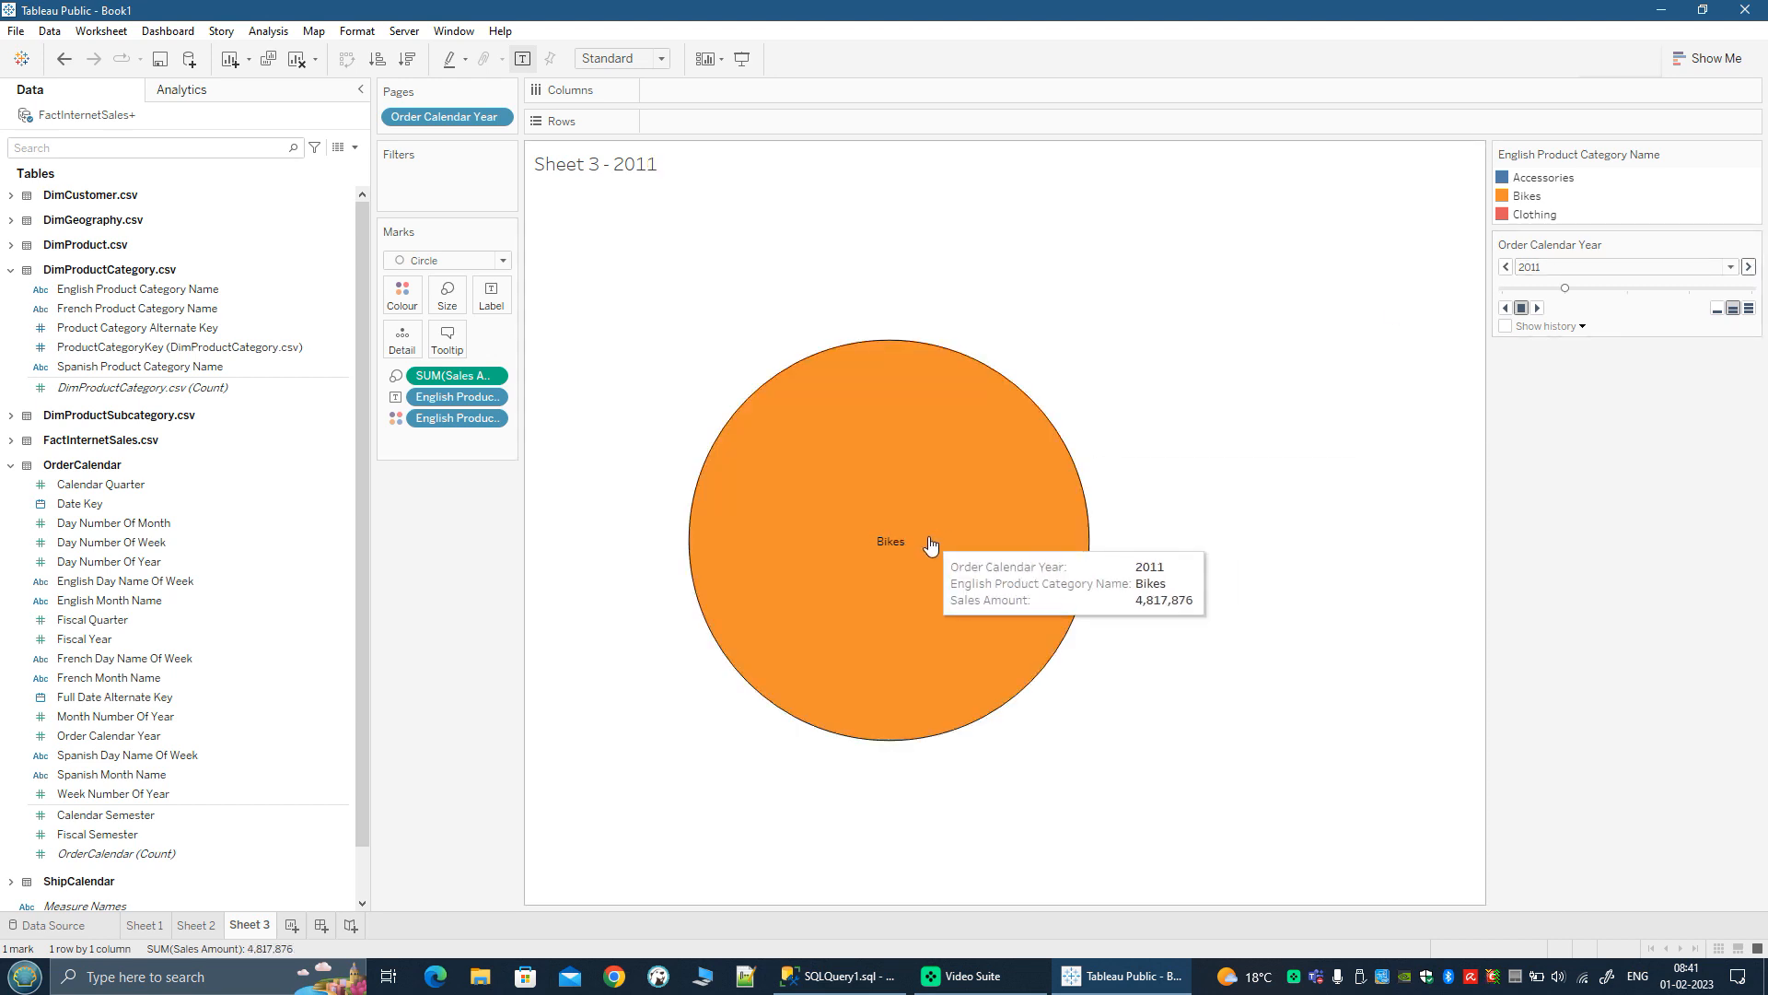
pyautogui.click(1748, 268)
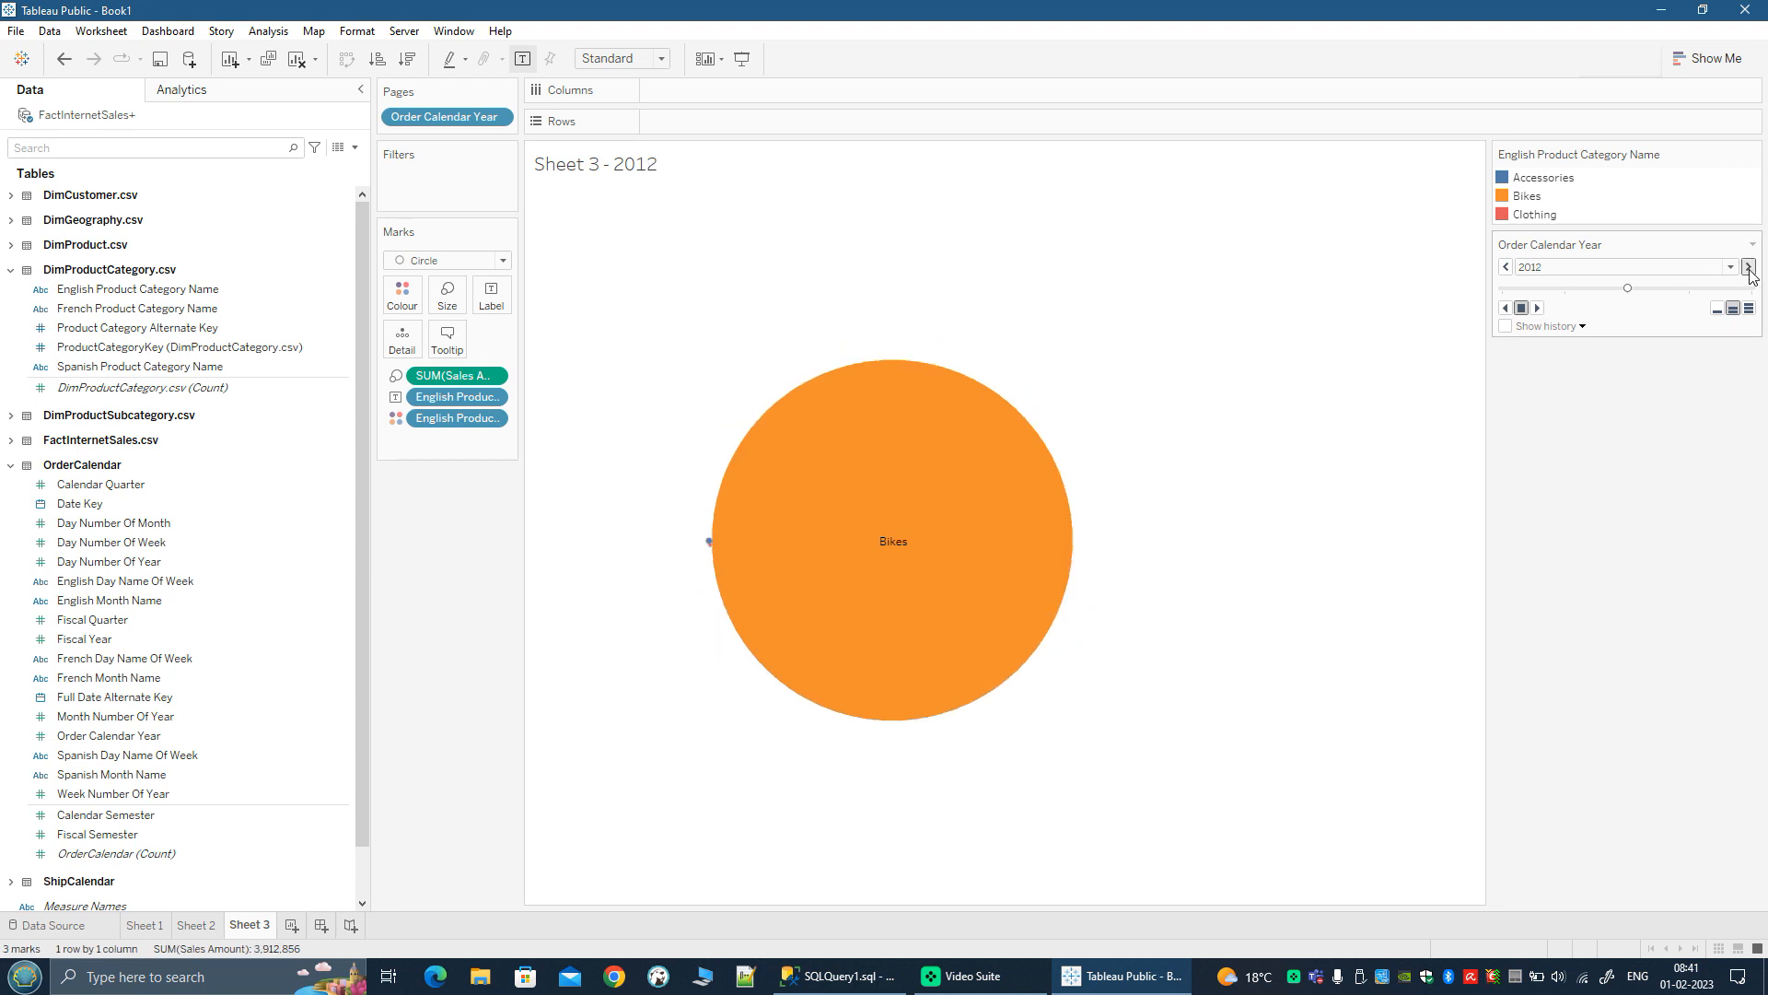
pyautogui.click(1748, 267)
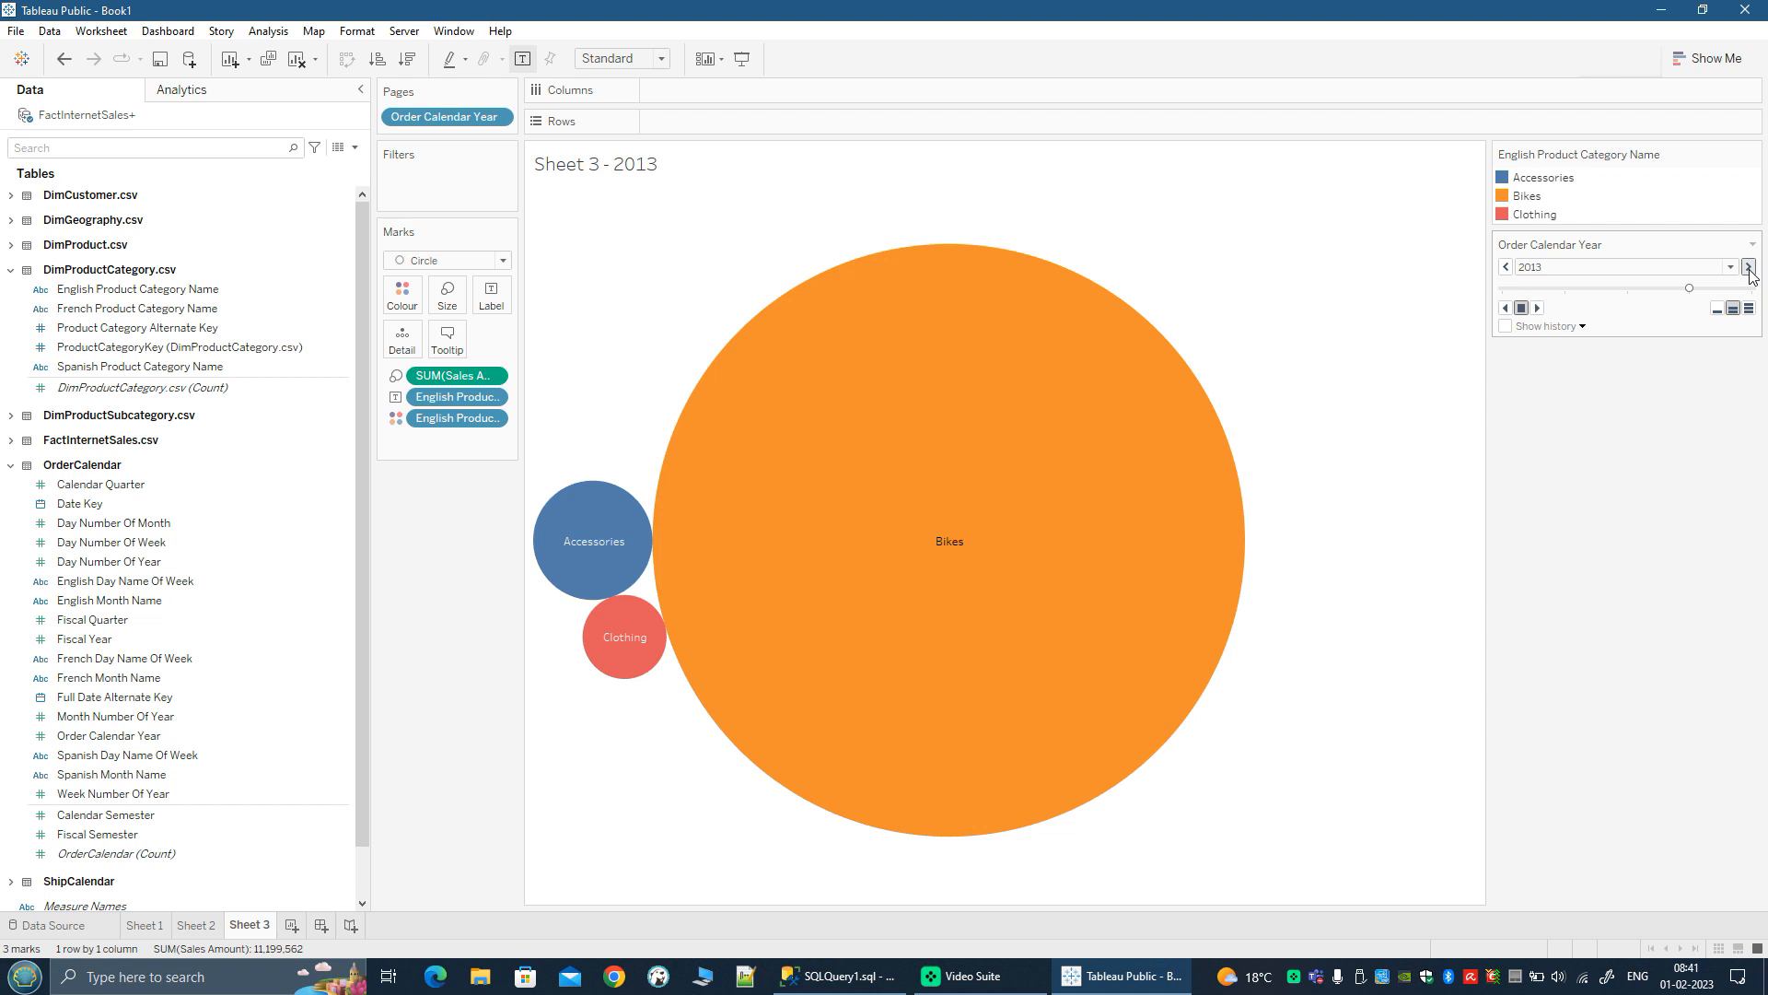
pyautogui.click(1747, 268)
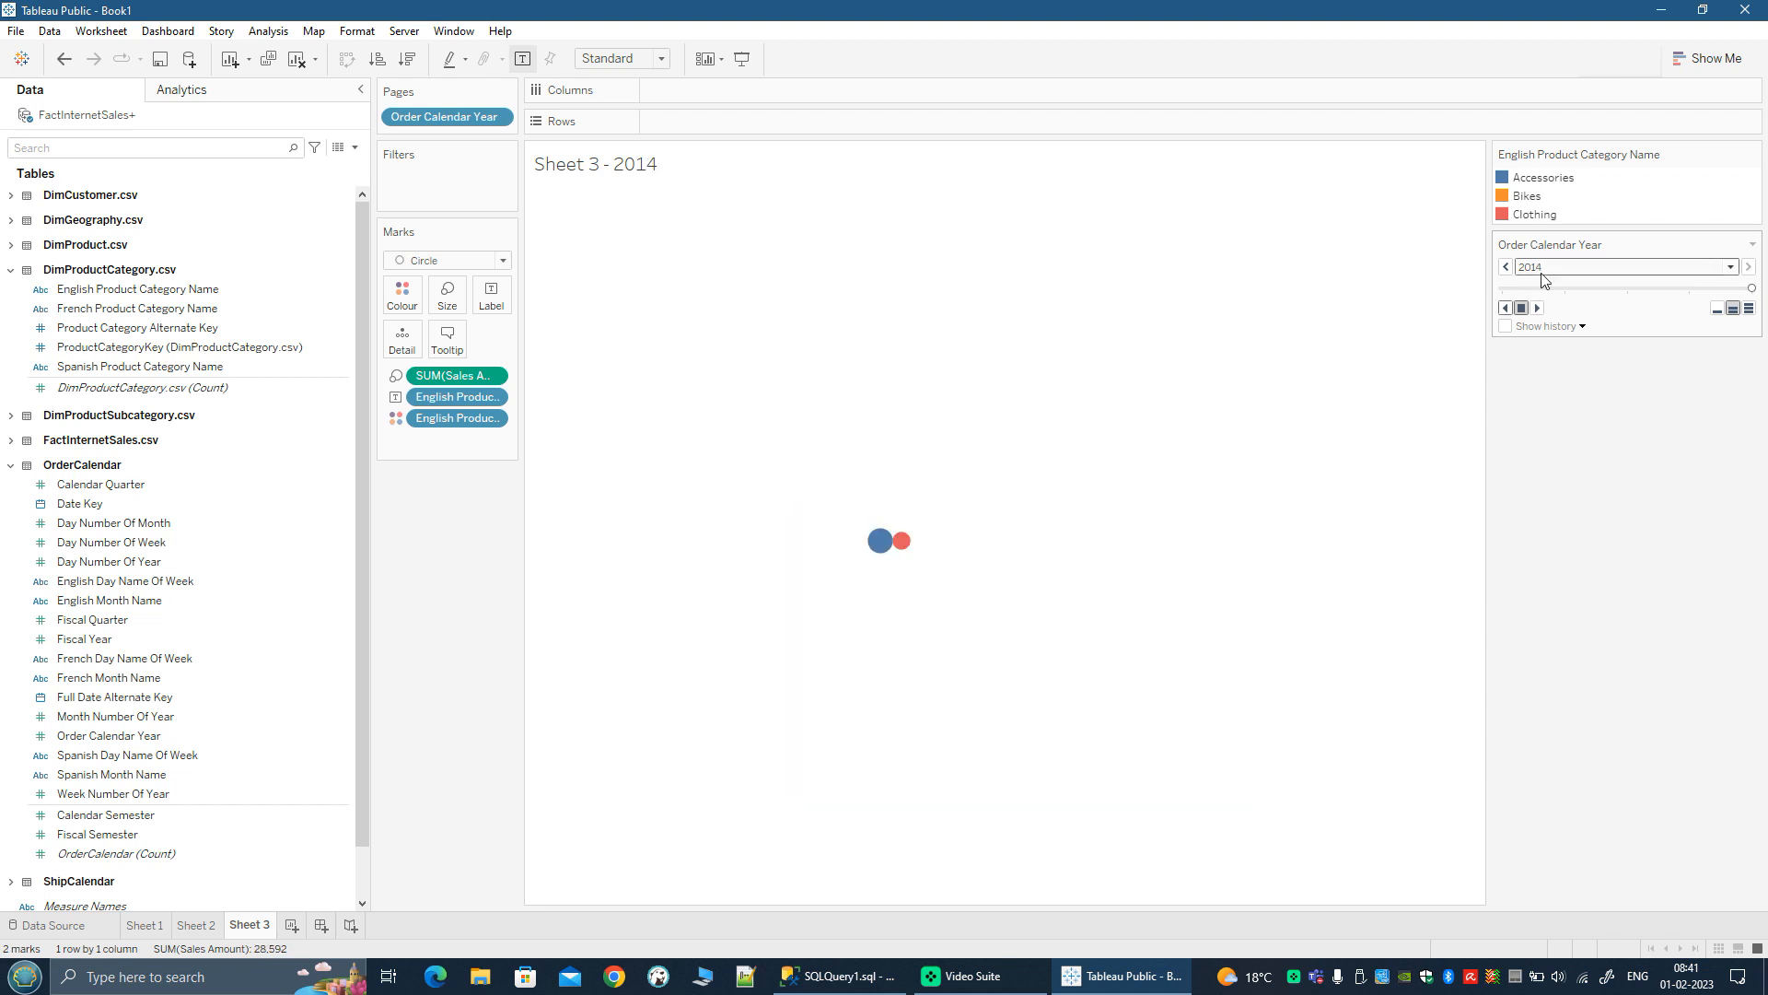
# Step: Page the bubble chart back to 2012 and play the order year animation forwards
pyautogui.click(1506, 273)
pyautogui.click(1506, 273)
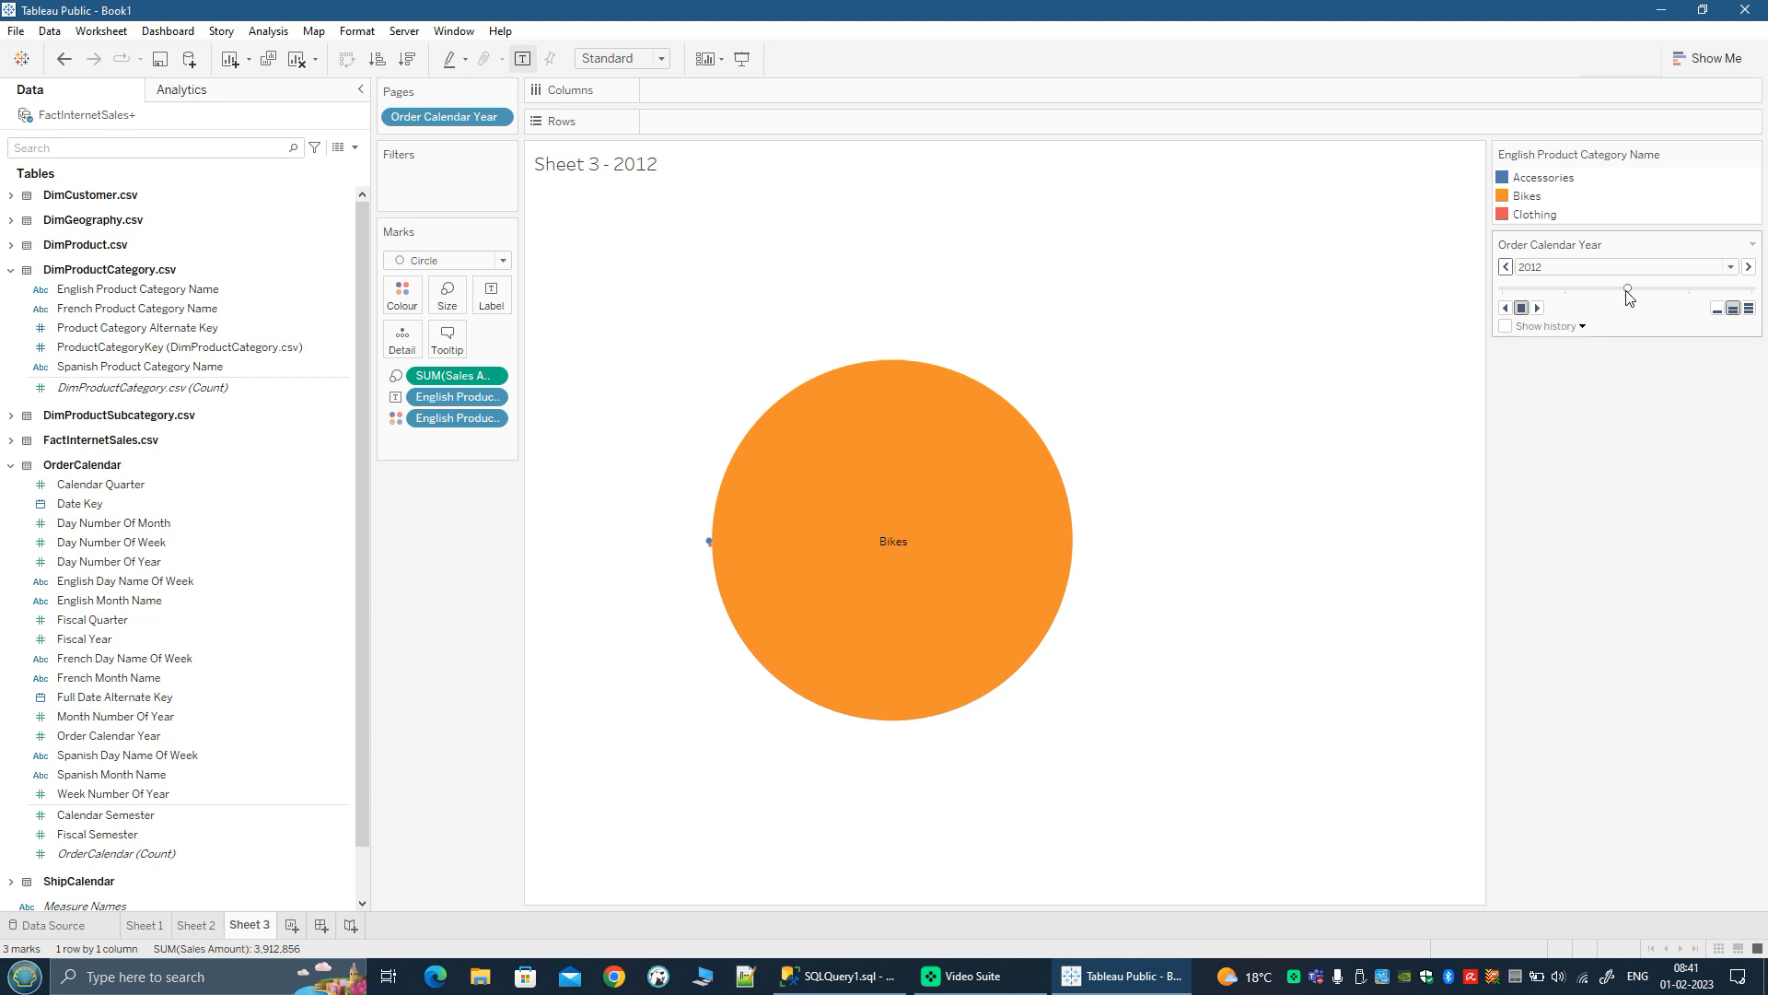
pyautogui.click(1535, 305)
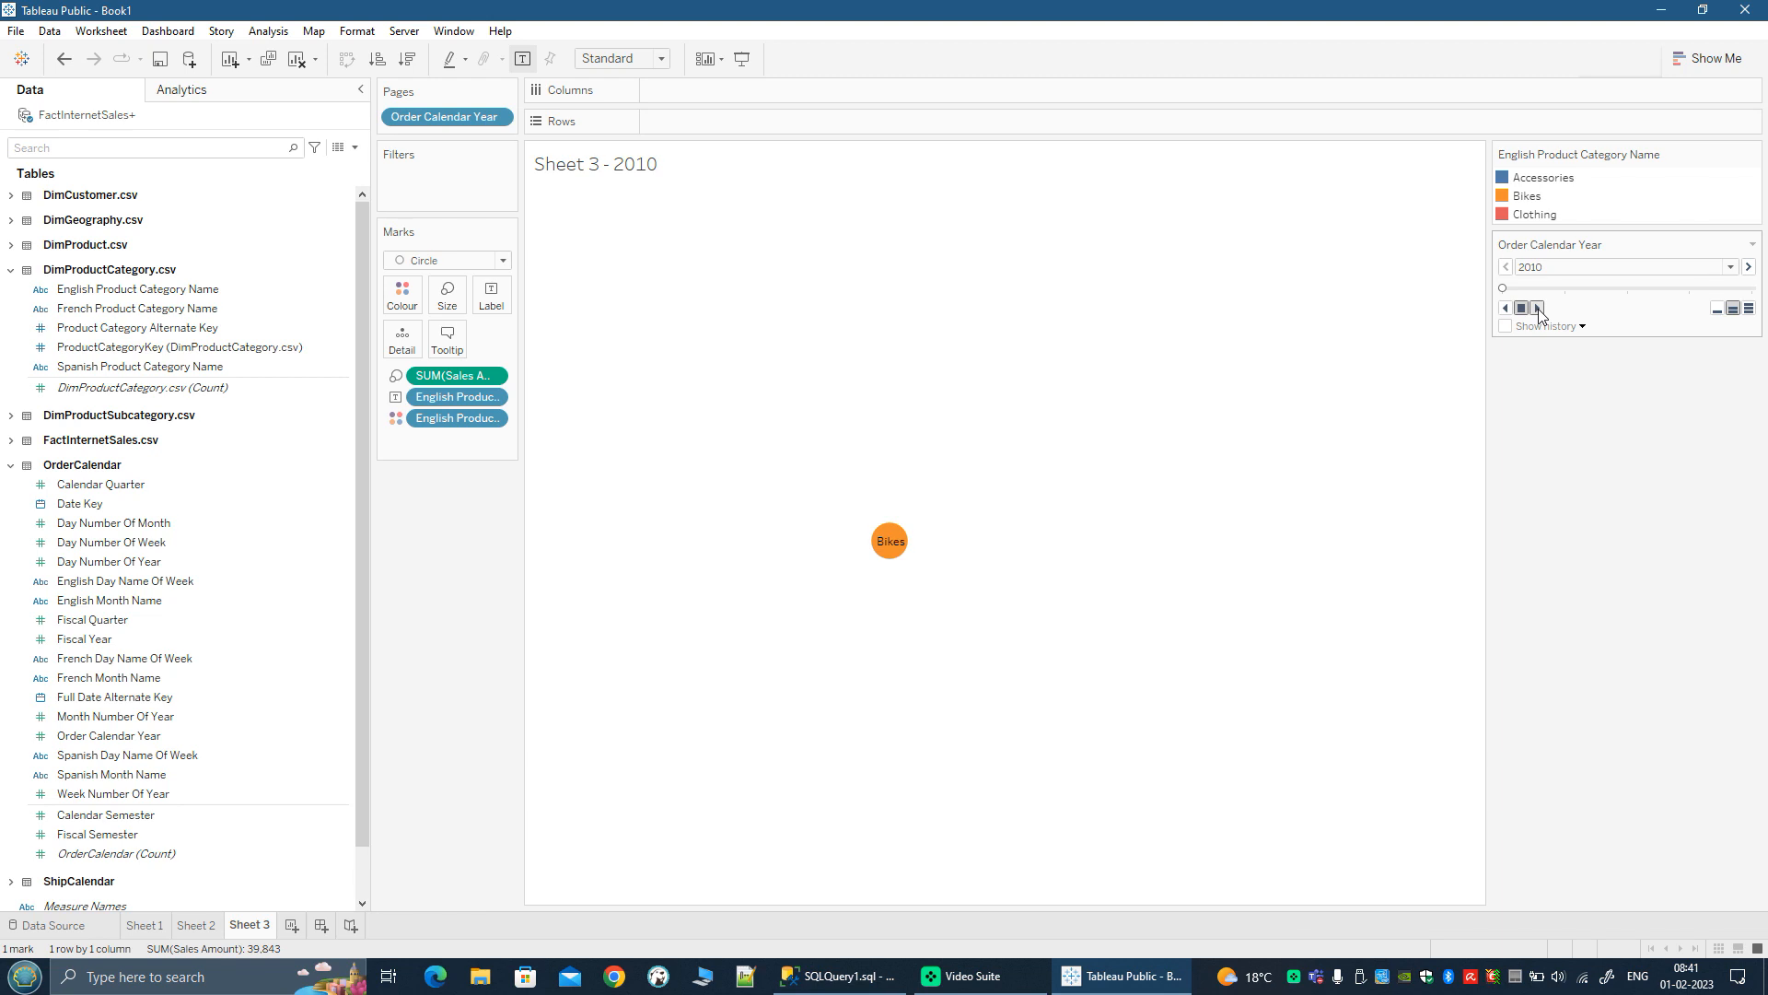
pyautogui.click(1538, 308)
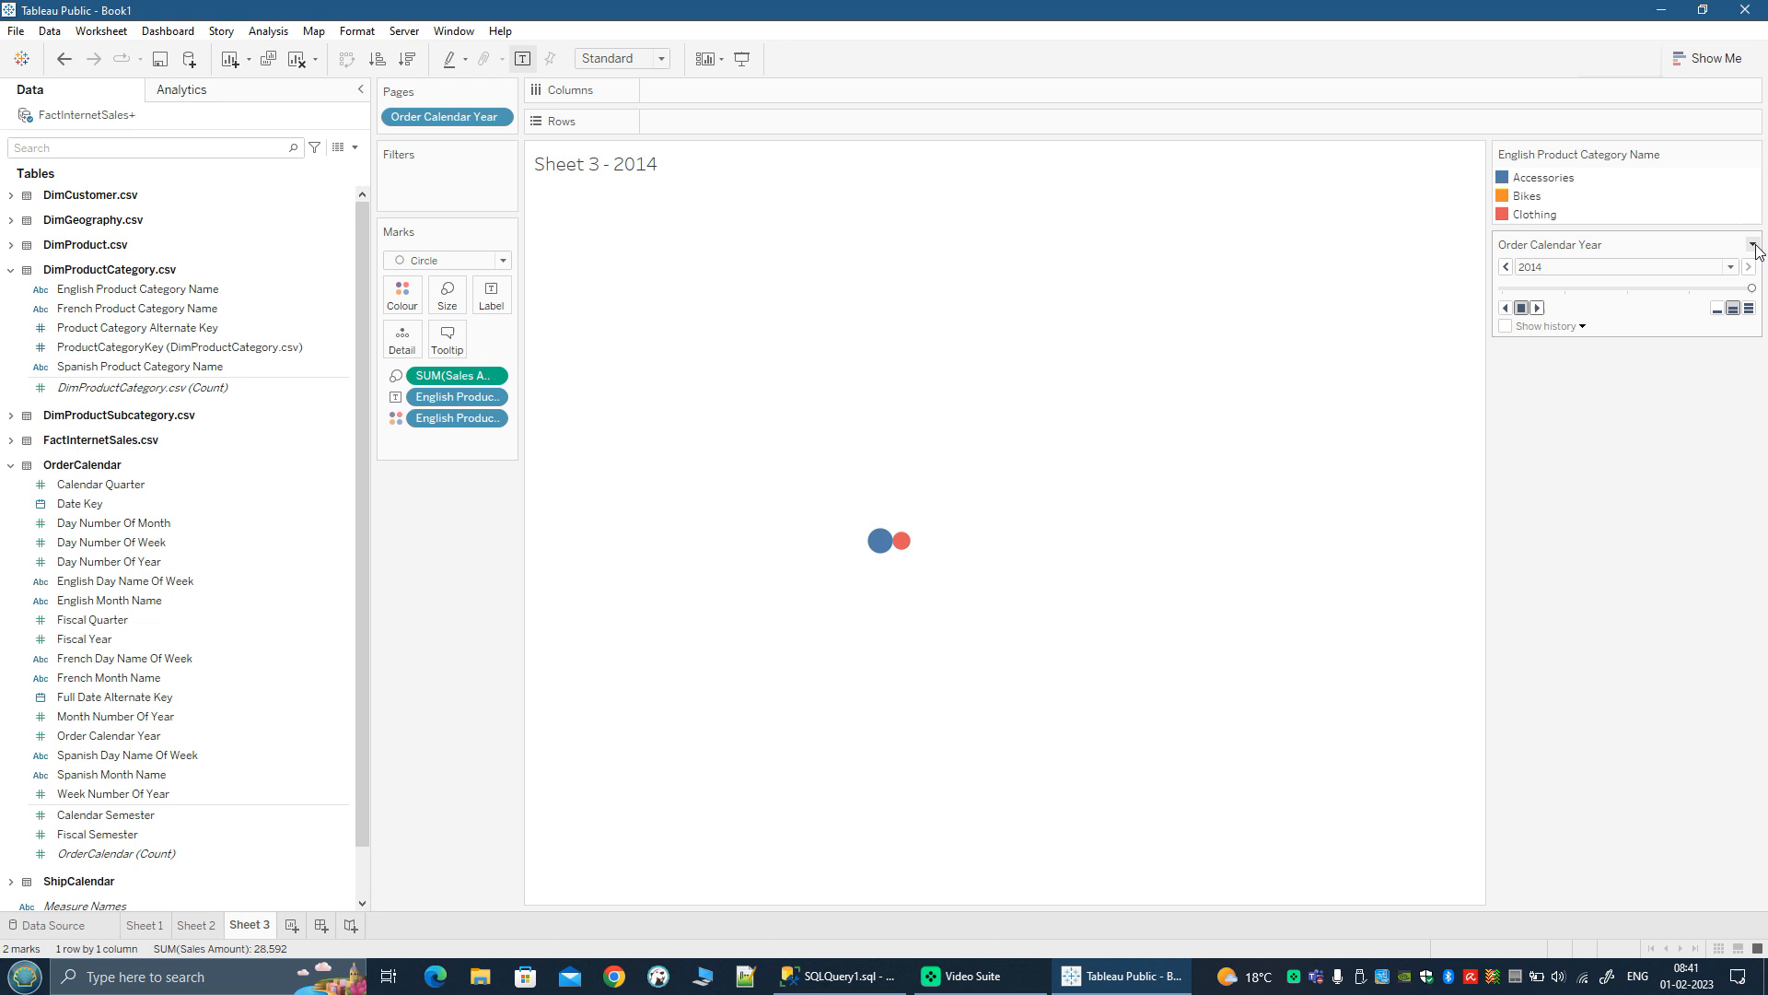
# Step: Turn on loop playback for the Order Calendar Year page control, play the years forwards and backwards, and stop each run
pyautogui.click(1753, 246)
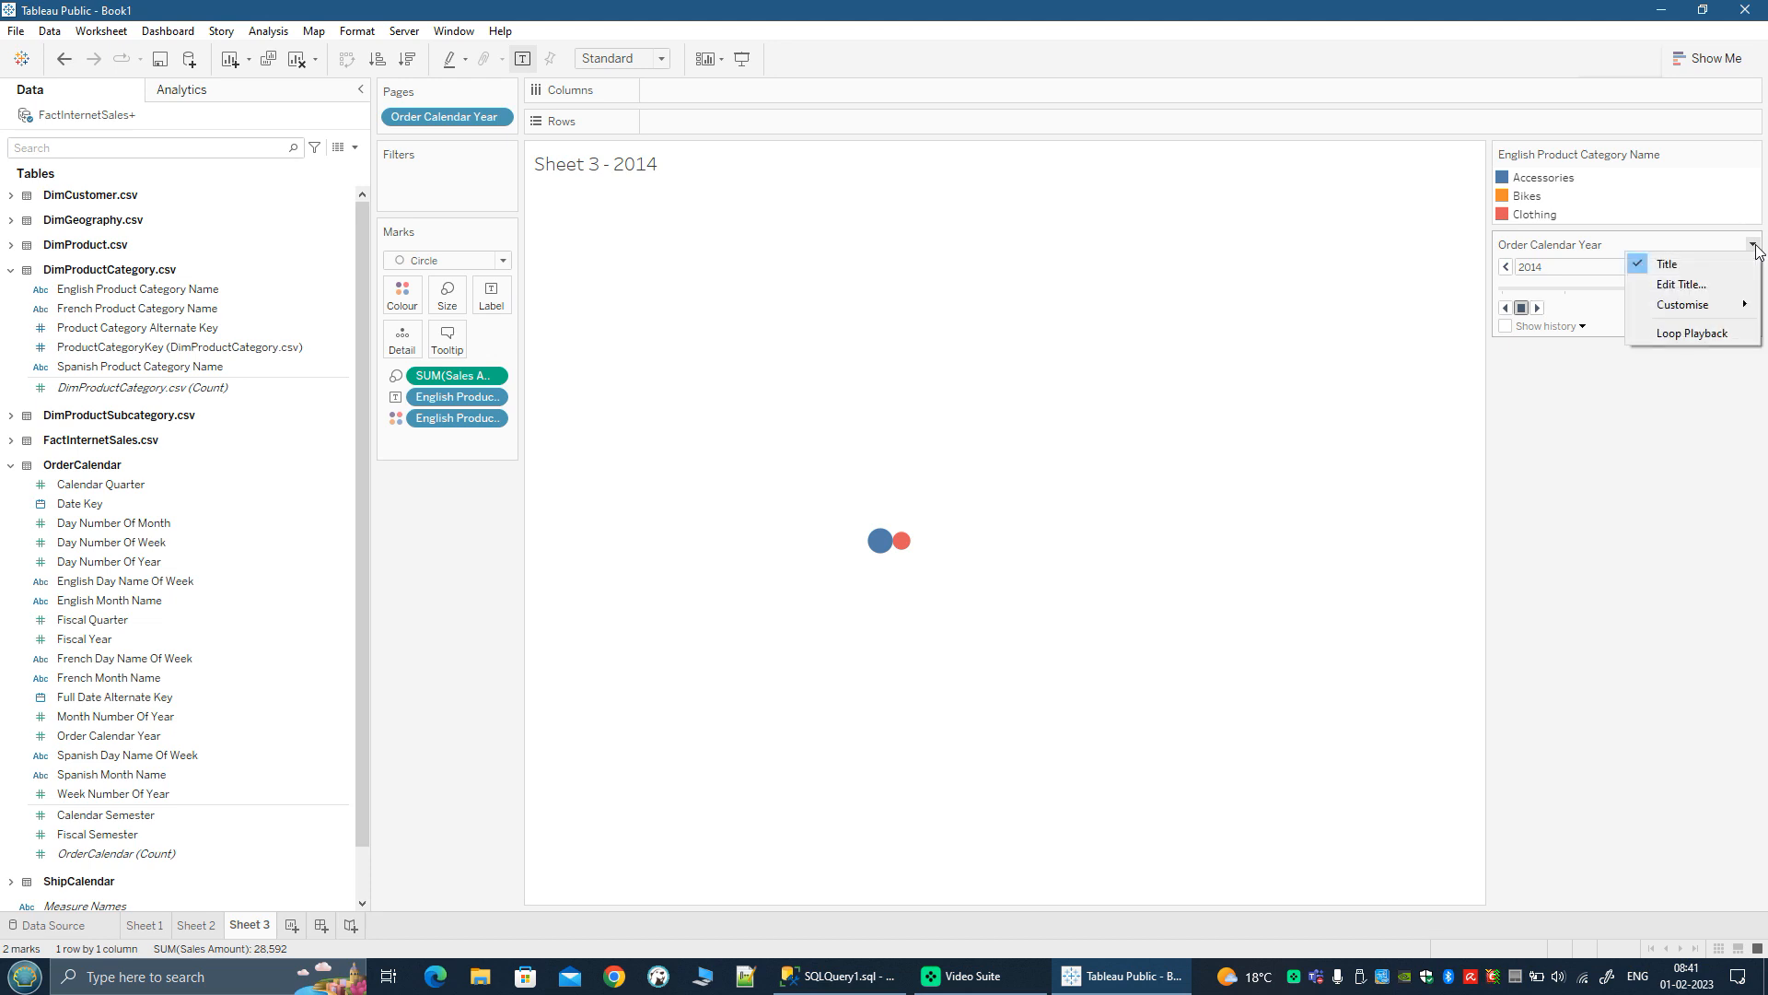
pyautogui.click(1711, 333)
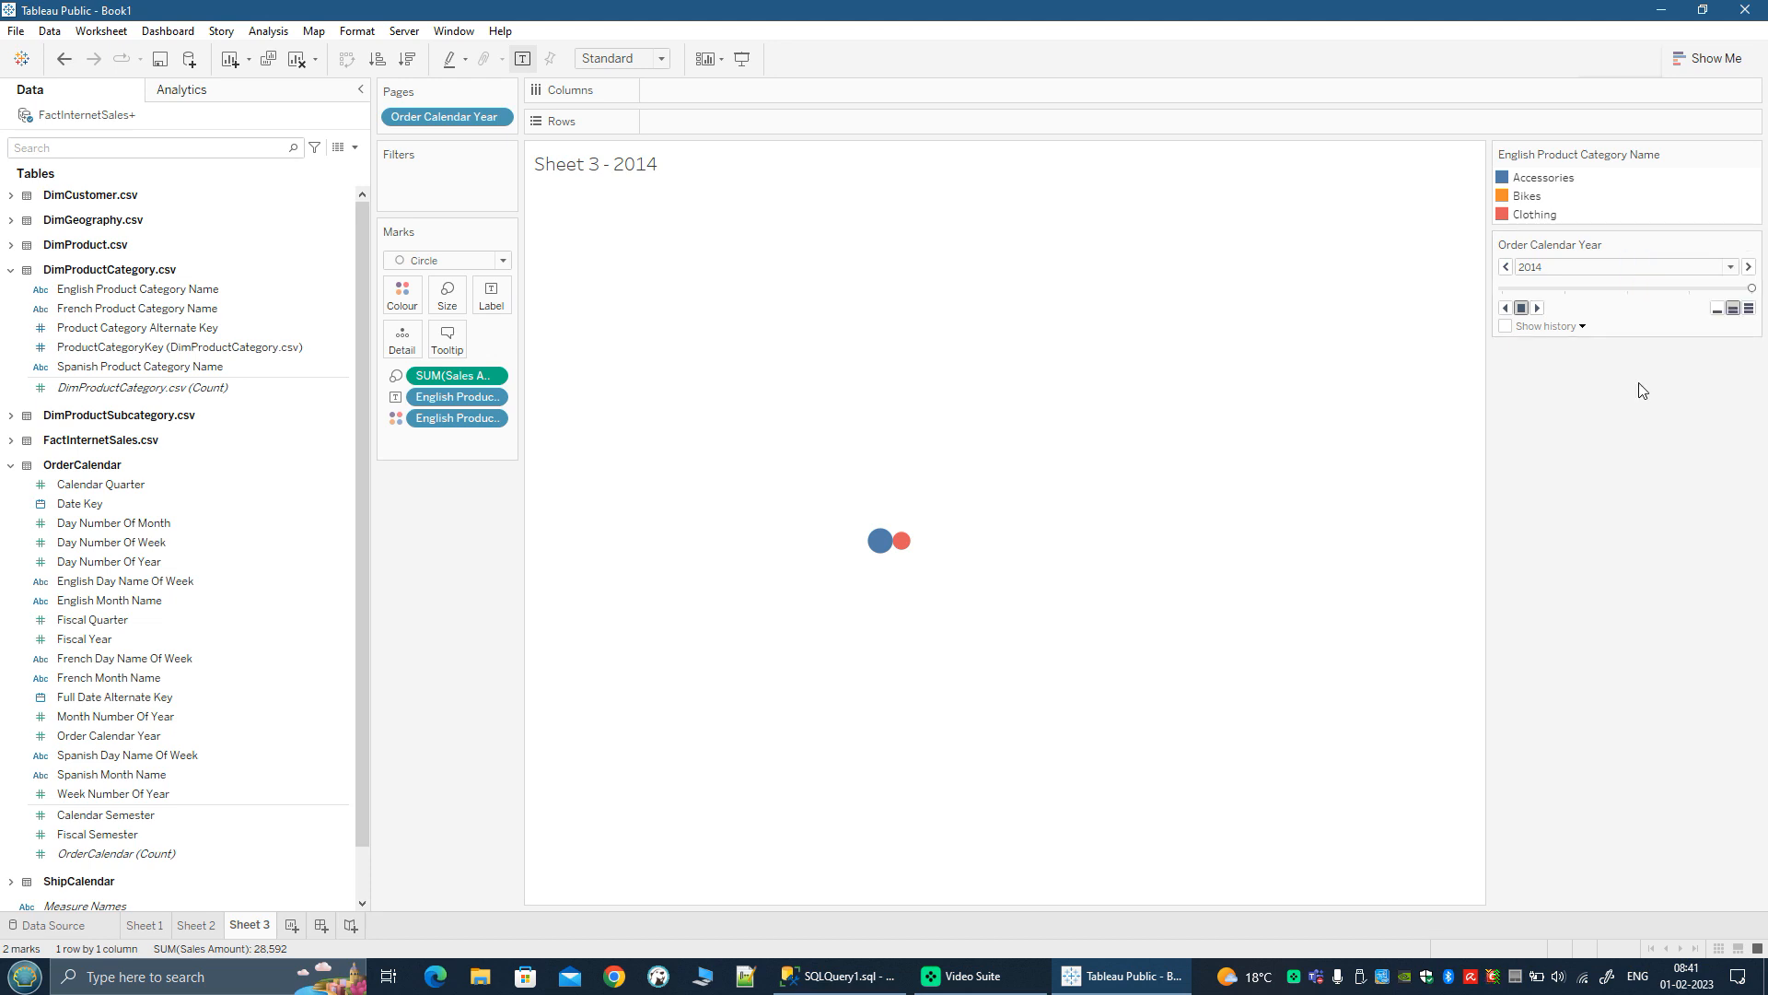
pyautogui.click(1538, 307)
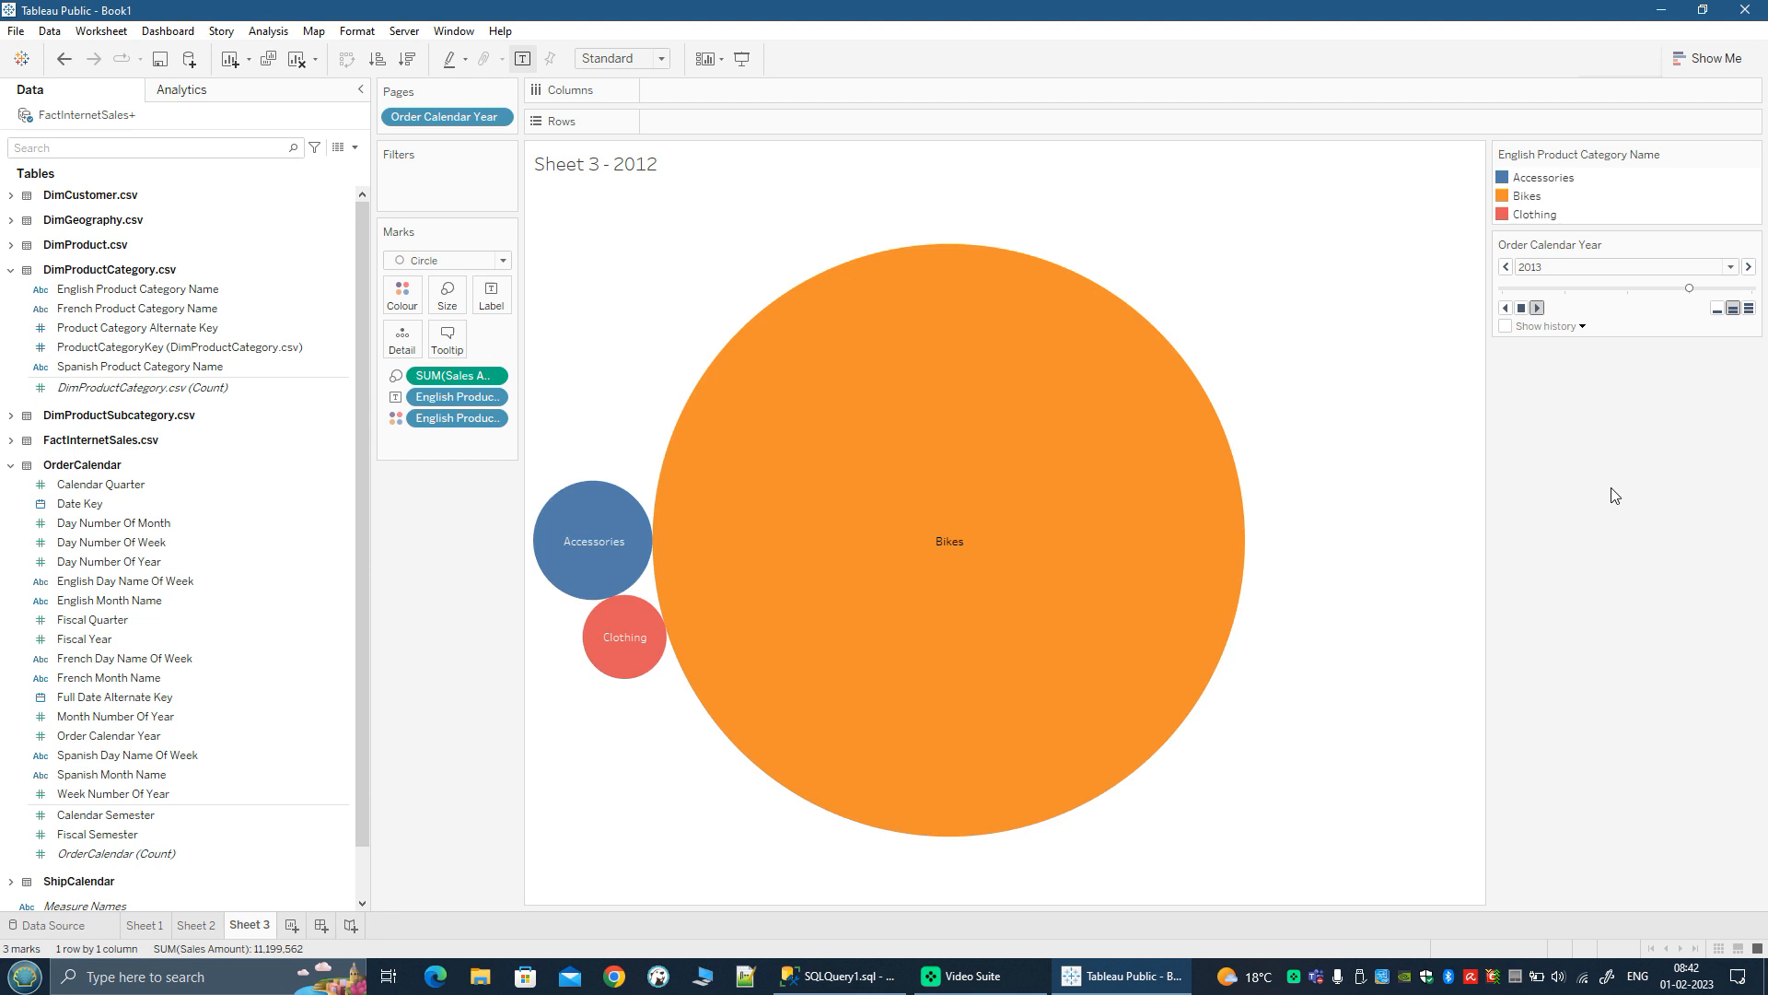
pyautogui.click(1523, 313)
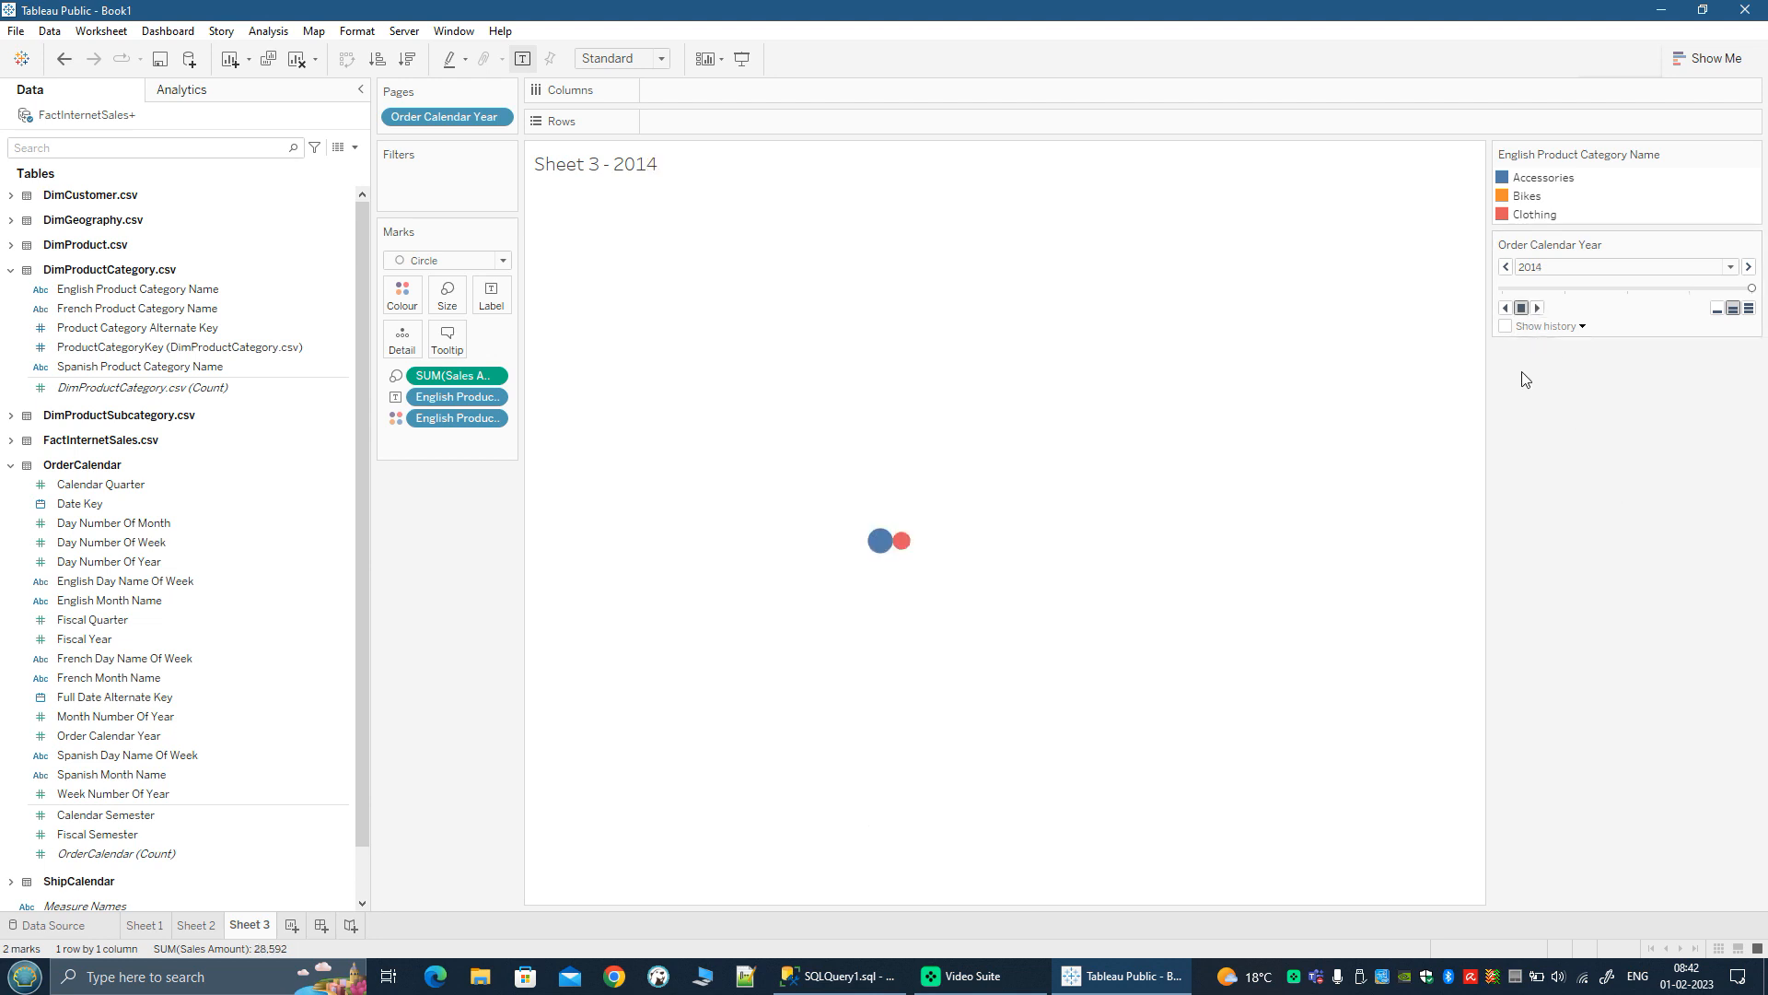
pyautogui.click(1506, 309)
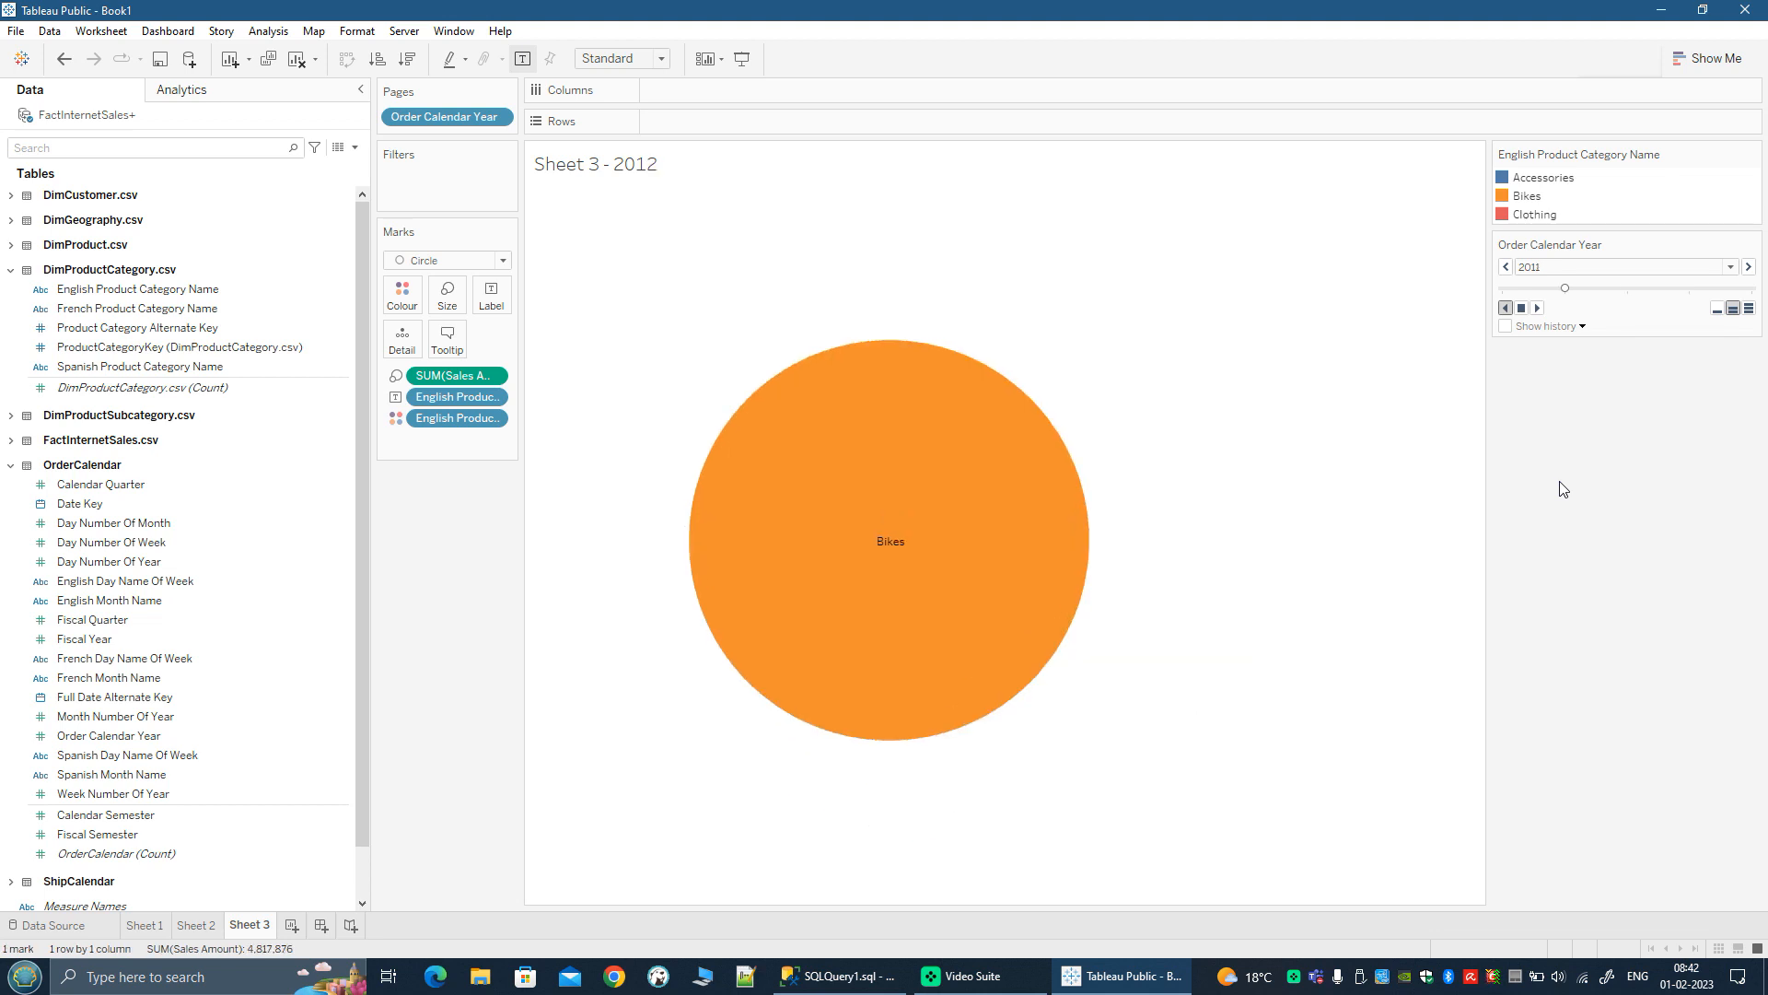
pyautogui.click(1521, 307)
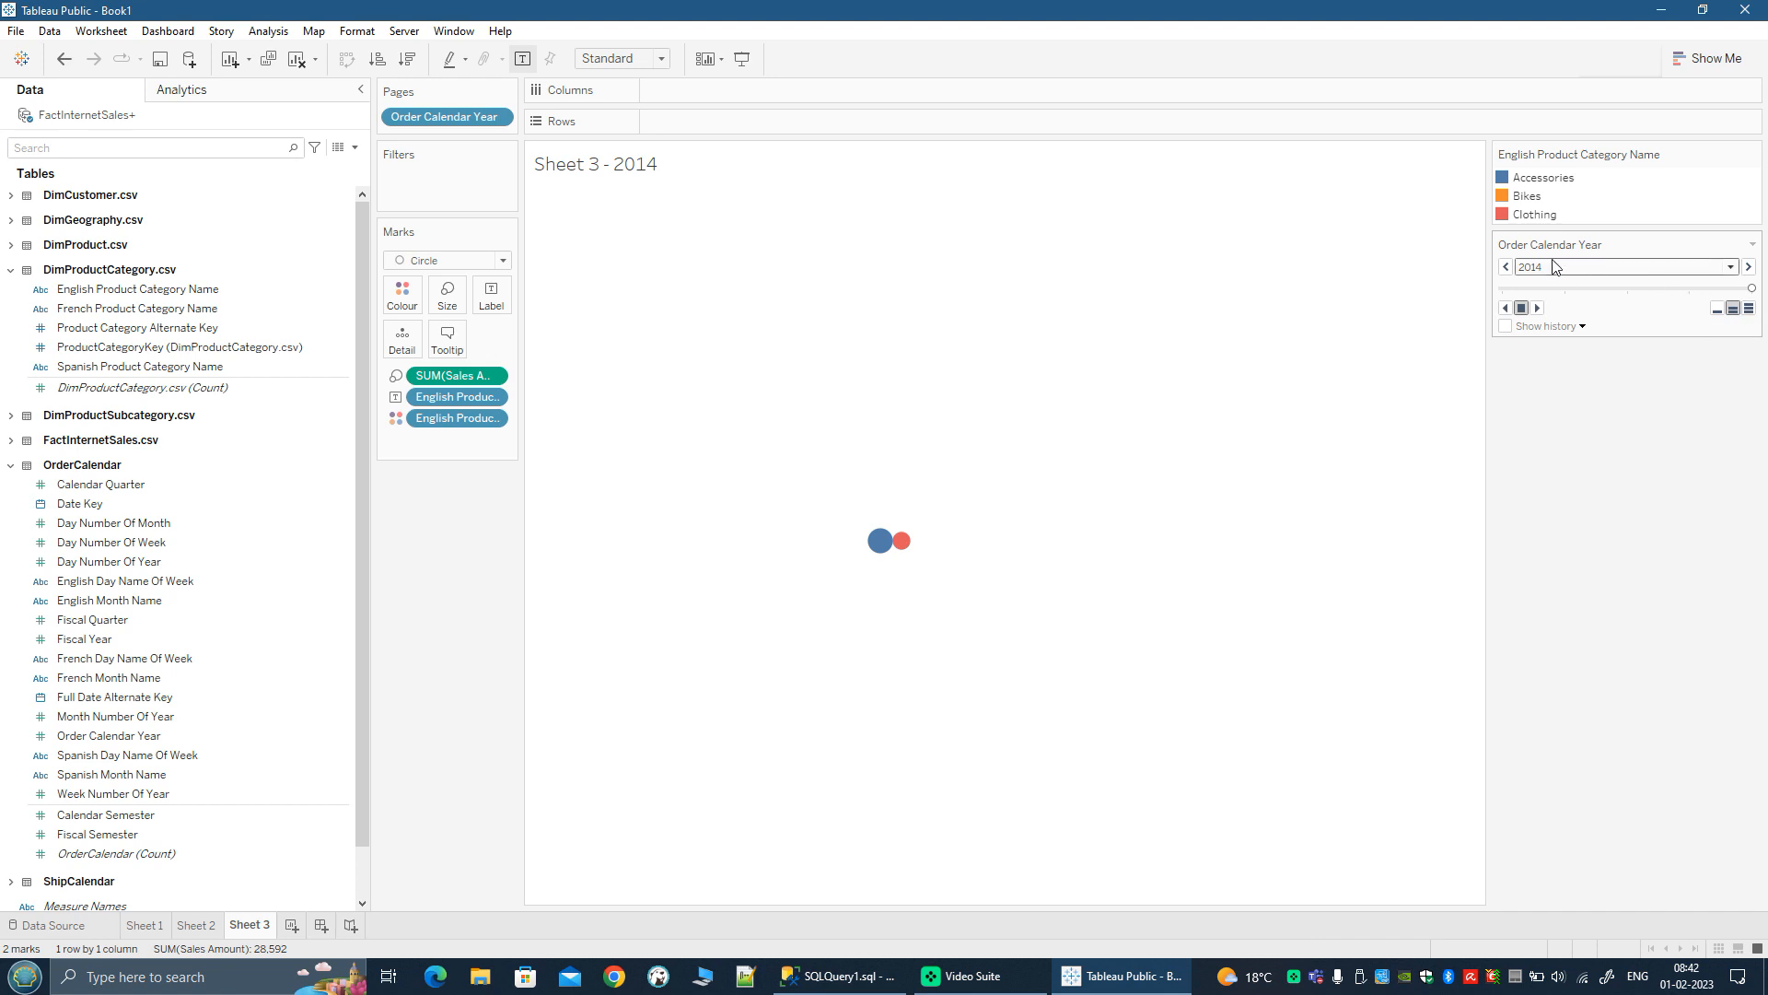
# Step: Try the fastest page playback speed, set it to the slowest, and stop the forward playback of the years
pyautogui.click(1749, 310)
pyautogui.click(1537, 309)
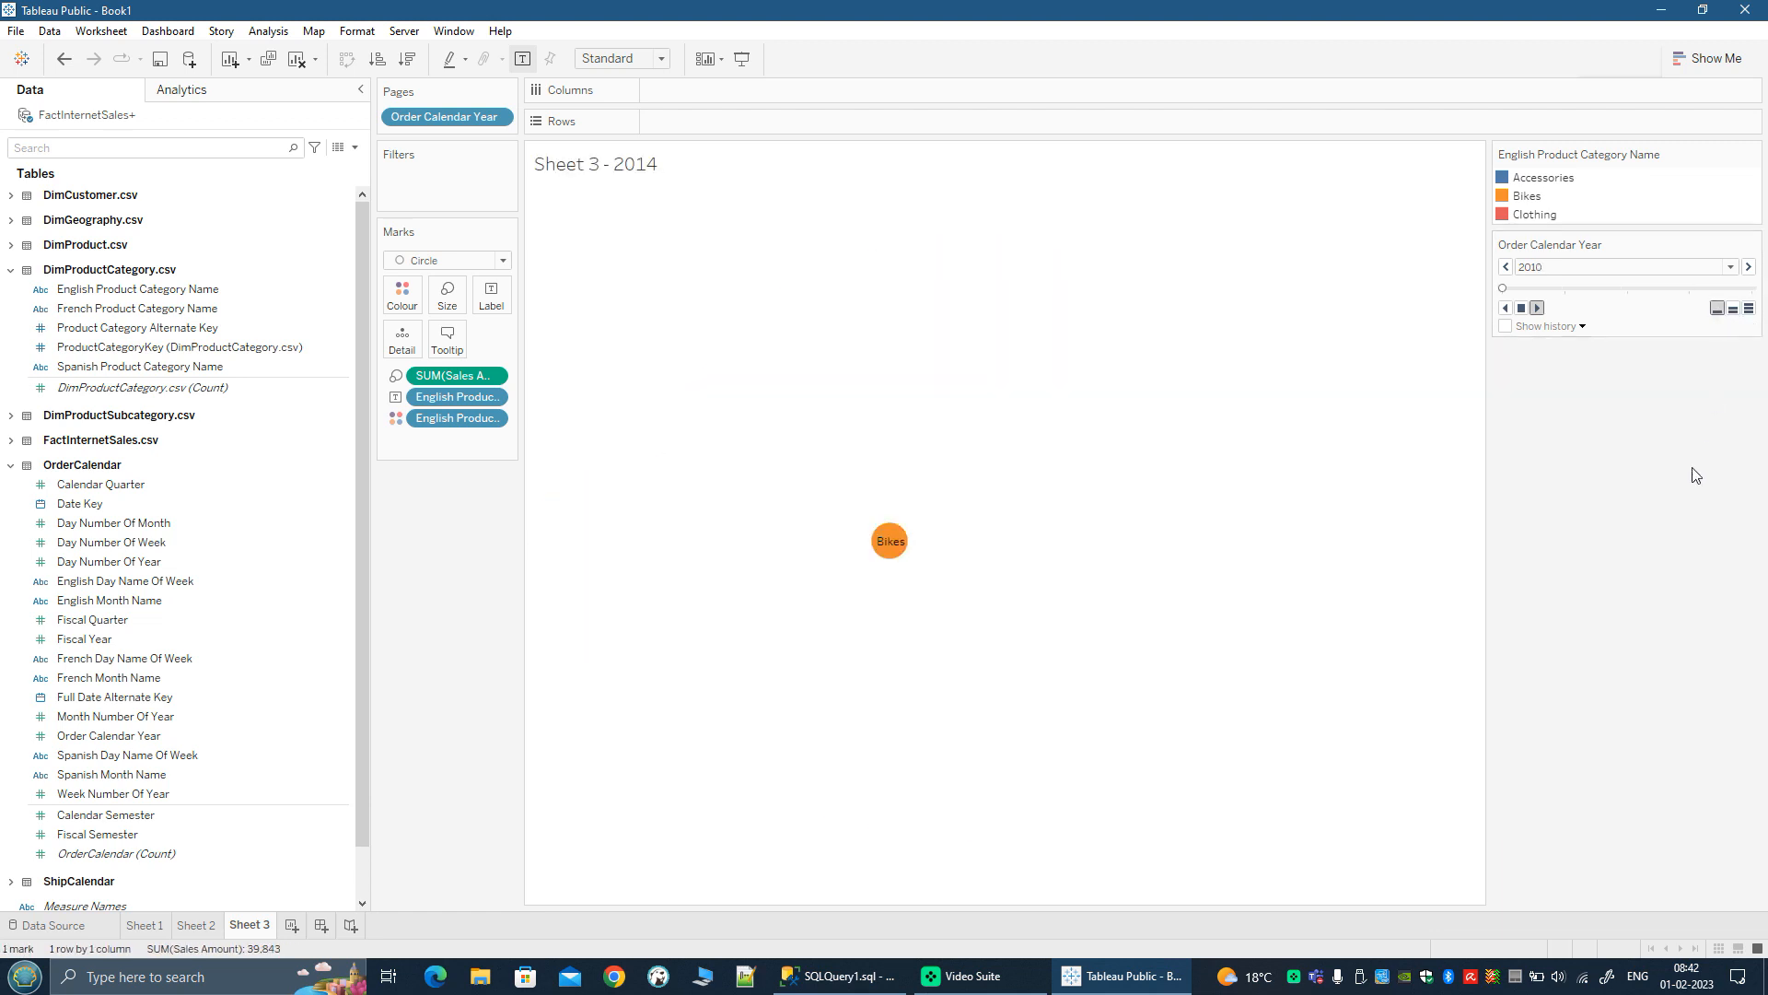
pyautogui.click(1522, 309)
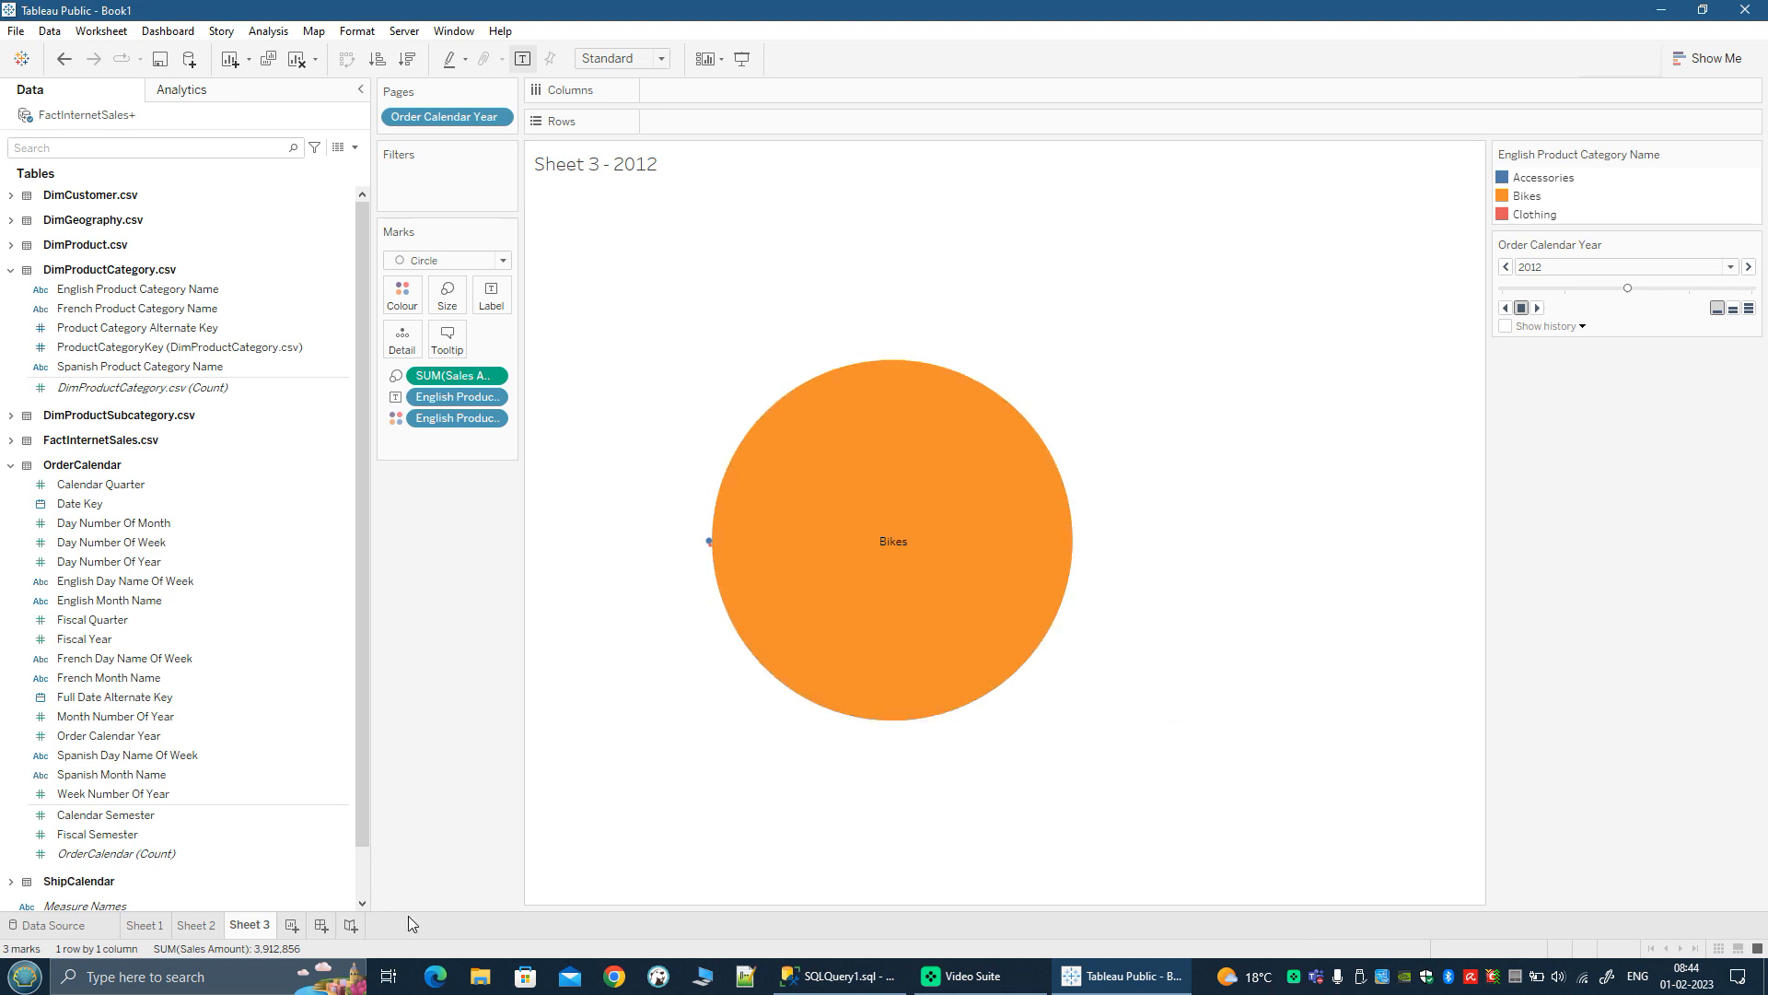
# Step: Add a new worksheet, collapse the OrderCalendar and DimProductCategory.csv tables, and expand DimGeography.csv
pyautogui.click(291, 926)
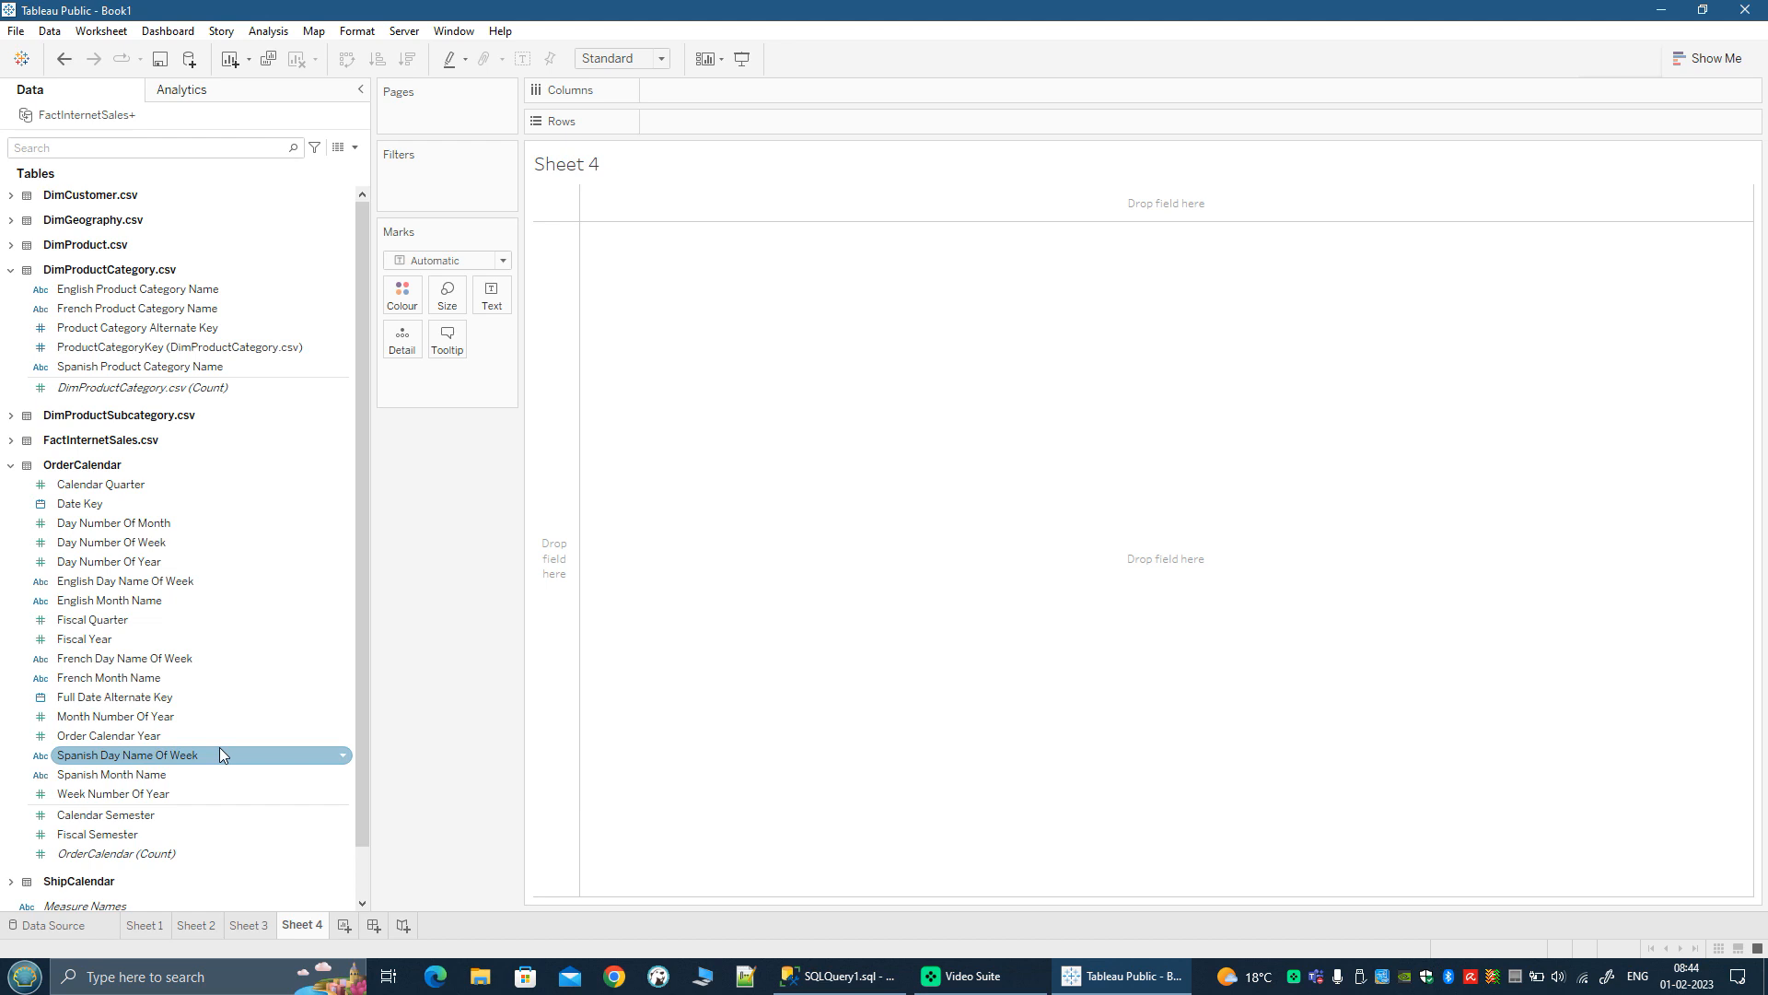
pyautogui.click(11, 465)
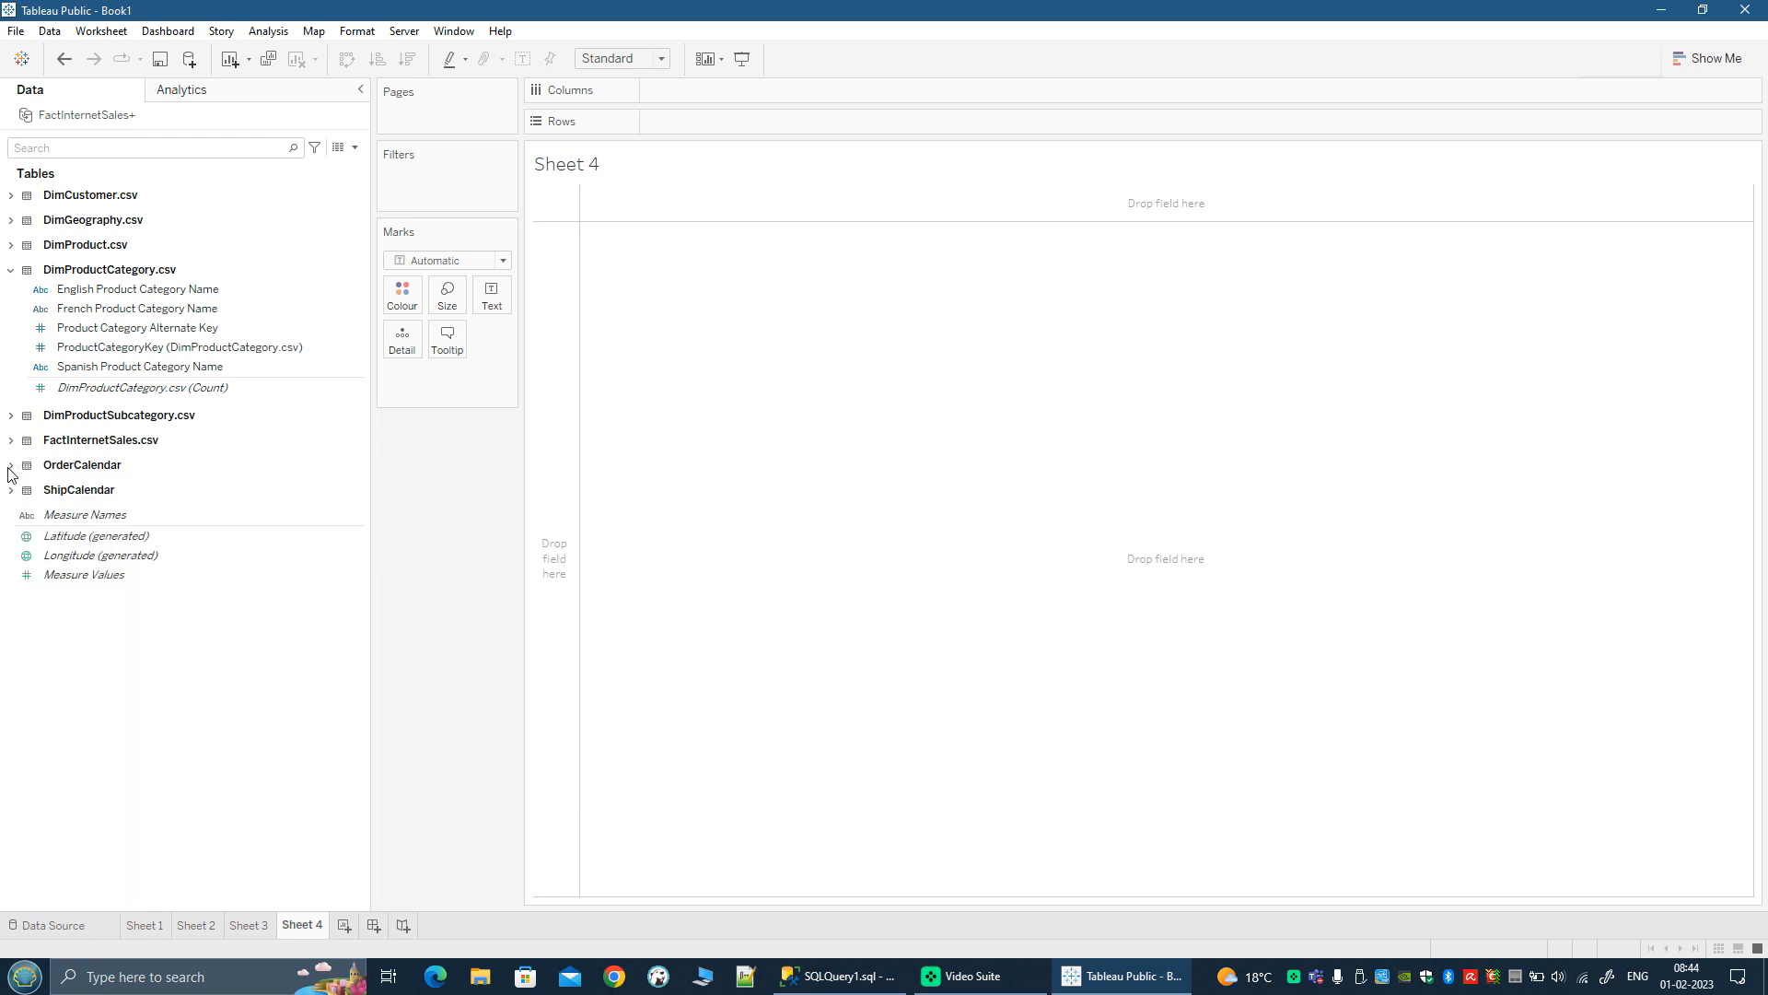
pyautogui.click(11, 271)
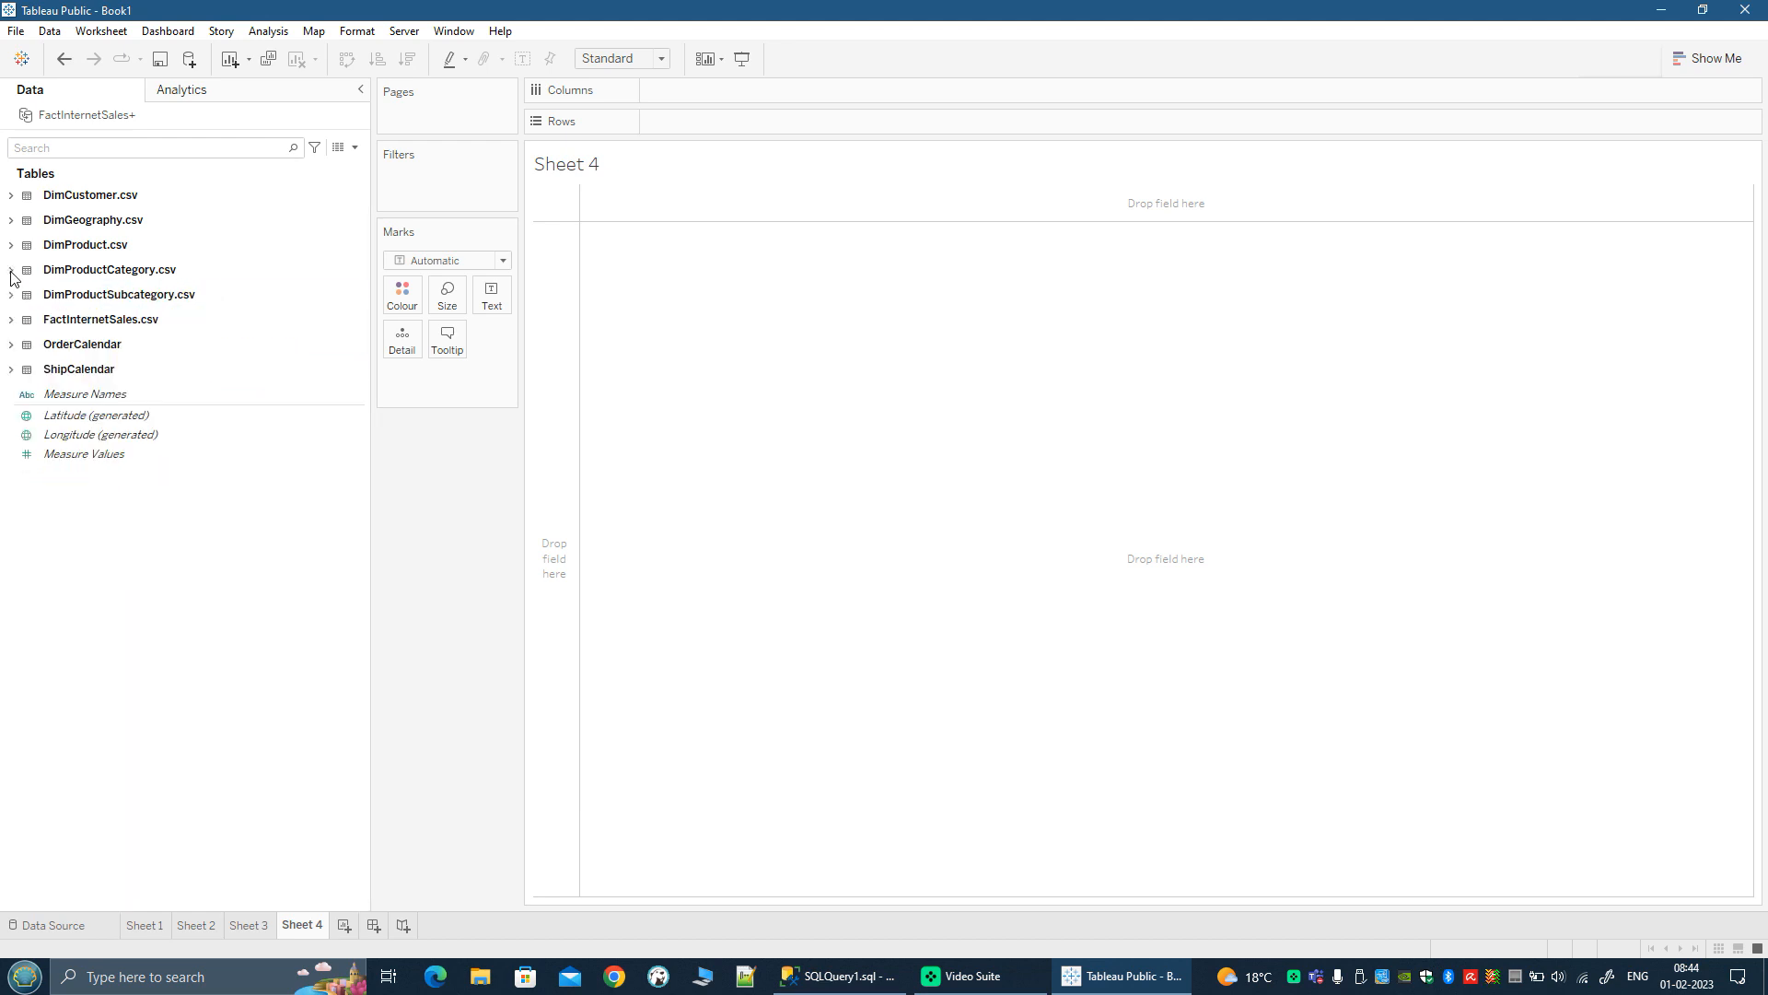
pyautogui.click(12, 221)
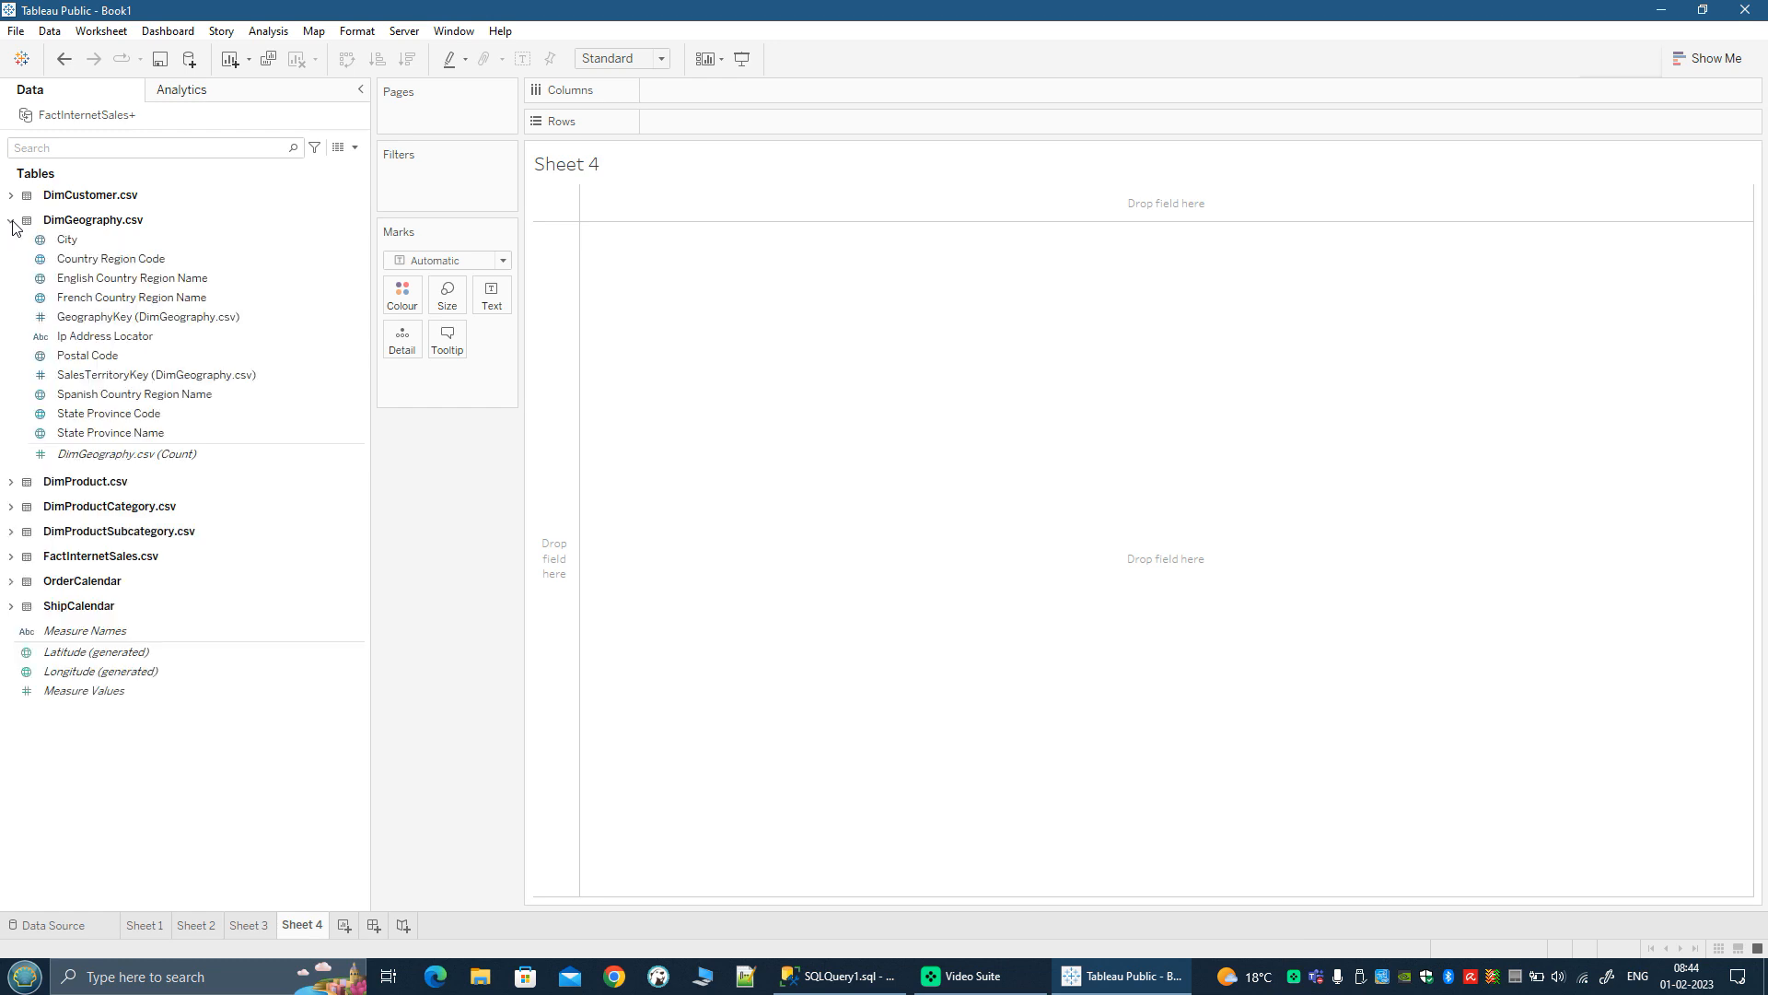
# Step: Examine the geographic fields of DimGeography.csv, including City, Country Region Code, English Country Region Name and Postal Code
pyautogui.click(74, 240)
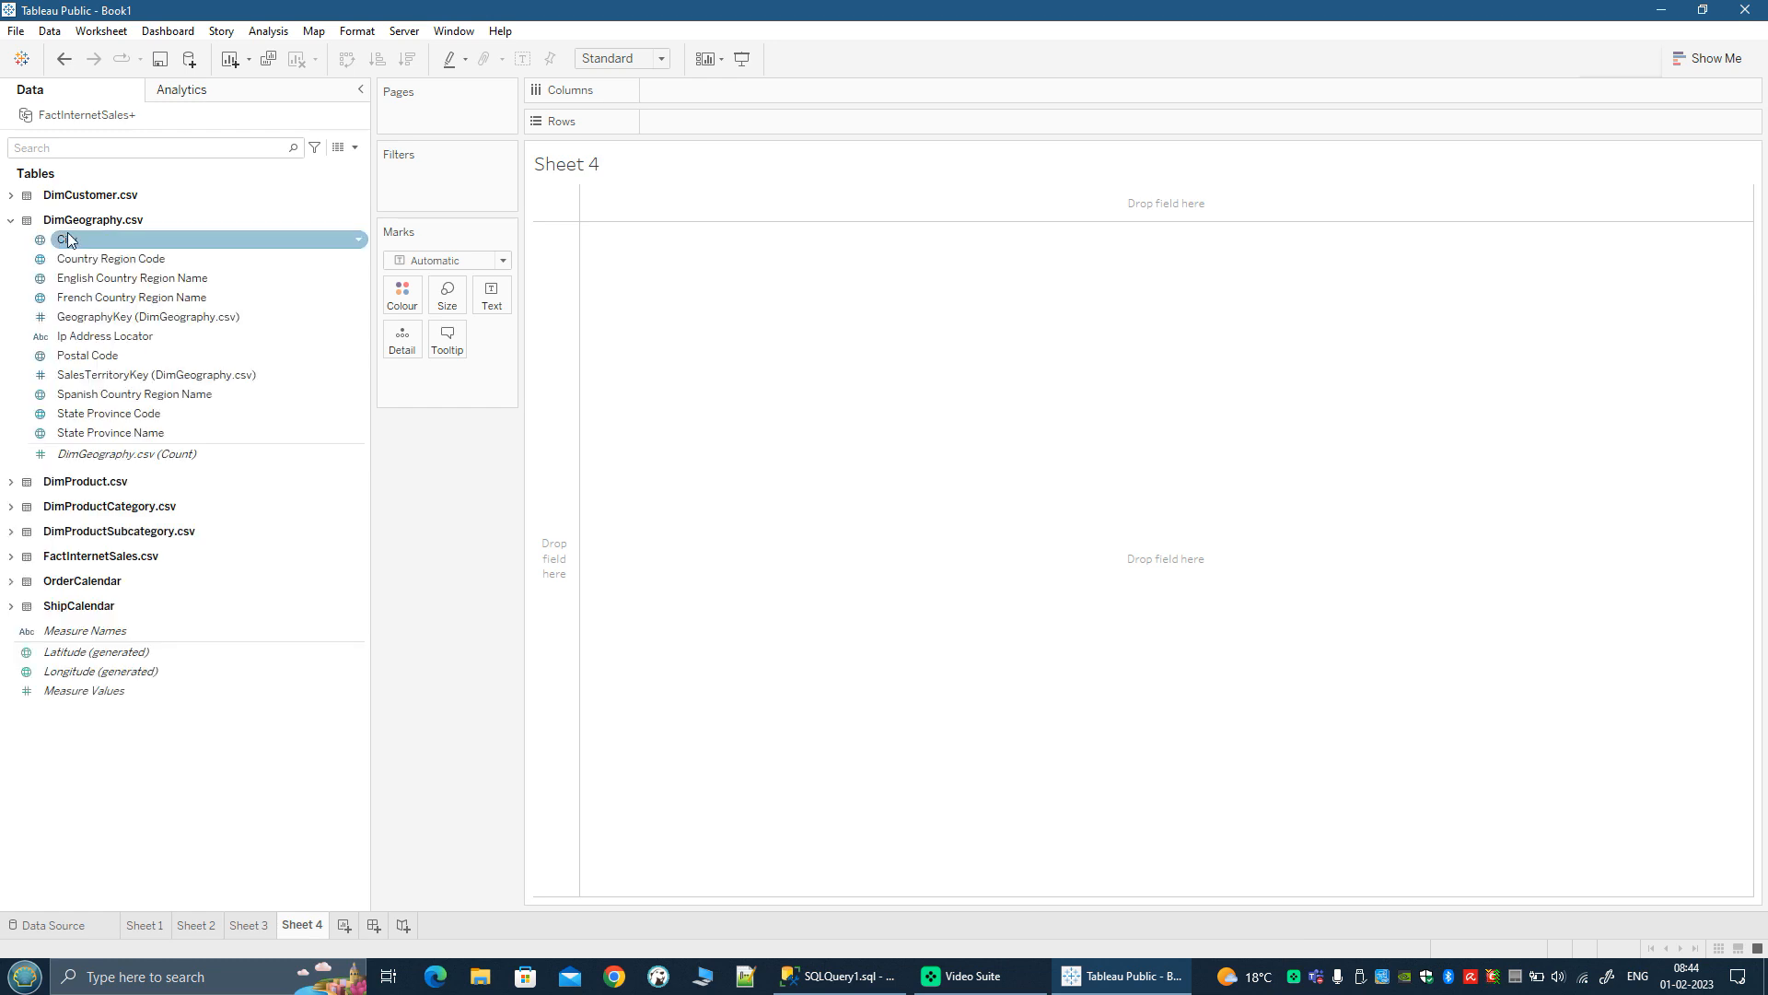
pyautogui.click(107, 260)
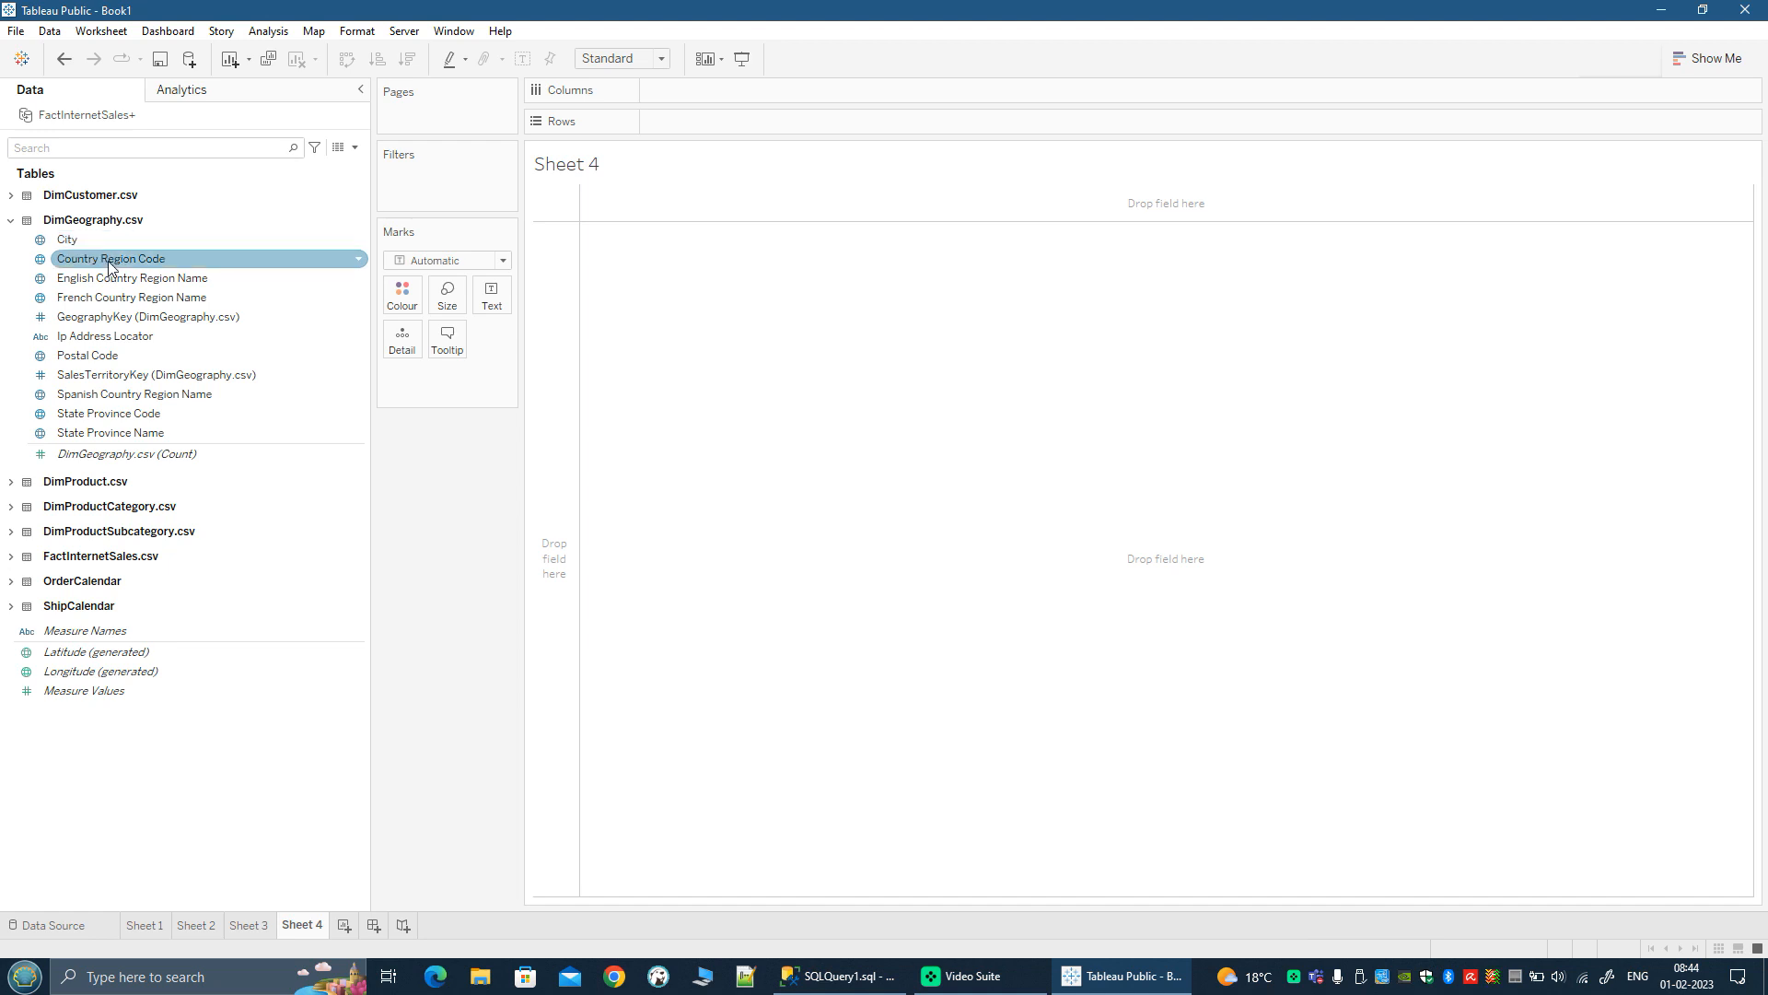
pyautogui.click(111, 280)
pyautogui.click(106, 357)
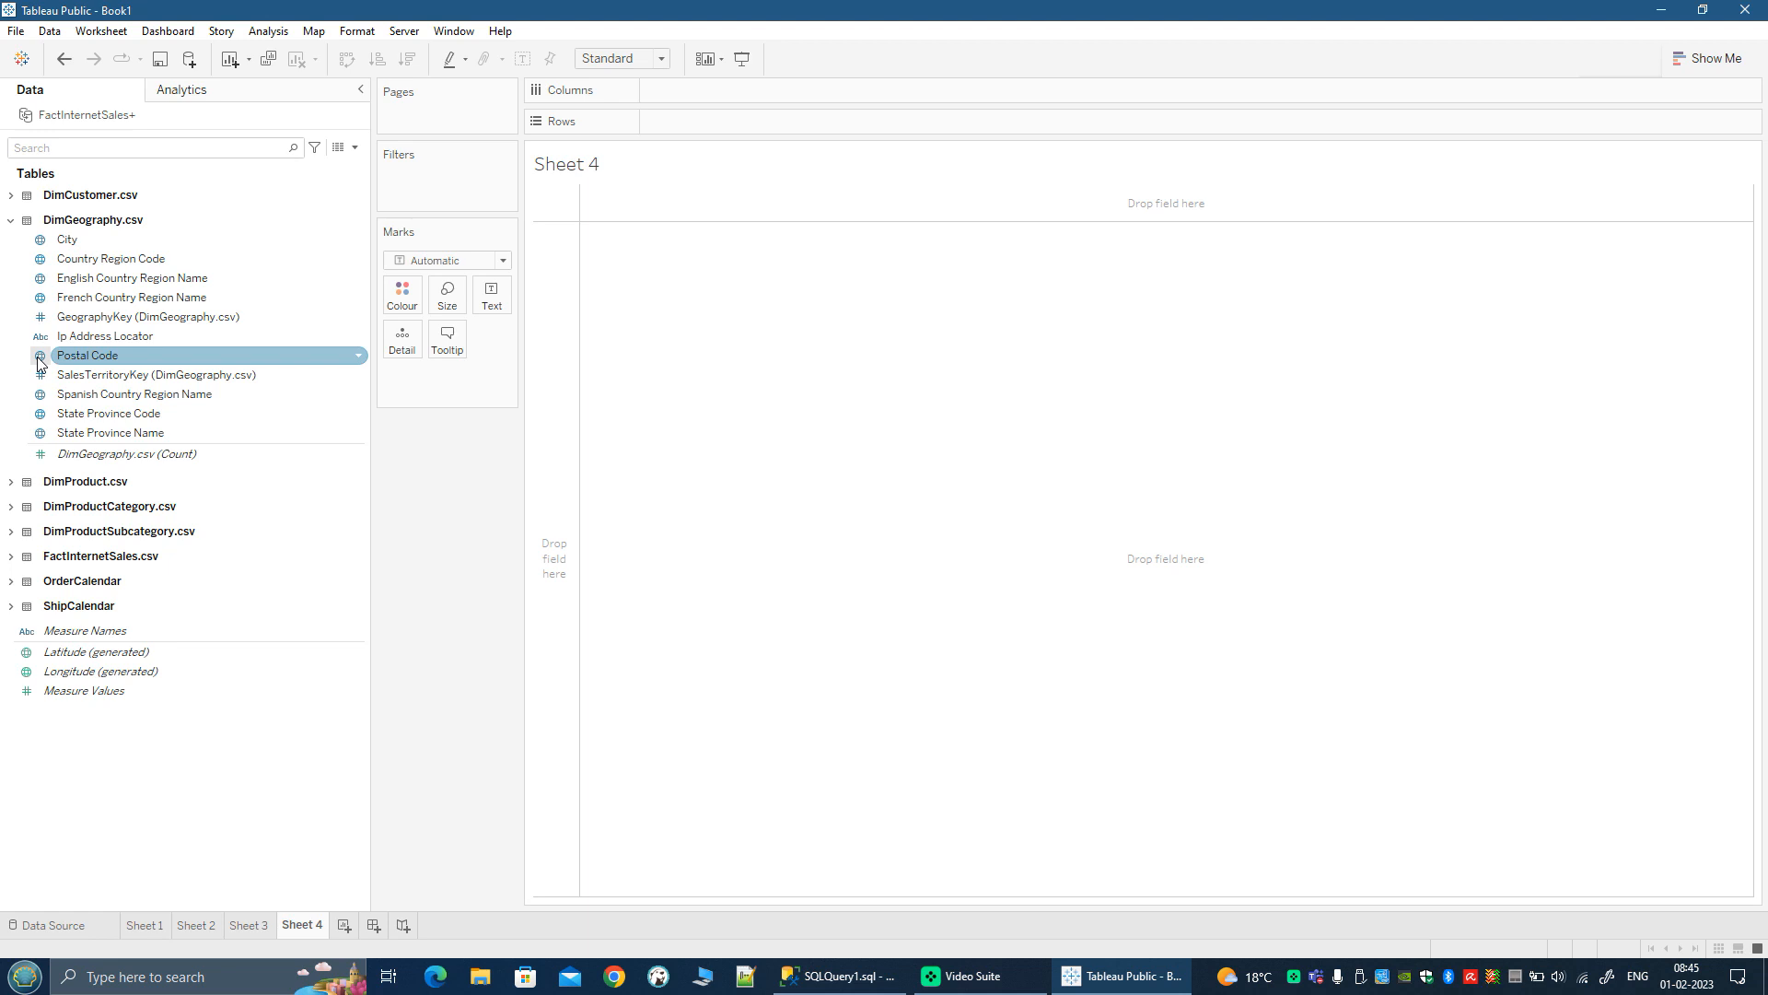
pyautogui.click(76, 242)
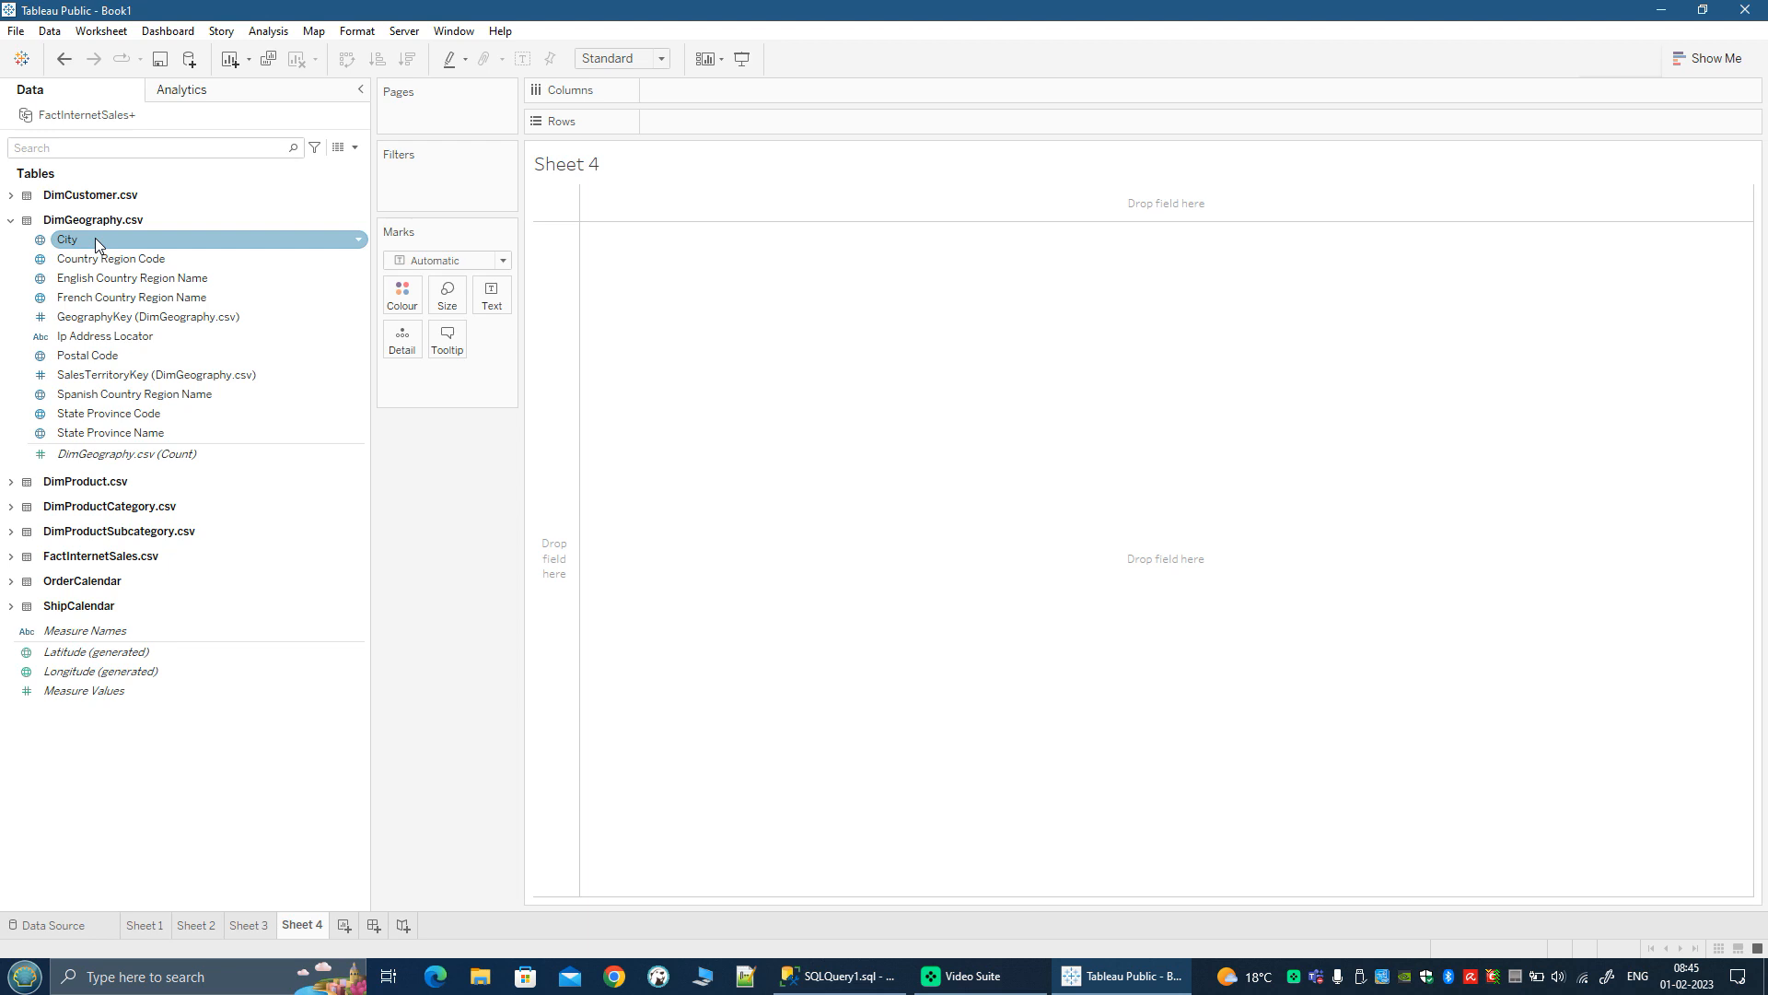
pyautogui.click(98, 259)
pyautogui.click(99, 279)
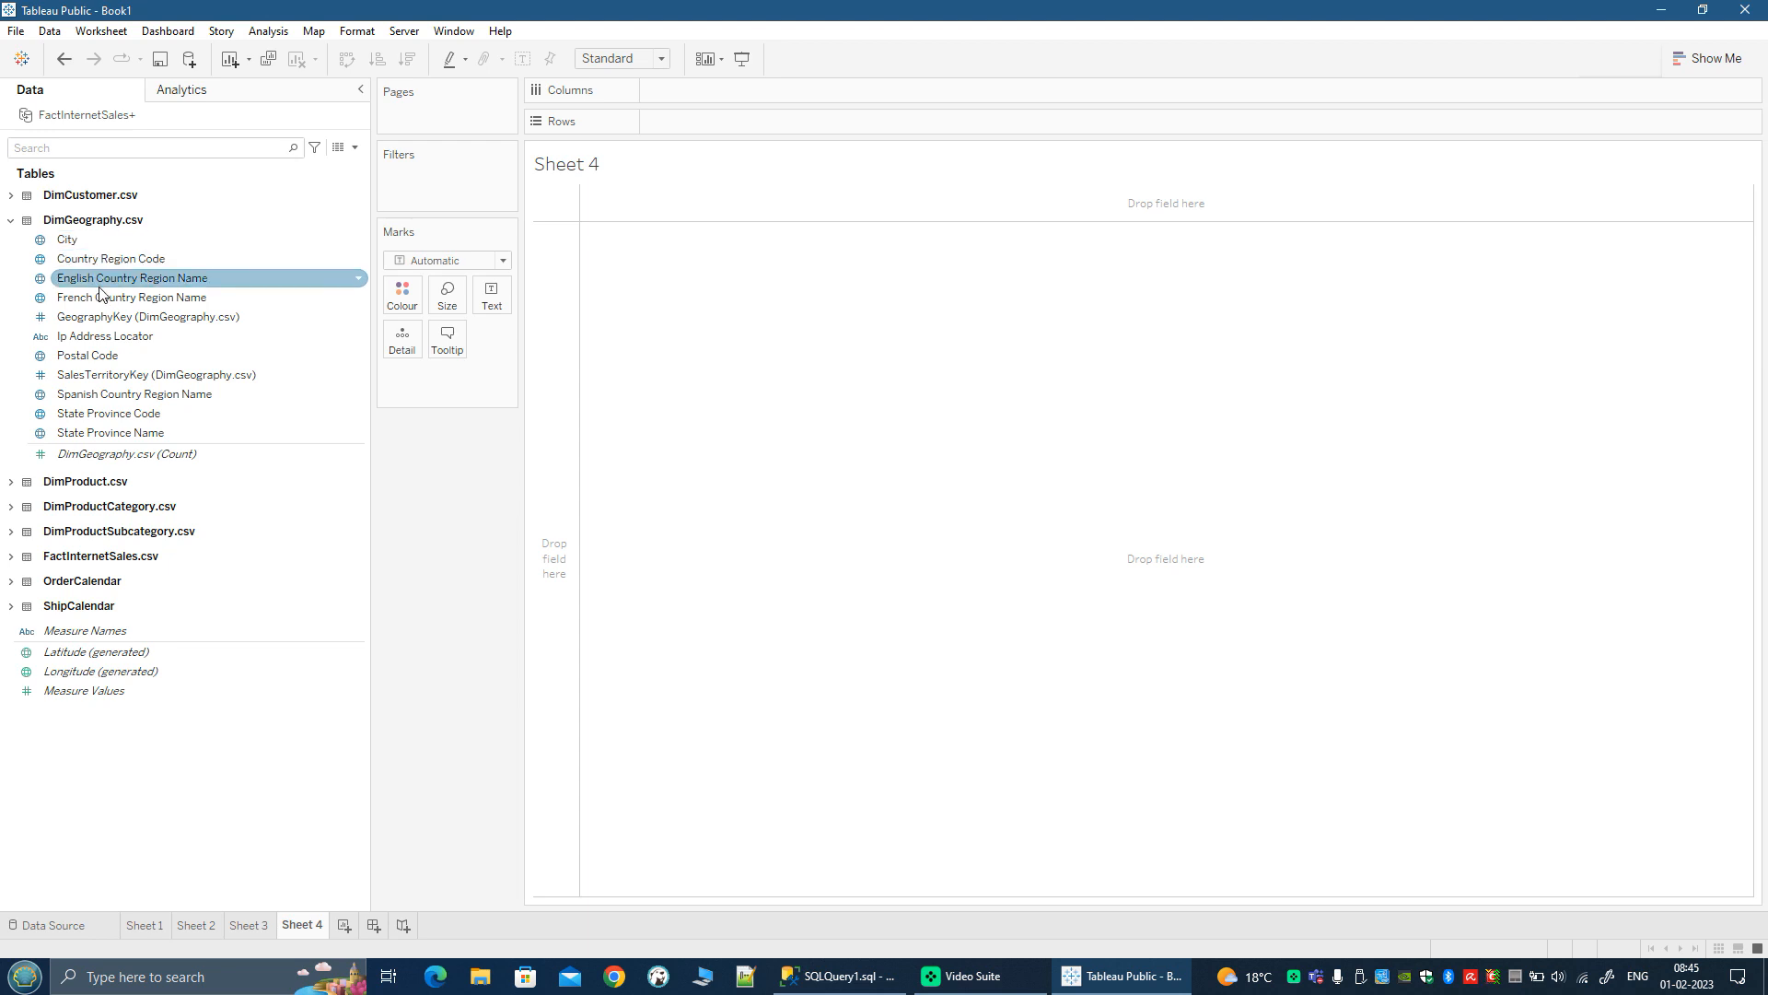
pyautogui.click(99, 336)
pyautogui.click(99, 375)
pyautogui.click(101, 355)
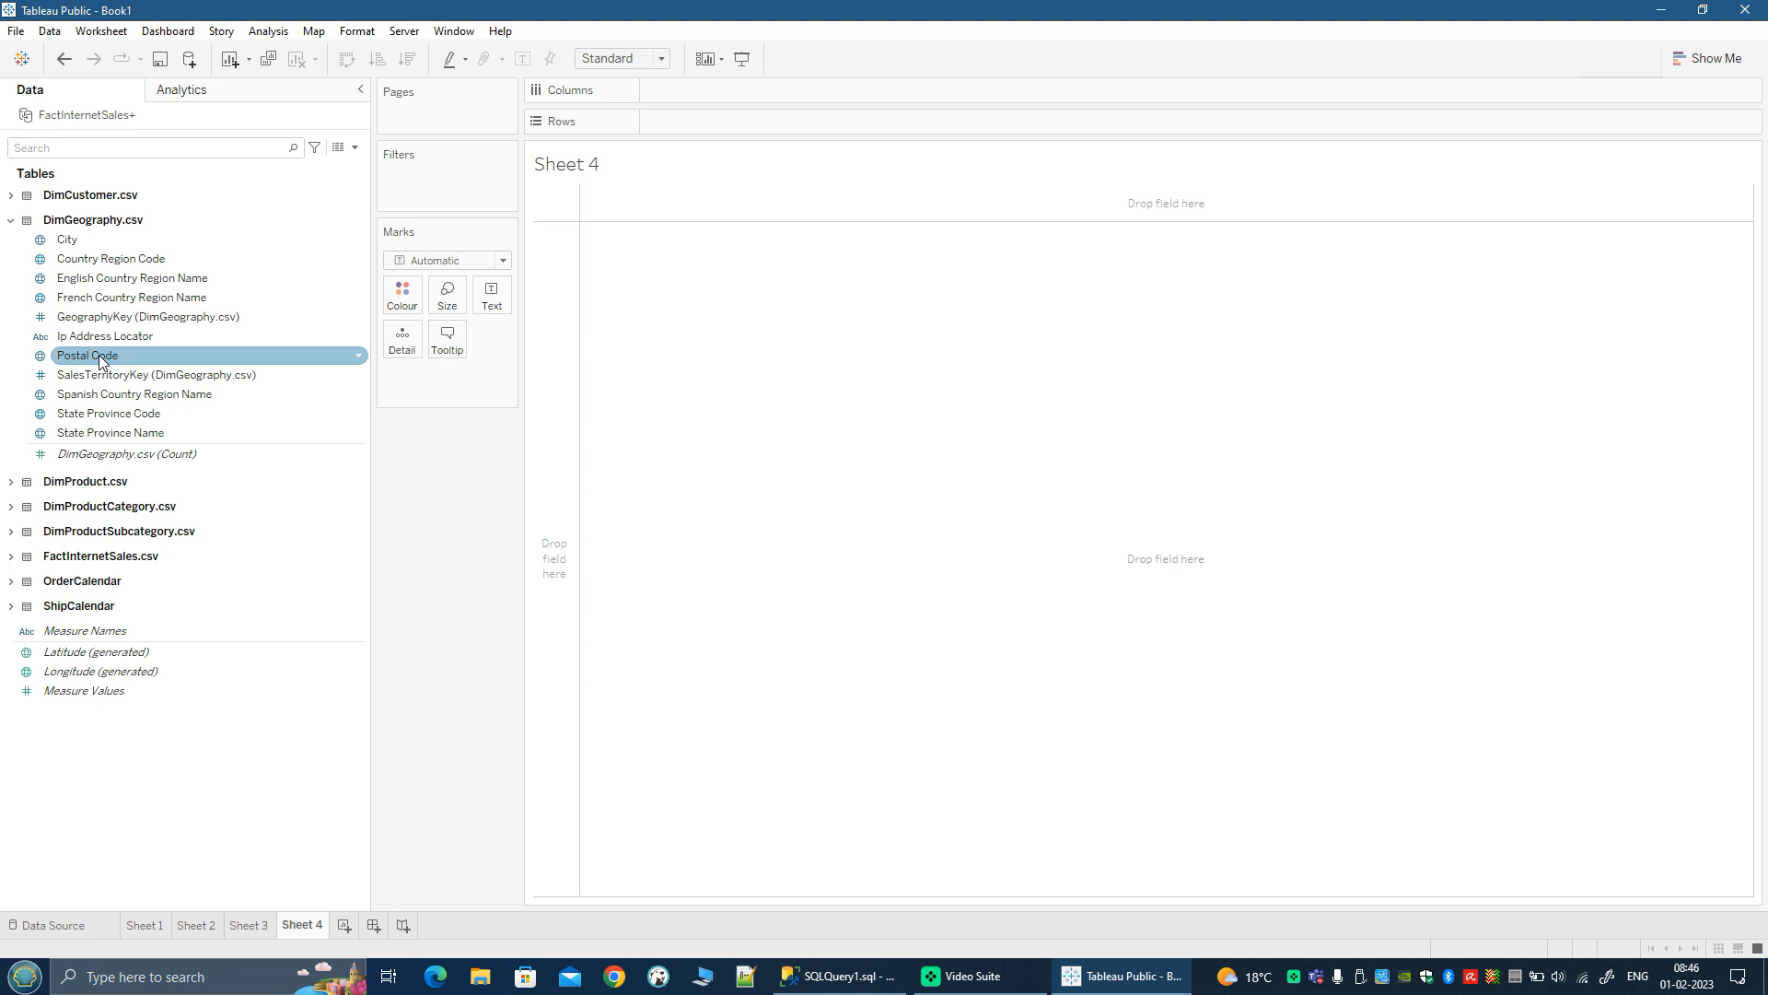
pyautogui.click(74, 259)
pyautogui.click(77, 241)
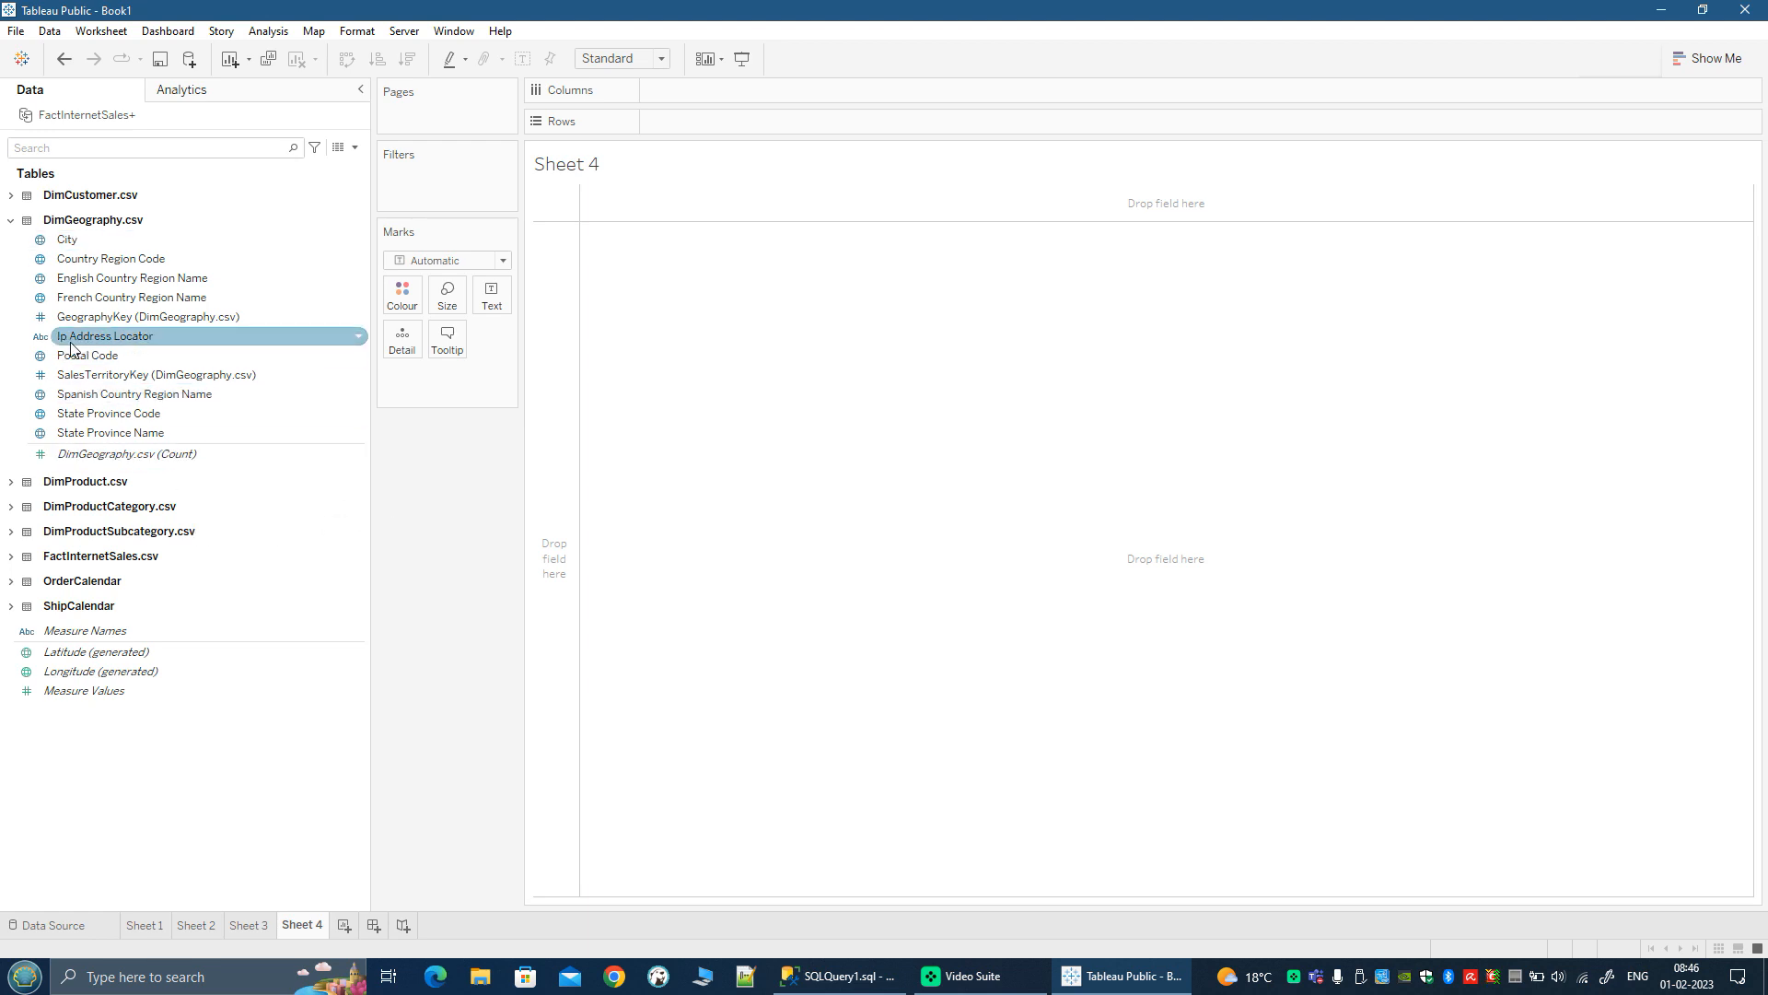
# Step: Try Ip Address Locator on the rows of Sheet 4 and remove it from the view
pyautogui.click(120, 342)
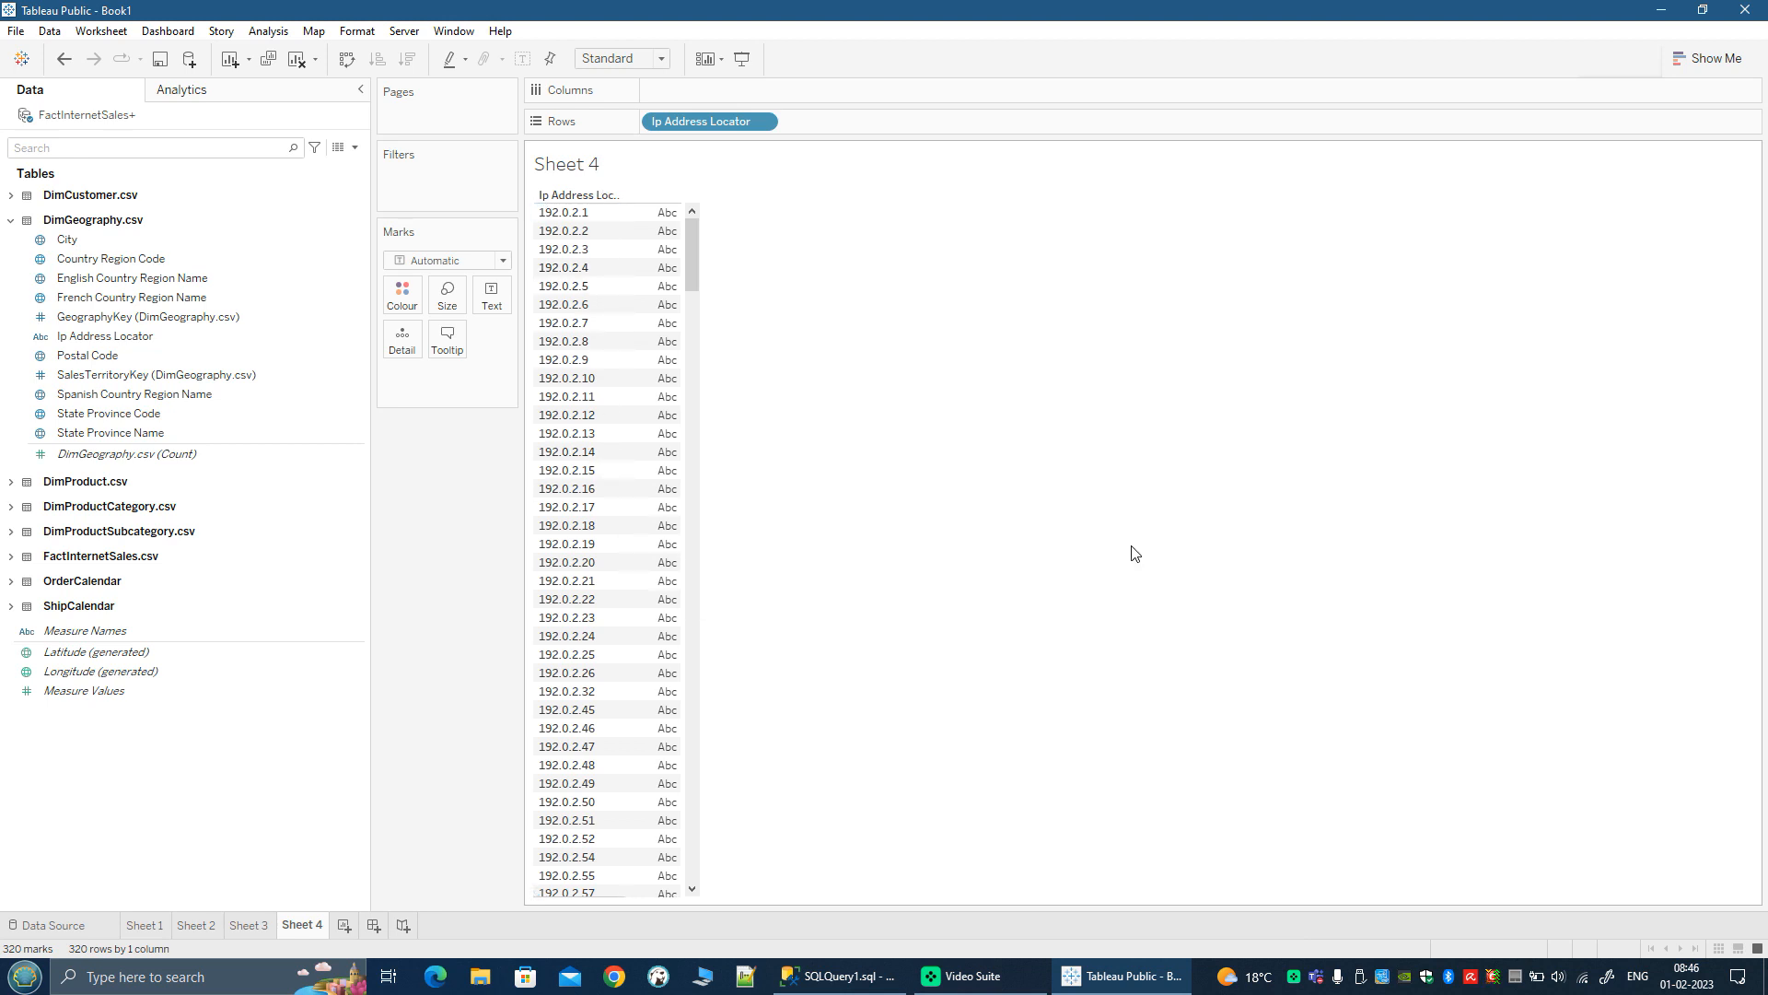
pyautogui.moveTo(722, 129); pyautogui.dragTo(268, 316)
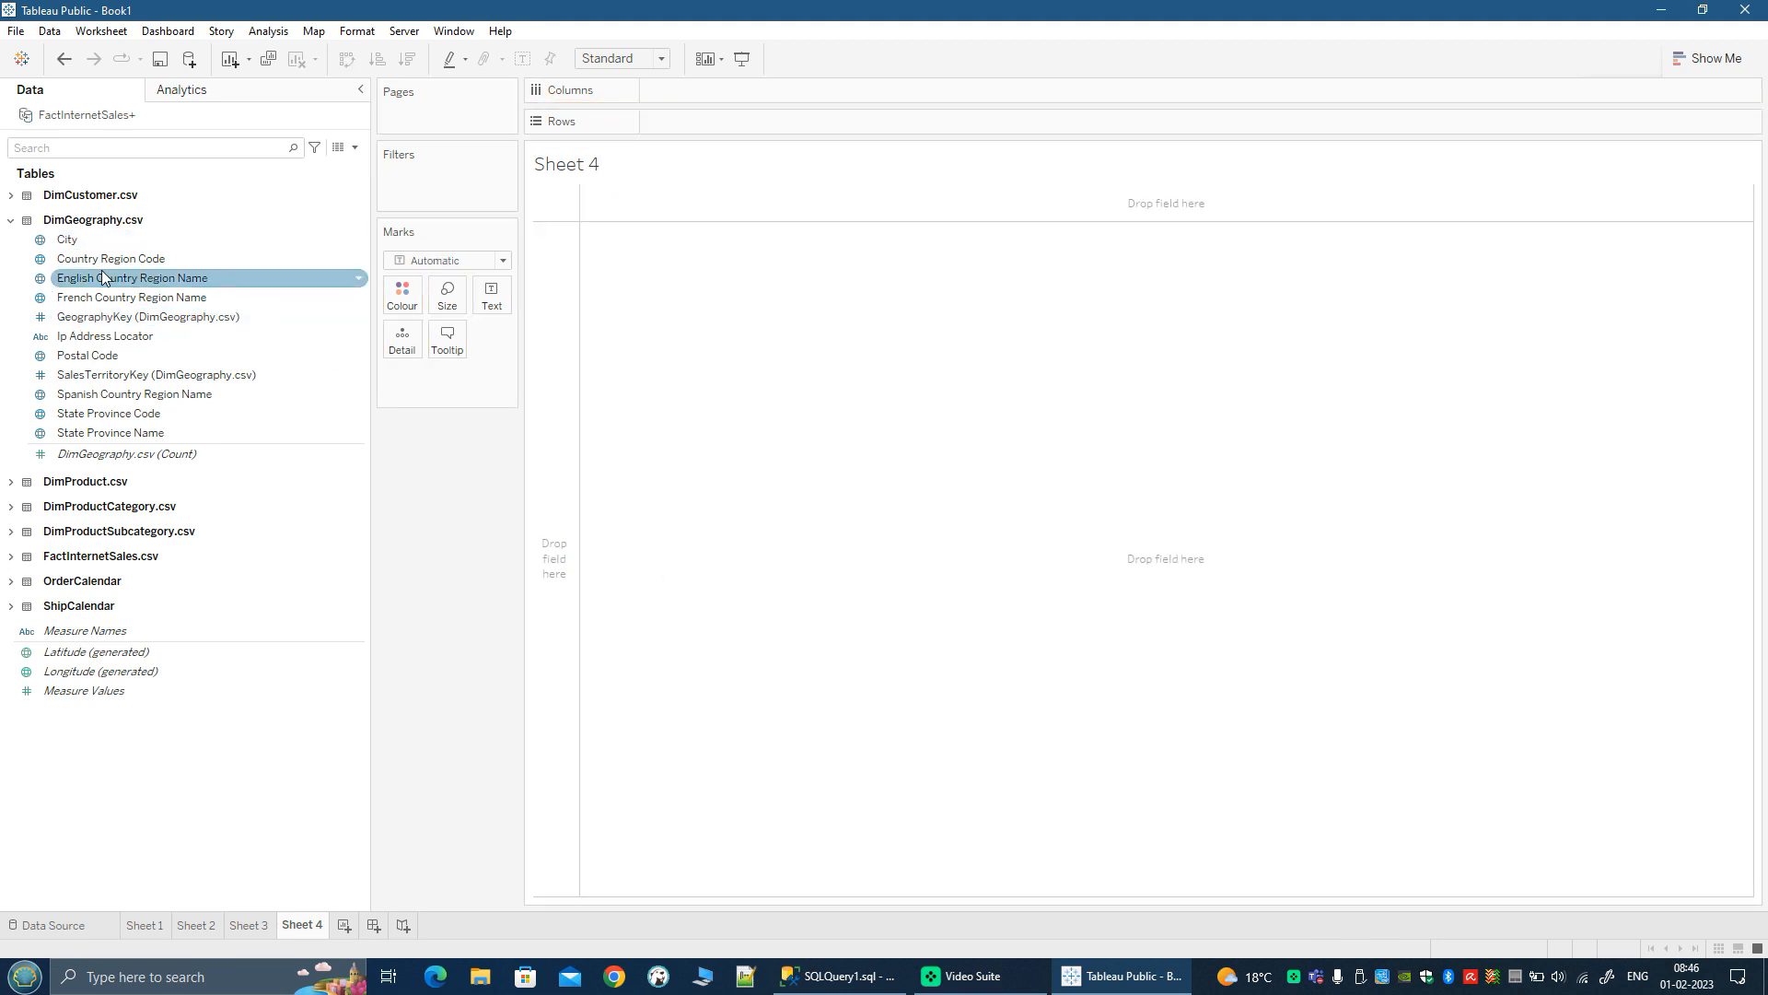
# Step: Build a map on Sheet 4 from State Province Name and size its marks by Sales Amount from FactInternetSales.csv
pyautogui.click(110, 435)
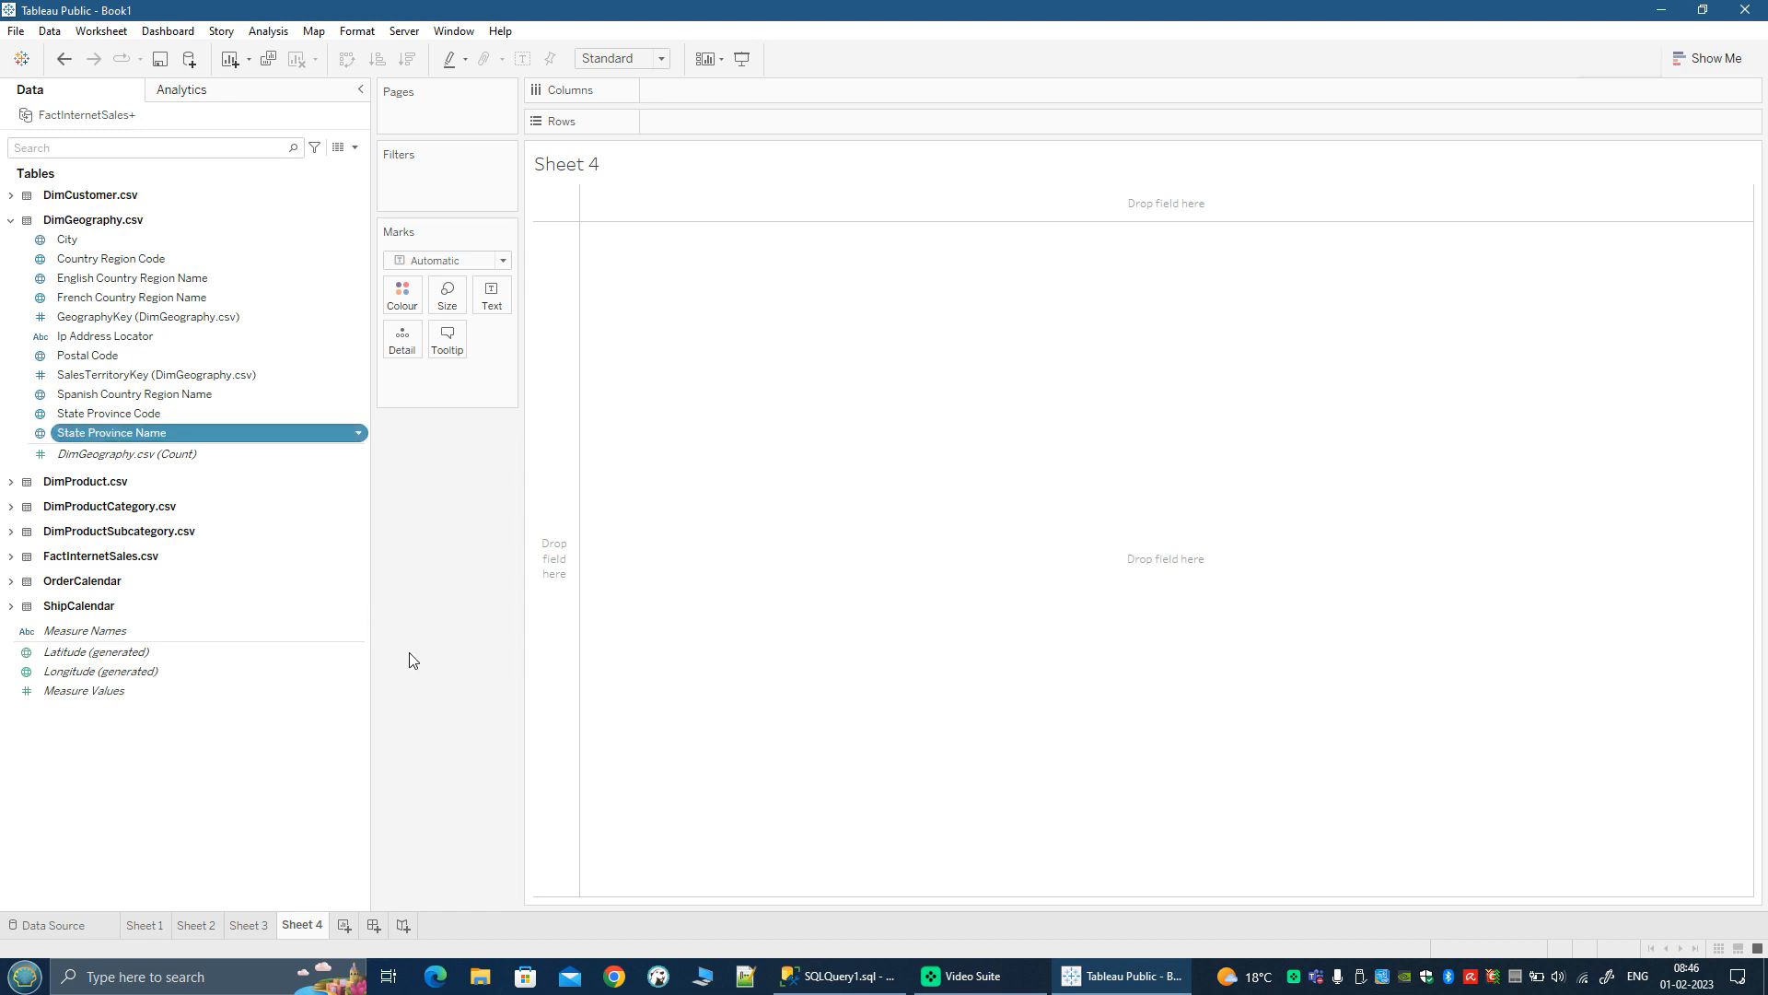
pyautogui.press('Return')
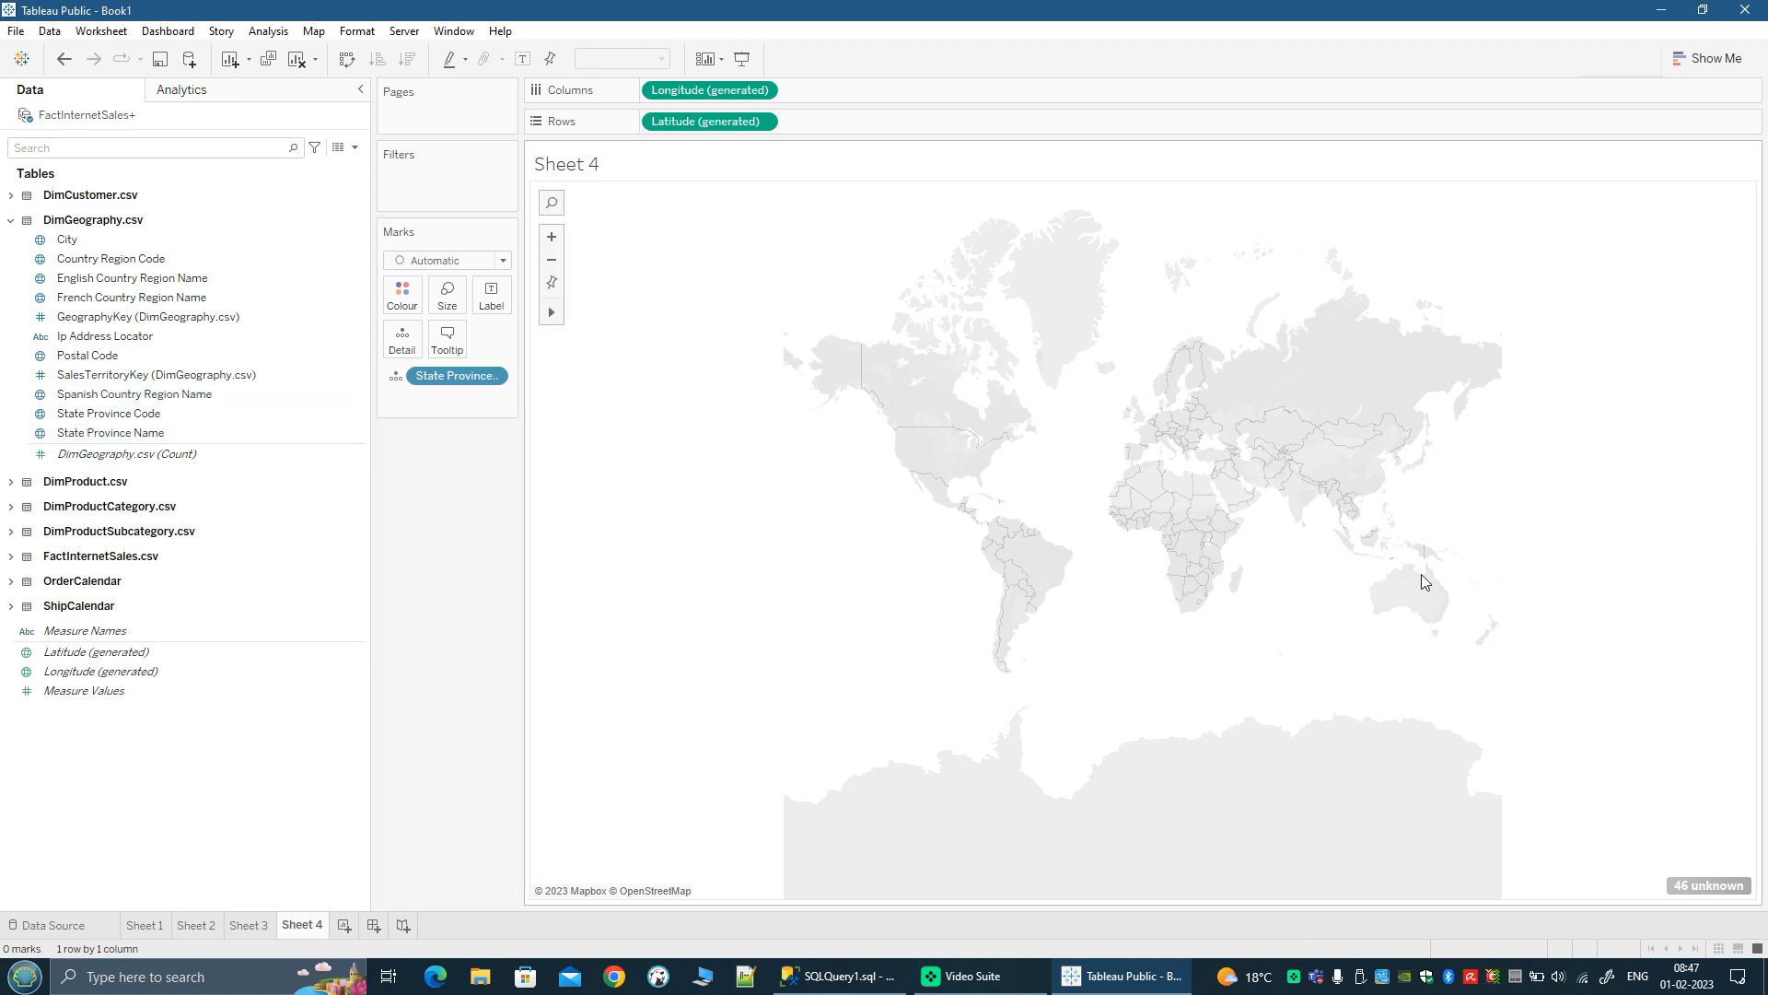
pyautogui.click(11, 556)
pyautogui.scroll(-4, 187, 794)
pyautogui.click(175, 746)
pyautogui.moveTo(934, 725); pyautogui.dragTo(934, 725)
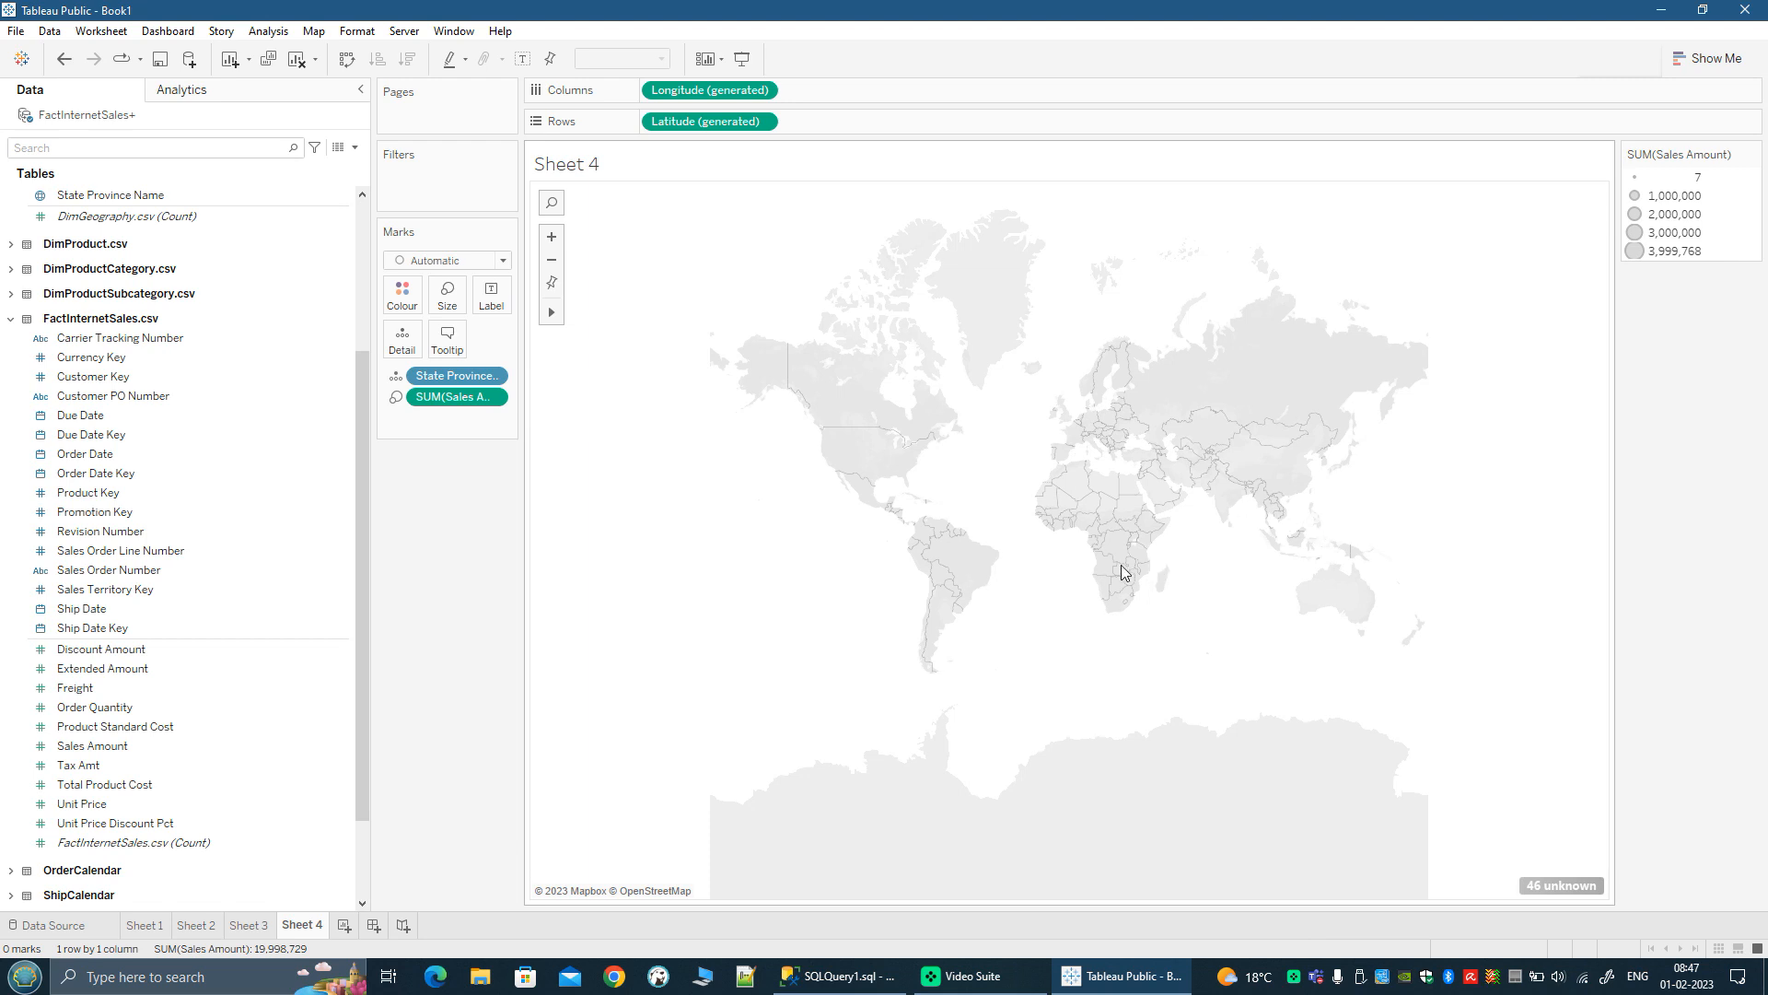
pyautogui.scroll(2, 1112, 567)
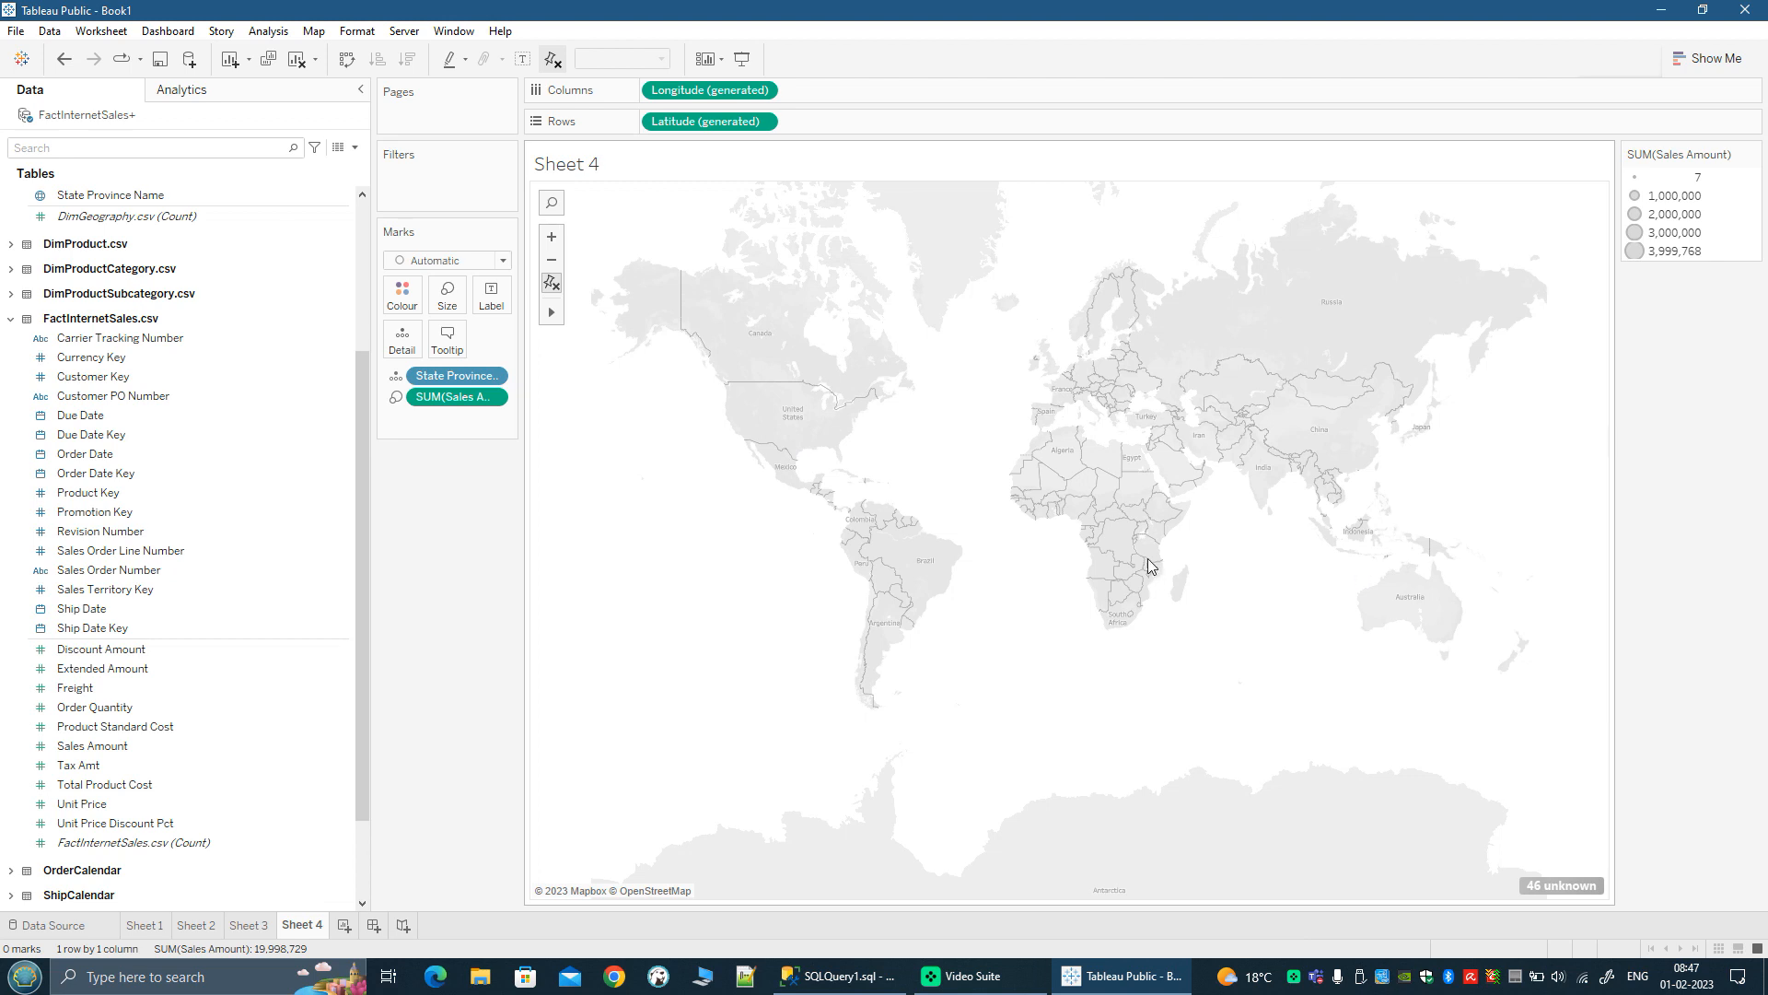
pyautogui.scroll(-2, 1148, 558)
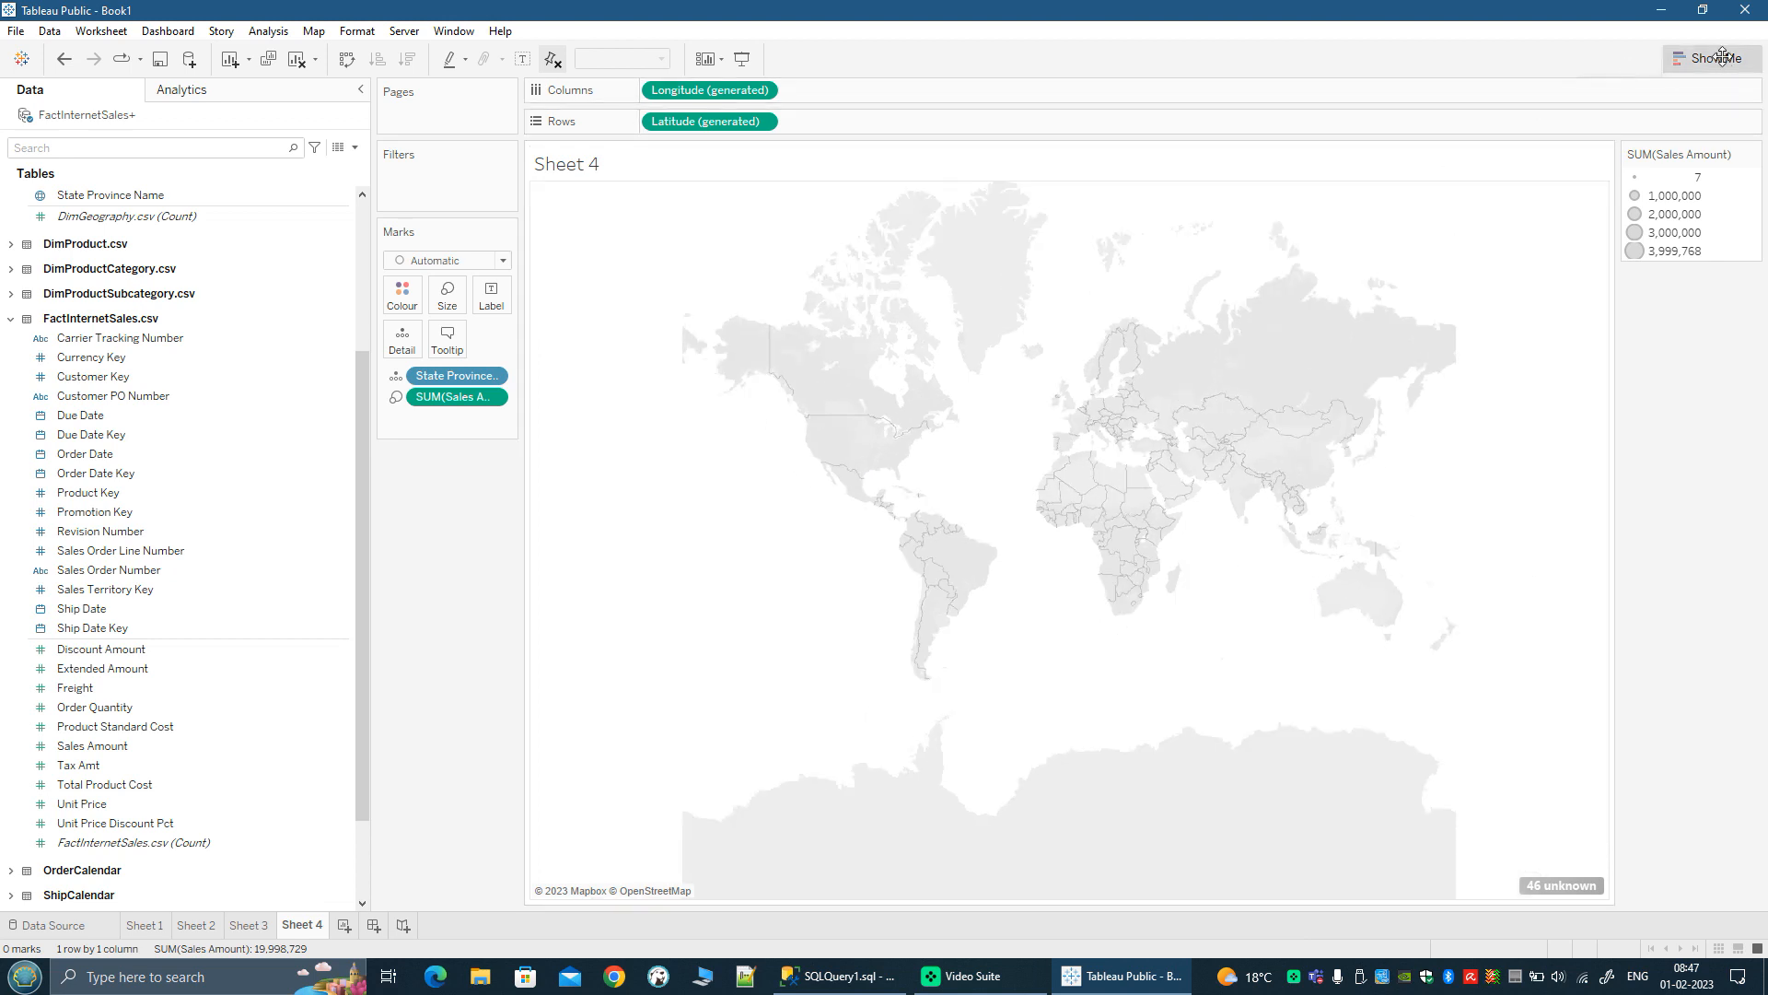
# Step: Change the Sheet 4 view to a filled map coloured by Sales Amount
pyautogui.click(1712, 58)
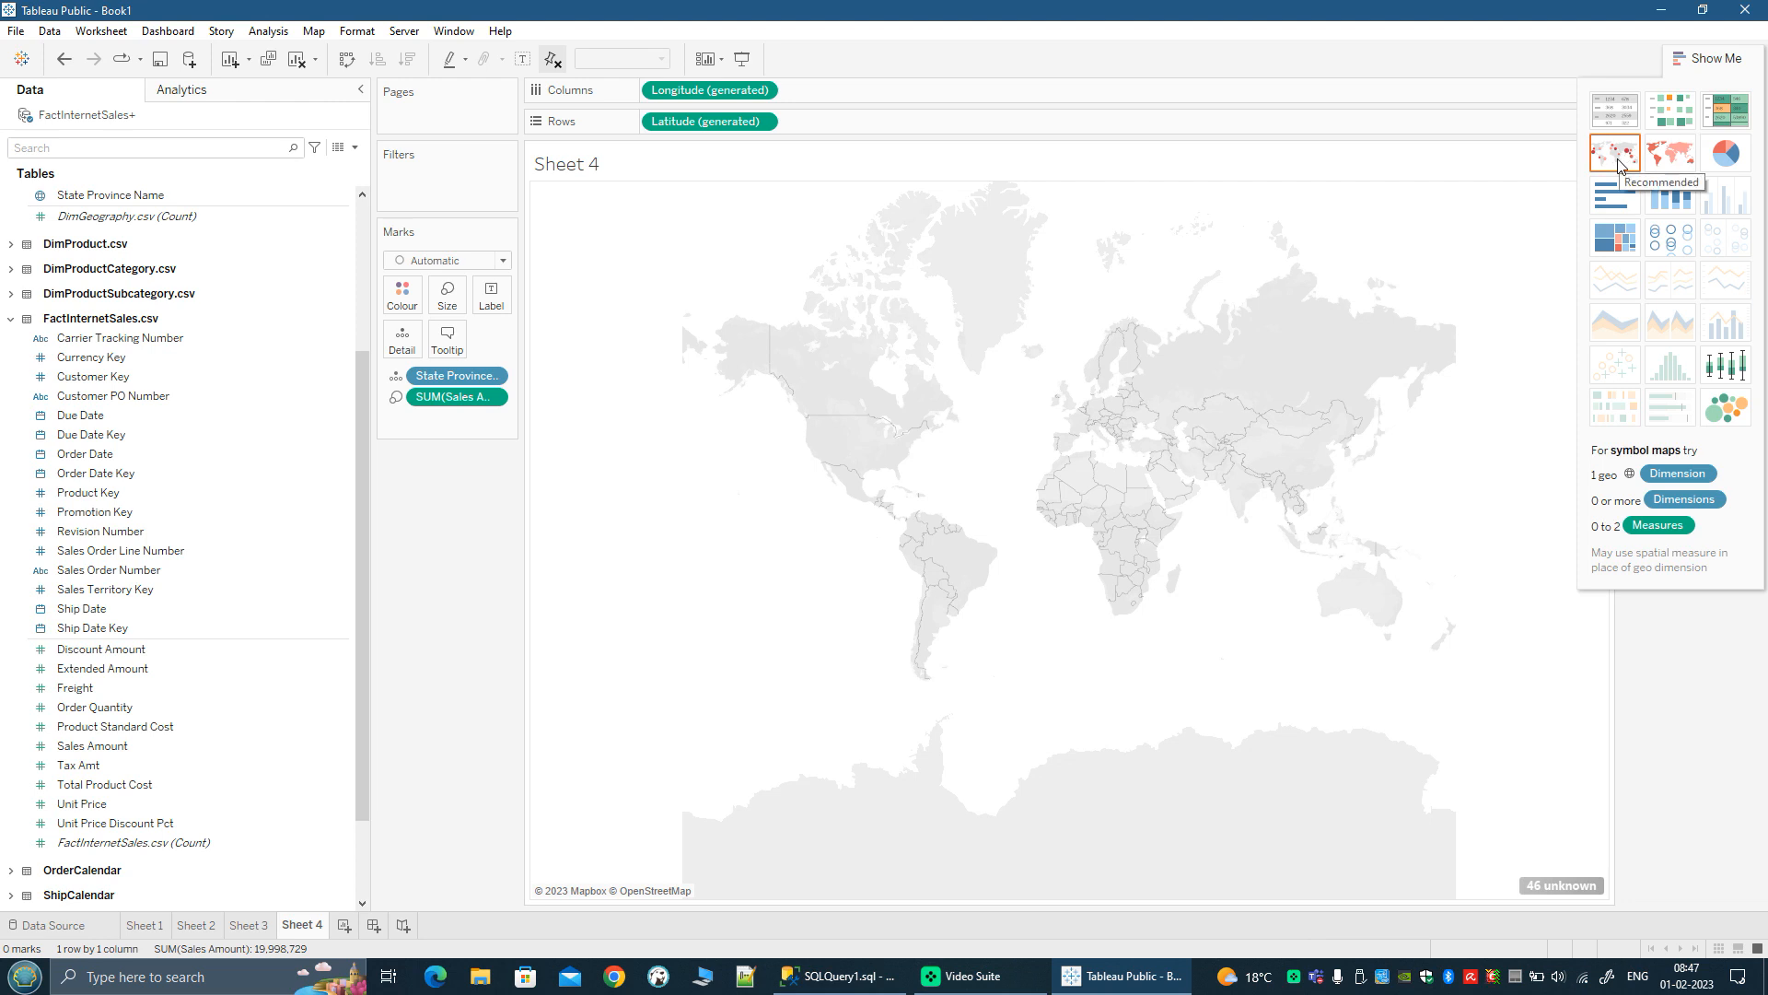
pyautogui.click(1669, 162)
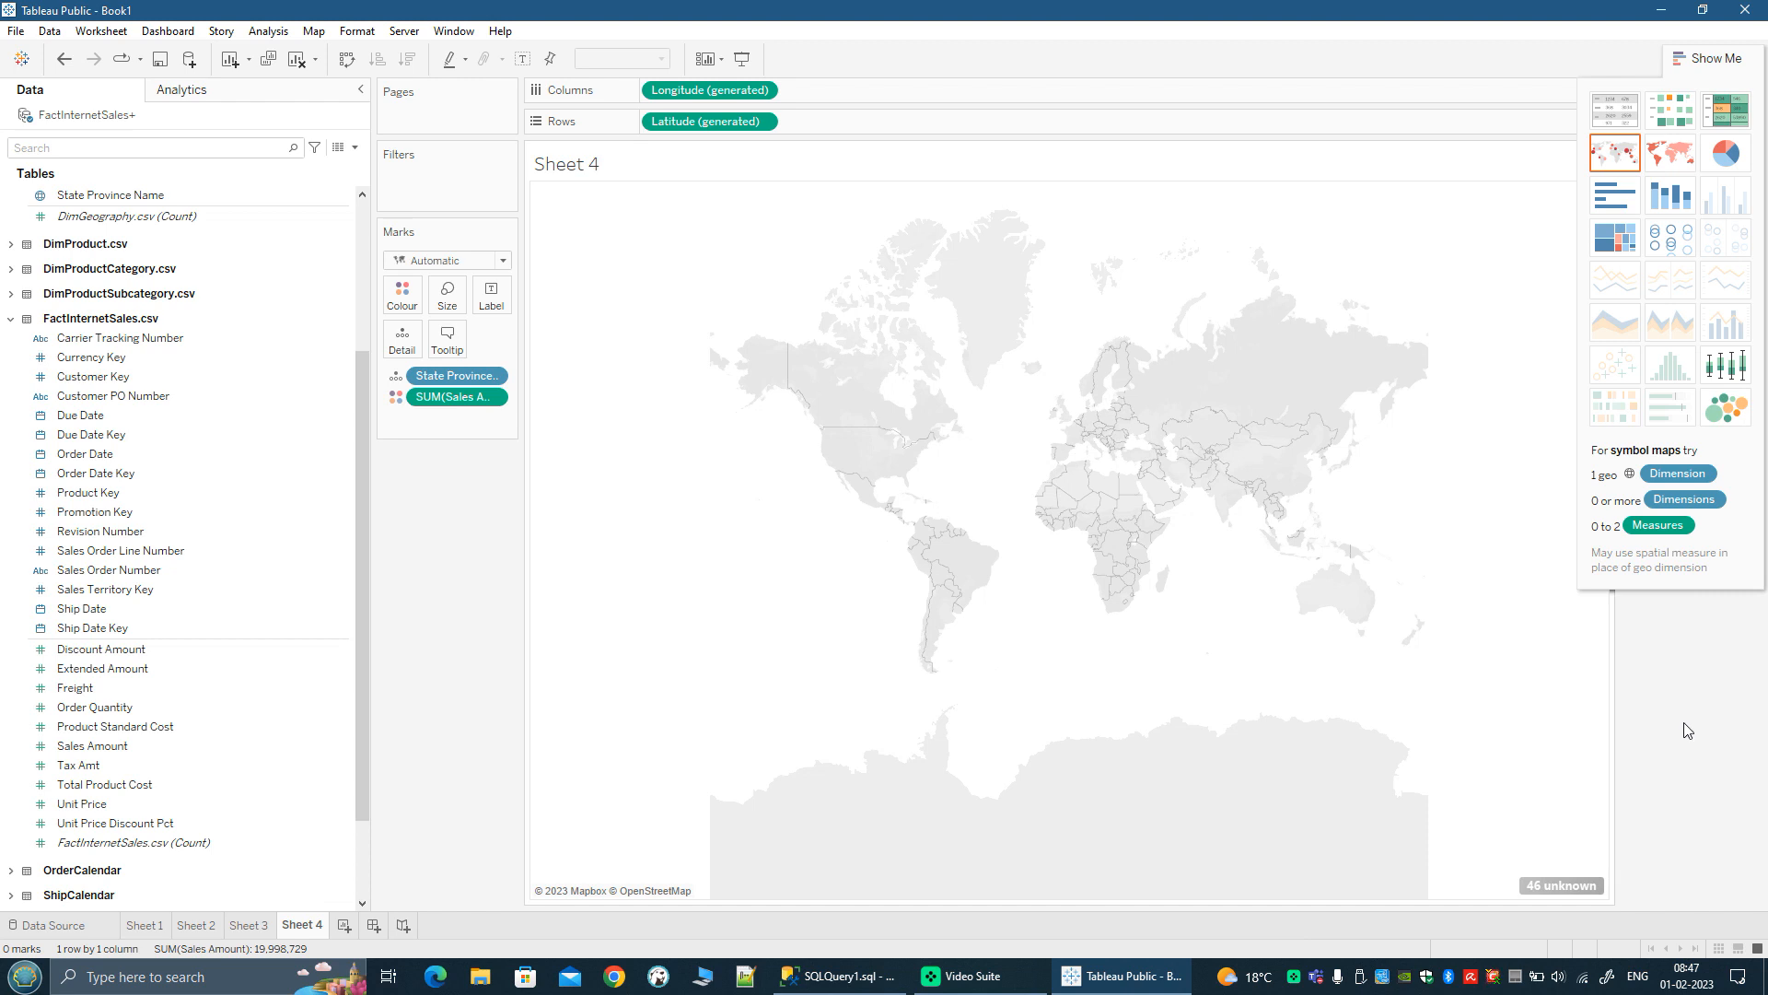
pyautogui.click(1718, 57)
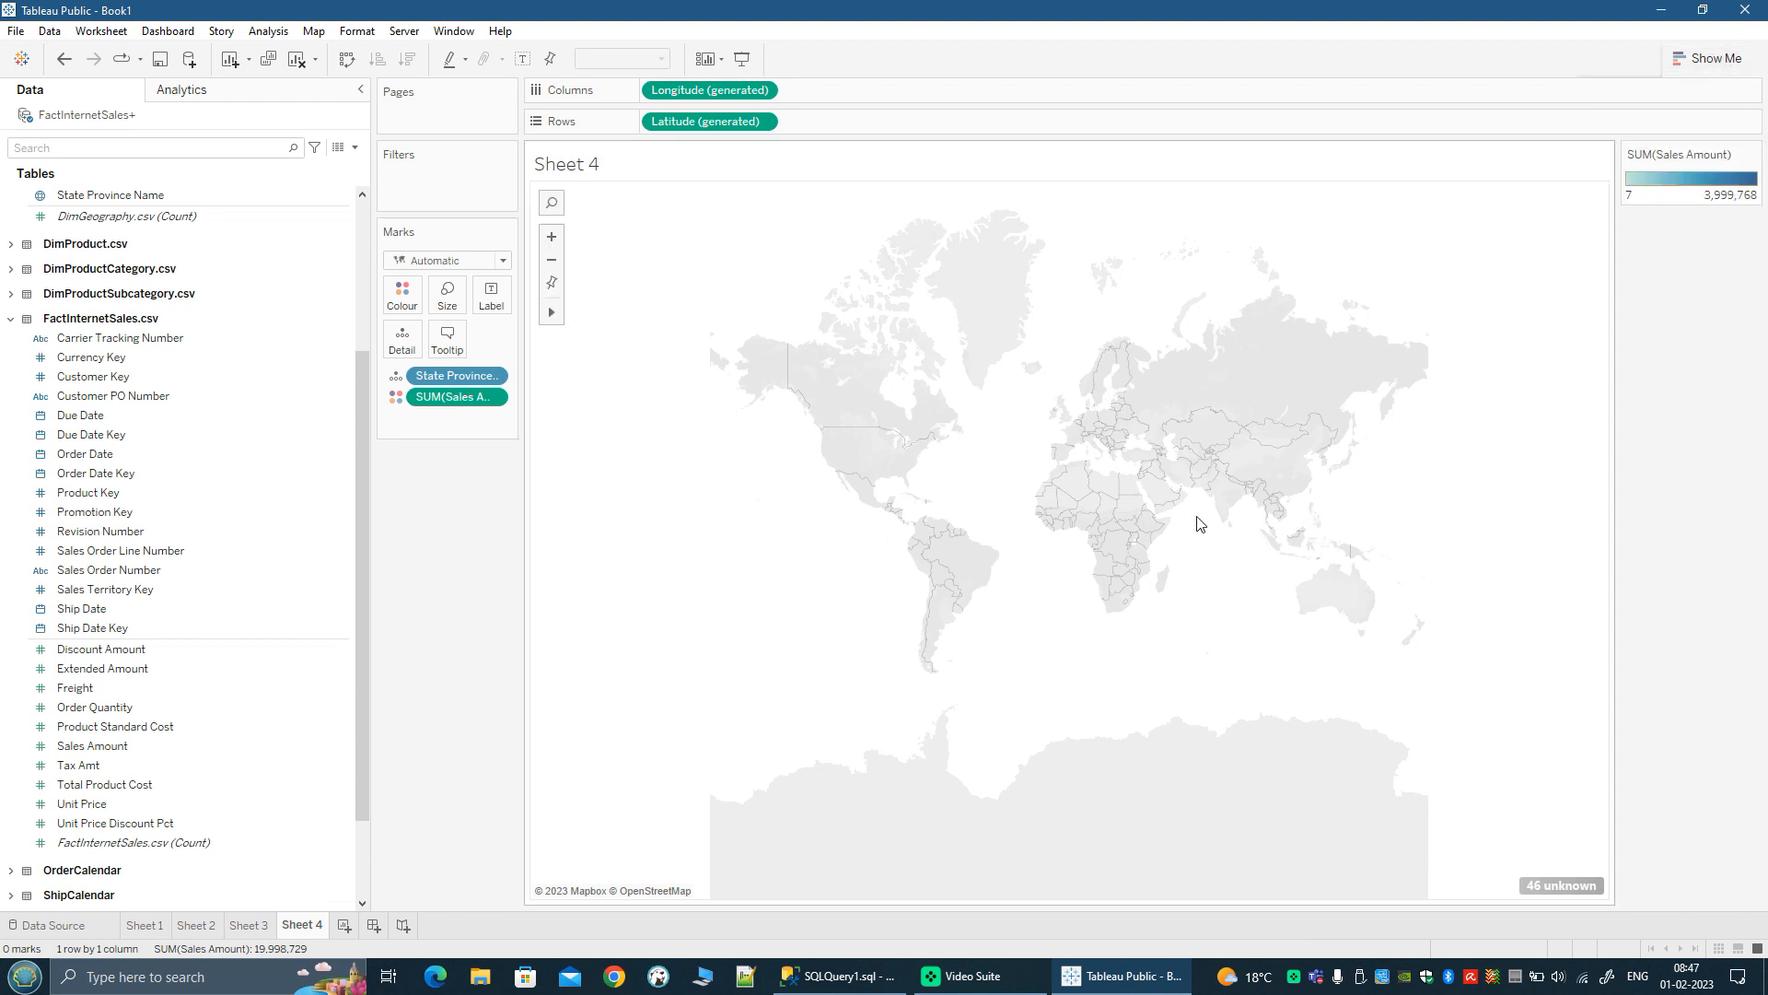
pyautogui.scroll(2, 1197, 514)
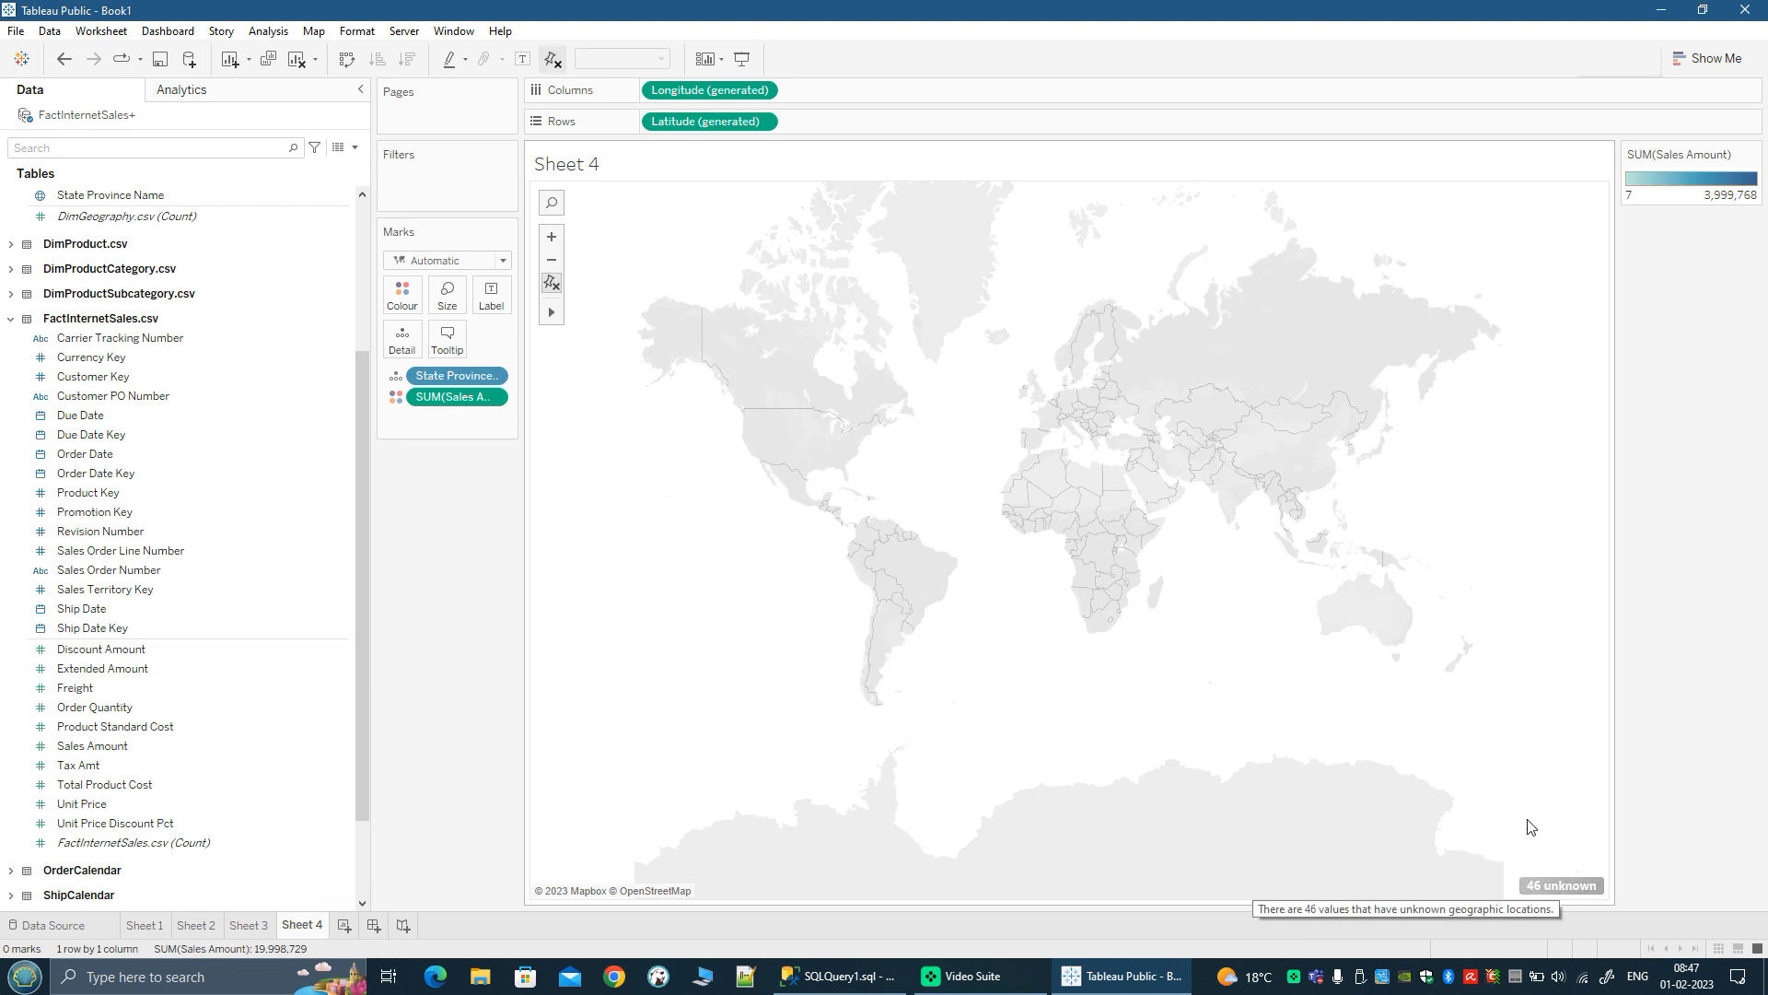
# Step: Edit the unknown map locations so Country/Region comes from the Country Region Code field with ISO two-character codes
pyautogui.click(1582, 887)
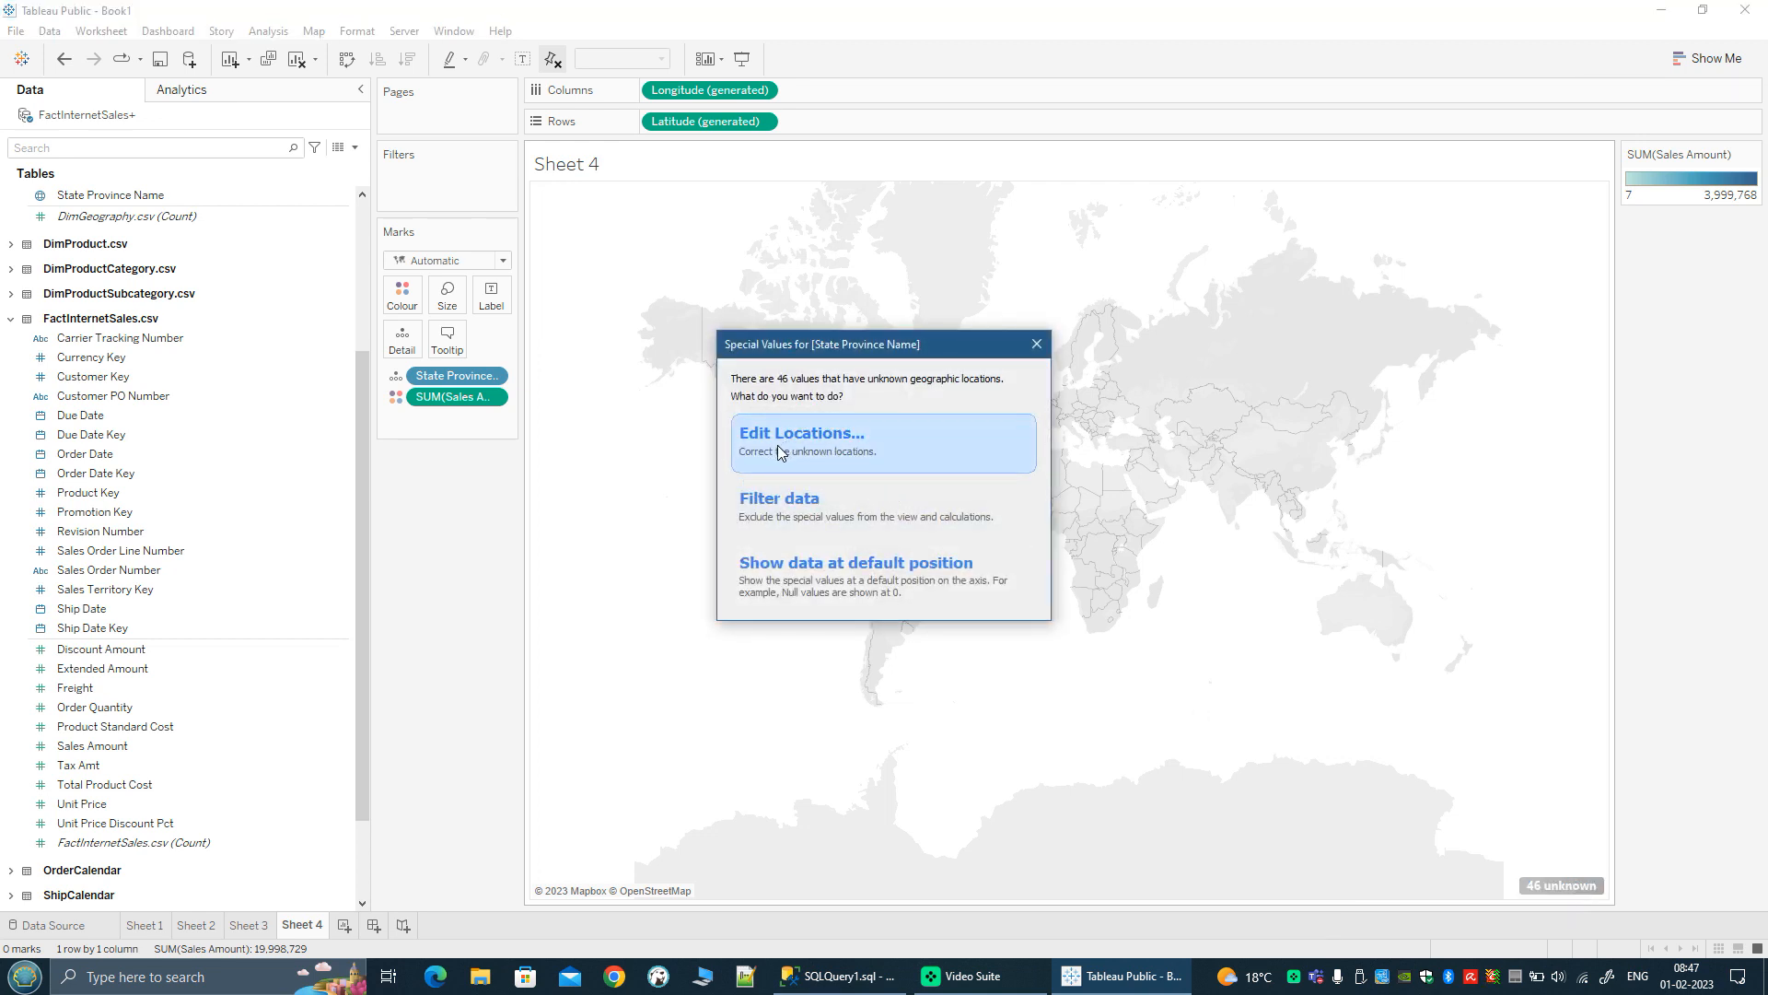
pyautogui.click(777, 444)
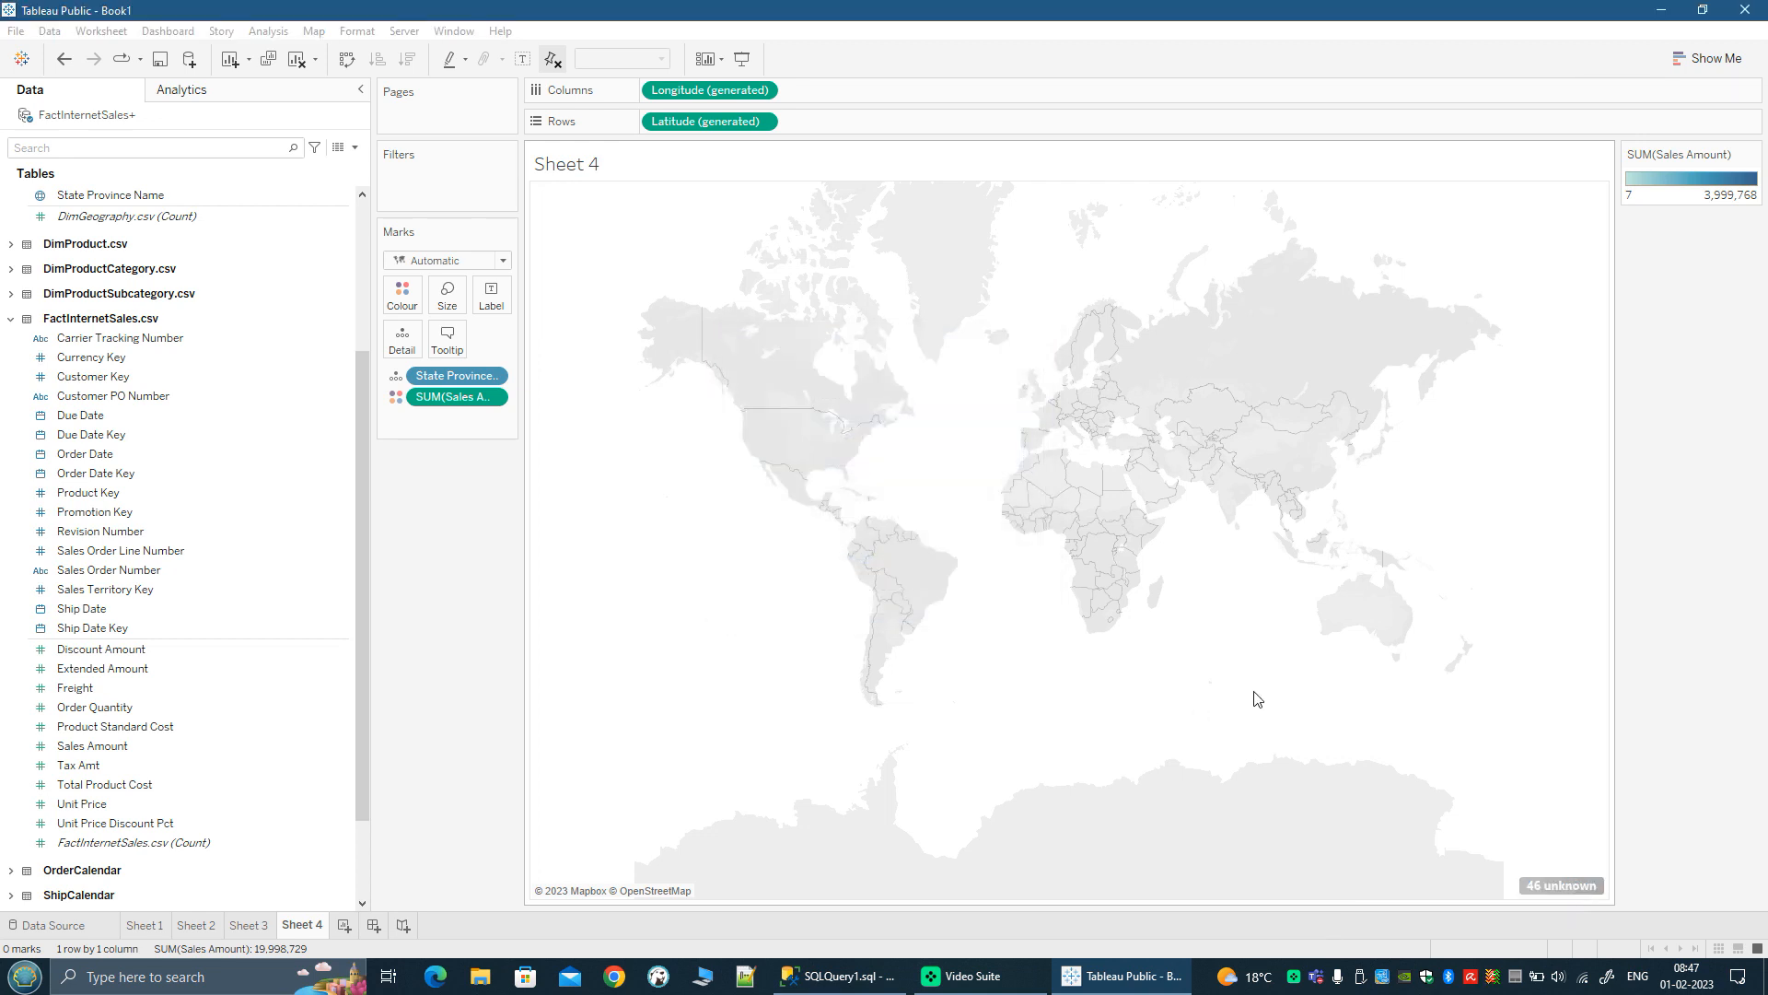
pyautogui.moveTo(866, 267); pyautogui.dragTo(1168, 349)
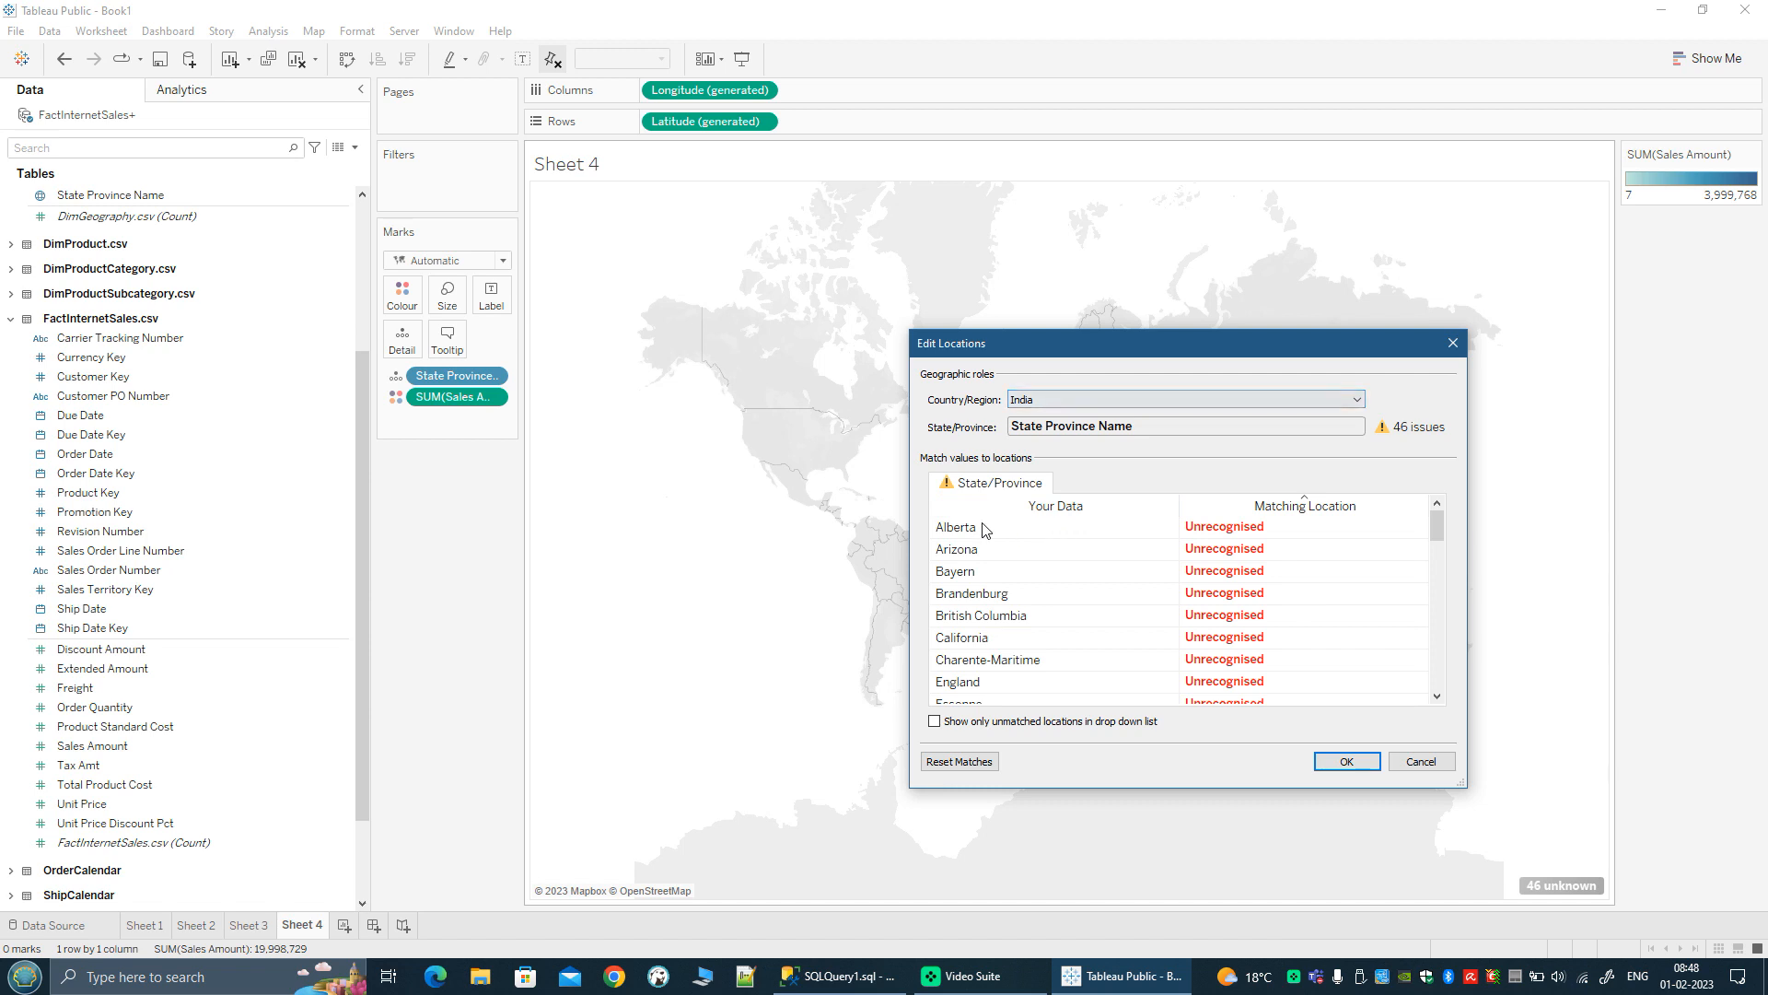
pyautogui.click(1060, 408)
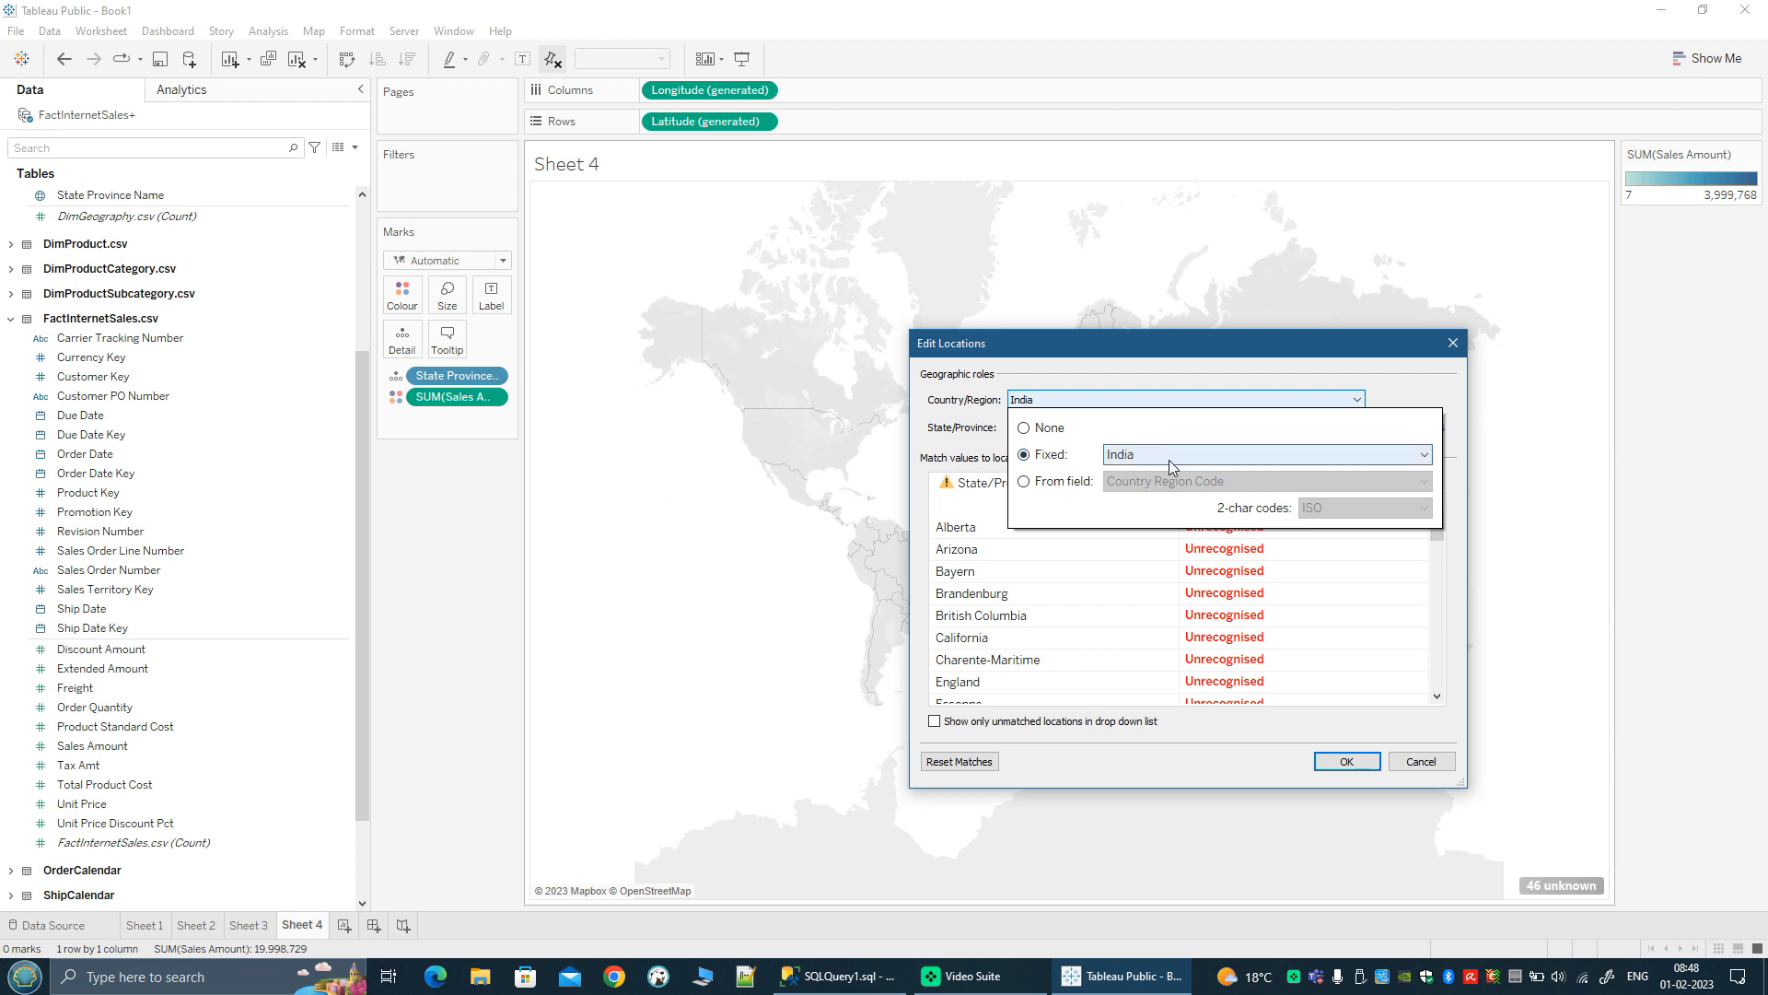
pyautogui.click(1025, 486)
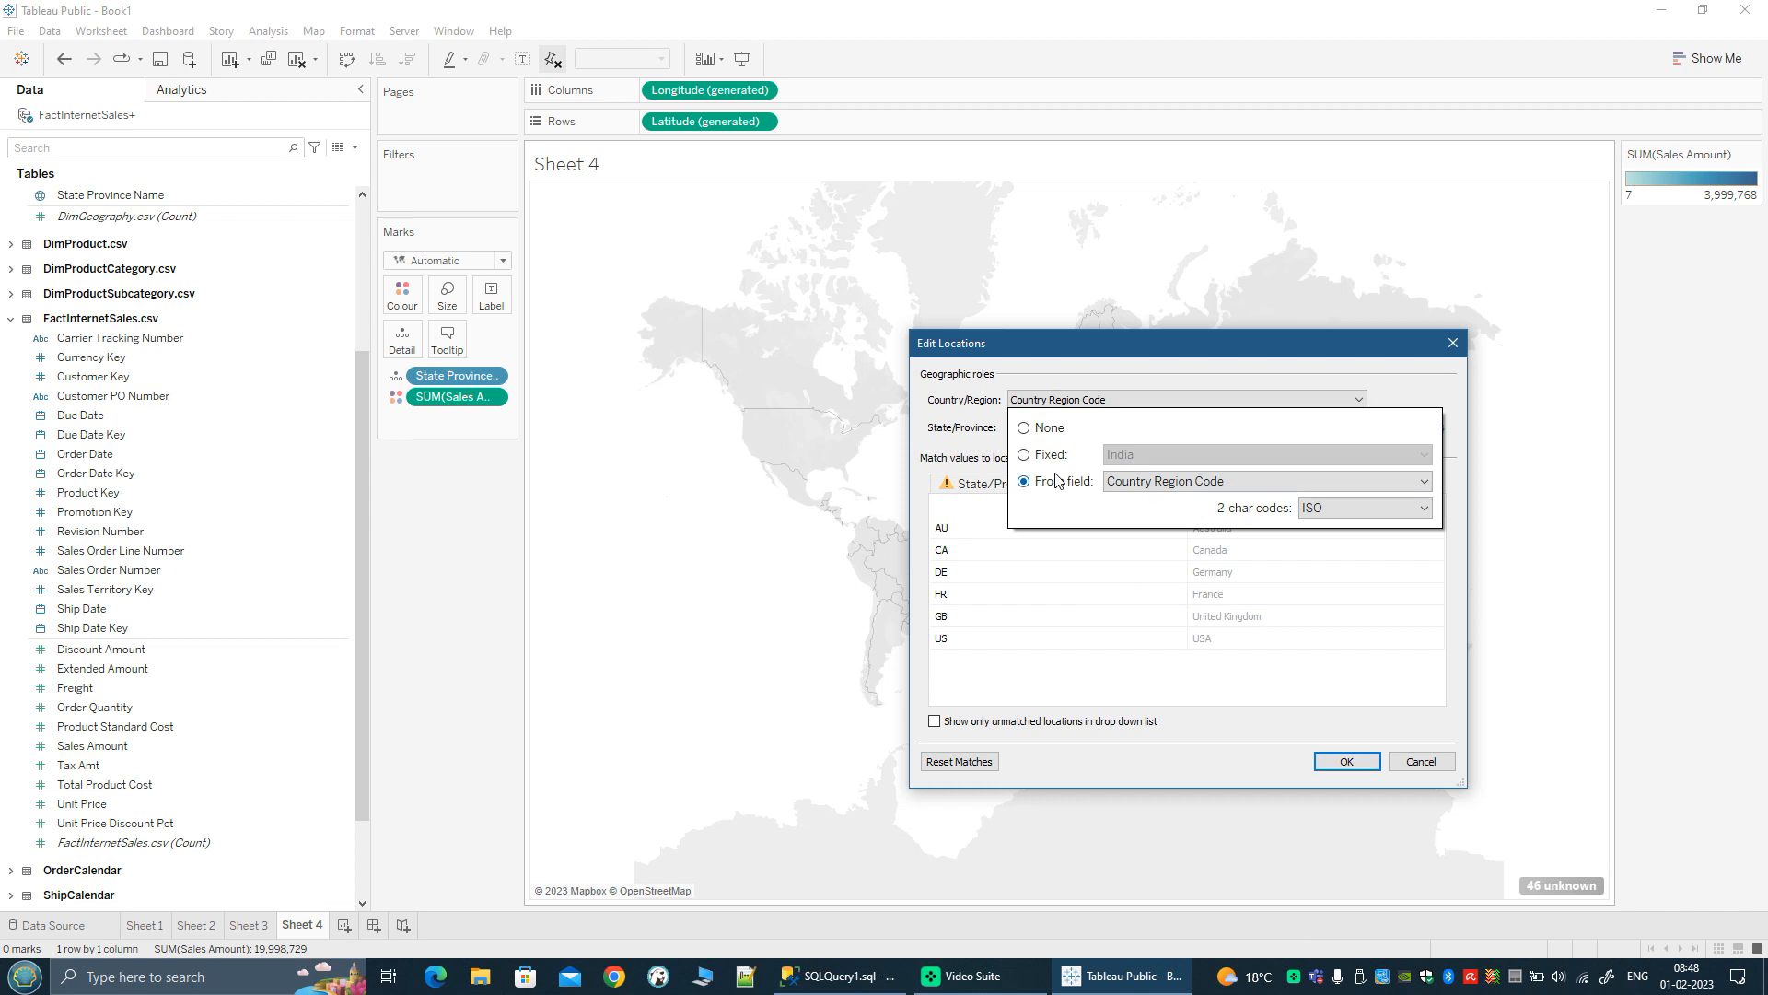
pyautogui.click(1052, 684)
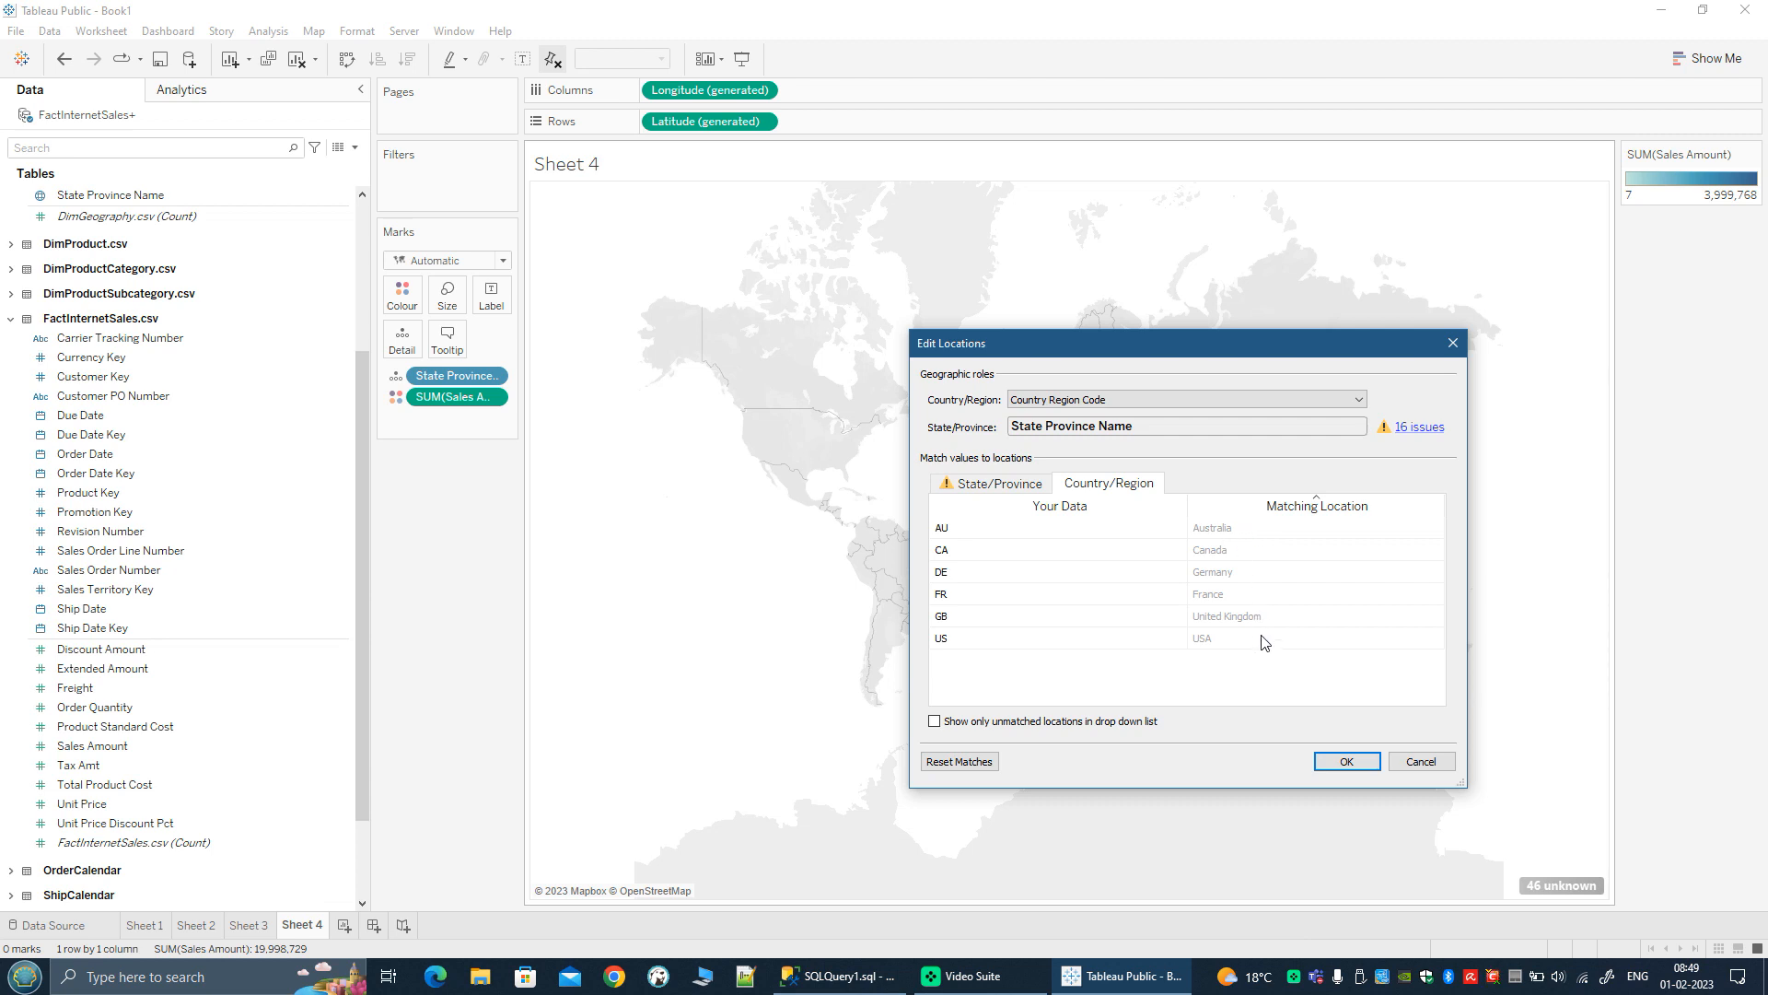
pyautogui.click(983, 487)
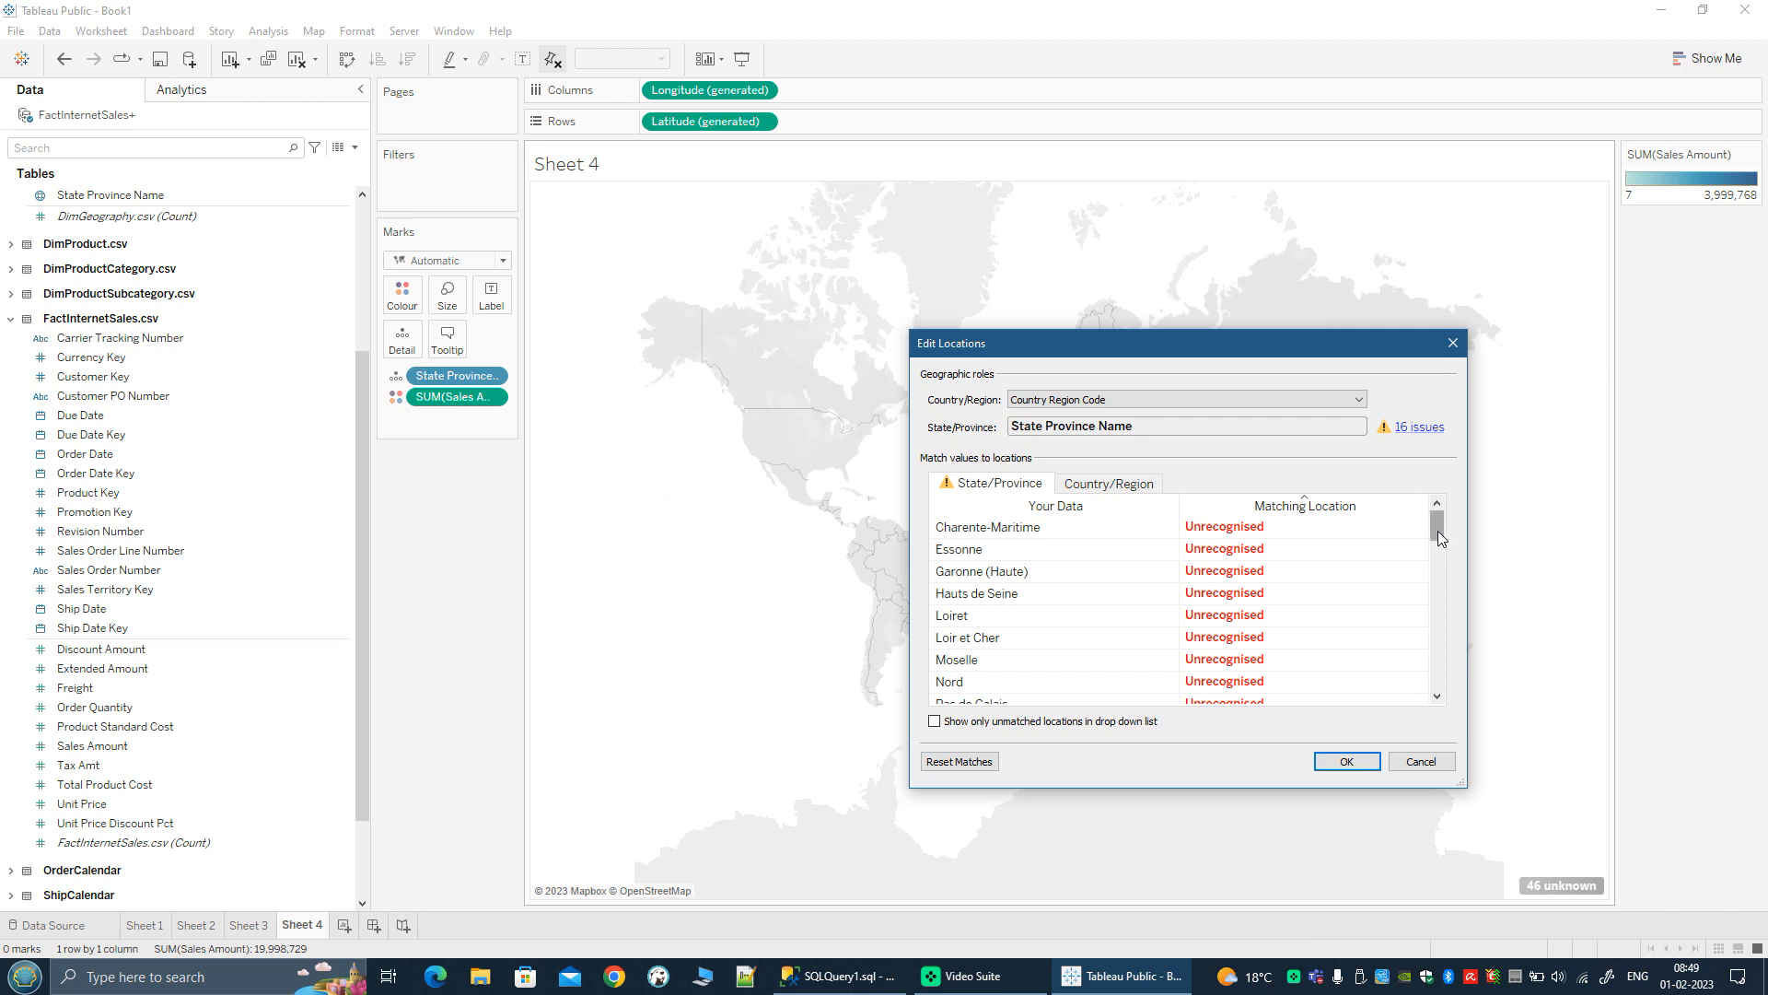
pyautogui.click(1348, 763)
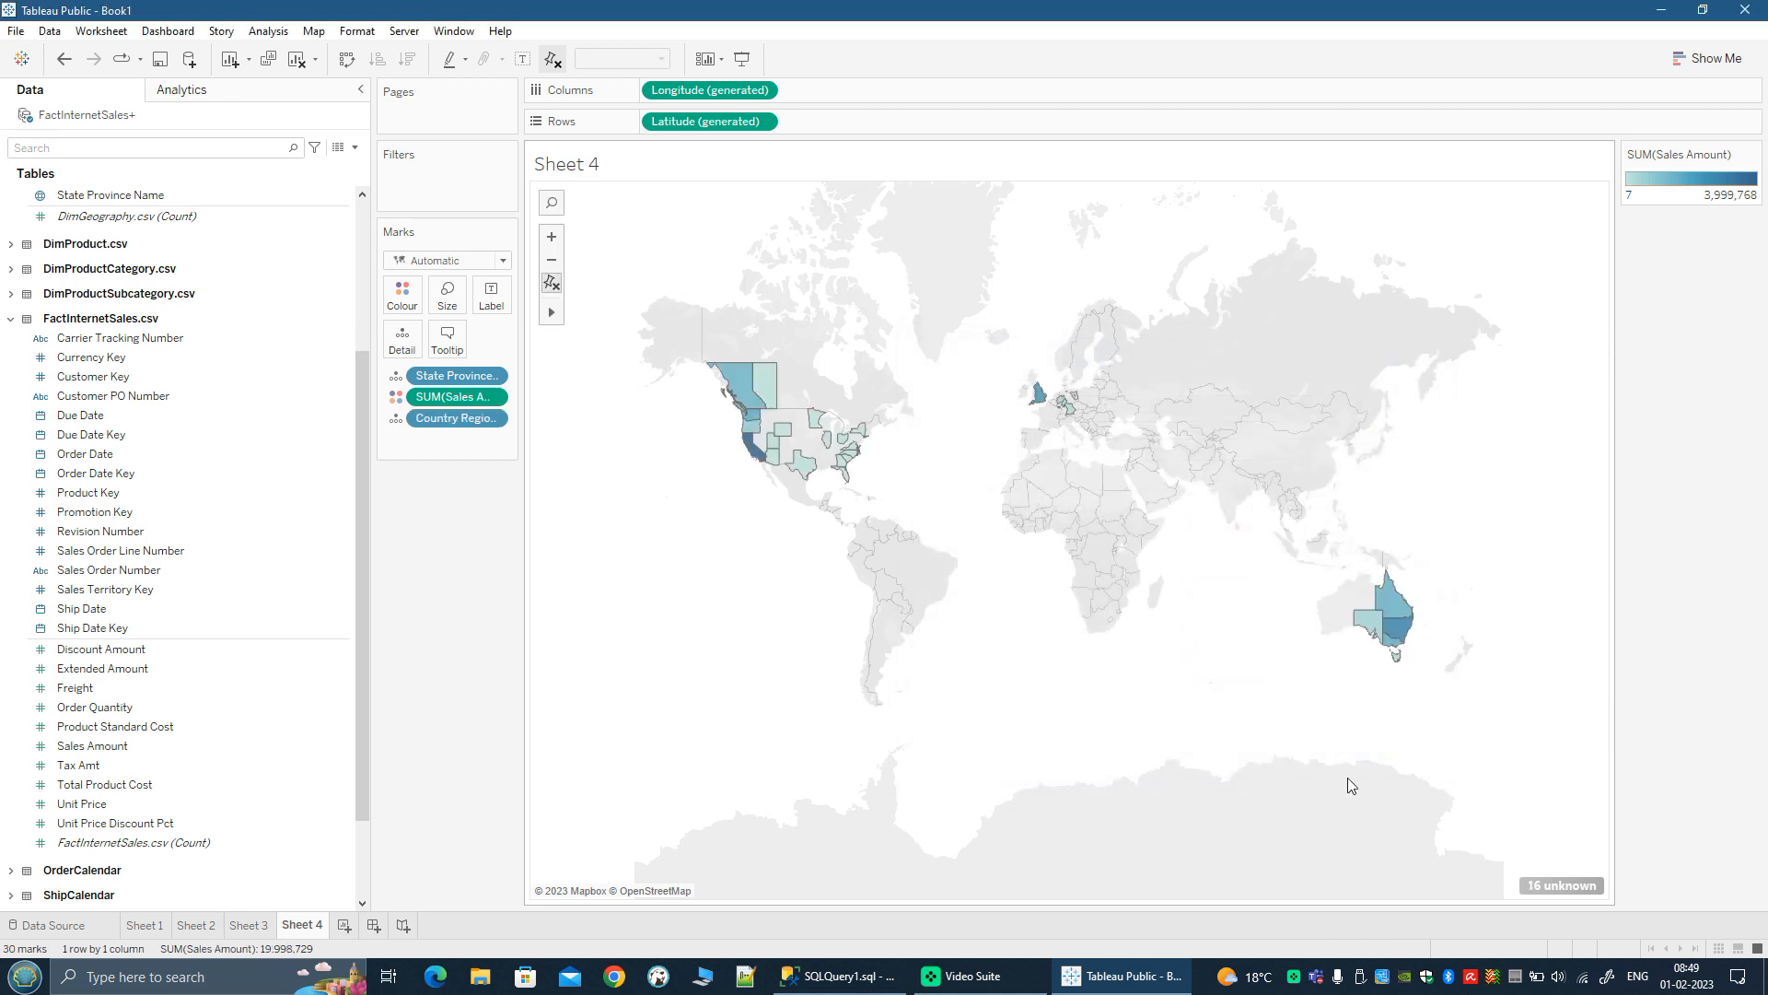
# Step: Examine the coloured states and provinces on the world map, focusing on Canada and the United States
pyautogui.moveTo(1403, 615)
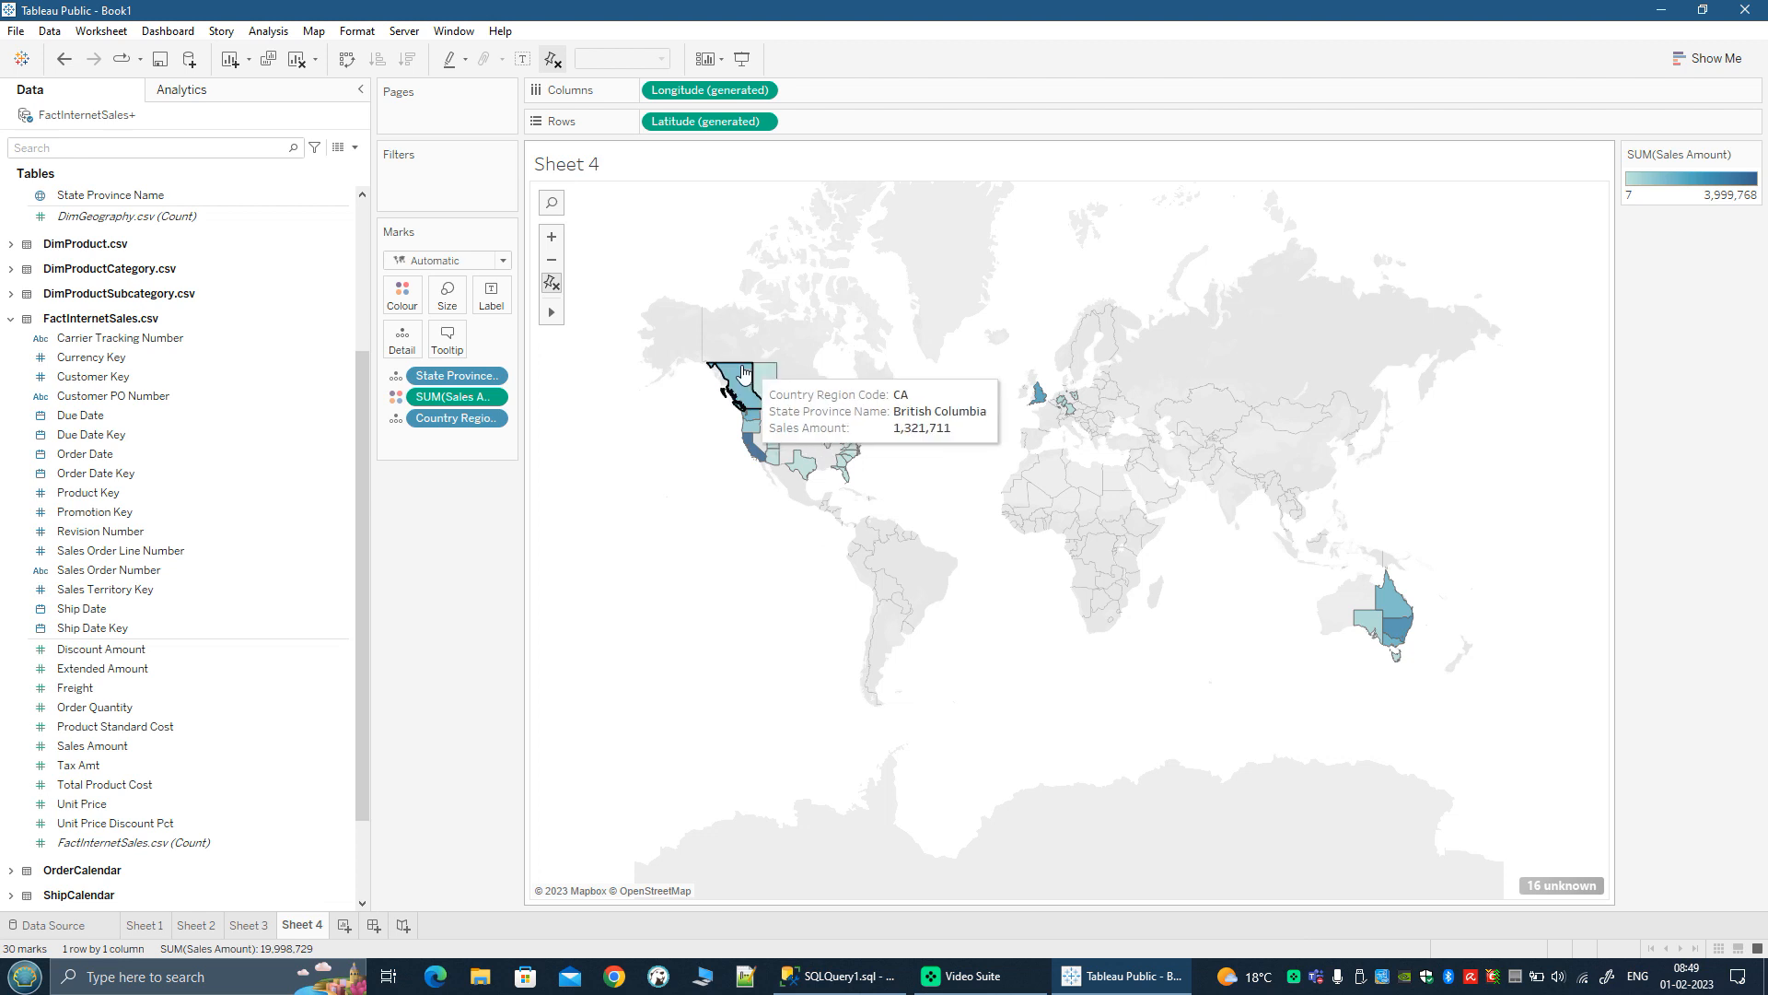
pyautogui.moveTo(696, 540); pyautogui.dragTo(774, 712)
pyautogui.moveTo(552, 313)
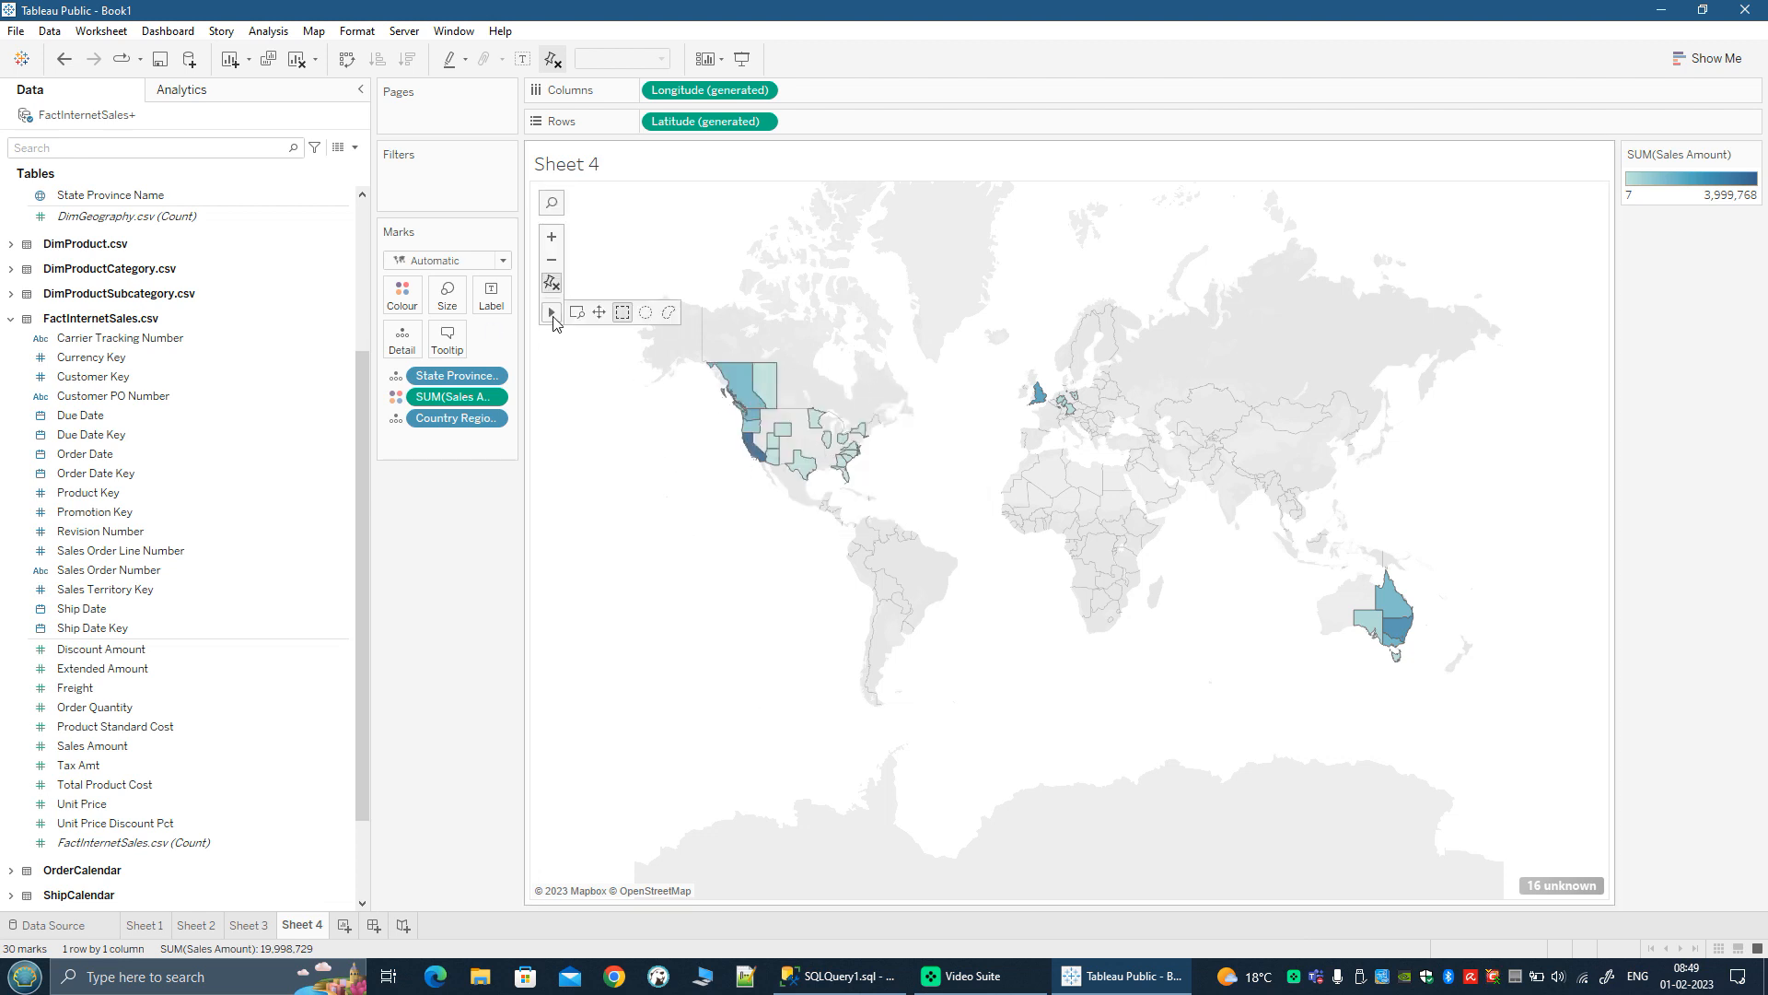
pyautogui.click(599, 315)
pyautogui.moveTo(695, 440); pyautogui.dragTo(786, 663)
pyautogui.scroll(1, 848, 655)
pyautogui.scroll(3, 848, 654)
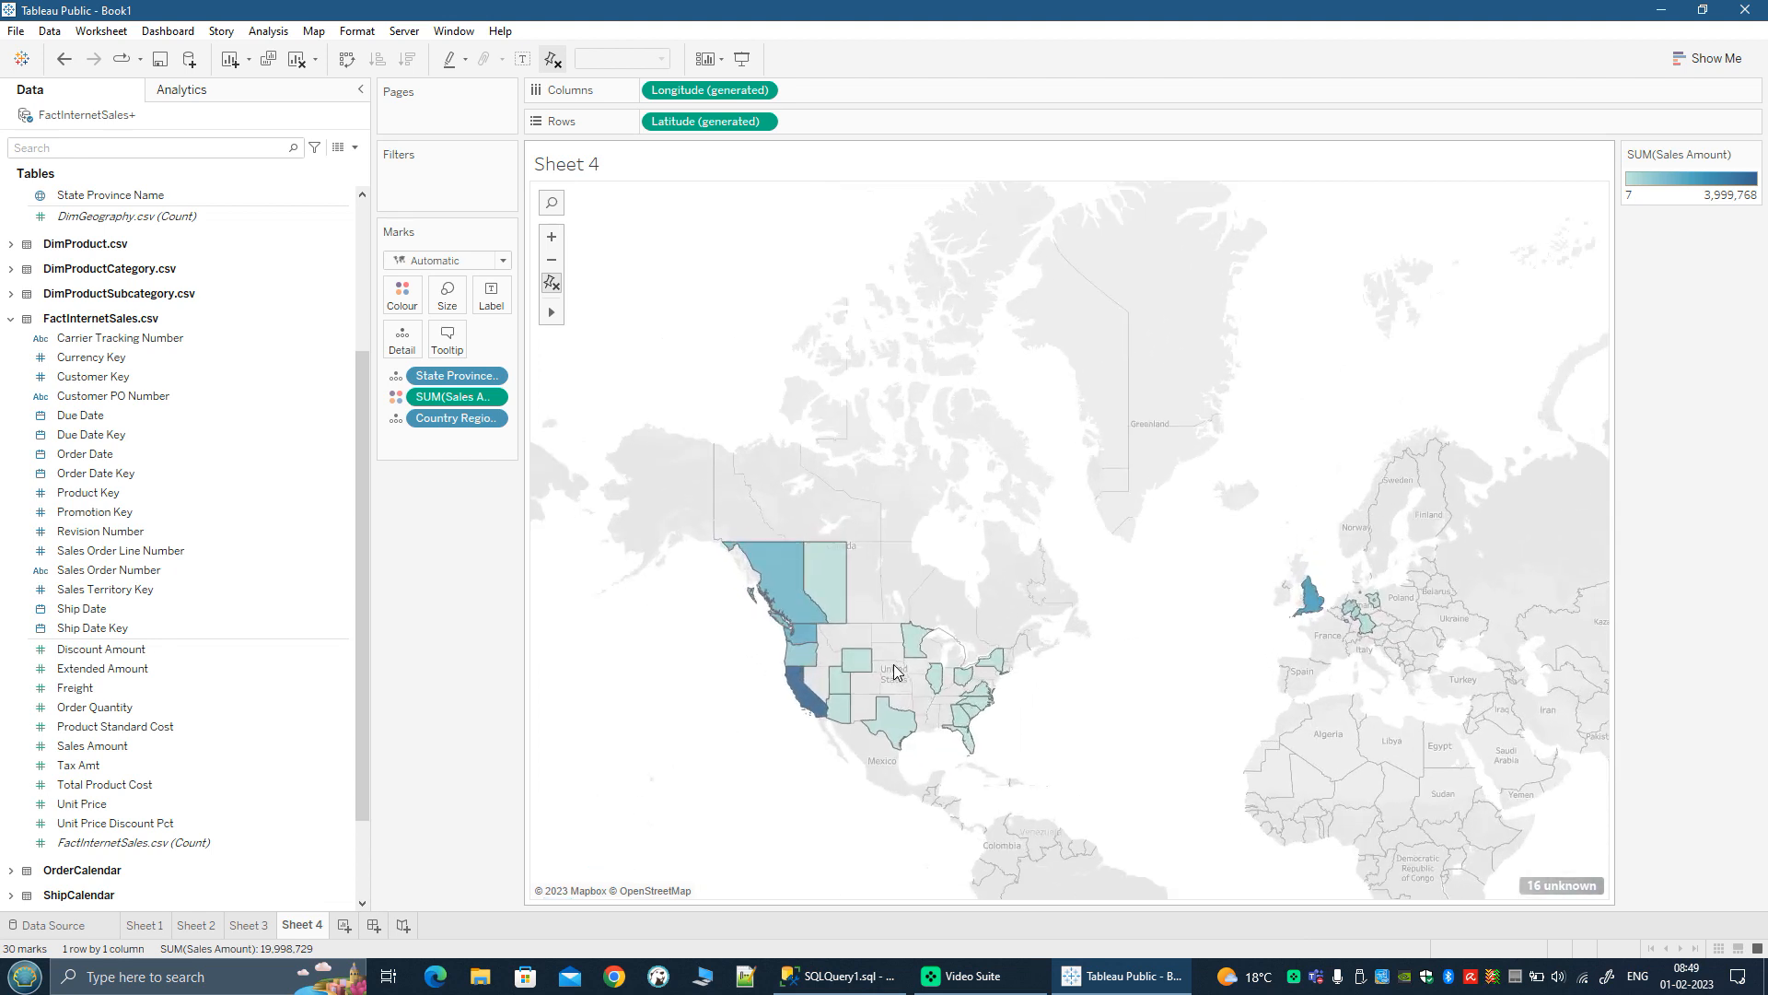
pyautogui.scroll(1, 986, 705)
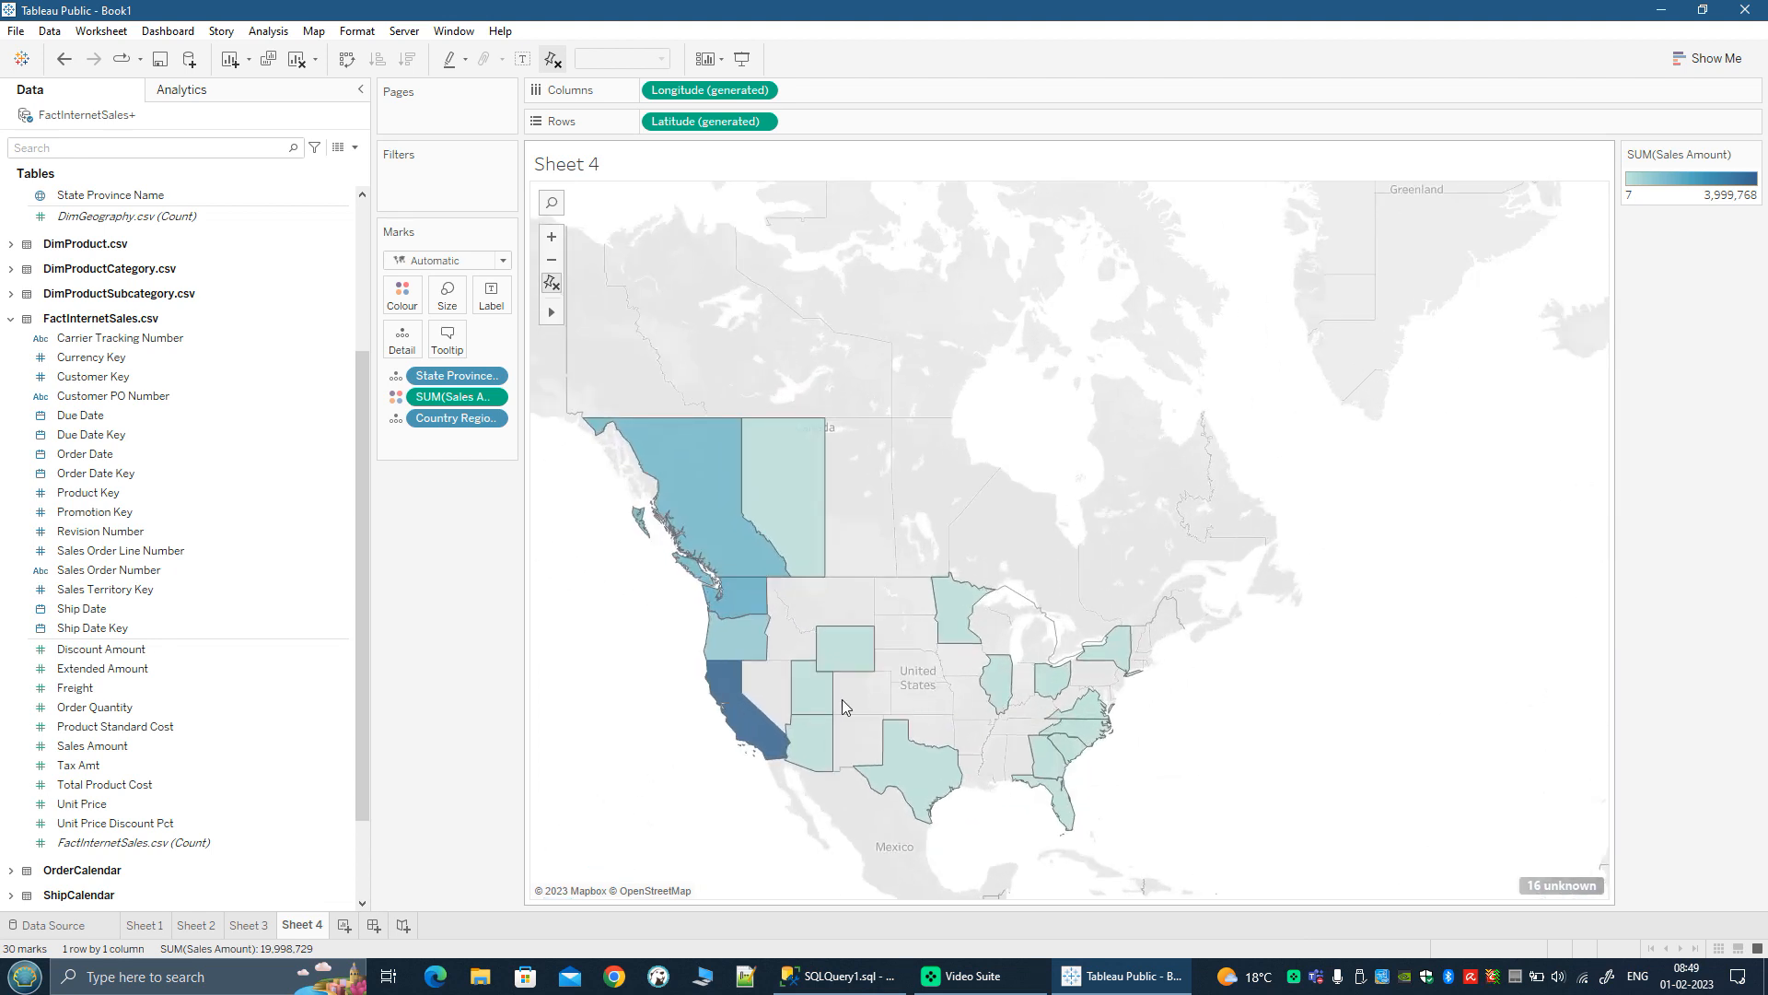
pyautogui.moveTo(1208, 715); pyautogui.dragTo(1335, 726)
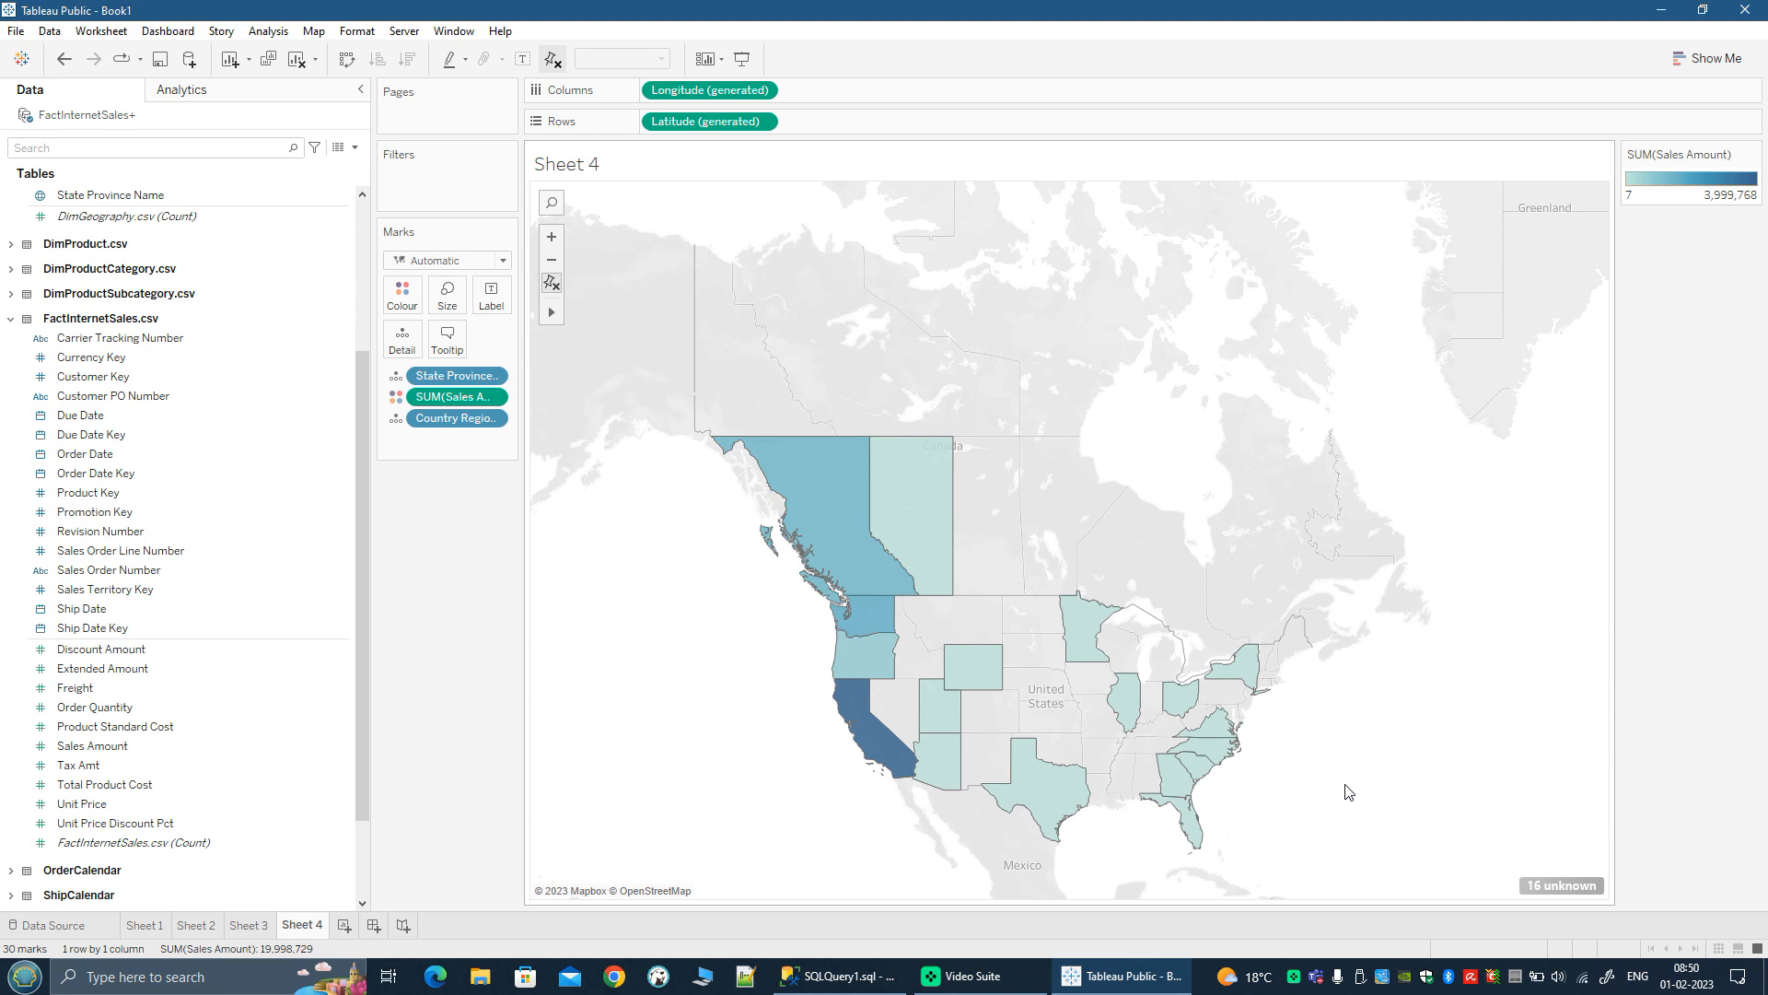
# Step: Inspect the sales details of Alberta, Washington and California, and widen the Sales Amount colour legend
pyautogui.moveTo(857, 518)
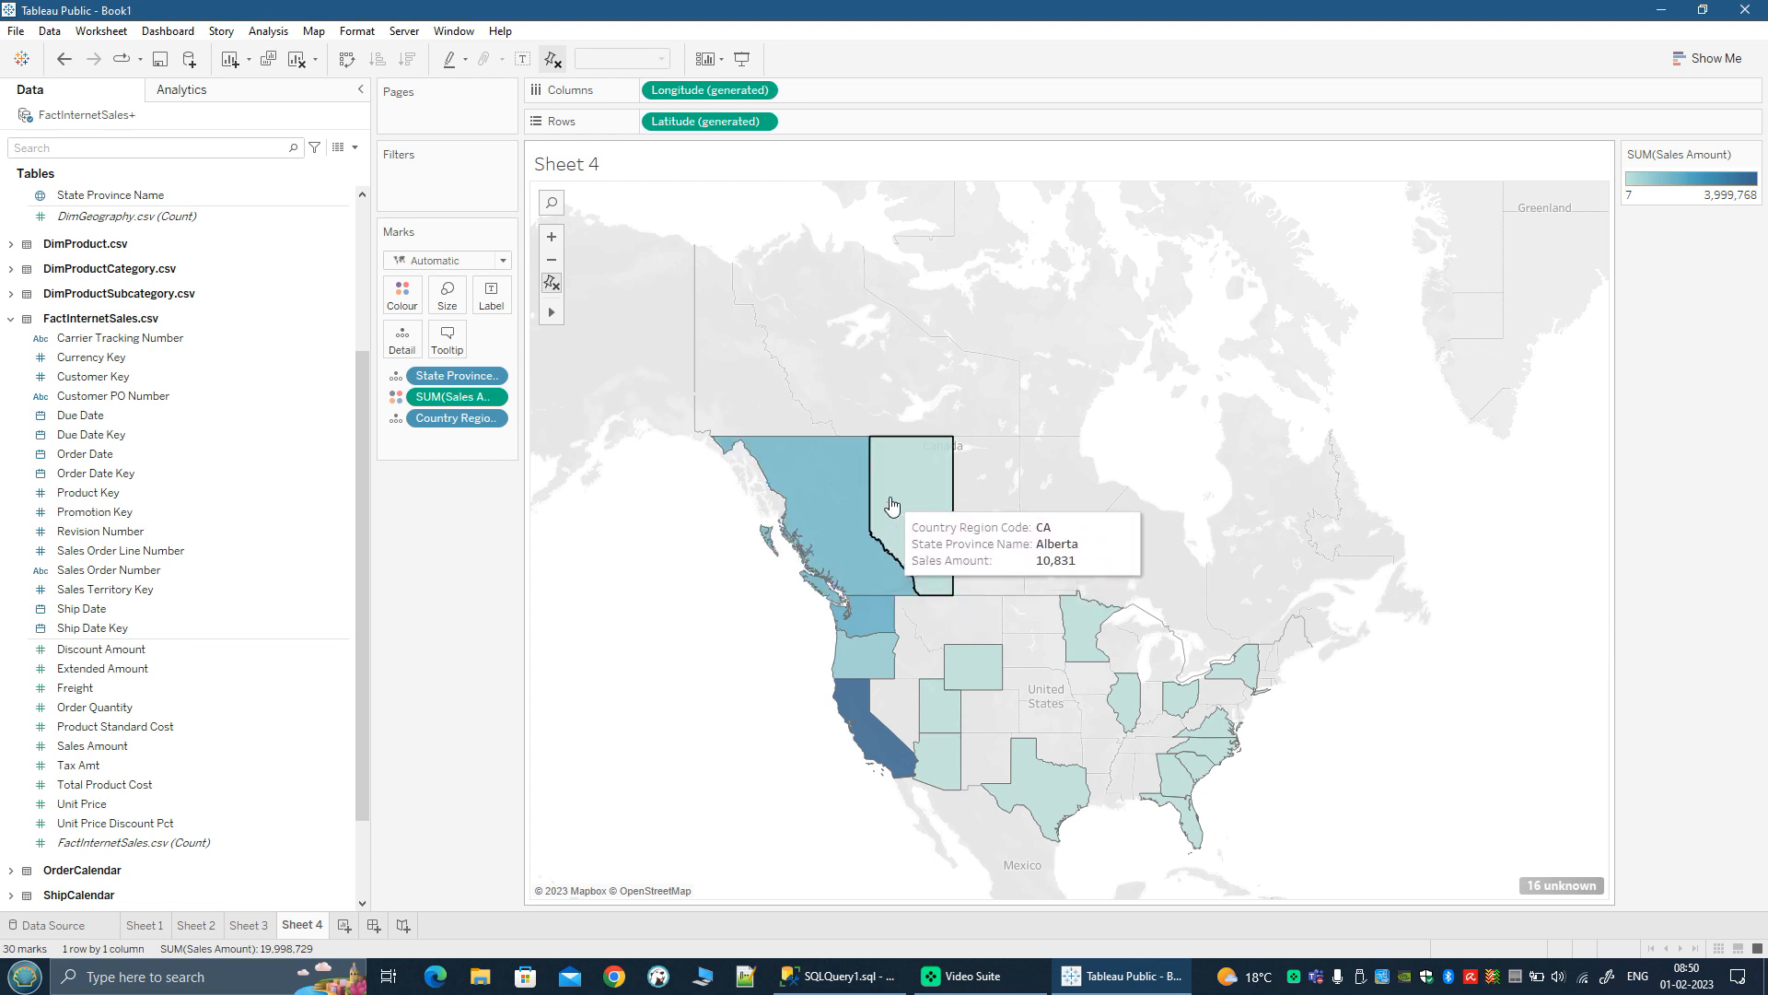
pyautogui.moveTo(873, 625)
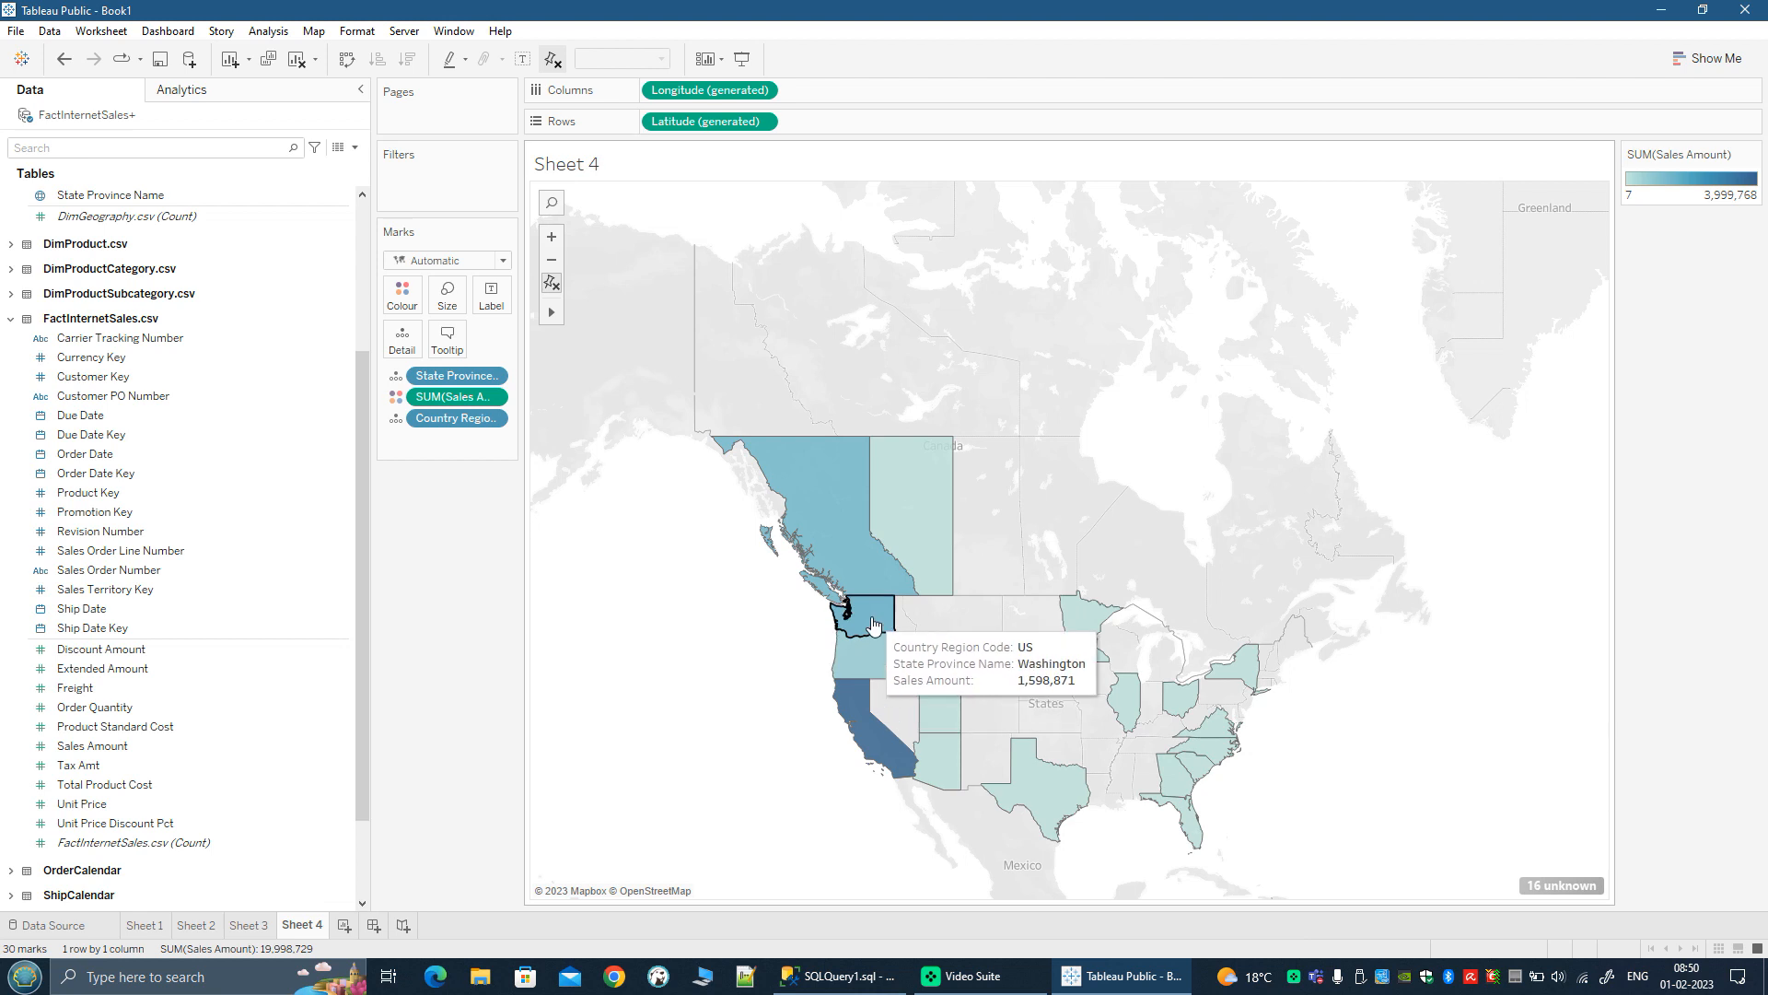
pyautogui.moveTo(896, 755)
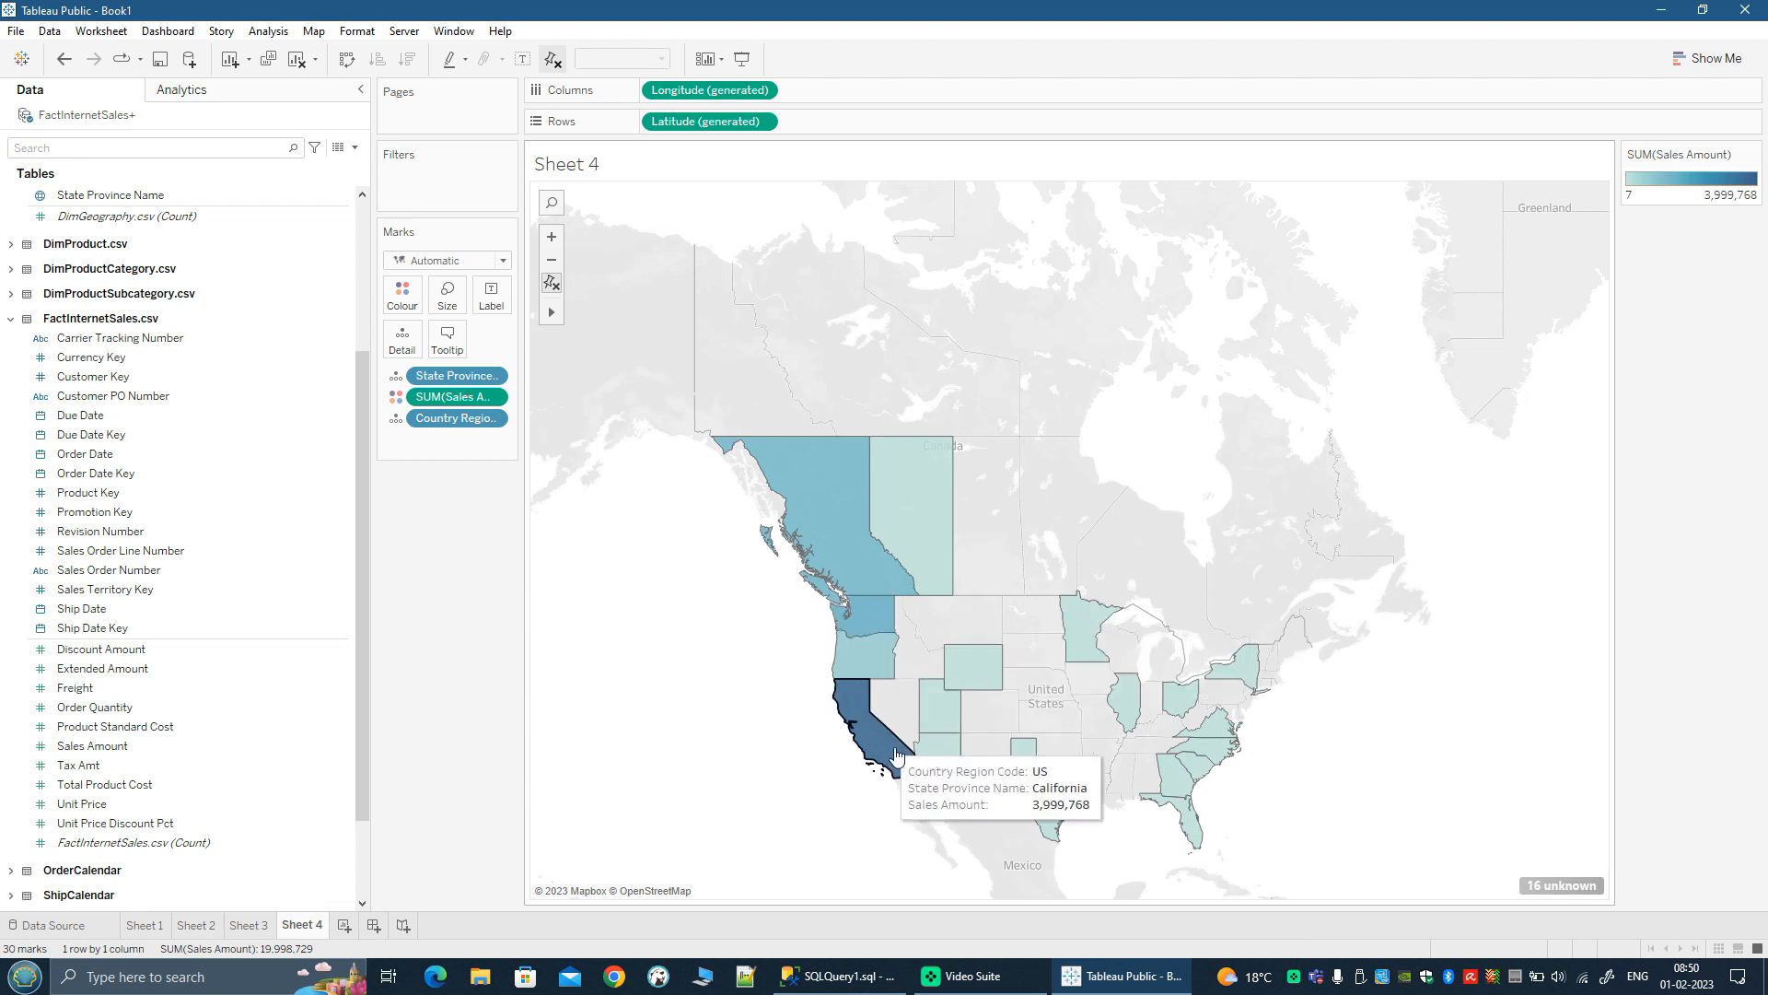
pyautogui.moveTo(976, 676)
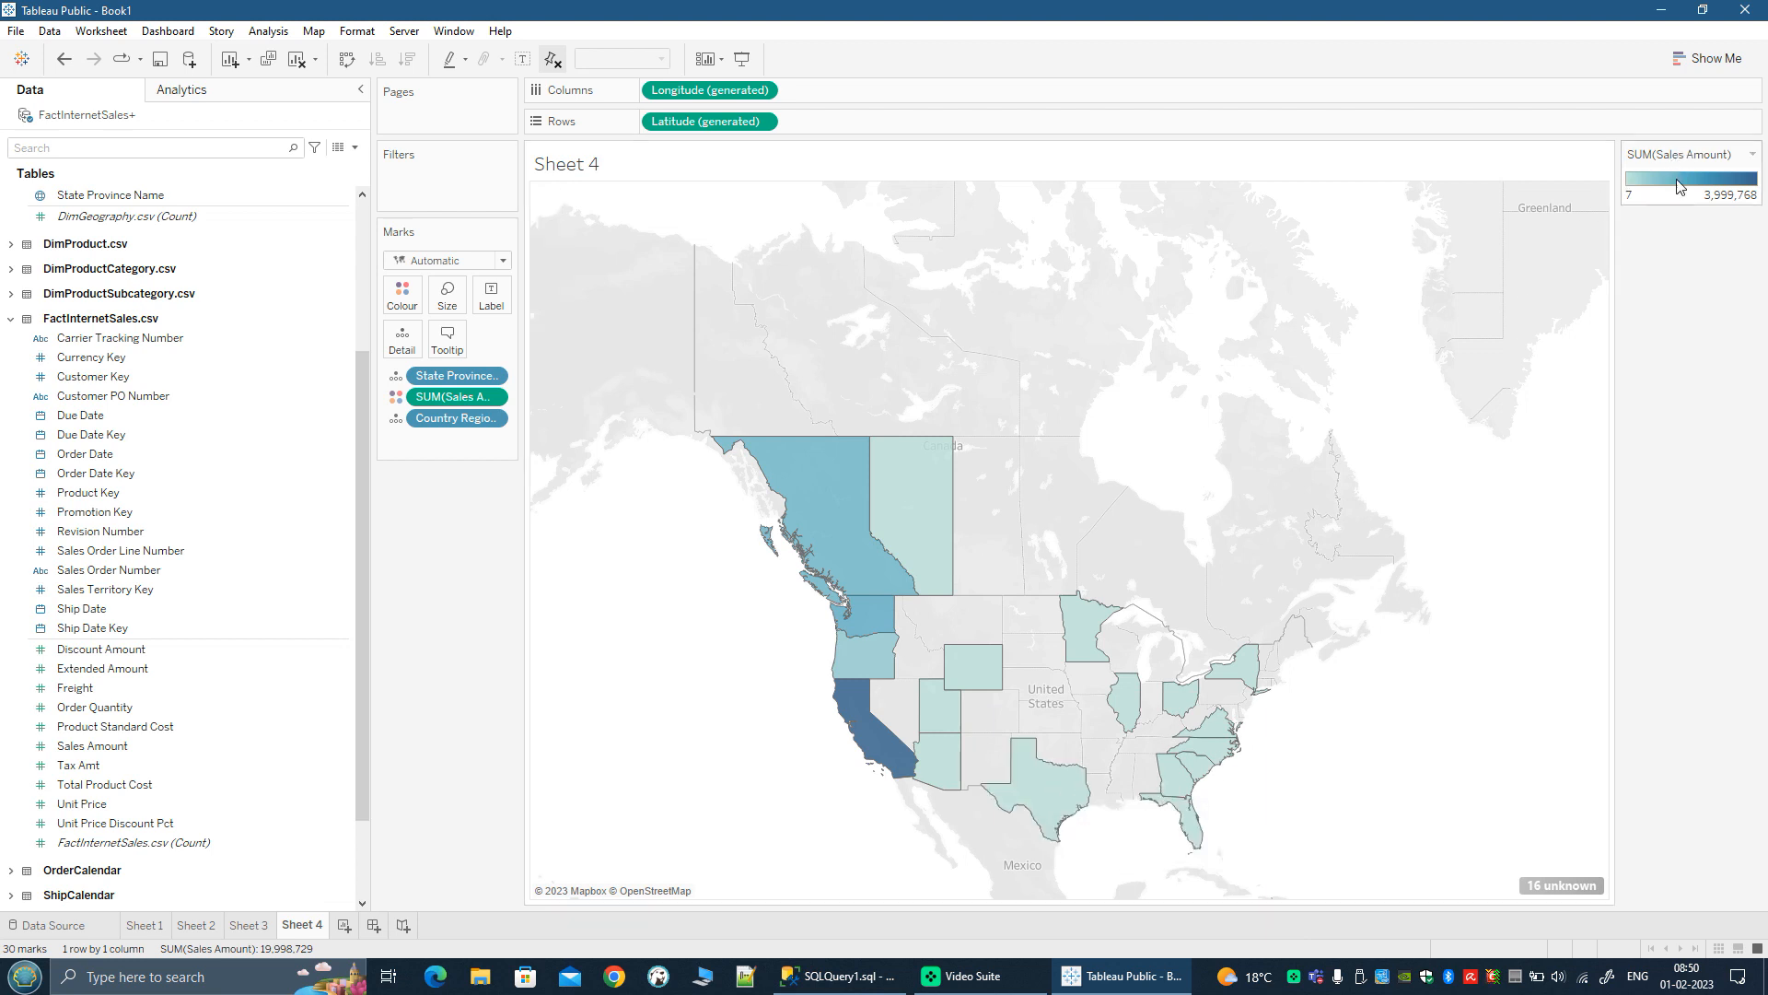
pyautogui.moveTo(1613, 348); pyautogui.dragTo(1551, 344)
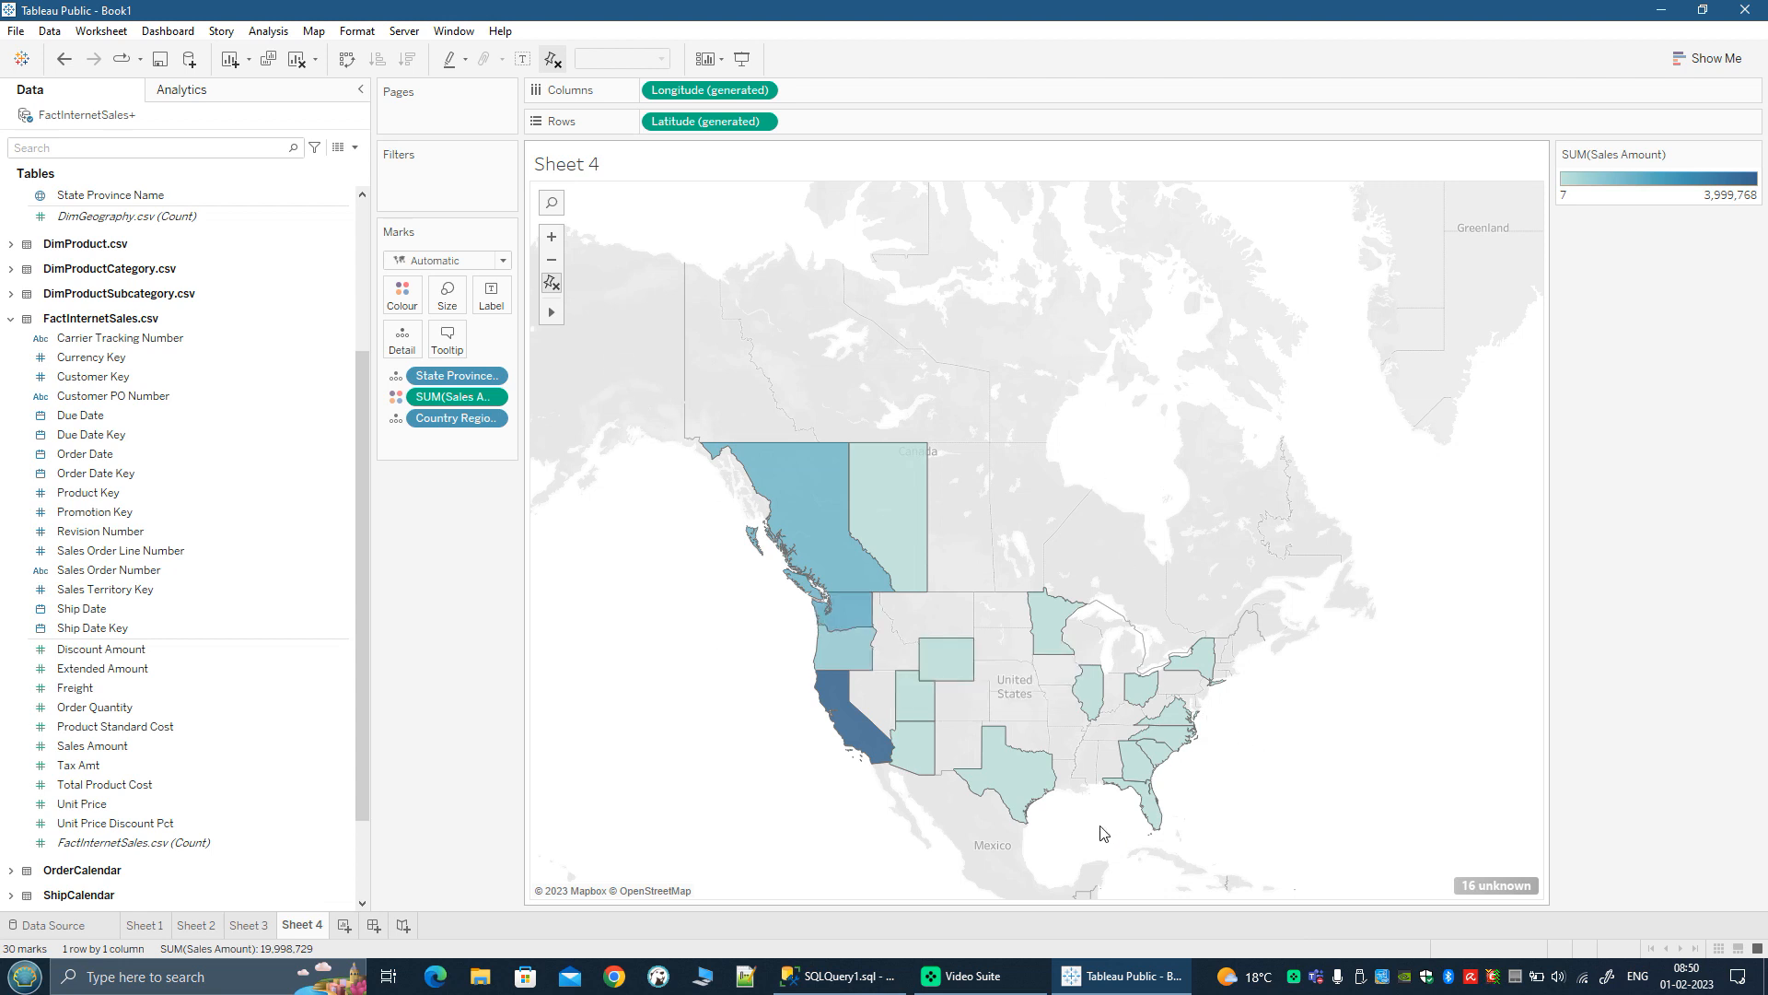
# Step: Examine the map closely around Texas and Louisiana, and return to the overview of the United States and western Canada
pyautogui.scroll(2, 1048, 842)
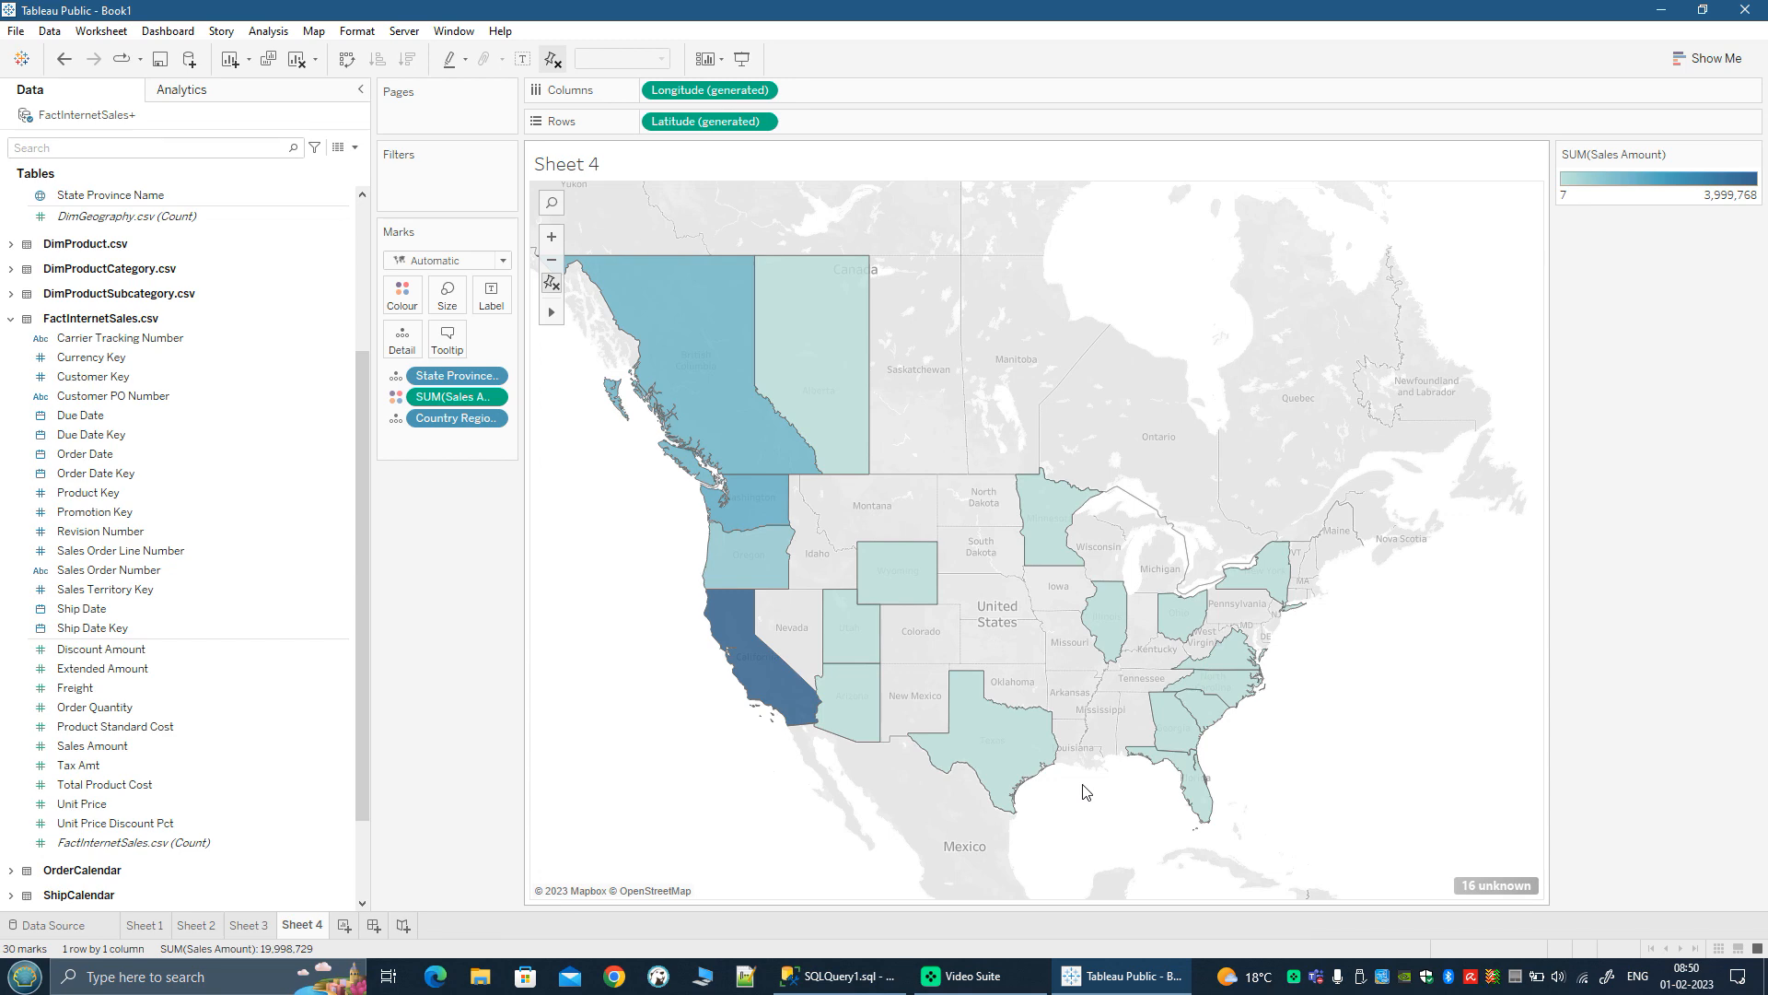
pyautogui.scroll(3, 1085, 792)
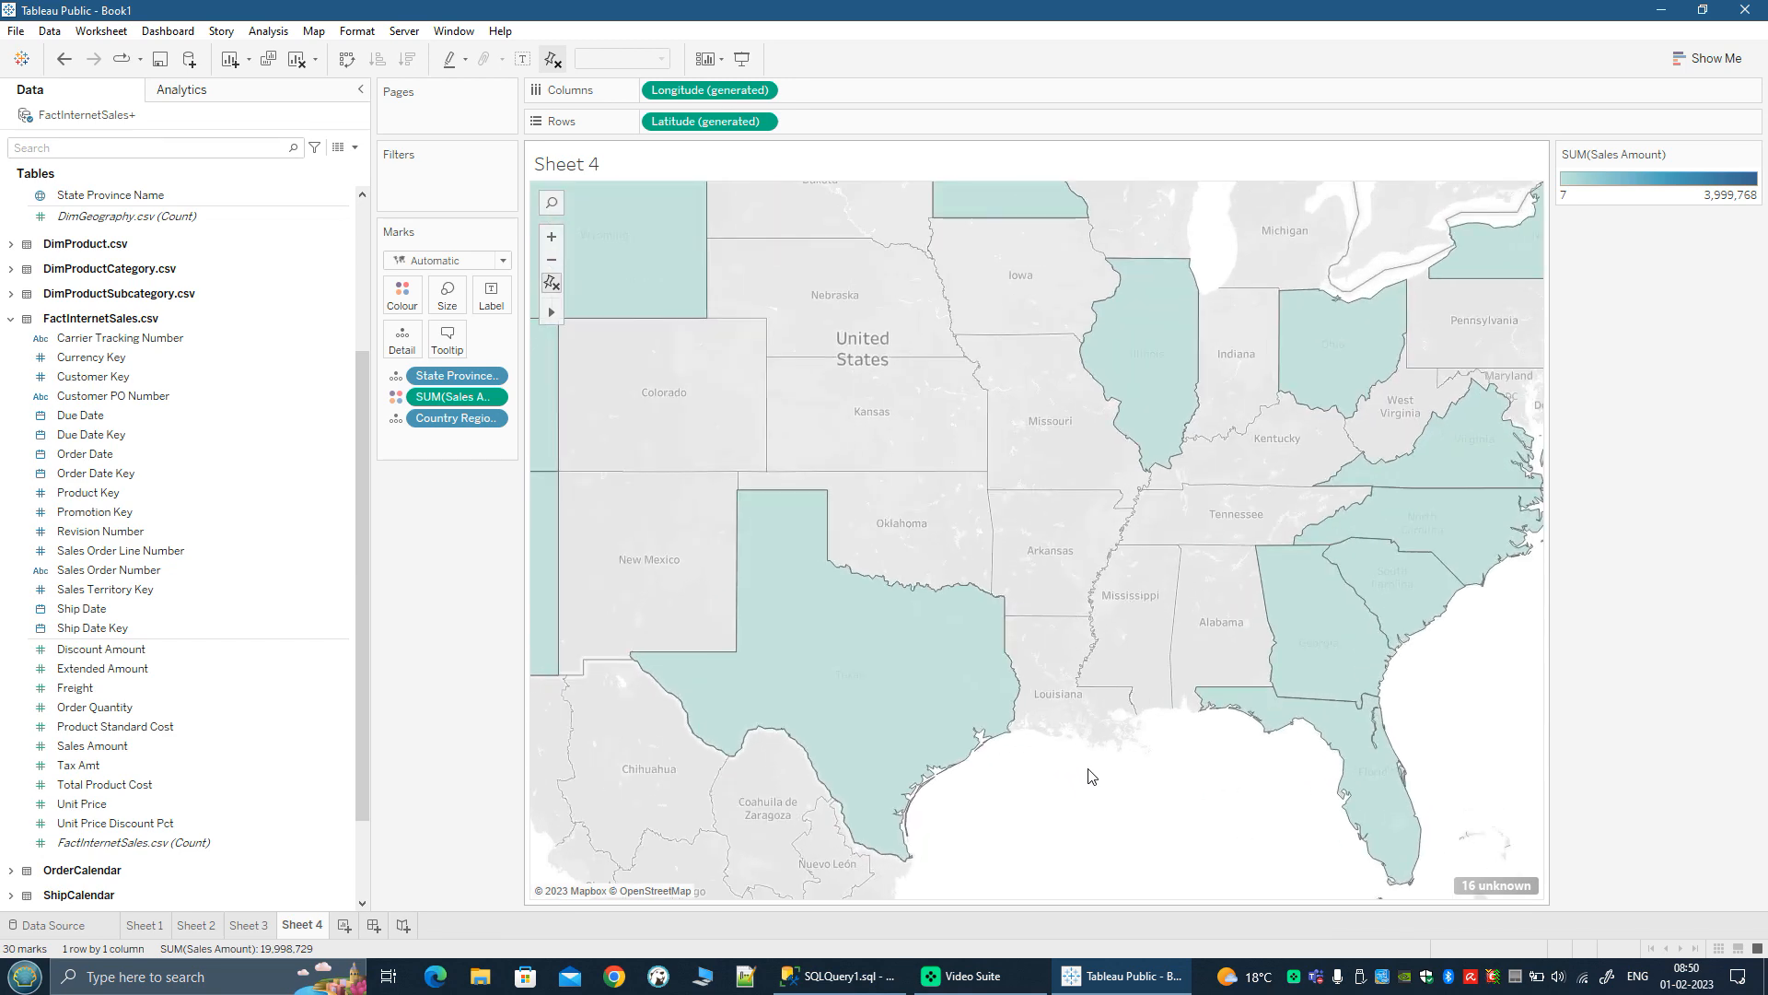
pyautogui.scroll(2, 1089, 777)
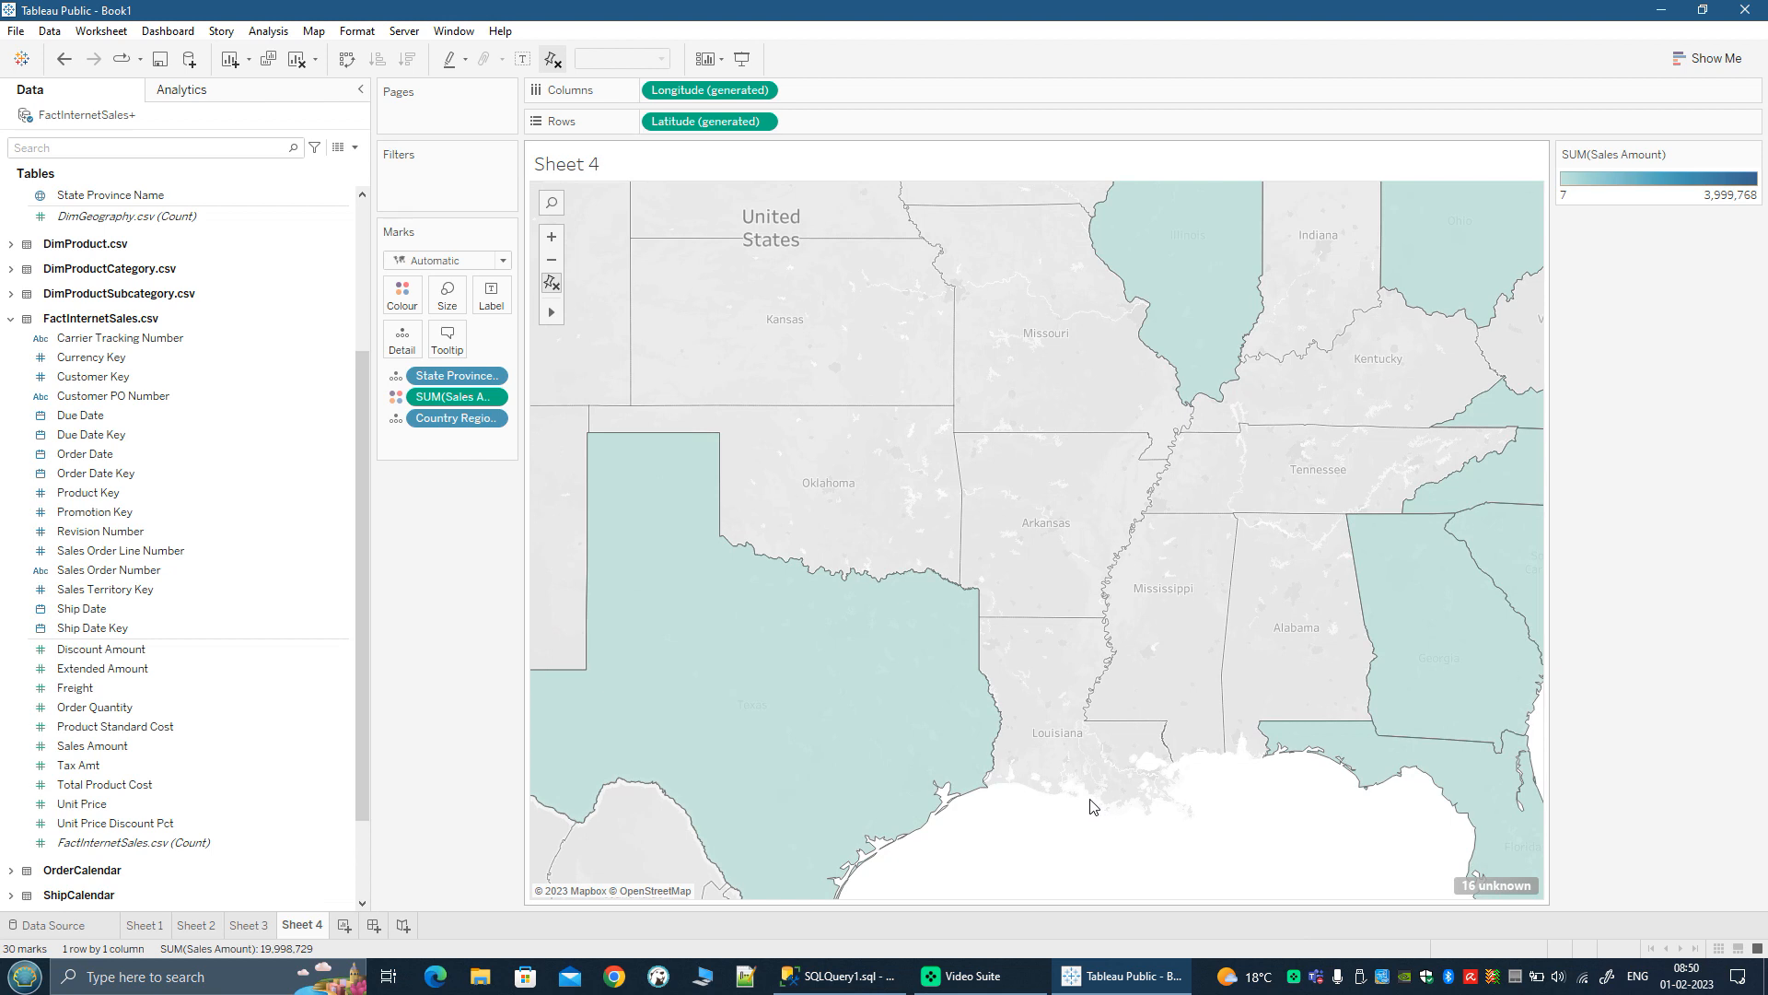
pyautogui.scroll(1, 1091, 806)
pyautogui.scroll(2, 1027, 787)
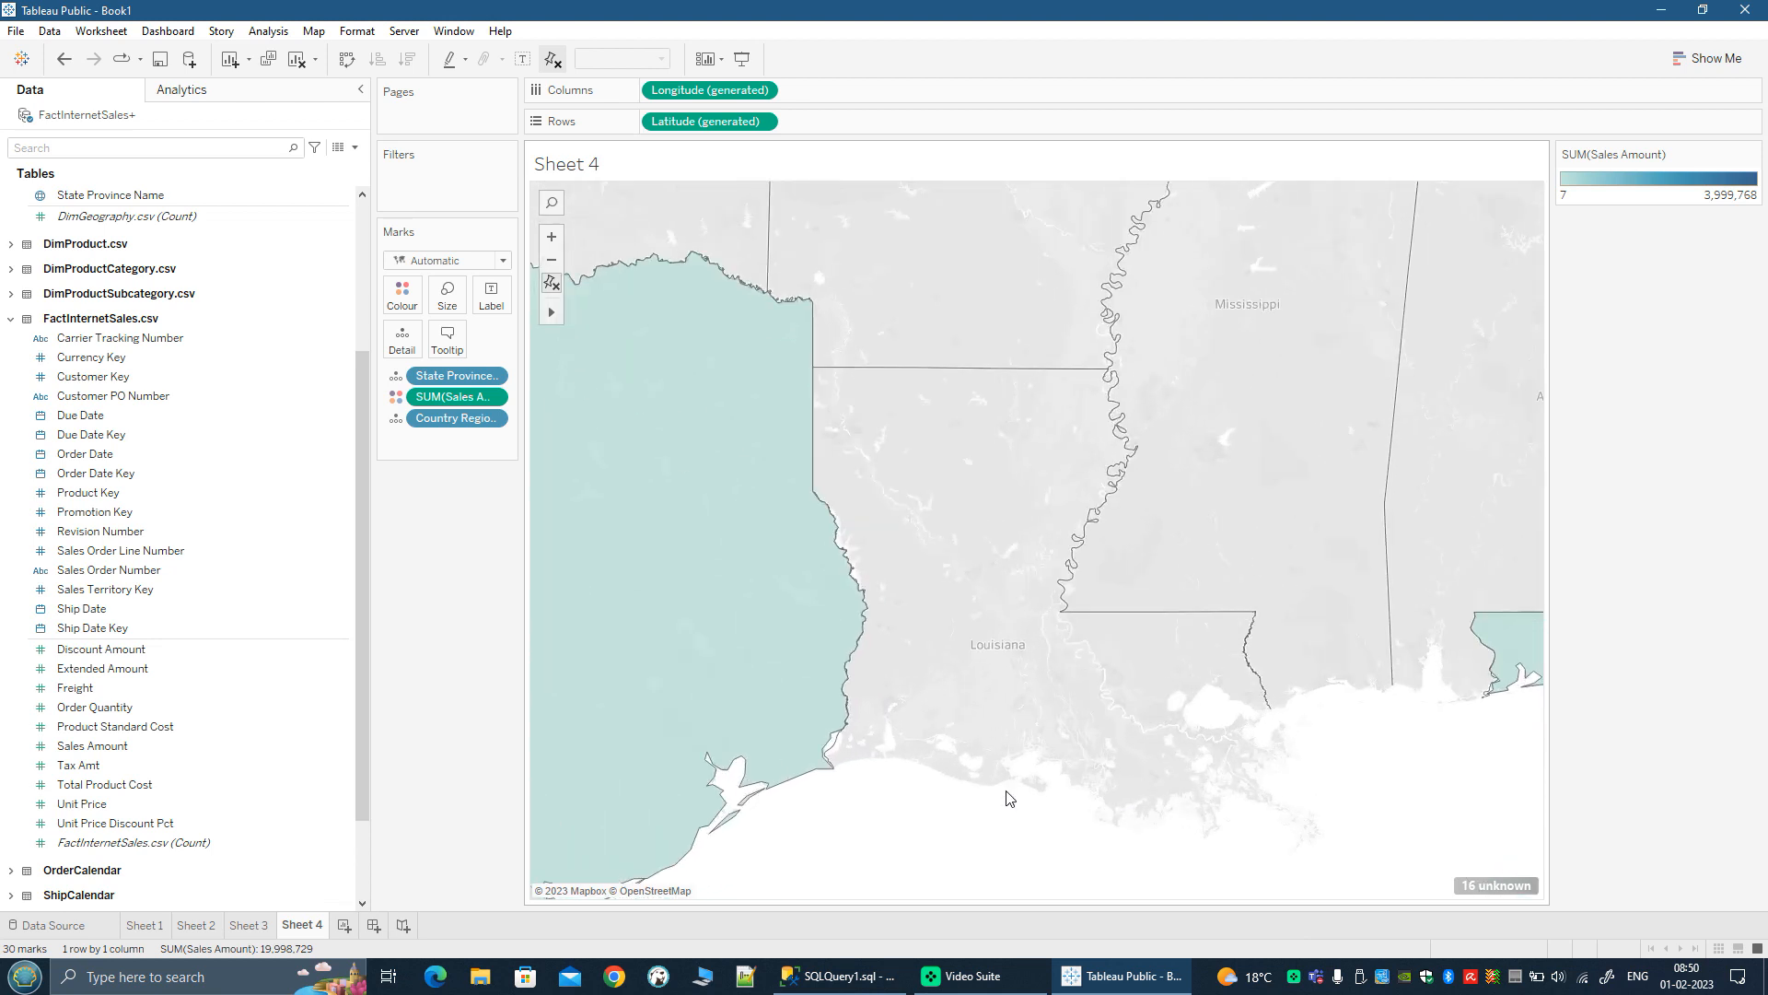
pyautogui.scroll(2, 1009, 797)
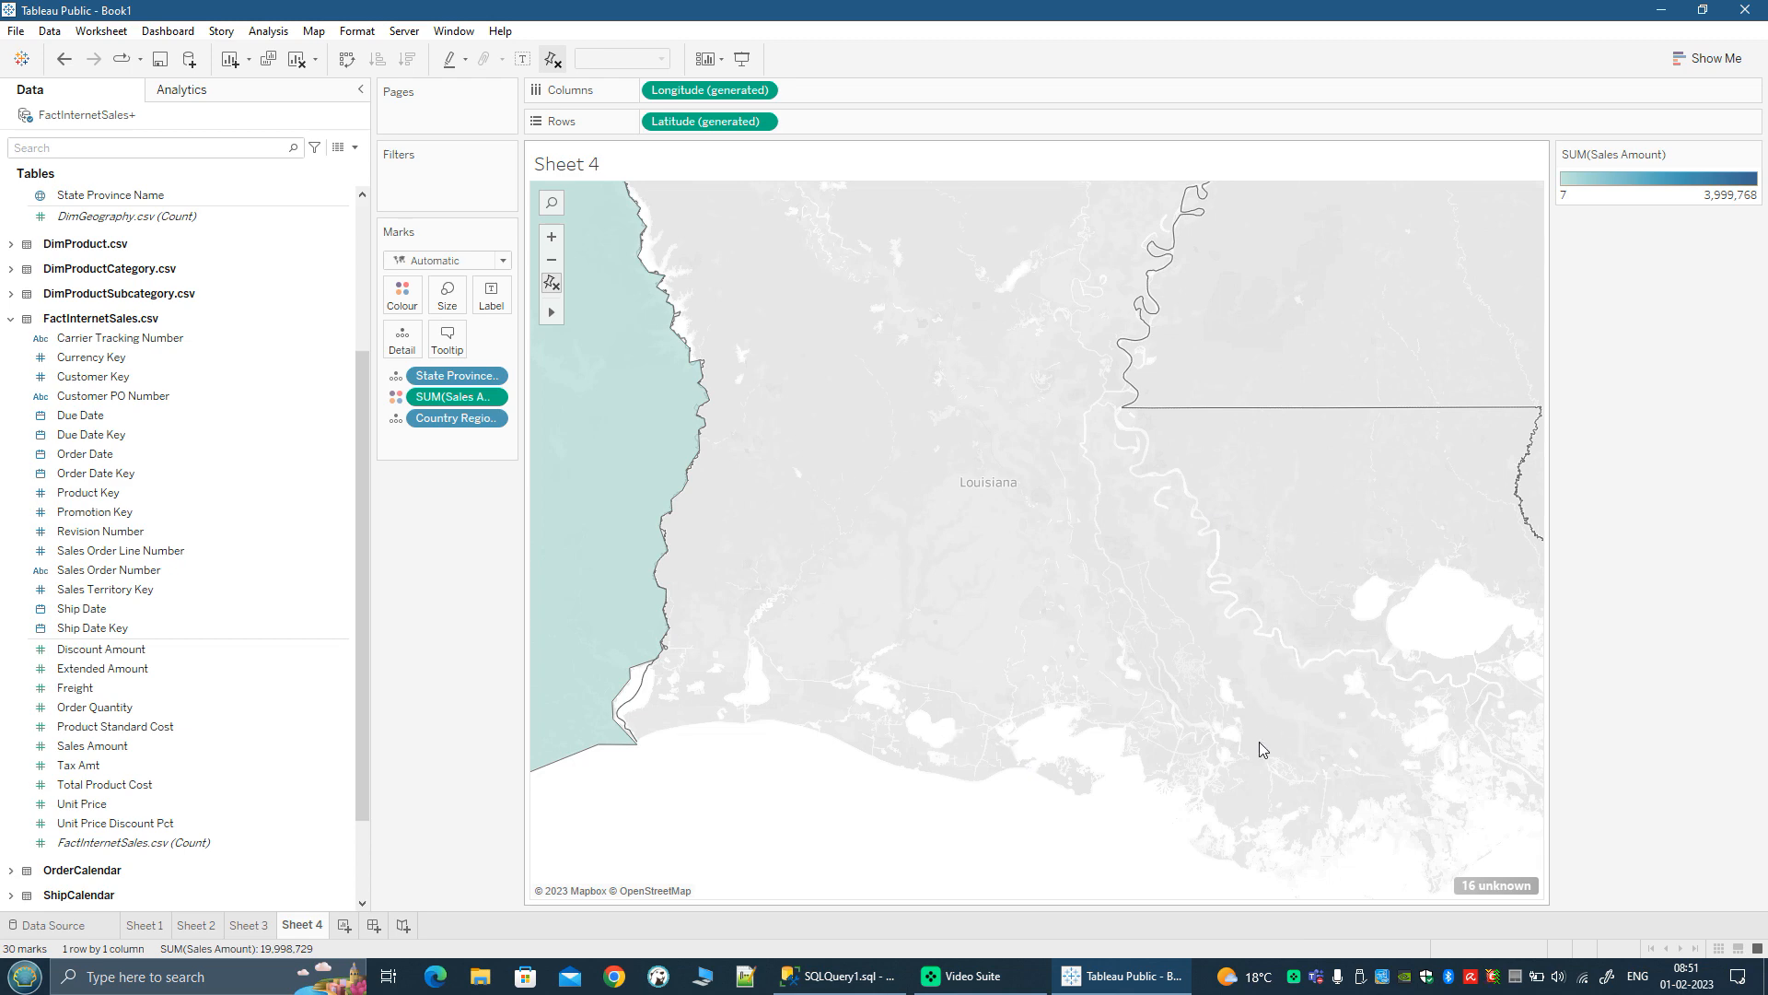
pyautogui.scroll(-2, 1258, 742)
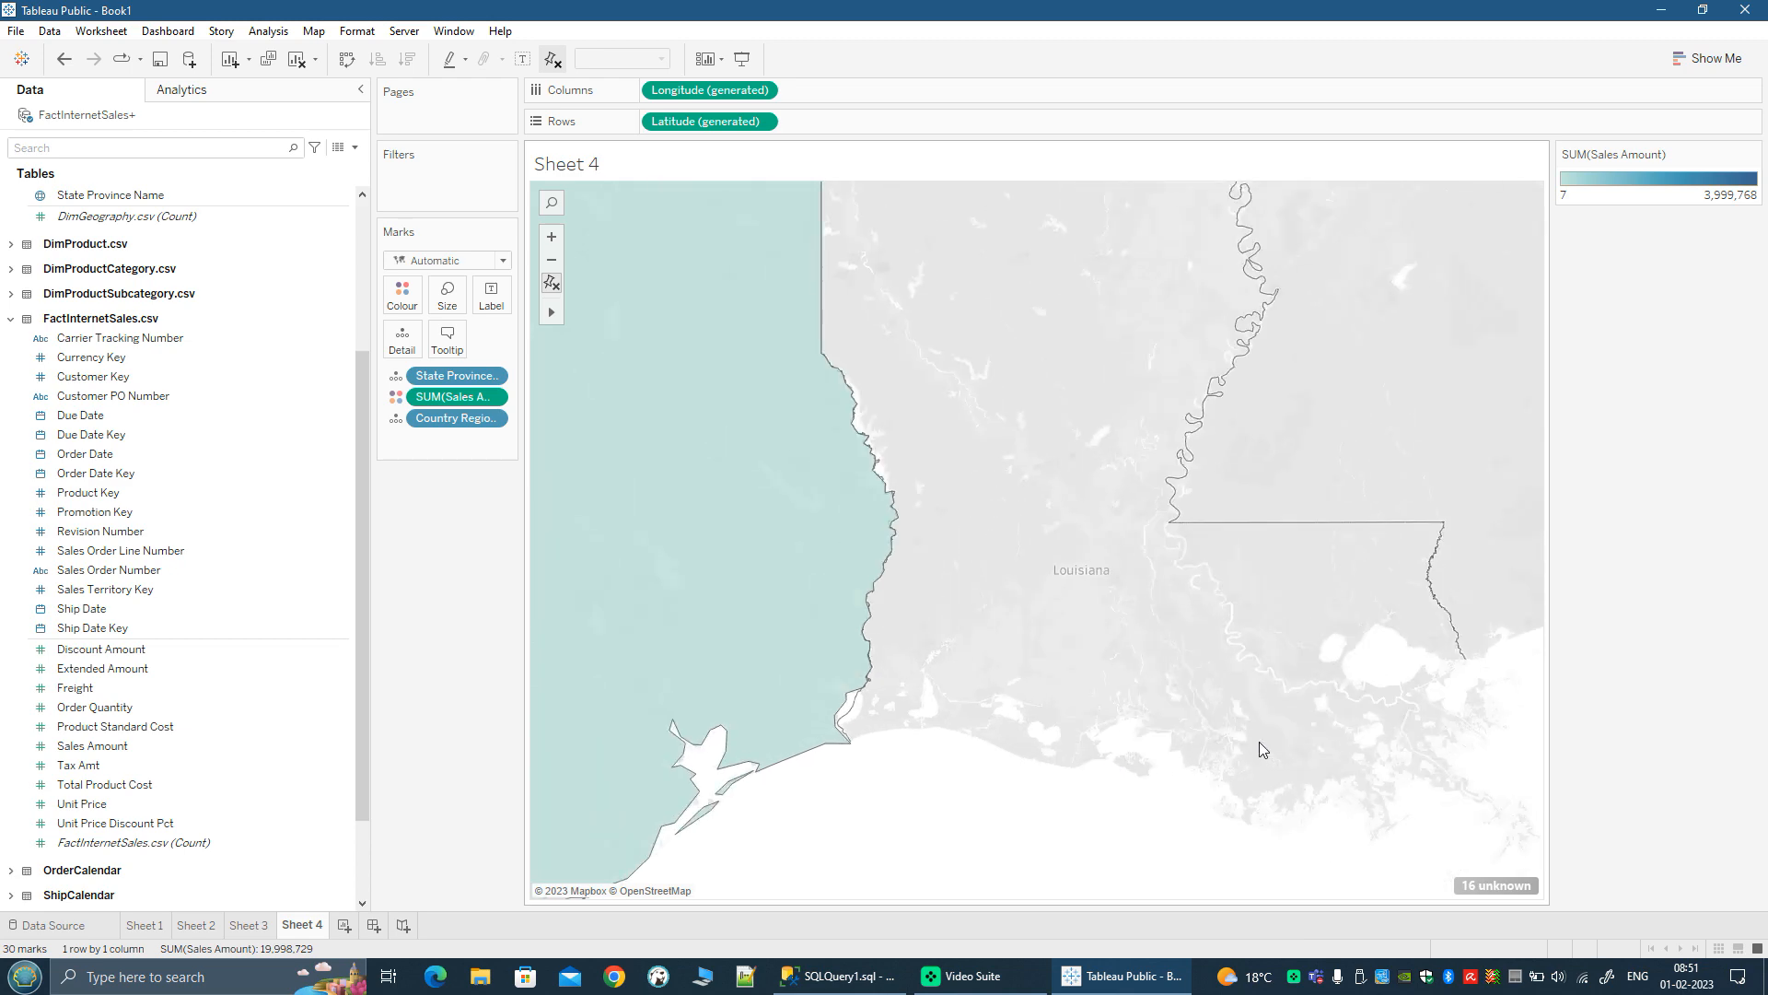
pyautogui.scroll(-5, 1257, 742)
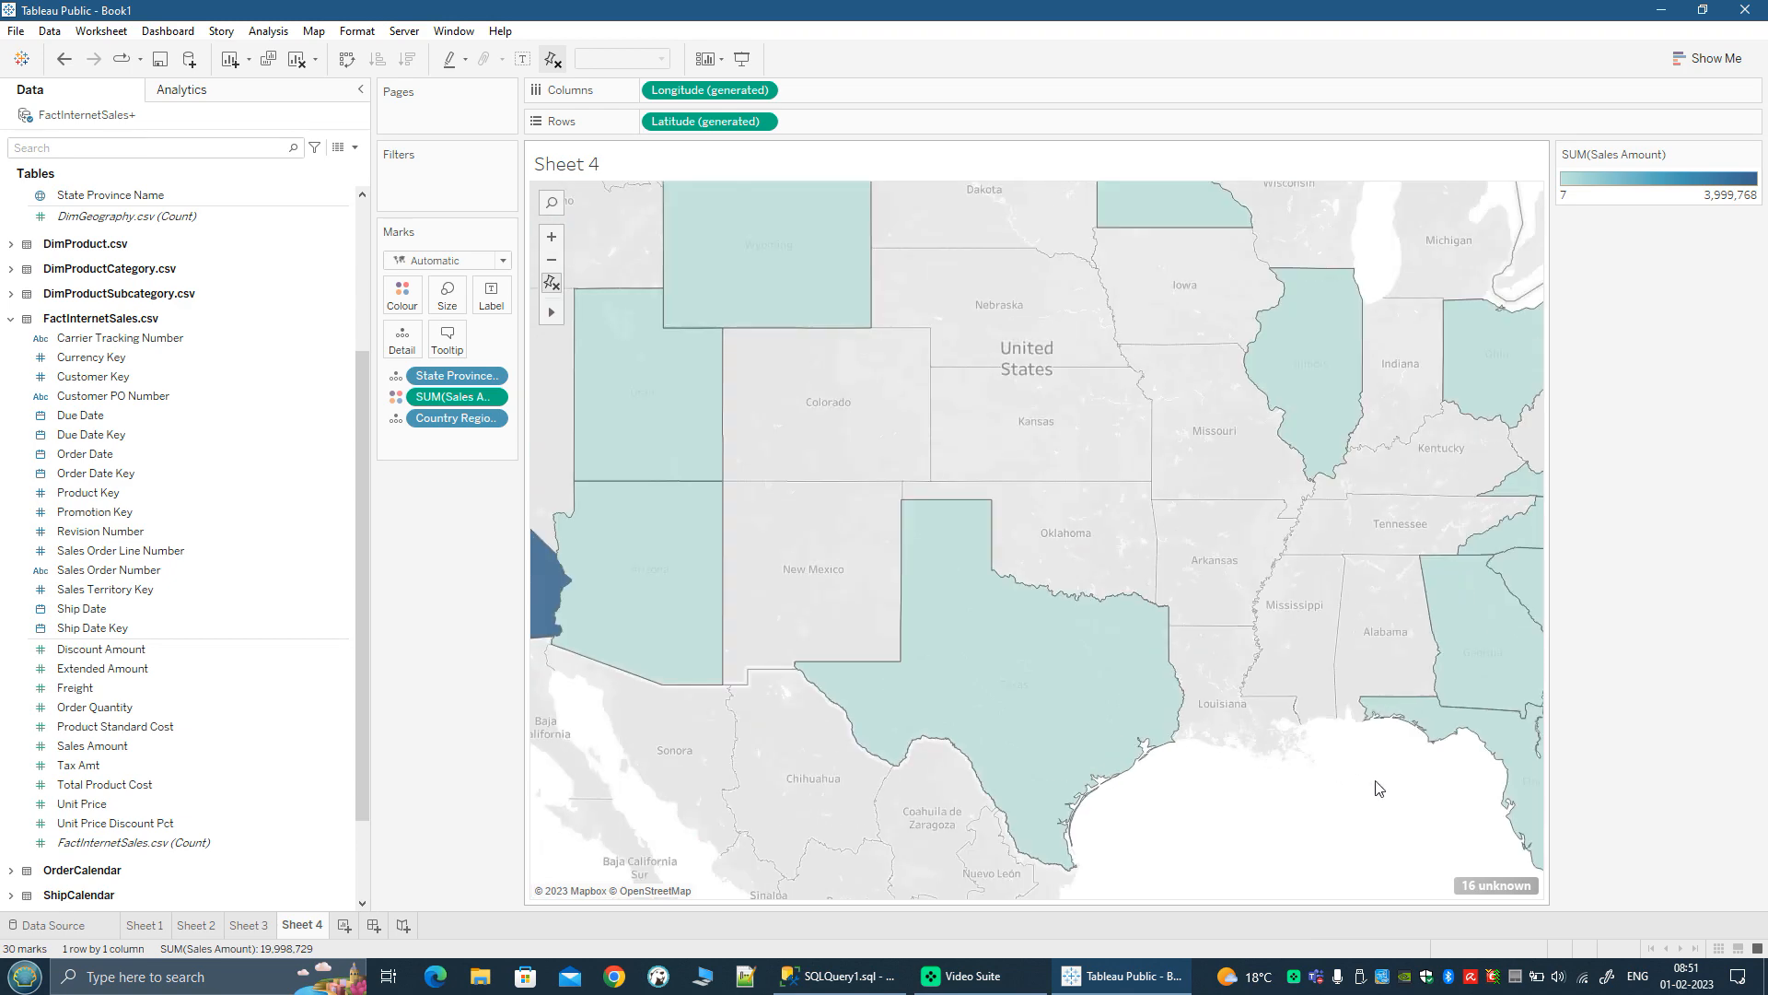
pyautogui.scroll(-4, 1378, 788)
pyautogui.moveTo(1377, 787); pyautogui.dragTo(1241, 788)
pyautogui.scroll(-2, 1245, 794)
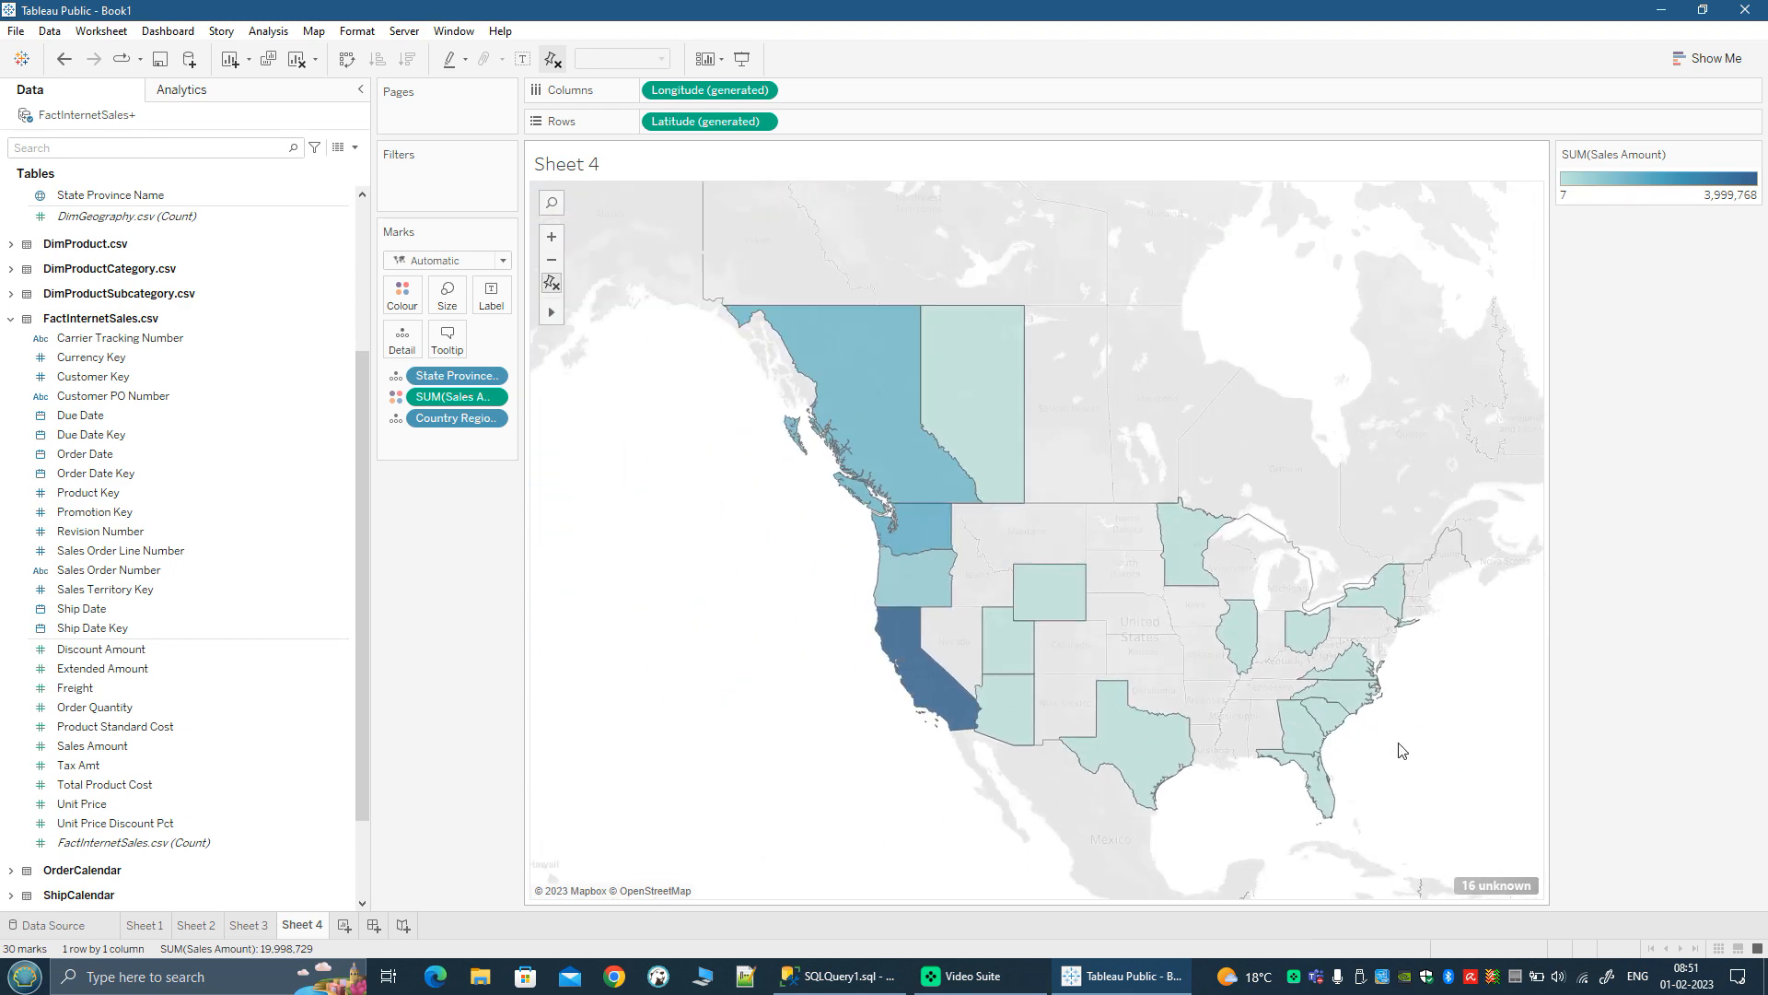
pyautogui.moveTo(1401, 746); pyautogui.dragTo(1399, 766)
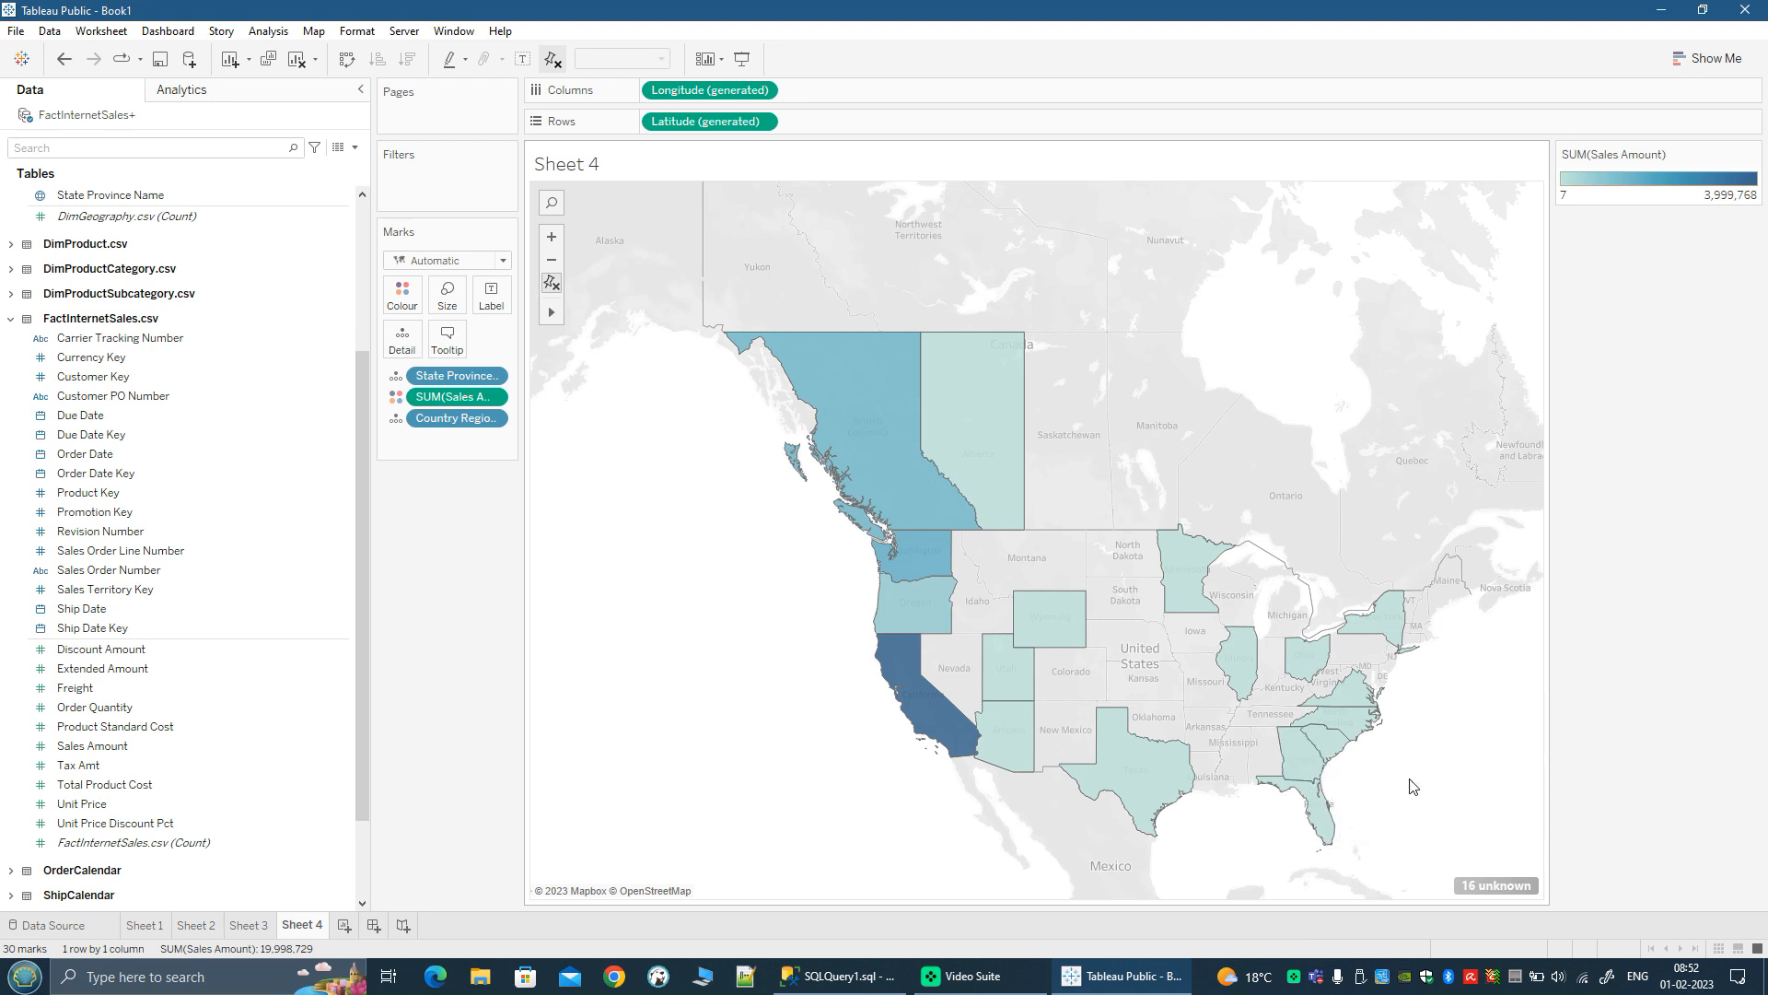
# Step: Add Tax Amt from FactInternetSales.csv to the map's tooltip and check it on the states and provinces
pyautogui.moveTo(920, 410)
pyautogui.scroll(-2, 1464, 841)
pyautogui.moveTo(1480, 808); pyautogui.dragTo(1307, 762)
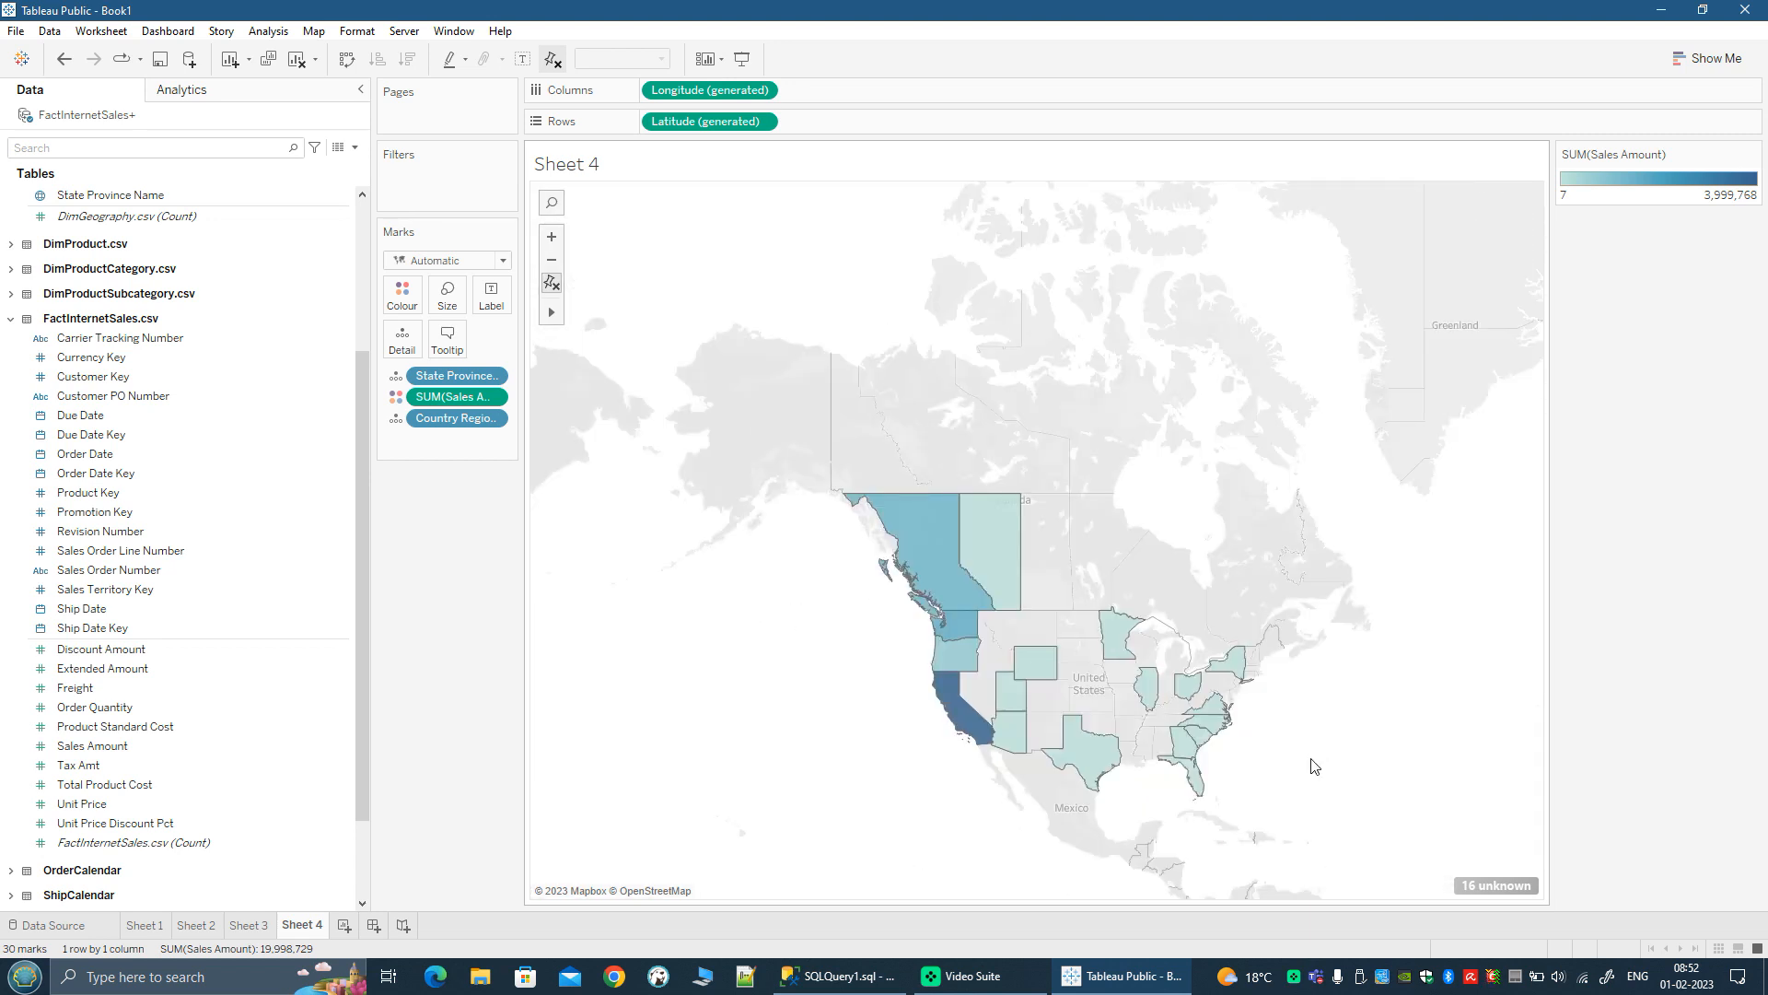
pyautogui.moveTo(999, 548)
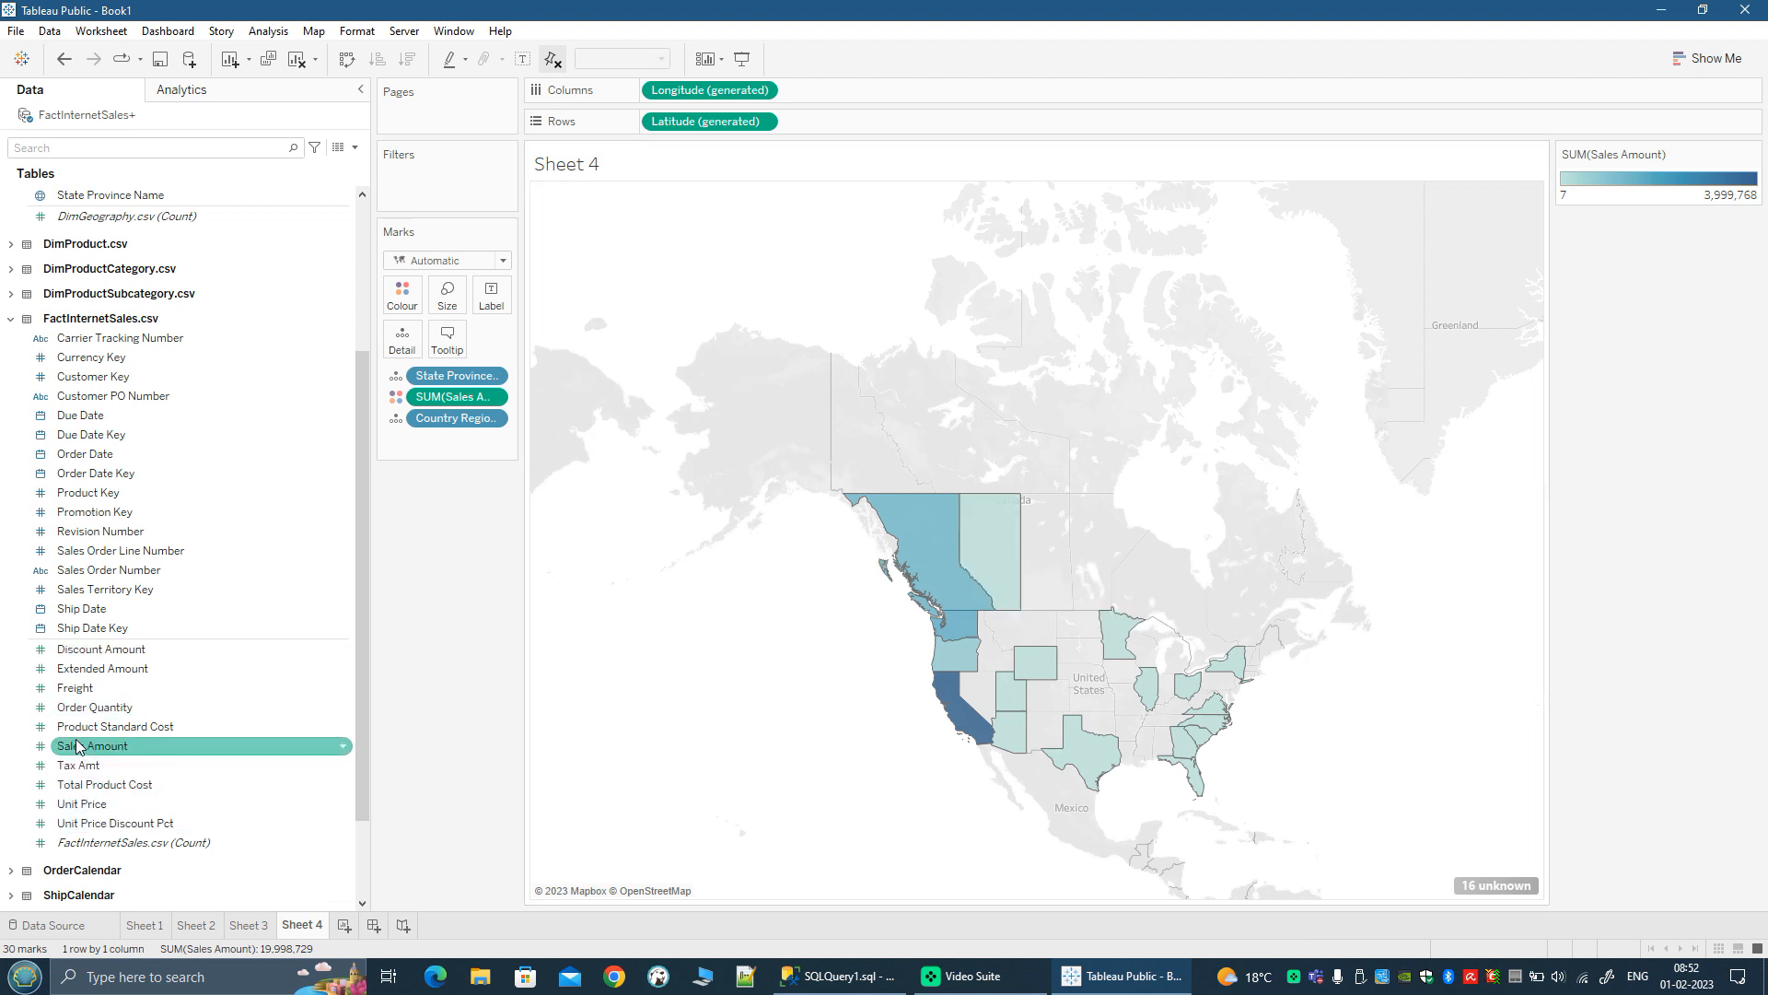
pyautogui.moveTo(78, 765); pyautogui.dragTo(443, 347)
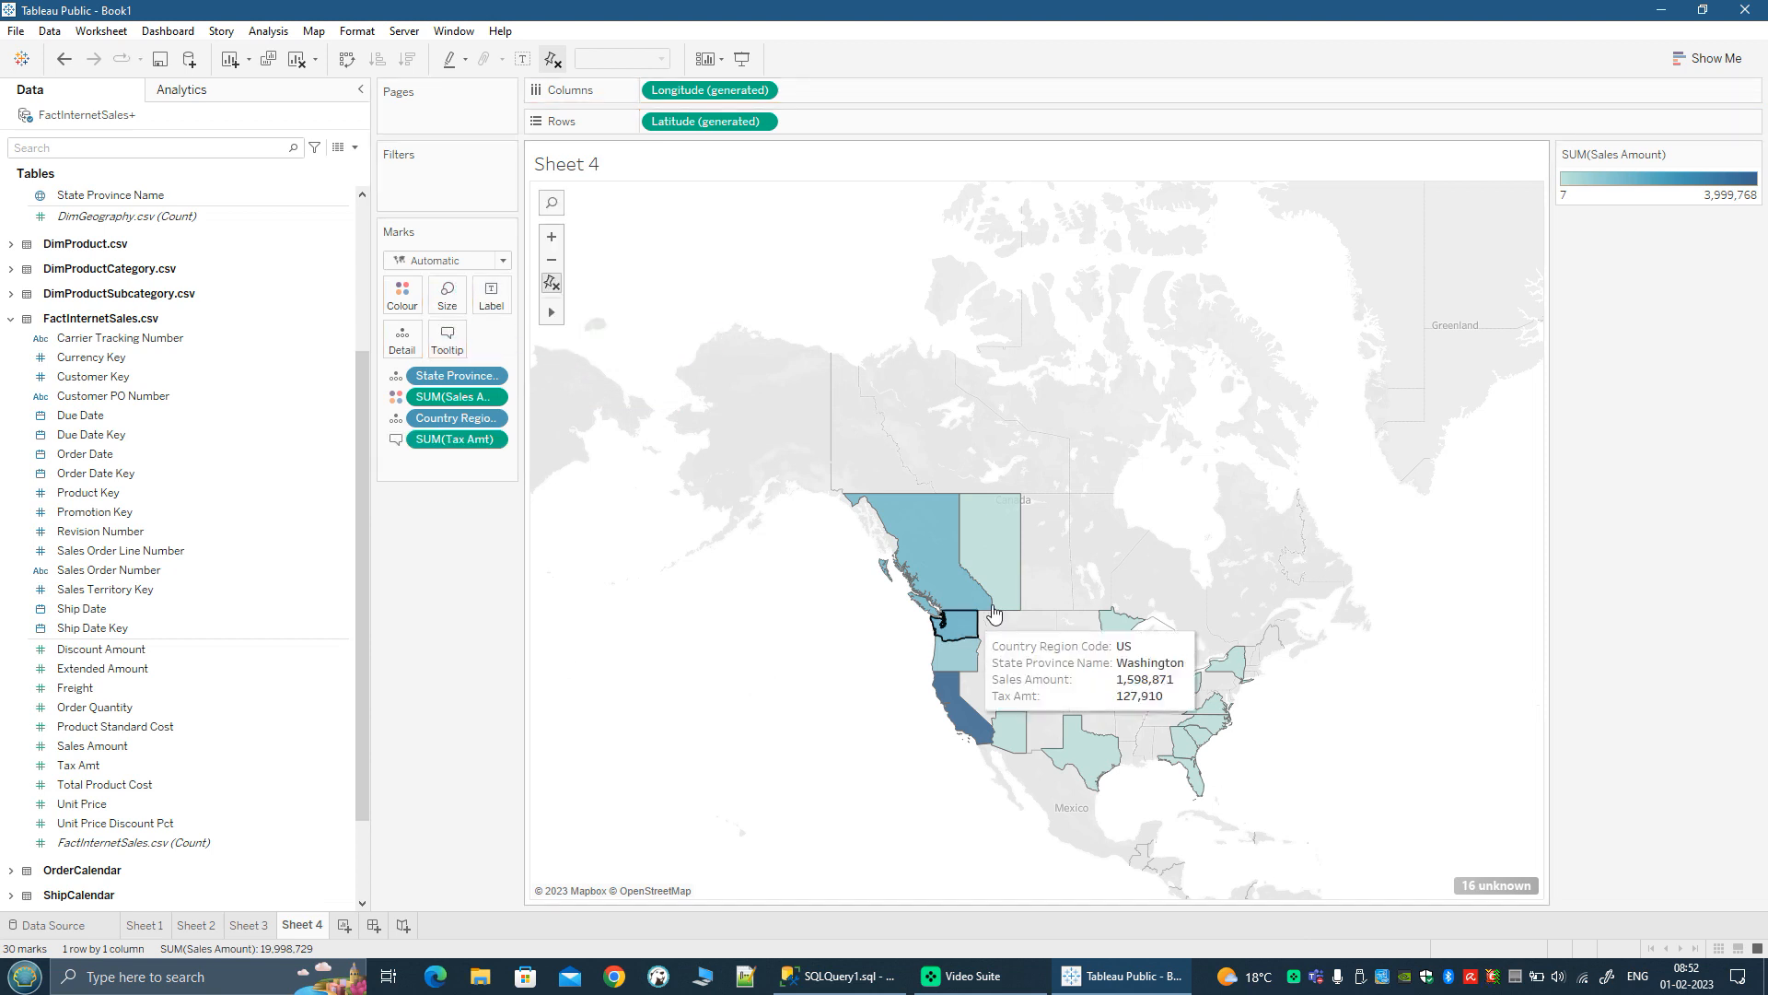
pyautogui.moveTo(988, 531)
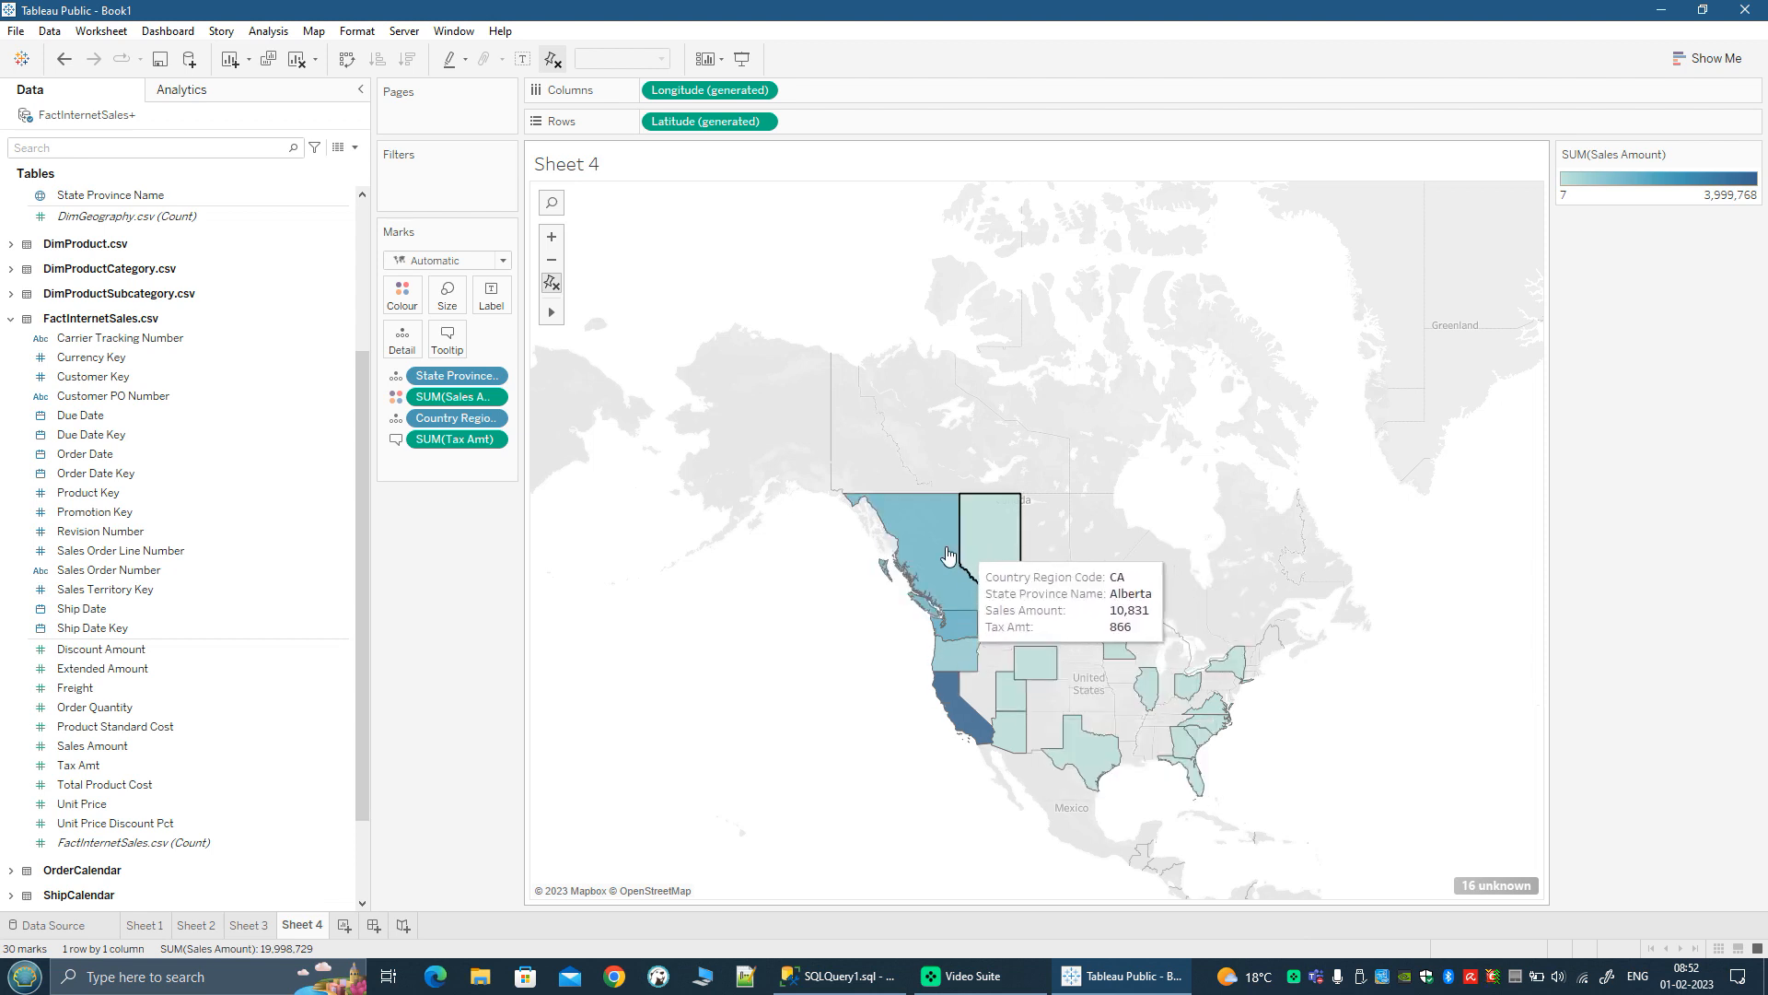
# Step: Colour the map's Sales Amount with the Red-Green-Gold Diverging palette
pyautogui.scroll(1, 949, 554)
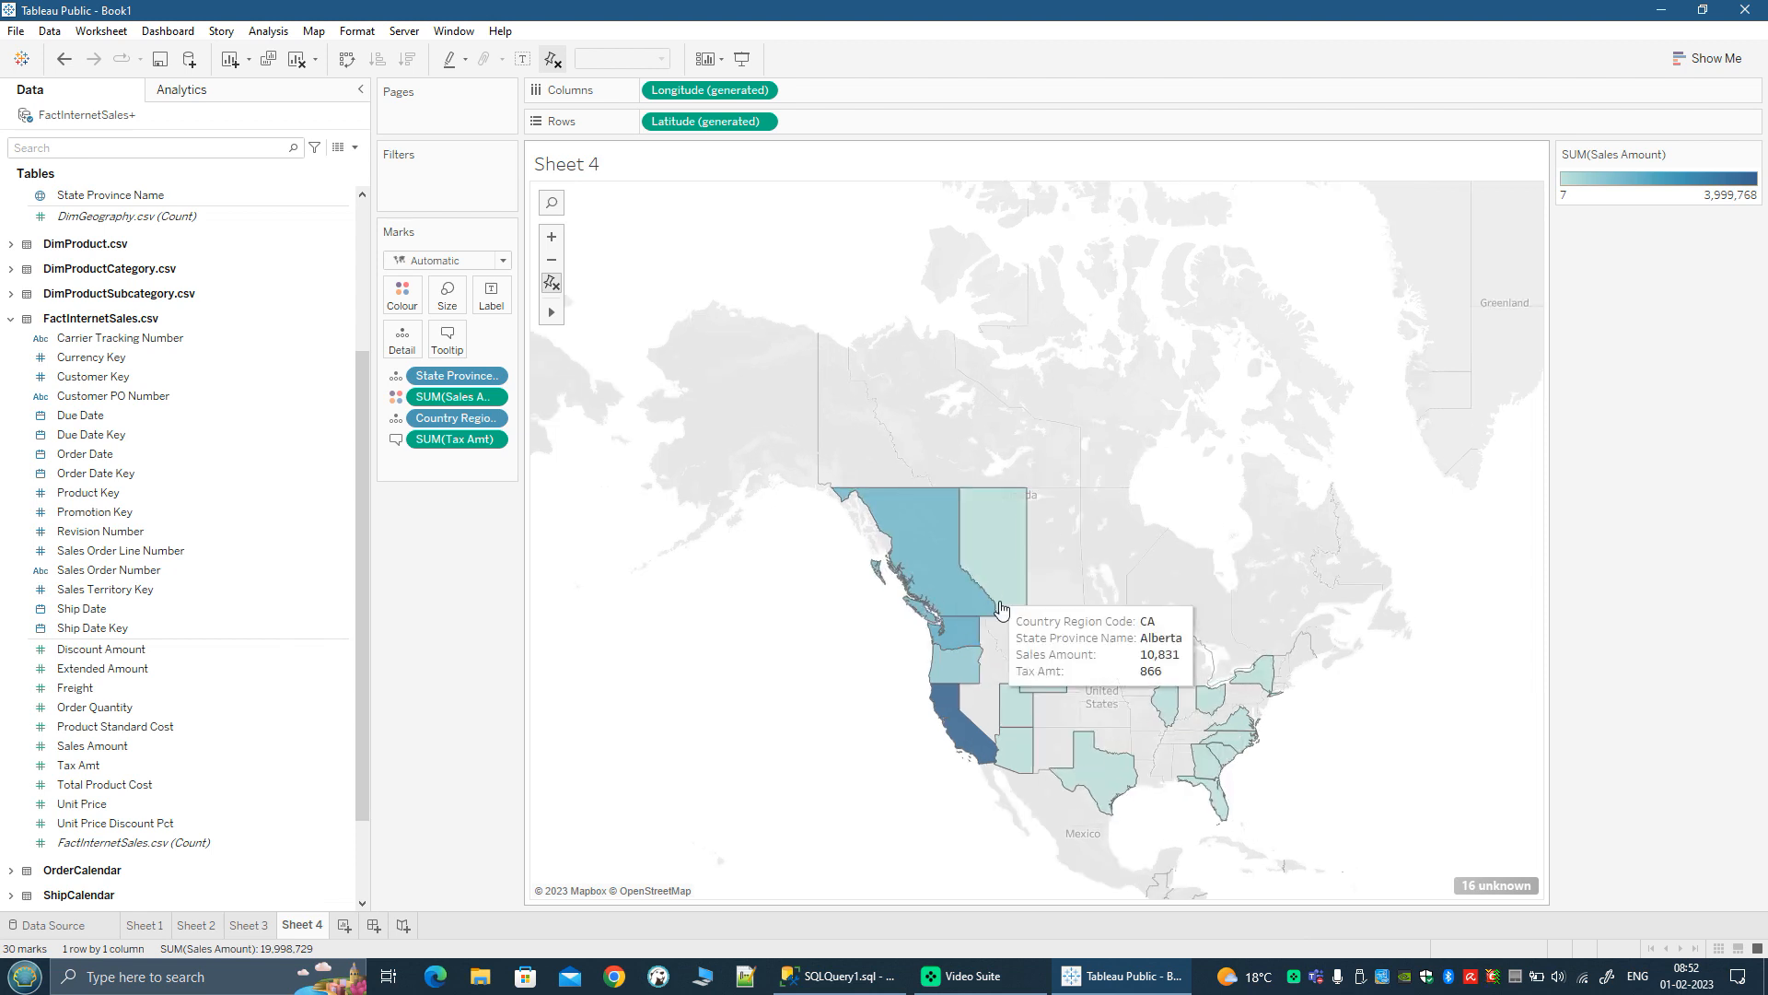
pyautogui.click(405, 300)
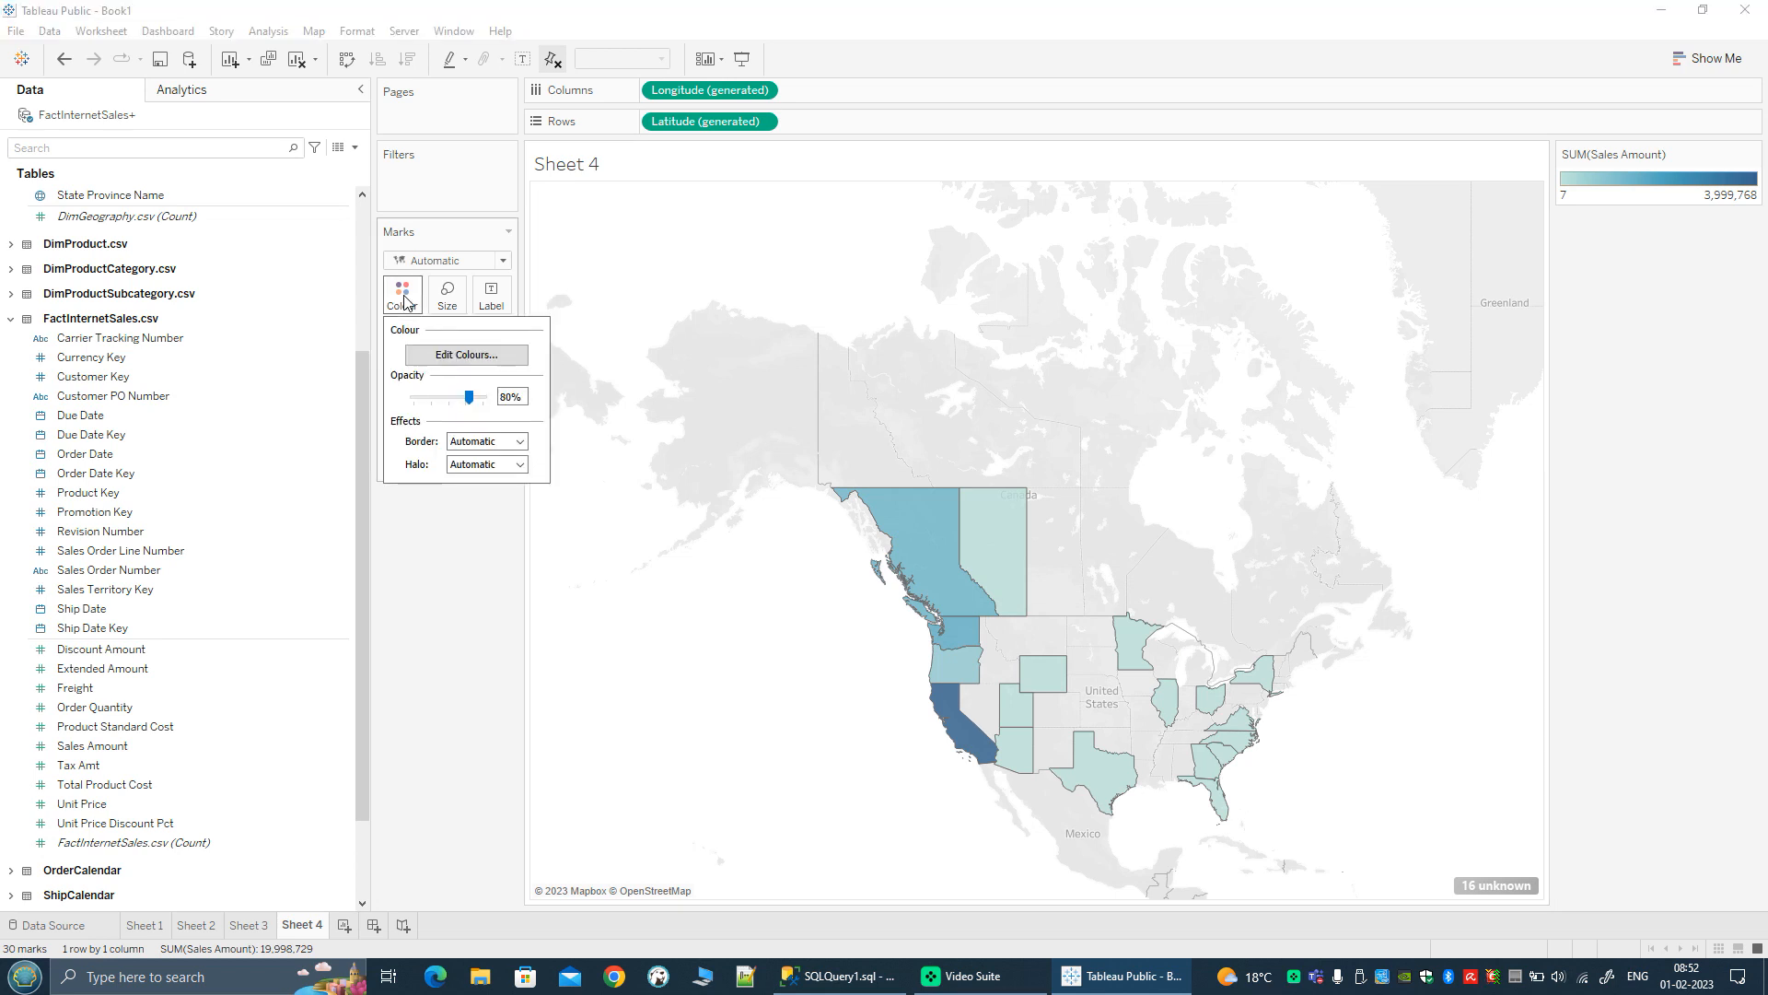
pyautogui.click(465, 355)
pyautogui.click(1060, 410)
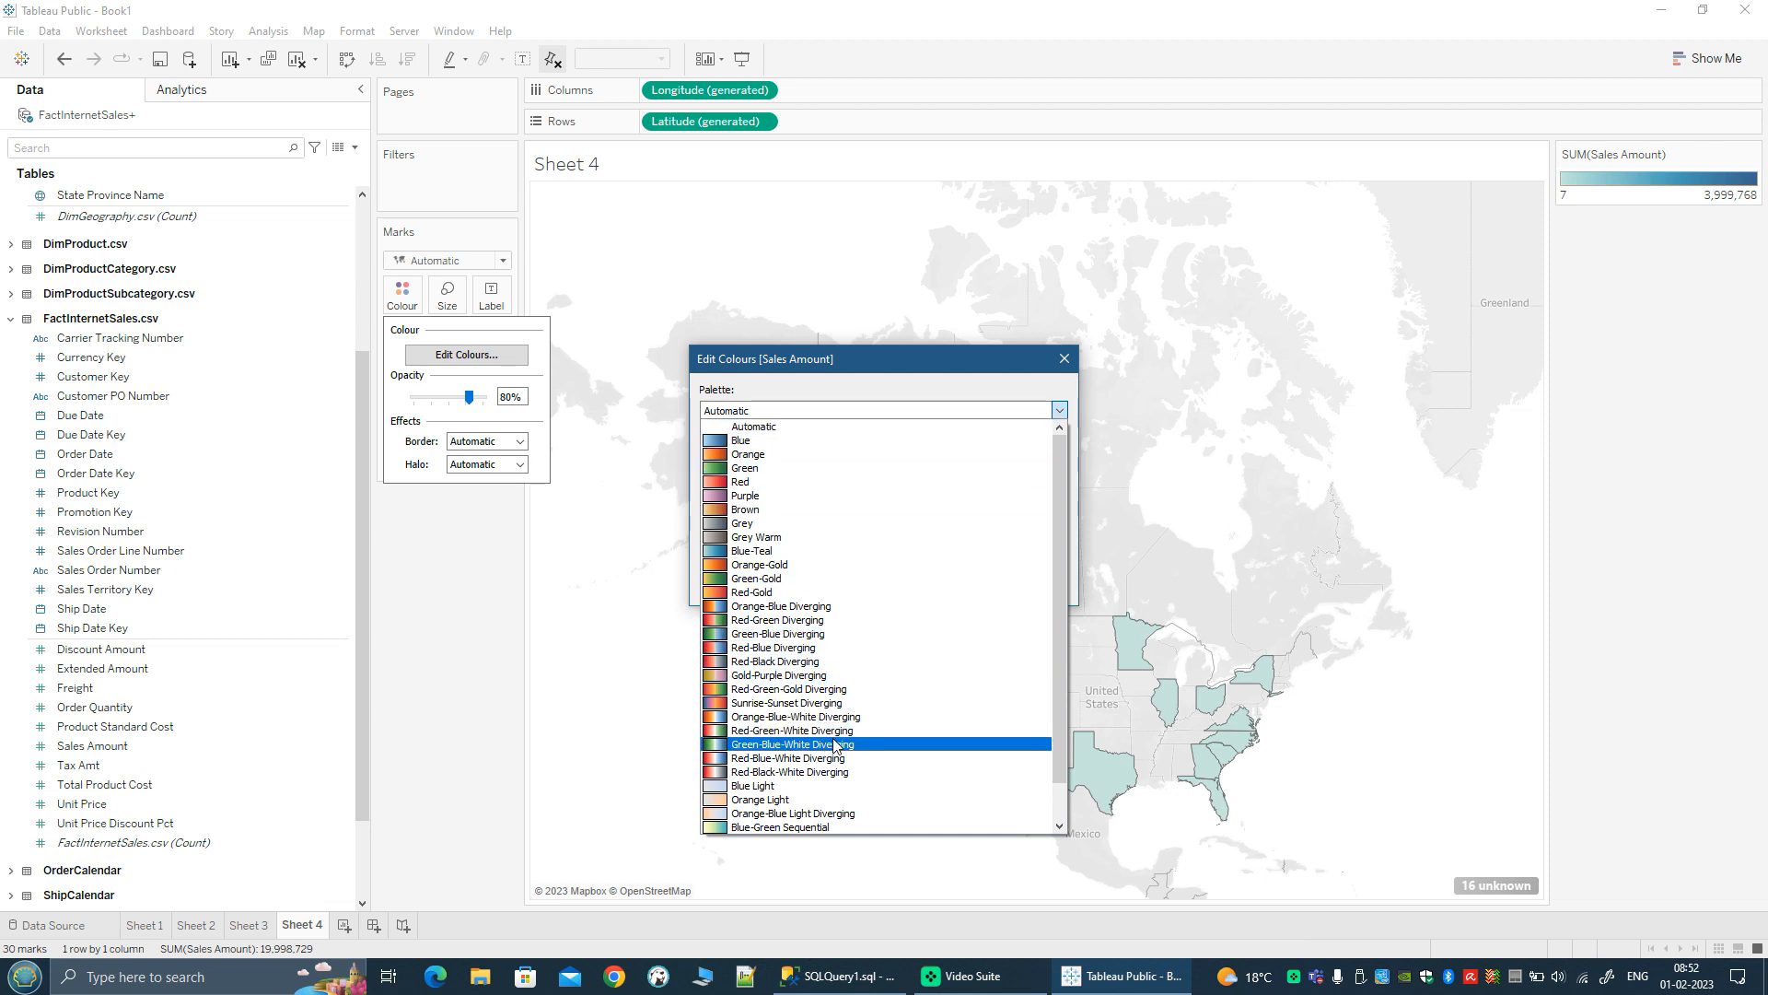
pyautogui.click(788, 689)
pyautogui.click(1032, 585)
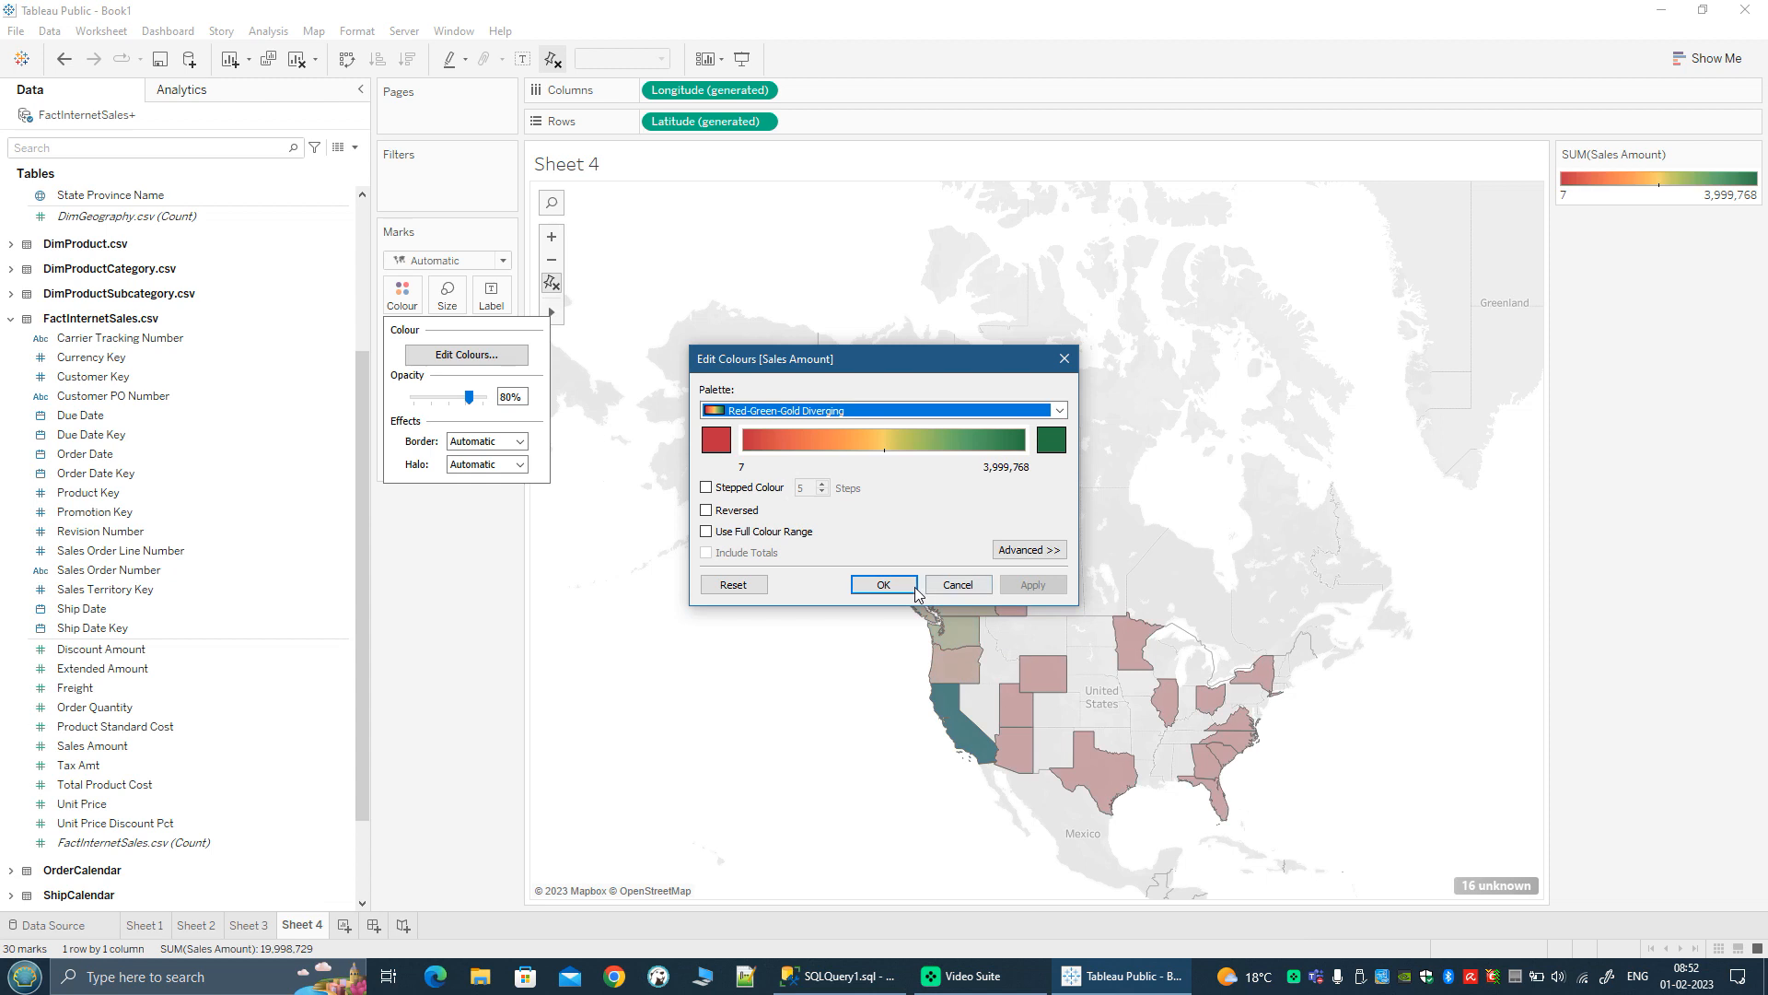
pyautogui.click(915, 587)
# Step: Examine the recoloured states and provinces across North America and Europe, checking the sales and tax details of individual regions such as British Columbia
pyautogui.scroll(1, 1047, 777)
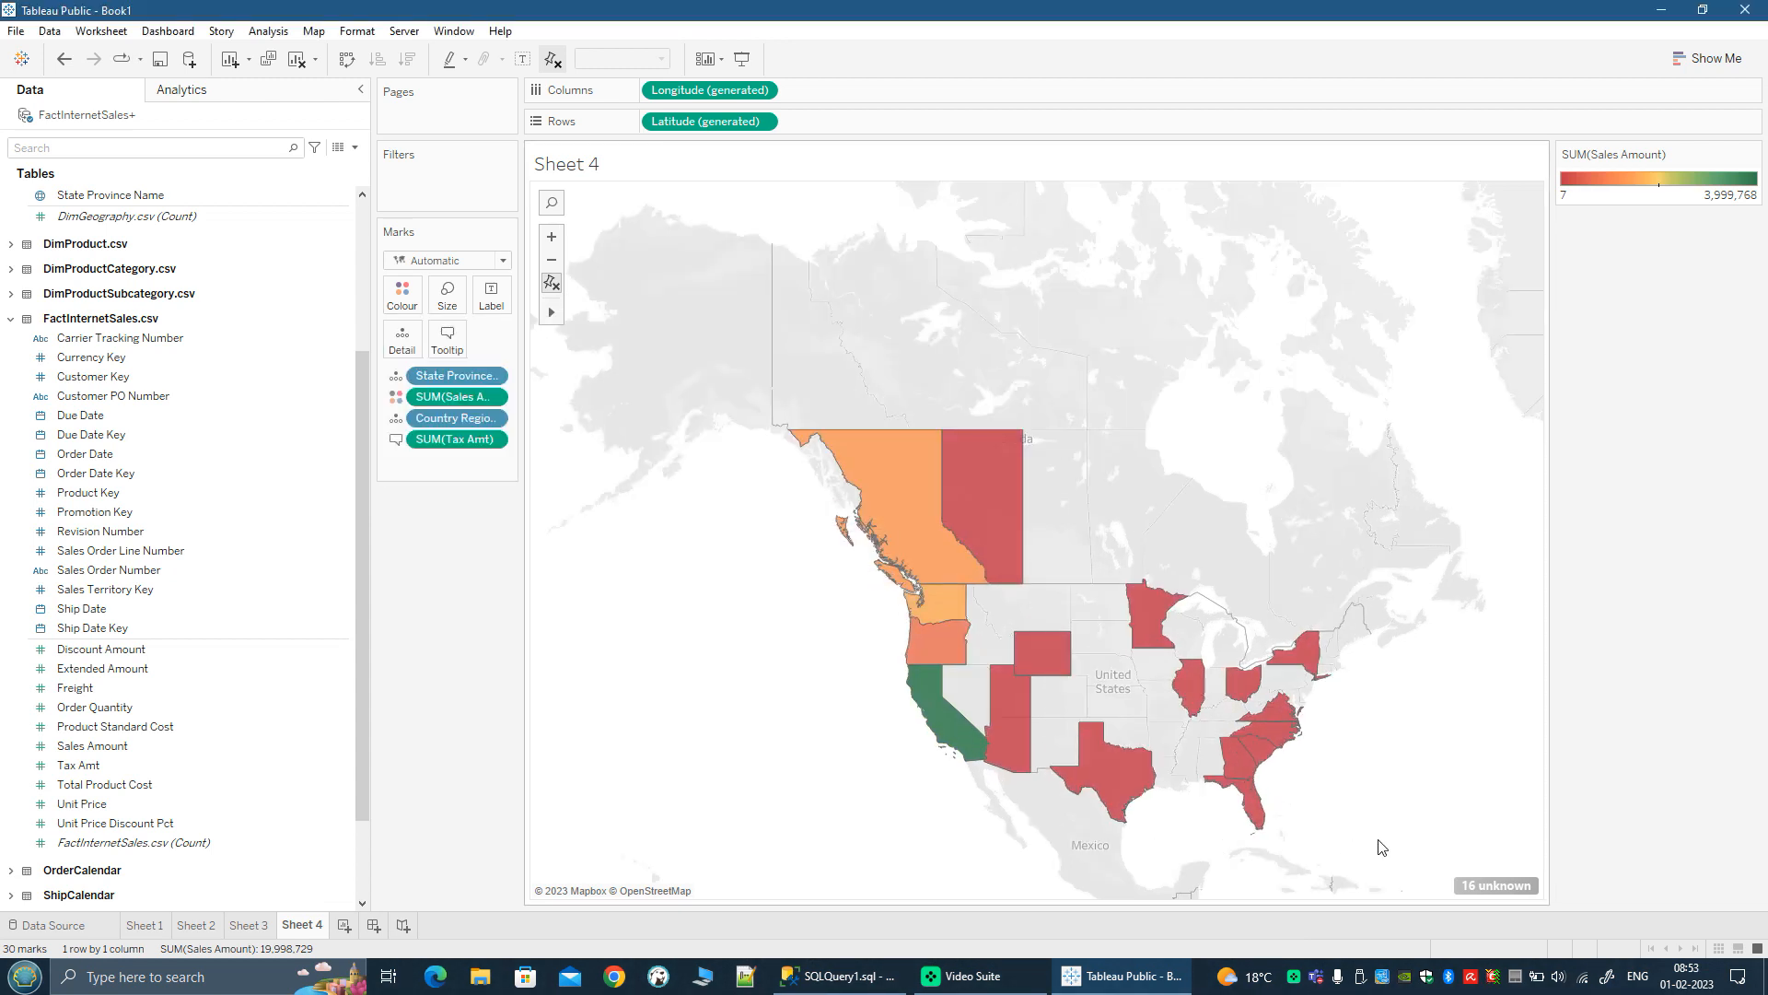
pyautogui.scroll(1, 1381, 847)
pyautogui.scroll(-1, 1385, 846)
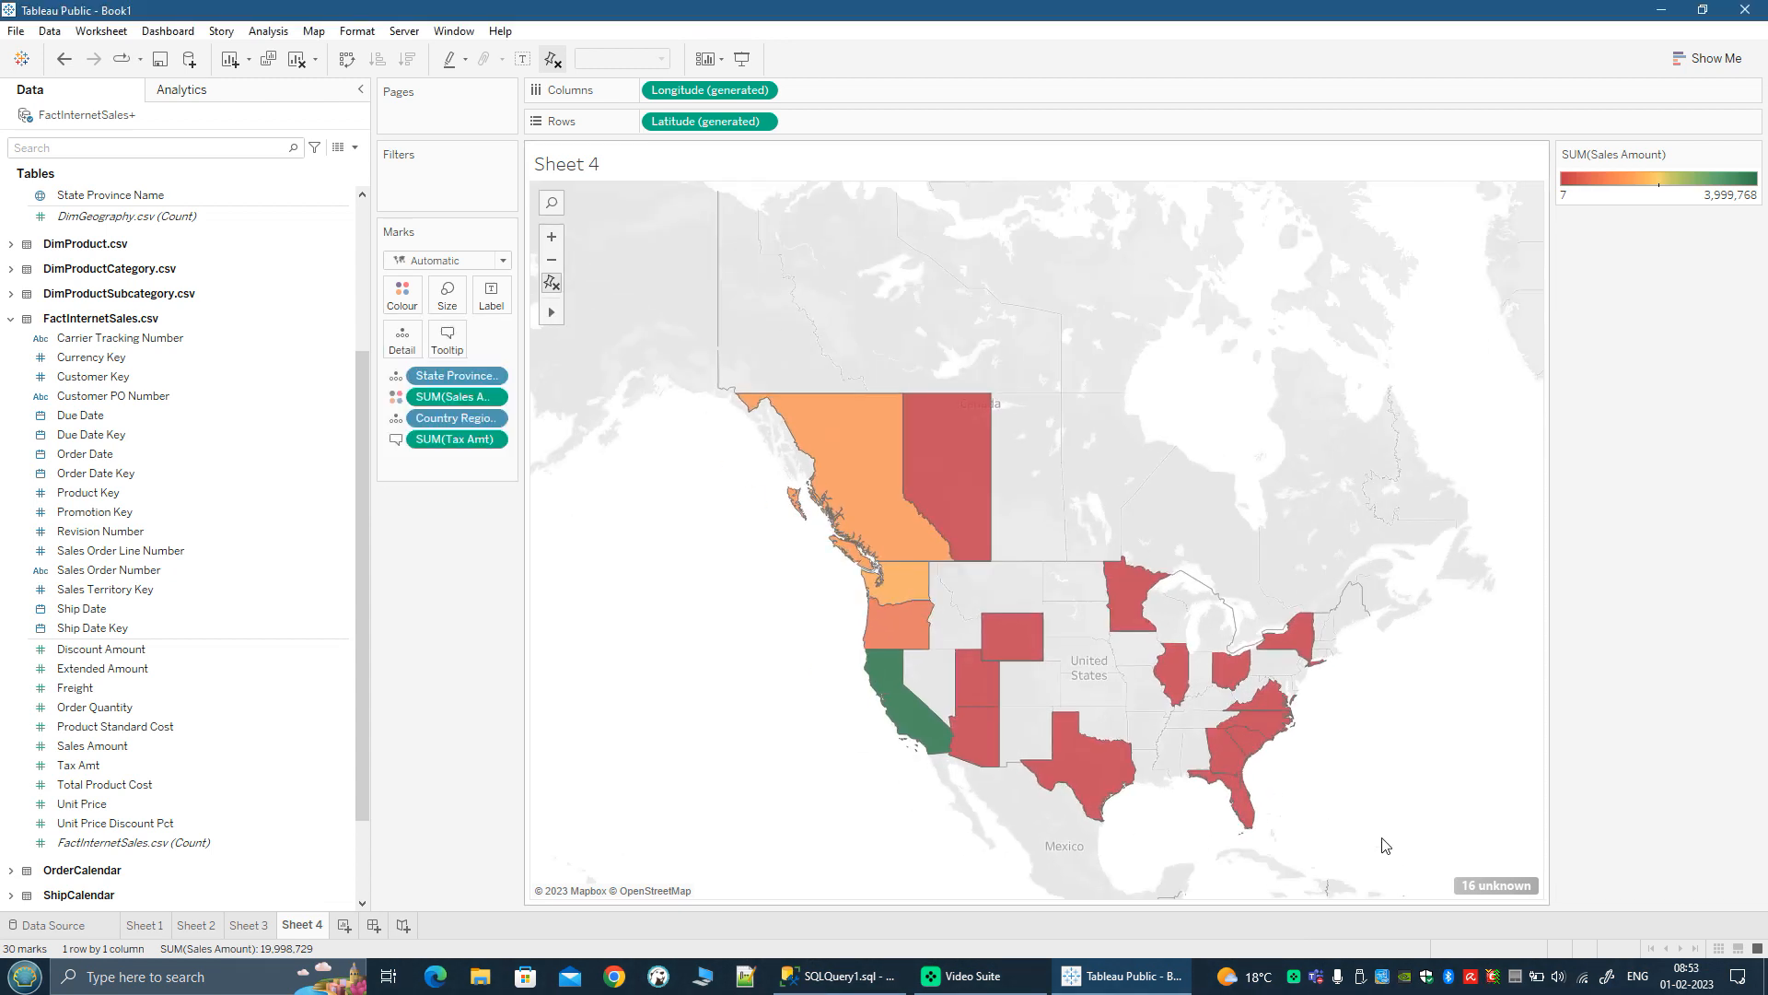
pyautogui.moveTo(893, 684)
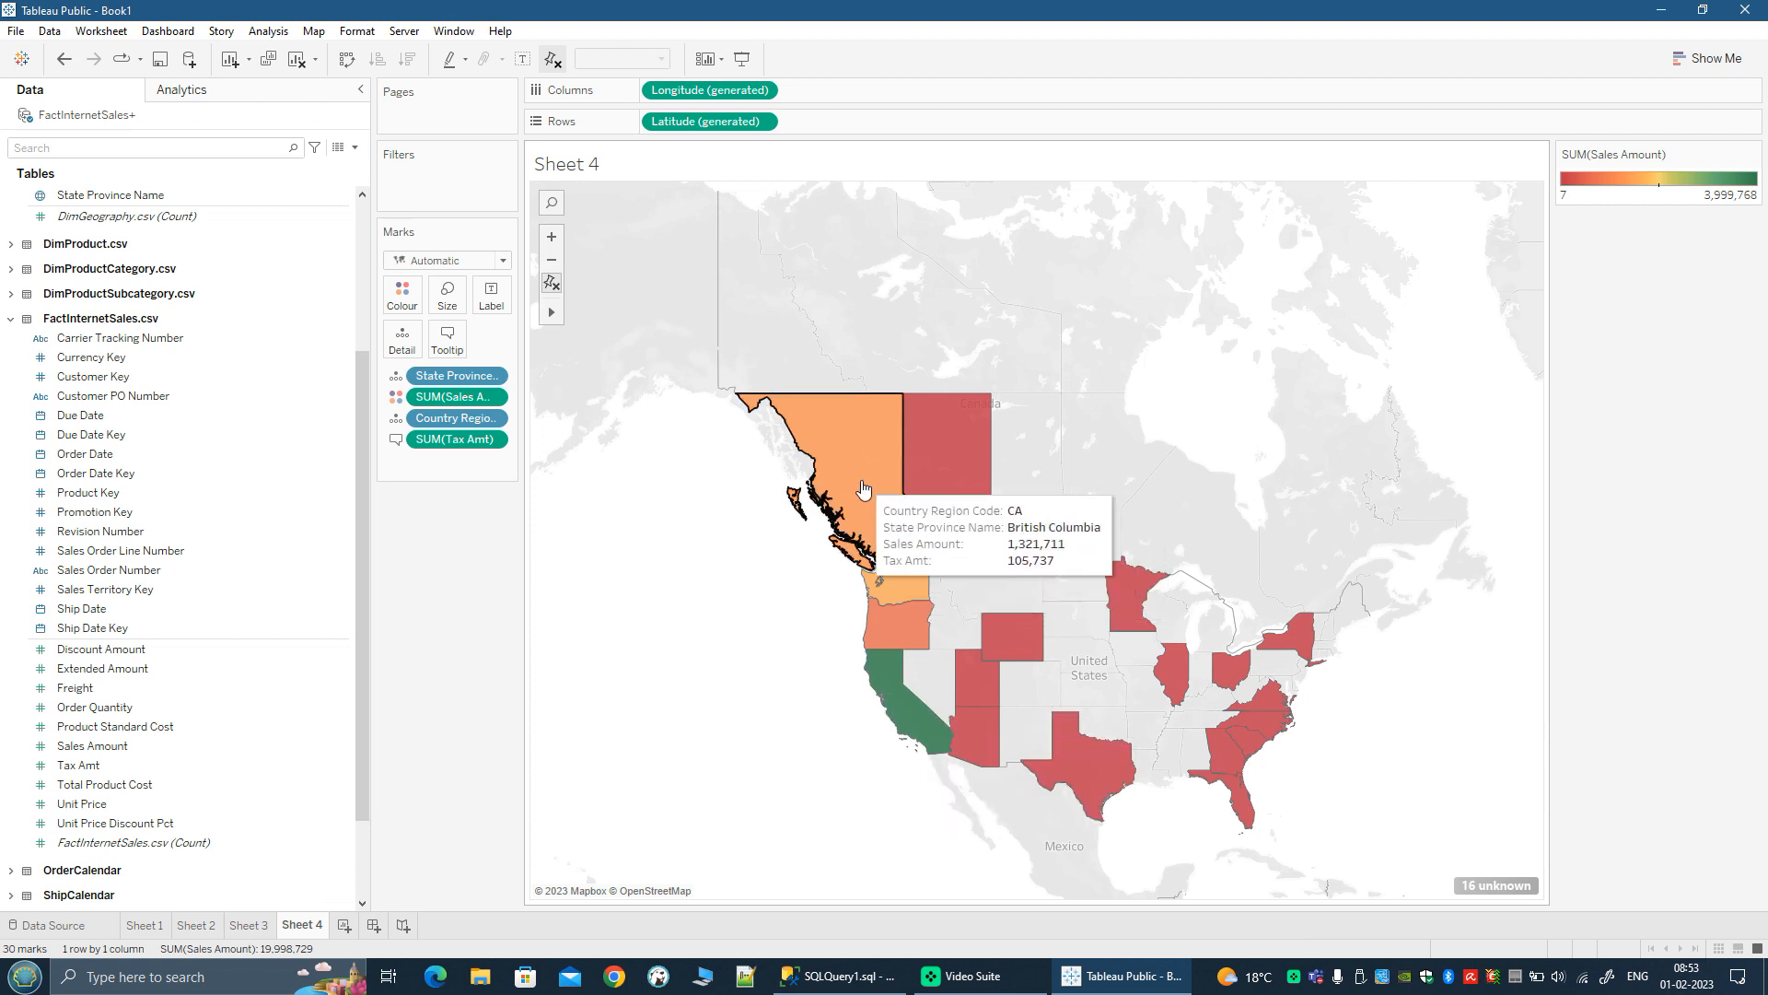
pyautogui.moveTo(1252, 742)
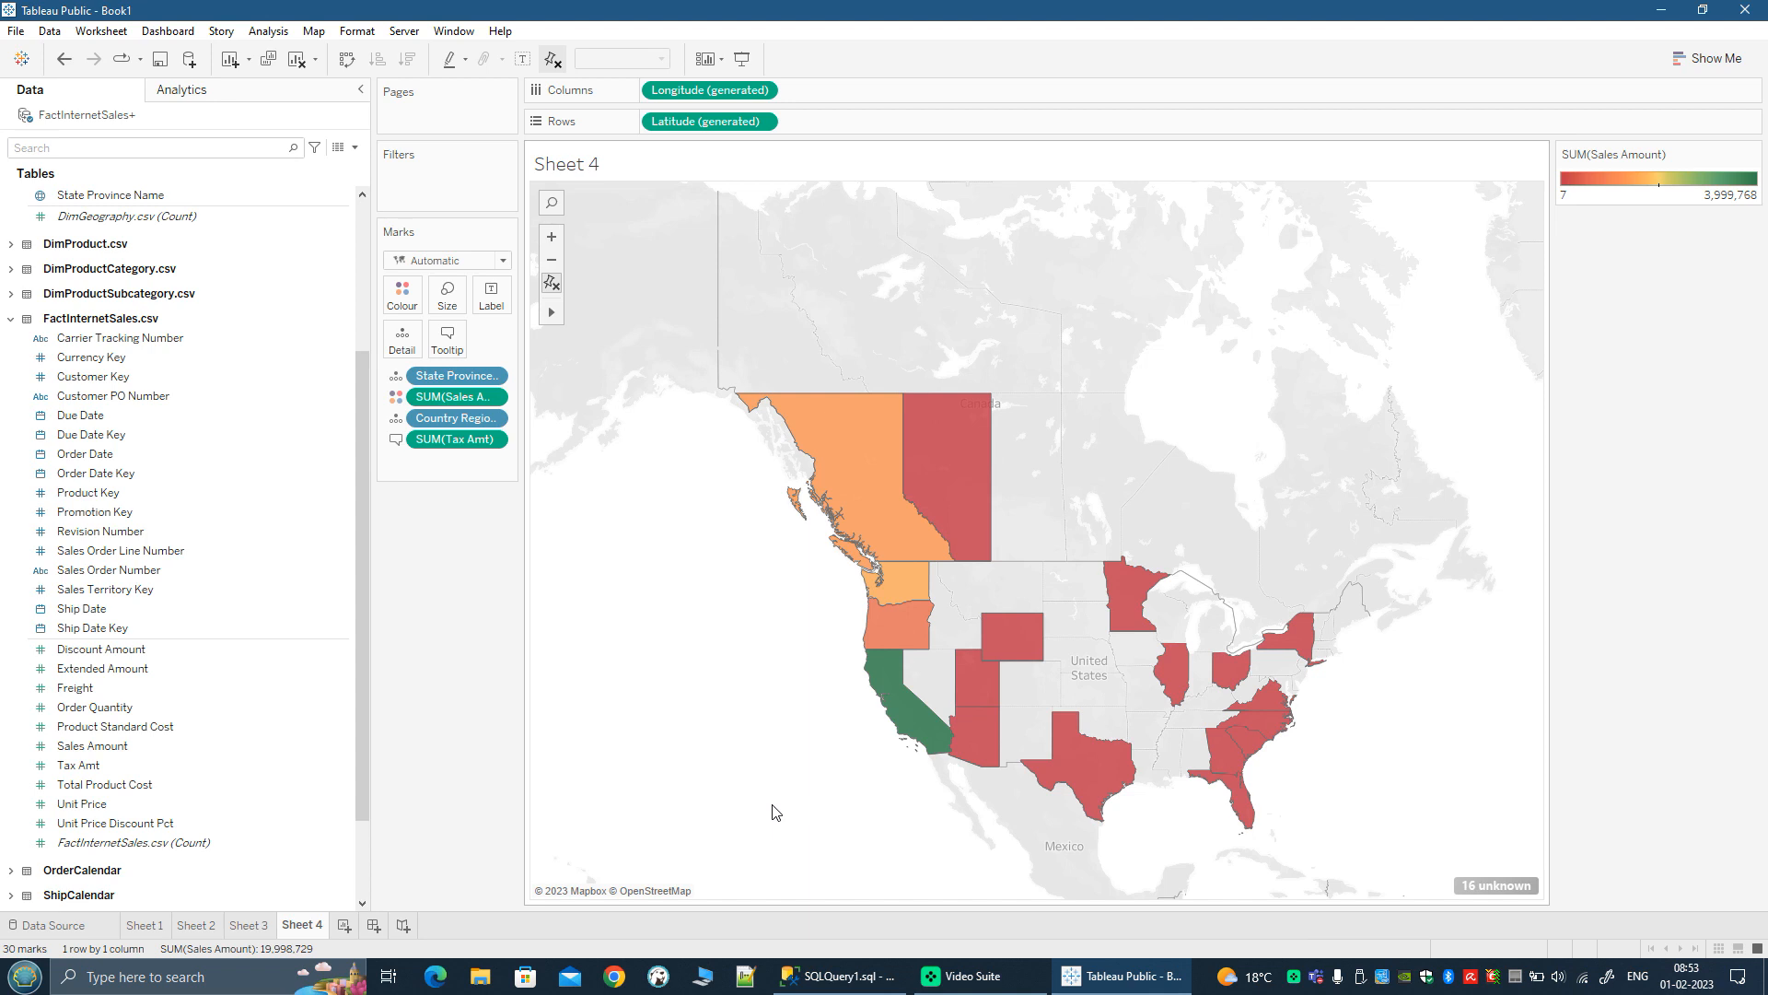
pyautogui.moveTo(858, 806); pyautogui.dragTo(763, 776)
pyautogui.scroll(-1, 765, 775)
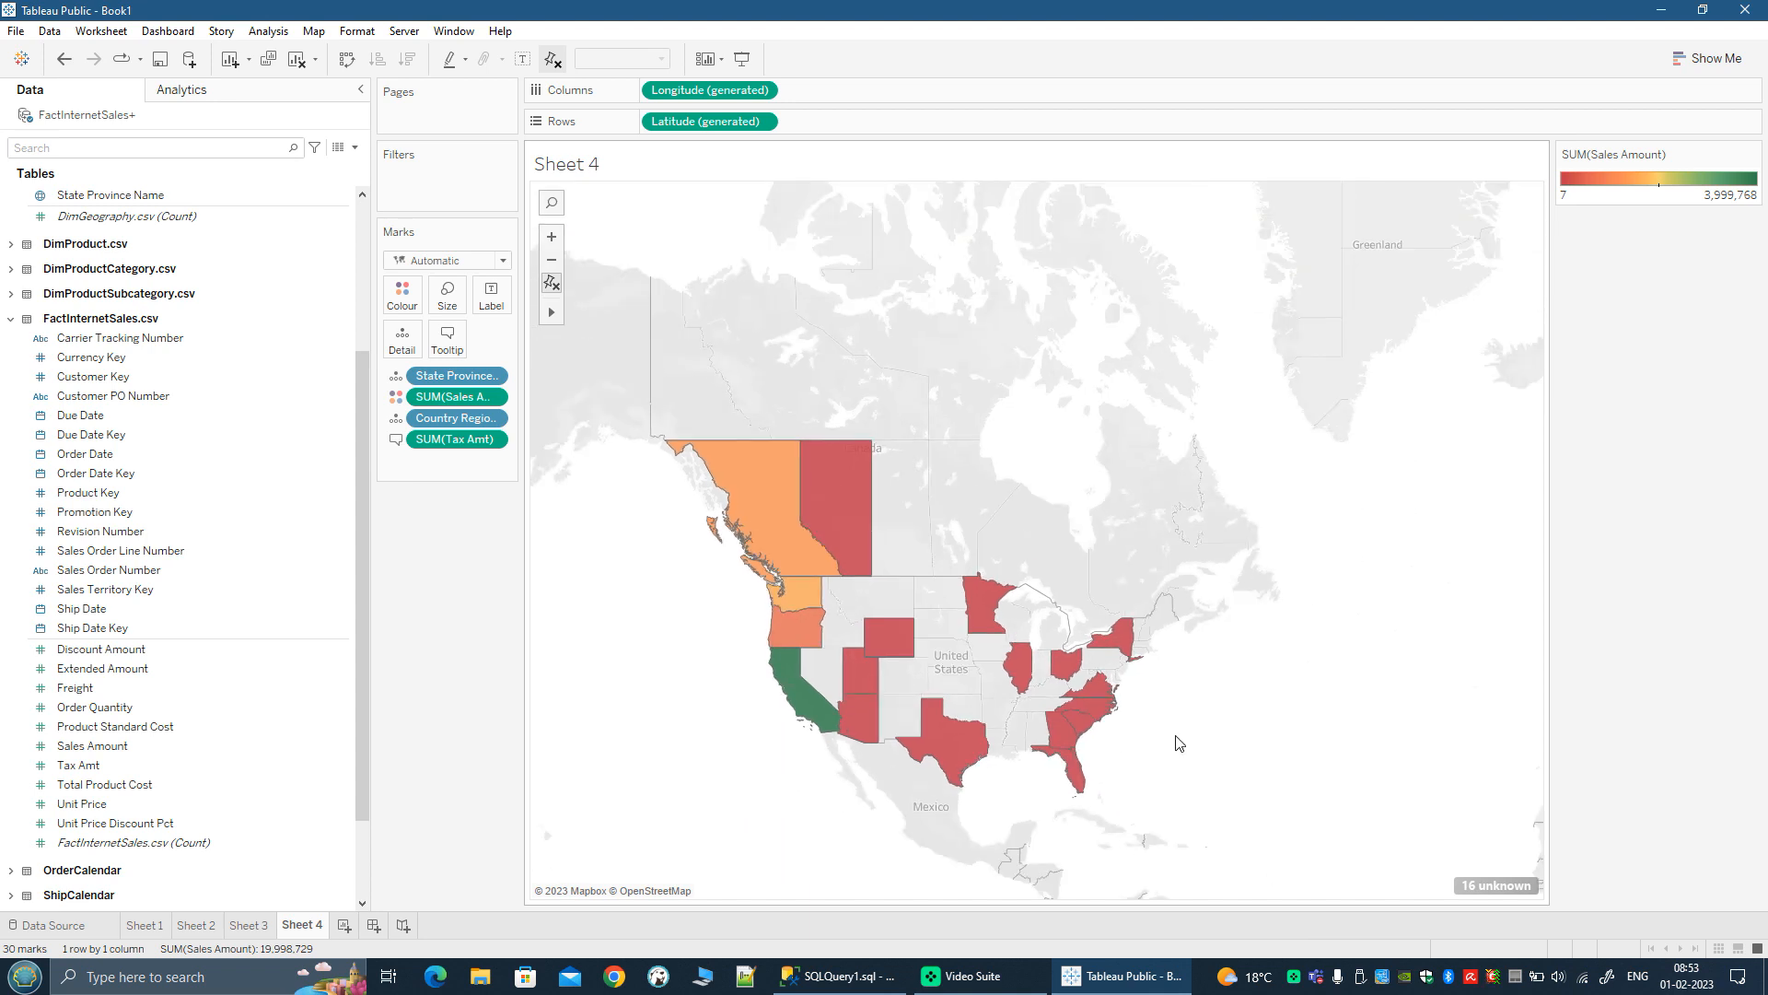
pyautogui.scroll(-1, 1269, 790)
pyautogui.moveTo(1316, 823); pyautogui.dragTo(1180, 806)
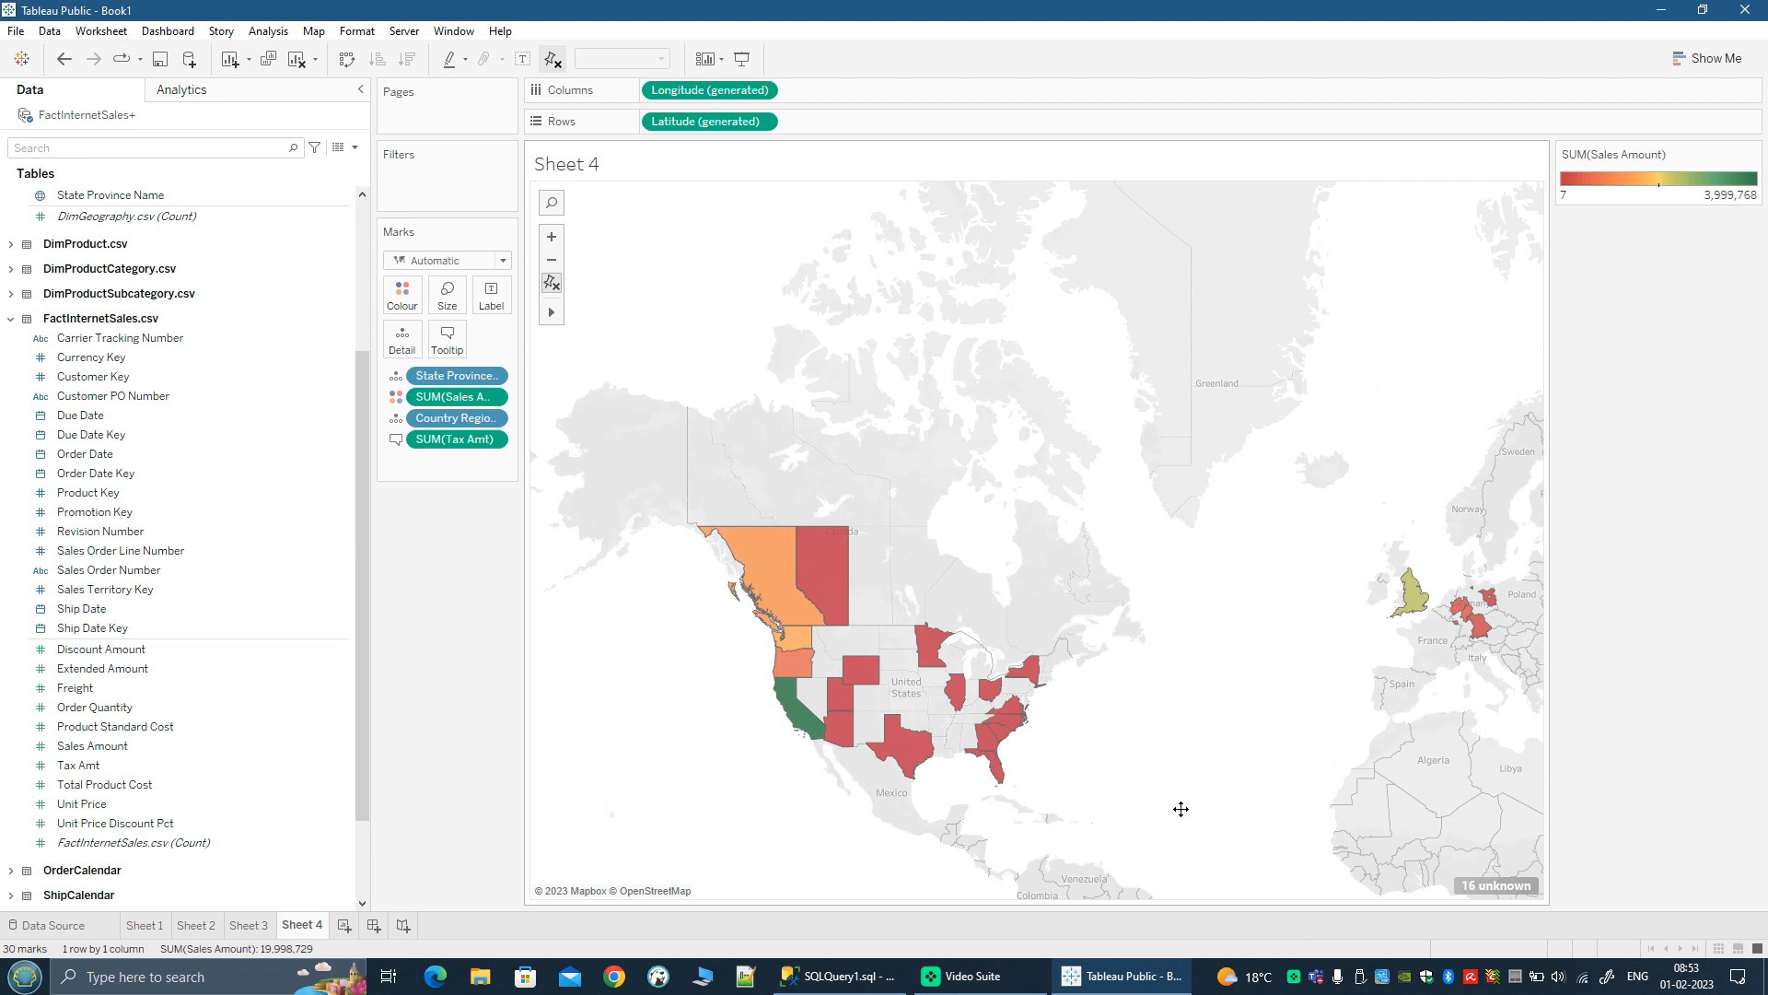
pyautogui.moveTo(1181, 808); pyautogui.dragTo(1365, 805)
pyautogui.scroll(2, 1054, 761)
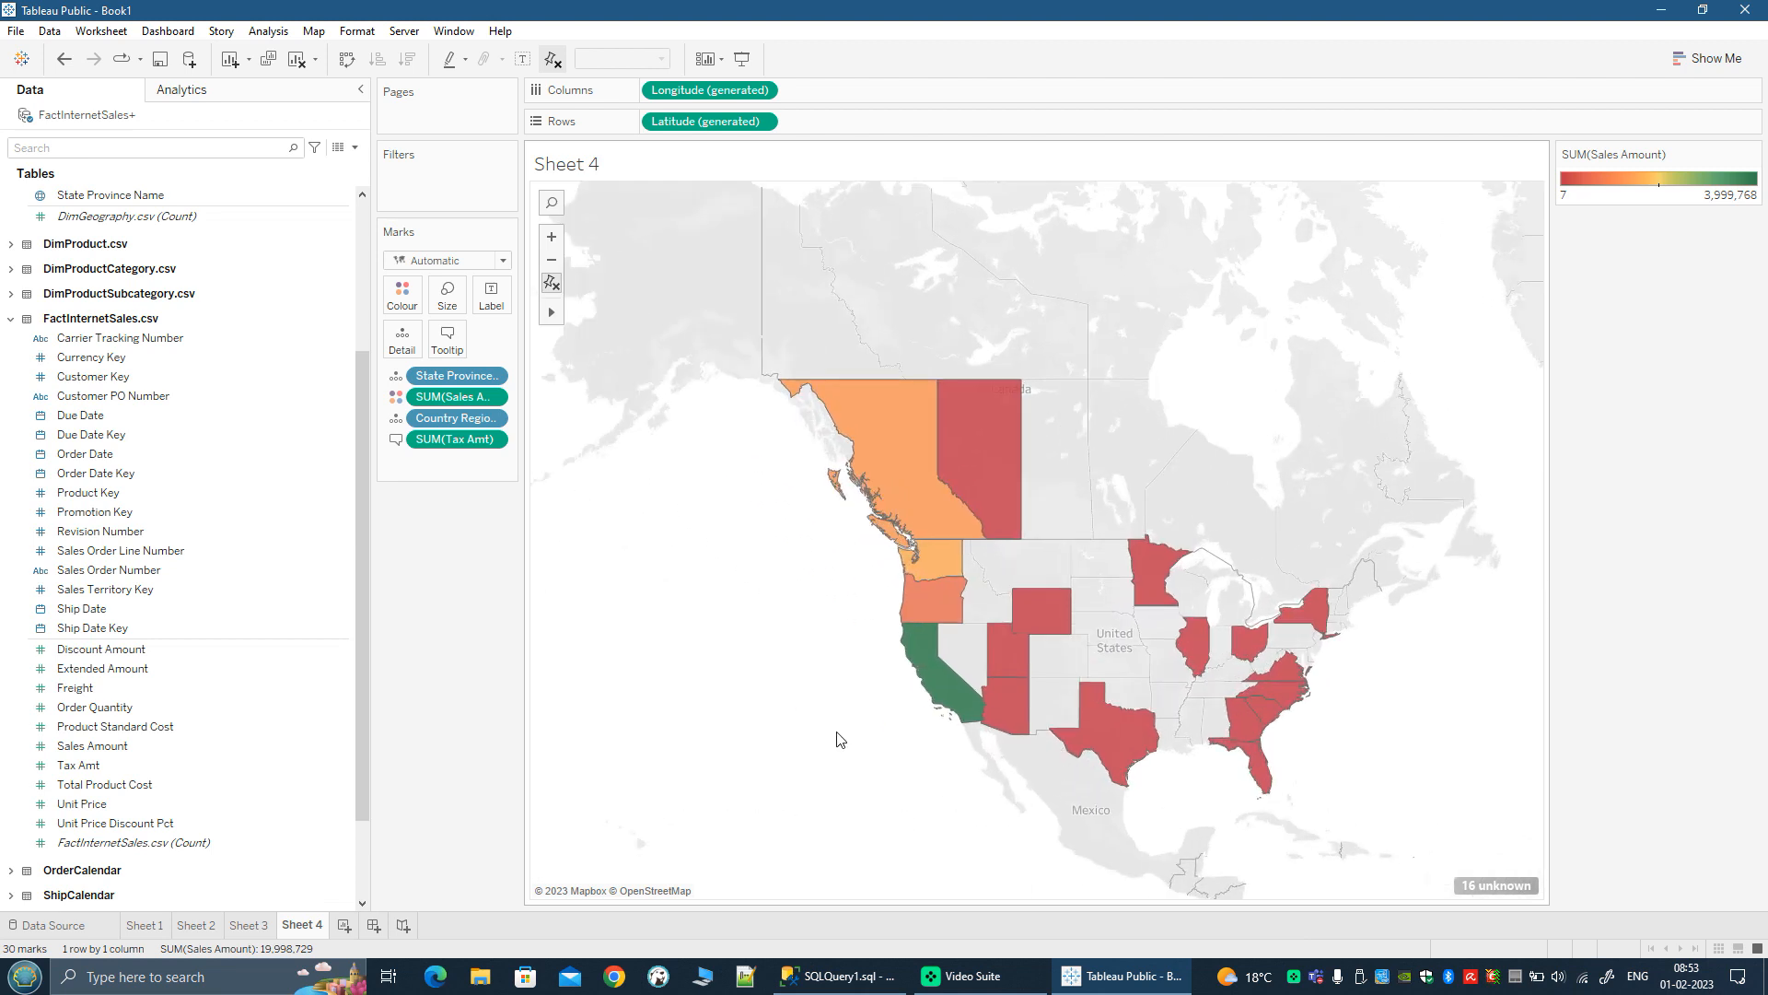
pyautogui.moveTo(837, 729); pyautogui.dragTo(779, 787)
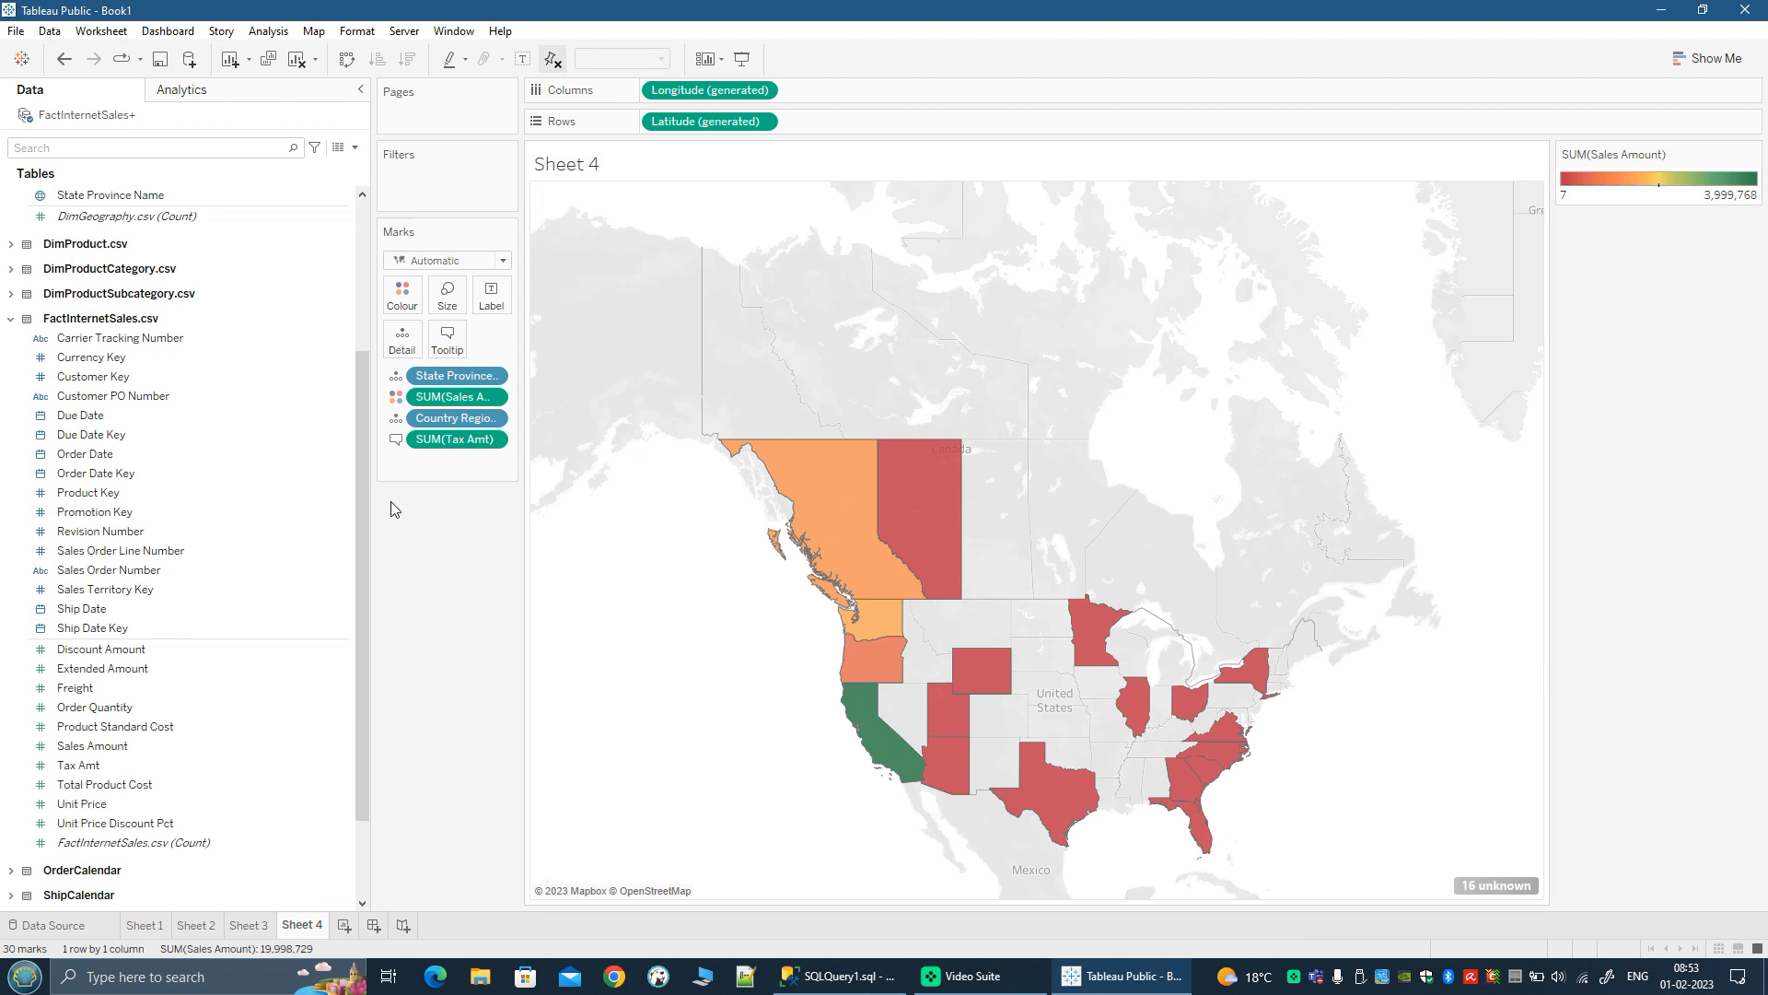
# Step: Open the map's background layers, enable Terrain, and check it close up around Colorado and New Mexico
pyautogui.click(314, 33)
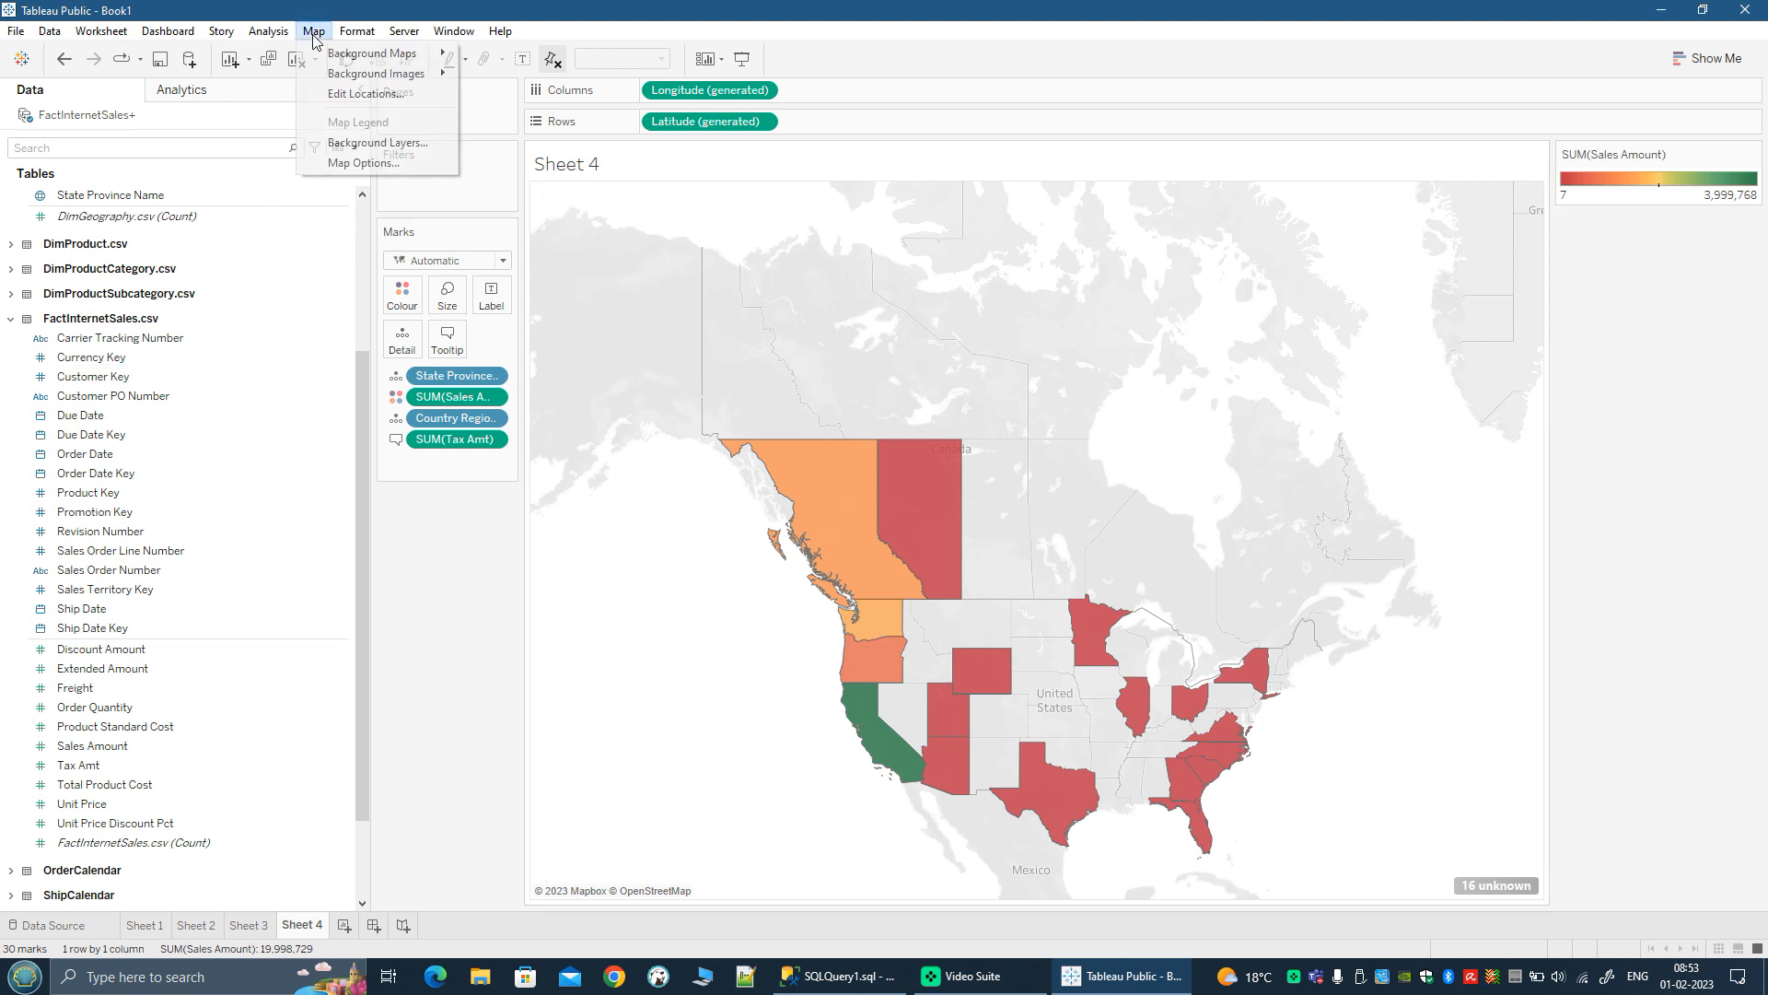
pyautogui.click(350, 144)
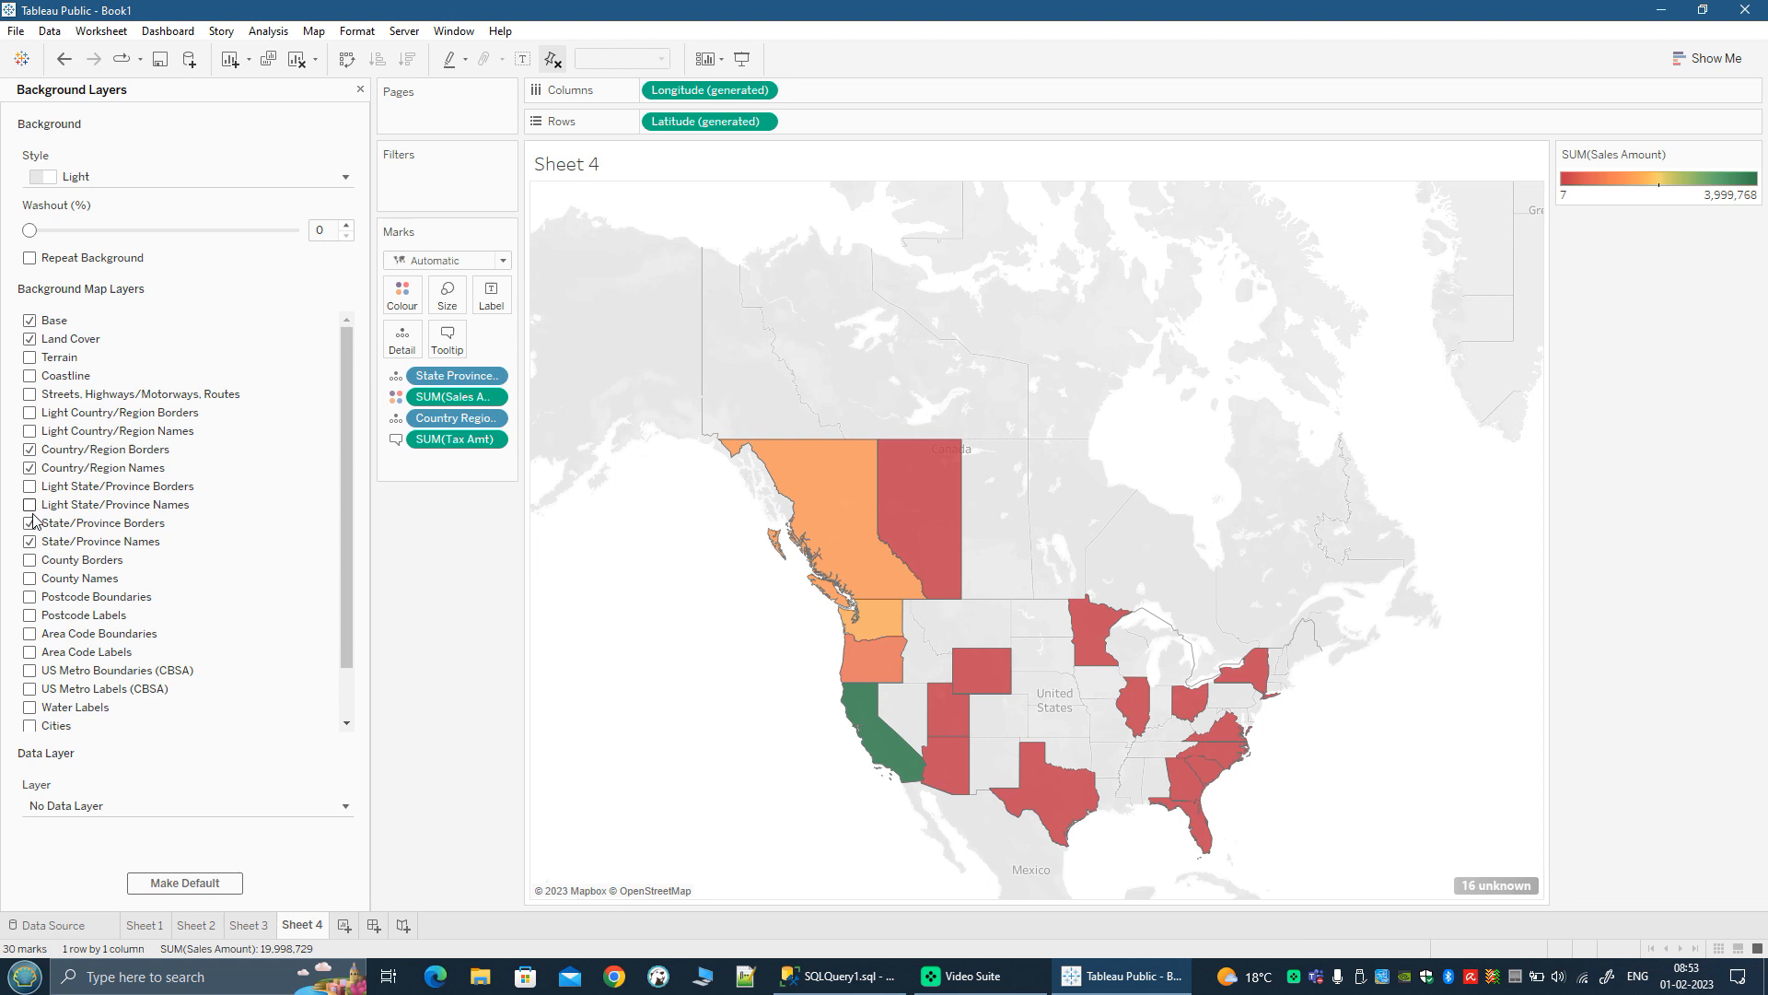
pyautogui.scroll(-1, 346, 558)
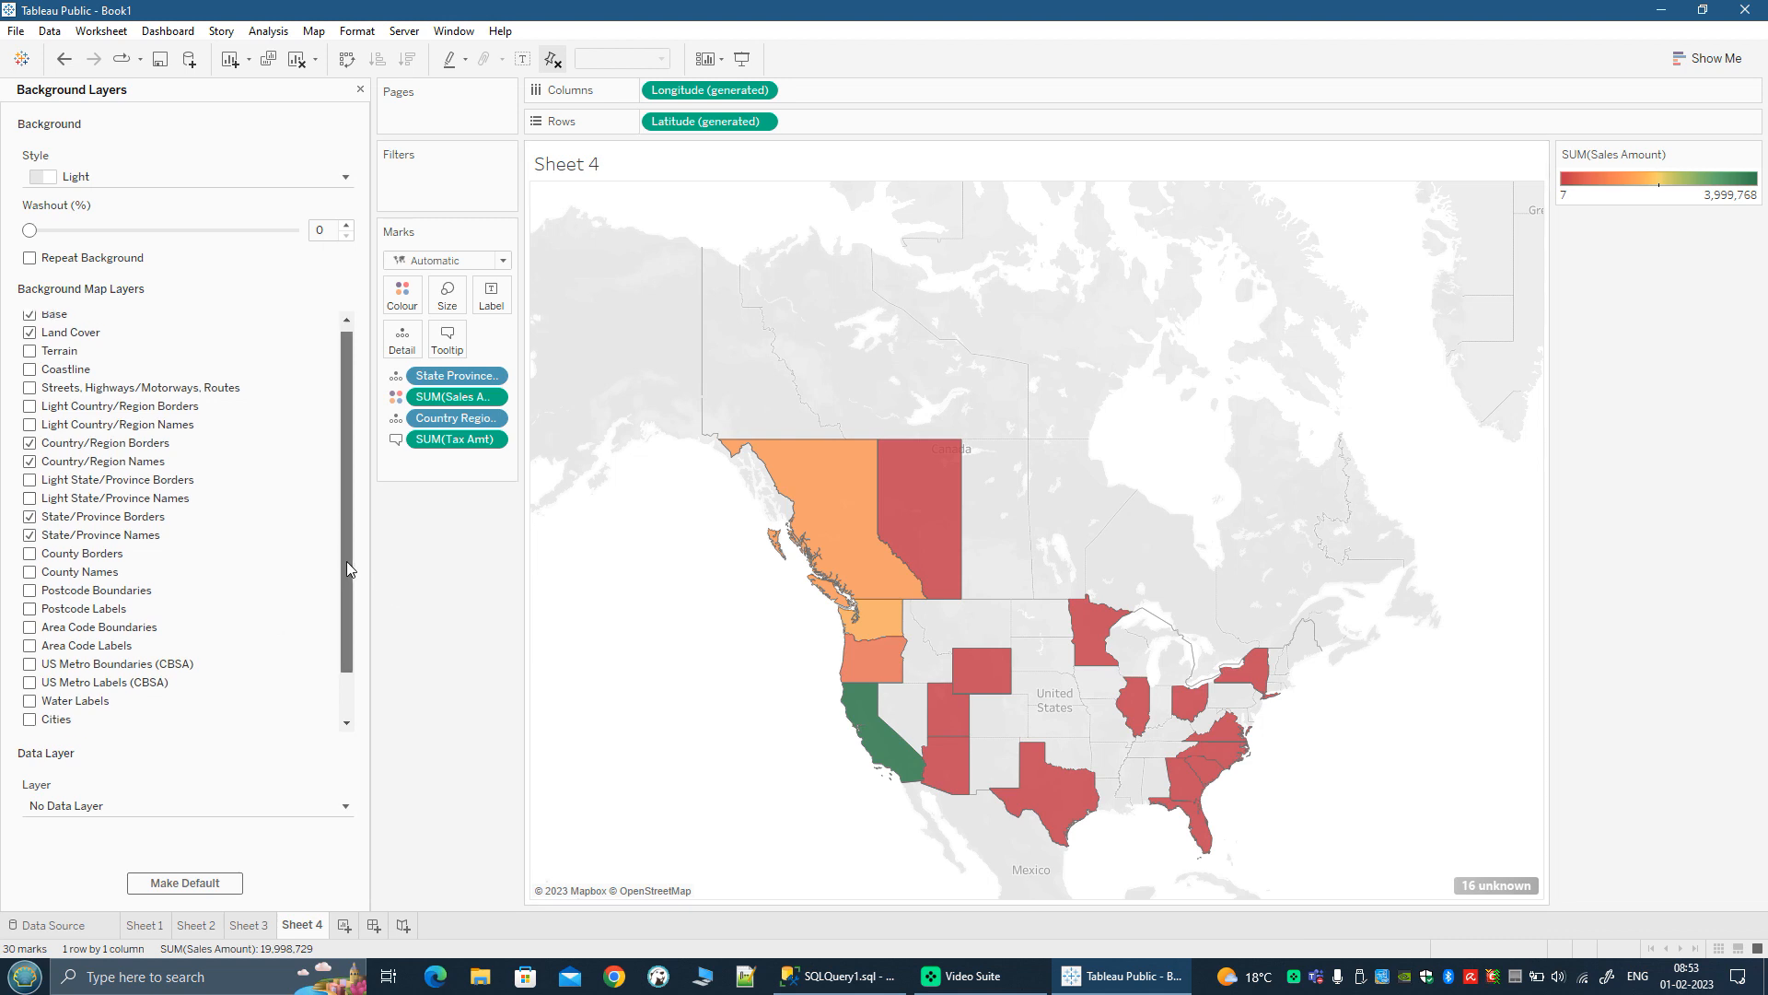
pyautogui.moveTo(350, 564); pyautogui.dragTo(352, 552)
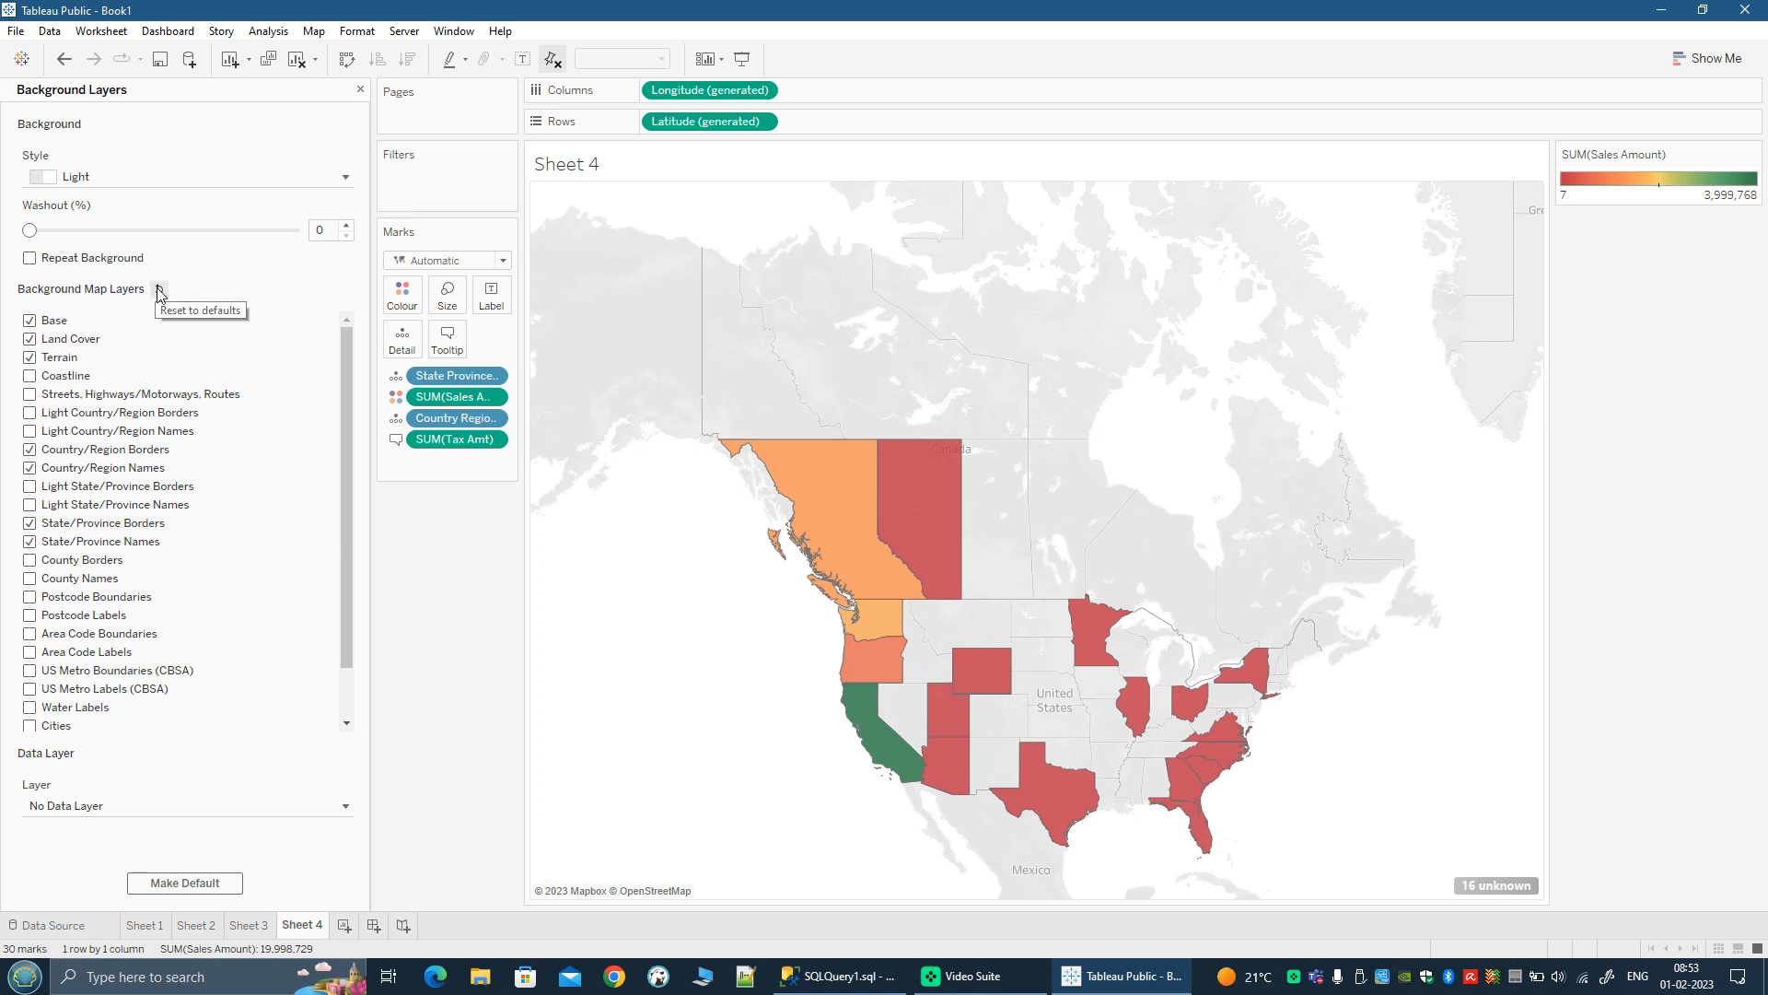
pyautogui.scroll(2, 960, 777)
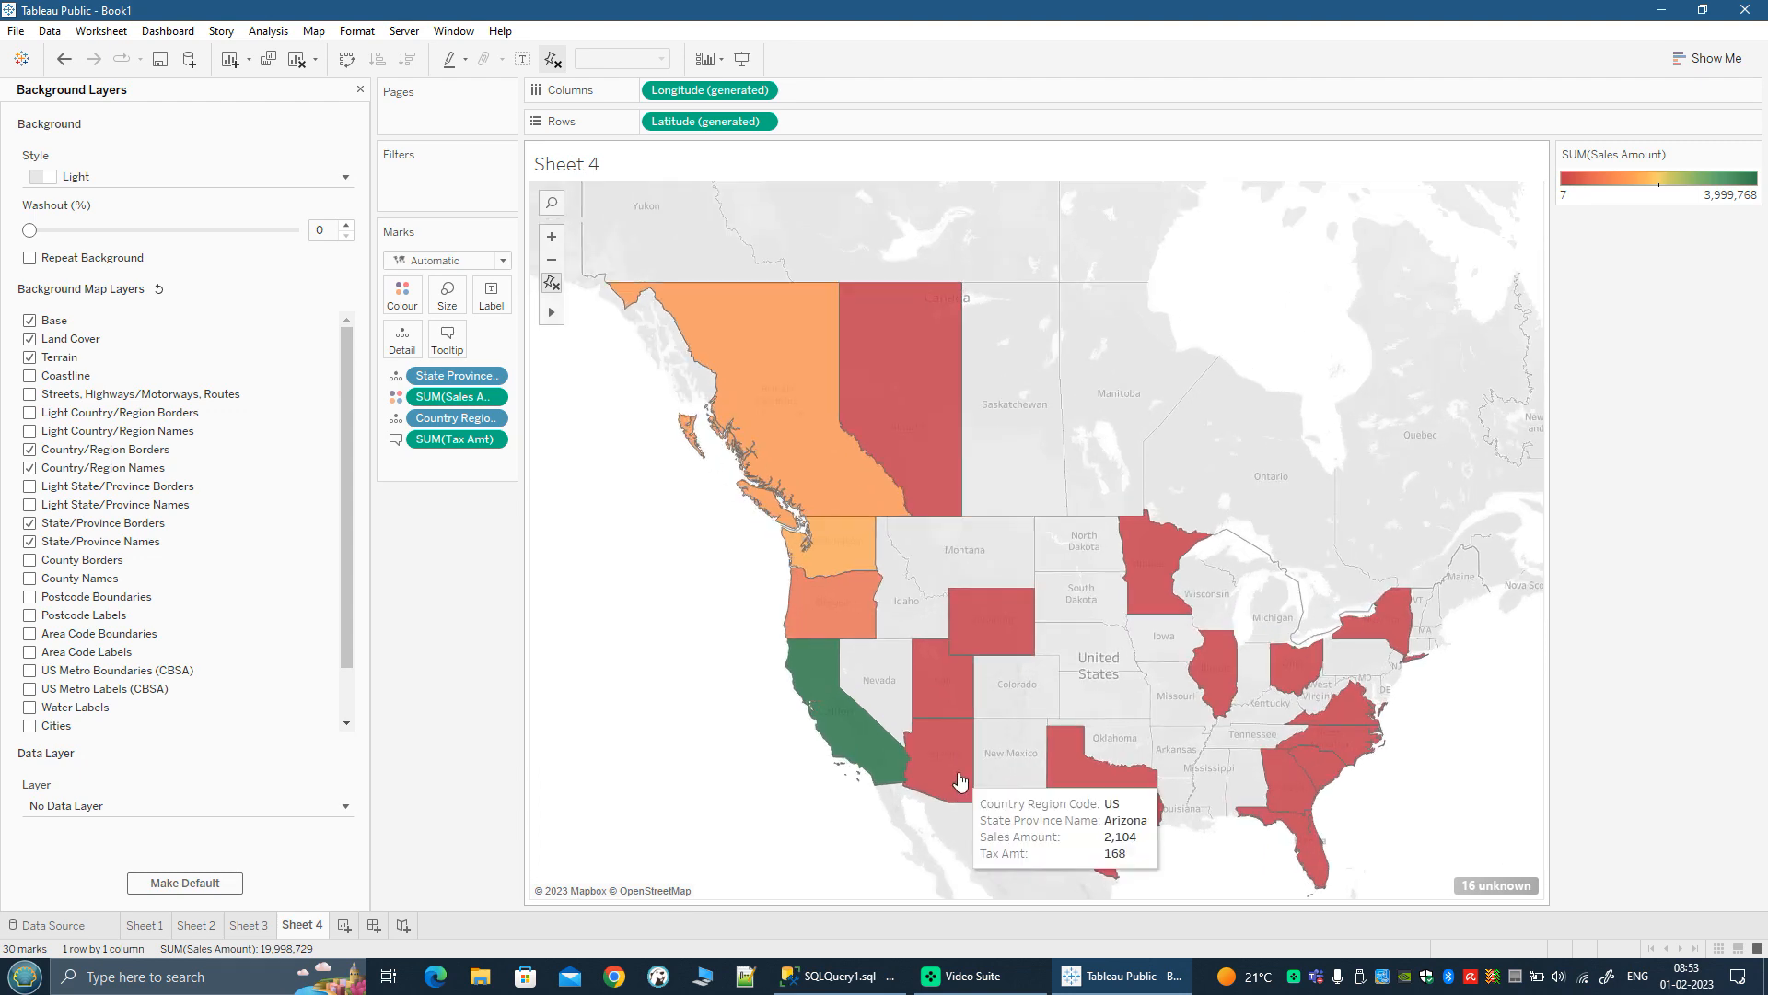
pyautogui.scroll(5, 960, 781)
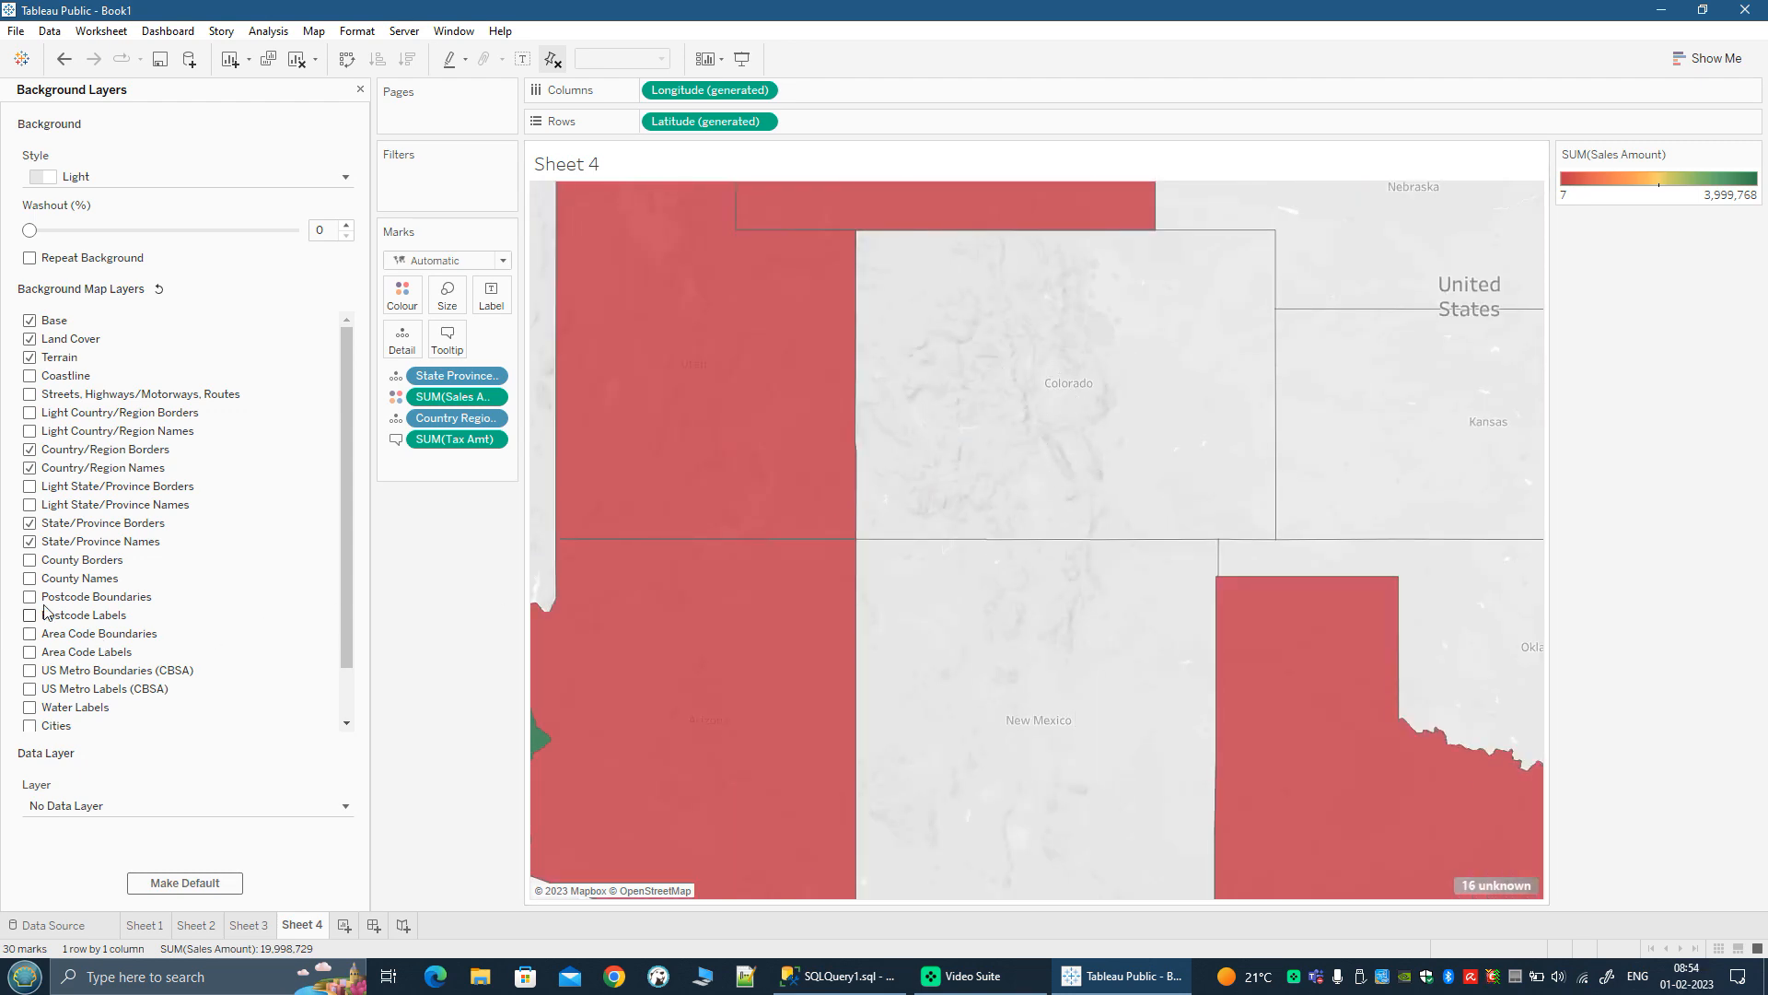
# Step: Show County Borders and County Names on the background map and check them across the western United States
pyautogui.click(29, 582)
pyautogui.click(30, 561)
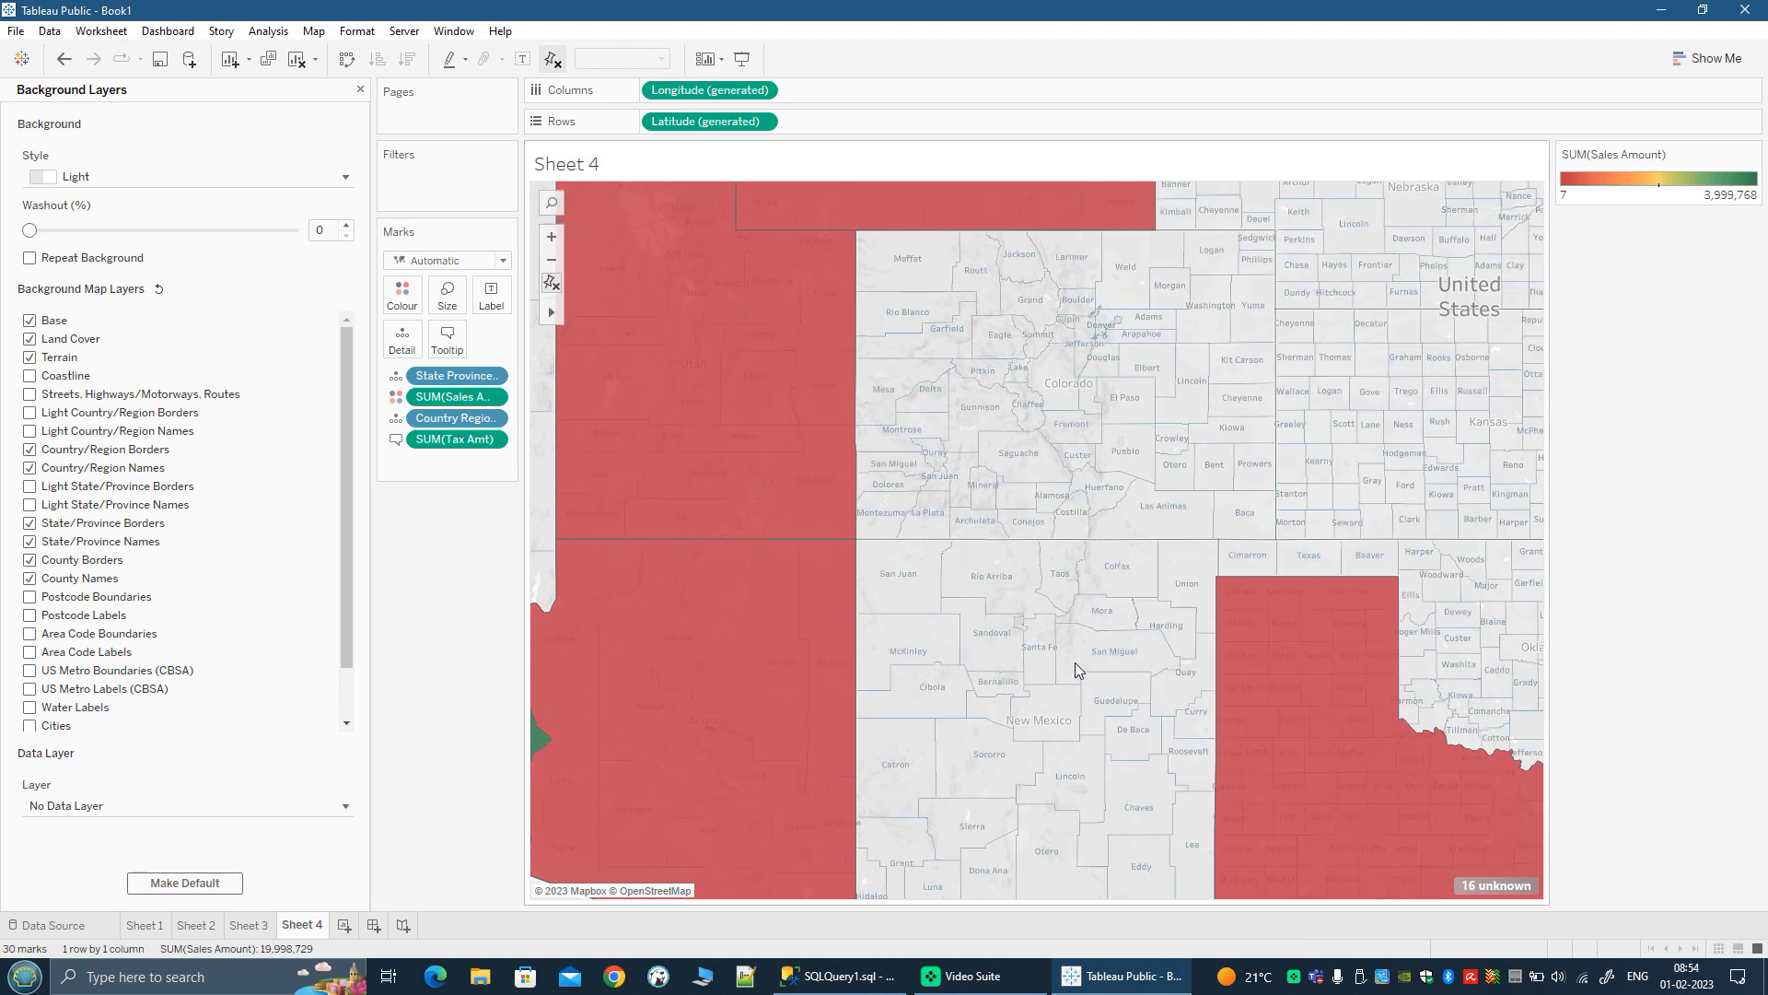
pyautogui.scroll(-3, 1185, 722)
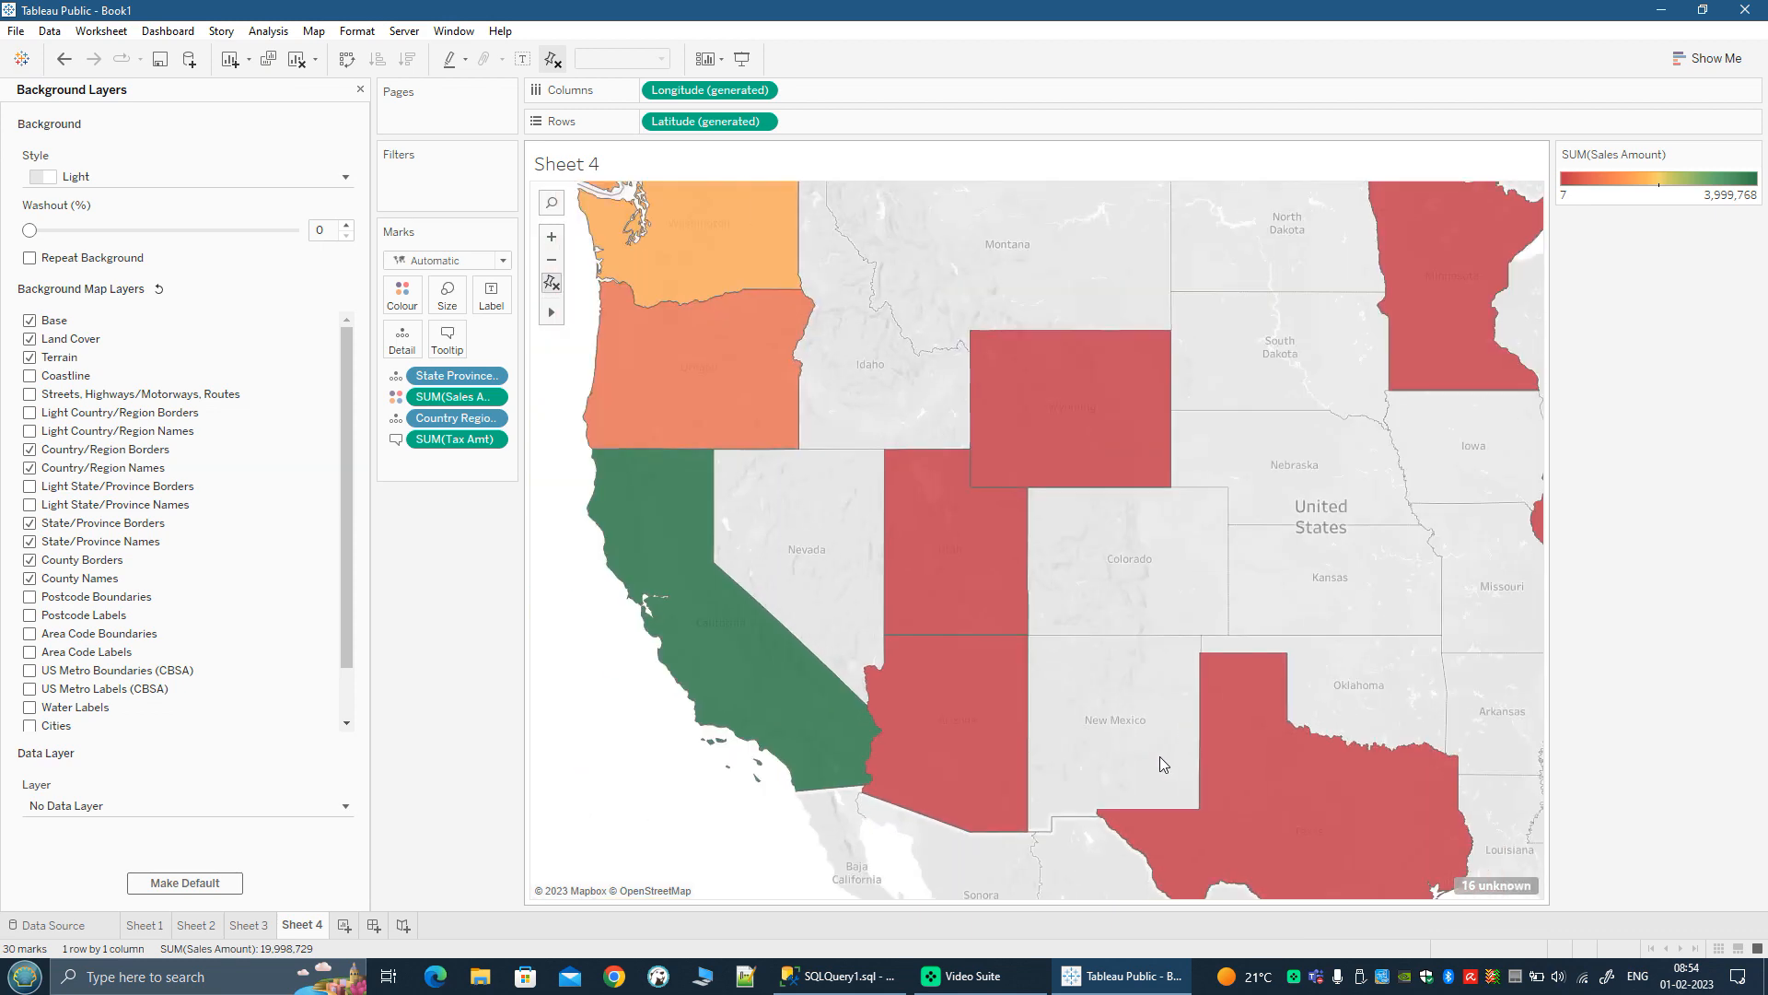
pyautogui.scroll(2, 1129, 737)
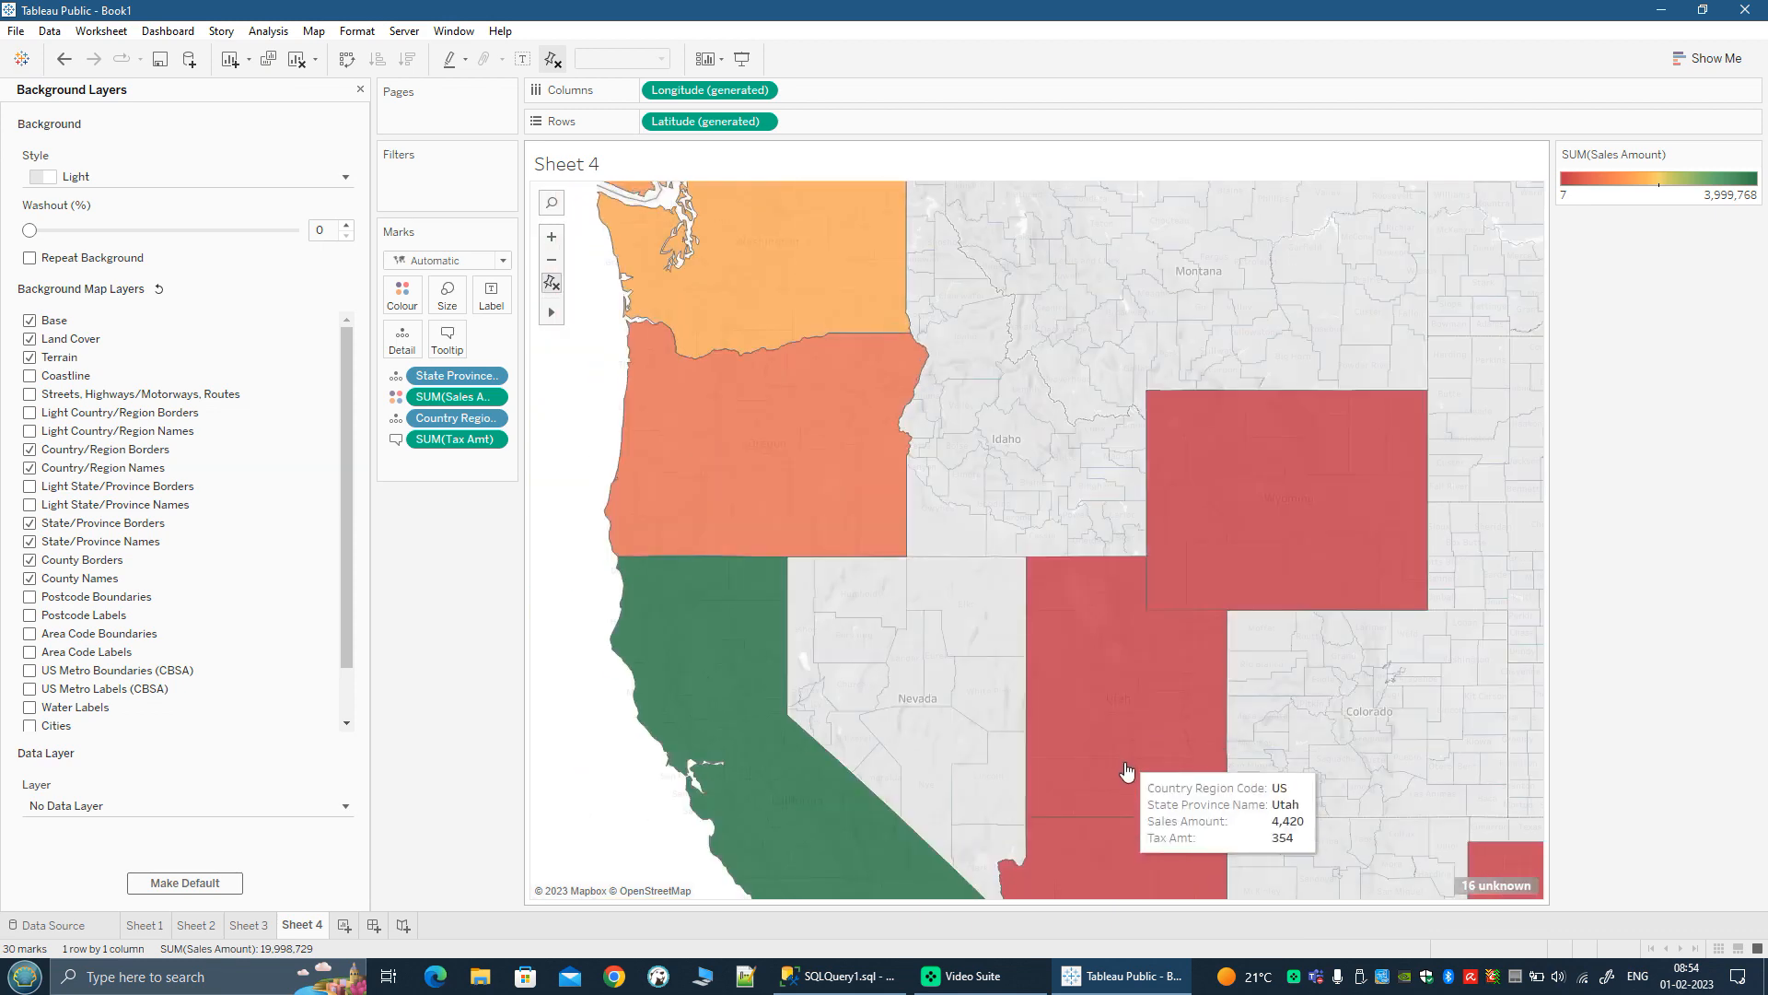
pyautogui.scroll(1, 1286, 796)
pyautogui.scroll(-1, 1285, 796)
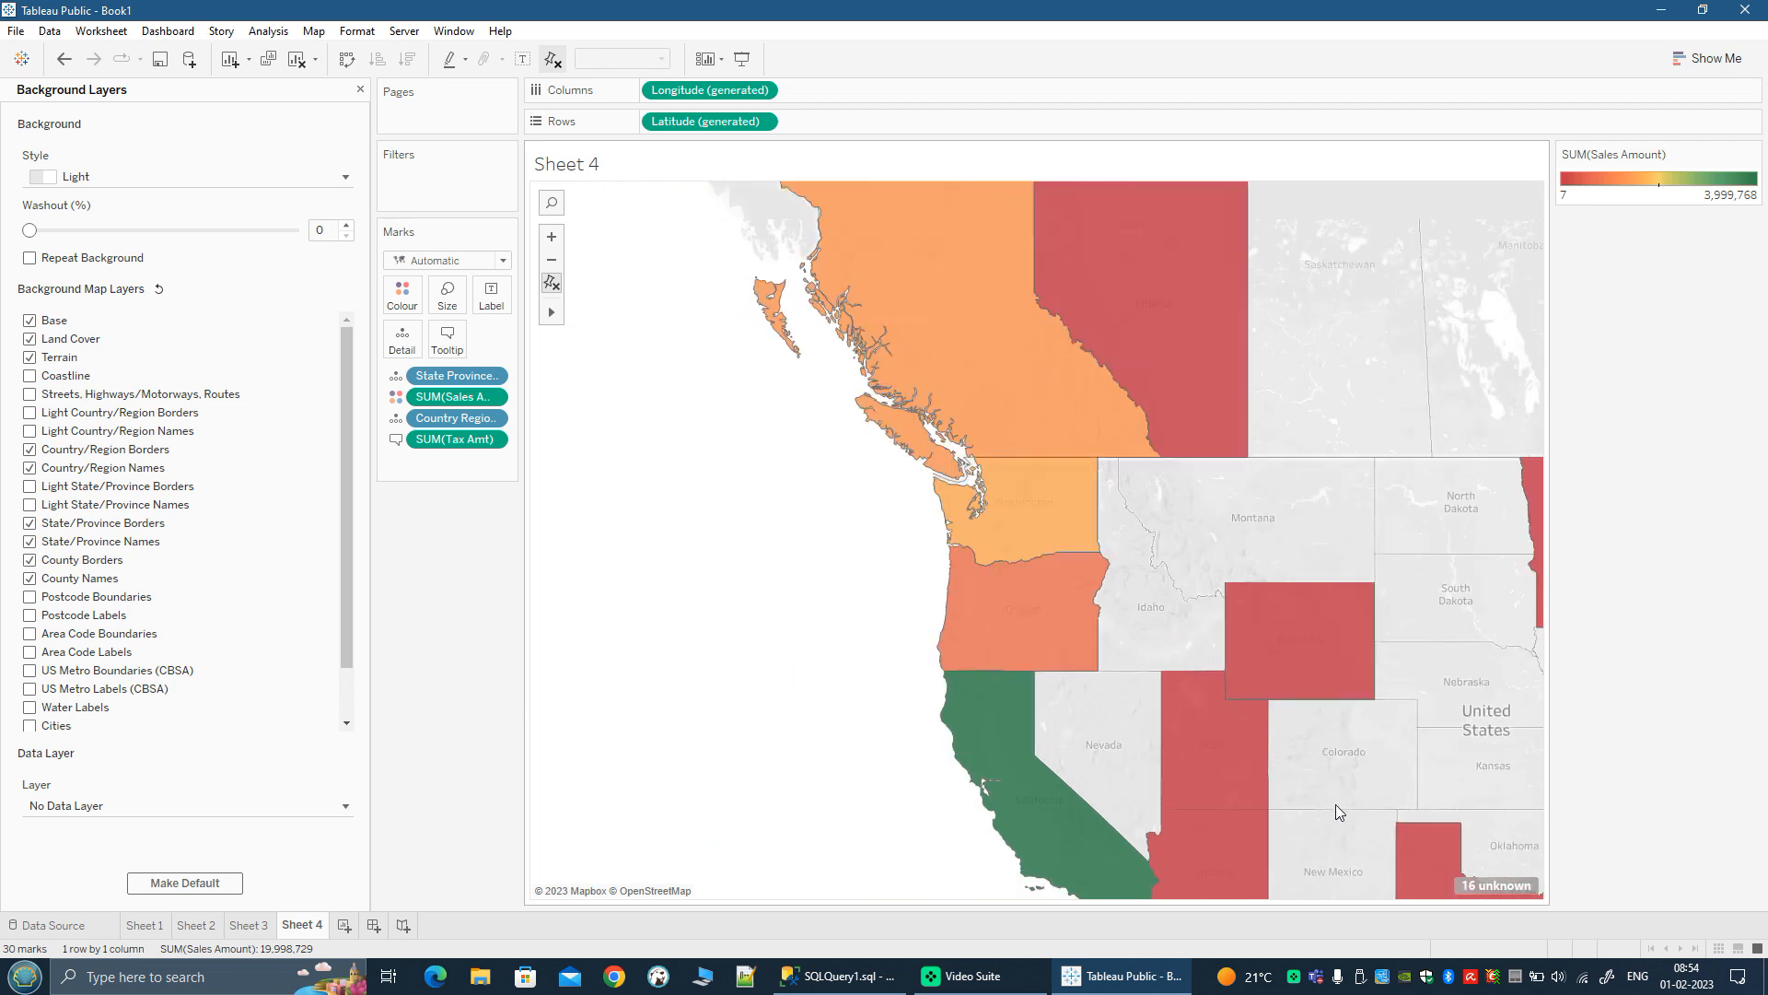
pyautogui.moveTo(1379, 783); pyautogui.dragTo(1185, 765)
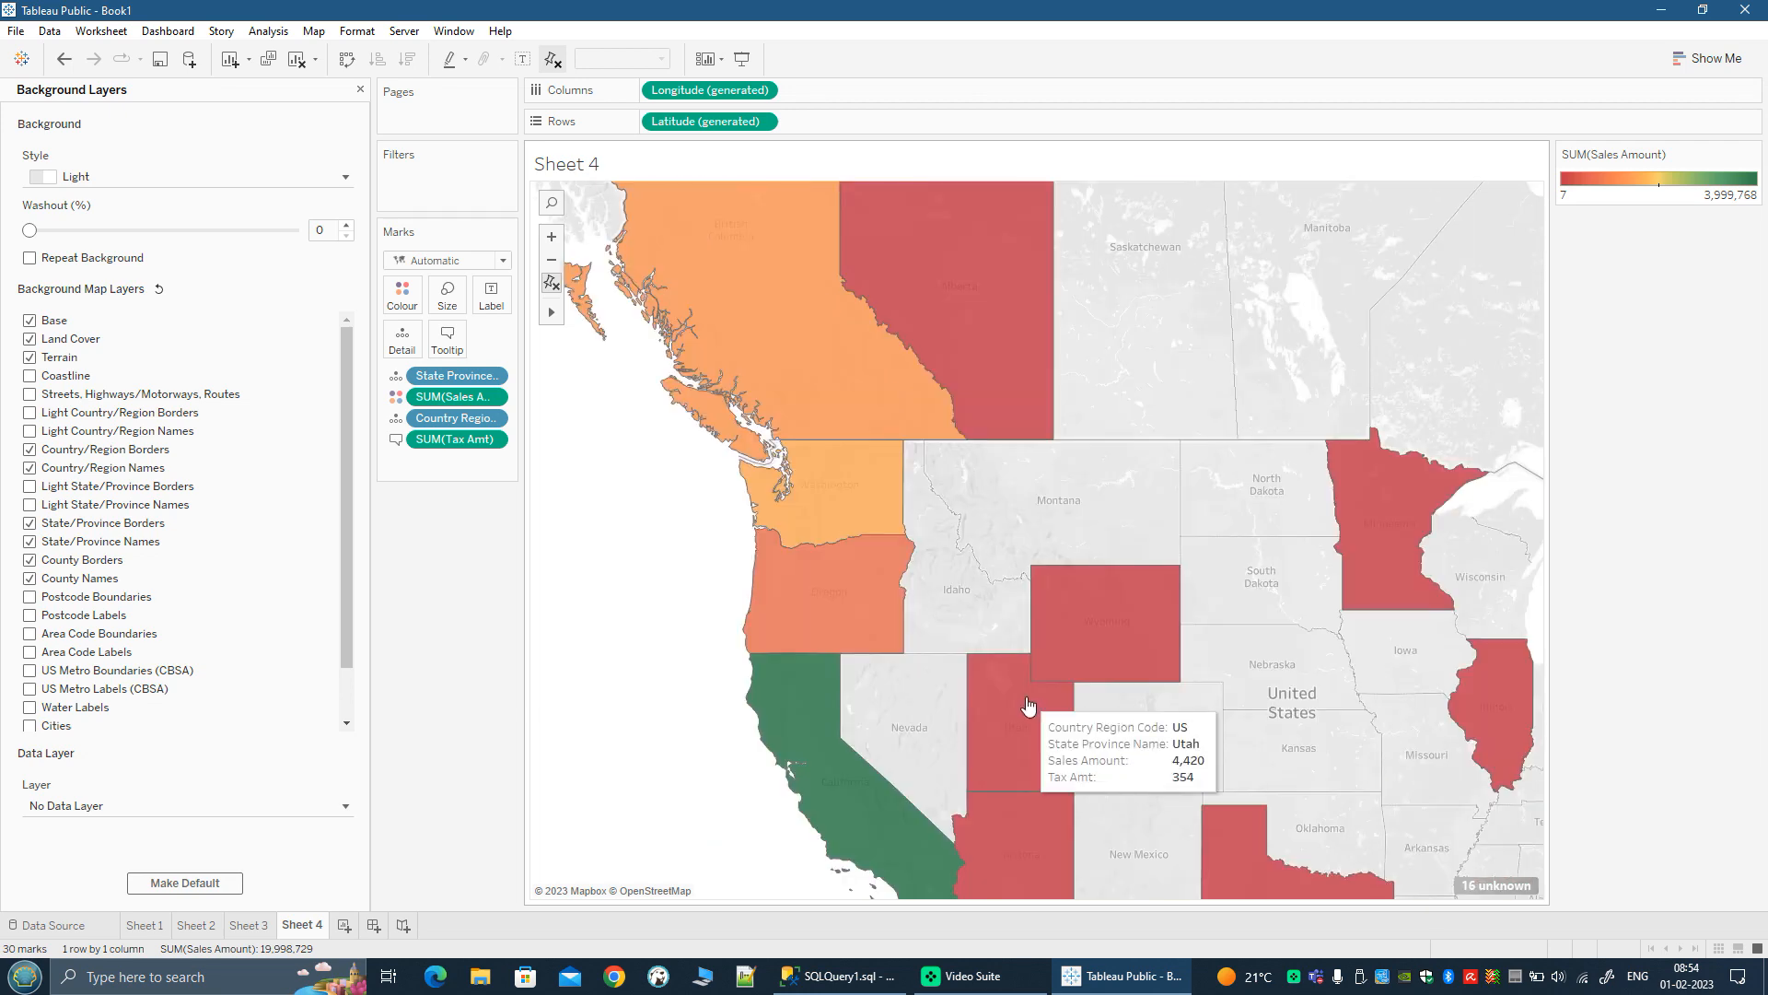
pyautogui.scroll(1, 881, 690)
pyautogui.scroll(2, 965, 700)
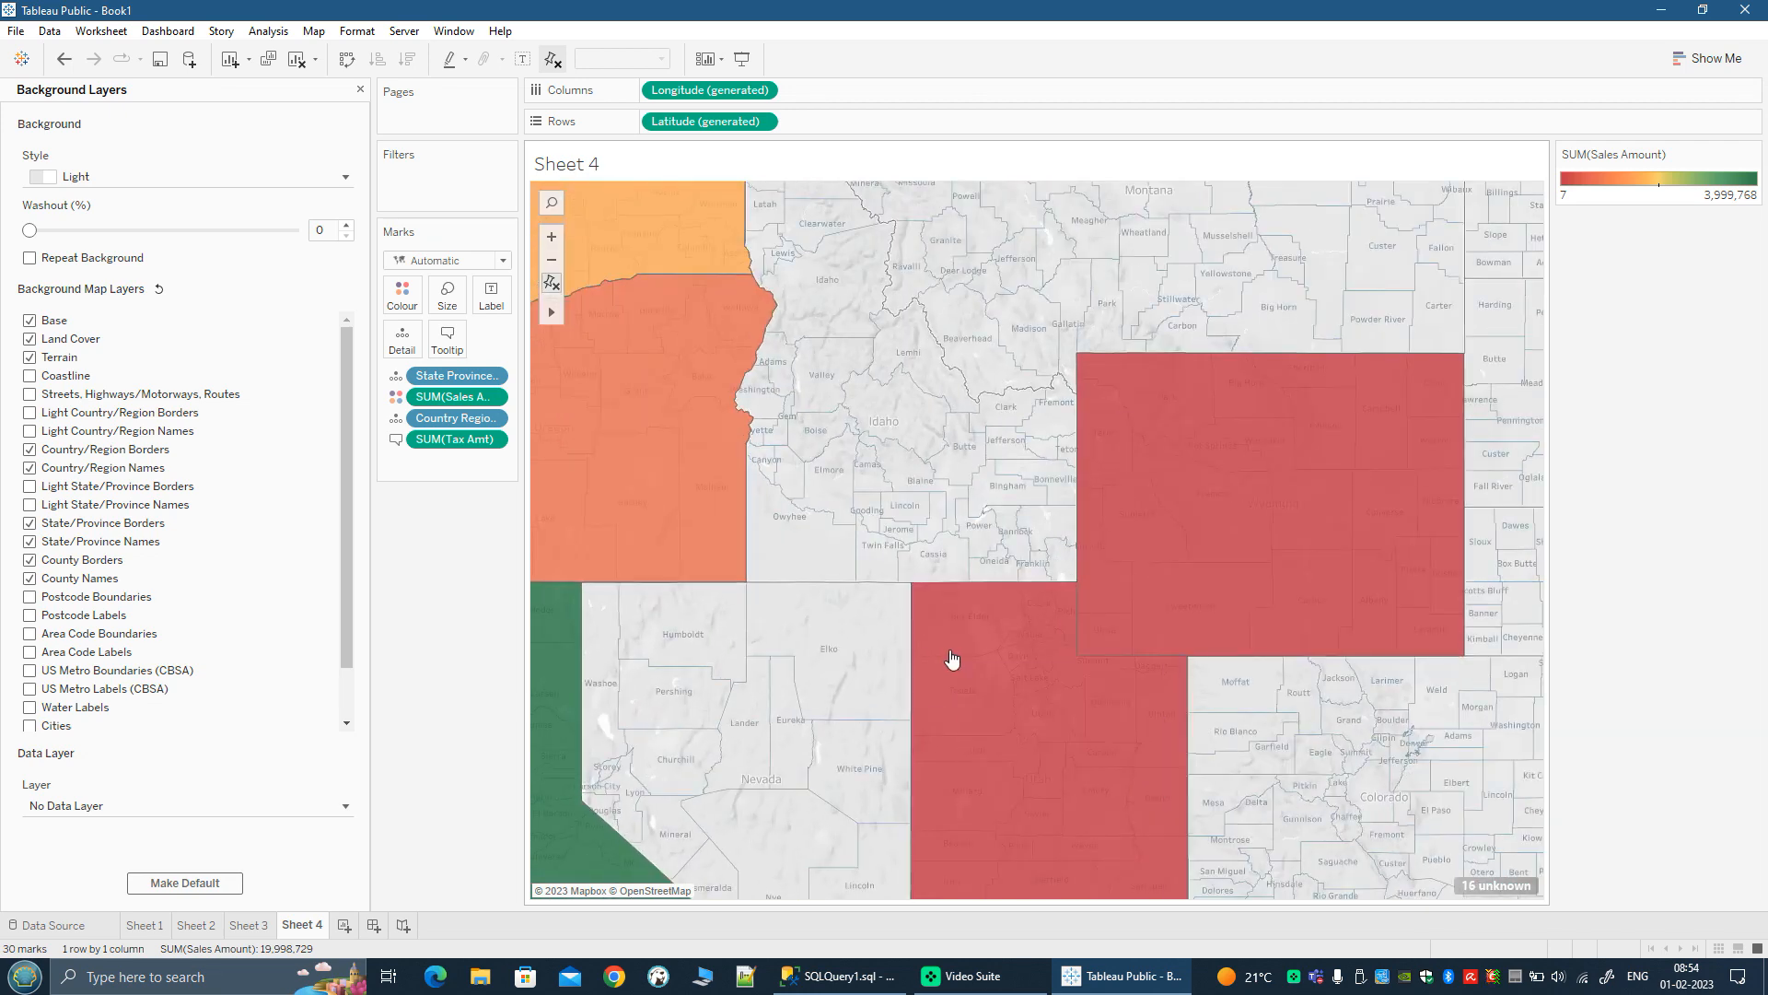
pyautogui.scroll(1, 948, 649)
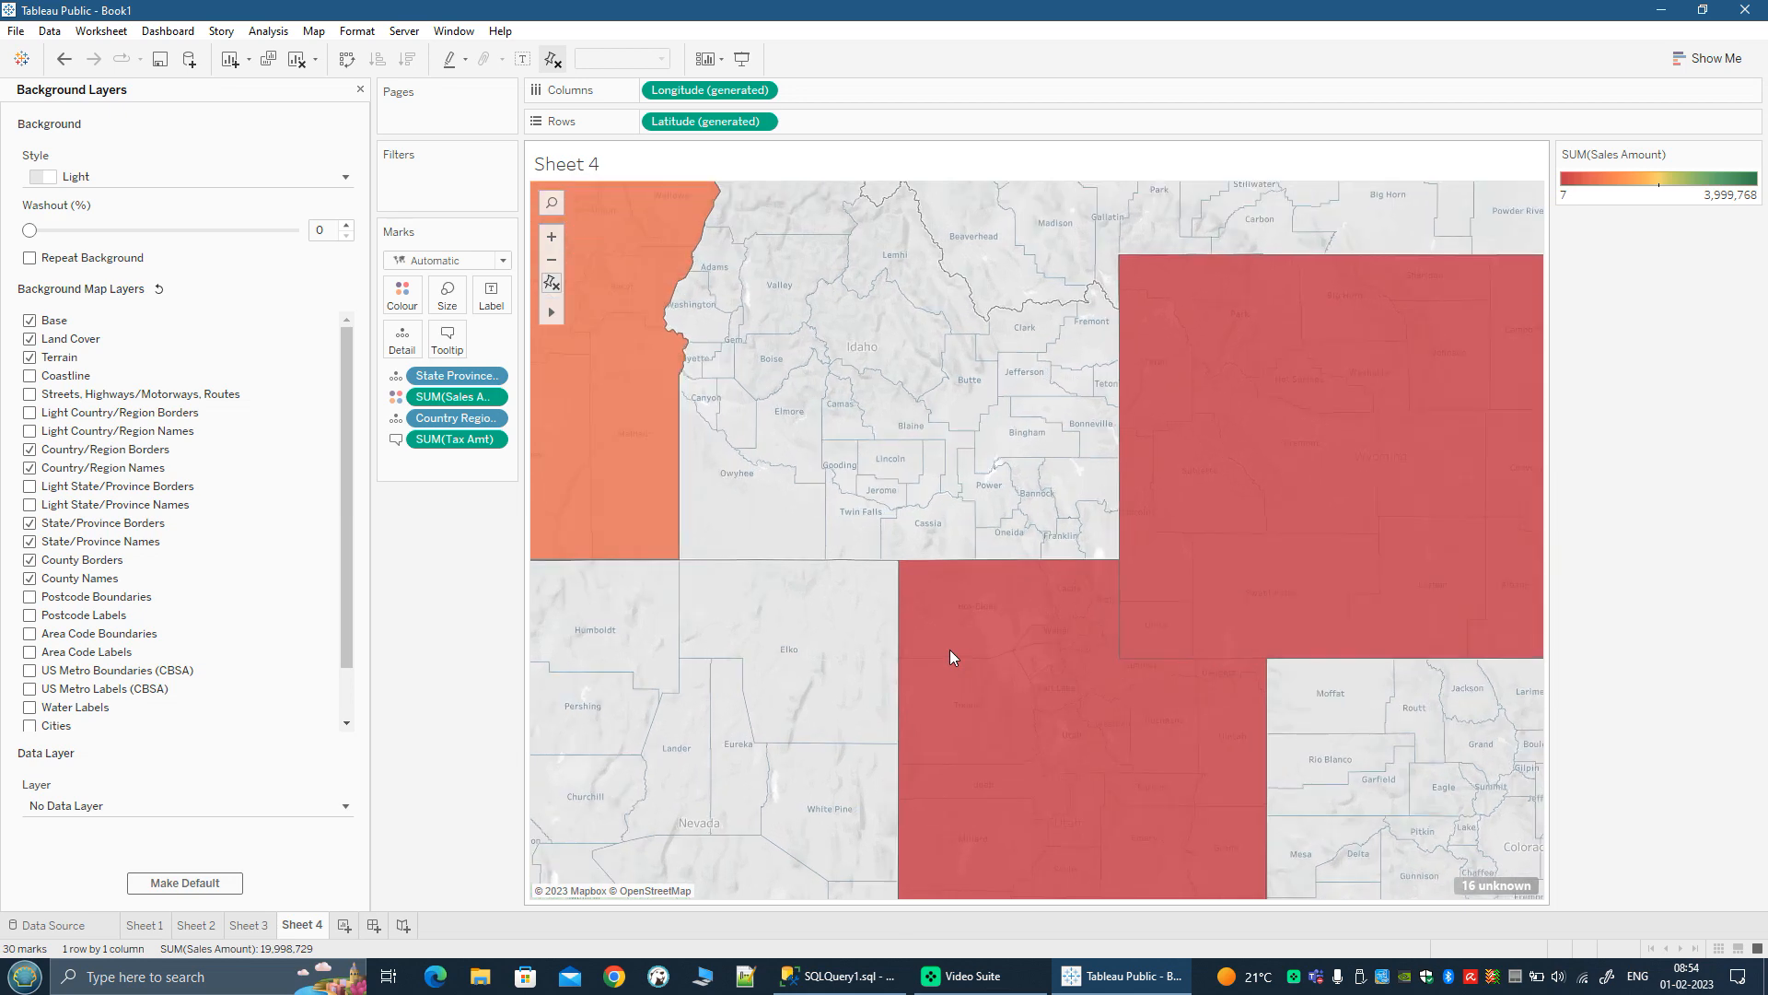
# Step: Turn off the County Borders, County Names and Terrain background layers
pyautogui.click(29, 560)
pyautogui.click(29, 578)
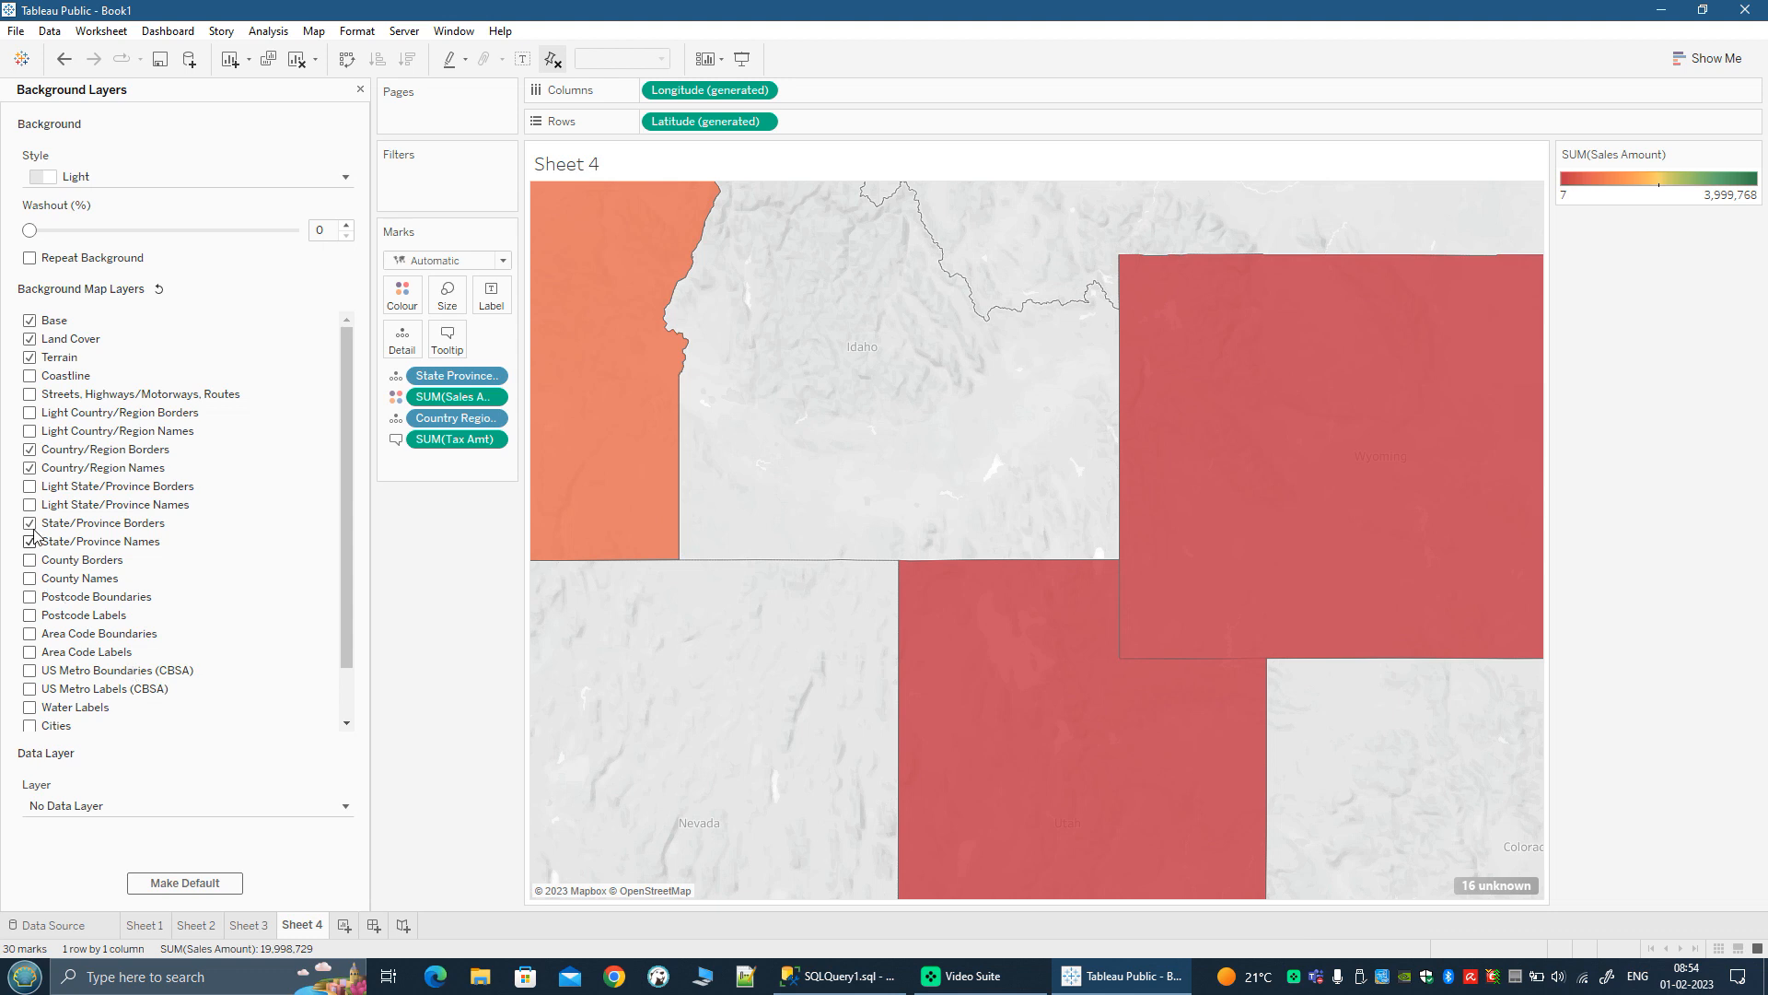
pyautogui.click(29, 357)
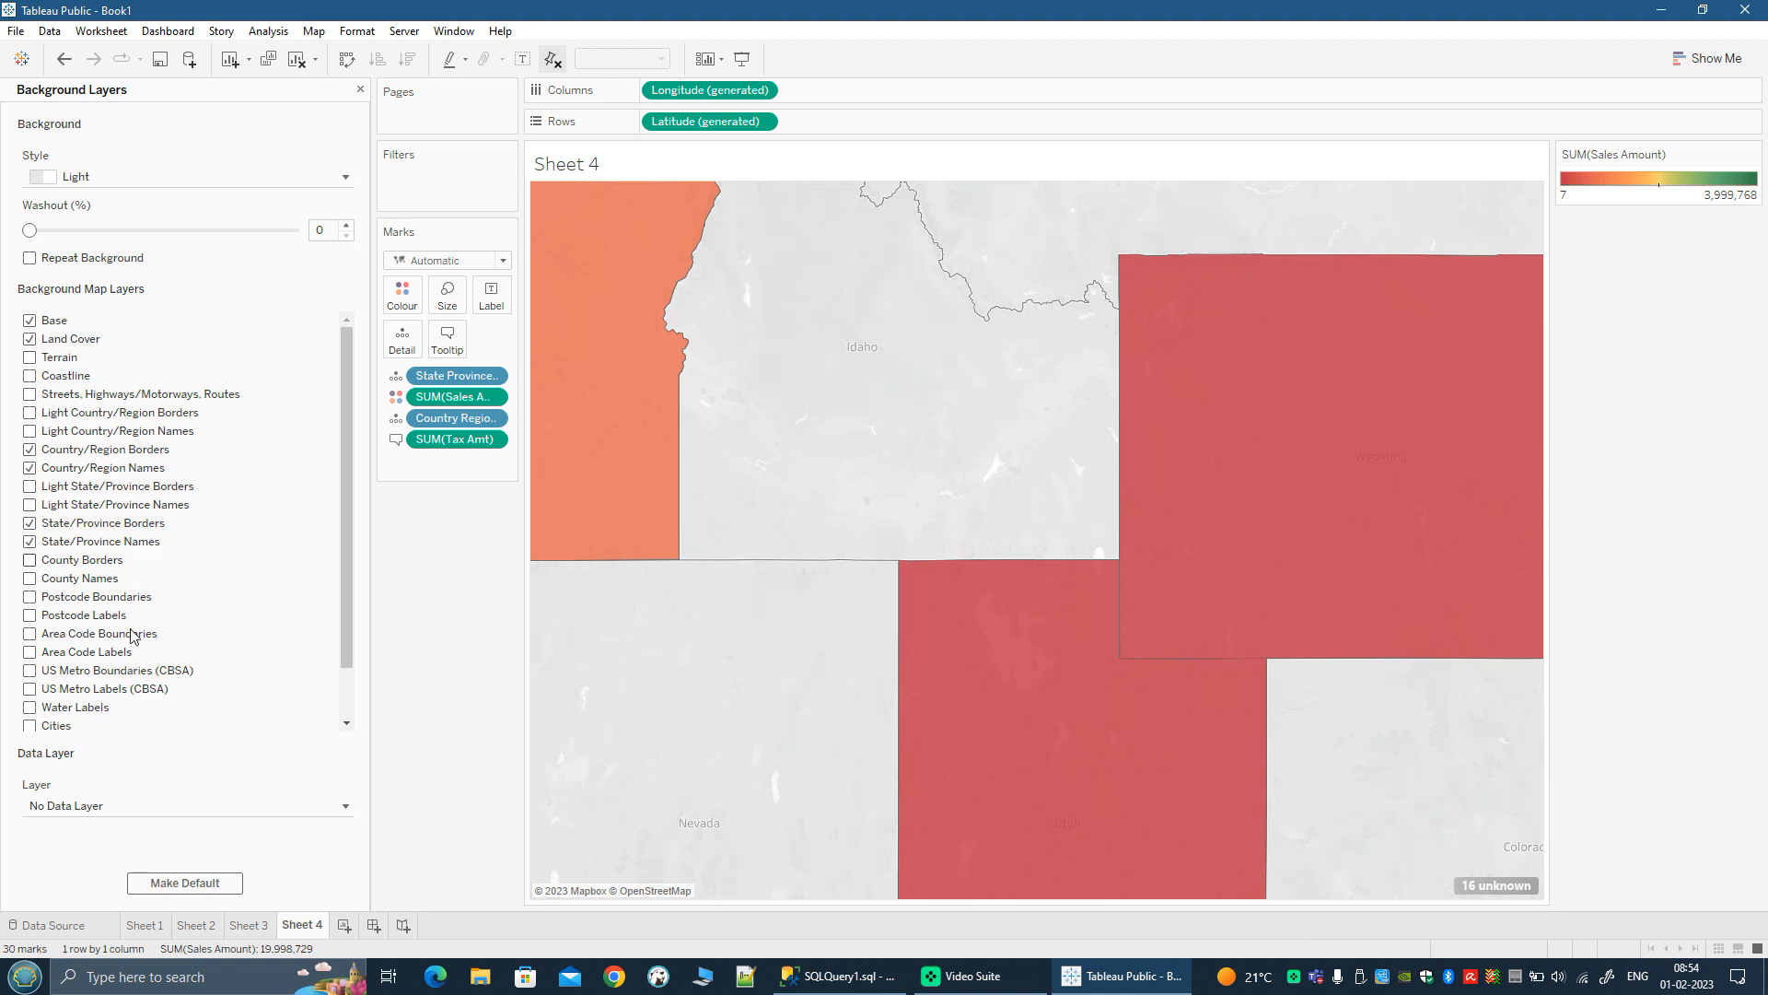
# Step: Add the US Household Income (median) data layer to the map and check it across the United States
pyautogui.scroll(-1, 138, 644)
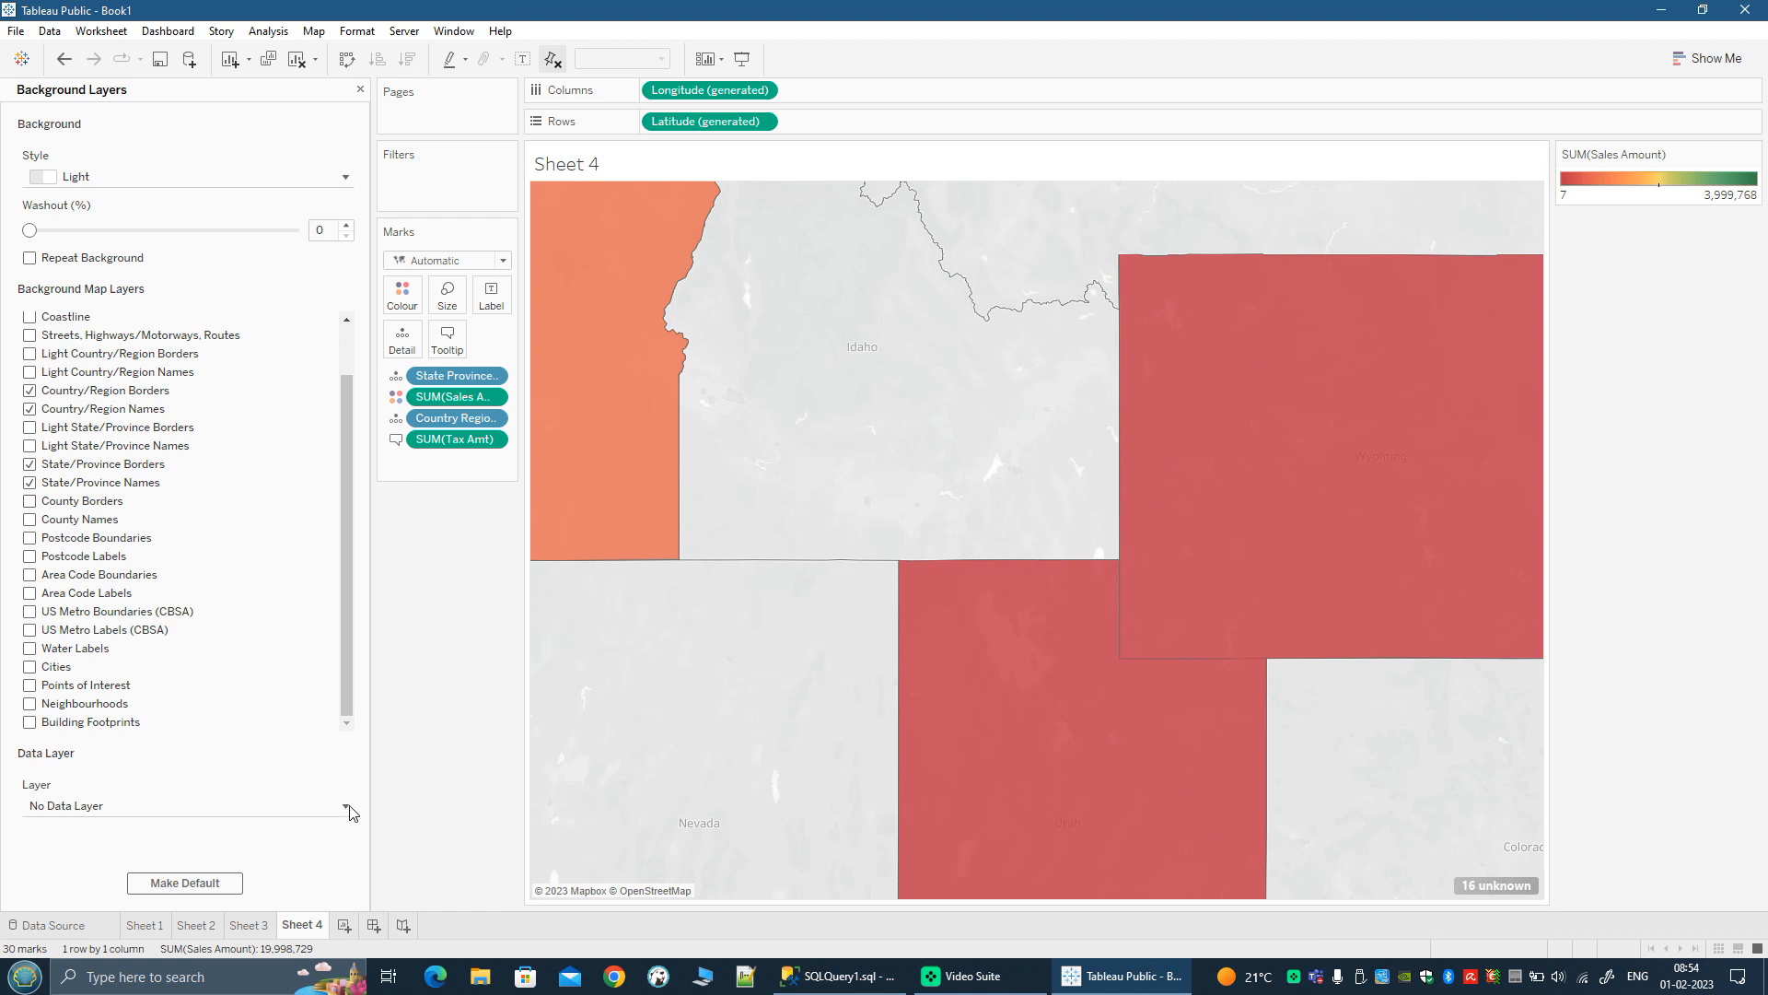
pyautogui.scroll(-4, 715, 777)
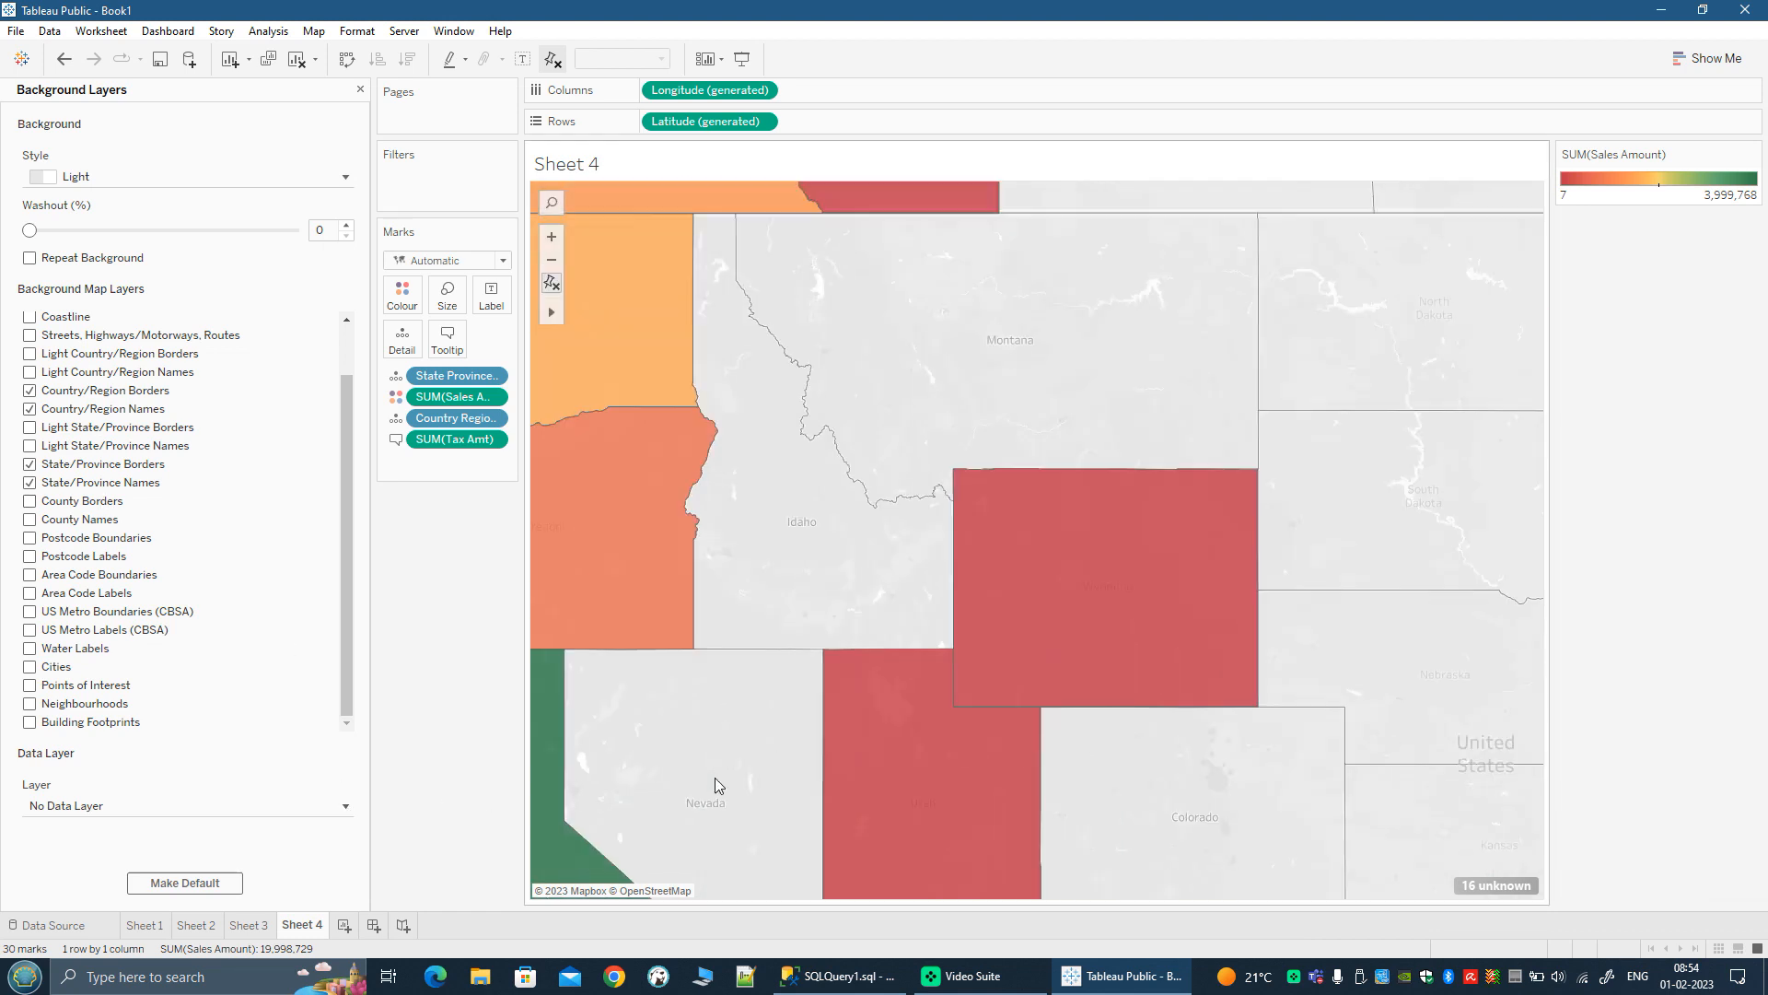
pyautogui.click(126, 806)
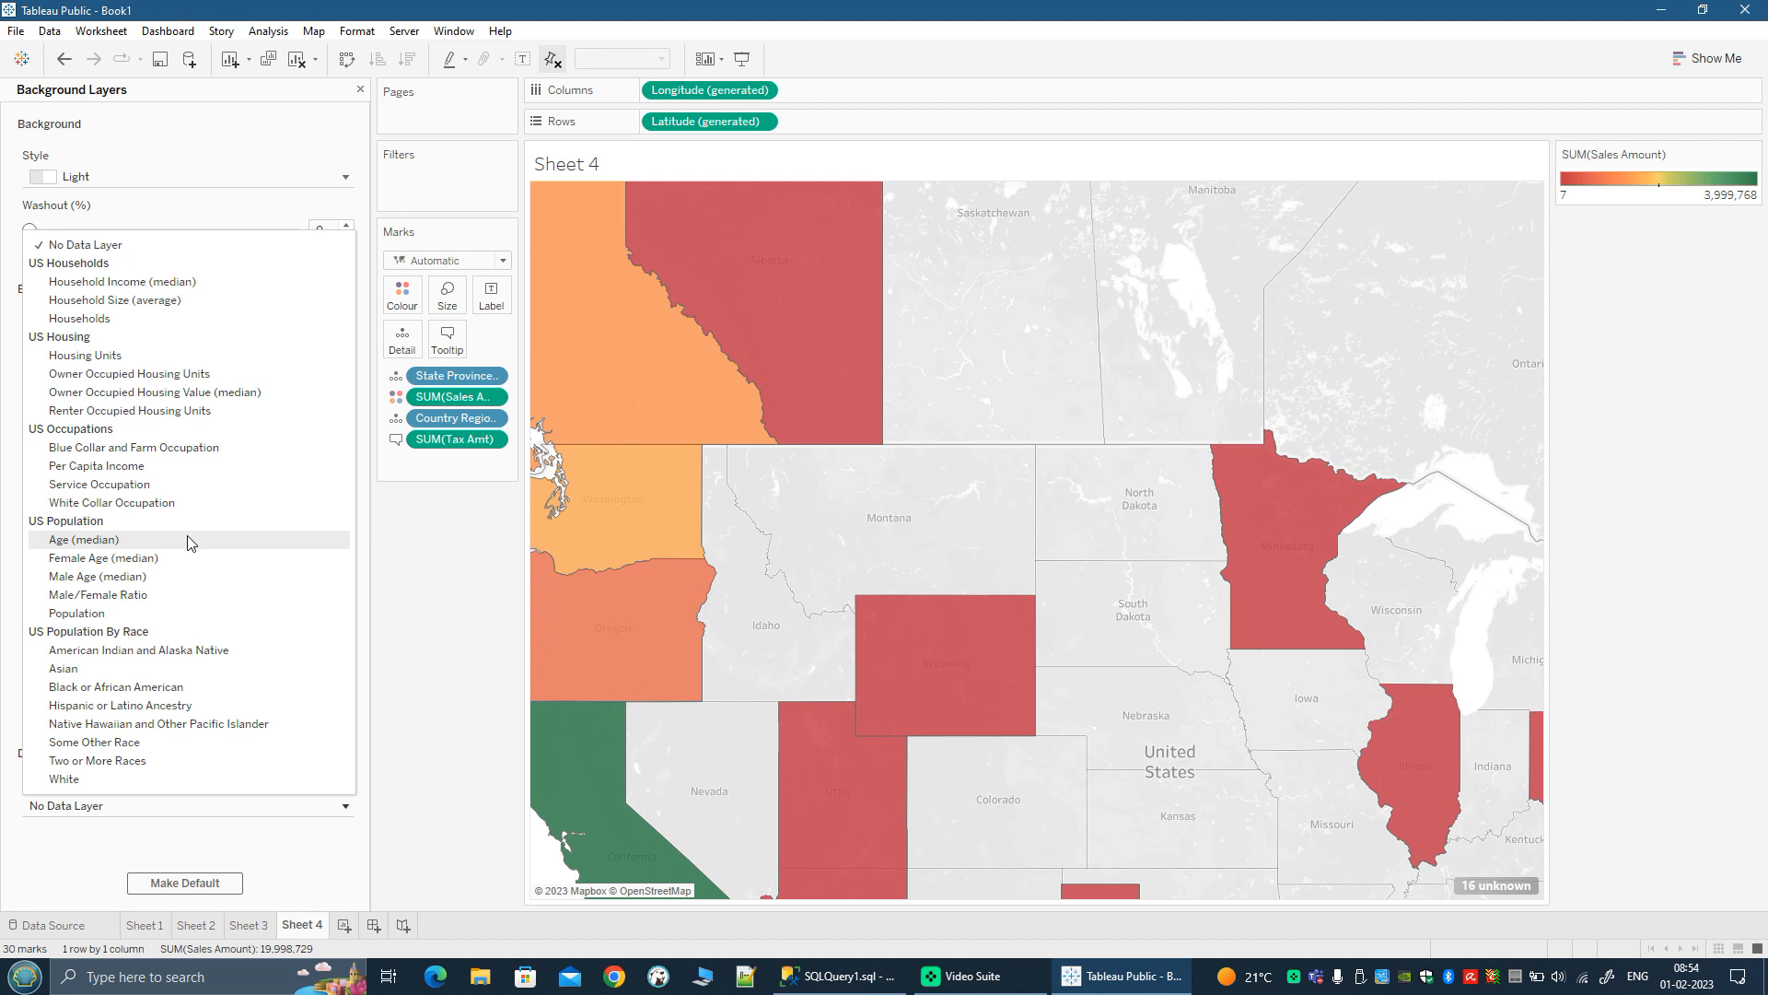
pyautogui.click(99, 282)
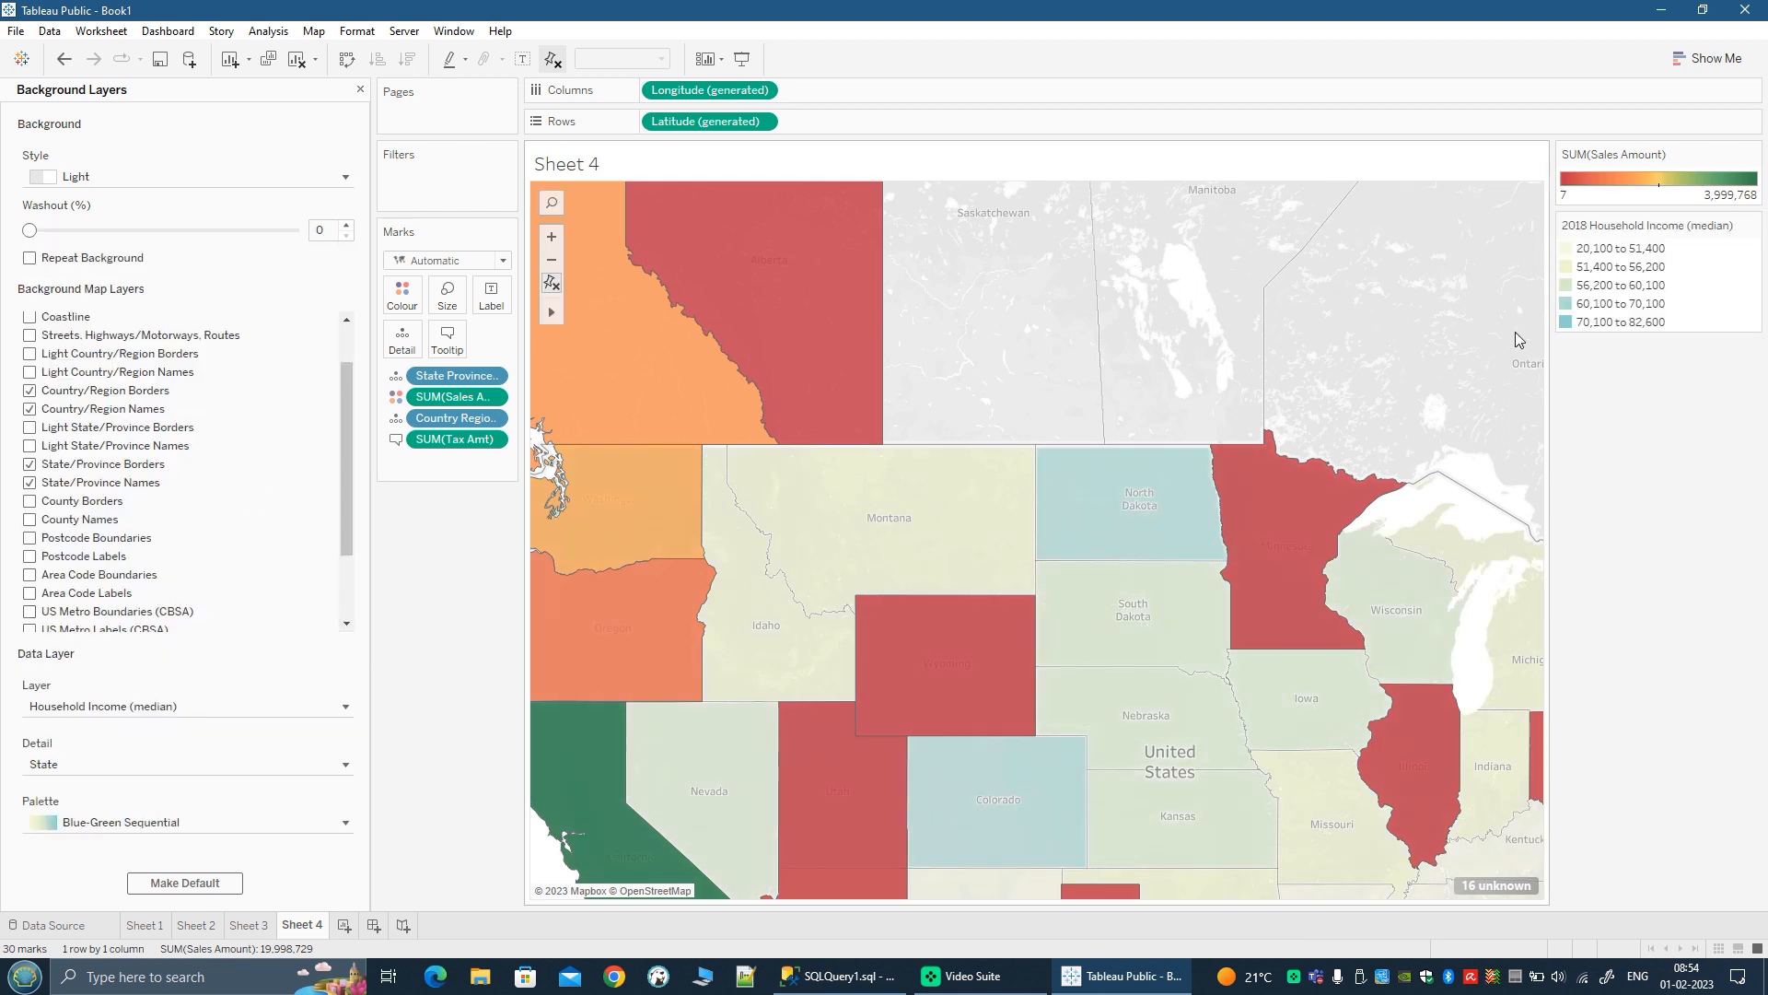
pyautogui.scroll(-2, 1239, 663)
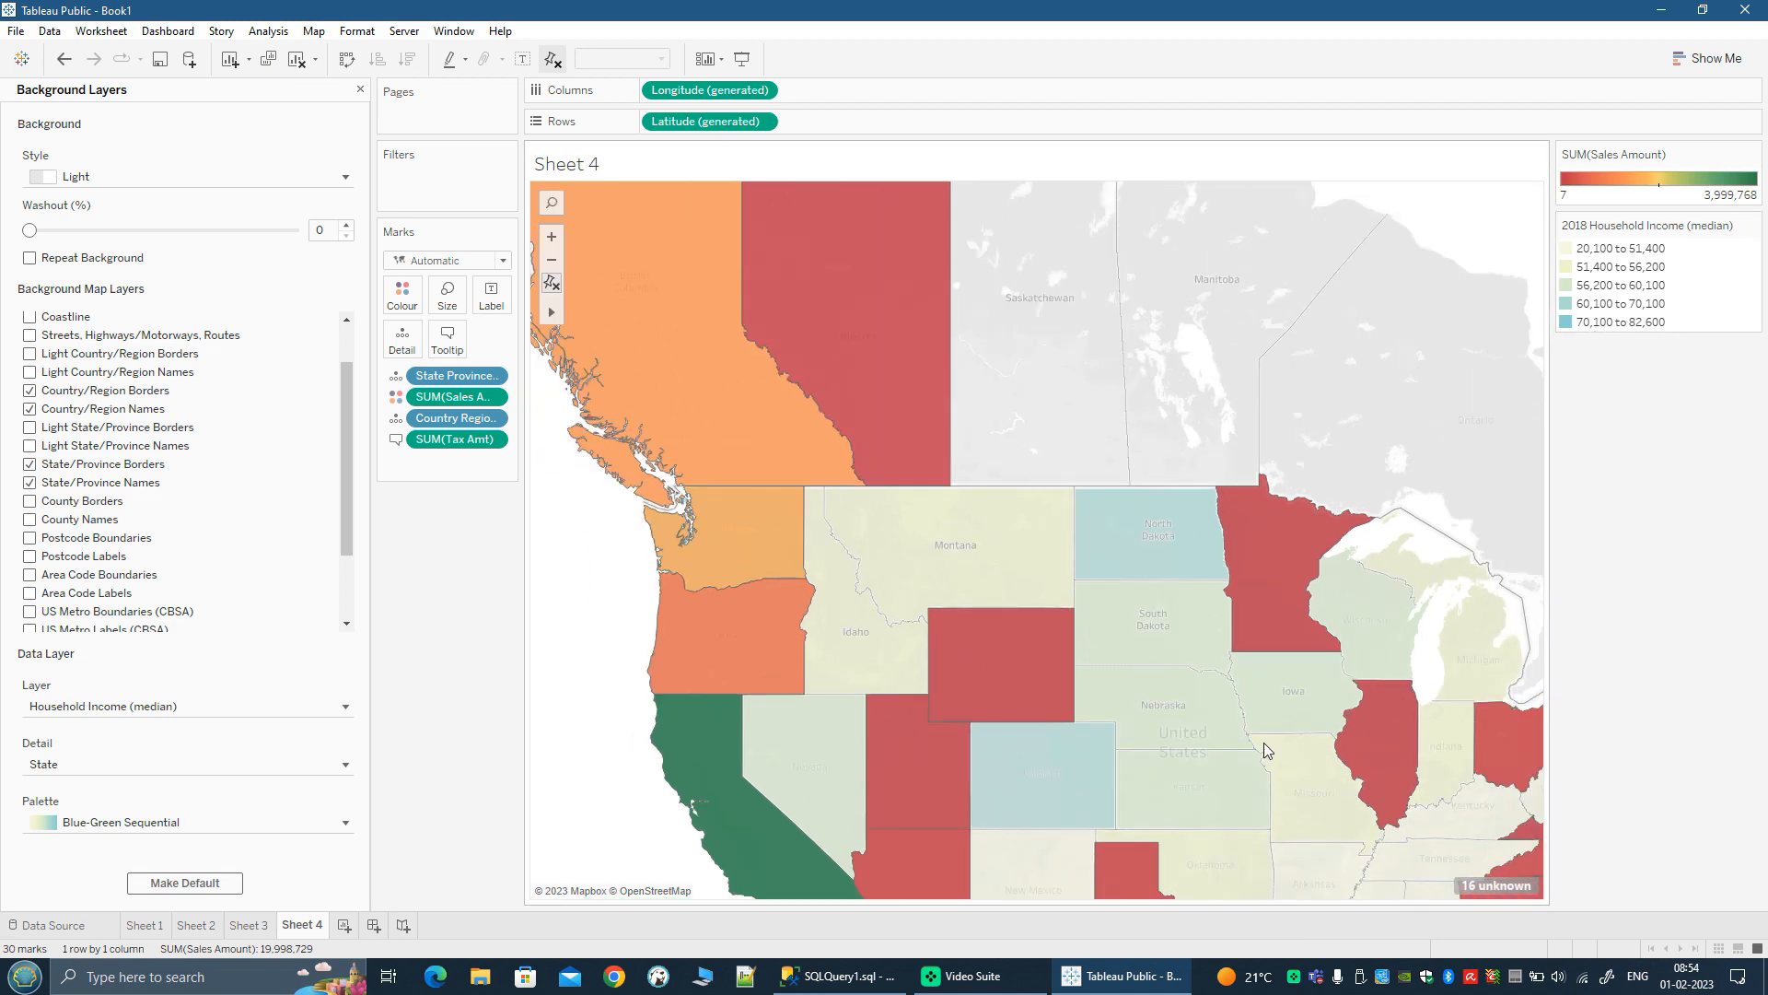
pyautogui.scroll(-1, 1263, 742)
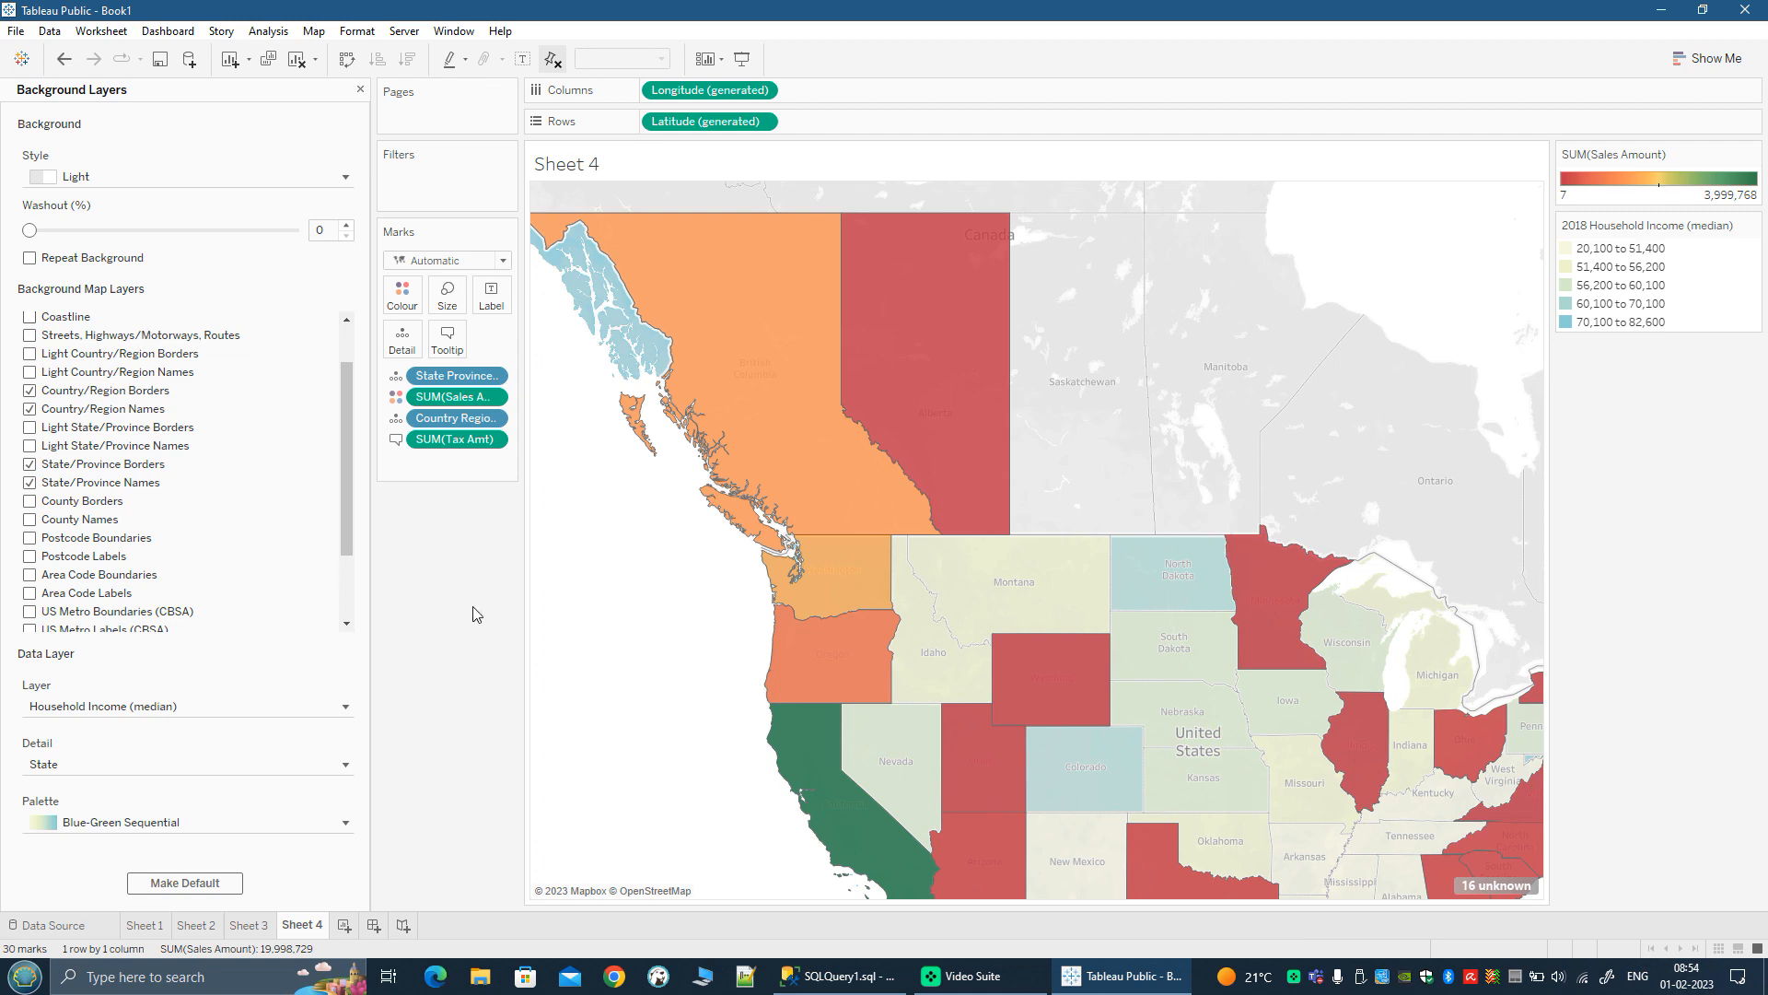
pyautogui.scroll(-1, 736, 713)
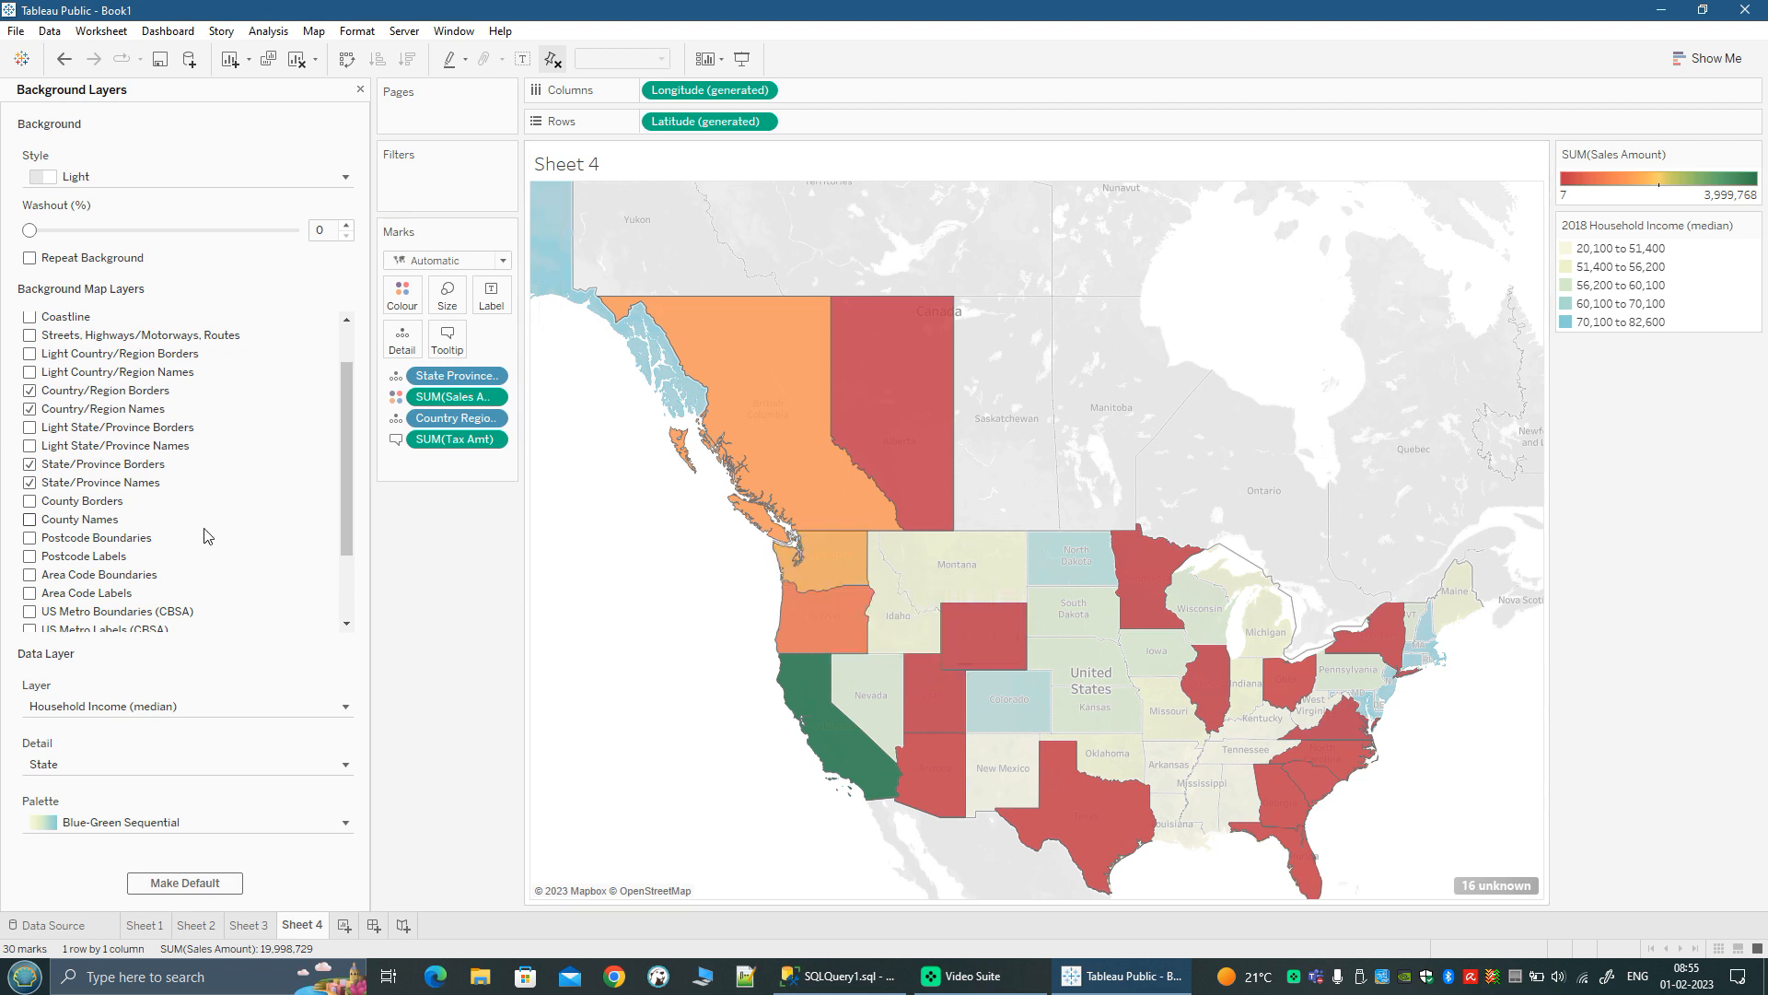
# Step: Switch the map's data layer to Household Size (average) under US Households
pyautogui.click(297, 832)
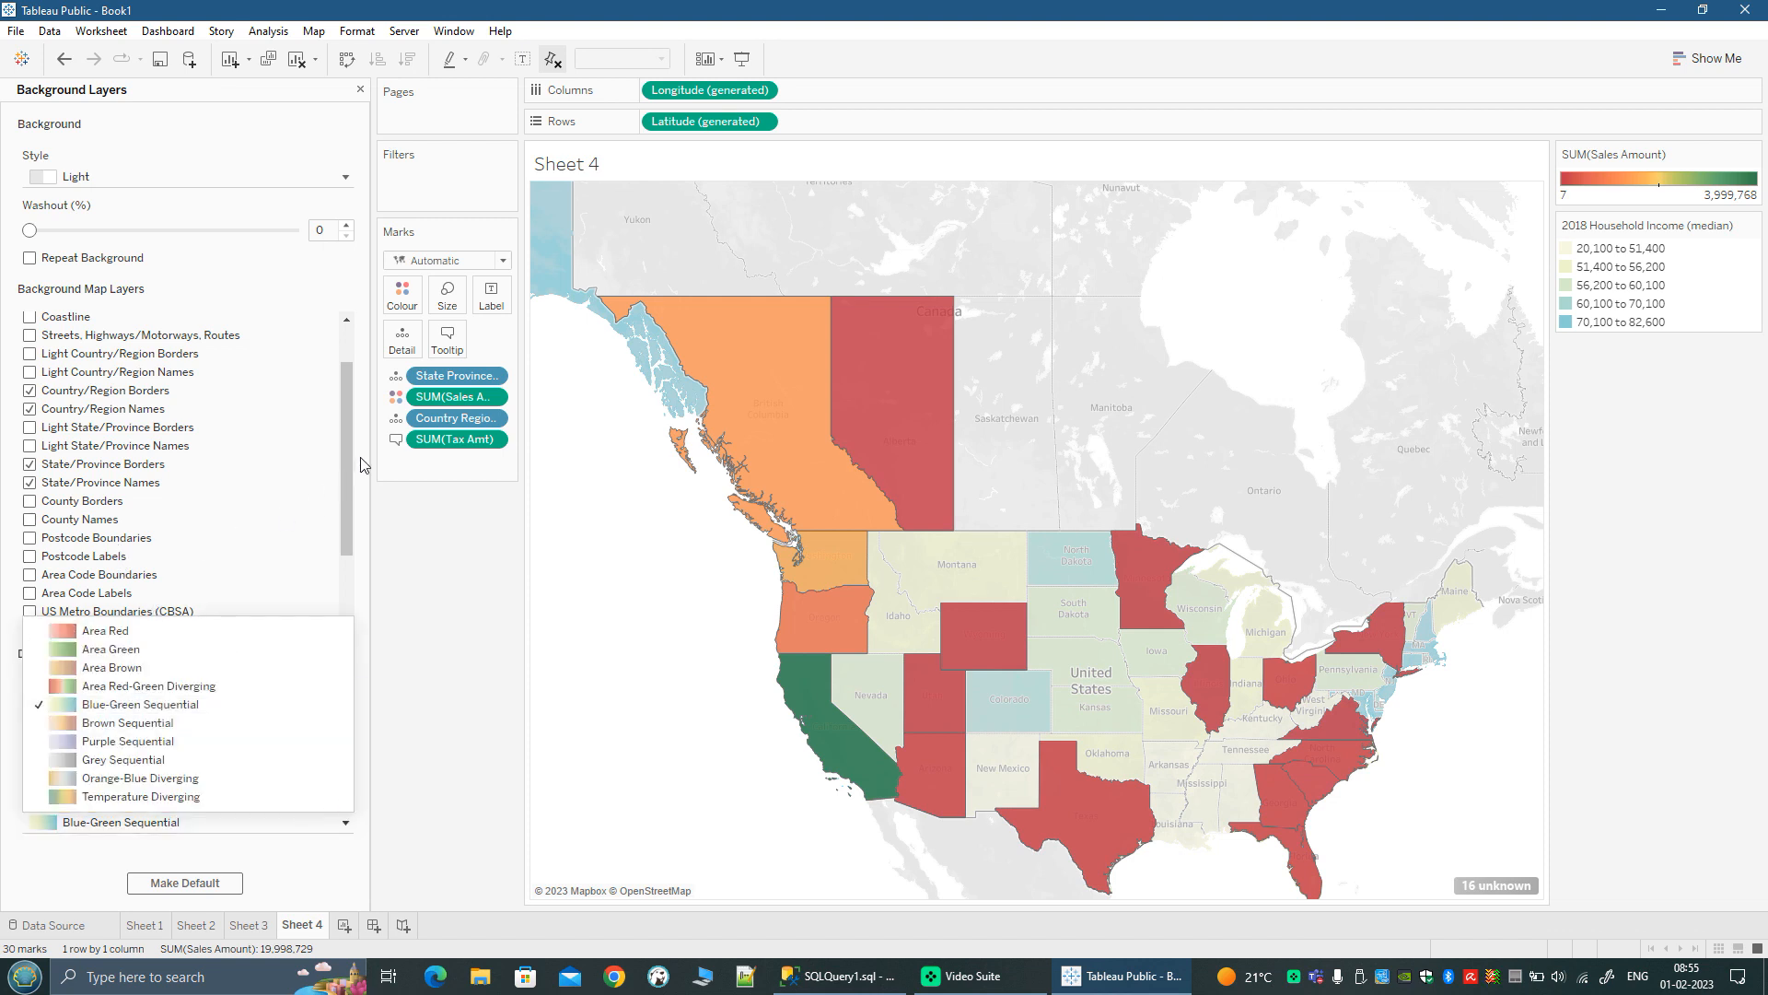
pyautogui.scroll(-3, 355, 478)
pyautogui.click(175, 713)
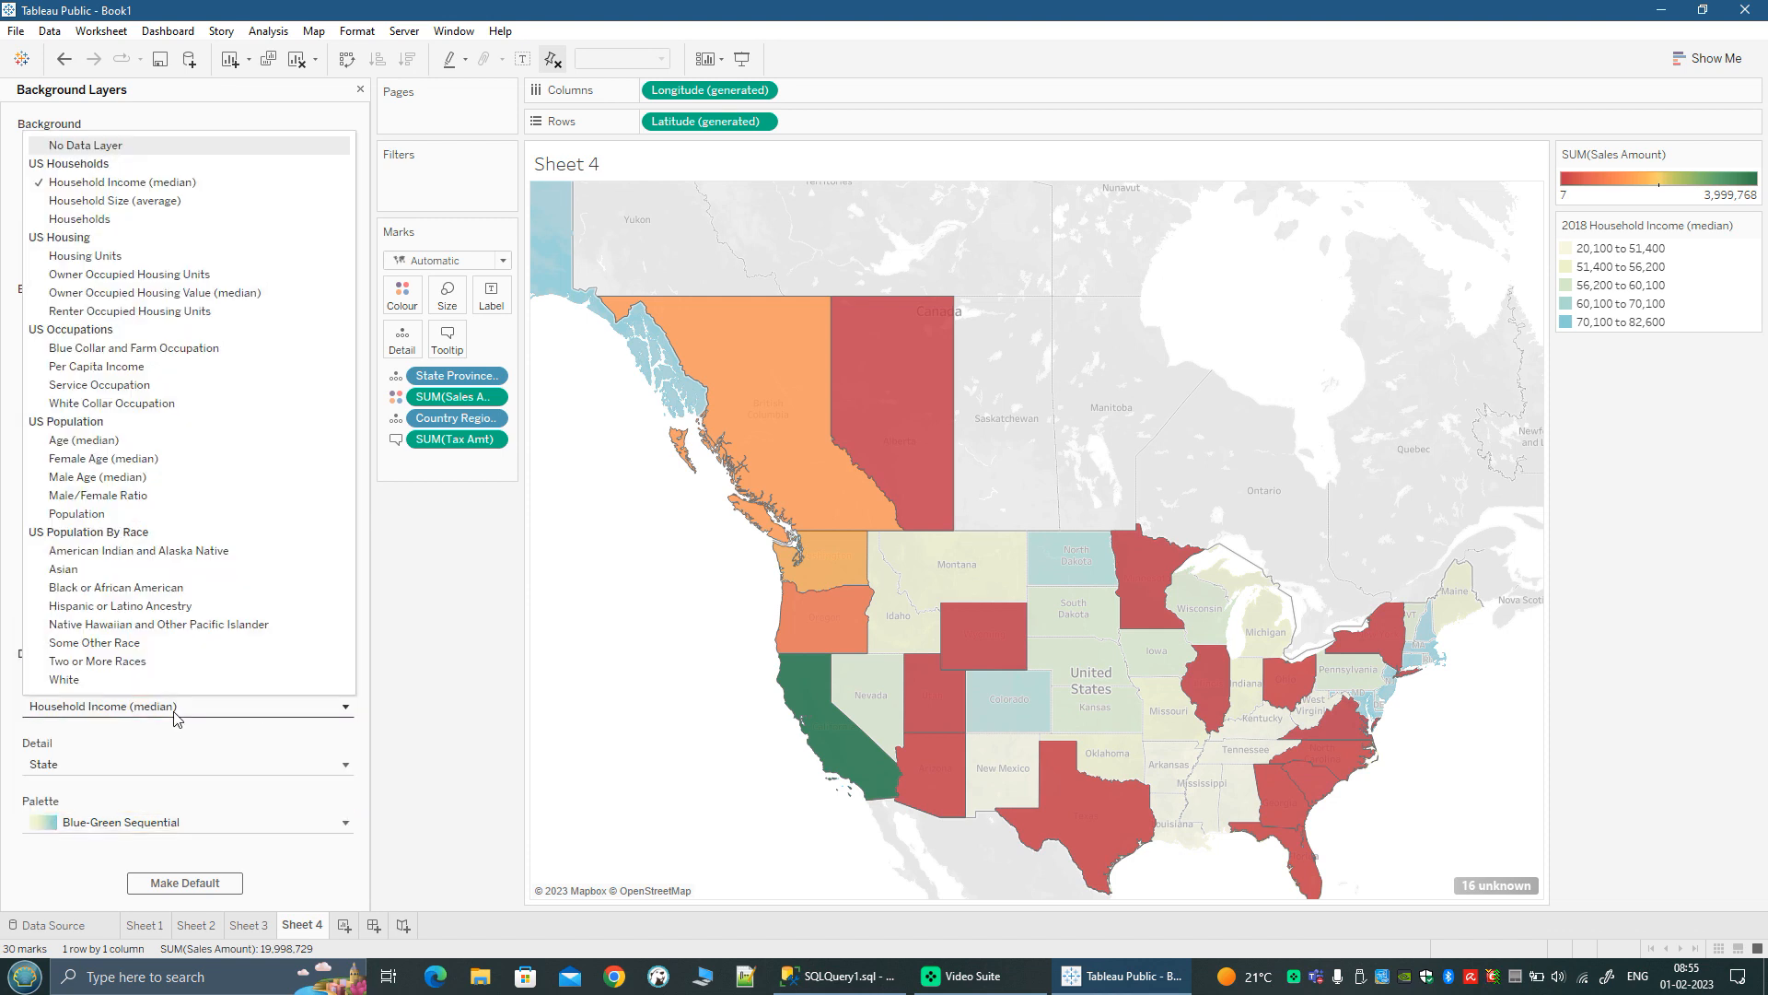
pyautogui.click(134, 201)
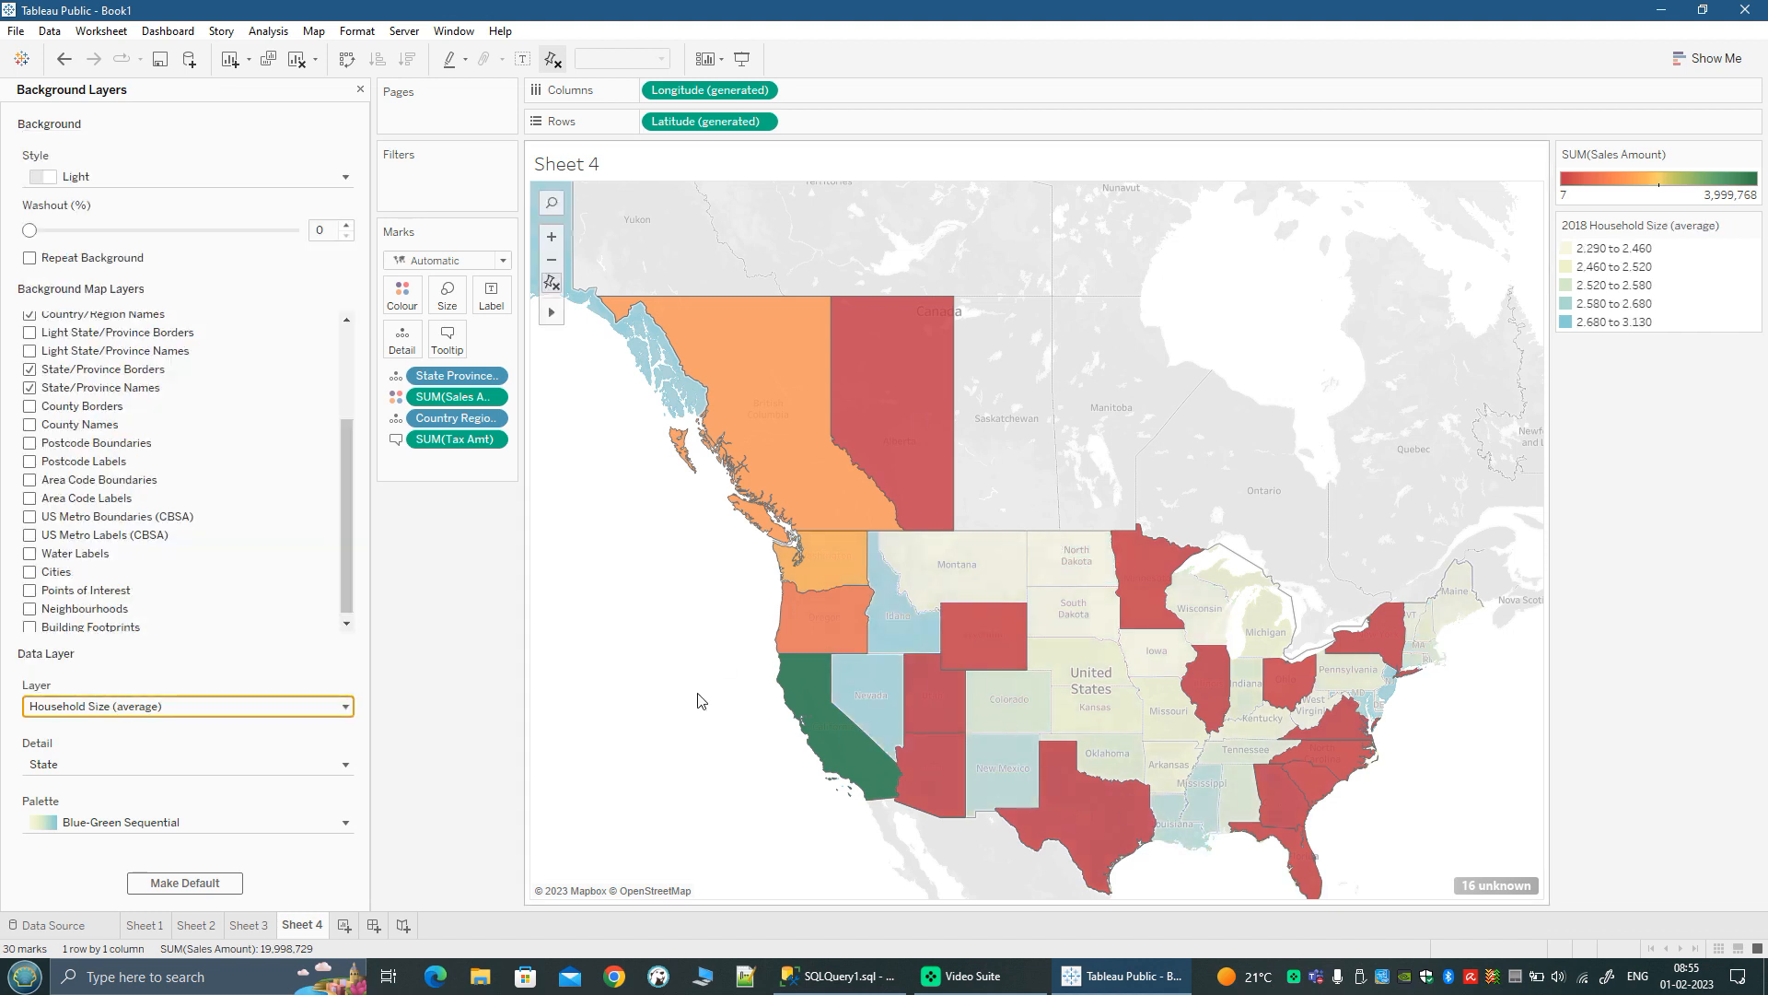
# Step: Show Cities and Points of Interest on the background map and check them across North America
pyautogui.scroll(-1, 342, 571)
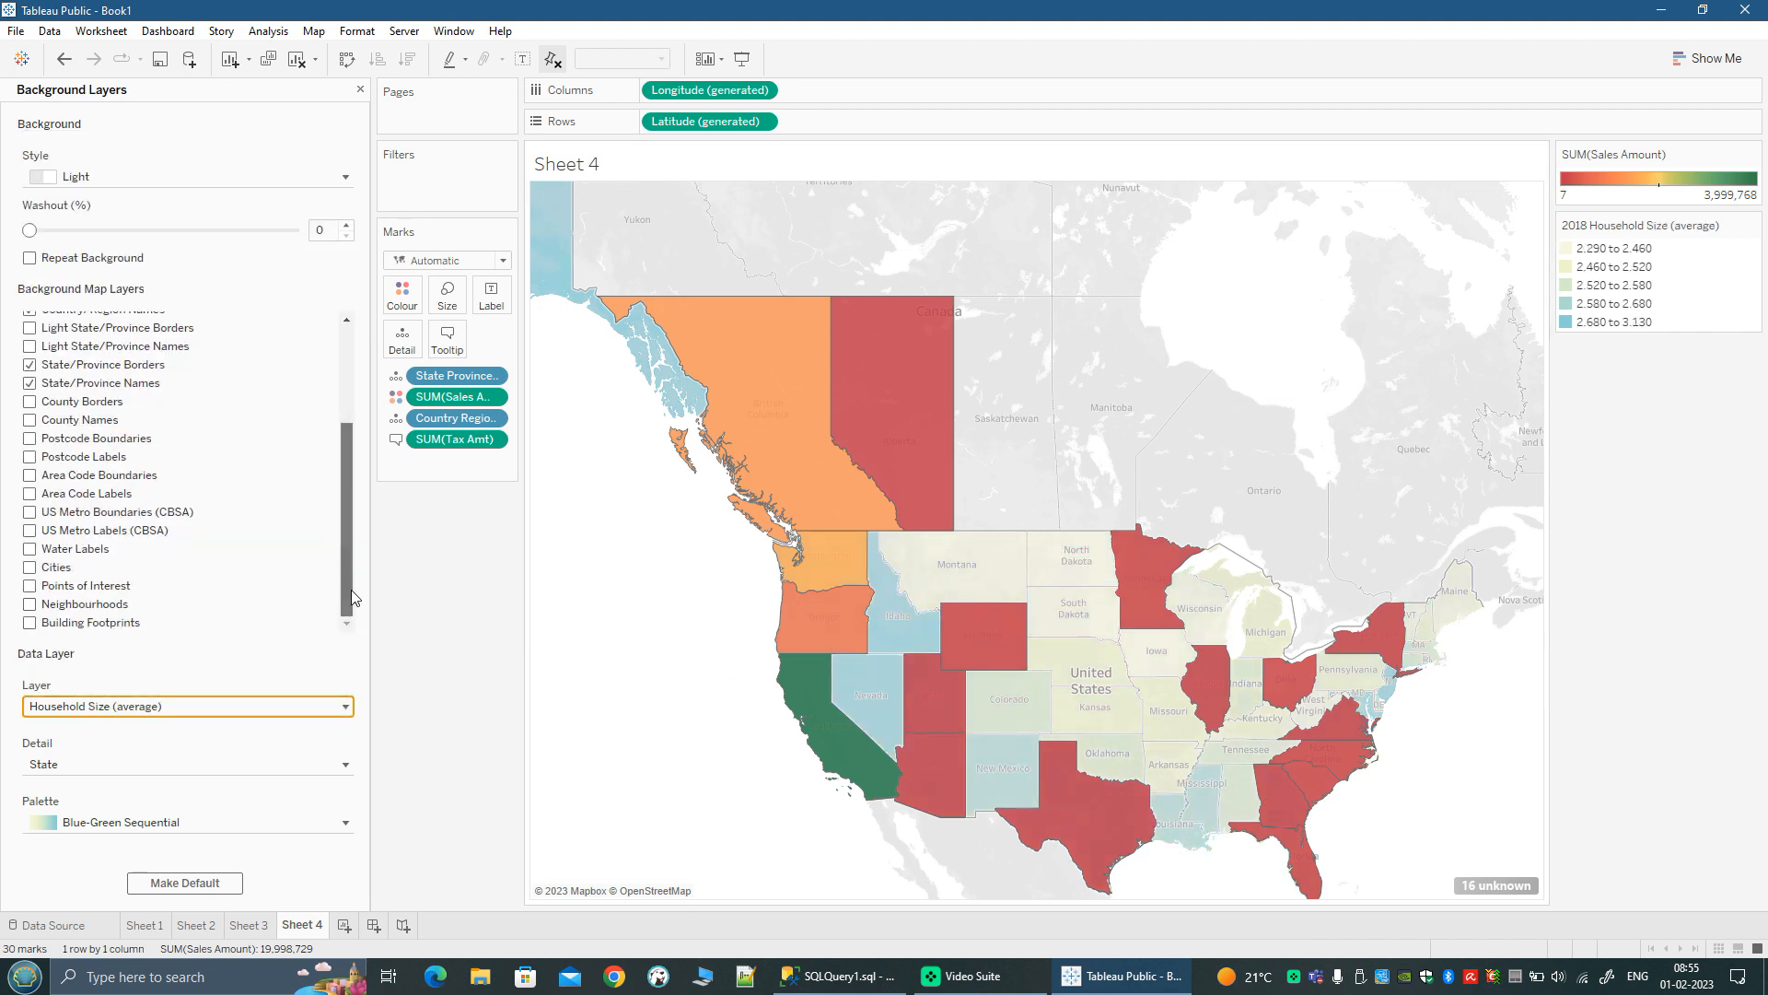
pyautogui.click(89, 589)
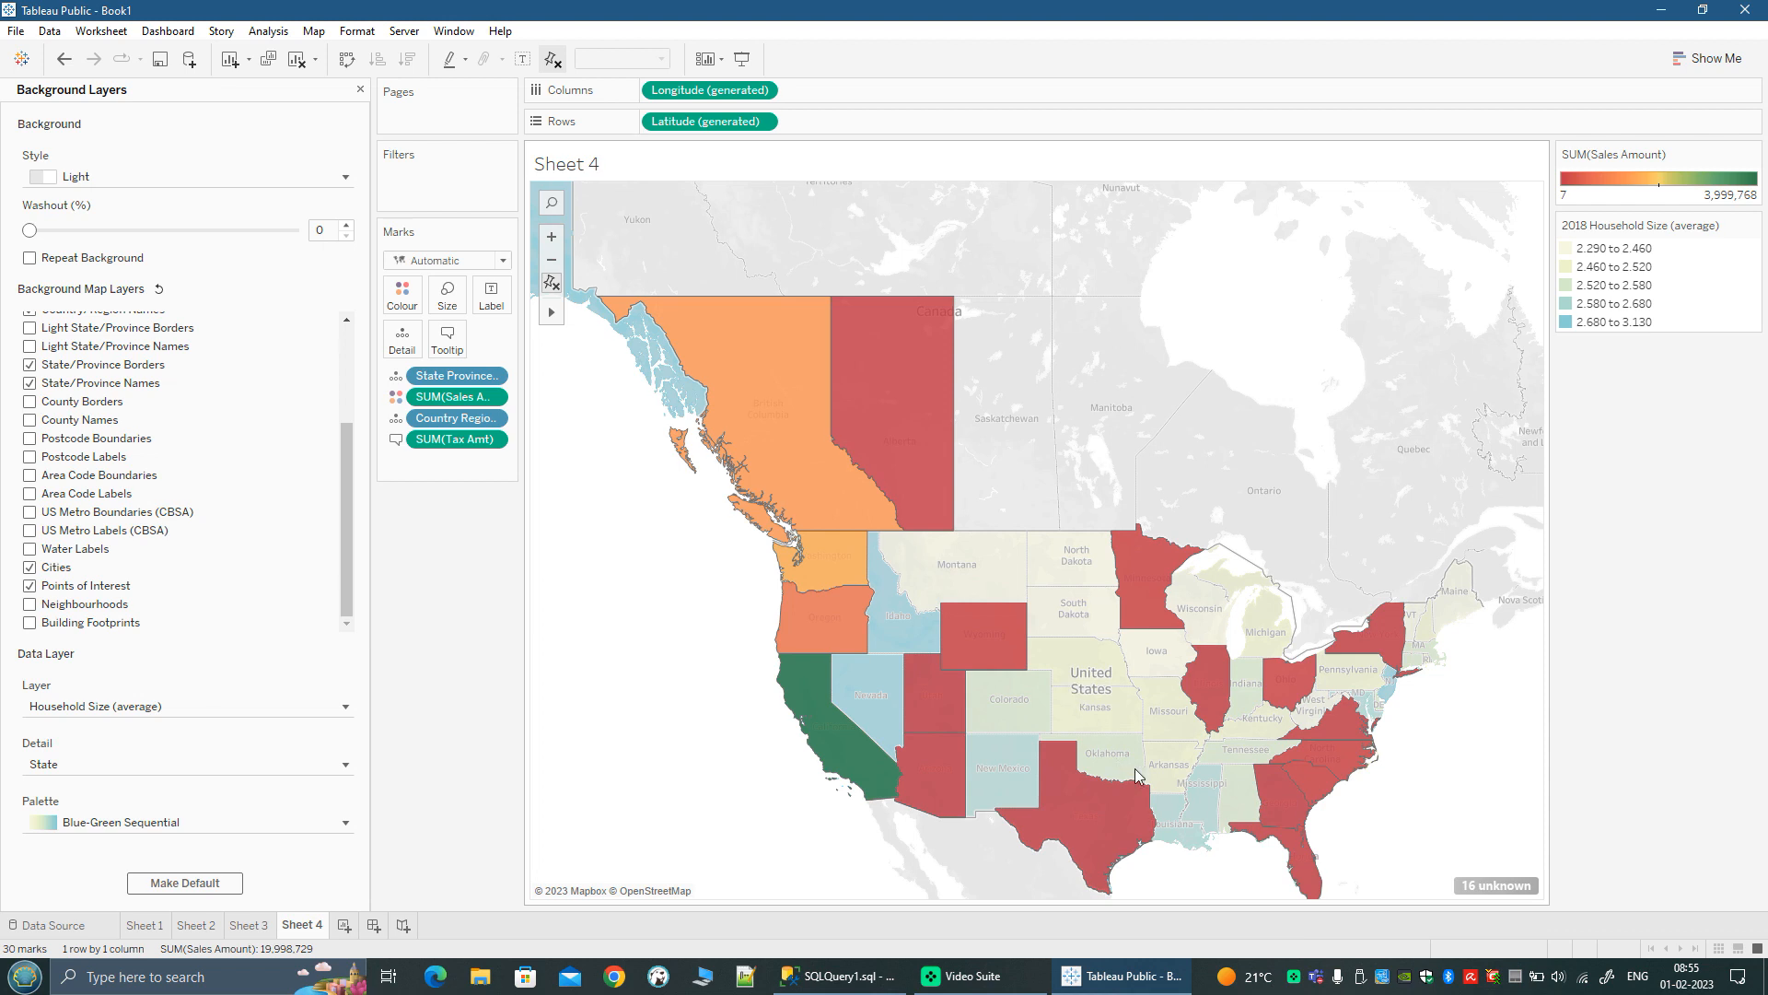
pyautogui.moveTo(1417, 818); pyautogui.dragTo(1317, 706)
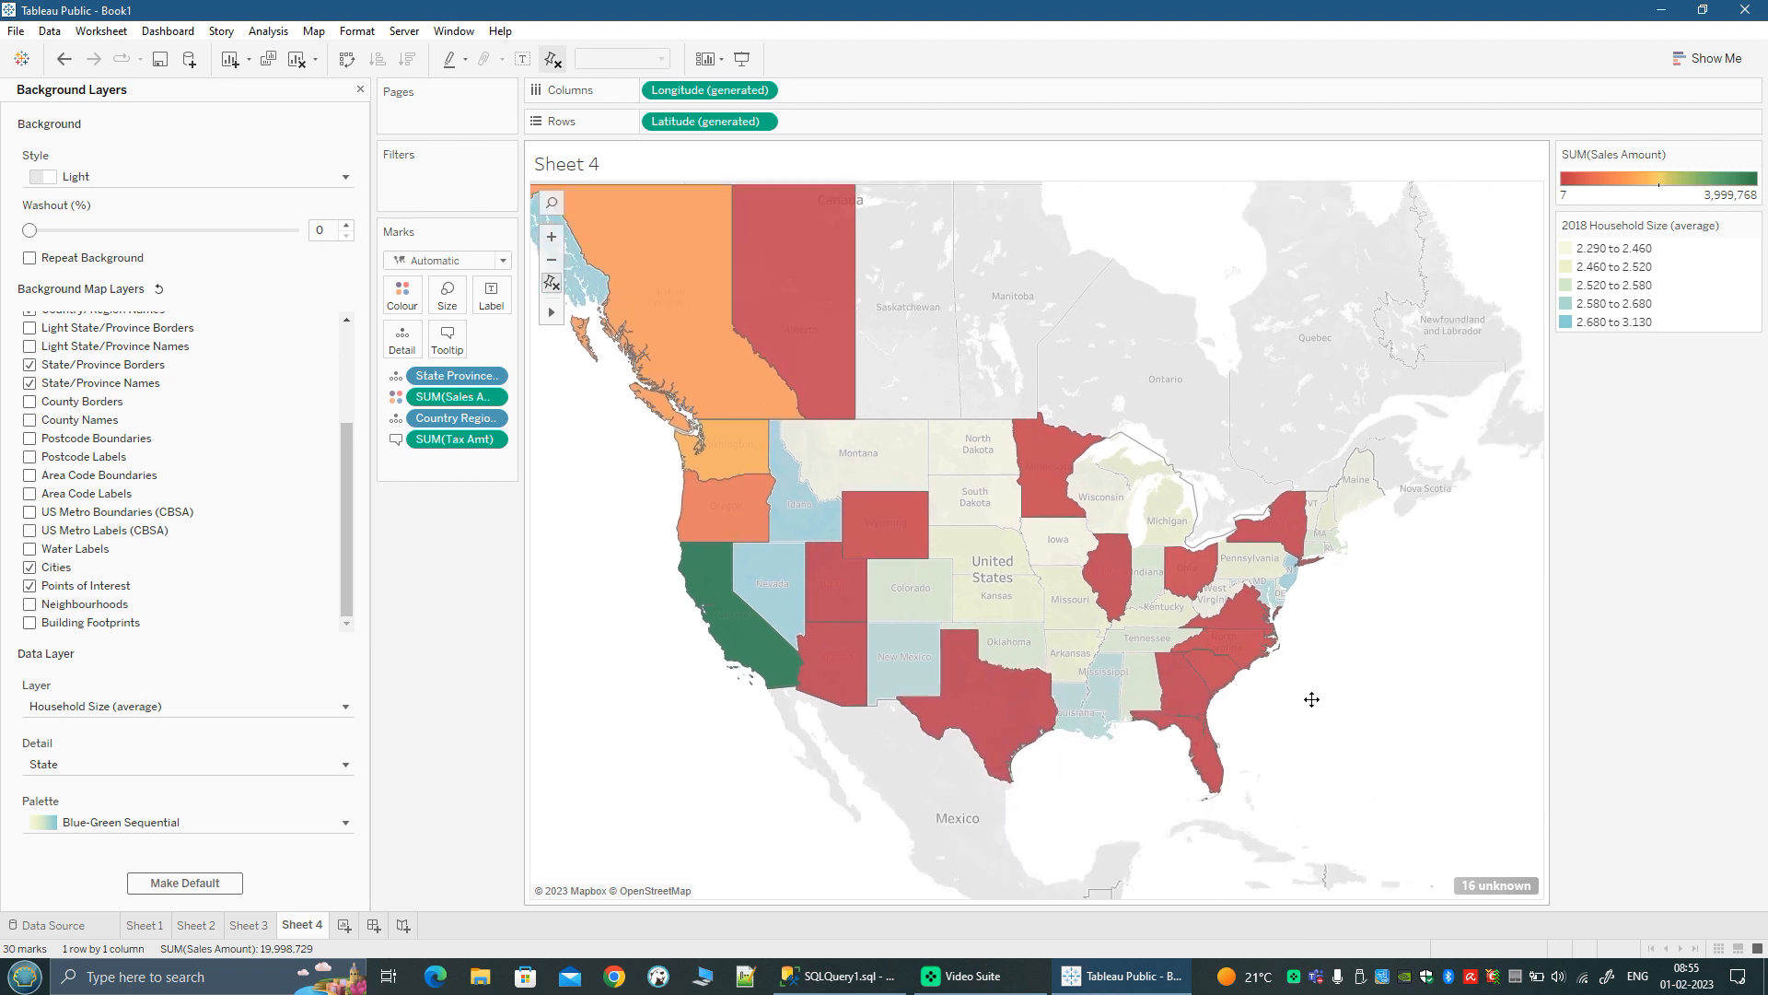
pyautogui.scroll(-2, 1318, 707)
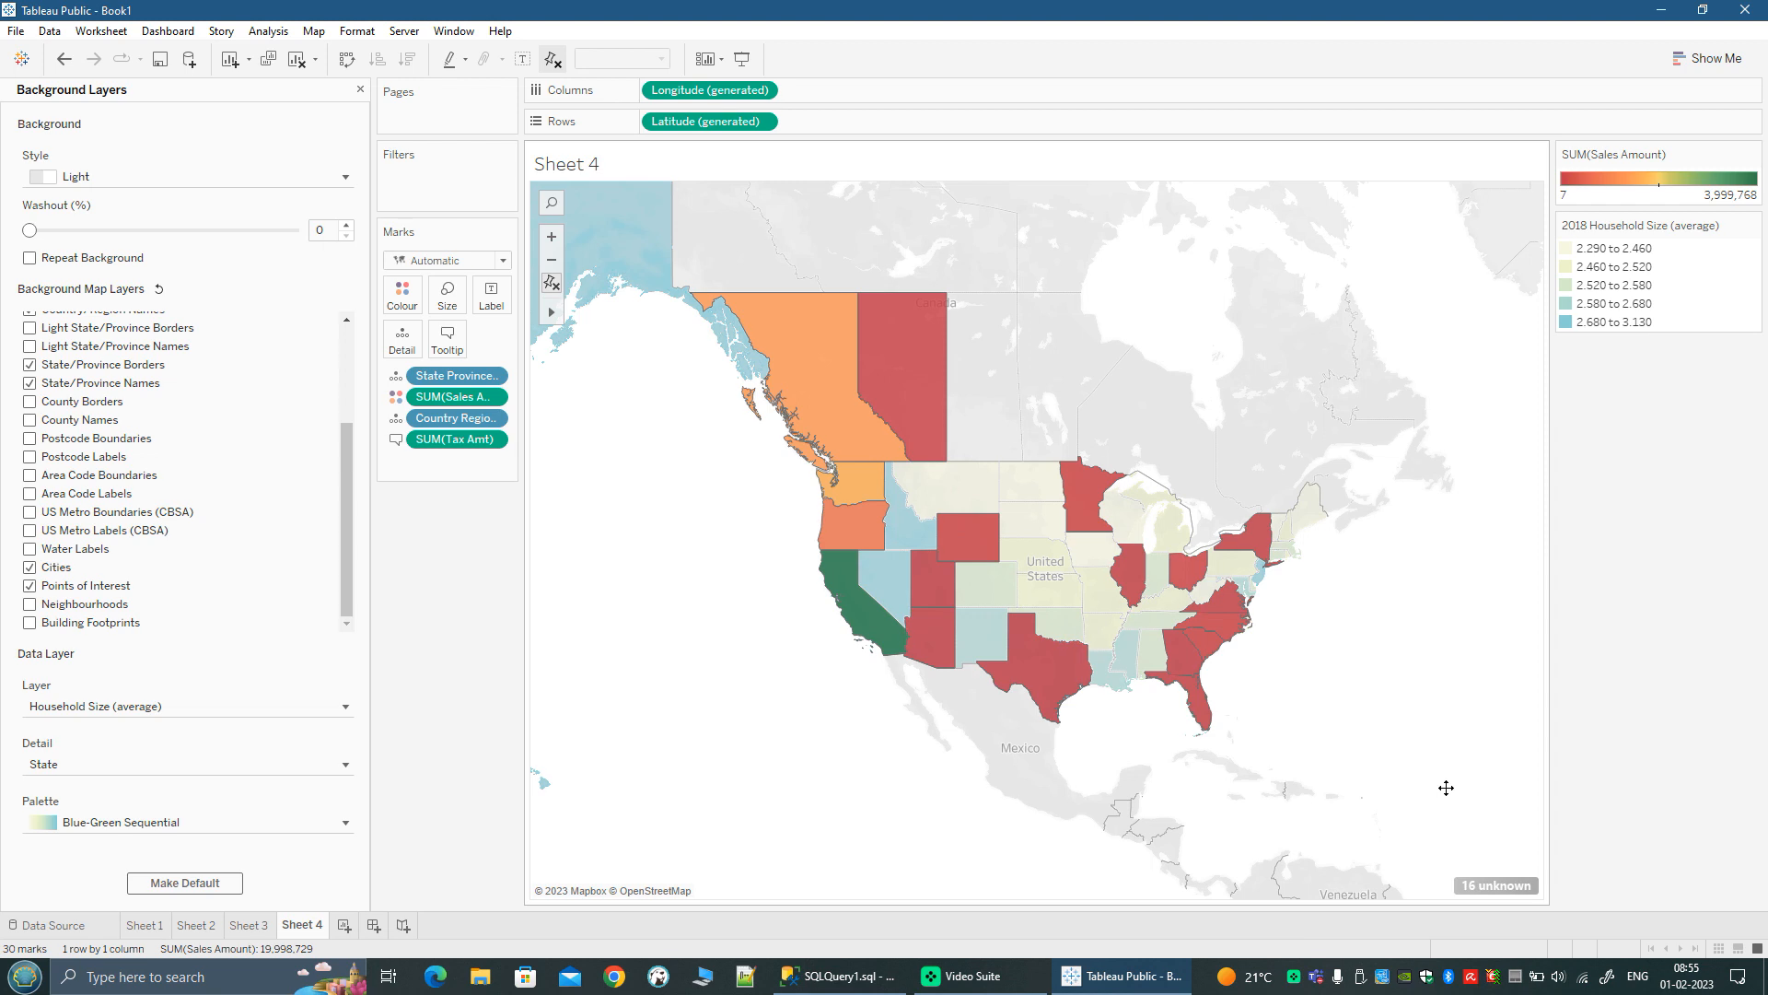
pyautogui.moveTo(1453, 615); pyautogui.dragTo(1417, 695)
pyautogui.moveTo(762, 428)
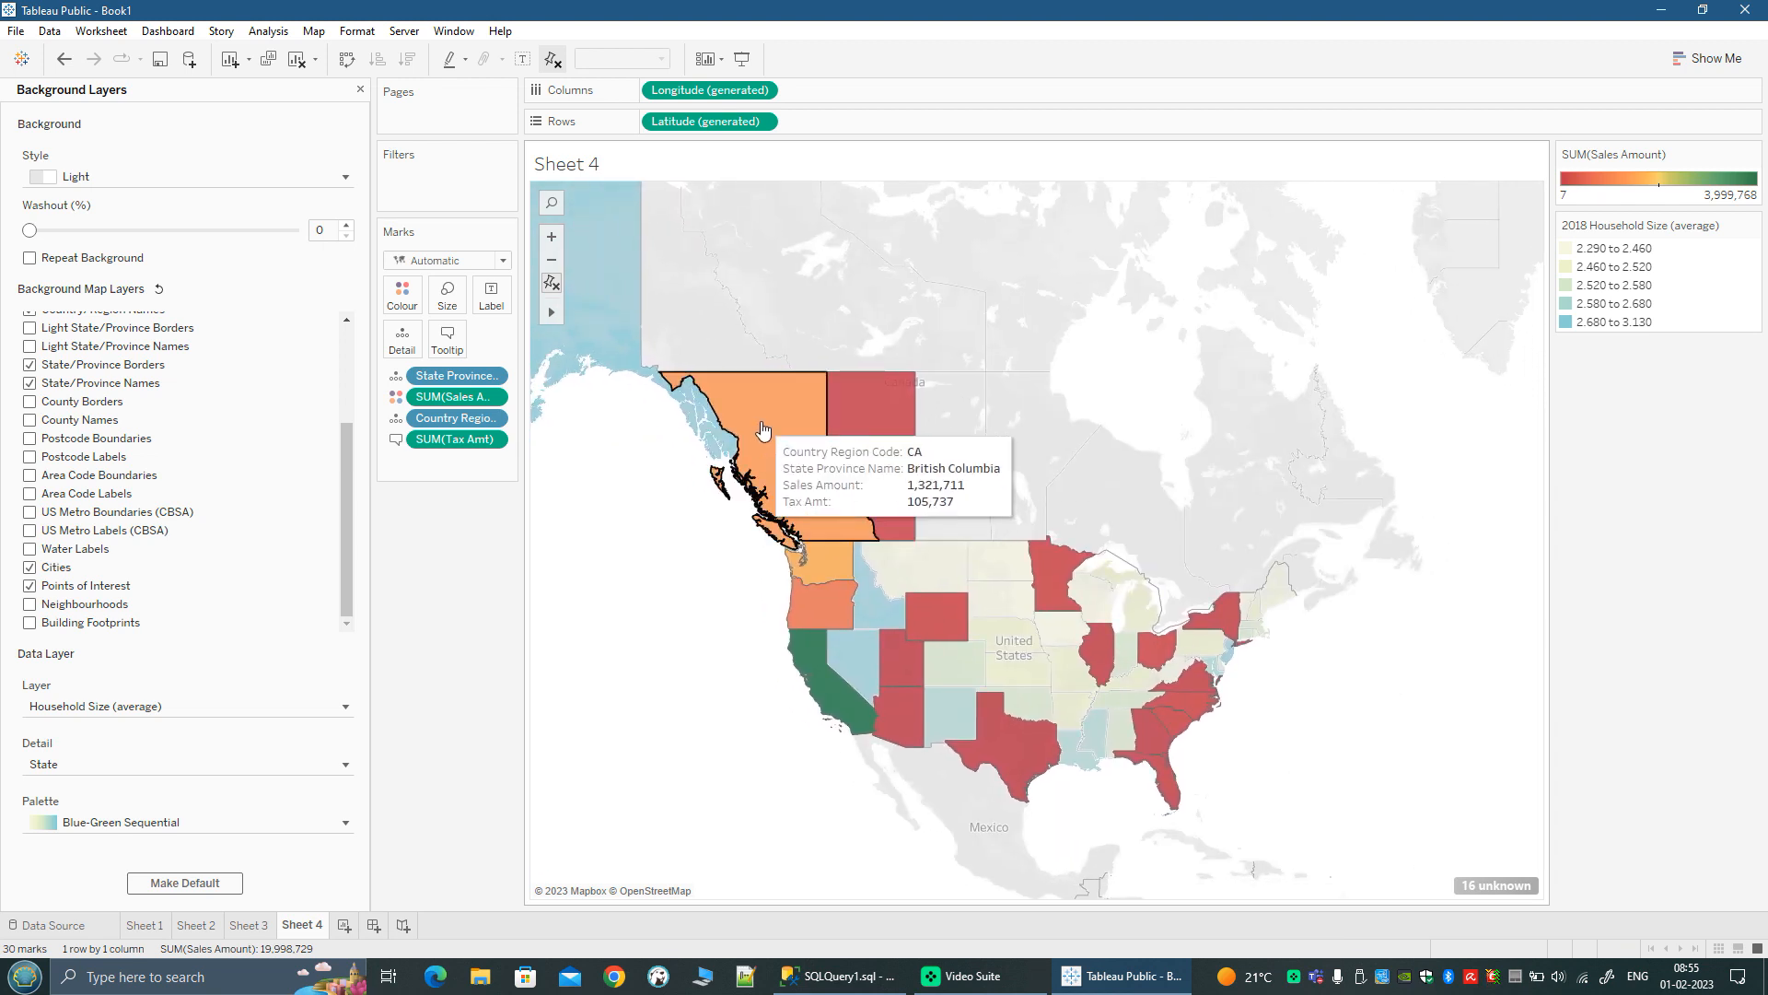